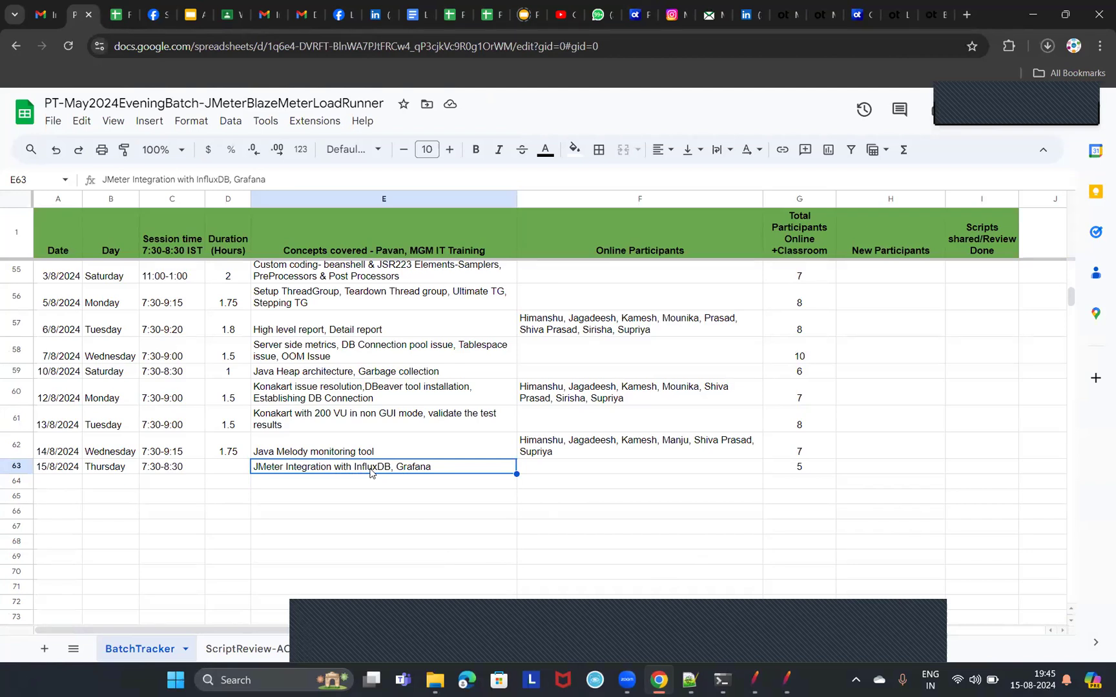
{"action": "left_click", "coordinate": [560, 464]}
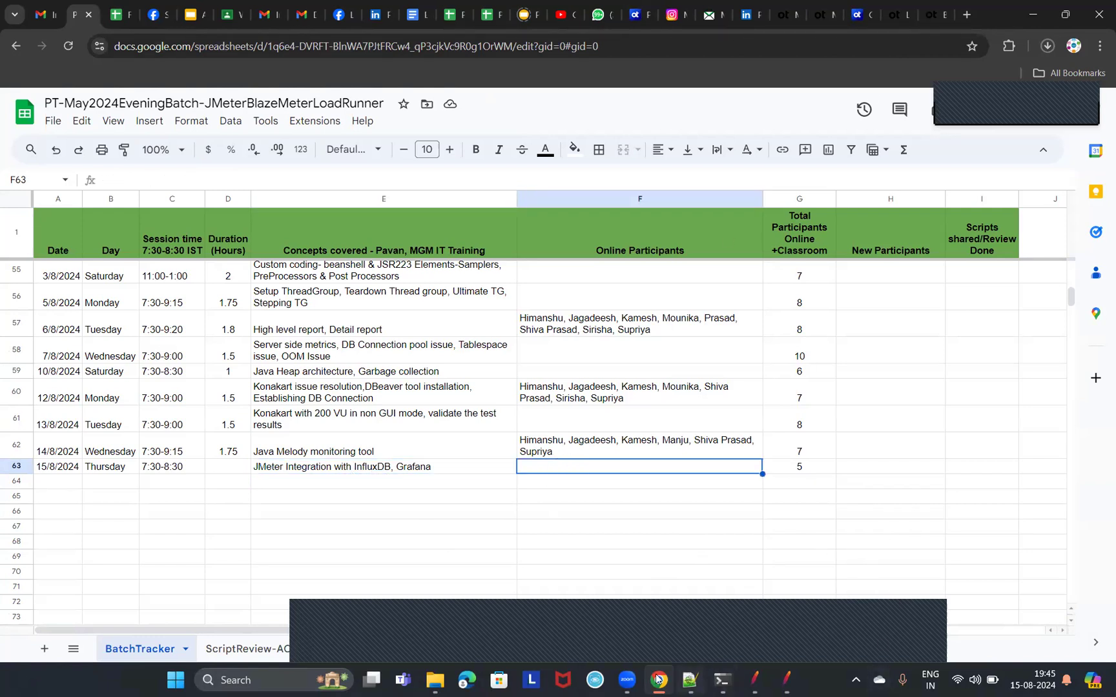
{"action": "mouse_move", "coordinate": [656, 680]}
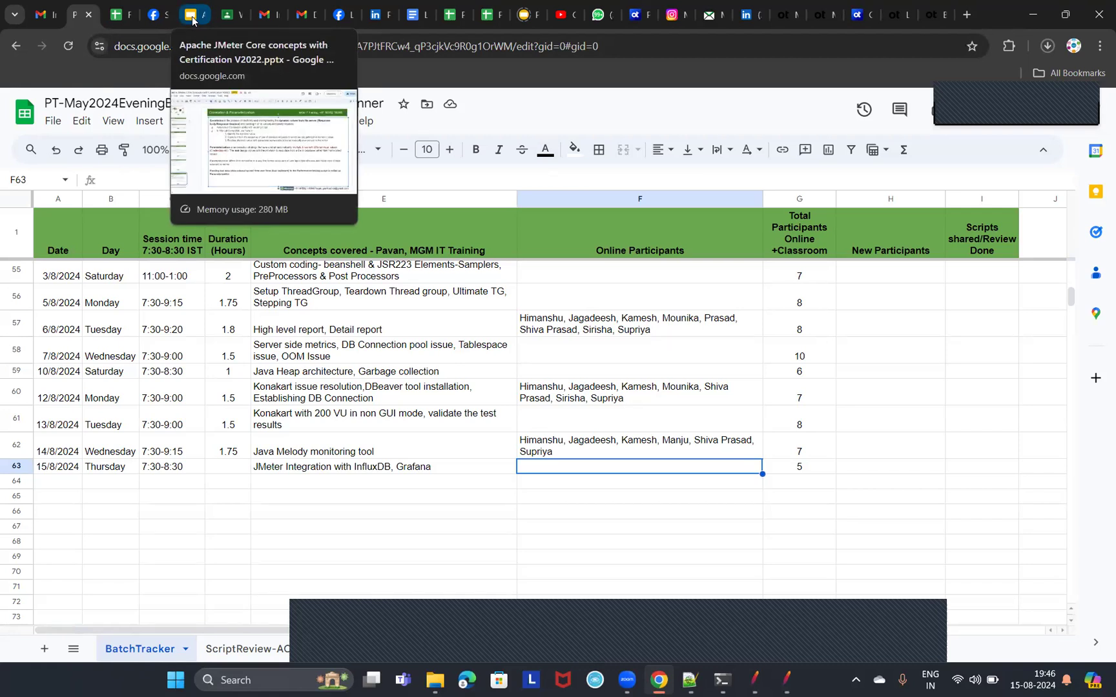
{"action": "left_click", "coordinate": [426, 454]}
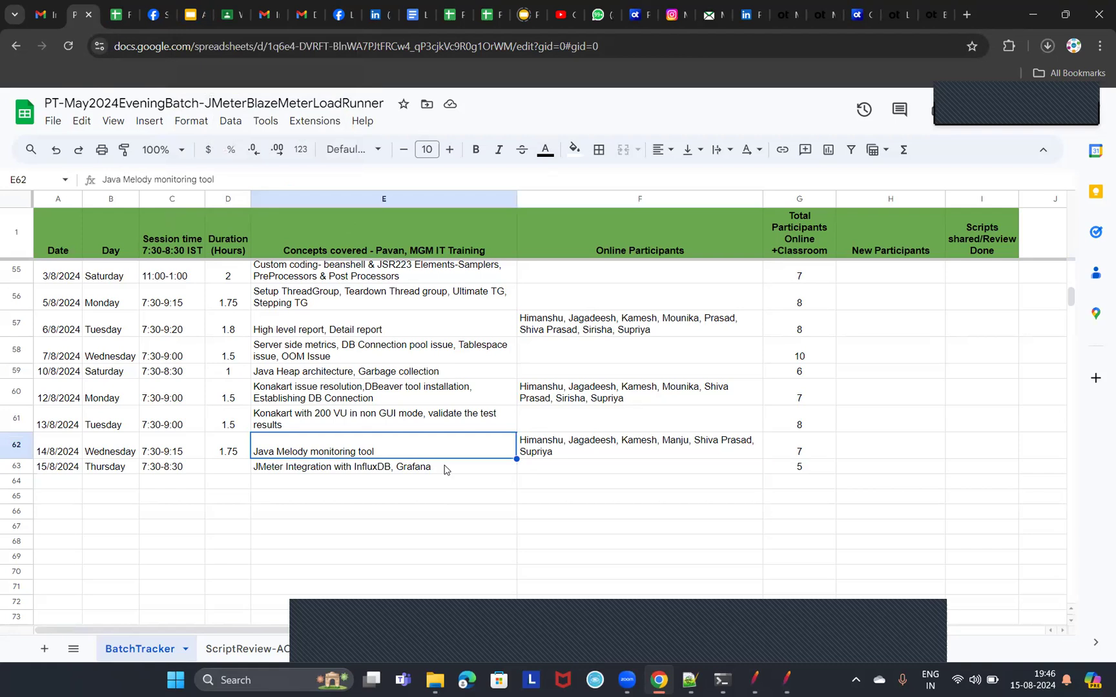
{"action": "left_click", "coordinate": [445, 470]}
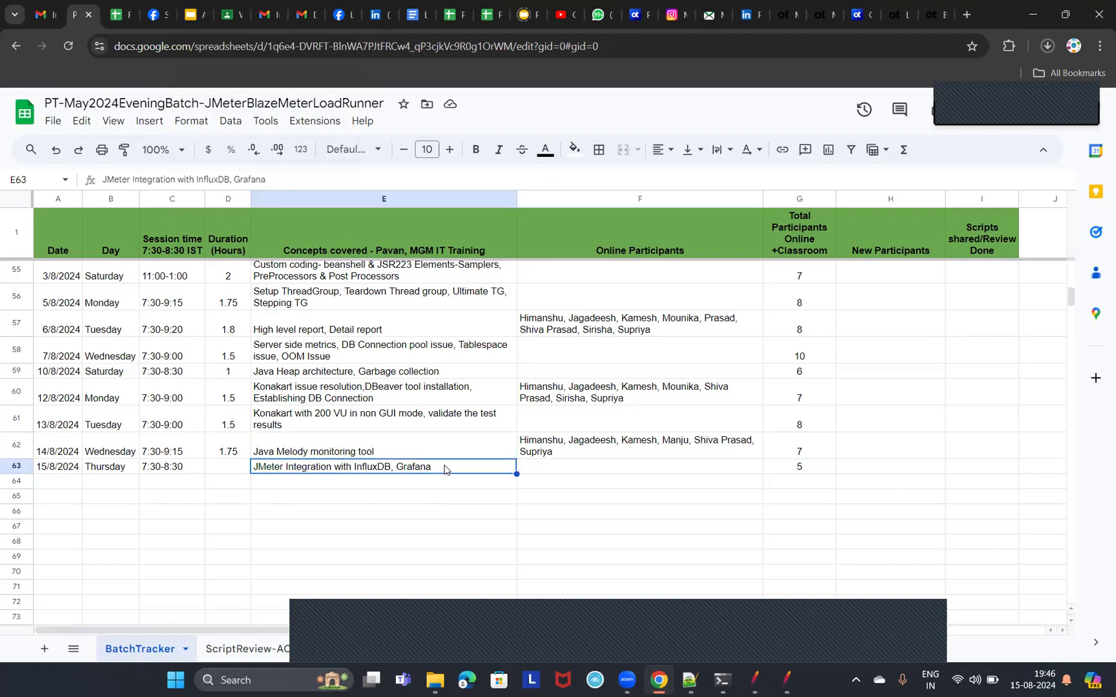
Switch to the Apache JMeter Core concepts presentation and search for "influxdb" to reach the InfluxDB, Grafana & Telegraf integration slide.
{"action": "left_click", "coordinate": [193, 16]}
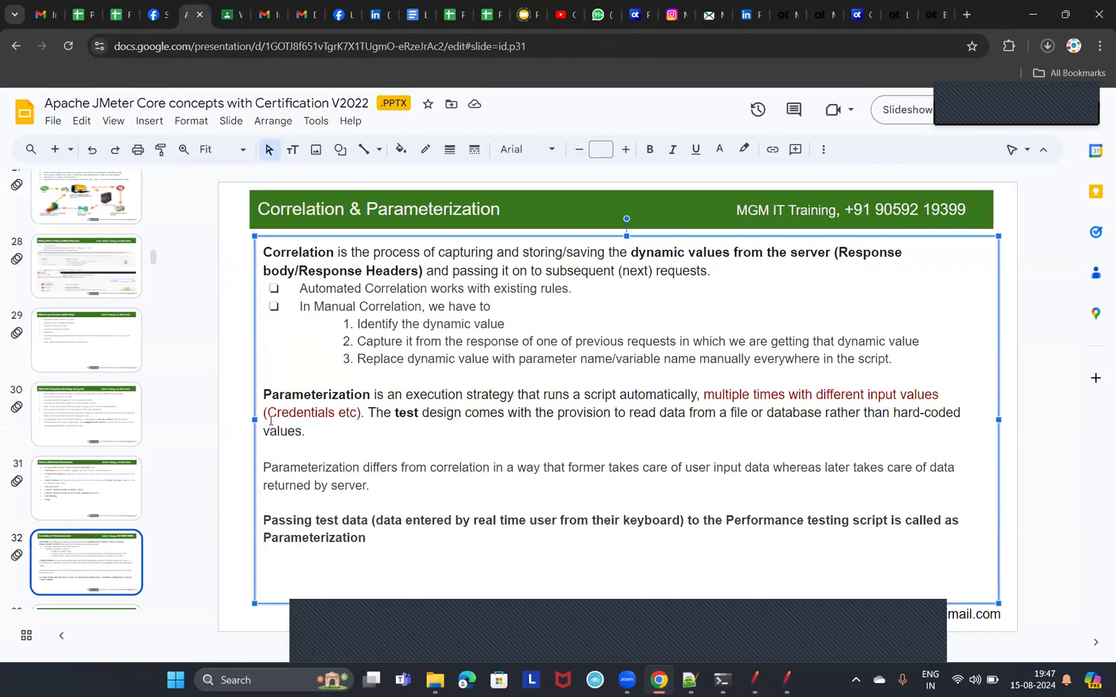
{"action": "key", "text": "ctrl+f"}
{"action": "type", "text": "influxdb"}
{"action": "key", "text": "Return"}
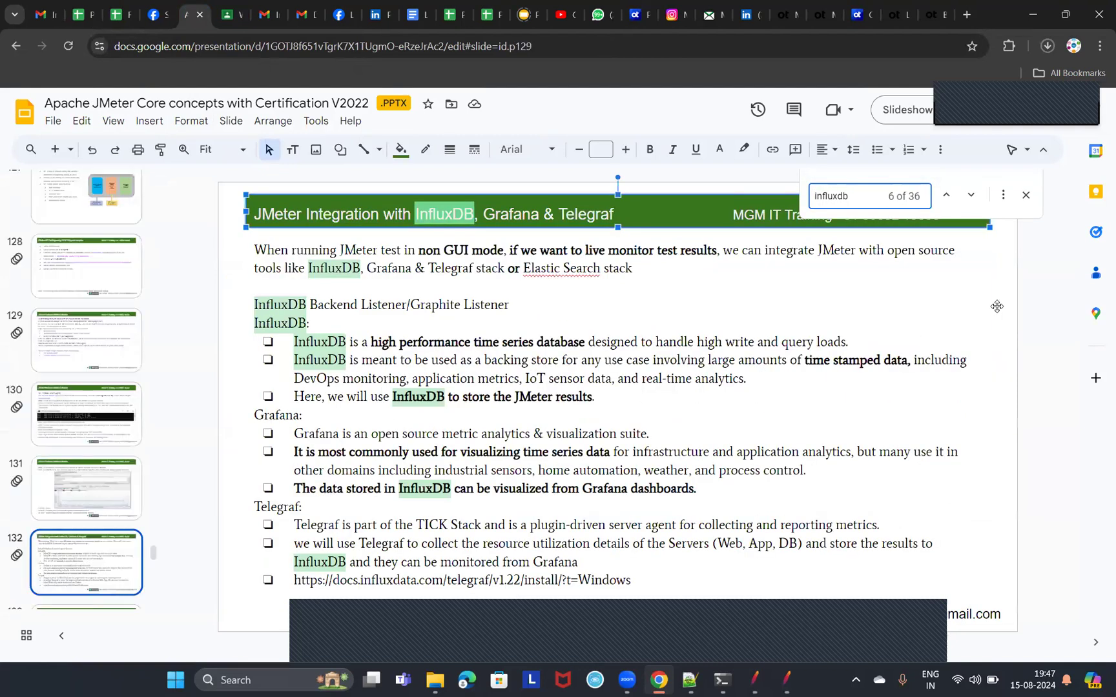
{"action": "left_click", "coordinate": [1025, 195]}
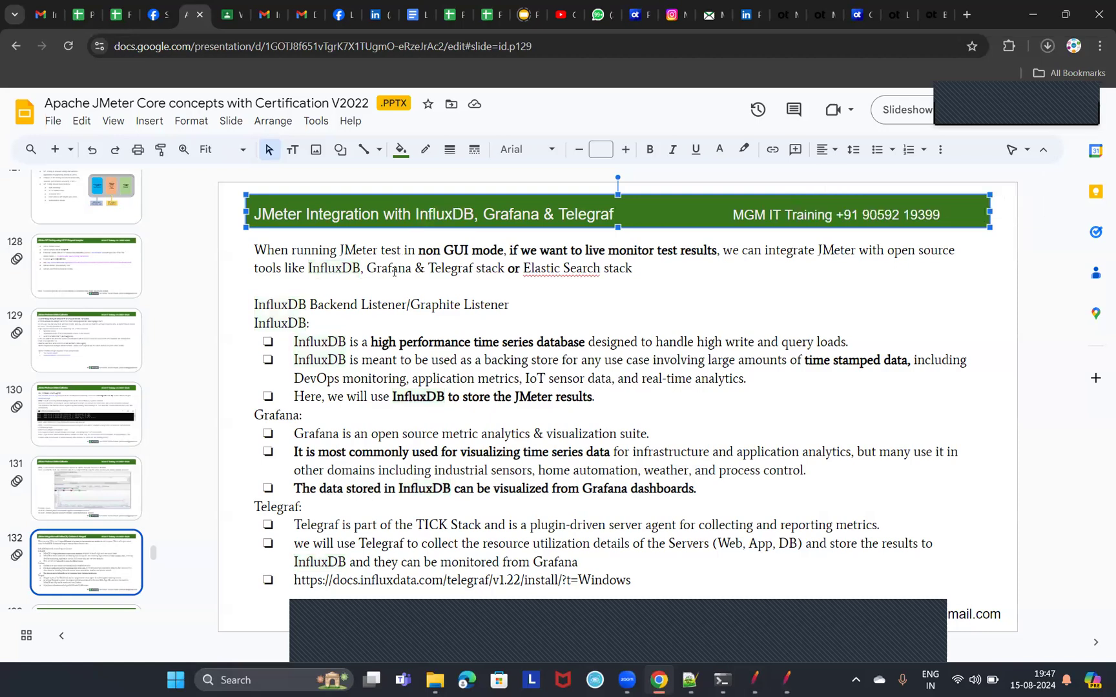
Highlight the introductory paragraph about live monitoring of non GUI mode tests with open source tools.
{"action": "left_click", "coordinate": [401, 251]}
{"action": "left_click_drag", "start_coordinate": [255, 251], "coordinate": [425, 292]}
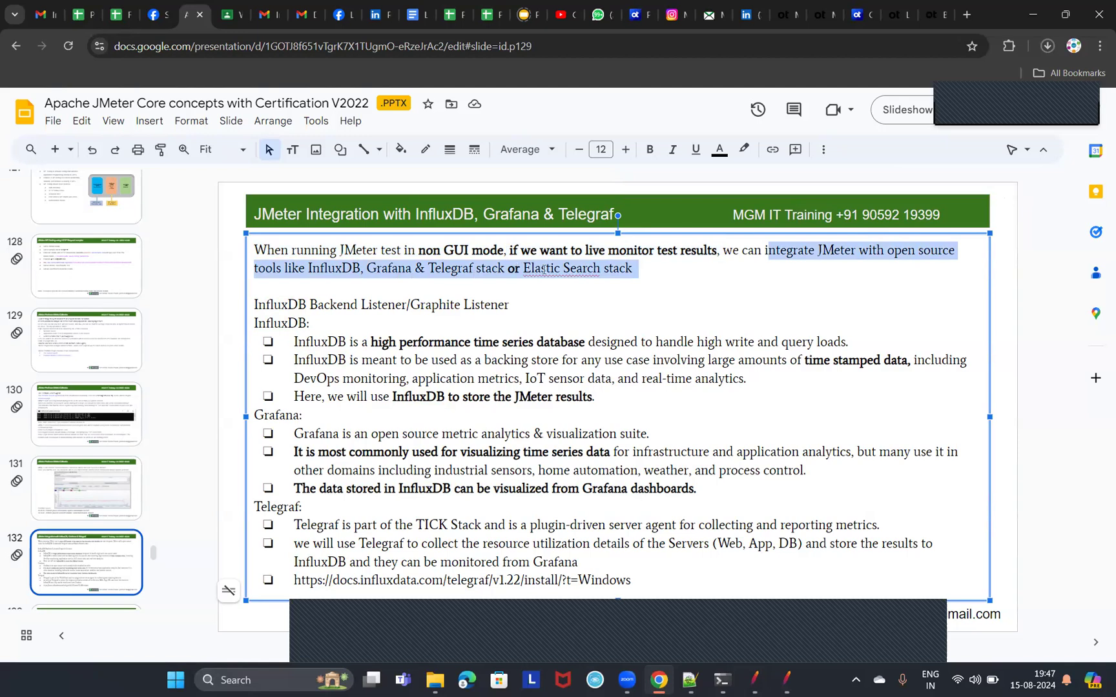
{"action": "left_click_drag", "start_coordinate": [639, 271], "coordinate": [239, 260]}
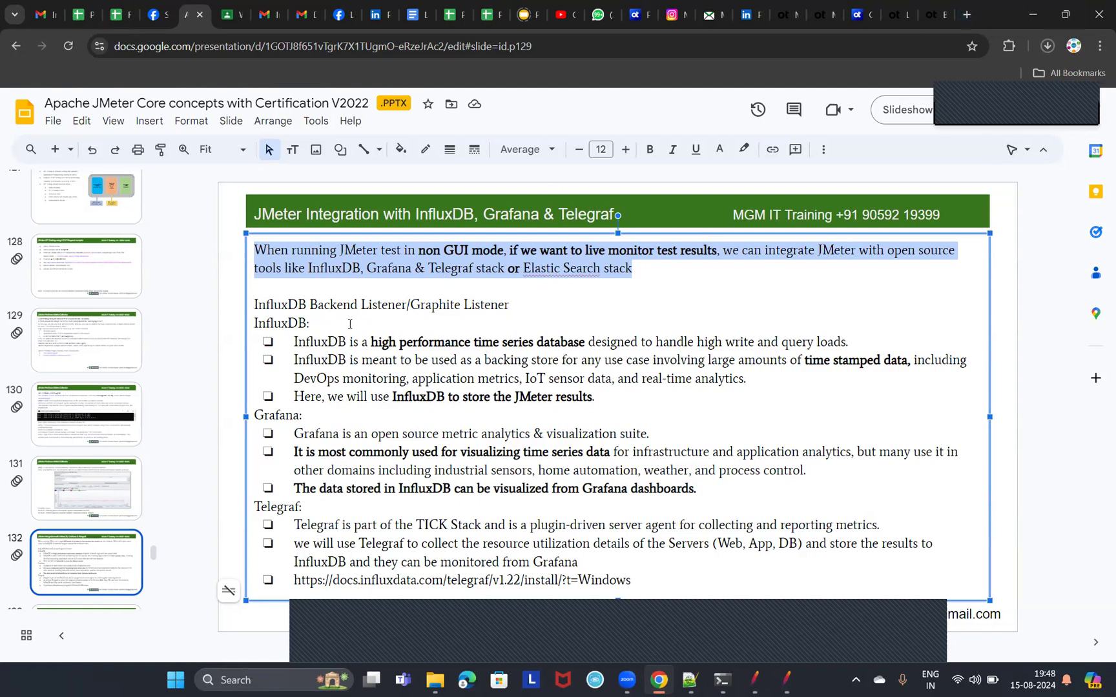
Delete the "InfluxDB Backend Listener/Graphite Listener" line from the integration slide.
{"action": "left_click_drag", "start_coordinate": [547, 305], "coordinate": [244, 306]}
{"action": "key", "text": "Delete"}
{"action": "key", "text": "Delete"}
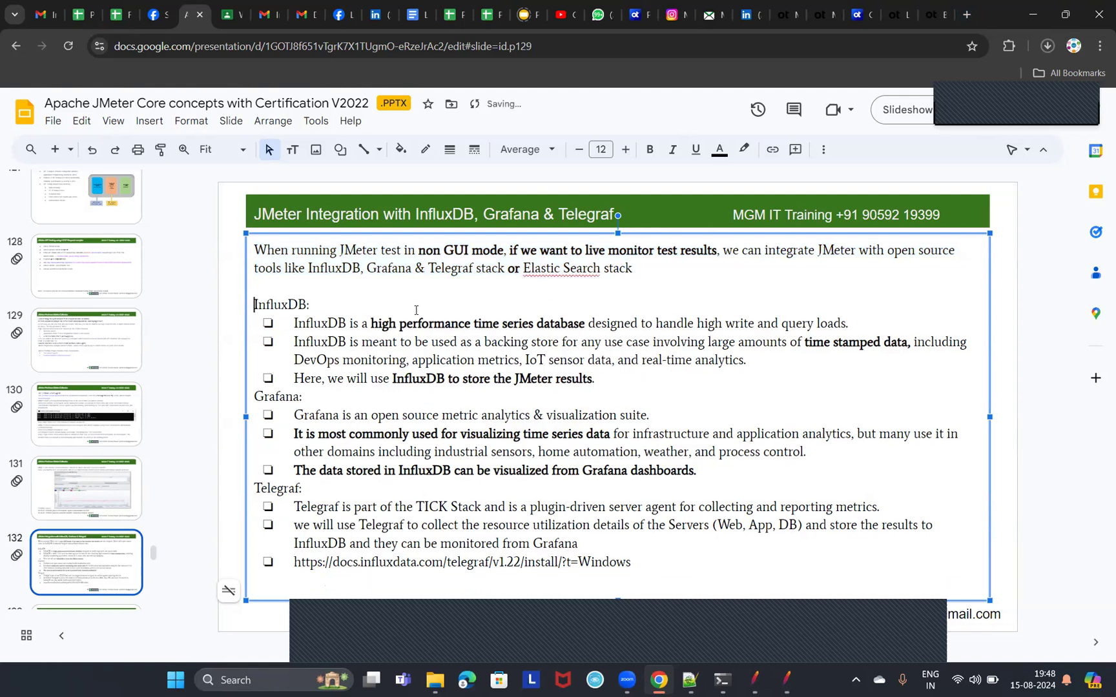
Highlight "high performance time series database" in the first InfluxDB bullet, narrowing the selection to "time series database".
{"action": "left_click_drag", "start_coordinate": [372, 323], "coordinate": [587, 325]}
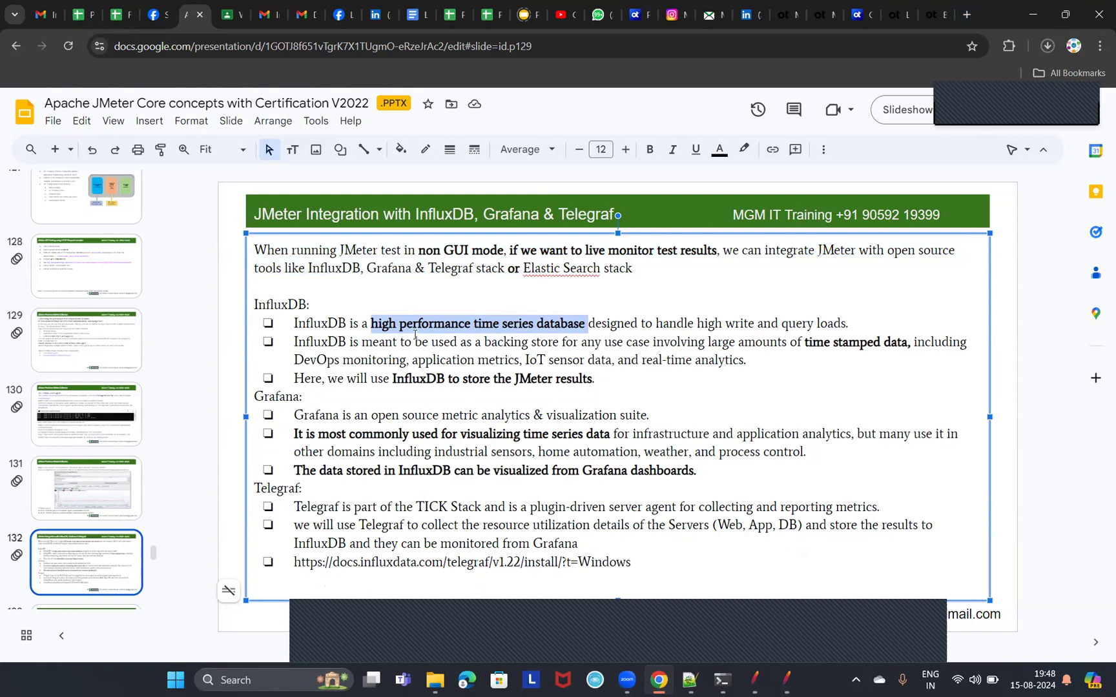
{"action": "left_click", "coordinate": [506, 323]}
{"action": "left_click_drag", "start_coordinate": [471, 323], "coordinate": [585, 323]}
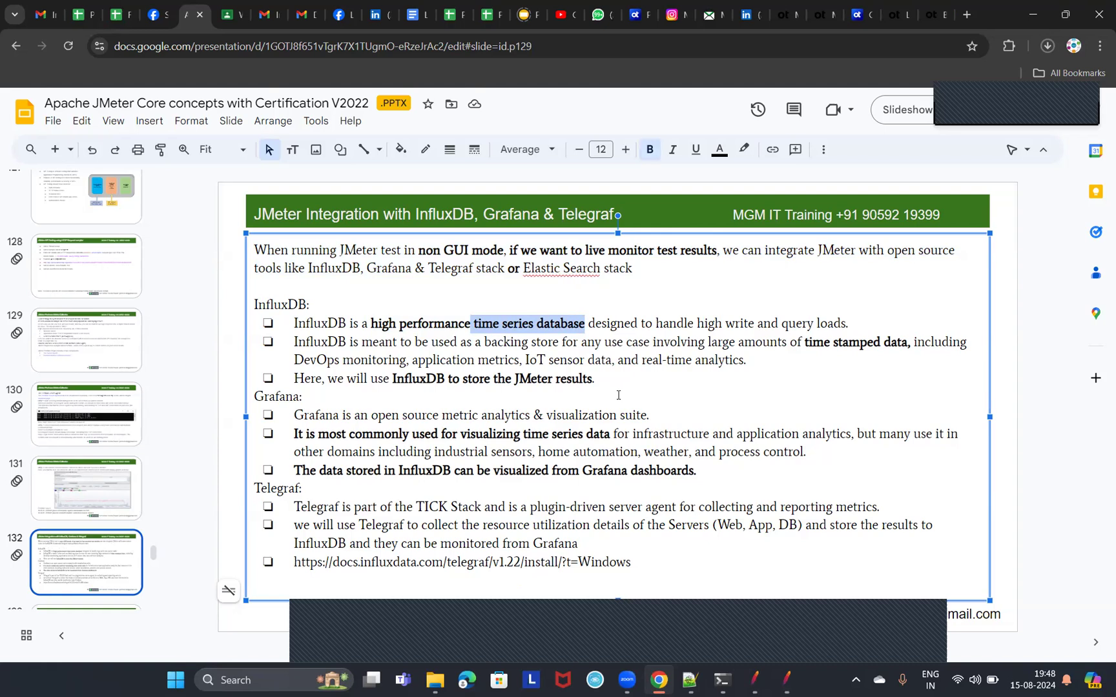
{"action": "left_click", "coordinate": [568, 323]}
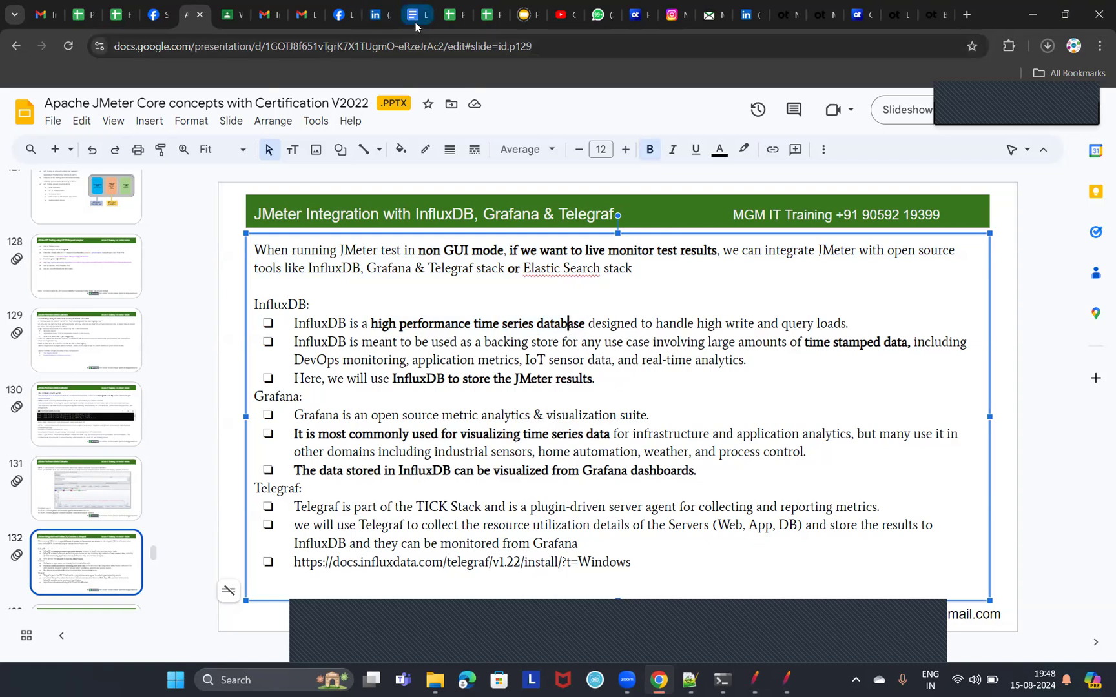
Switch to Google Docs and open the PT-May2024EveningBatch class notes from the recent documents.
{"action": "mouse_move", "coordinate": [415, 20]}
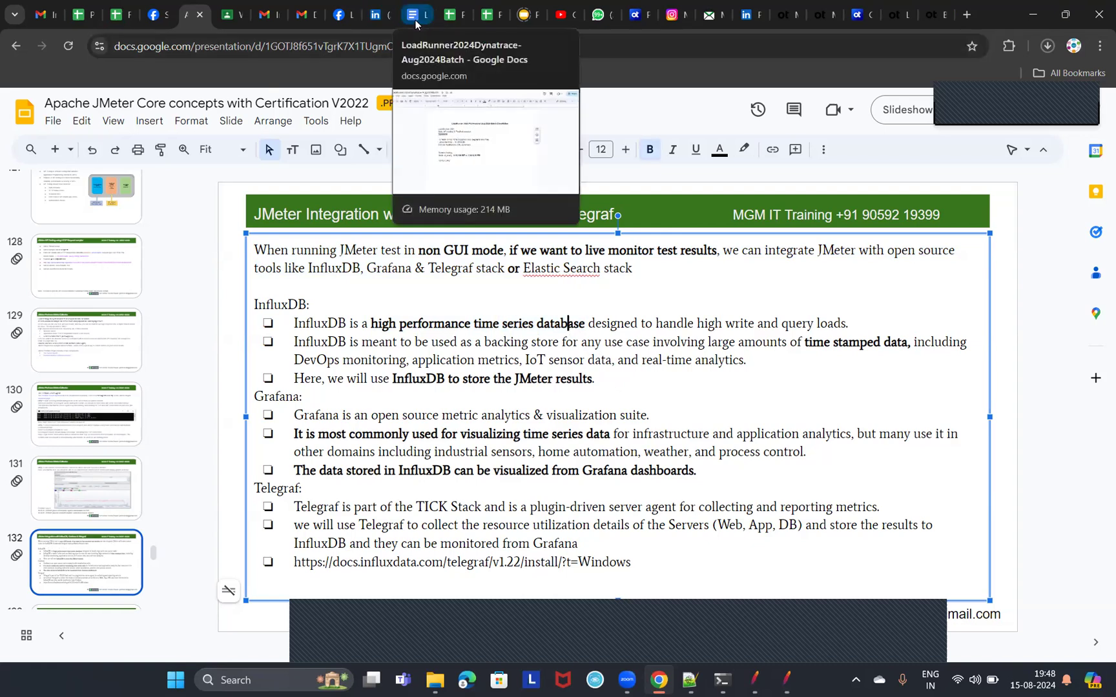
{"action": "left_click", "coordinate": [415, 20]}
{"action": "left_click", "coordinate": [29, 122]}
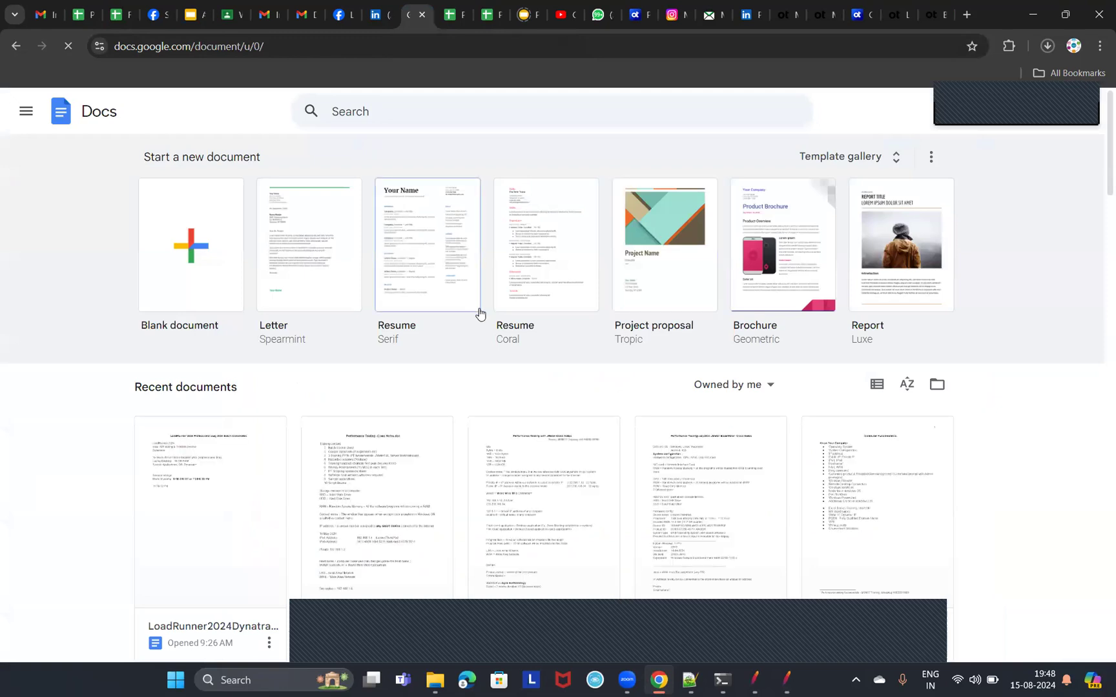
{"action": "scroll", "coordinate": [478, 310], "scroll_direction": "down", "scroll_amount": 3}
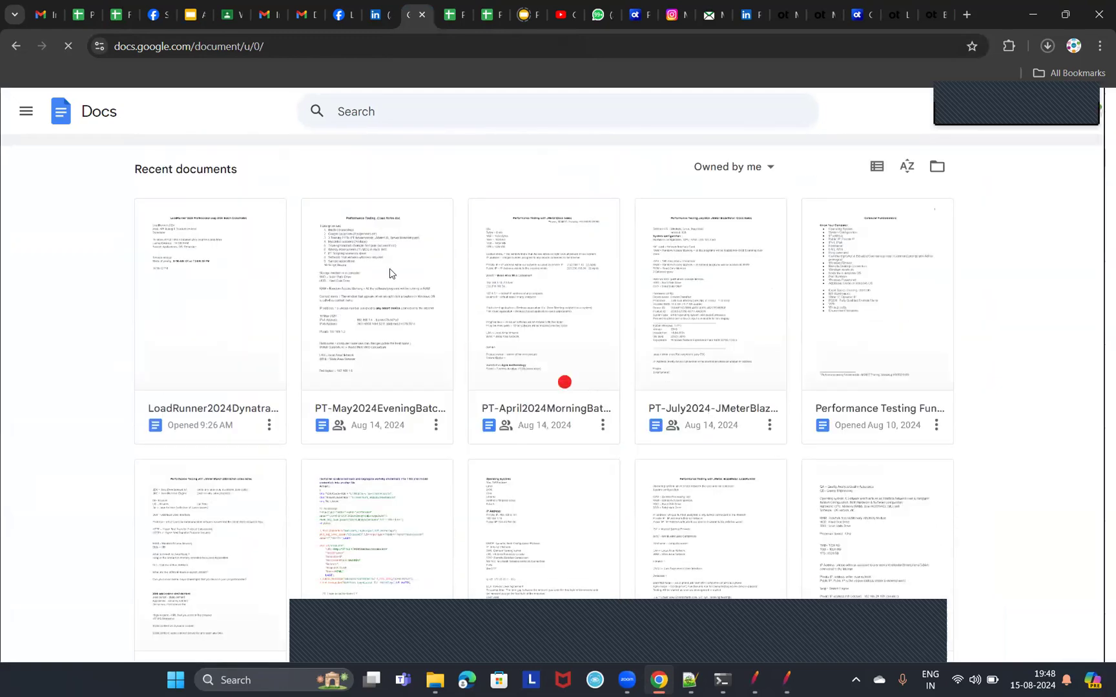
{"action": "left_click", "coordinate": [390, 274]}
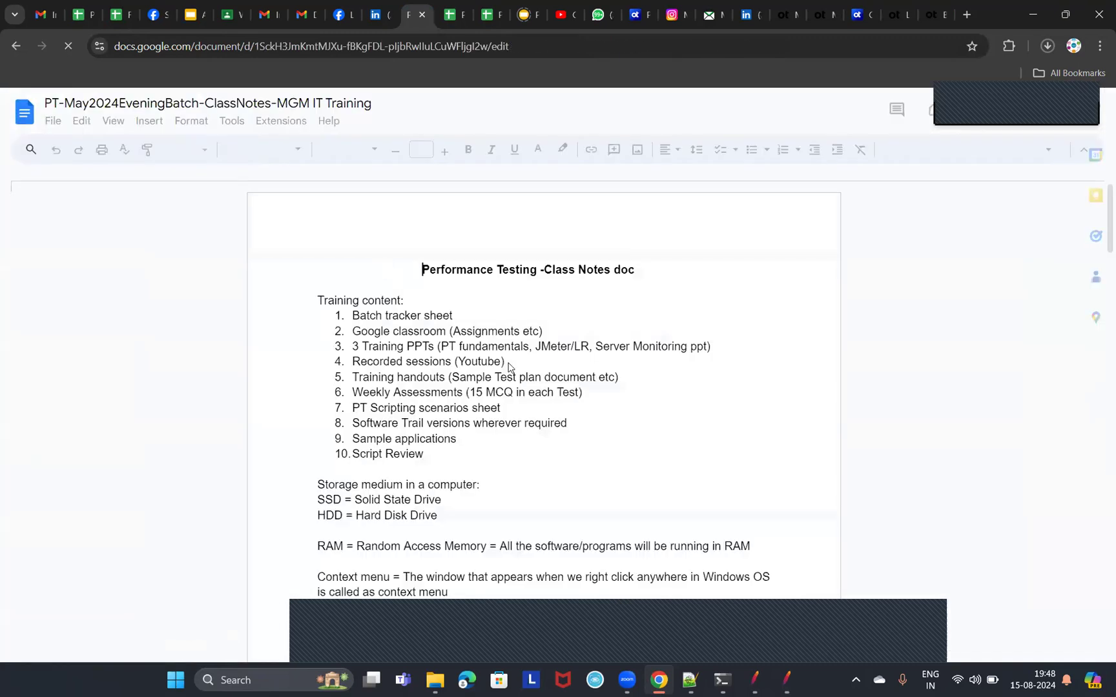
Add the label "Time series DB:" at the start of the blank page near the end of the class notes.
{"action": "scroll", "coordinate": [697, 344], "scroll_direction": "down", "scroll_amount": 10}
{"action": "scroll", "coordinate": [705, 346], "scroll_direction": "down", "scroll_amount": 6}
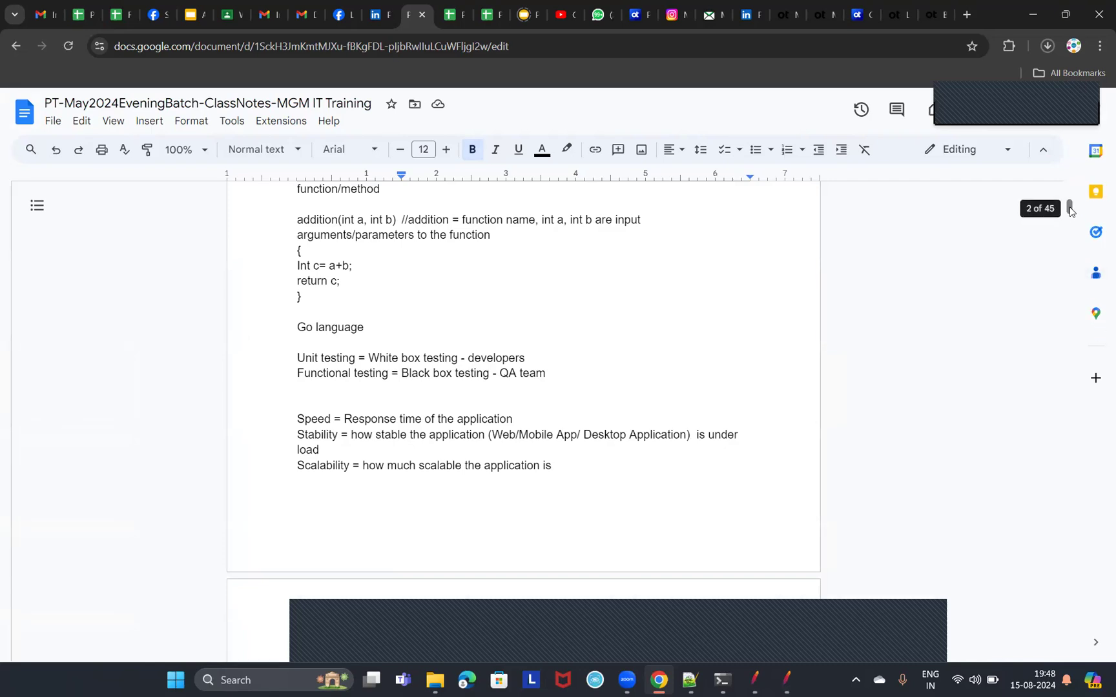
{"action": "left_click_drag", "start_coordinate": [1070, 210], "coordinate": [1076, 684]}
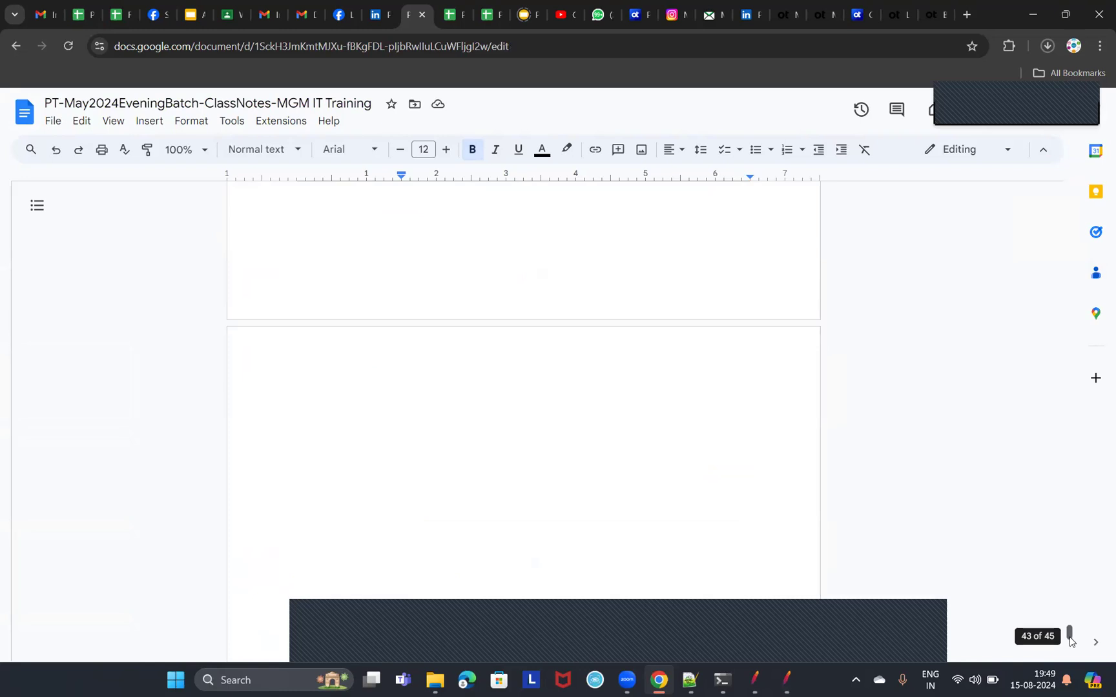
{"action": "scroll", "coordinate": [602, 332], "scroll_direction": "up", "scroll_amount": 5}
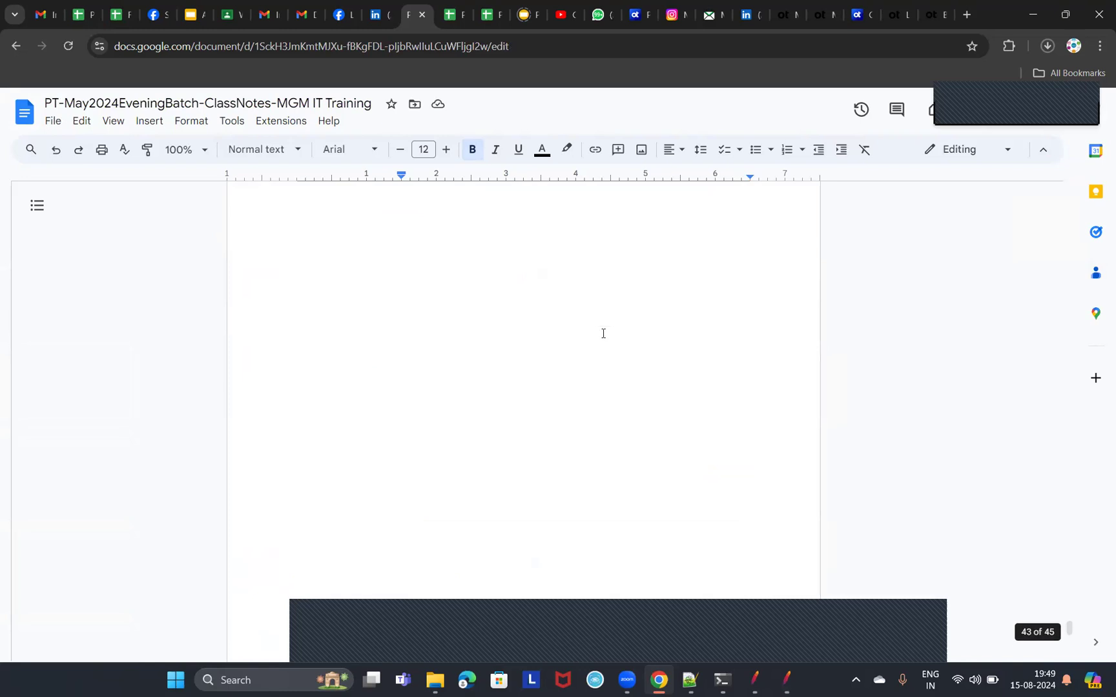
{"action": "scroll", "coordinate": [583, 441], "scroll_direction": "down", "scroll_amount": 3}
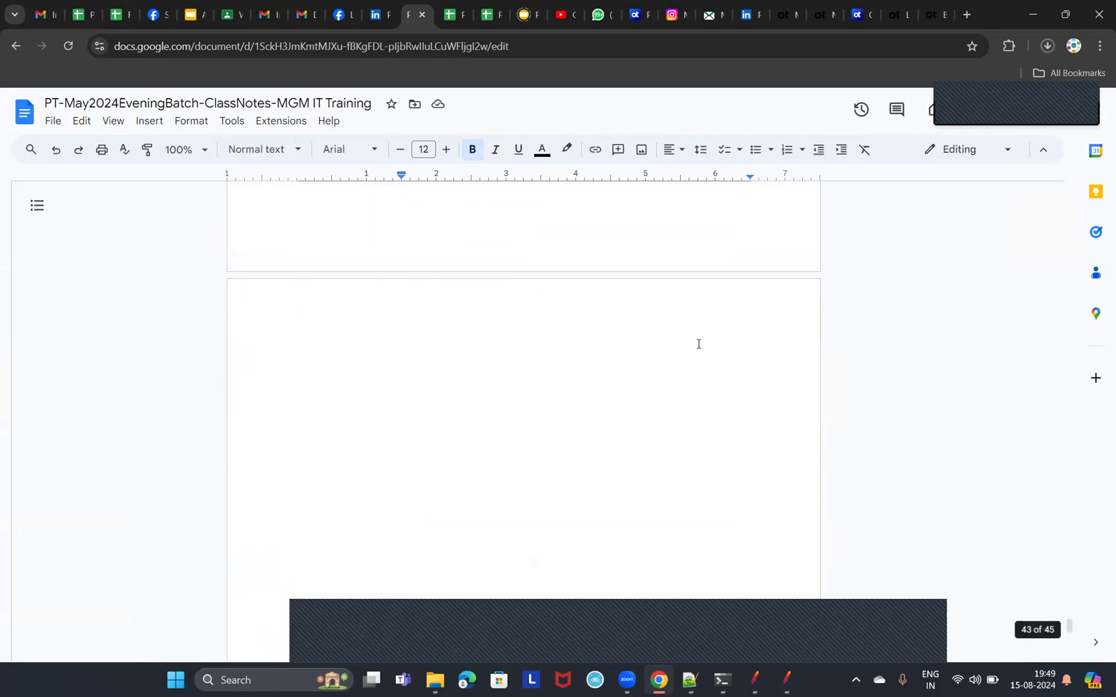
{"action": "left_click", "coordinate": [455, 349]}
{"action": "type", "text": "T"}
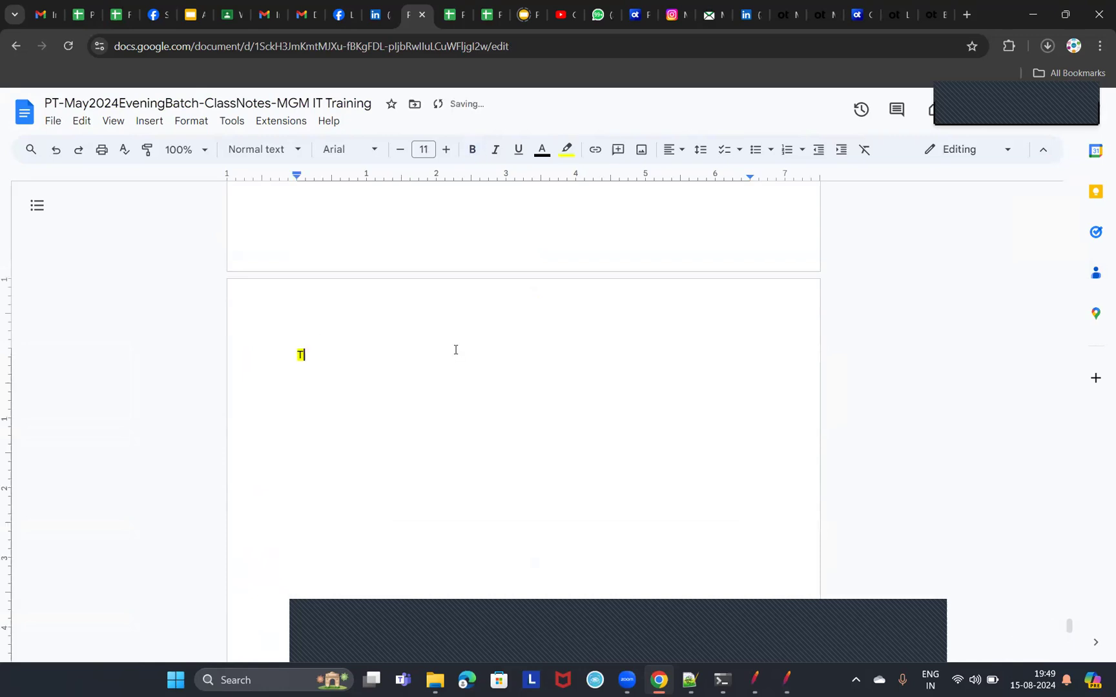
{"action": "type", "text": "ime se"}
{"action": "key", "text": "BackSpace"}
{"action": "key", "text": "BackSpace"}
{"action": "type", "text": "serv"}
{"action": "key", "text": "BackSpace"}
{"action": "type", "text": "ies DB:"}
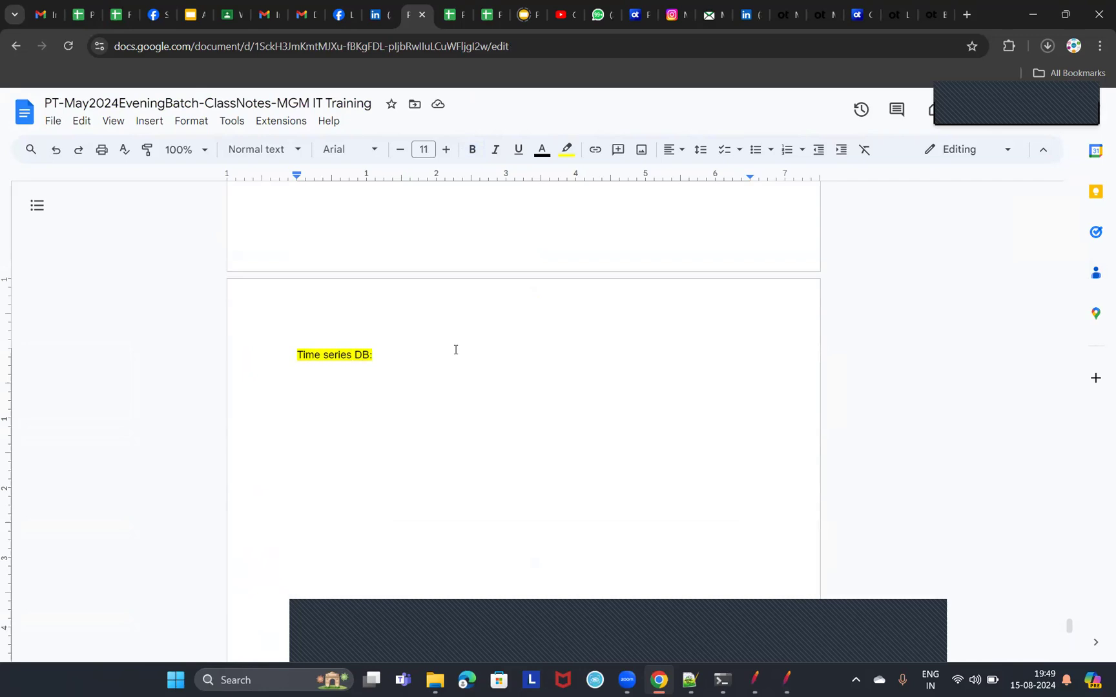
Complete the label's line with "A DB which stores data along with timestamp is called as a TSDB" and start a new line.
{"action": "type", "text": "a"}
{"action": "key", "text": "BackSpace"}
{"action": "type", "text": "A db WHI"}
{"action": "key", "text": "BackSpace"}
{"action": "key", "text": "BackSpace"}
{"action": "key", "text": "BackSpace"}
{"action": "key", "text": "BackSpace"}
{"action": "key", "text": "BackSpace"}
{"action": "key", "text": "BackSpace"}
{"action": "type", "text": "d"}
{"action": "key", "text": "BackSpace"}
{"action": "type", "text": "DB which stor"}
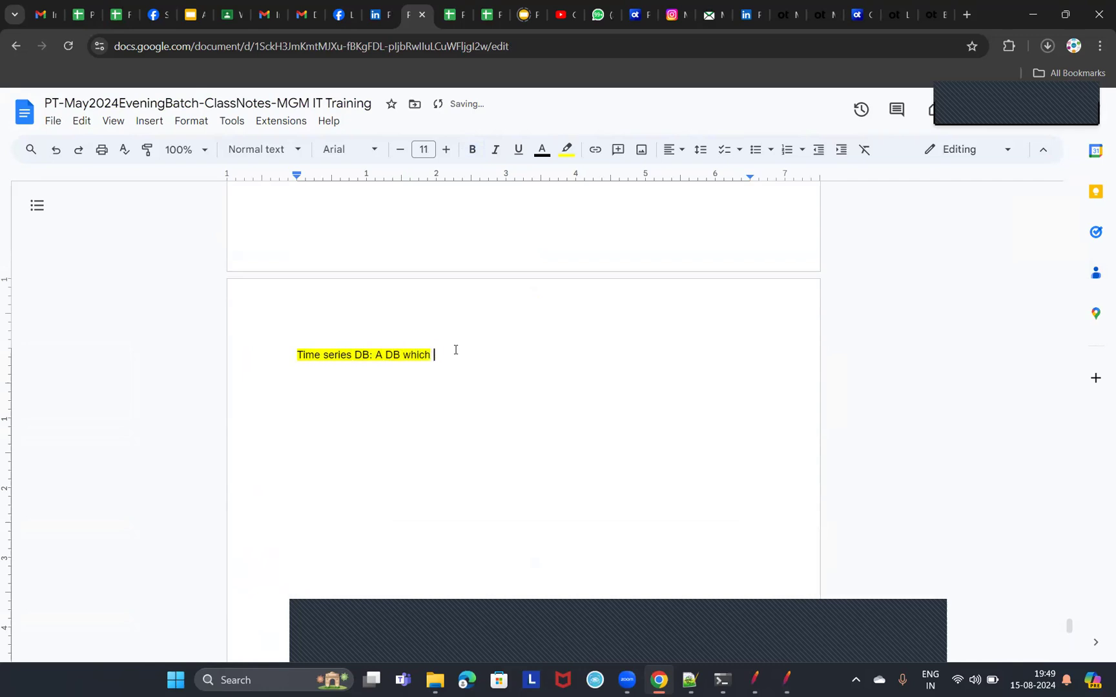
{"action": "type", "text": "es data aloing wit"}
{"action": "key", "text": "BackSpace"}
{"action": "key", "text": "BackSpace"}
{"action": "key", "text": "BackSpace"}
{"action": "key", "text": "BackSpace"}
{"action": "key", "text": "BackSpace"}
{"action": "key", "text": "BackSpace"}
{"action": "key", "text": "BackSpace"}
{"action": "key", "text": "BackSpace"}
{"action": "type", "text": "ong with timestem"}
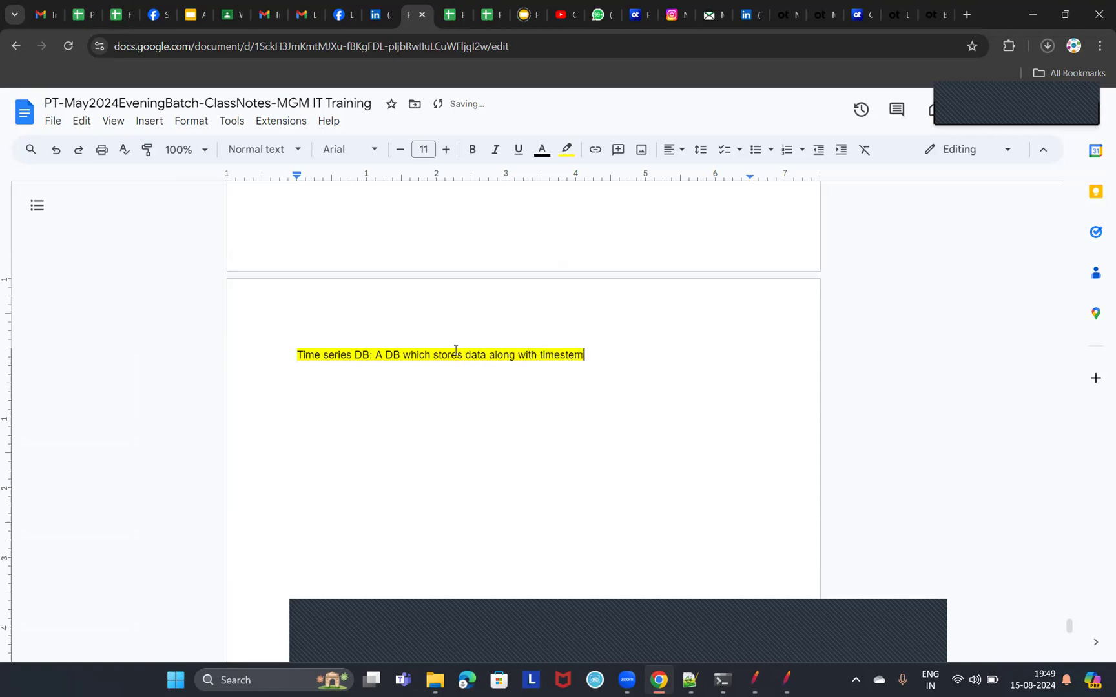
{"action": "key", "text": "BackSpace"}
{"action": "type", "text": "amp is called as a TS"}
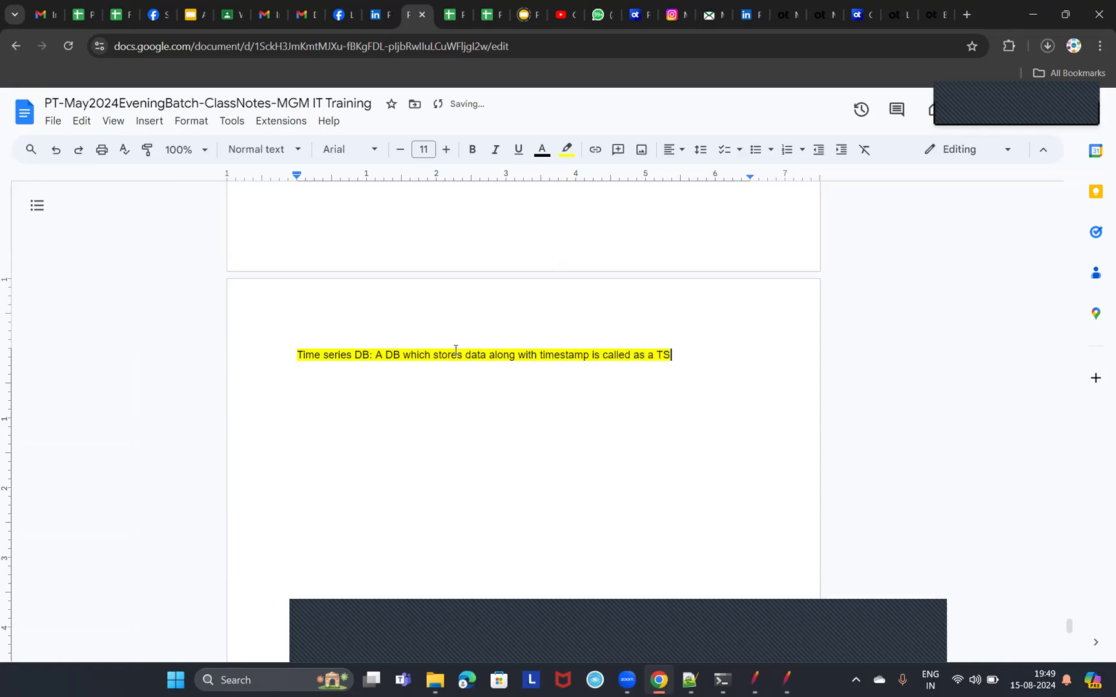
{"action": "type", "text": "DB"}
{"action": "key", "text": "Return"}
Return to the JMeter presentation and highlight the InfluxDB bullets on write and query loads, backing store use cases and storing JMeter results.
{"action": "left_click", "coordinate": [192, 14]}
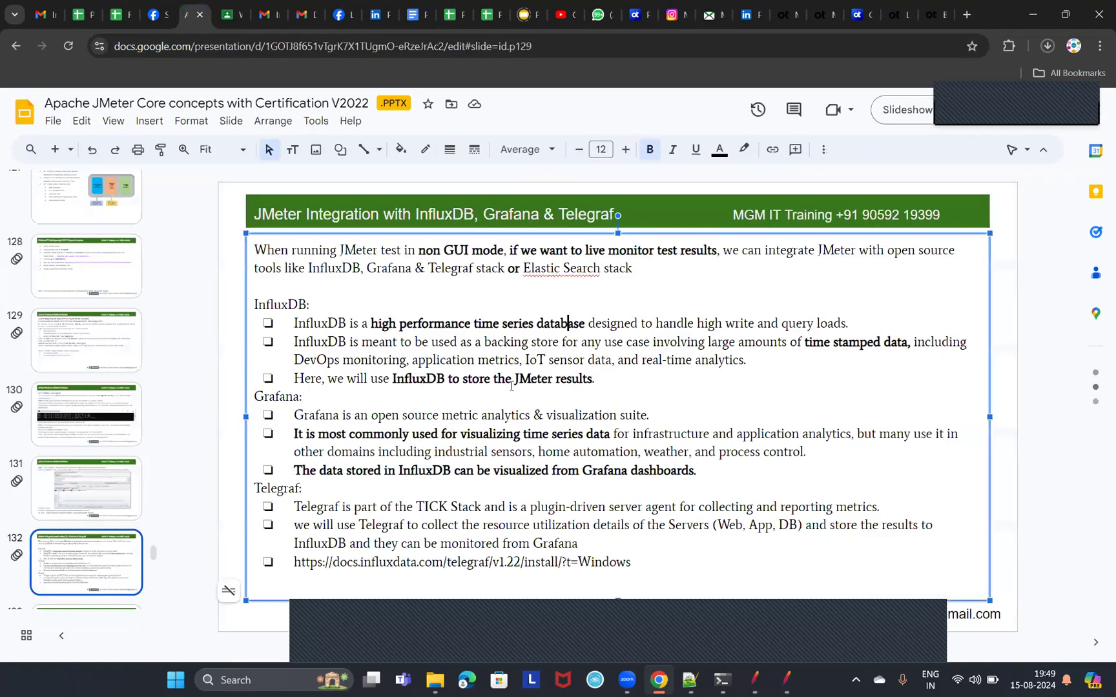
{"action": "left_click_drag", "start_coordinate": [645, 324], "coordinate": [740, 326]}
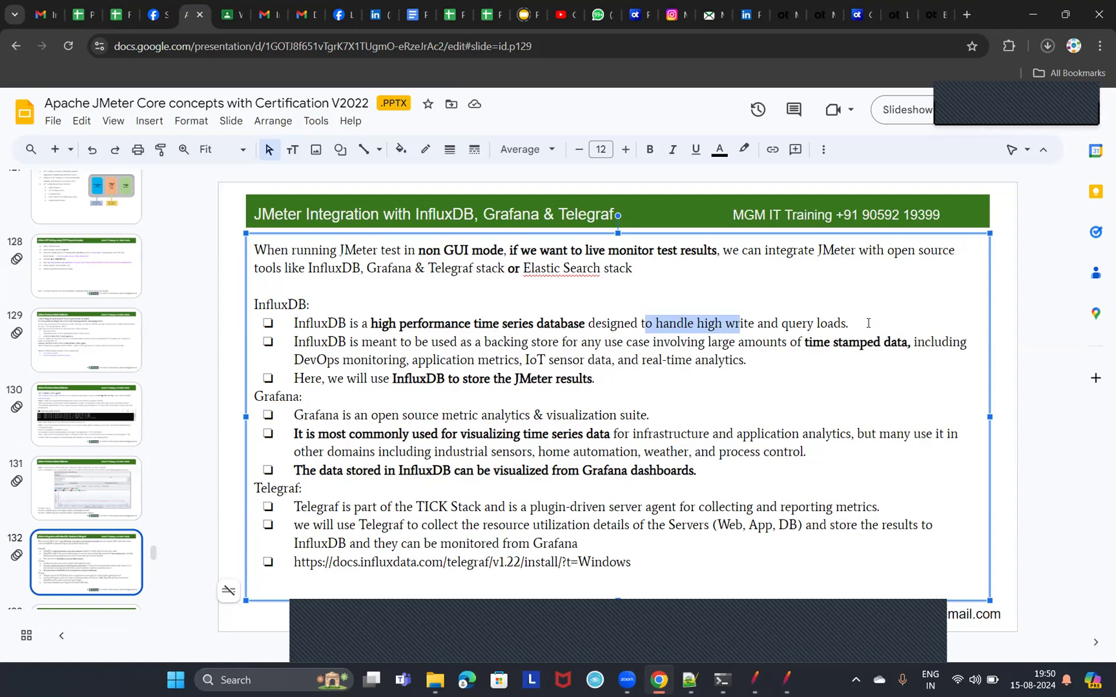
{"action": "left_click_drag", "start_coordinate": [714, 324], "coordinate": [815, 325]}
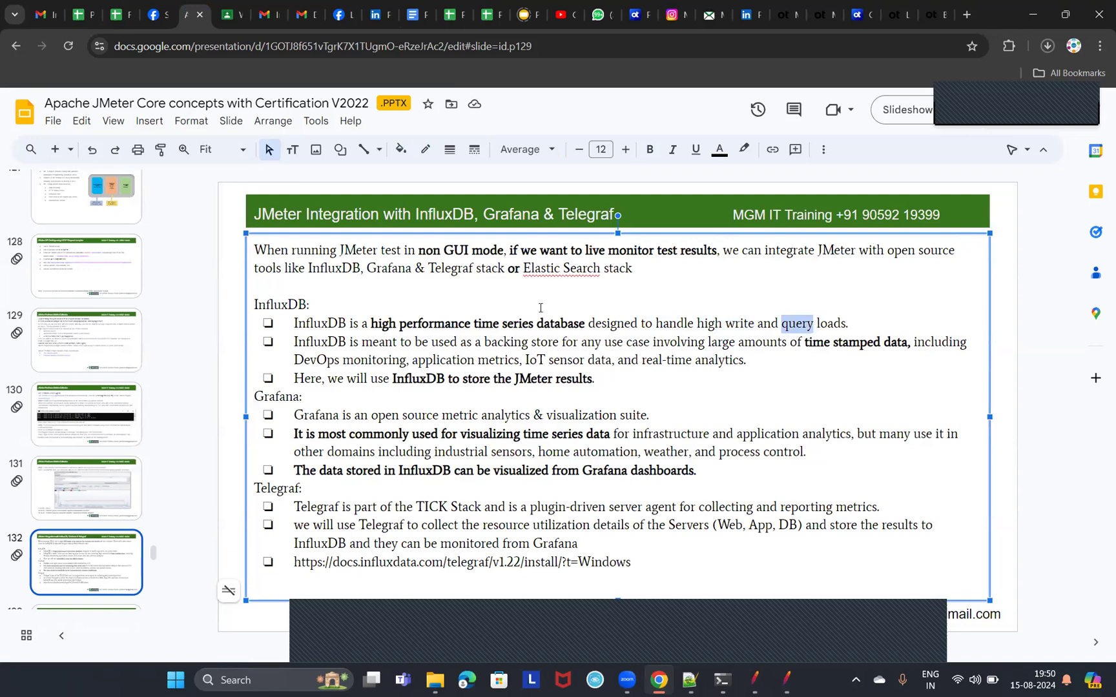
{"action": "left_click_drag", "start_coordinate": [400, 339], "coordinate": [412, 362]}
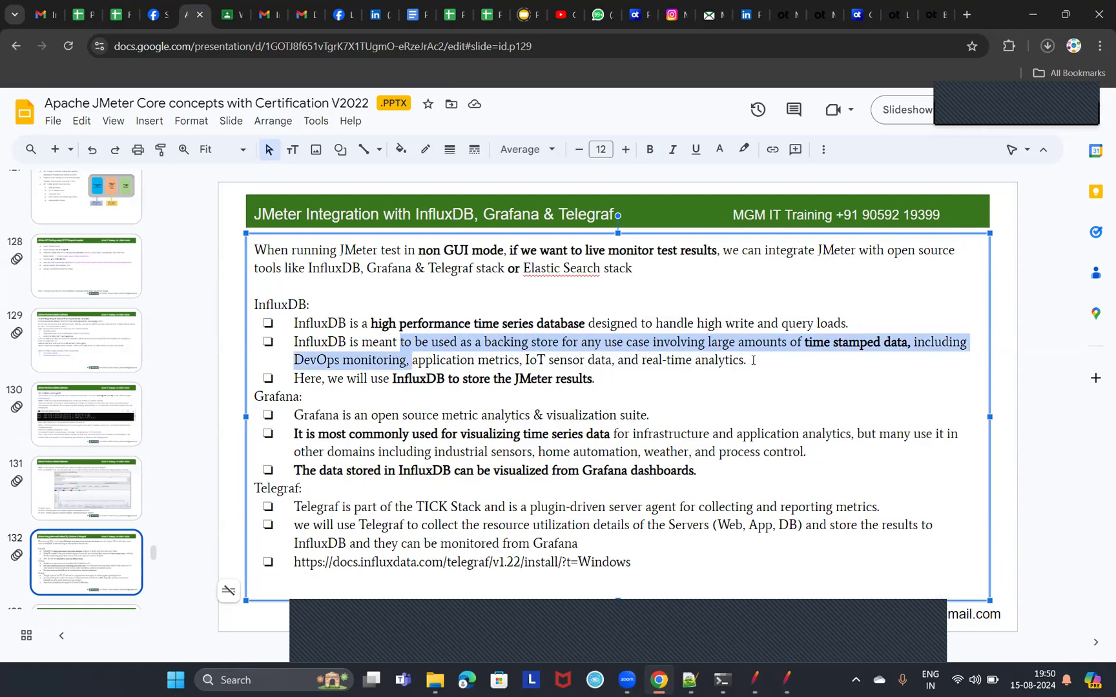
{"action": "left_click_drag", "start_coordinate": [347, 381], "coordinate": [602, 376]}
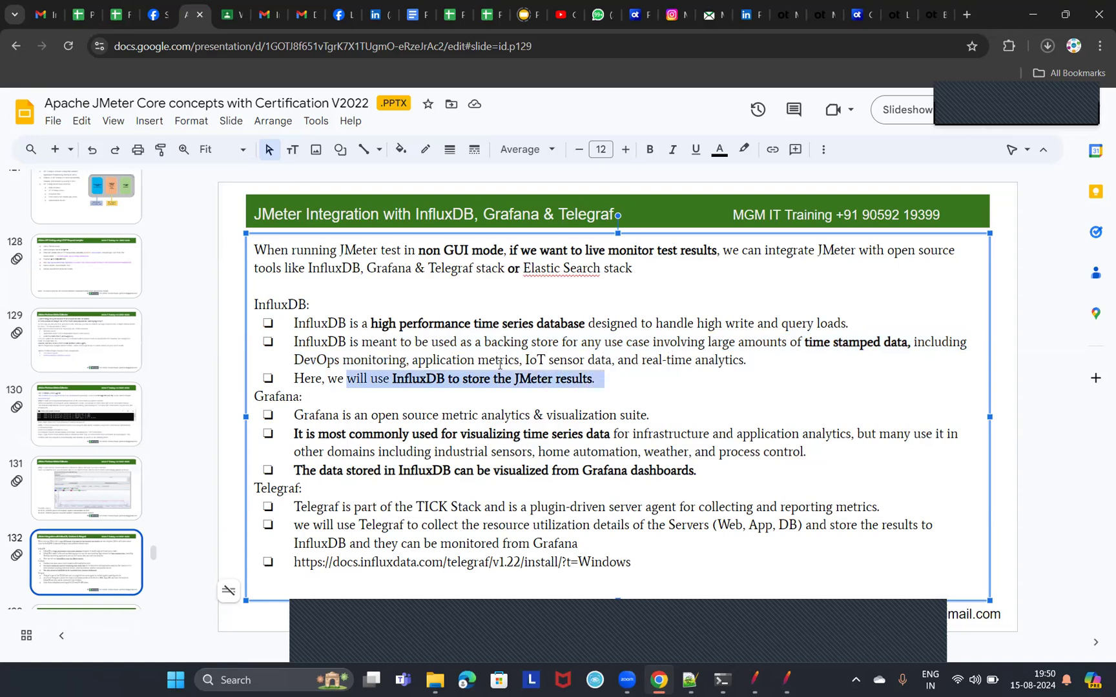
{"action": "left_click", "coordinate": [381, 348]}
{"action": "left_click_drag", "start_coordinate": [294, 360], "coordinate": [404, 359]}
{"action": "left_click_drag", "start_coordinate": [525, 359], "coordinate": [612, 364]}
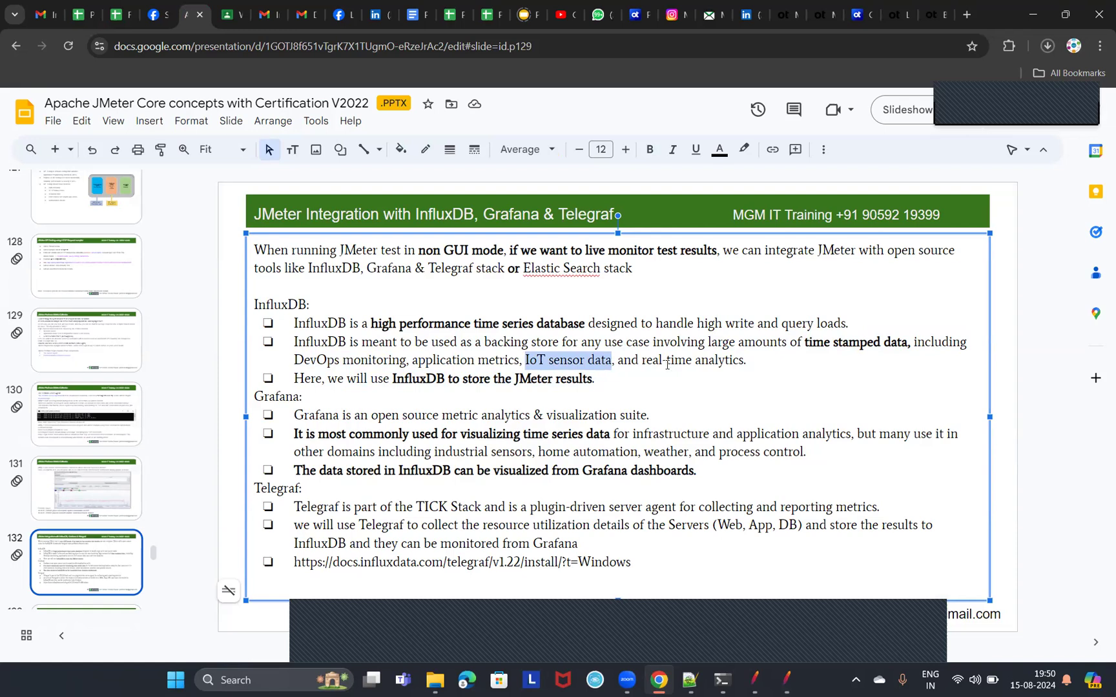
{"action": "left_click_drag", "start_coordinate": [652, 360], "coordinate": [747, 360]}
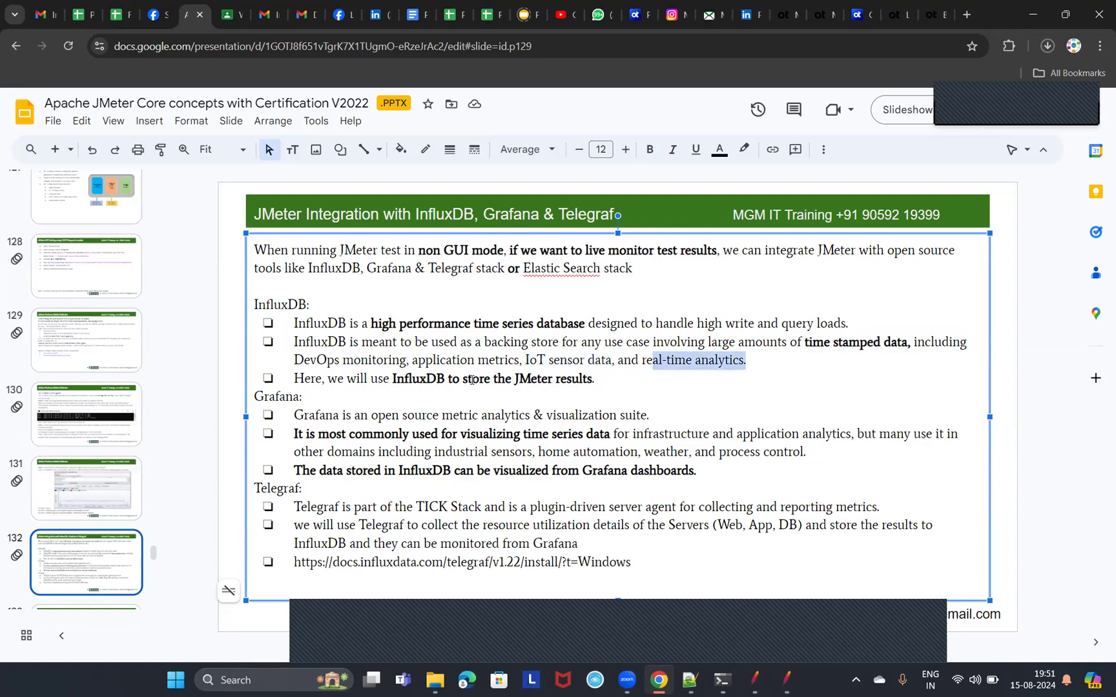
{"action": "left_click_drag", "start_coordinate": [391, 379], "coordinate": [585, 388]}
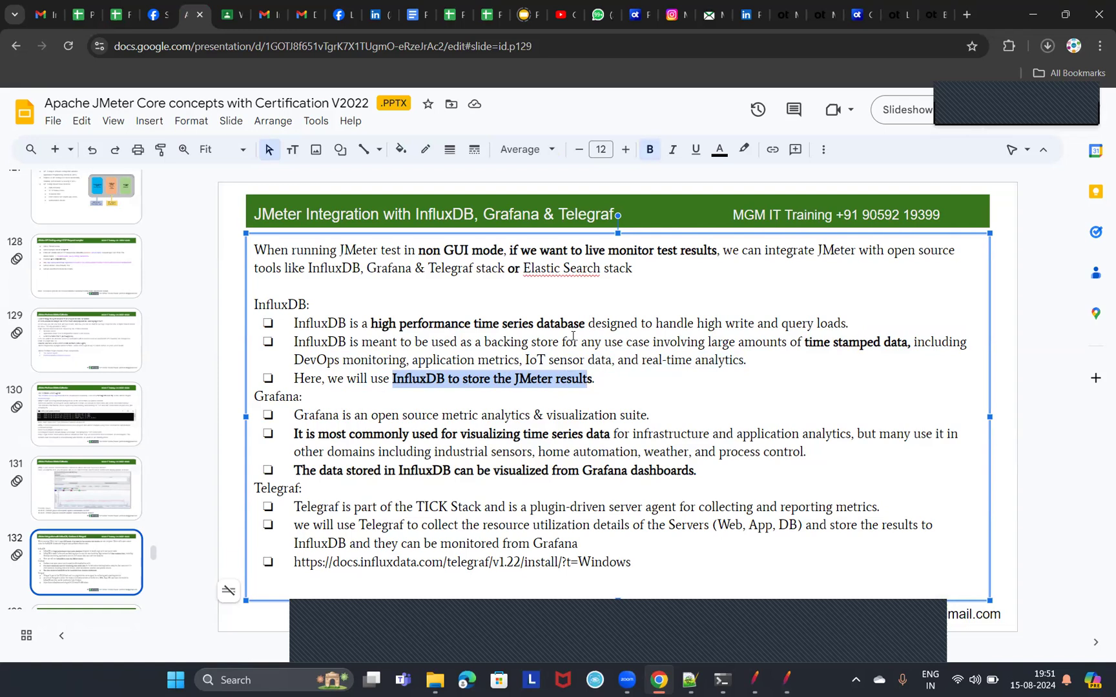
Return to slide 132 and highlight the Grafana bullets on the visualization suite, time series data and dashboards for InfluxDB data.
{"action": "scroll", "coordinate": [273, 420], "scroll_direction": "up", "scroll_amount": 3}
{"action": "left_click", "coordinate": [137, 432]}
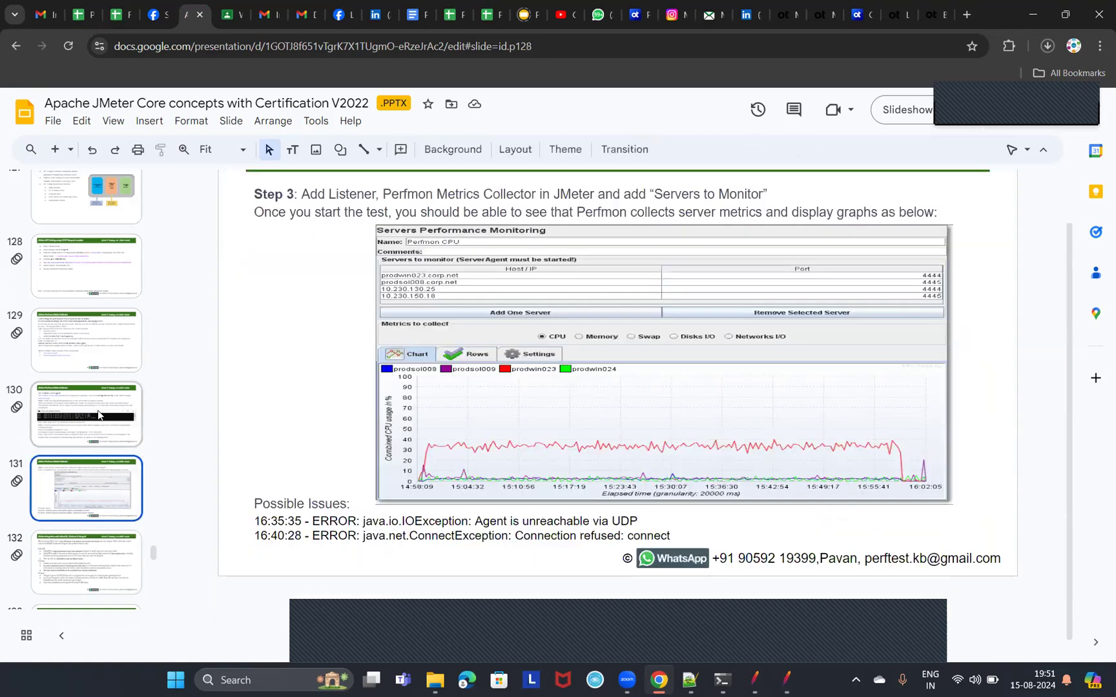
{"action": "left_click", "coordinate": [87, 557]}
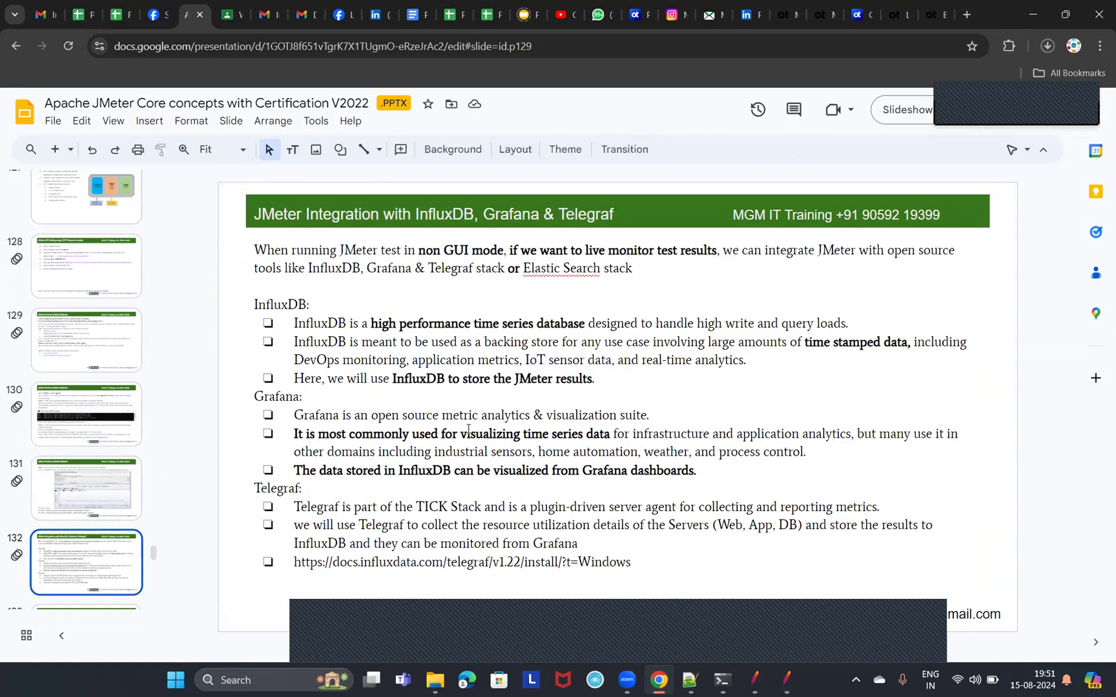
{"action": "left_click", "coordinate": [478, 415]}
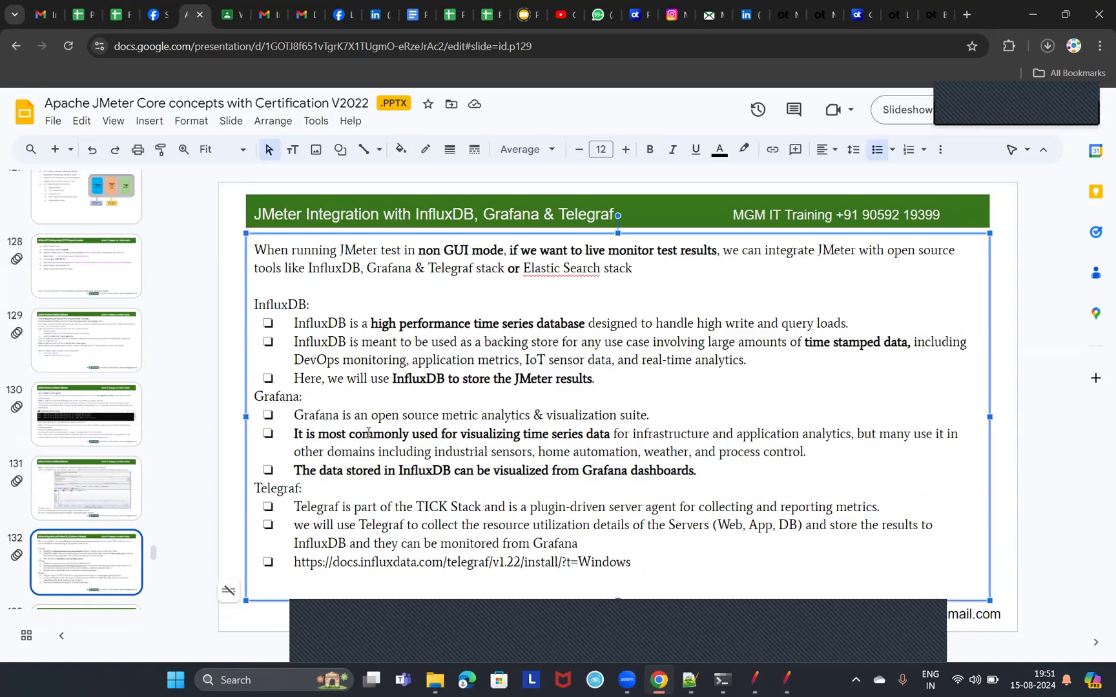
{"action": "left_click_drag", "start_coordinate": [306, 415], "coordinate": [647, 420]}
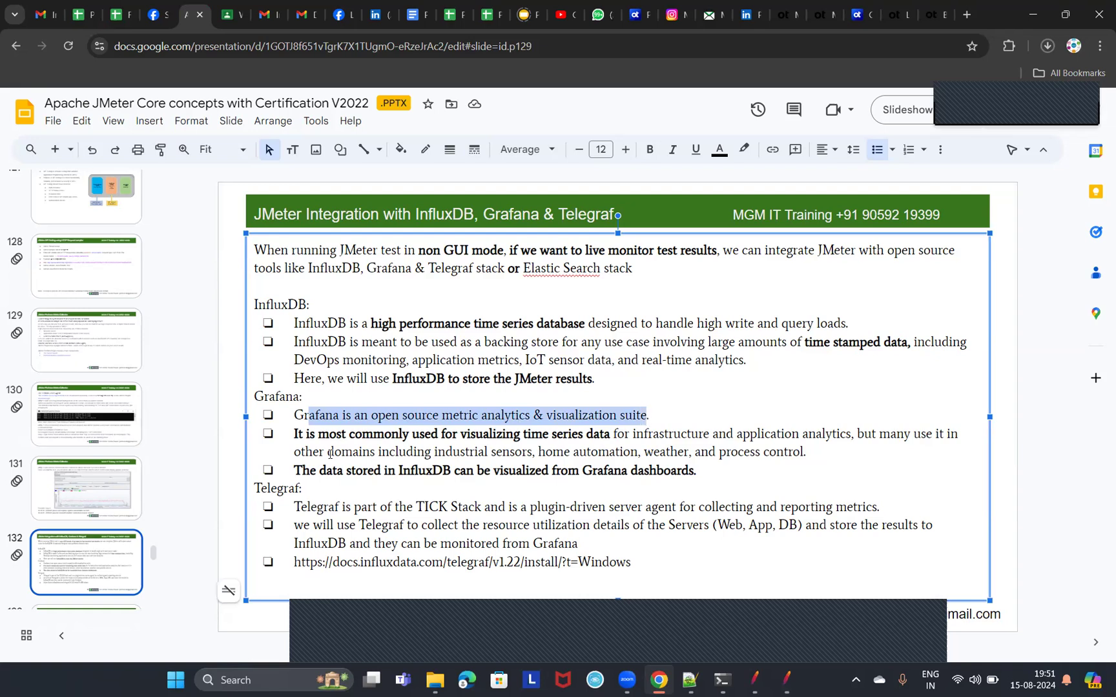
{"action": "left_click_drag", "start_coordinate": [315, 434], "coordinate": [615, 435]}
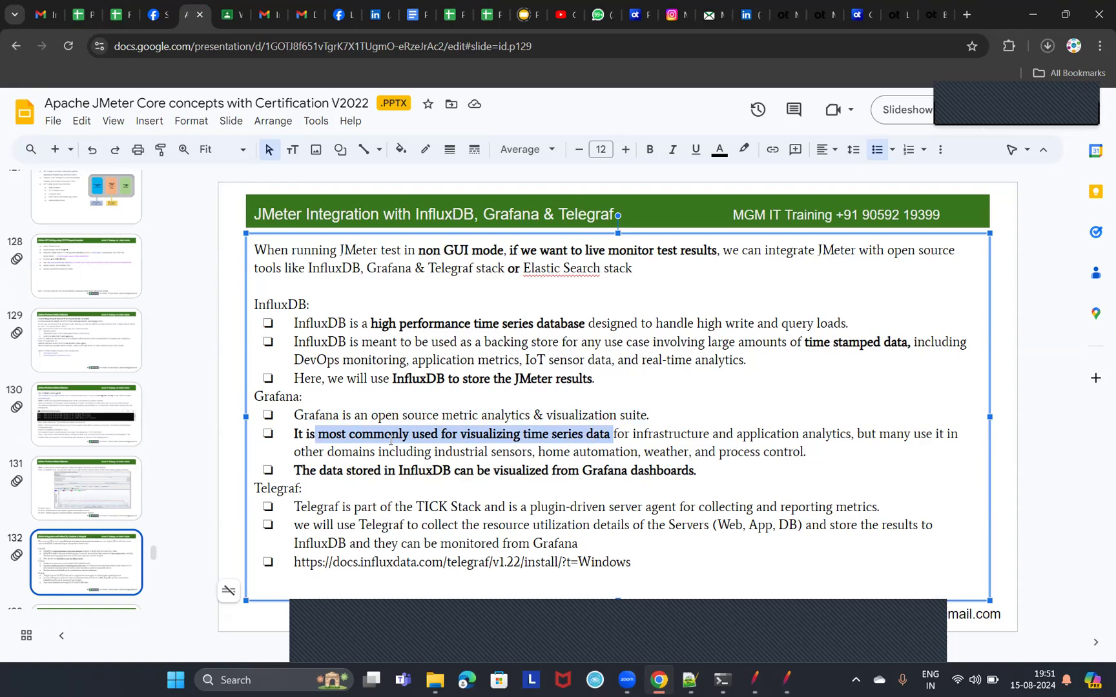
{"action": "left_click_drag", "start_coordinate": [302, 471], "coordinate": [695, 479]}
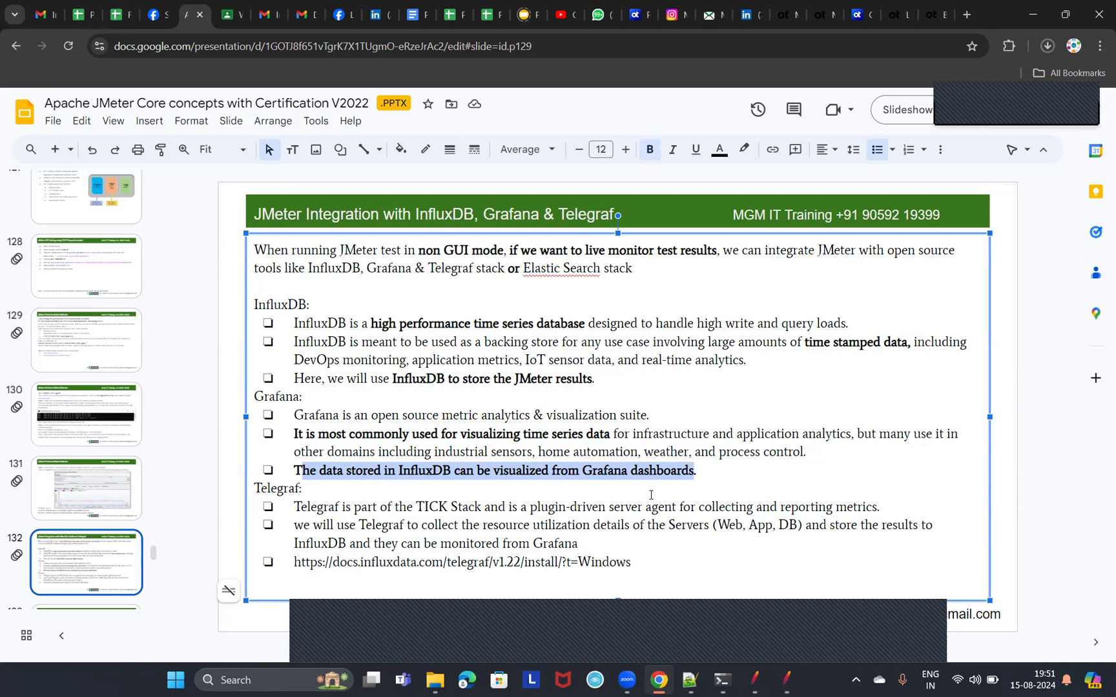
{"action": "left_click", "coordinate": [527, 472]}
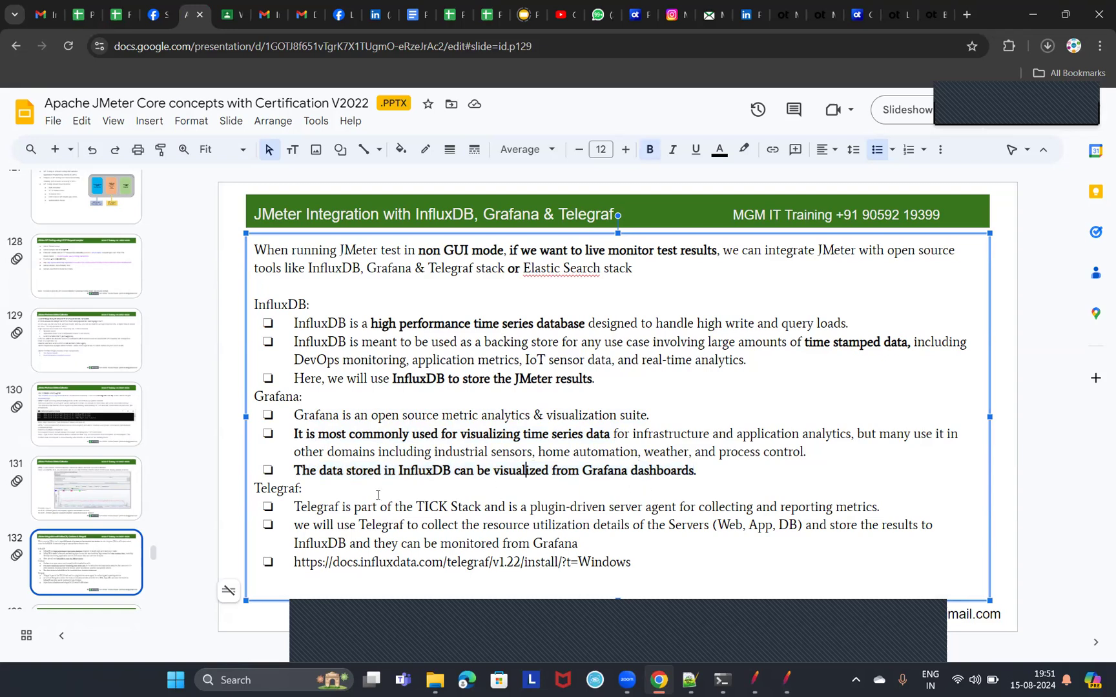
Highlight the Telegraf bullets on the plugin-driven server agent, collecting server resource utilization and monitoring it from Grafana.
{"action": "double_click", "coordinate": [313, 508]}
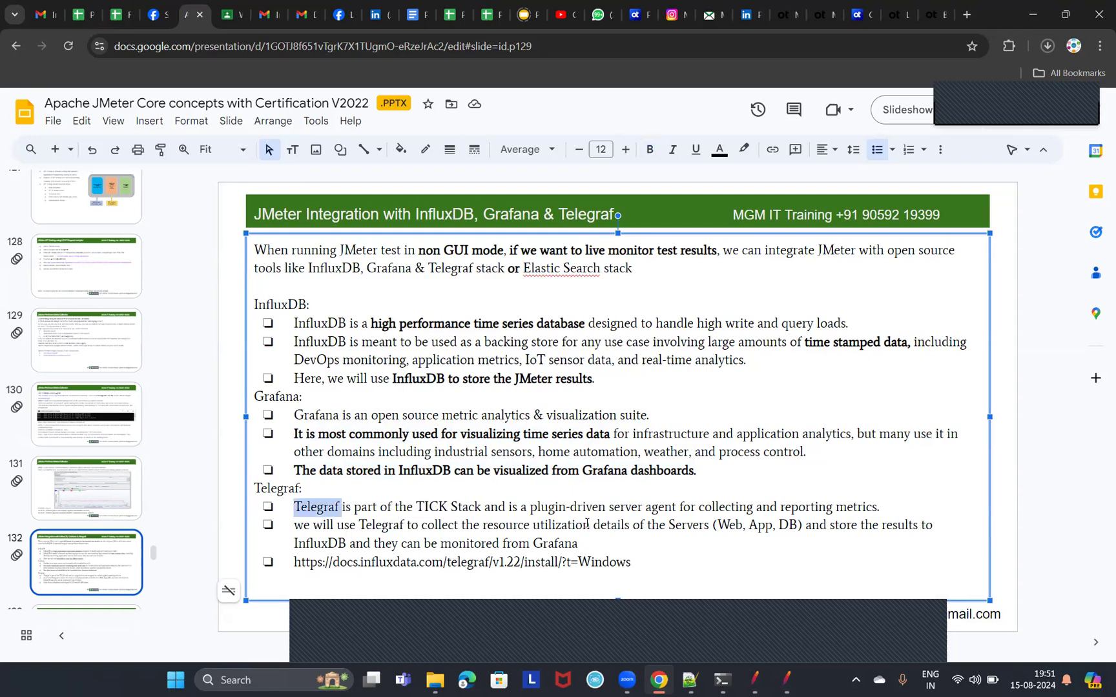
{"action": "left_click_drag", "start_coordinate": [530, 508], "coordinate": [873, 510]}
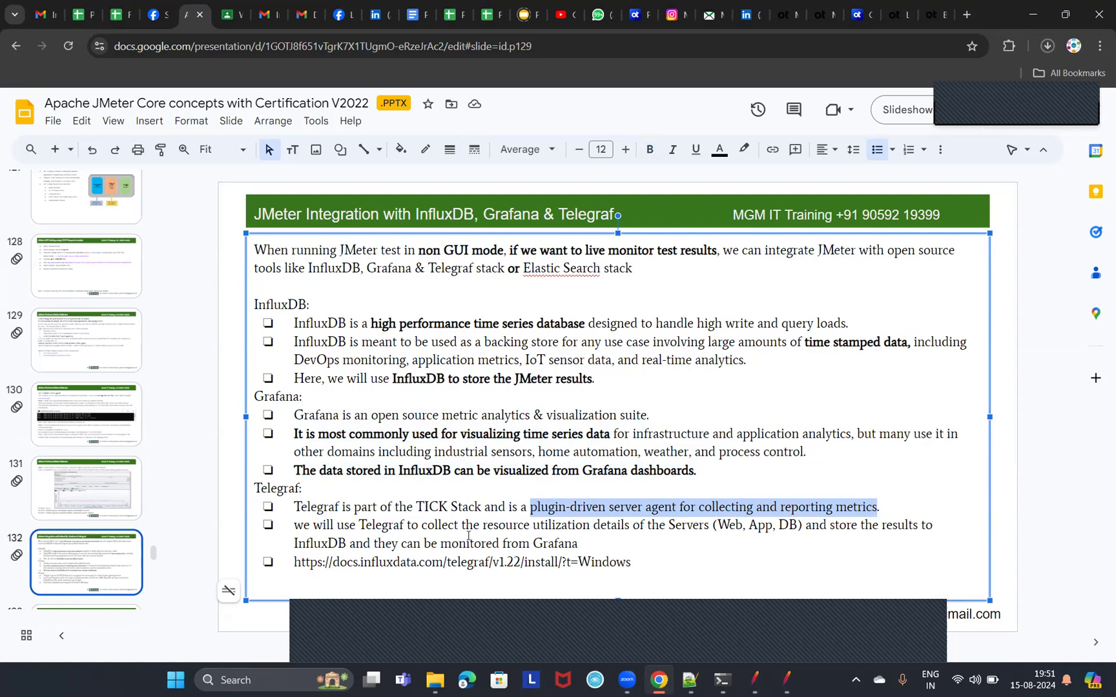
{"action": "left_click_drag", "start_coordinate": [438, 527], "coordinate": [706, 531]}
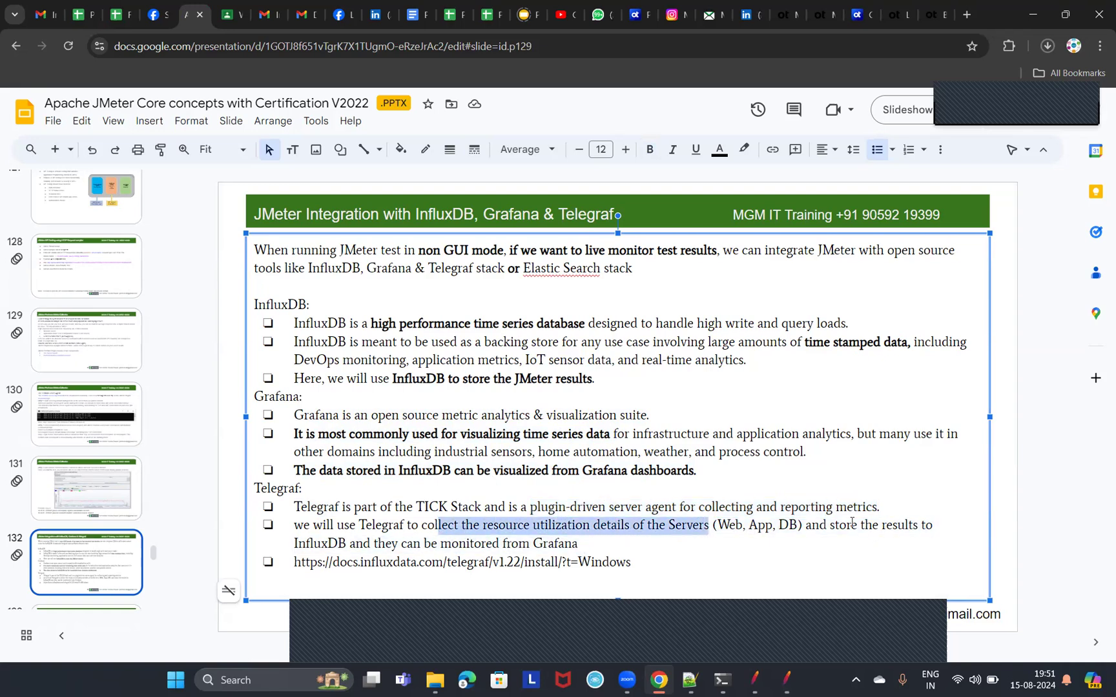
{"action": "left_click_drag", "start_coordinate": [295, 543], "coordinate": [601, 548]}
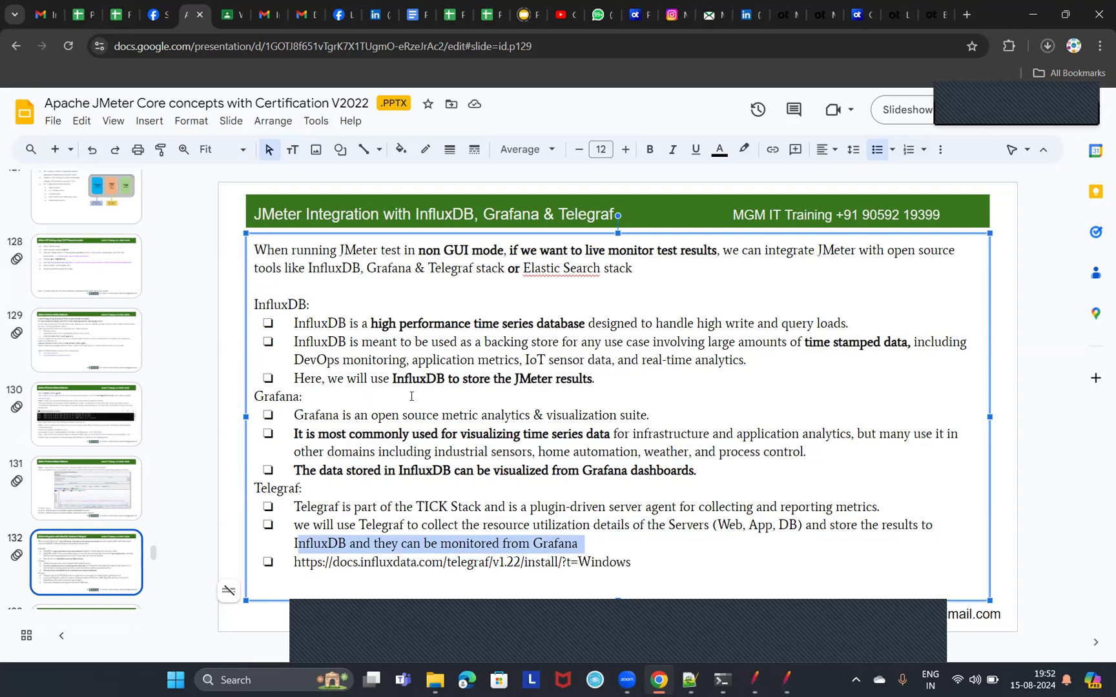
Highlight the slide title on InfluxDB, Grafana and Telegraf integration and the "series database" wording in the first InfluxDB bullet.
{"action": "left_click", "coordinate": [298, 218]}
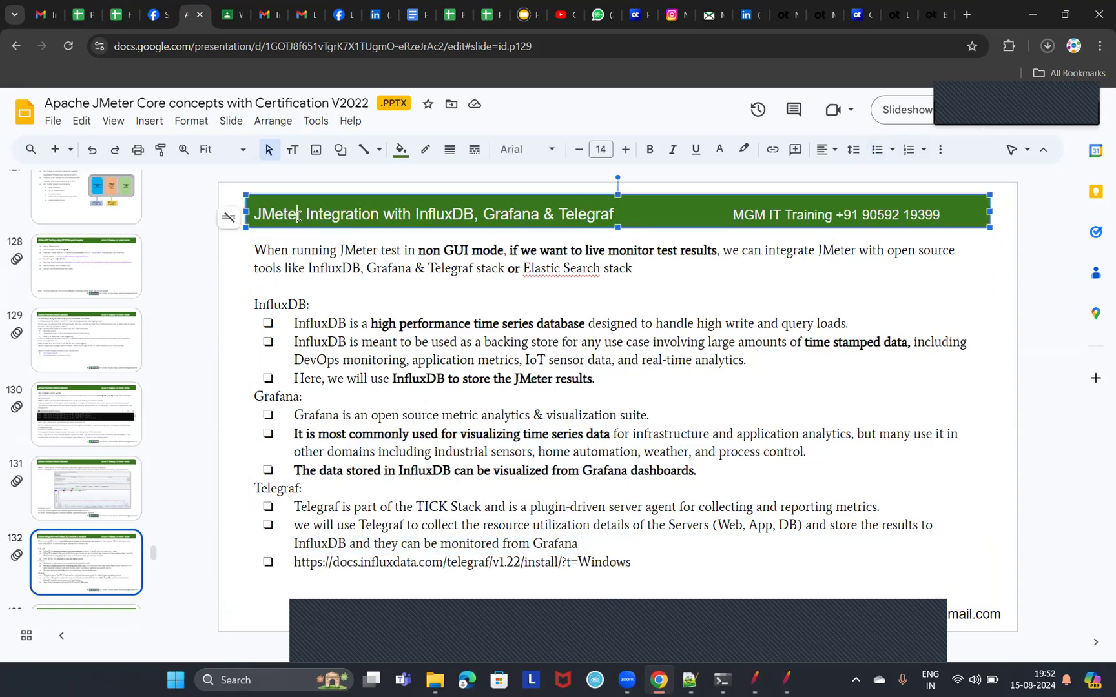
{"action": "left_click_drag", "start_coordinate": [633, 214], "coordinate": [275, 219]}
{"action": "left_click", "coordinate": [608, 511]}
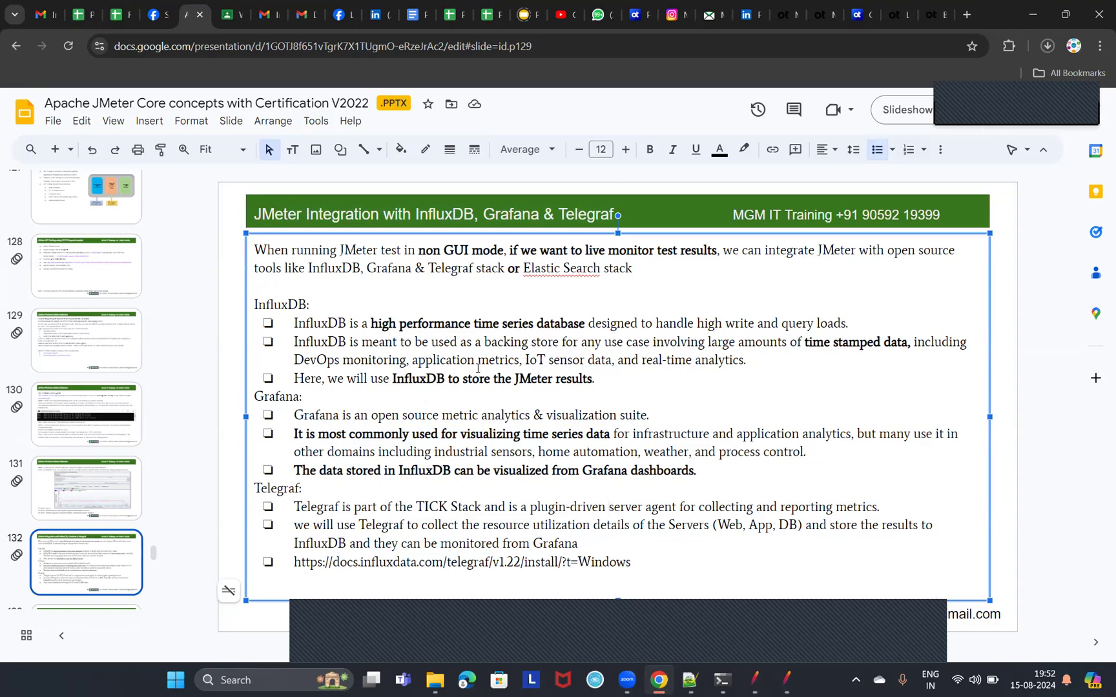
{"action": "left_click_drag", "start_coordinate": [501, 323], "coordinate": [616, 324]}
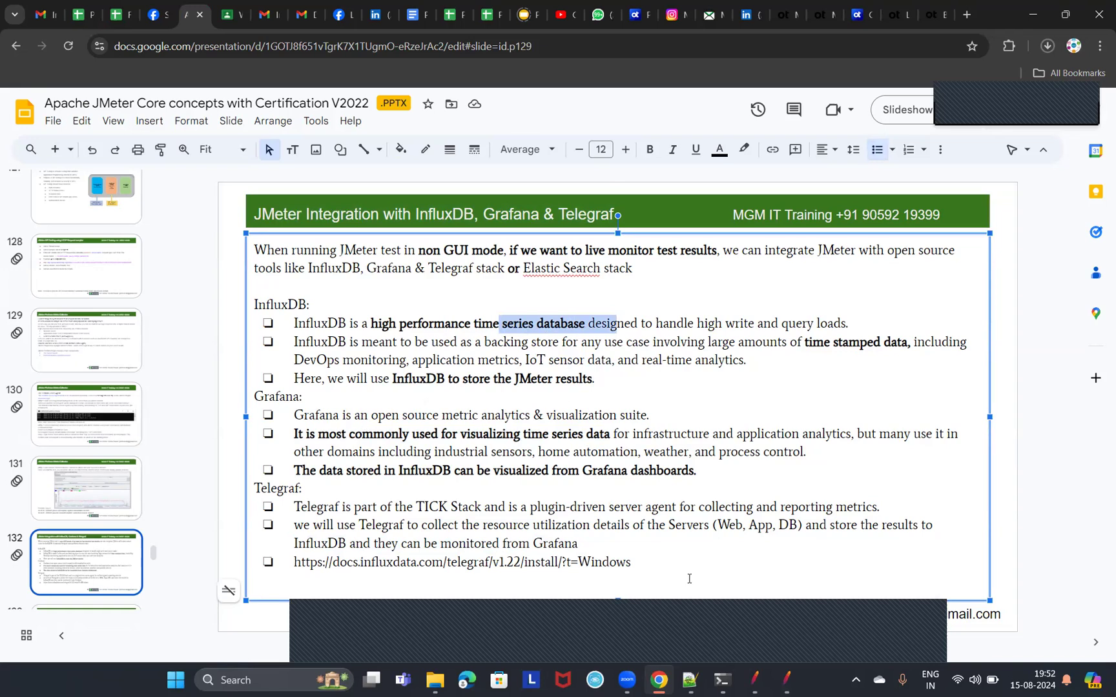
Go over the Telegraf bullets again, highlighting metrics collection, Grafana monitoring, storage in InfluxDB and the resource utilization wording.
{"action": "left_click_drag", "start_coordinate": [510, 506], "coordinate": [698, 526]}
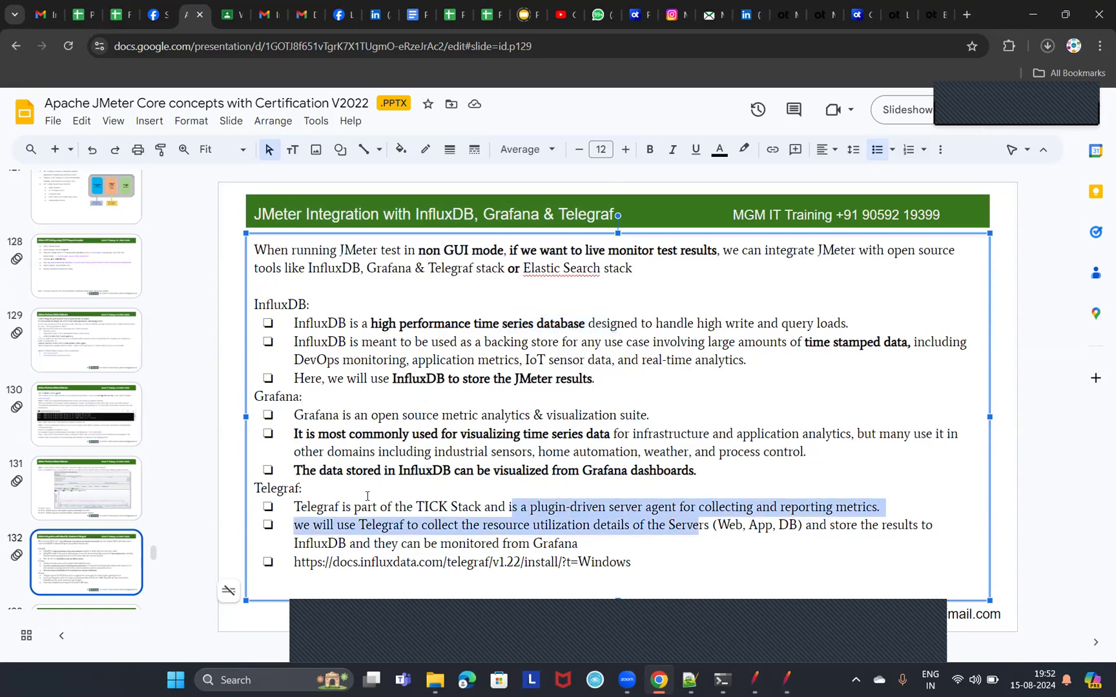
{"action": "left_click", "coordinate": [693, 527]}
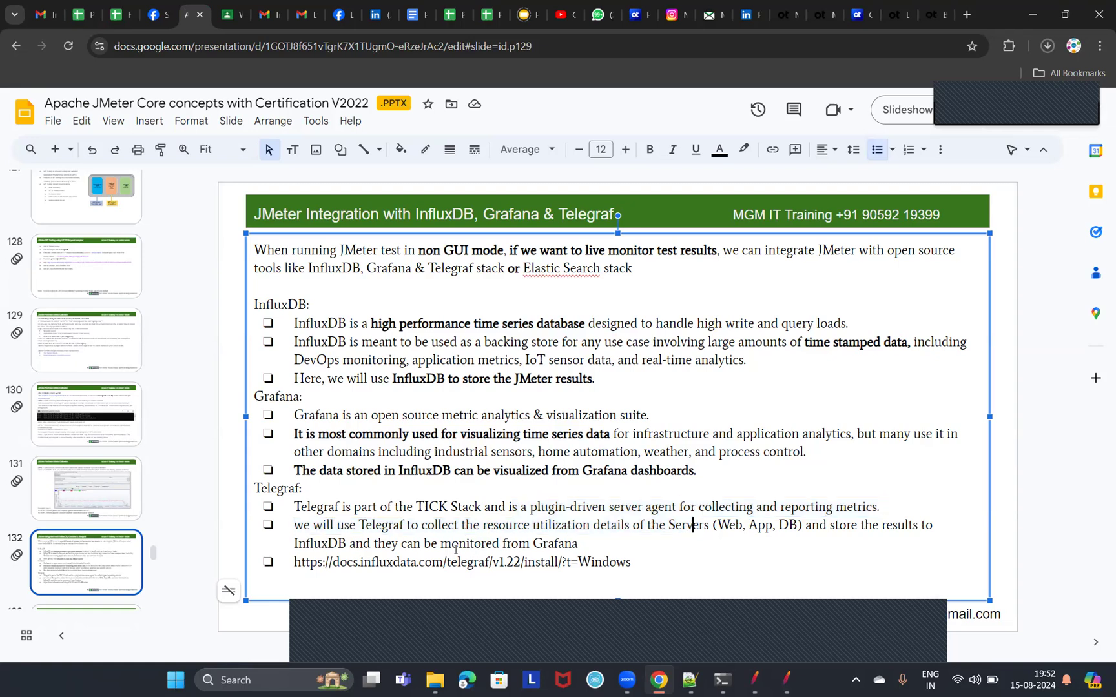
{"action": "left_click_drag", "start_coordinate": [390, 544], "coordinate": [712, 542]}
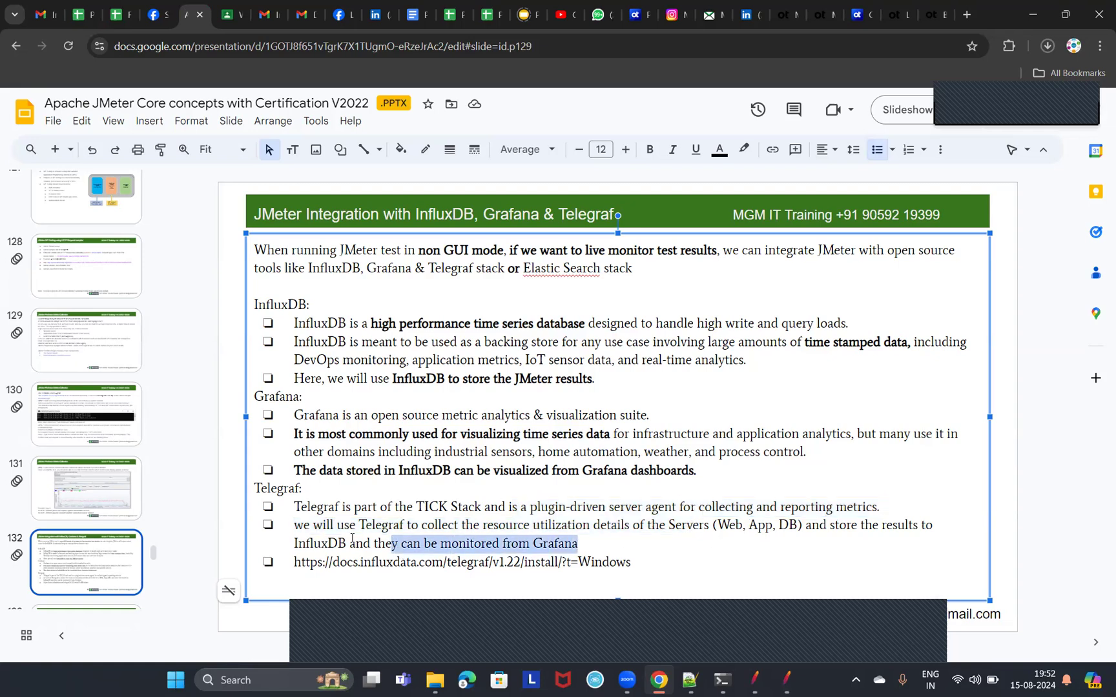
{"action": "left_click_drag", "start_coordinate": [351, 542], "coordinate": [811, 515]}
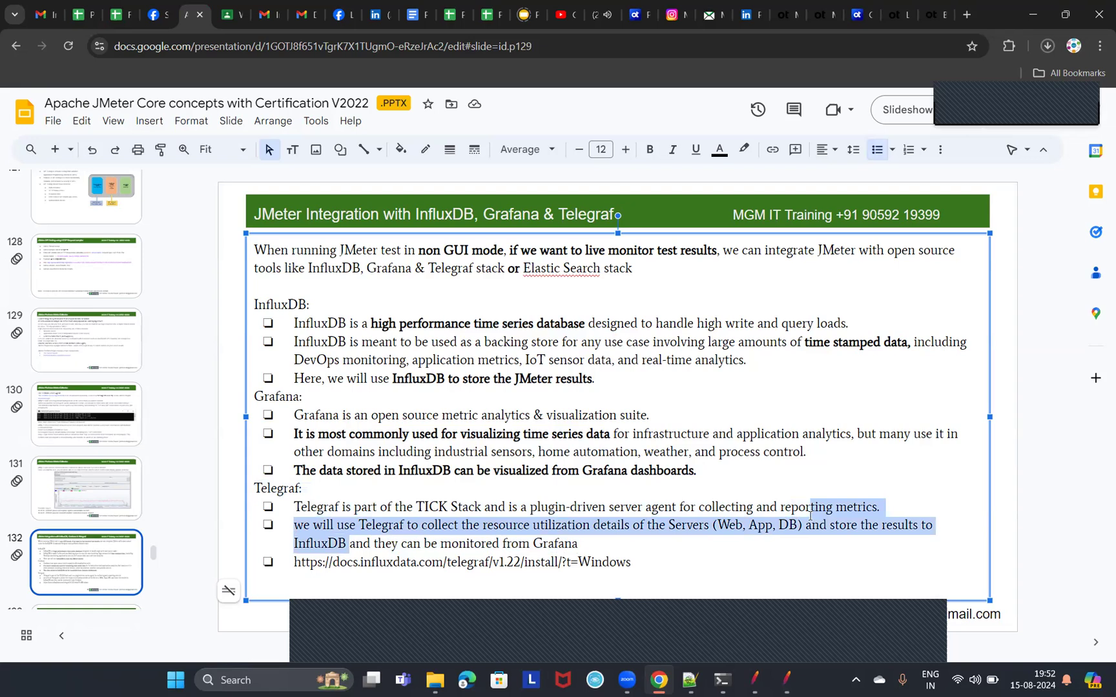
{"action": "left_click", "coordinate": [699, 526]}
{"action": "left_click_drag", "start_coordinate": [483, 526], "coordinate": [659, 527]}
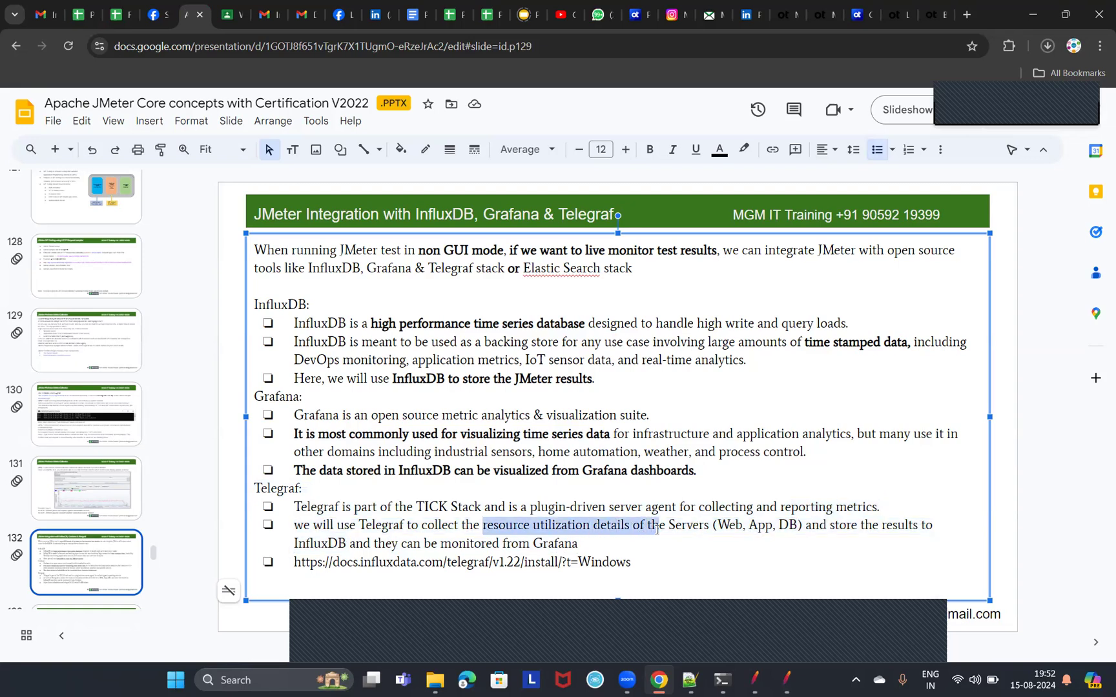
{"action": "left_click", "coordinate": [540, 526]}
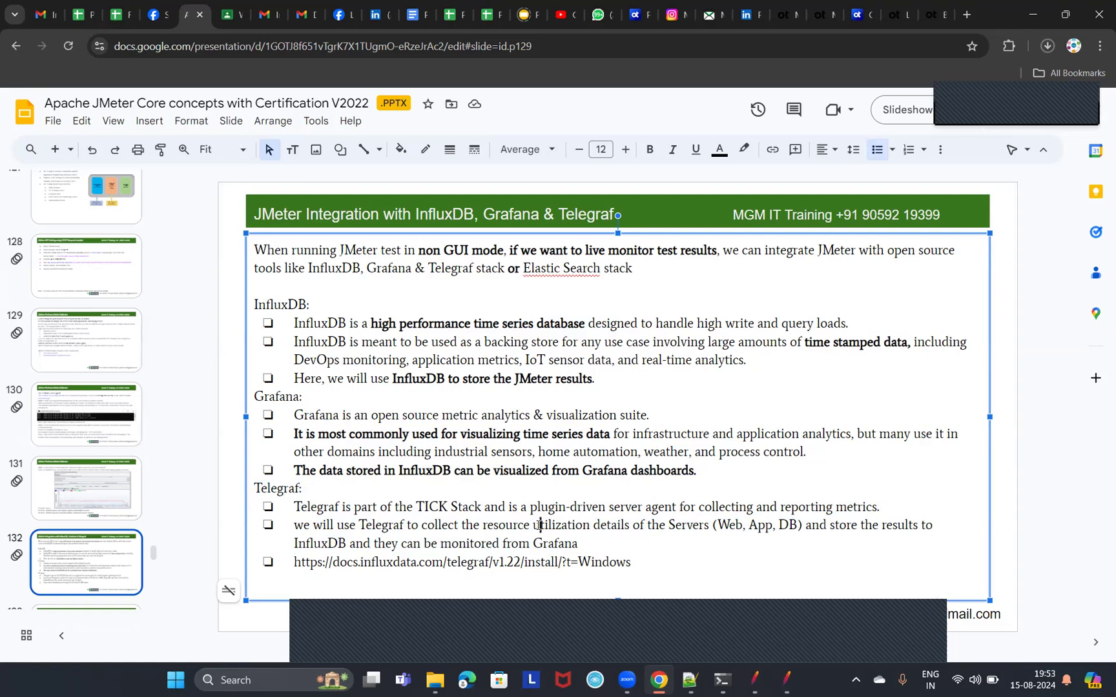
{"action": "left_click_drag", "start_coordinate": [498, 525], "coordinate": [572, 528]}
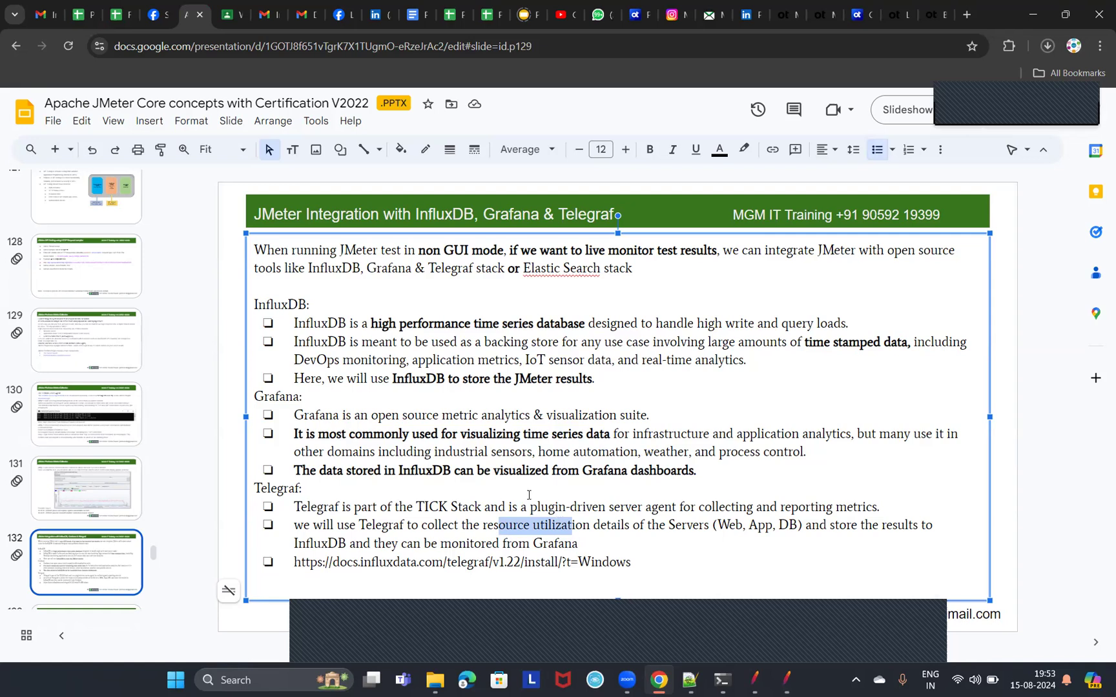
View the setup instructions on slide 133 for InfluxDB 1.8 and slide 134 for InfluxDB 2.7.
{"action": "scroll", "coordinate": [181, 510], "scroll_direction": "down", "scroll_amount": 1}
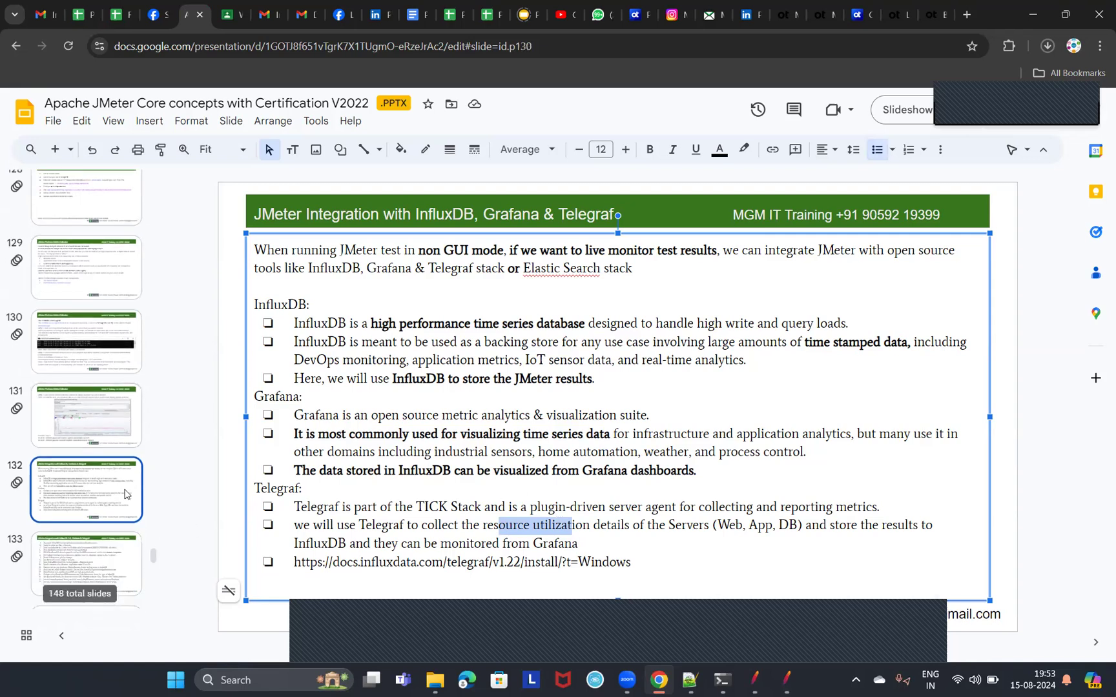
{"action": "left_click", "coordinate": [93, 557]}
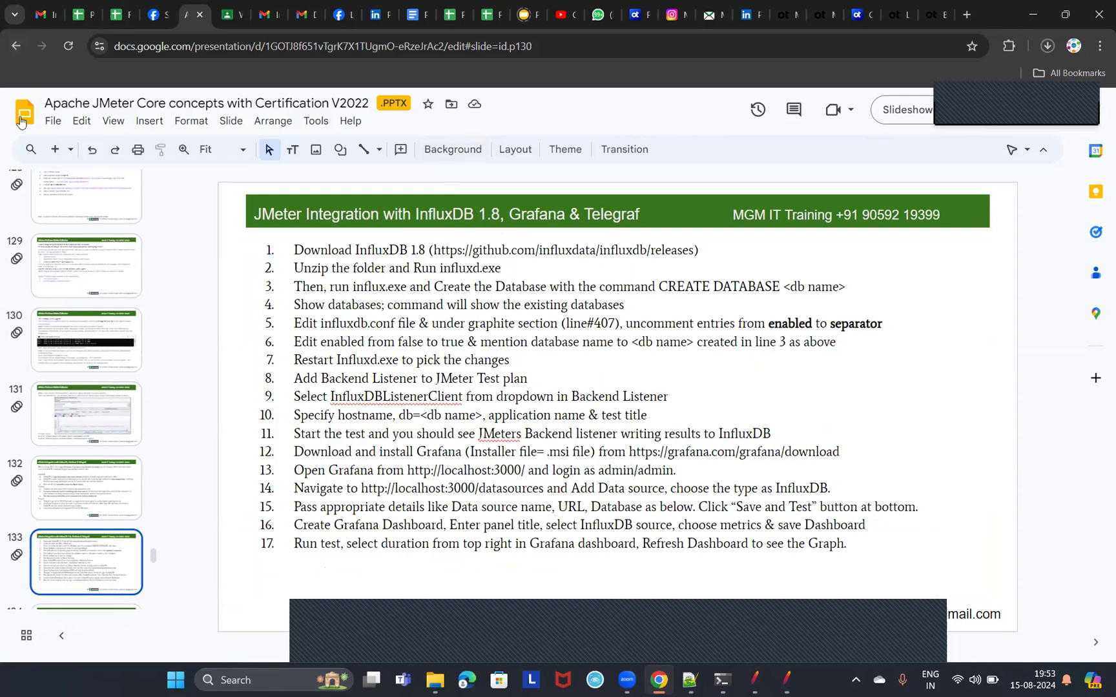
{"action": "left_click", "coordinate": [87, 607]}
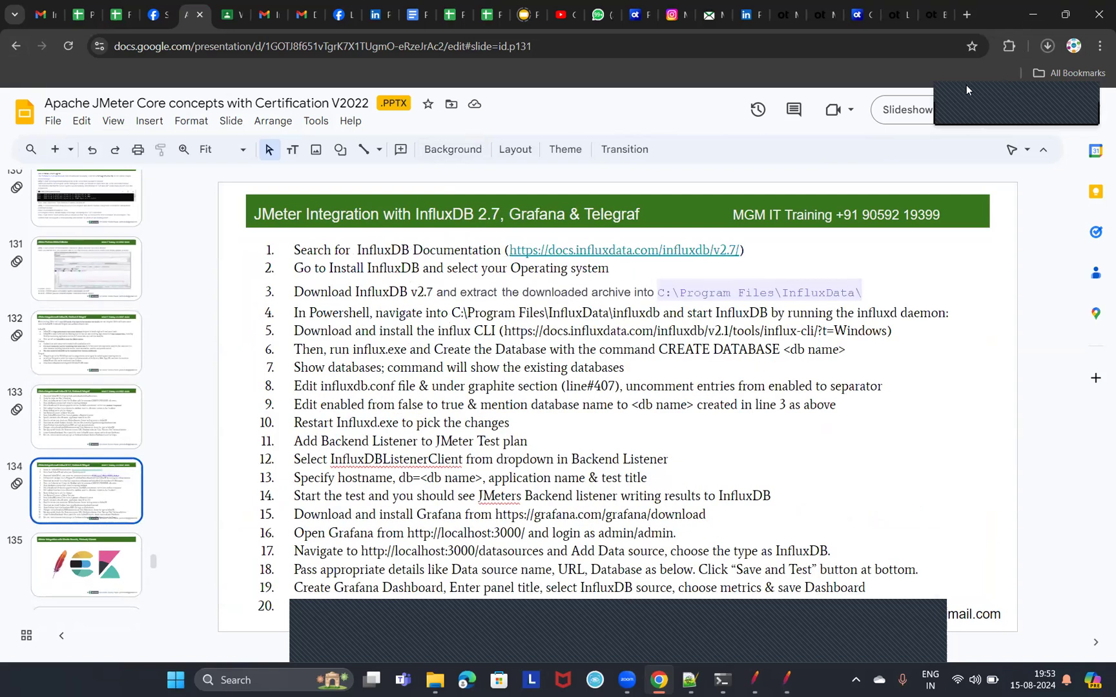
Search Google for "download InfluxDB" in a new browser tab and open the InfluxData Downloads page.
{"action": "left_click", "coordinate": [966, 14]}
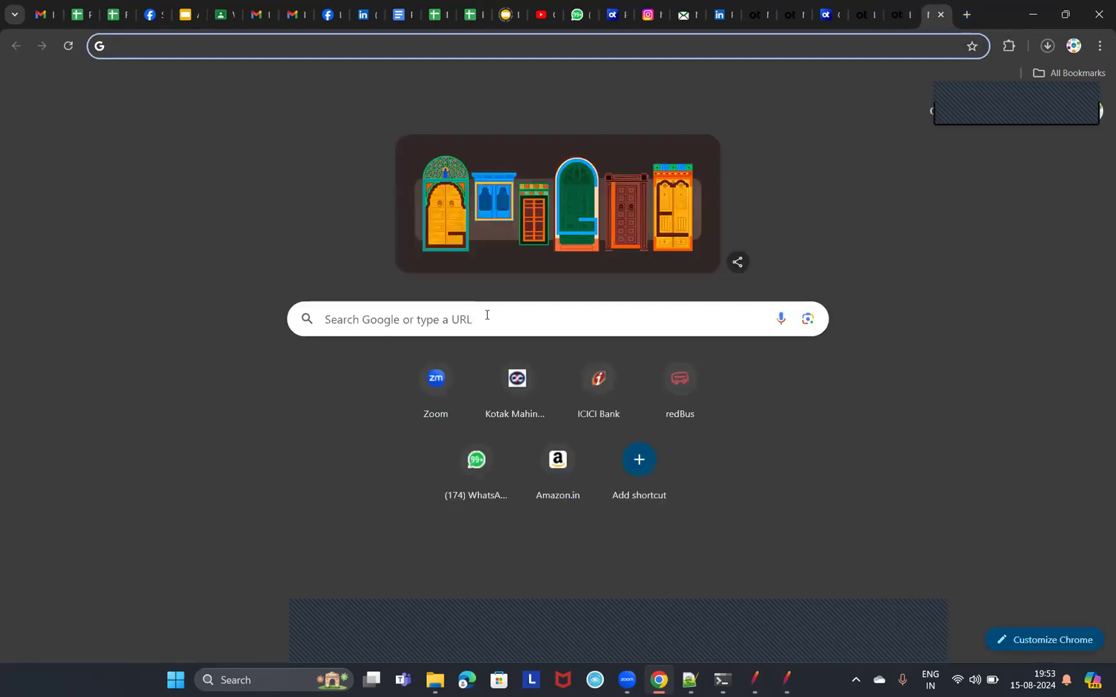
{"action": "left_click", "coordinate": [487, 315]}
{"action": "type", "text": "downl"}
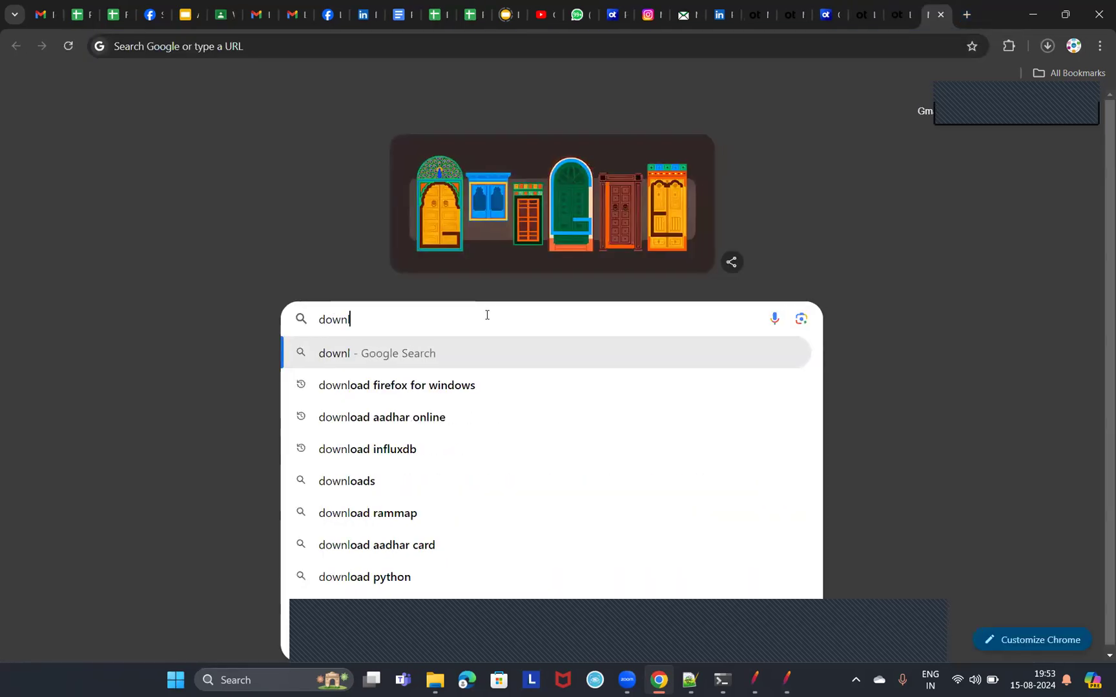
{"action": "type", "text": "oad Influ"}
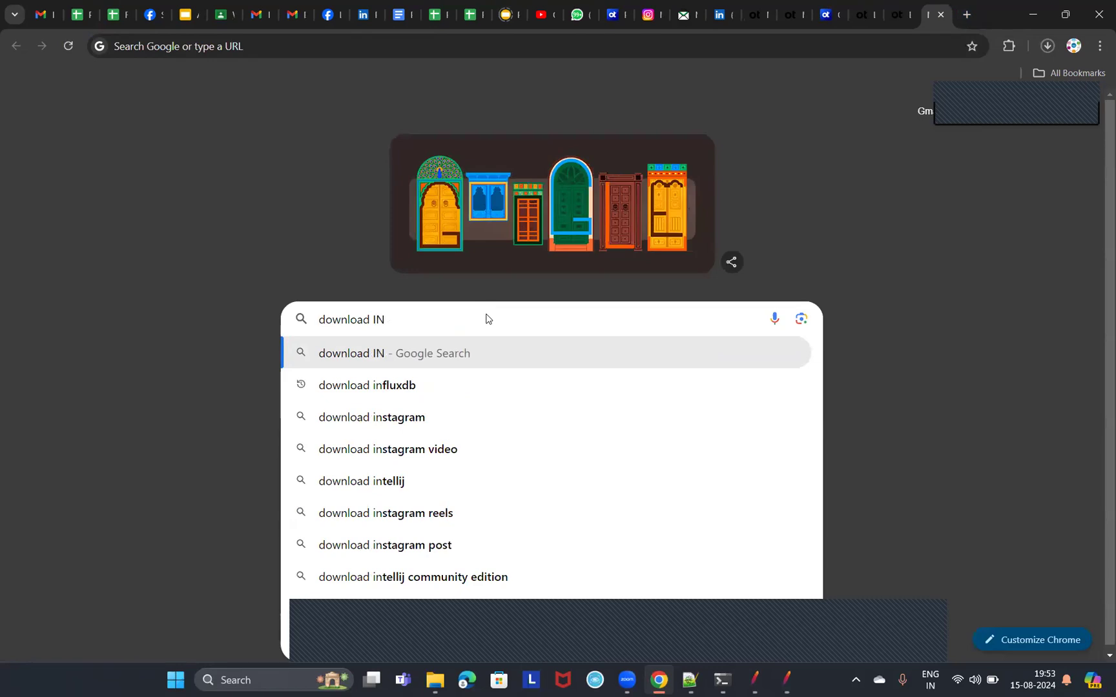
{"action": "type", "text": "xDB"}
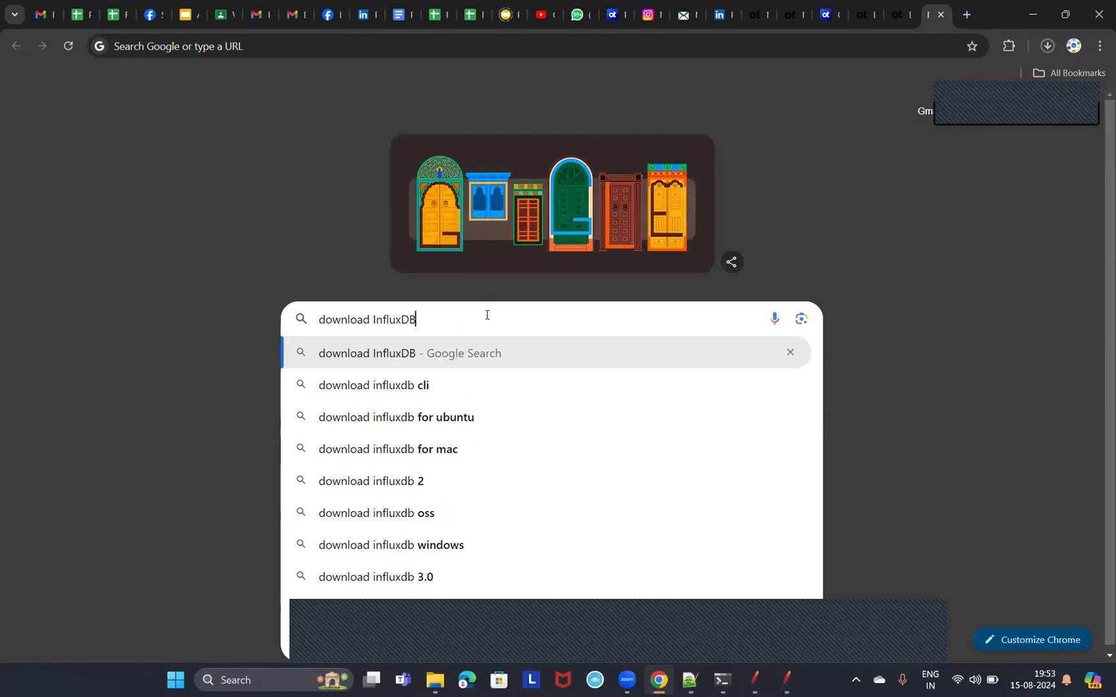
{"action": "key", "text": "Return"}
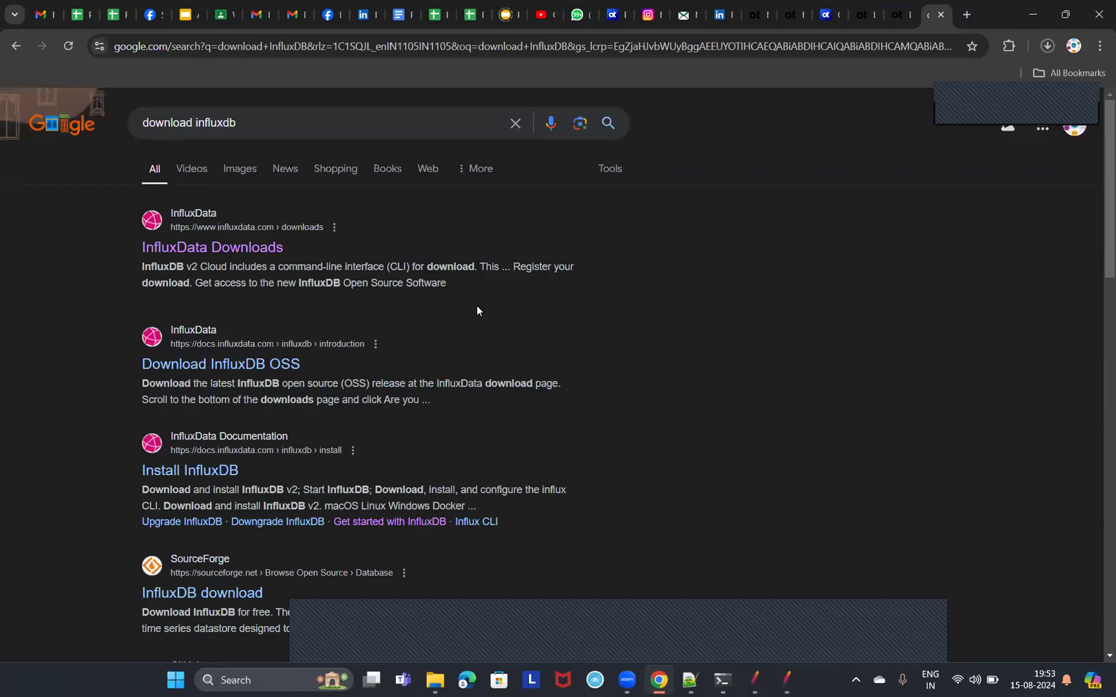
{"action": "left_click", "coordinate": [248, 248]}
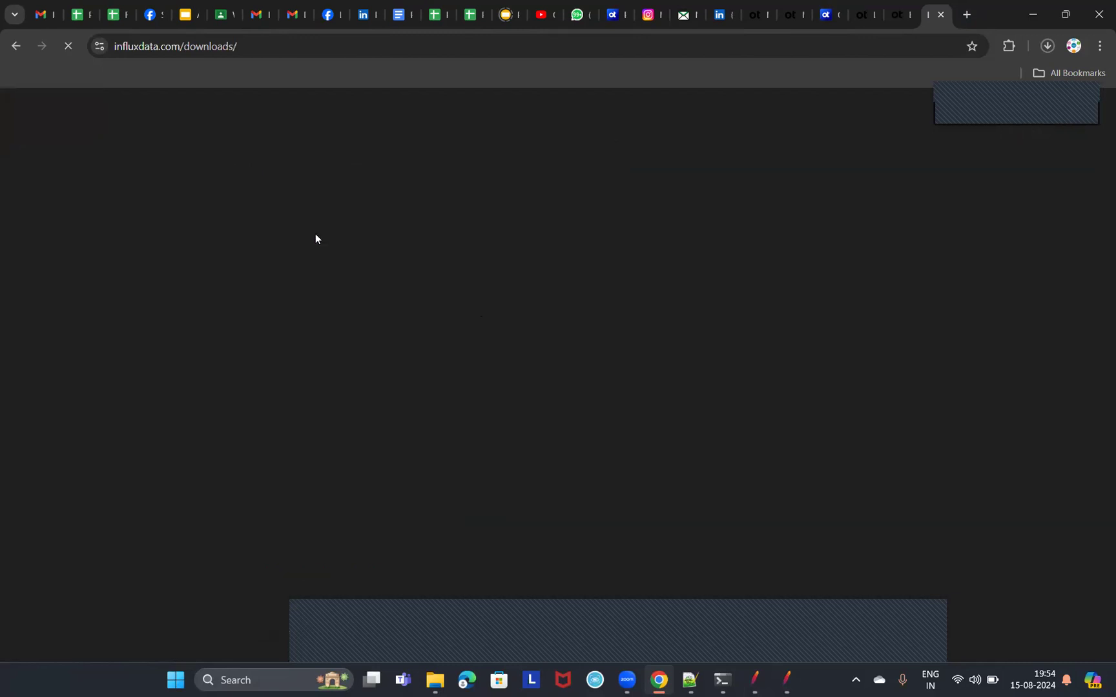
Dismiss the download registration form on the InfluxData Downloads page without filling it in.
{"action": "scroll", "coordinate": [470, 353], "scroll_direction": "down", "scroll_amount": 2}
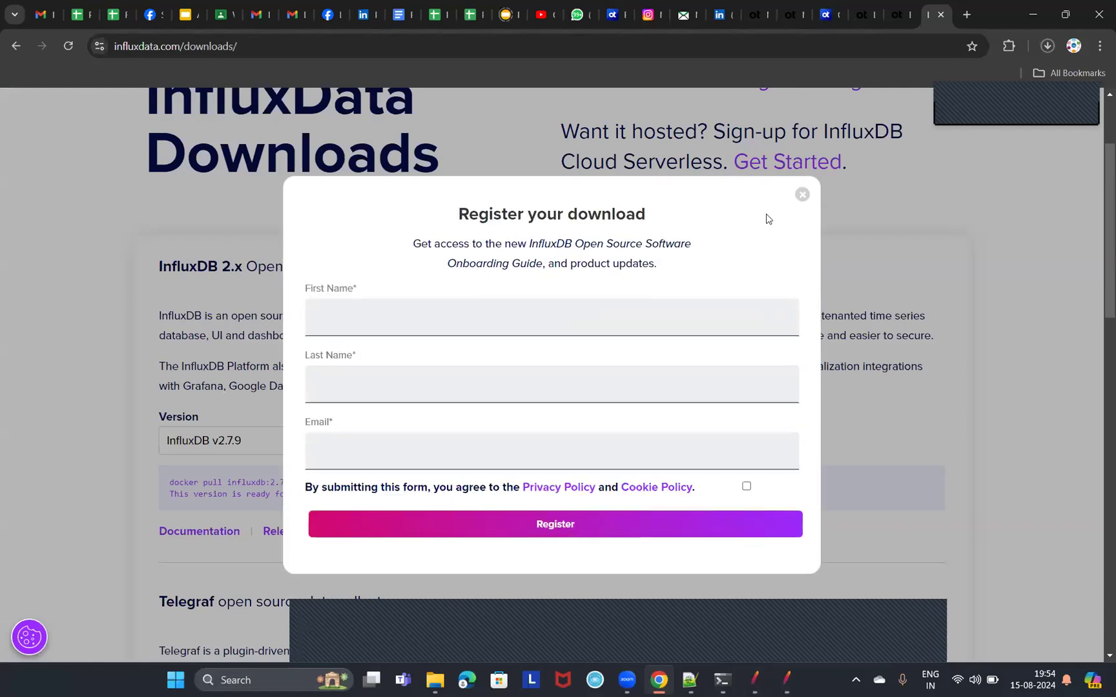
{"action": "left_click", "coordinate": [385, 324]}
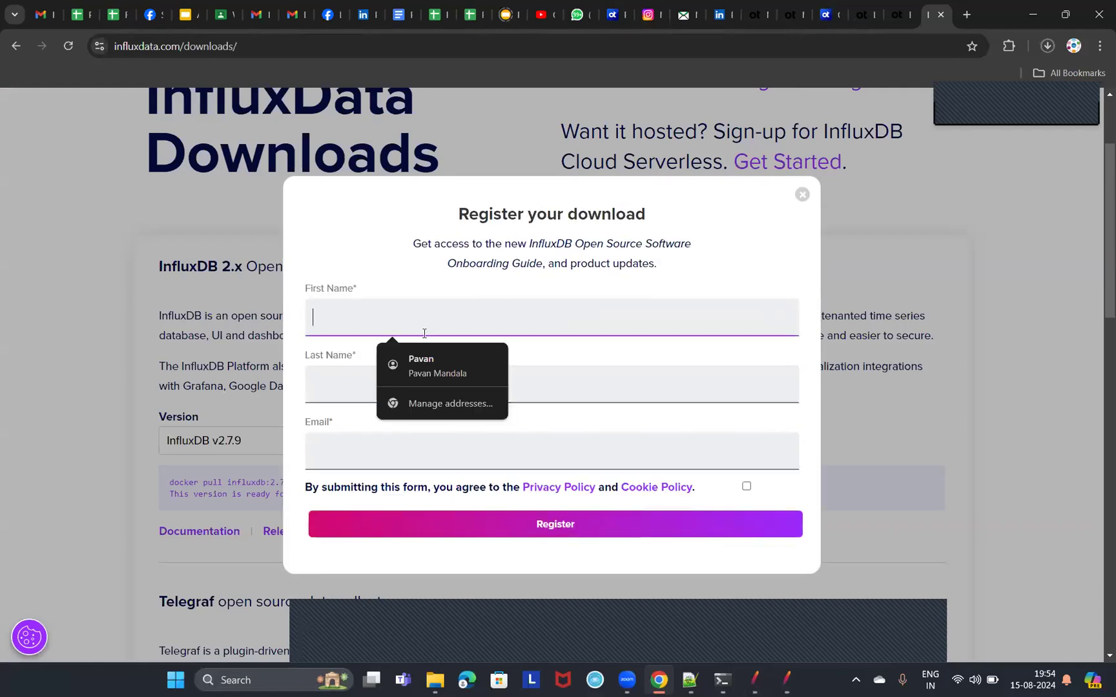
{"action": "left_click", "coordinate": [802, 196]}
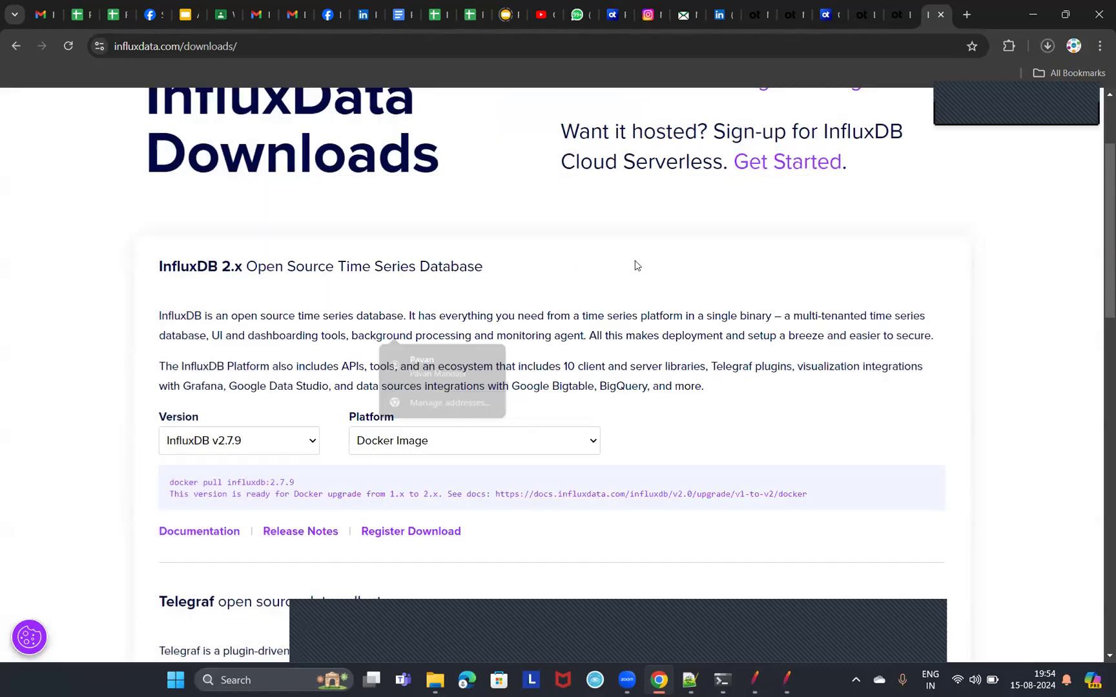
Choose InfluxDB v2.7.9 as the version and Windows Binaries (64-bit) - using PowerShell as the platform.
{"action": "scroll", "coordinate": [473, 381], "scroll_direction": "down", "scroll_amount": 1}
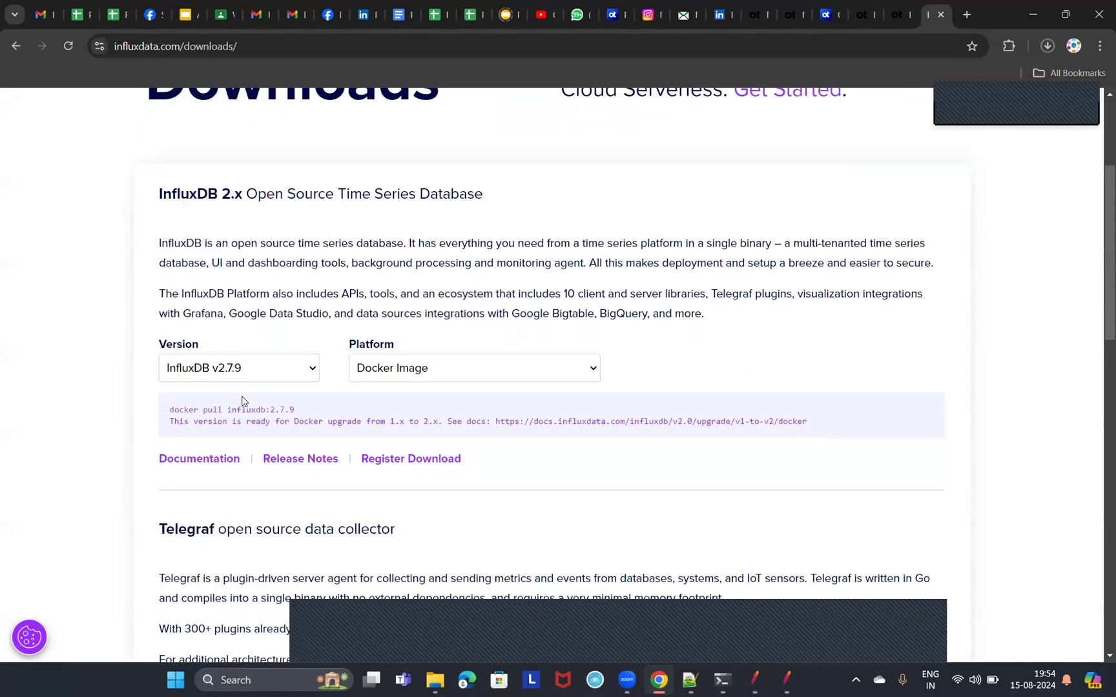
{"action": "left_click", "coordinate": [310, 372]}
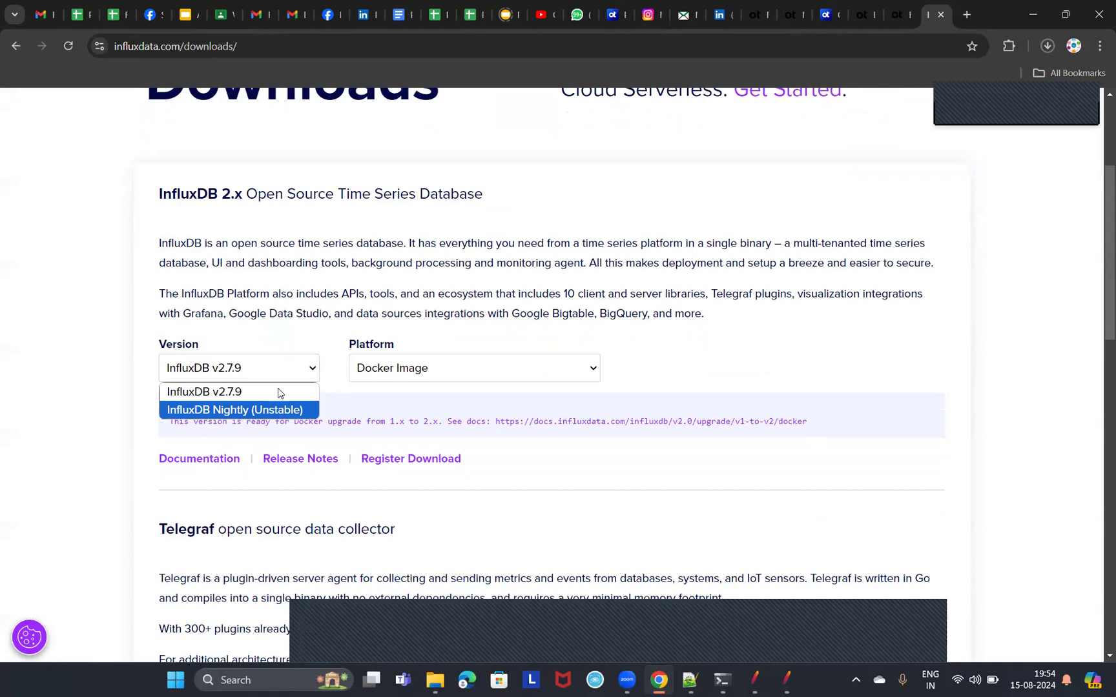
{"action": "left_click", "coordinate": [253, 390]}
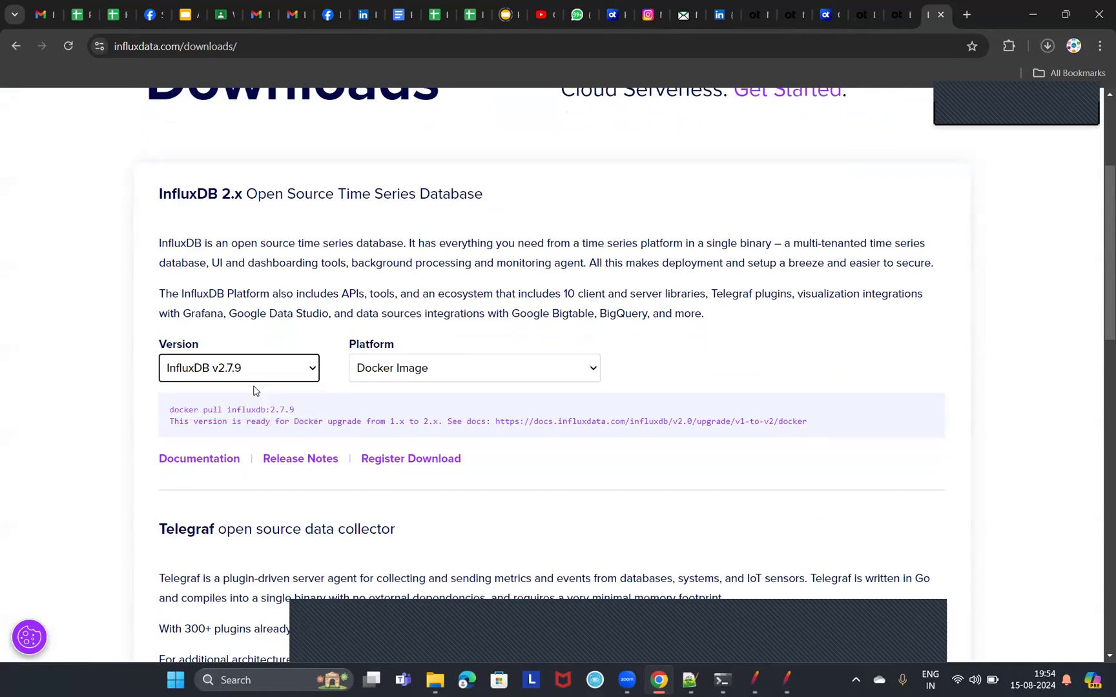
{"action": "left_click", "coordinate": [316, 368]}
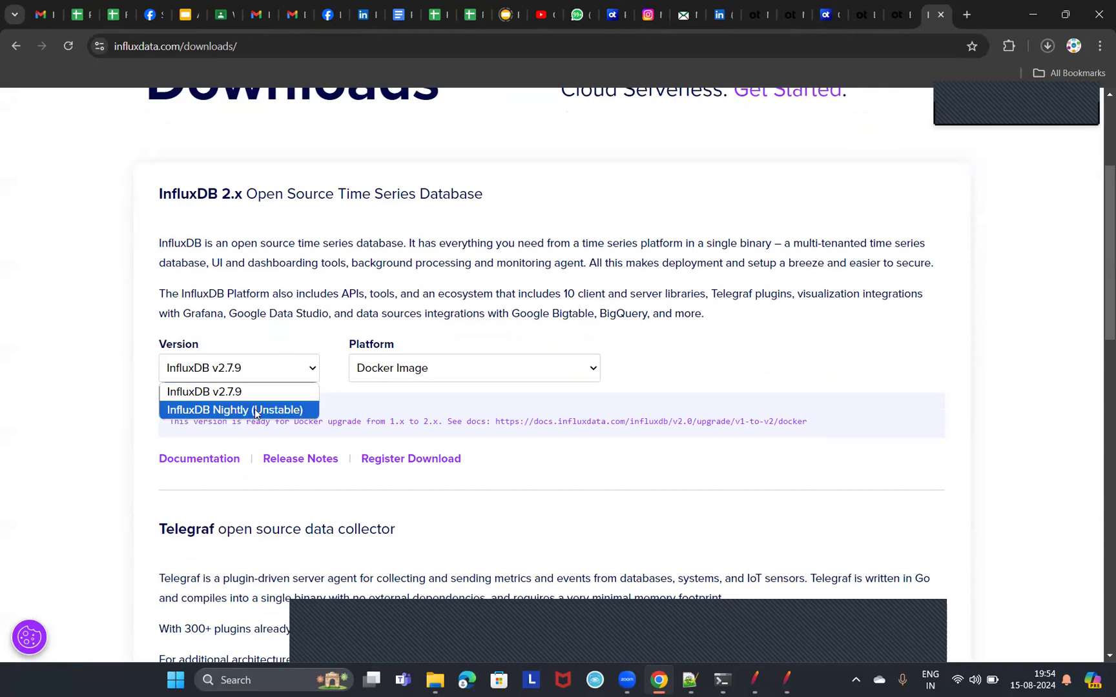
{"action": "left_click", "coordinate": [587, 370]}
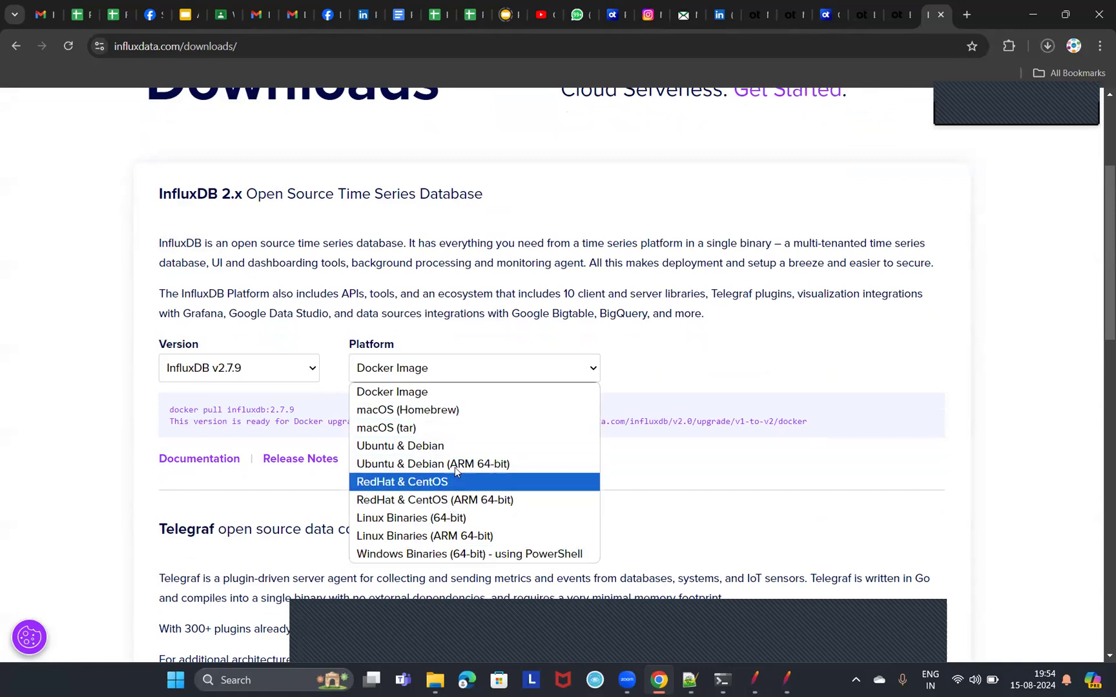
{"action": "left_click", "coordinate": [514, 555]}
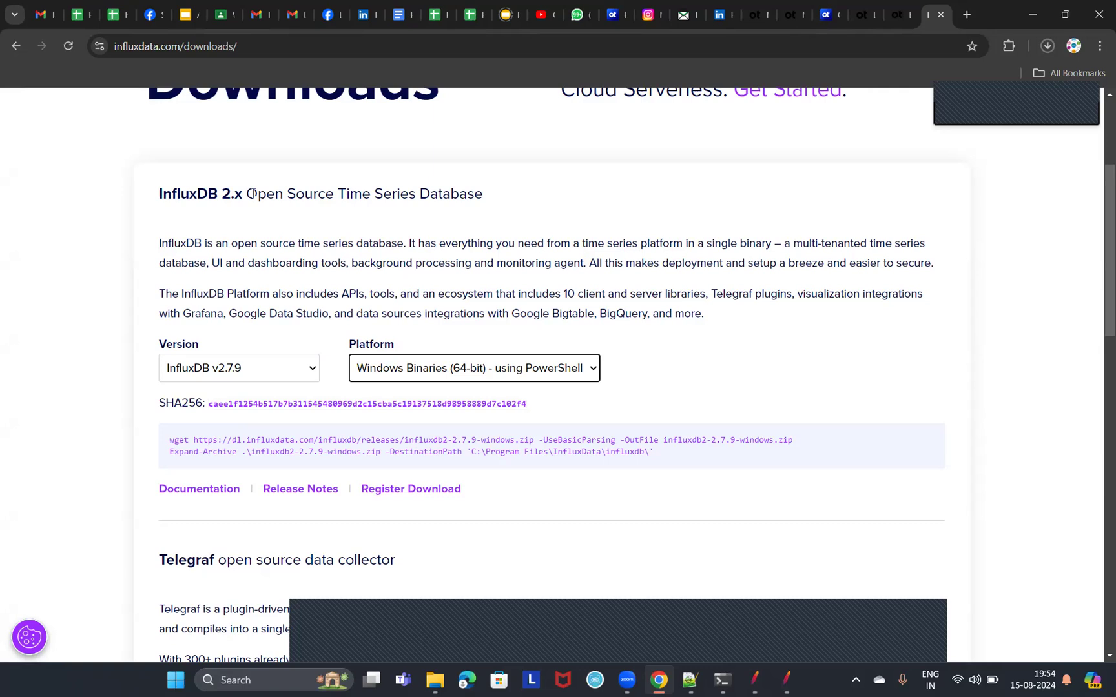
Highlight "Open Source Time Series Database" in the InfluxDB 2.x heading and reselect the Windows Binaries platform option.
{"action": "left_click_drag", "start_coordinate": [251, 194], "coordinate": [460, 198]}
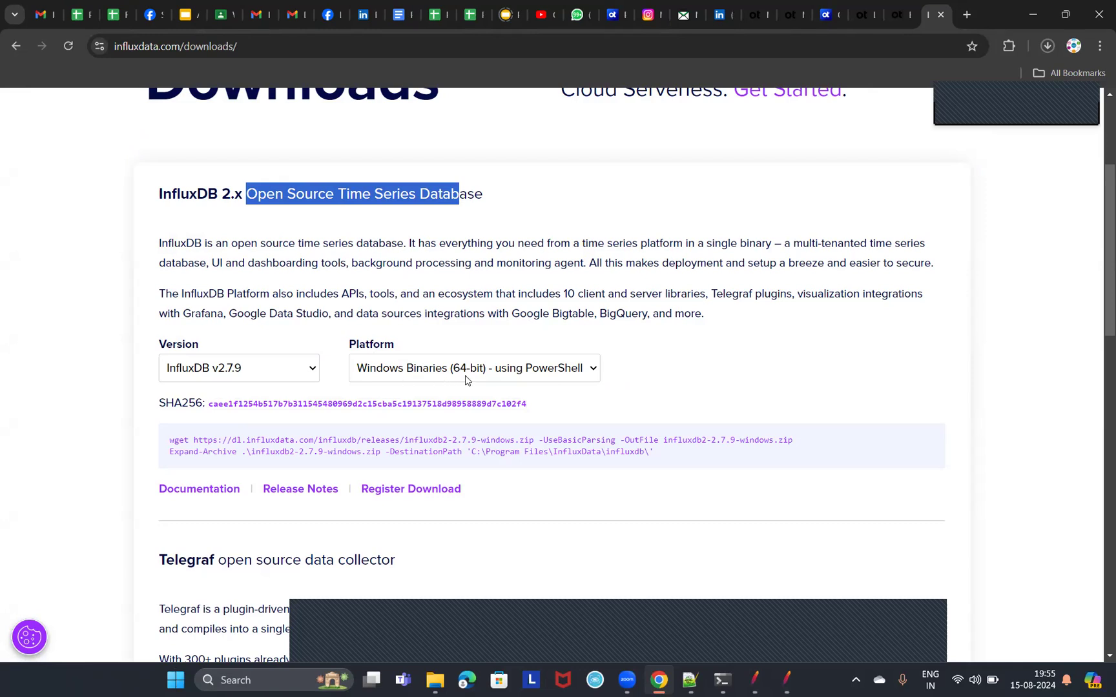
{"action": "left_click", "coordinate": [592, 368]}
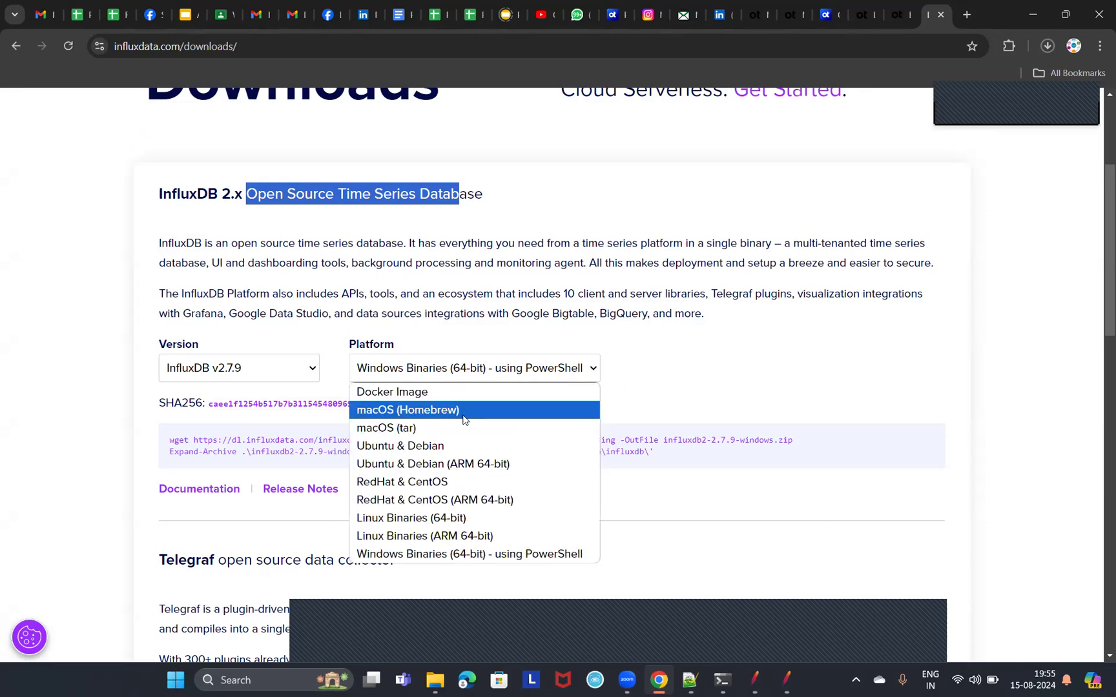
{"action": "left_click", "coordinate": [403, 557]}
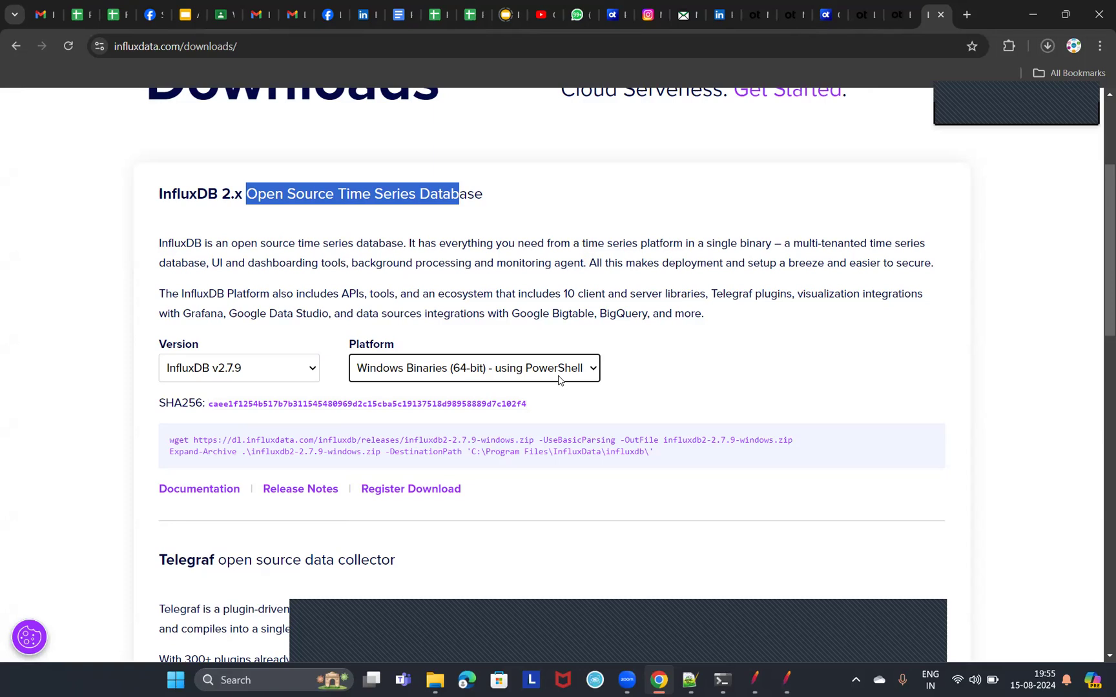
Find Windows PowerShell, run it as administrator, and minimize its window to get back to the download page.
{"action": "left_click", "coordinate": [264, 681]}
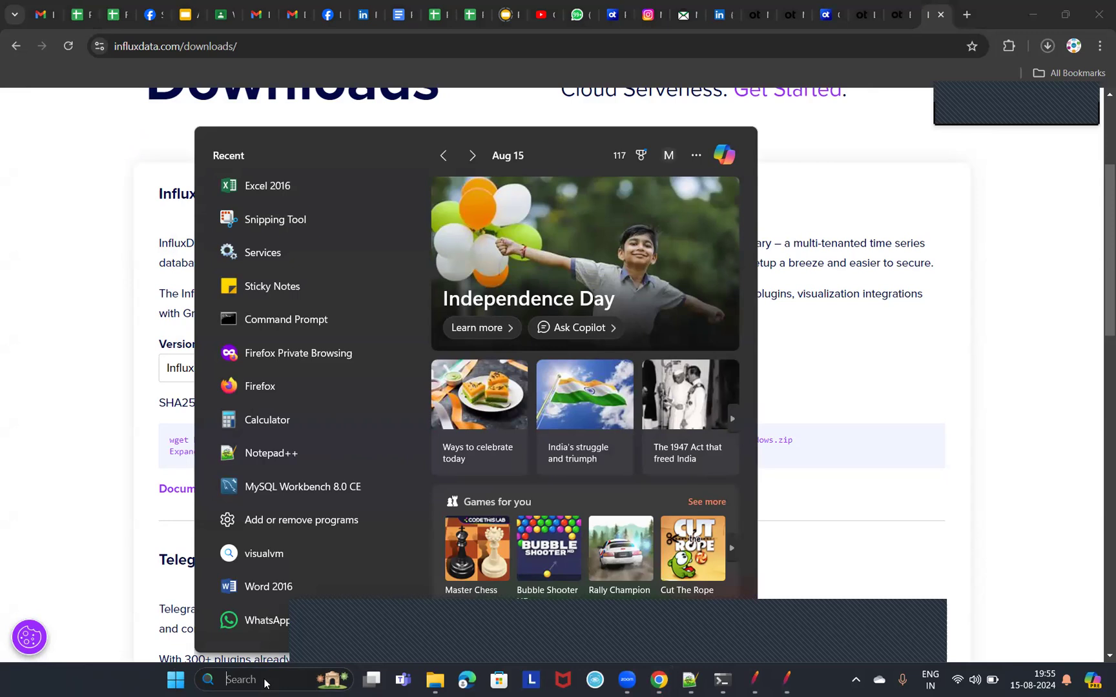
{"action": "type", "text": "POWERS"}
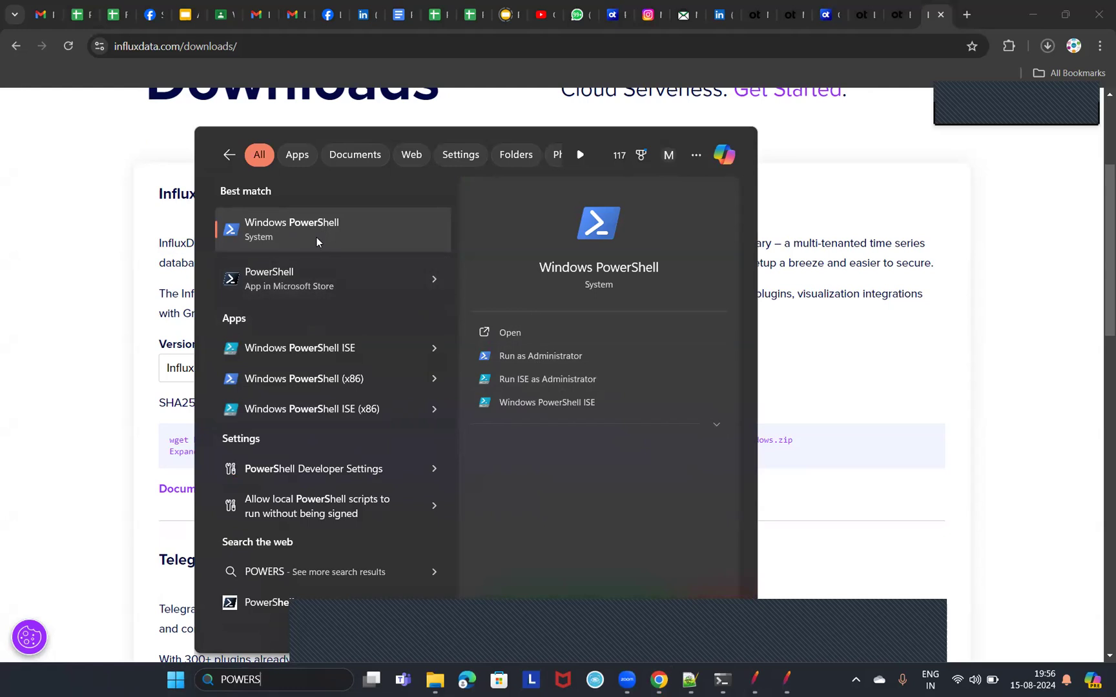
{"action": "left_click", "coordinate": [534, 356]}
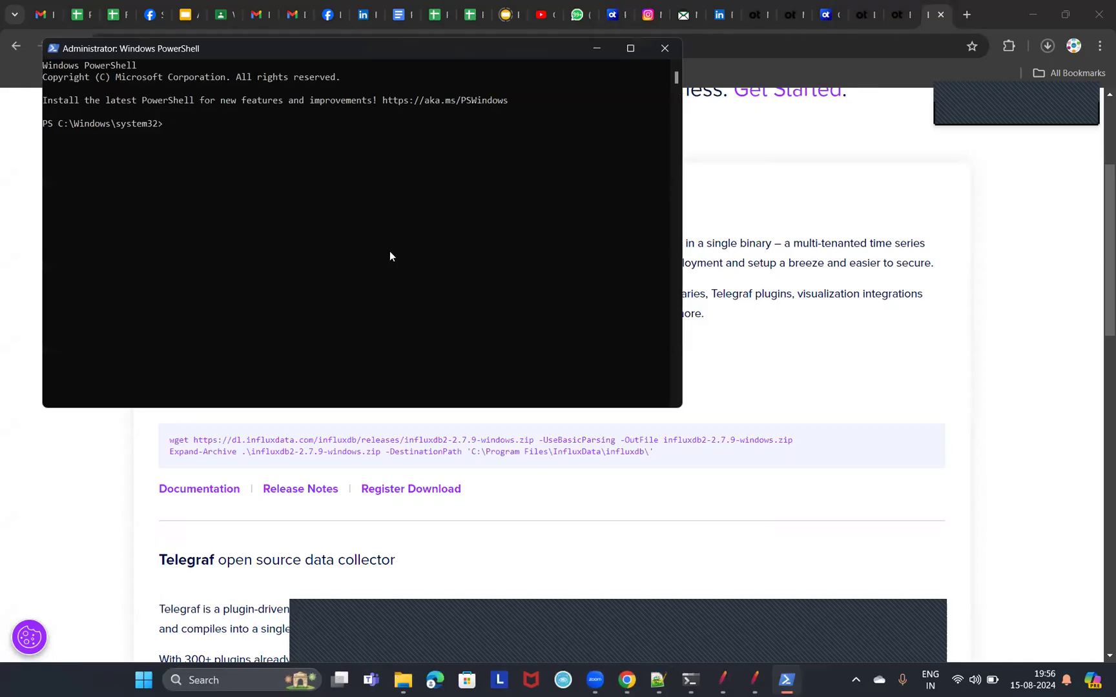
{"action": "left_click_drag", "start_coordinate": [362, 52], "coordinate": [739, 223]}
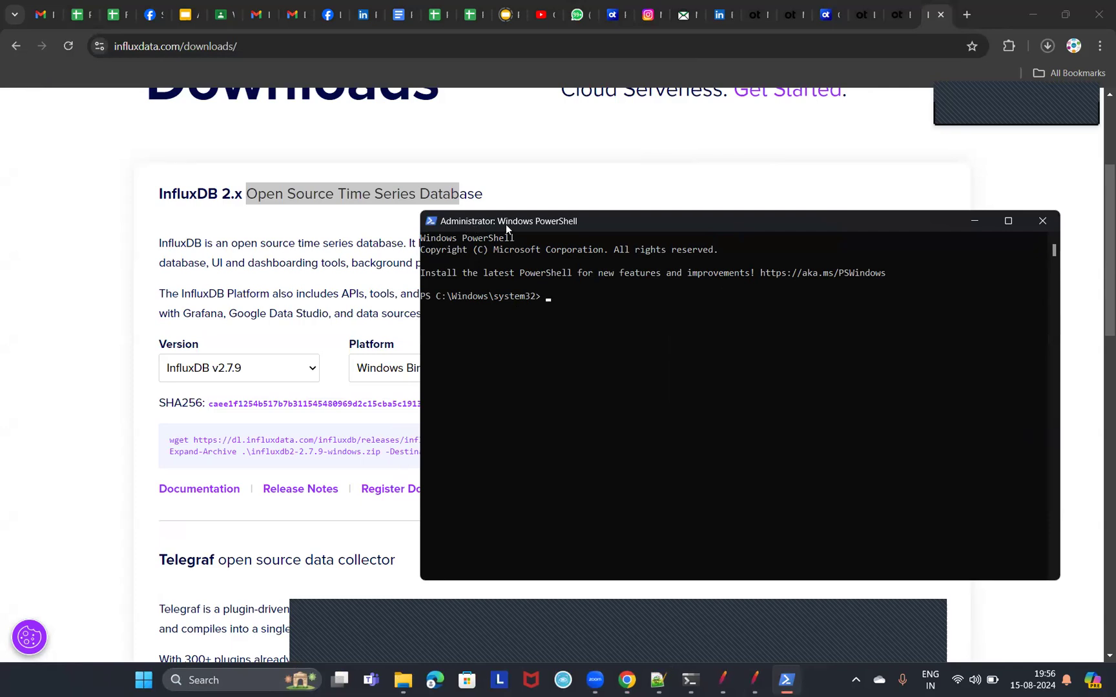
{"action": "left_click", "coordinate": [968, 221]}
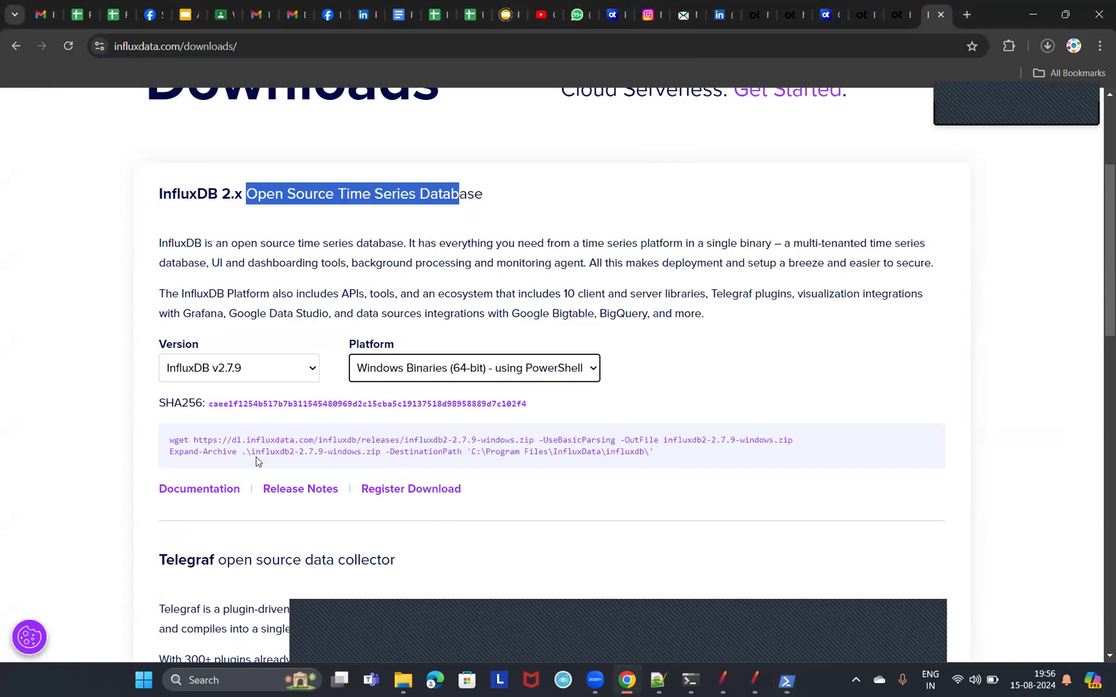
Highlight the PowerShell commands for getting influxdb2-2.7.9-windows.zip in the InfluxDB 2.x section.
{"action": "left_click_drag", "start_coordinate": [169, 440], "coordinate": [540, 445]}
{"action": "left_click", "coordinate": [190, 442]}
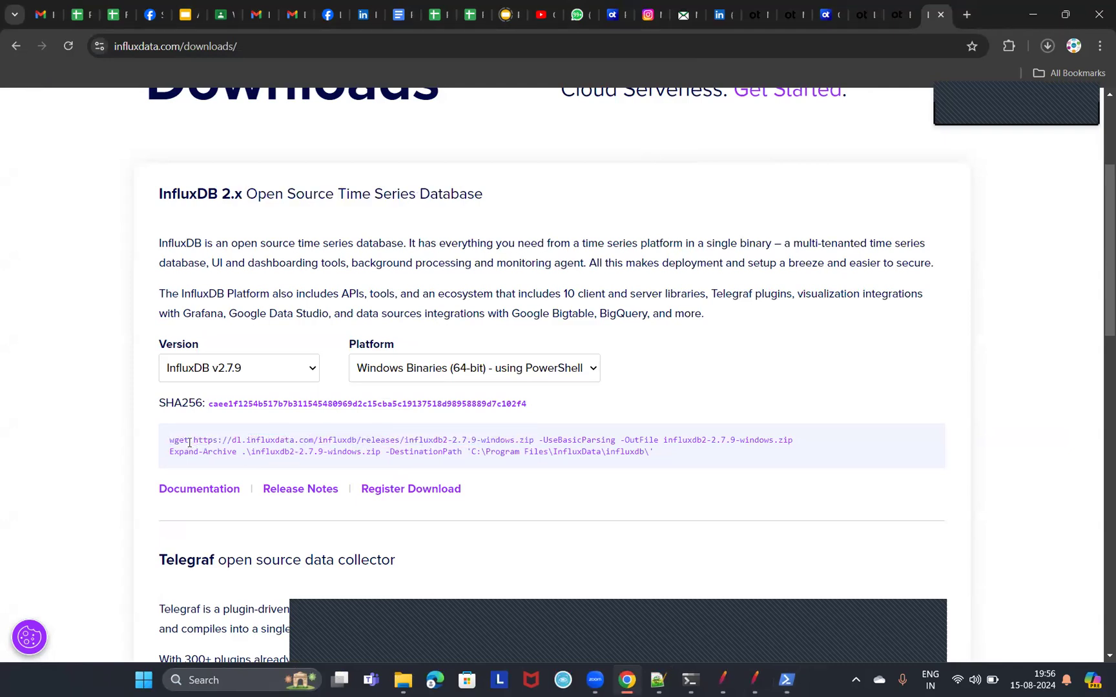
{"action": "double_click", "coordinate": [179, 441]}
{"action": "left_click", "coordinate": [186, 450]}
{"action": "left_click_drag", "start_coordinate": [170, 441], "coordinate": [690, 452]}
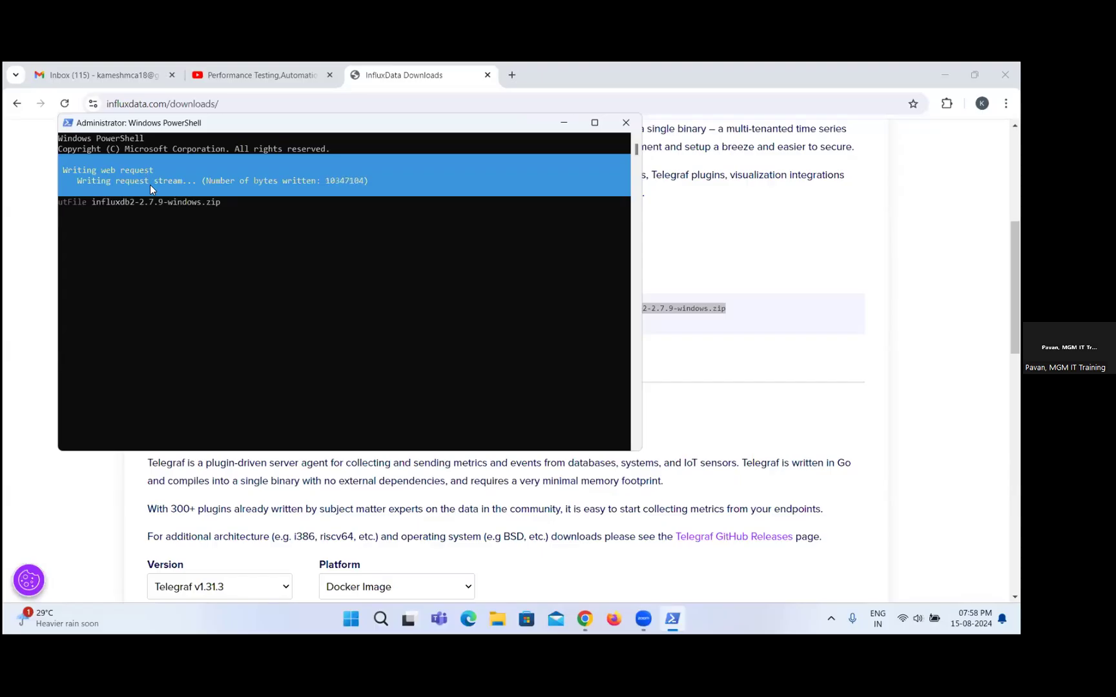
Check the InfluxDB download progress in the maximized PowerShell window, restore the window, and return to the InfluxData Downloads page.
{"action": "left_click", "coordinate": [594, 124]}
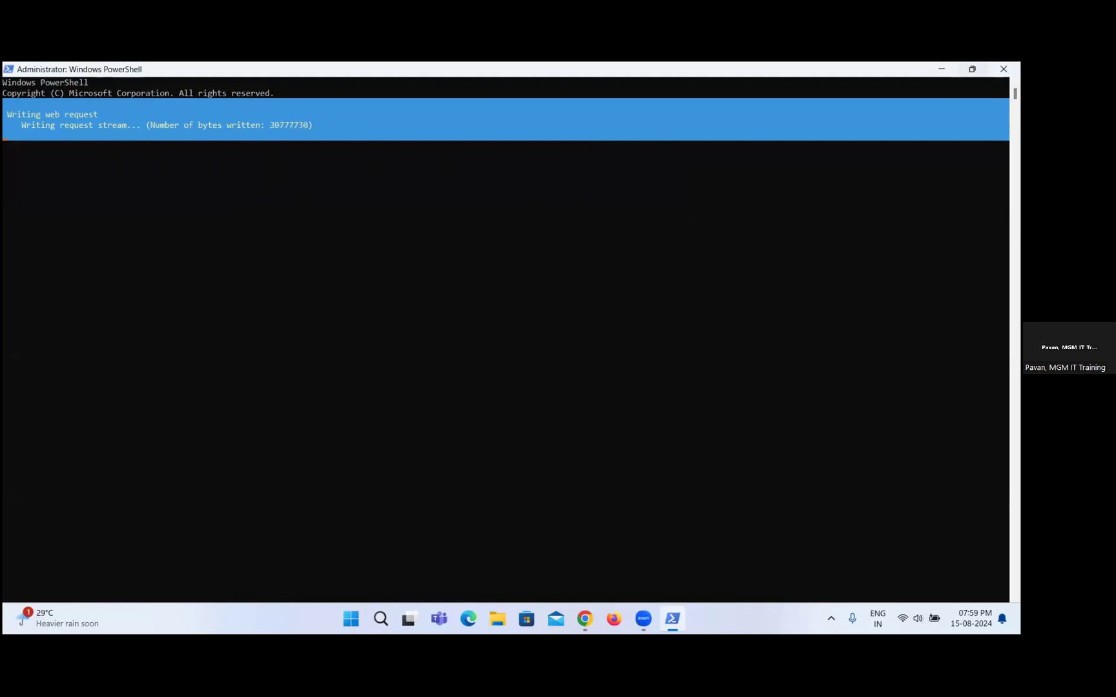
{"action": "left_click", "coordinate": [971, 69]}
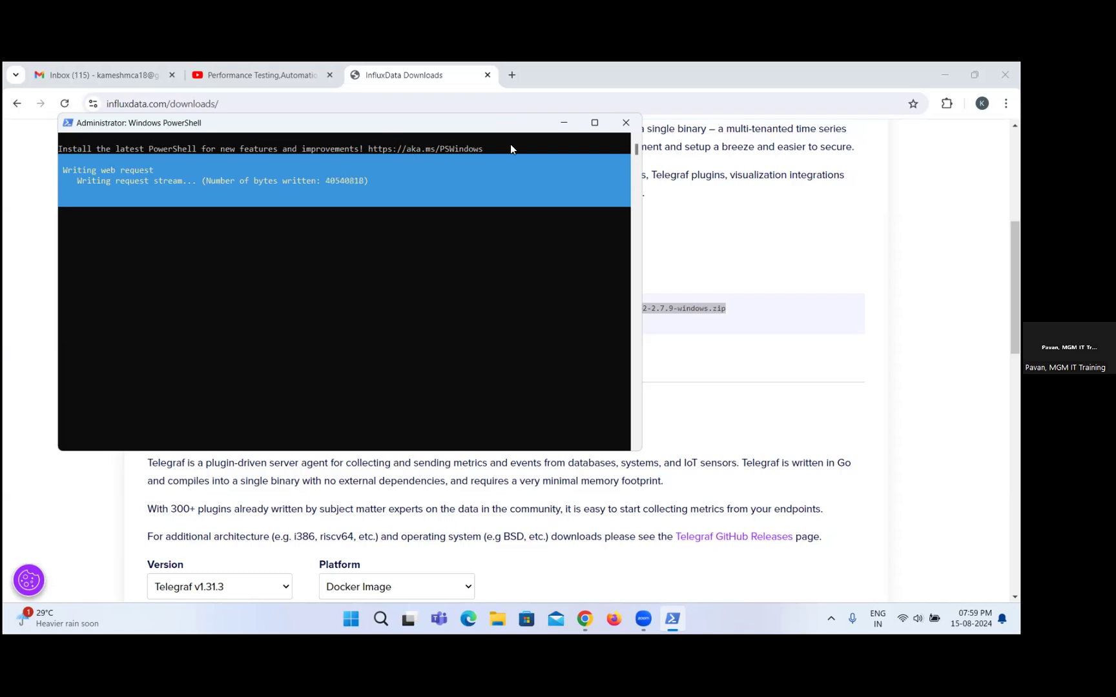
{"action": "left_click", "coordinate": [877, 72]}
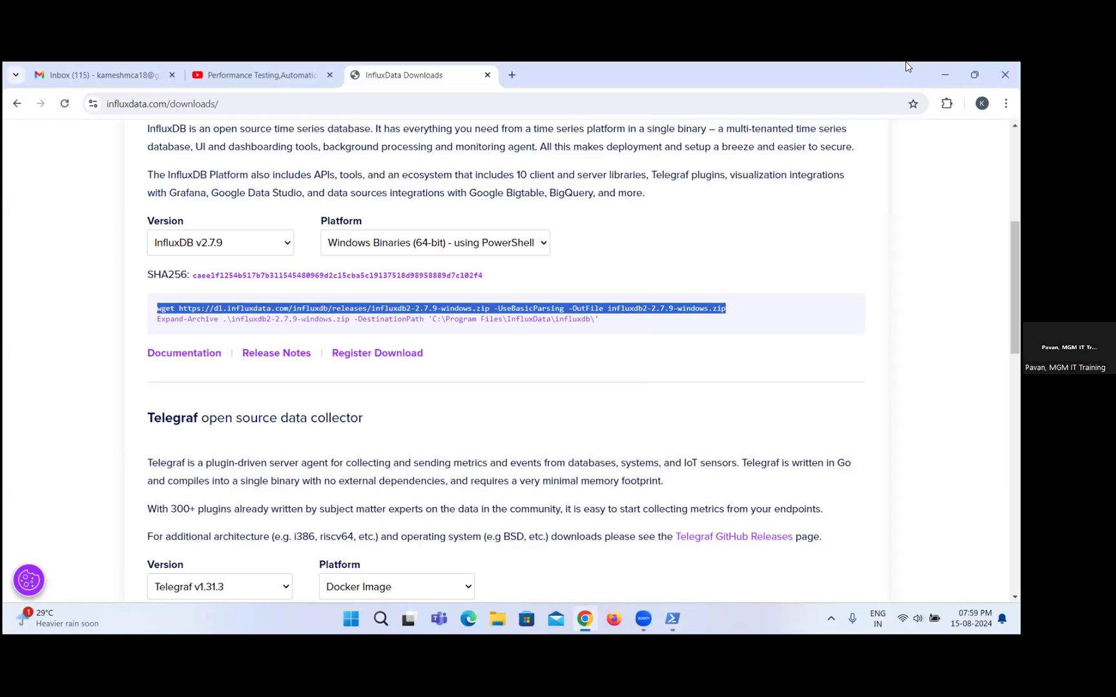
{"action": "left_click", "coordinate": [894, 62]}
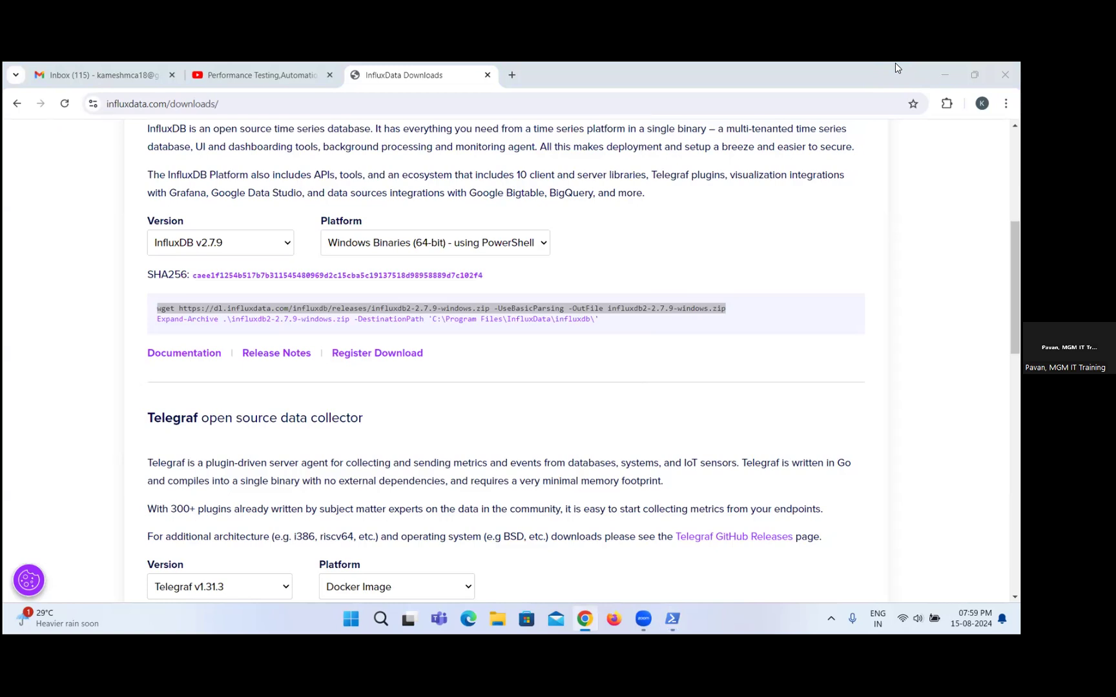
{"action": "left_click", "coordinate": [602, 319]}
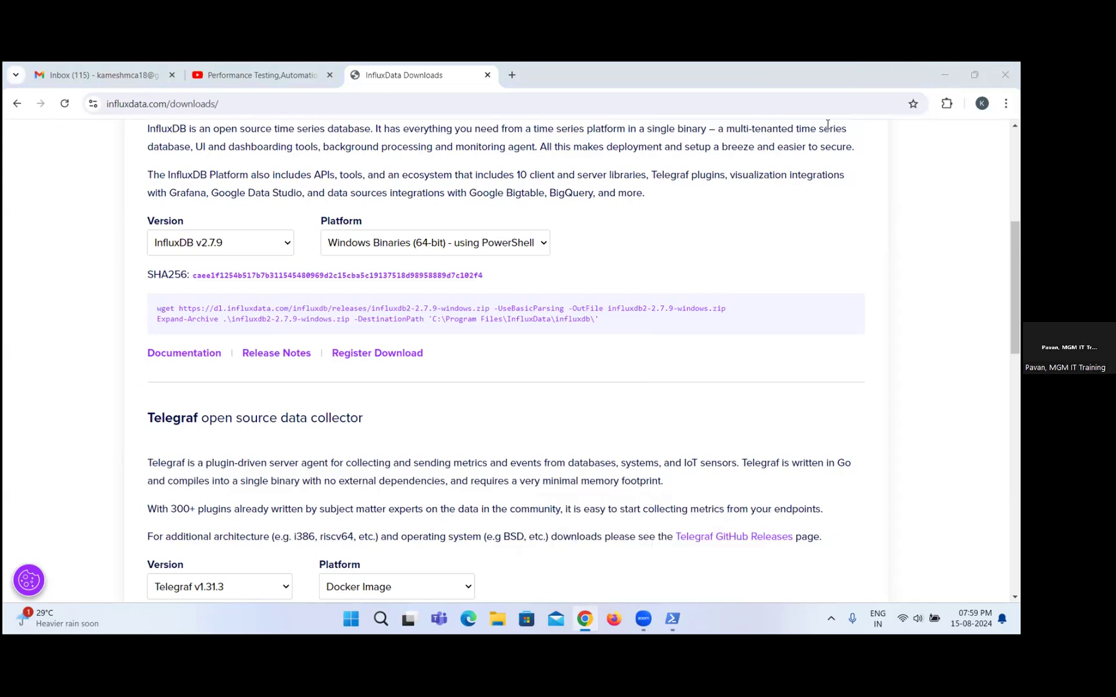
Search Google for "grafana download" in a new browser tab and open the Grafana Labs download page.
{"action": "left_click", "coordinate": [514, 75]}
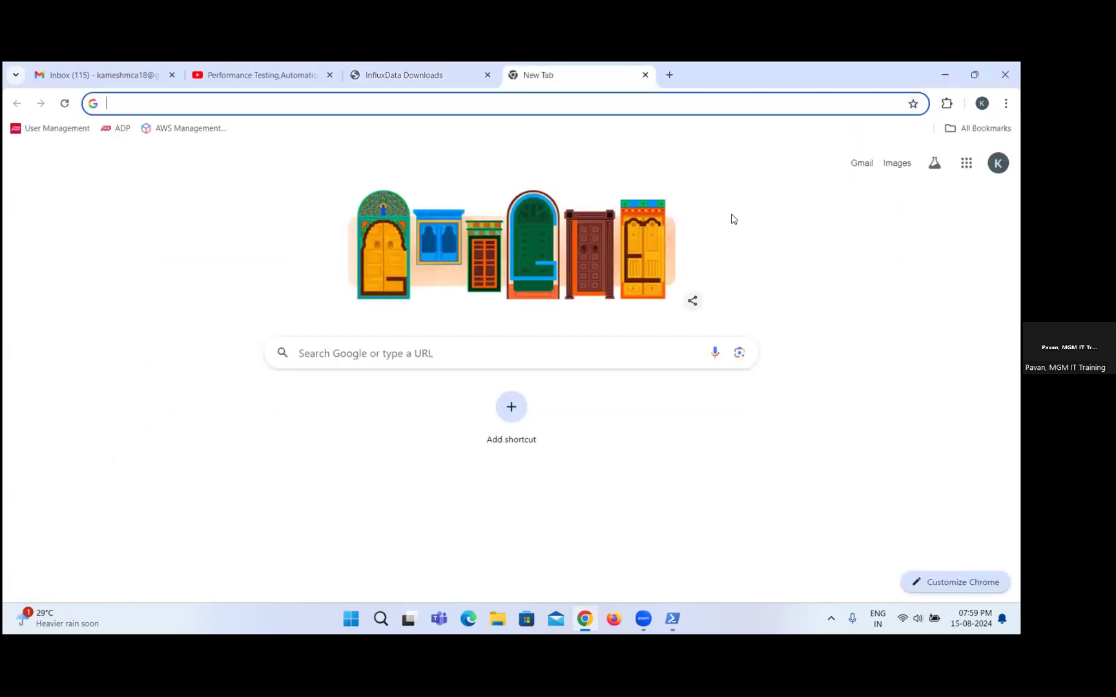
{"action": "left_click", "coordinate": [770, 526]}
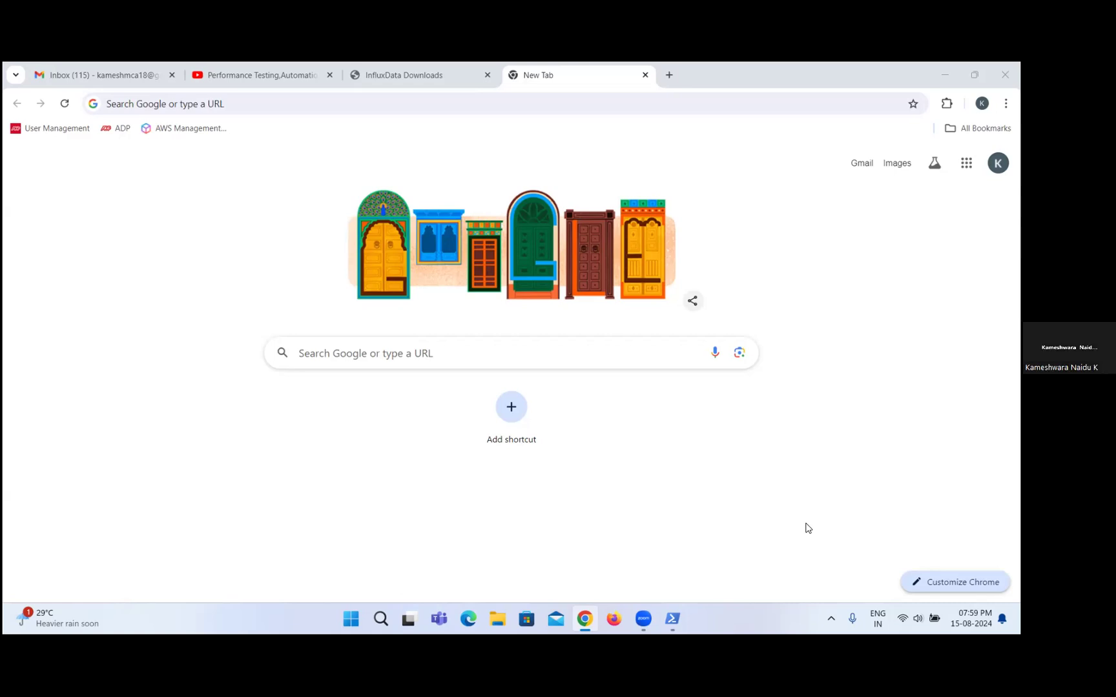
{"action": "left_click", "coordinate": [530, 100]}
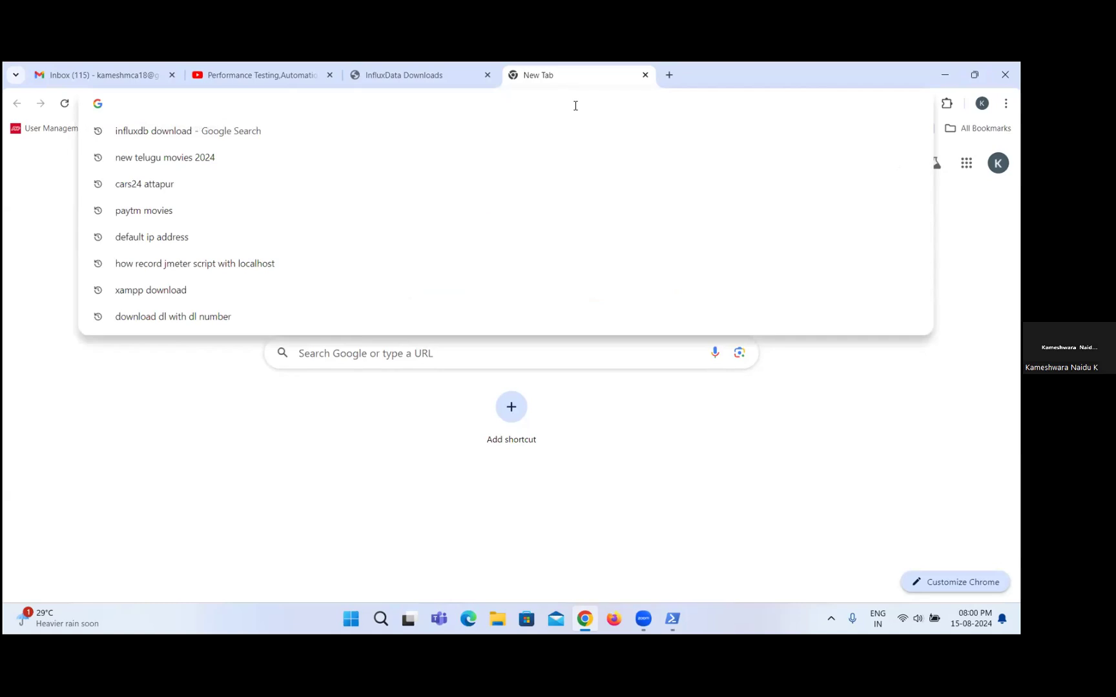
{"action": "type", "text": "graf"}
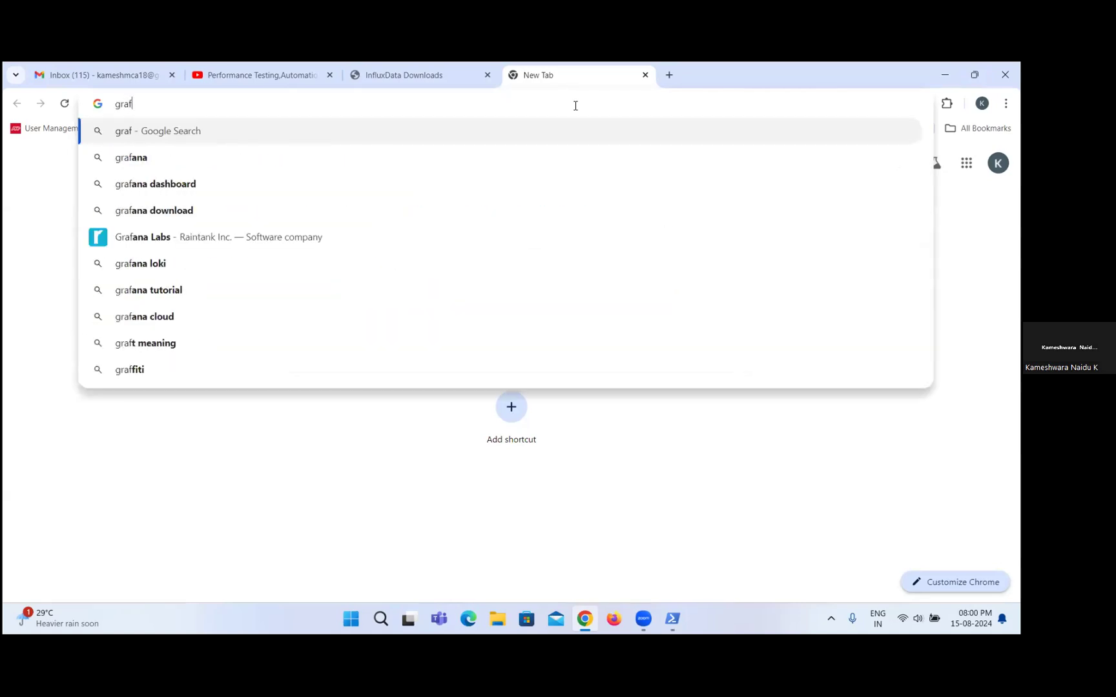
{"action": "left_click", "coordinate": [169, 221]}
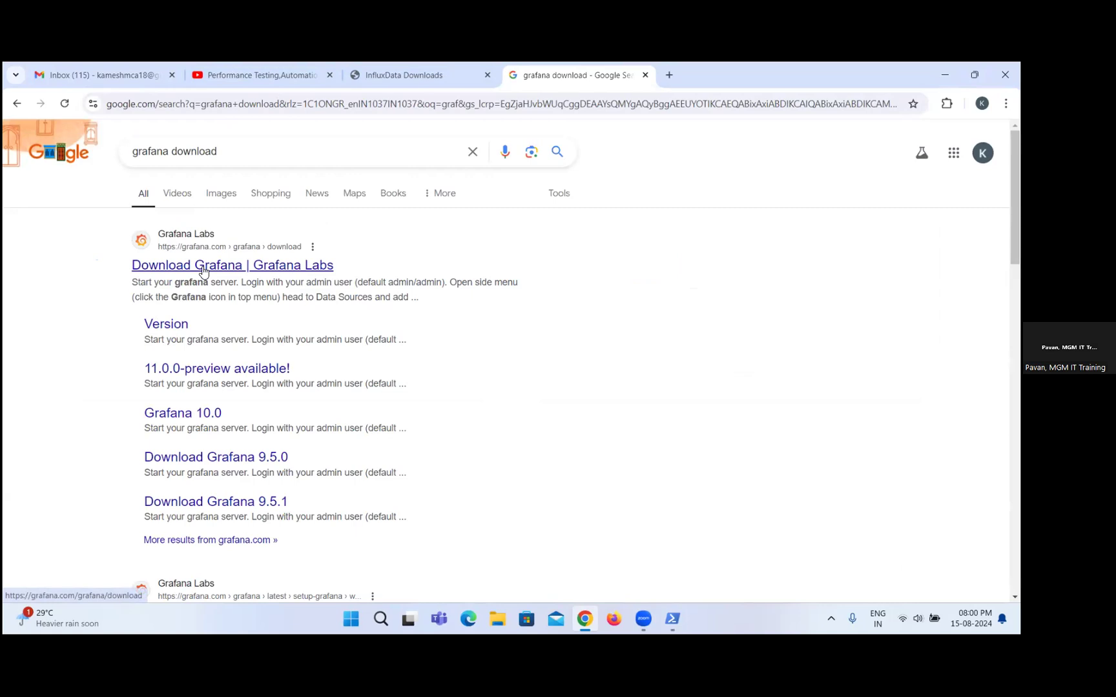
{"action": "left_click", "coordinate": [202, 270]}
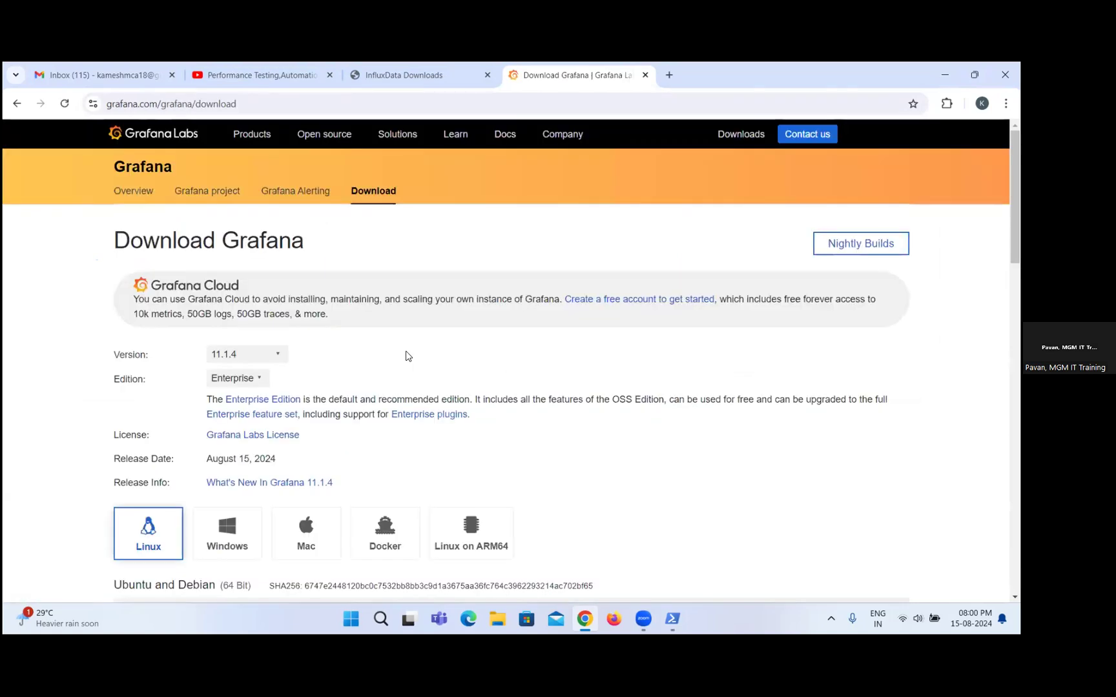
Select the Windows platform and Enterprise edition for Grafana 11.1.4 and locate the Windows installer download.
{"action": "scroll", "coordinate": [406, 356], "scroll_direction": "down", "scroll_amount": 1}
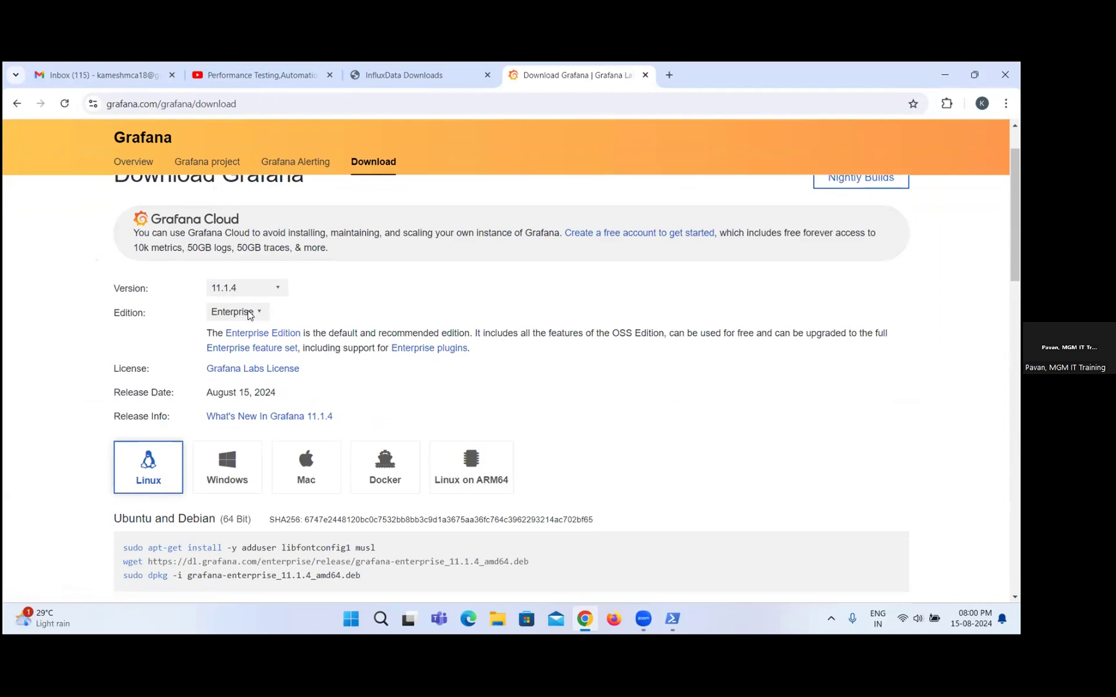
{"action": "left_click", "coordinate": [235, 471]}
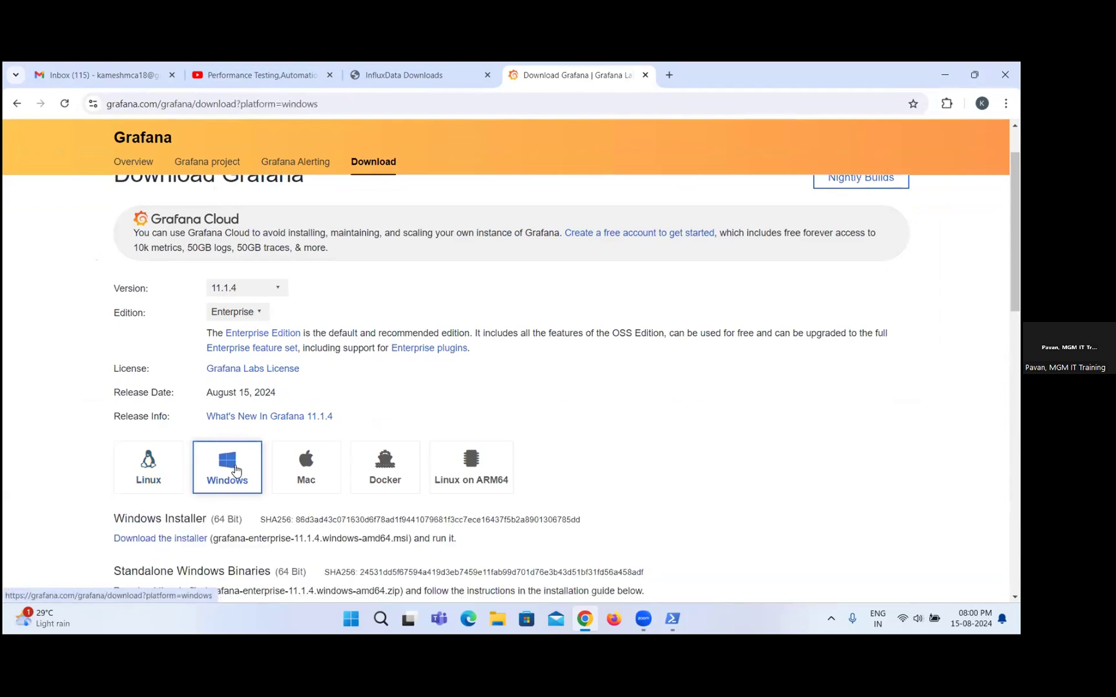
{"action": "left_click", "coordinate": [248, 316]}
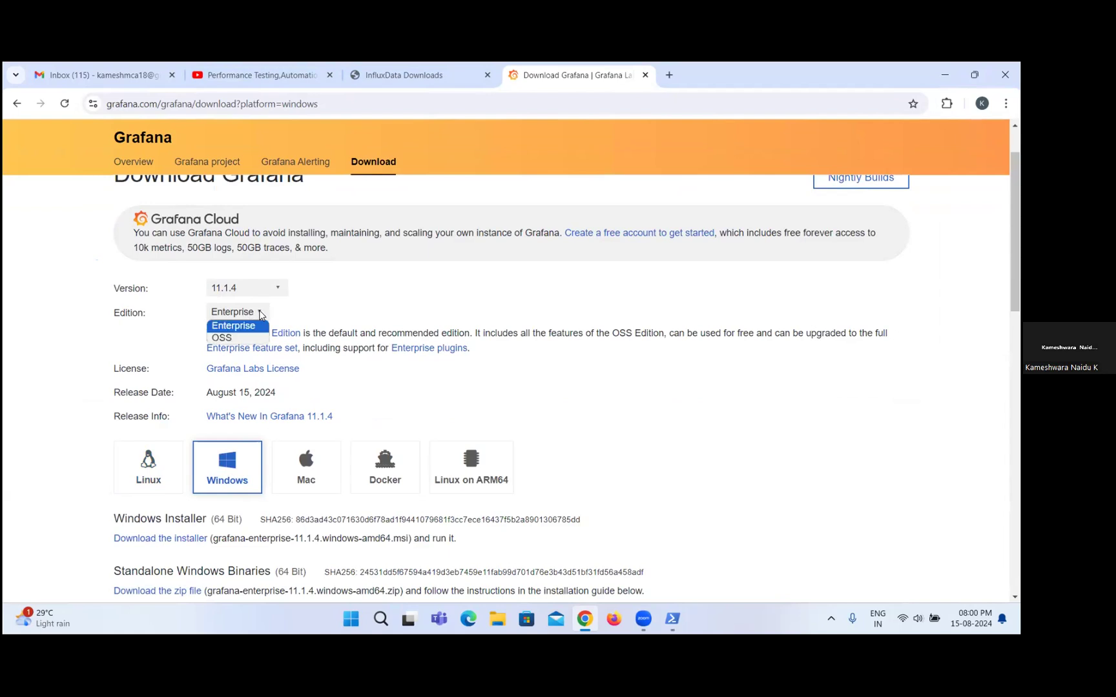
{"action": "left_click", "coordinate": [255, 328]}
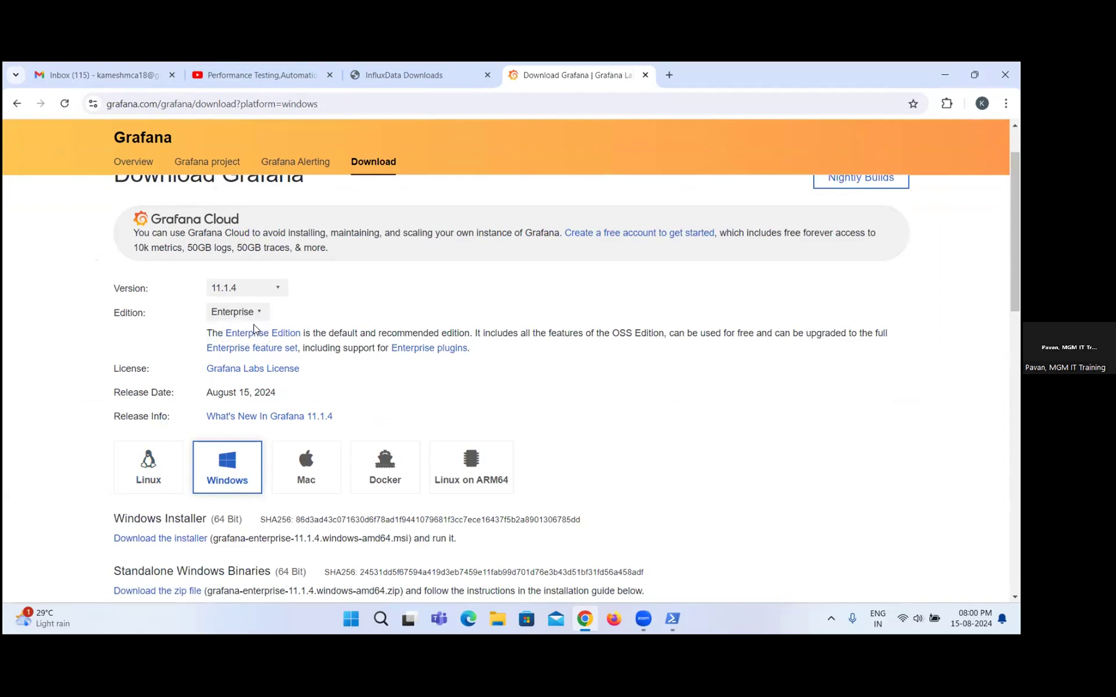
{"action": "scroll", "coordinate": [289, 384], "scroll_direction": "down", "scroll_amount": 2}
{"action": "scroll", "coordinate": [291, 389], "scroll_direction": "down", "scroll_amount": 1}
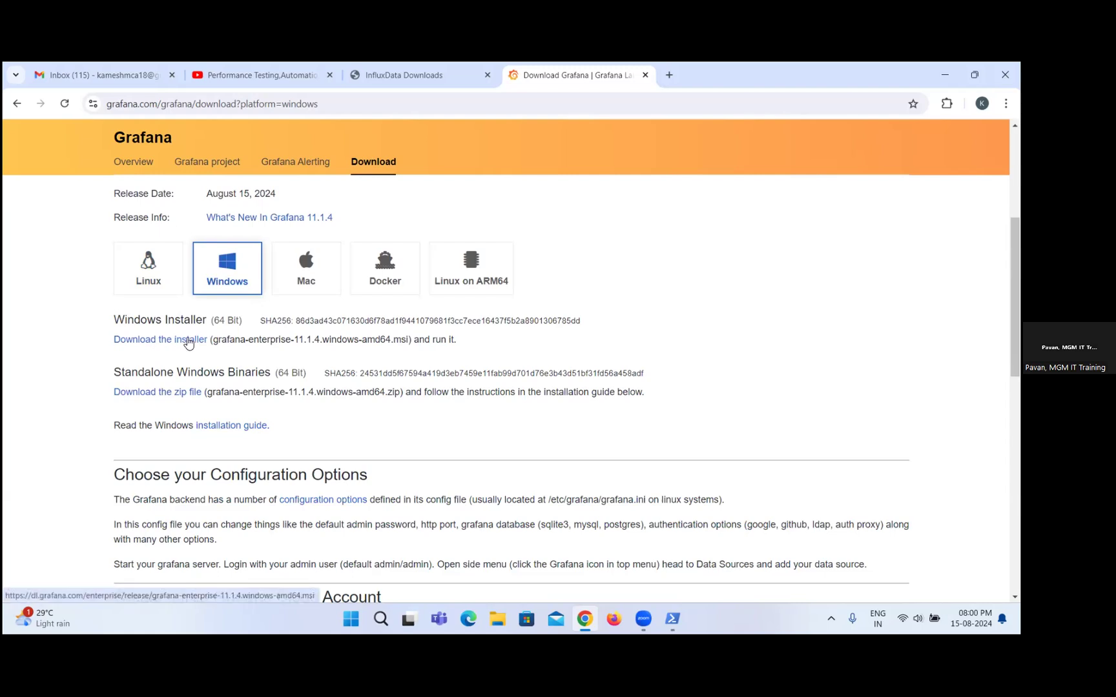
Examine the Grafana 11.1.4 download page, including the Windows installer, standalone binaries, configuration options and Grafana Cloud account sections.
{"action": "scroll", "coordinate": [220, 436], "scroll_direction": "down", "scroll_amount": 2}
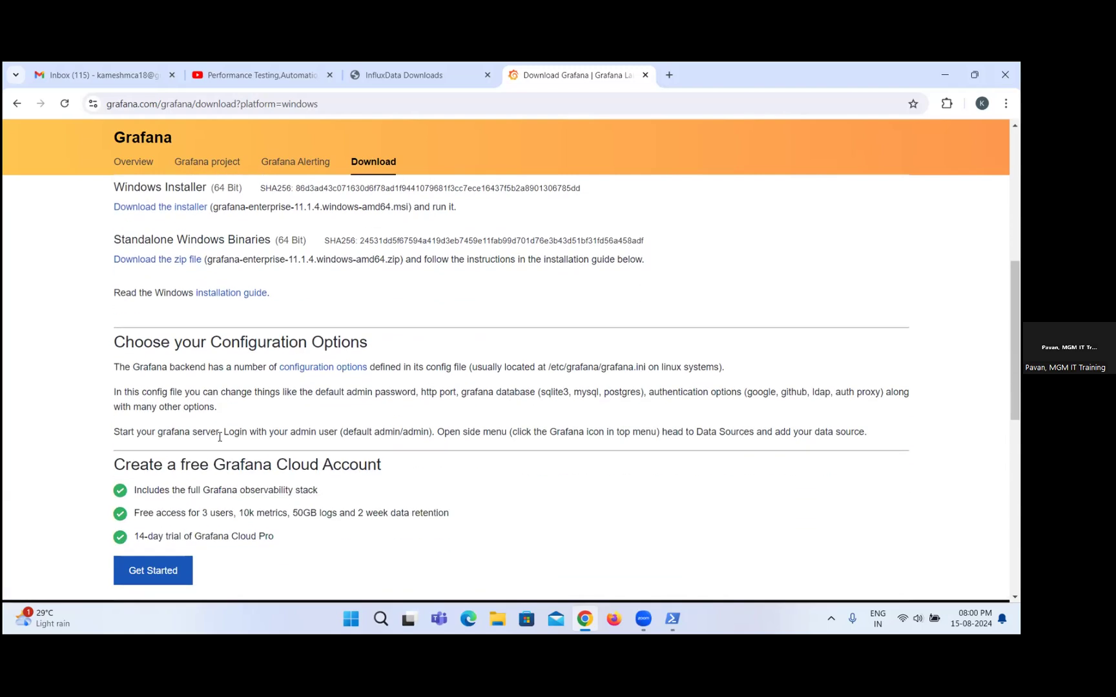
{"action": "scroll", "coordinate": [219, 436], "scroll_direction": "down", "scroll_amount": 1}
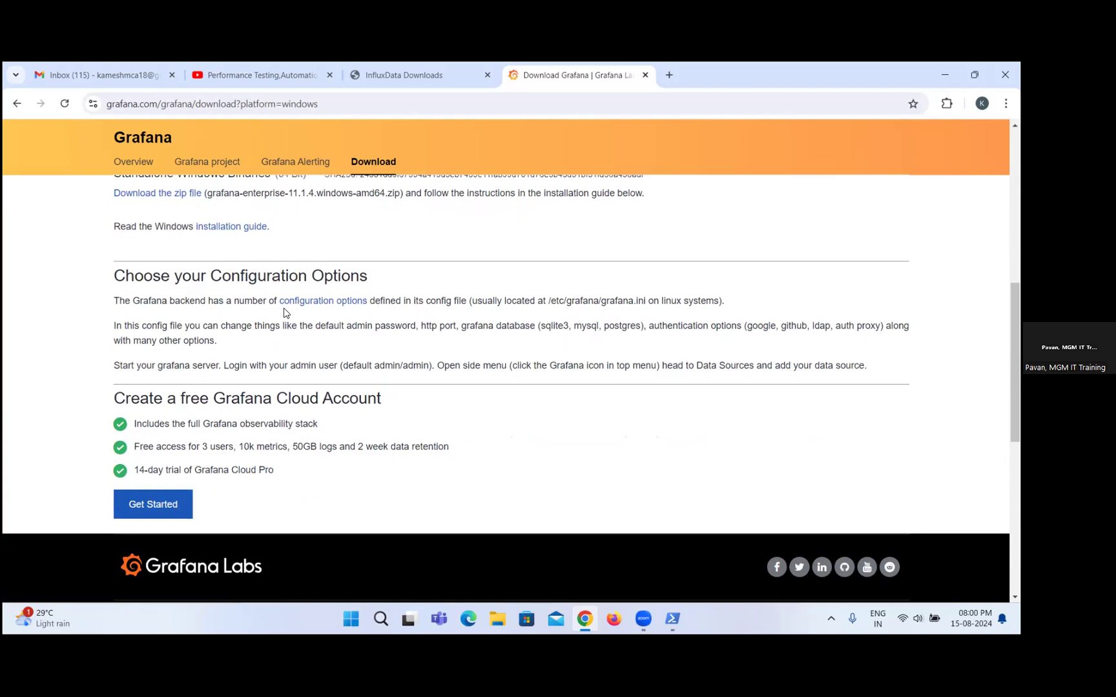
{"action": "scroll", "coordinate": [231, 471], "scroll_direction": "down", "scroll_amount": 1}
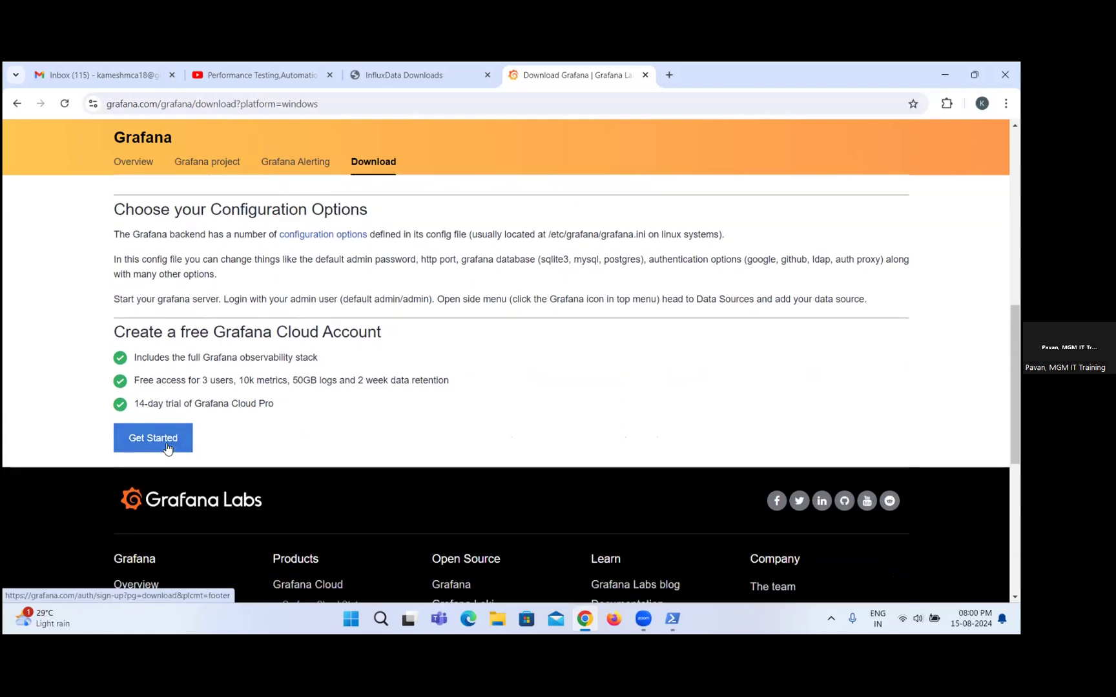
{"action": "scroll", "coordinate": [171, 439], "scroll_direction": "up", "scroll_amount": 1}
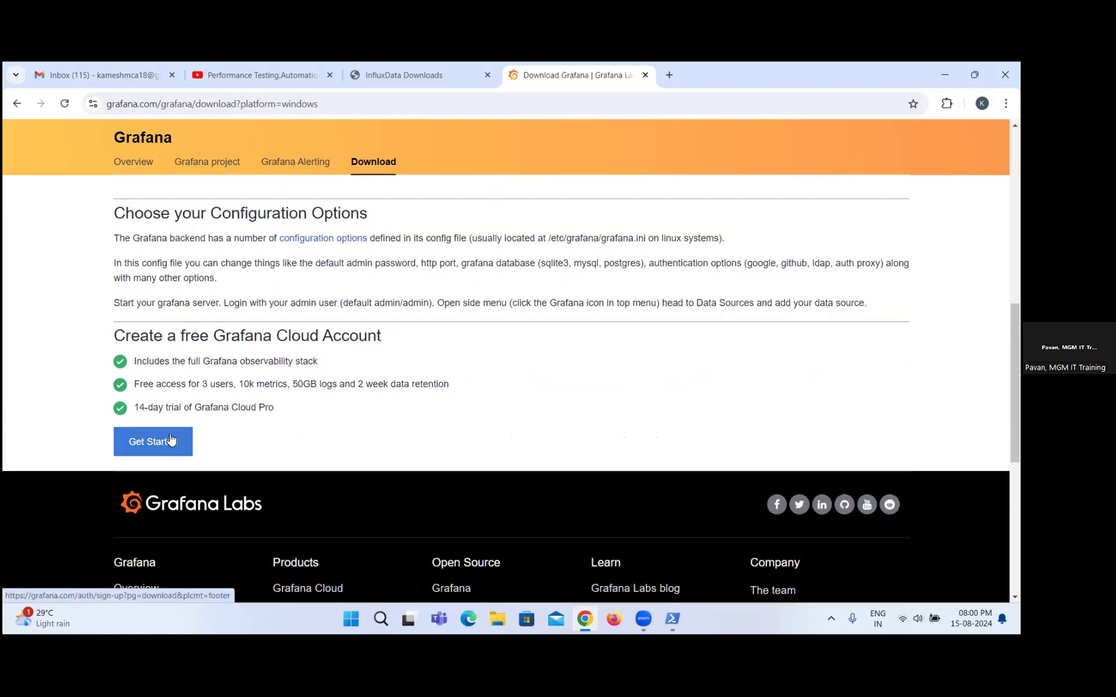
{"action": "scroll", "coordinate": [258, 404], "scroll_direction": "up", "scroll_amount": 2}
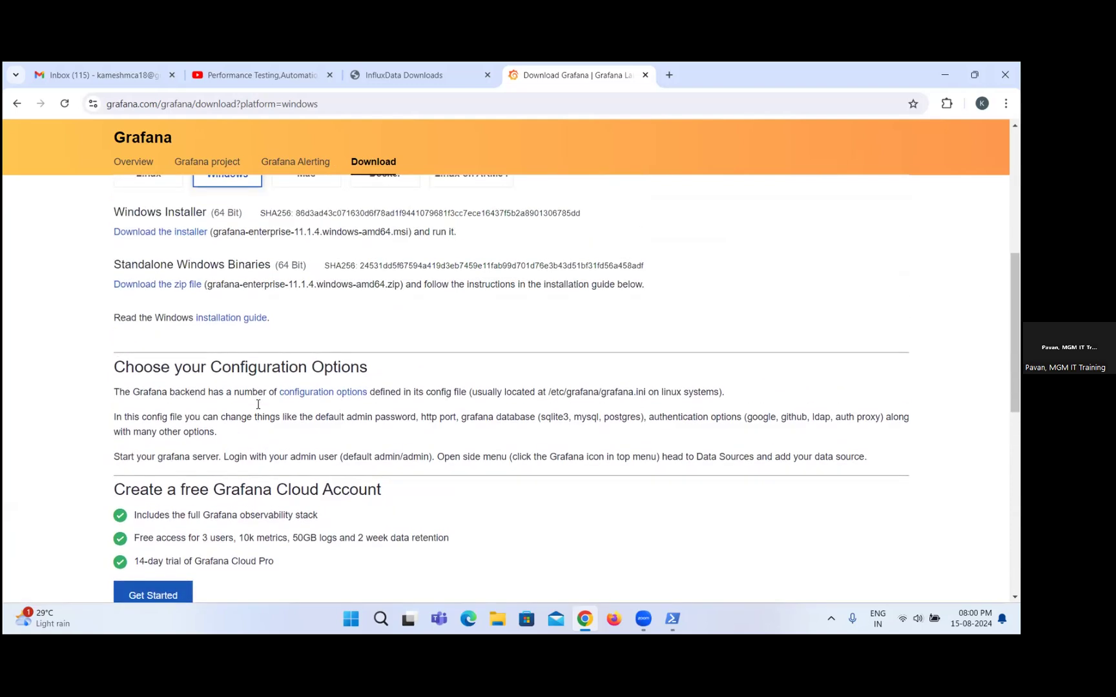
{"action": "scroll", "coordinate": [257, 404], "scroll_direction": "up", "scroll_amount": 1}
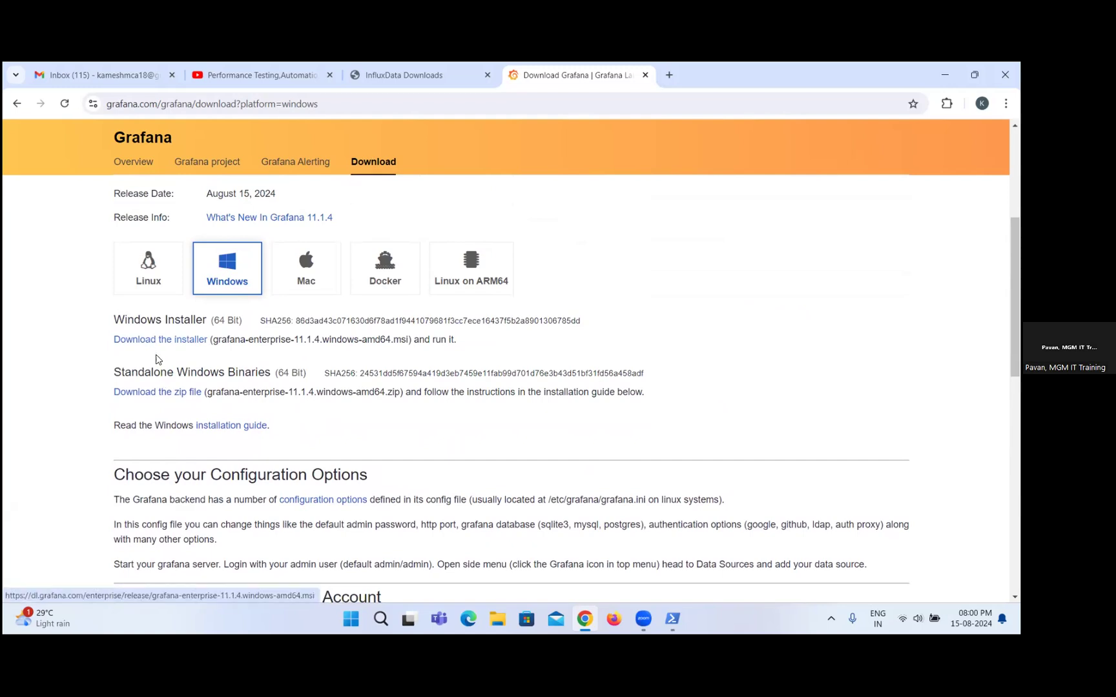
{"action": "scroll", "coordinate": [163, 387], "scroll_direction": "down", "scroll_amount": 1}
{"action": "scroll", "coordinate": [163, 389], "scroll_direction": "up", "scroll_amount": 4}
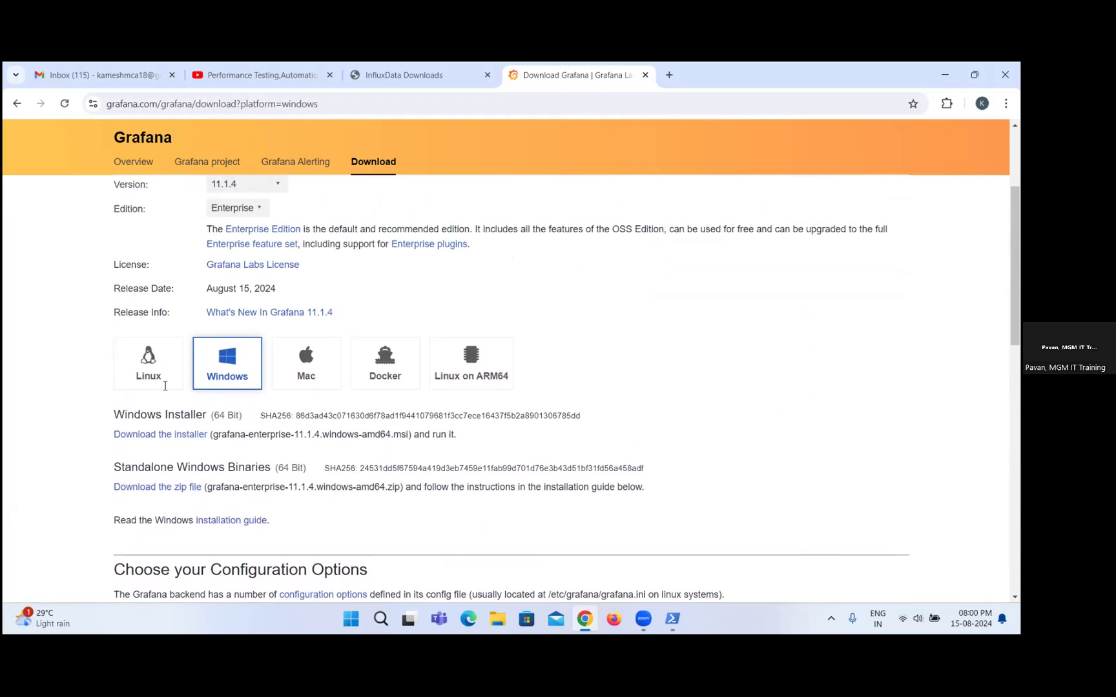
{"action": "scroll", "coordinate": [163, 389], "scroll_direction": "down", "scroll_amount": 2}
{"action": "scroll", "coordinate": [163, 389], "scroll_direction": "up", "scroll_amount": 2}
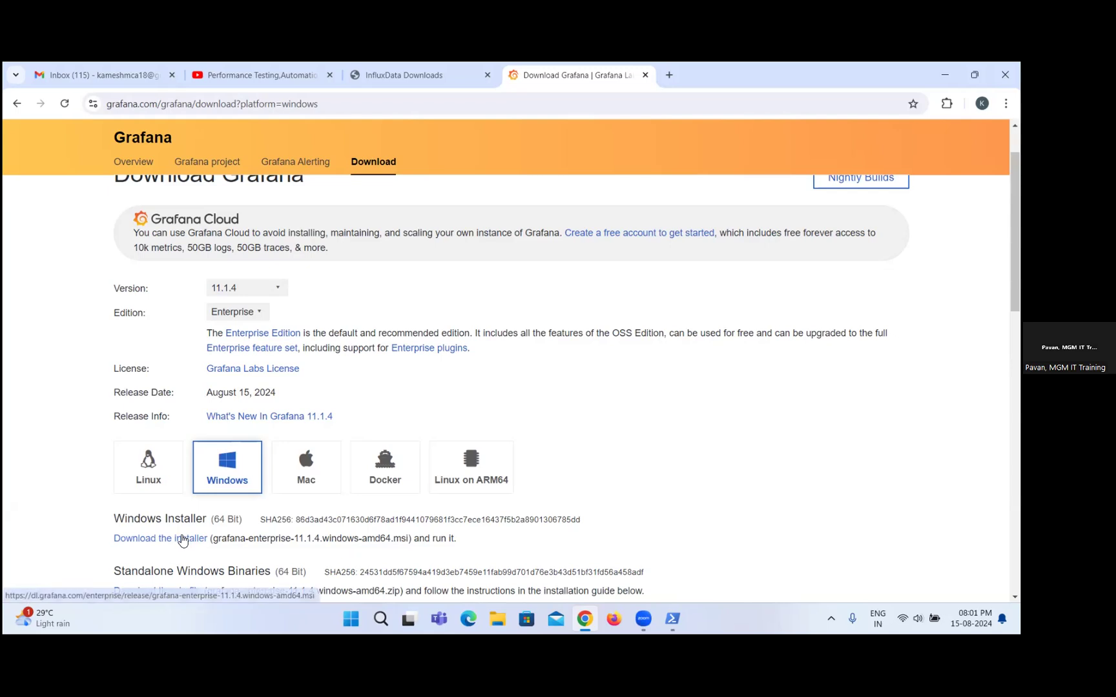
Download the 64-bit Windows installer grafana-enterprise-11.1.4.windows-amd64.msi.
{"action": "scroll", "coordinate": [181, 540], "scroll_direction": "down", "scroll_amount": 1}
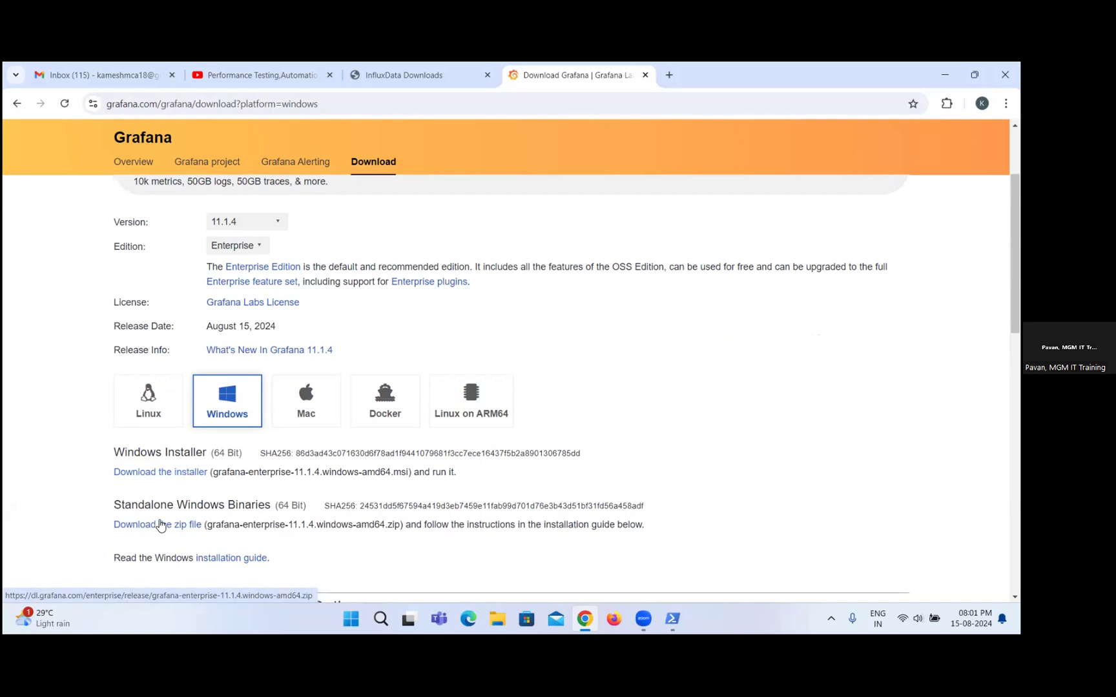
{"action": "scroll", "coordinate": [160, 524], "scroll_direction": "down", "scroll_amount": 1}
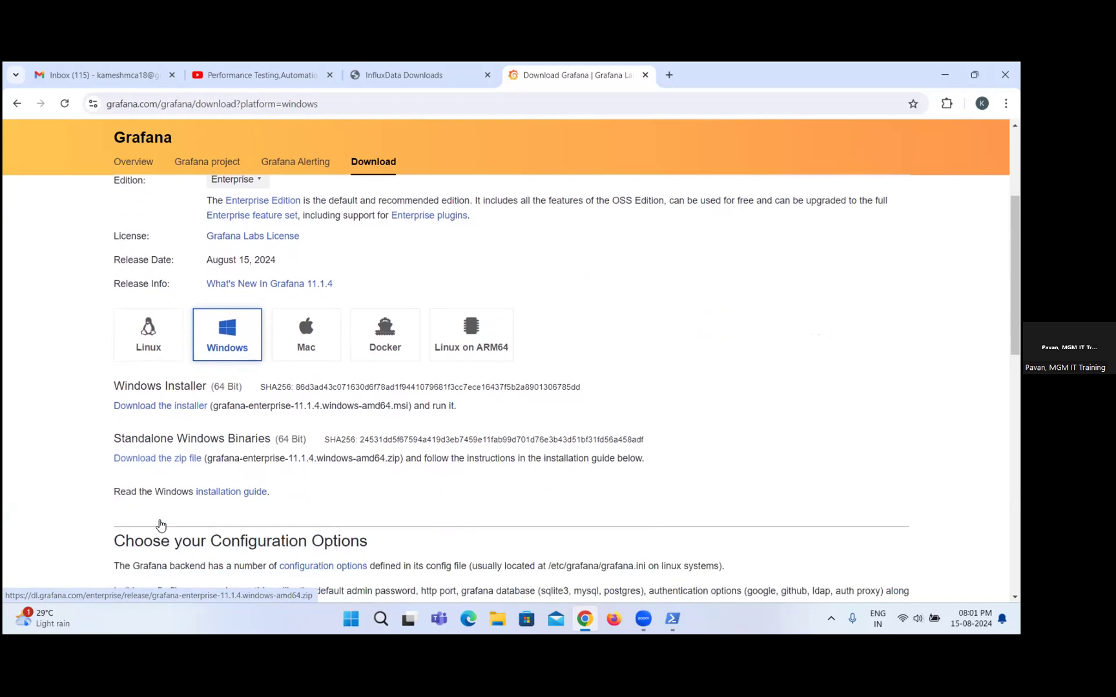
{"action": "left_click", "coordinate": [141, 408]}
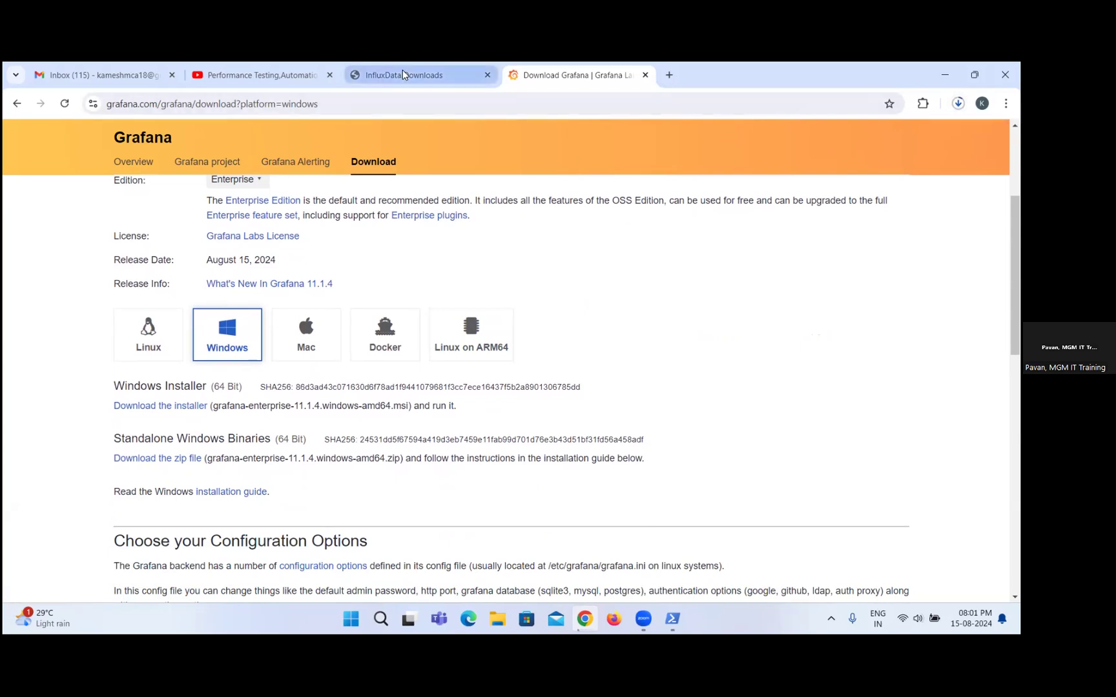
Check the InfluxDB download in PowerShell, then copy the Expand-Archive command for influxdb2-2.7.9-windows.zip from the InfluxData Downloads page.
{"action": "left_click", "coordinate": [672, 616]}
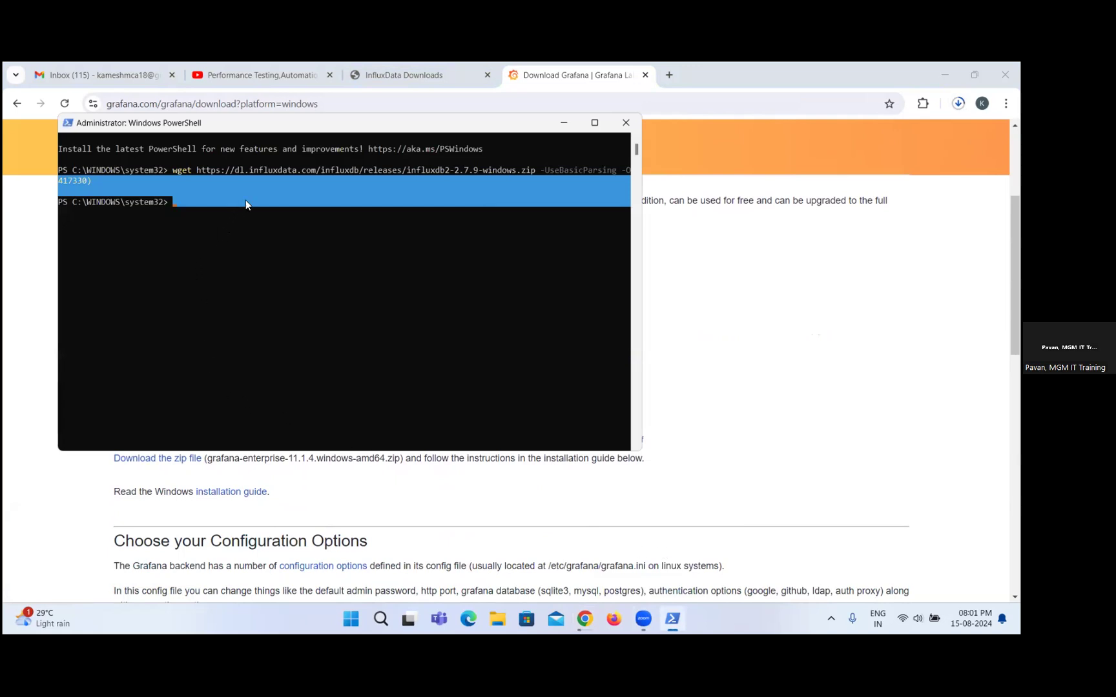
{"action": "left_click", "coordinate": [396, 67]}
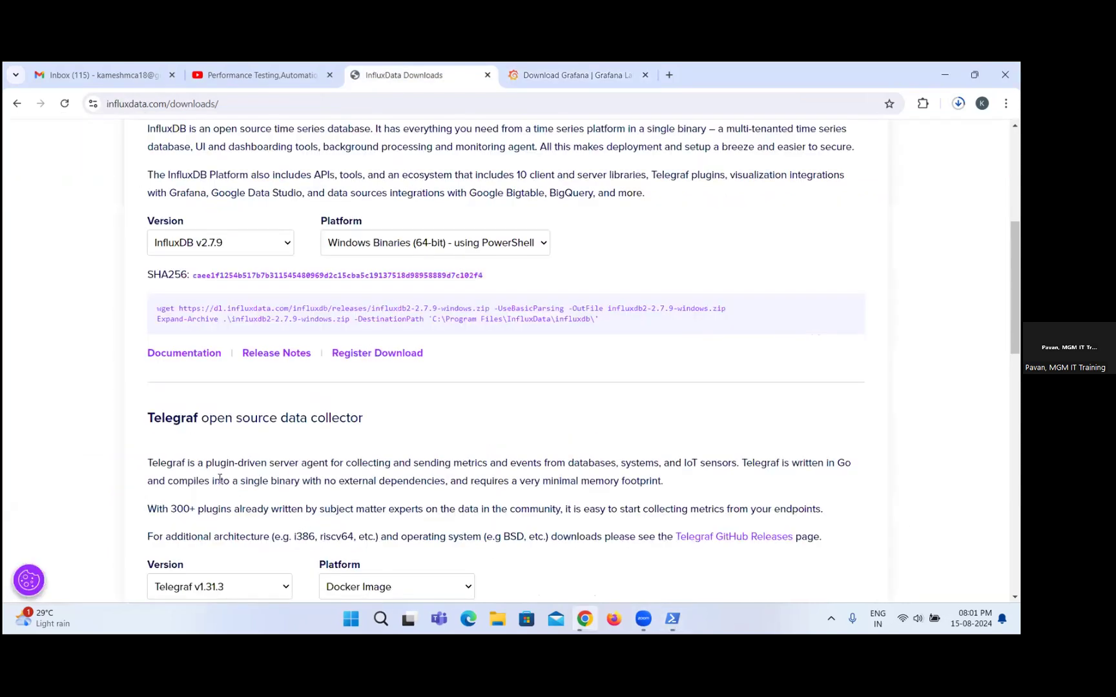
{"action": "left_click_drag", "start_coordinate": [159, 322], "coordinate": [651, 326]}
{"action": "key", "text": "ctrl+c"}
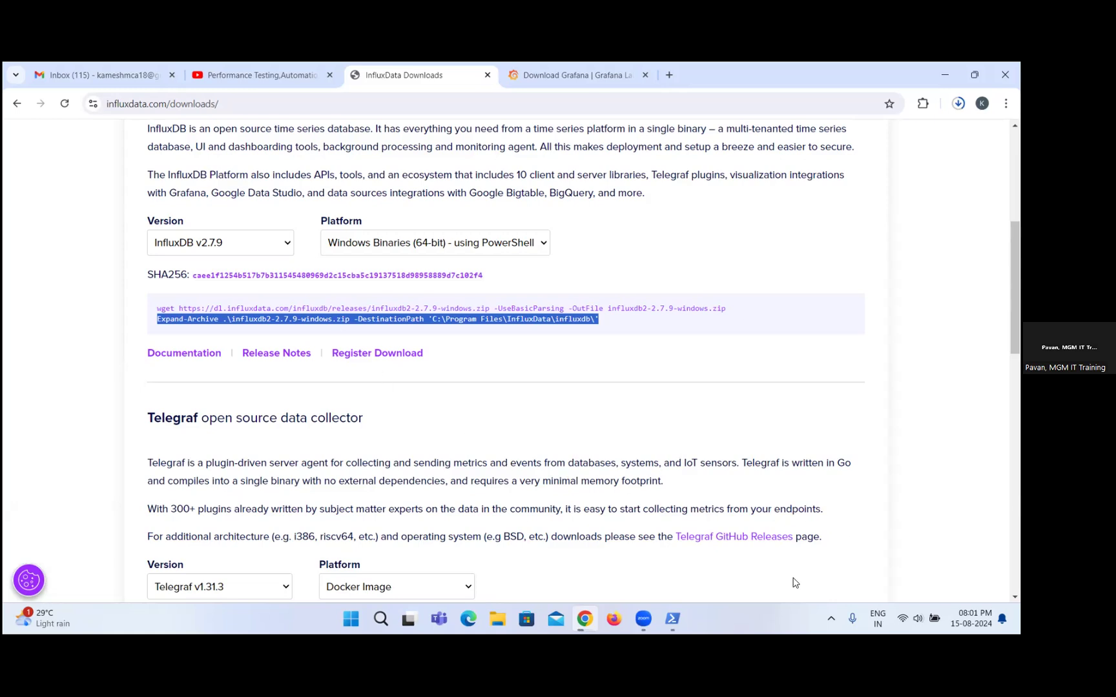
Switch to PowerShell, maximize its window and bring up a fresh empty prompt.
{"action": "mouse_move", "coordinate": [670, 614]}
{"action": "left_click", "coordinate": [671, 581]}
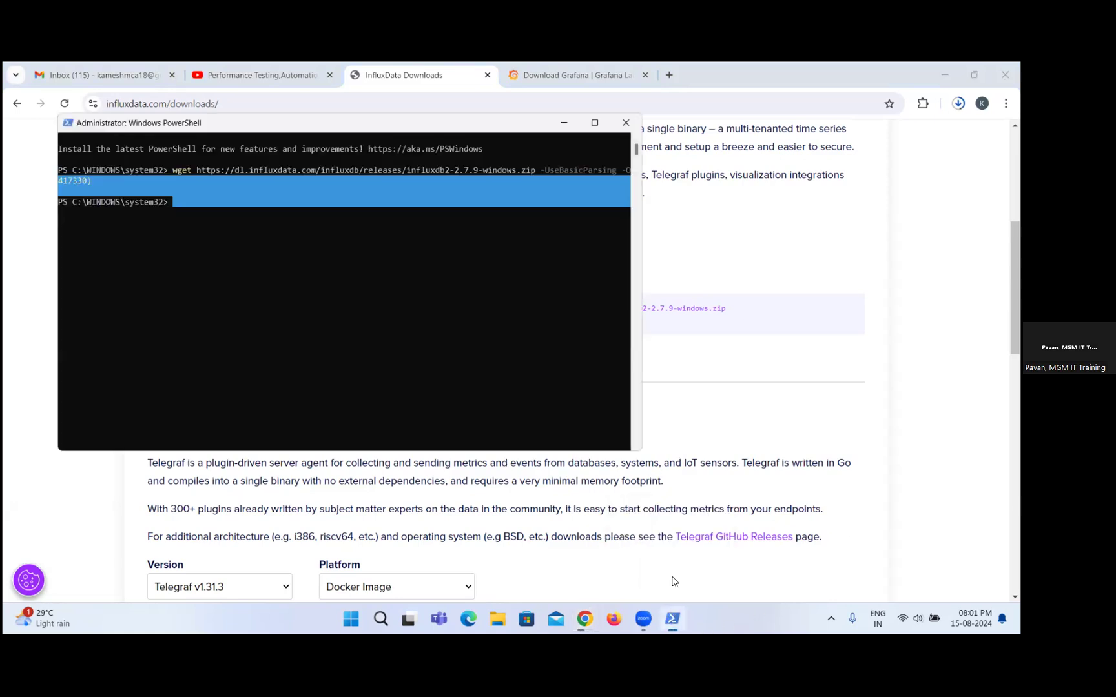
{"action": "left_click", "coordinate": [397, 245]}
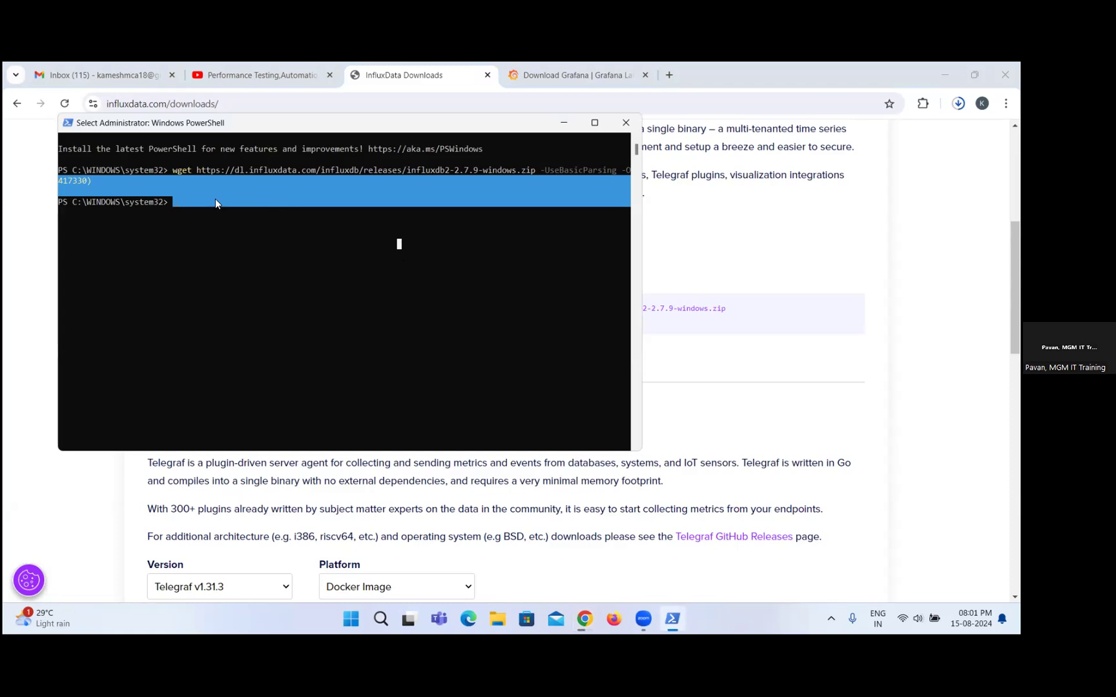
{"action": "double_click", "coordinate": [170, 202]}
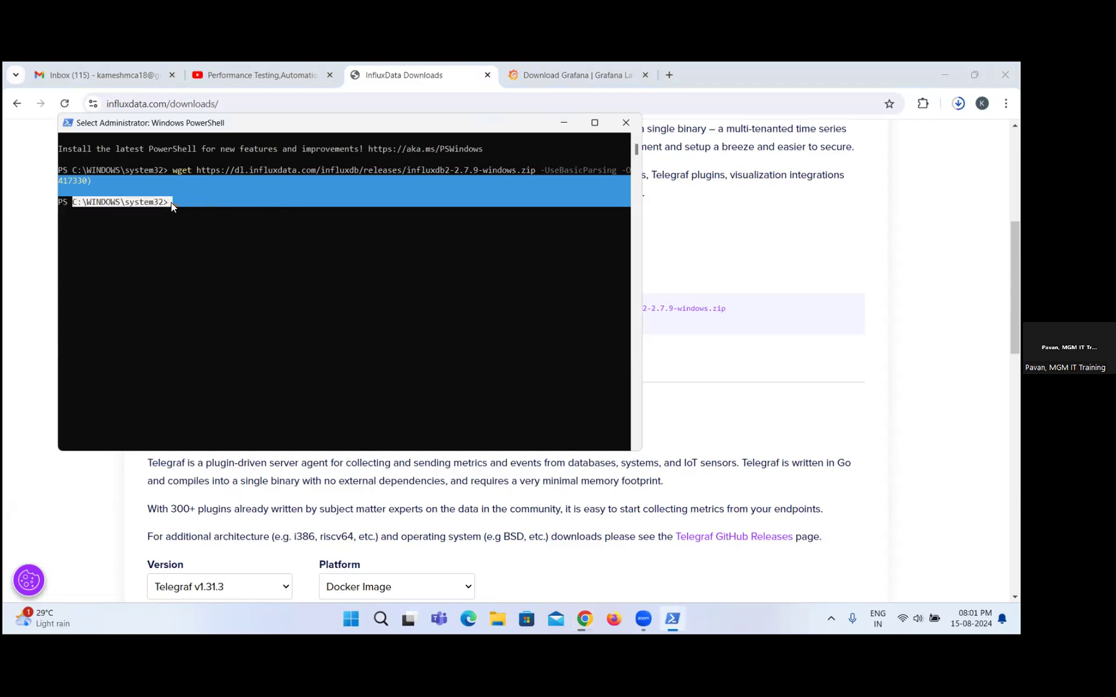
{"action": "left_click", "coordinate": [188, 207]}
{"action": "right_click", "coordinate": [181, 203]}
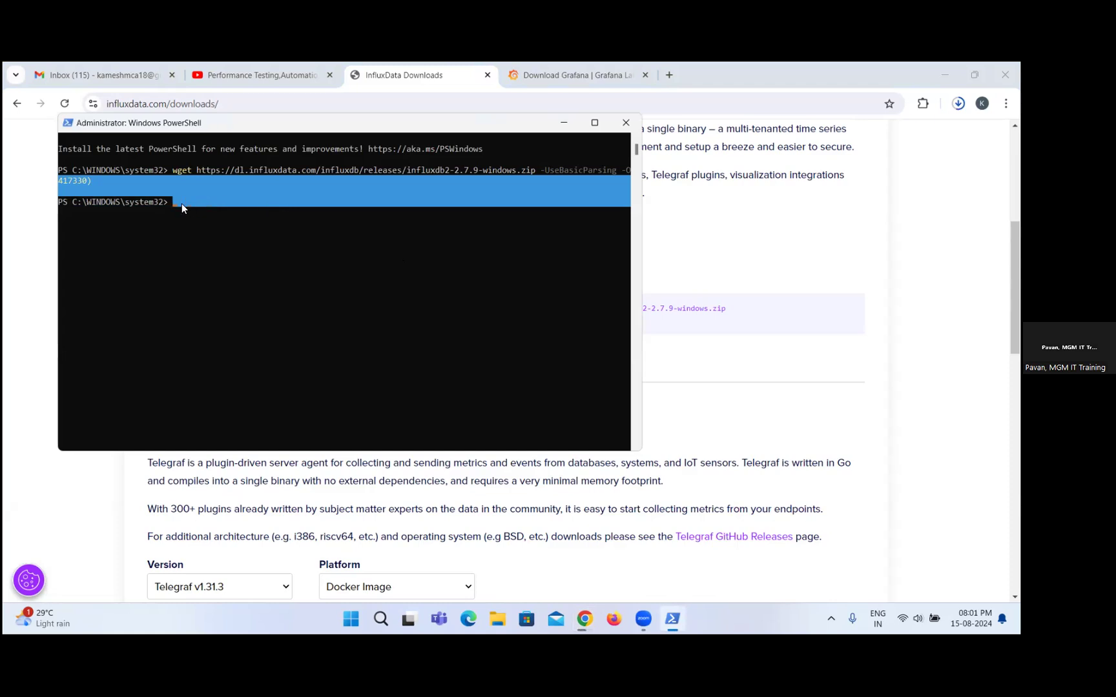
{"action": "left_click", "coordinate": [595, 122]}
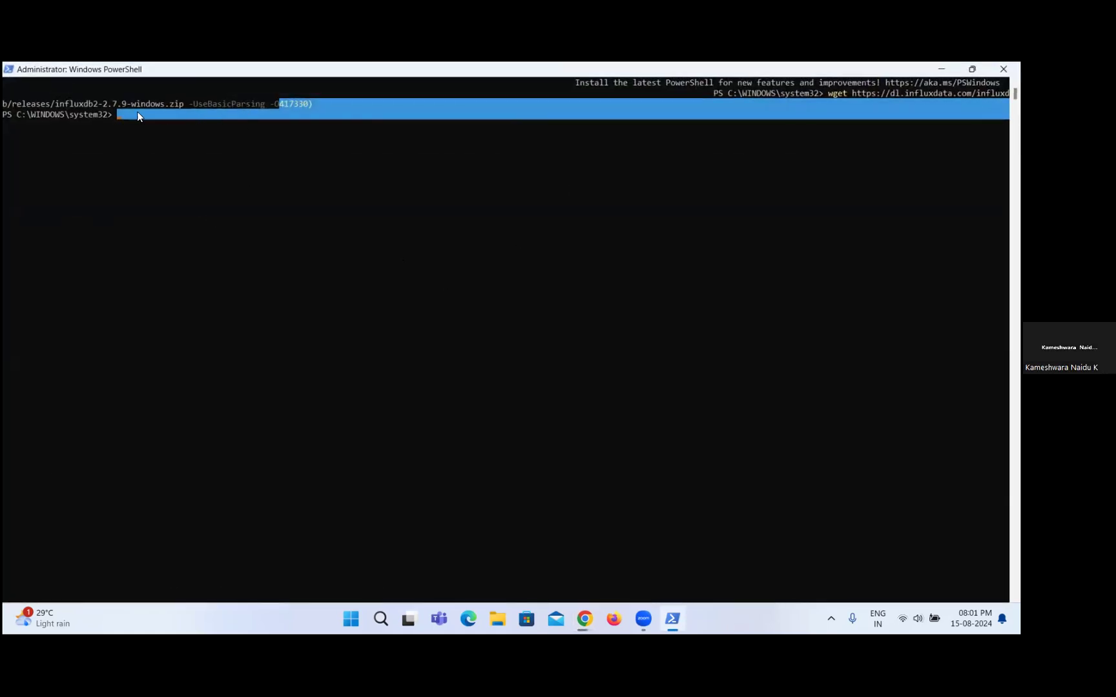
{"action": "left_click", "coordinate": [125, 118]}
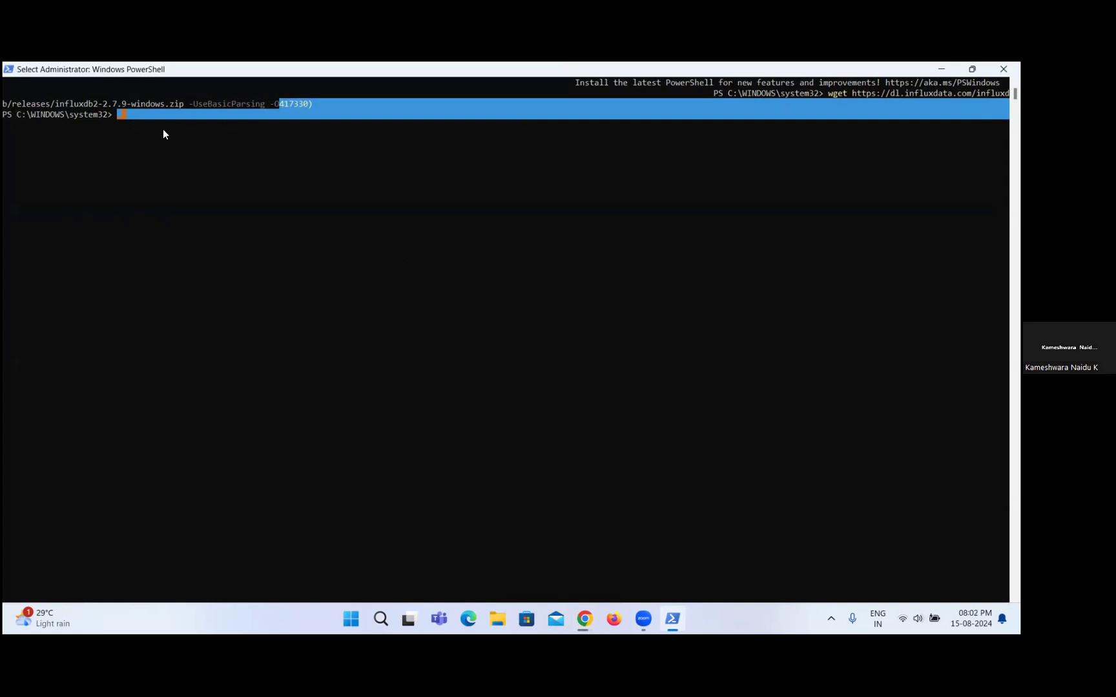
{"action": "key", "text": "Return"}
{"action": "key", "text": "Return"}
{"action": "key", "text": "Return"}
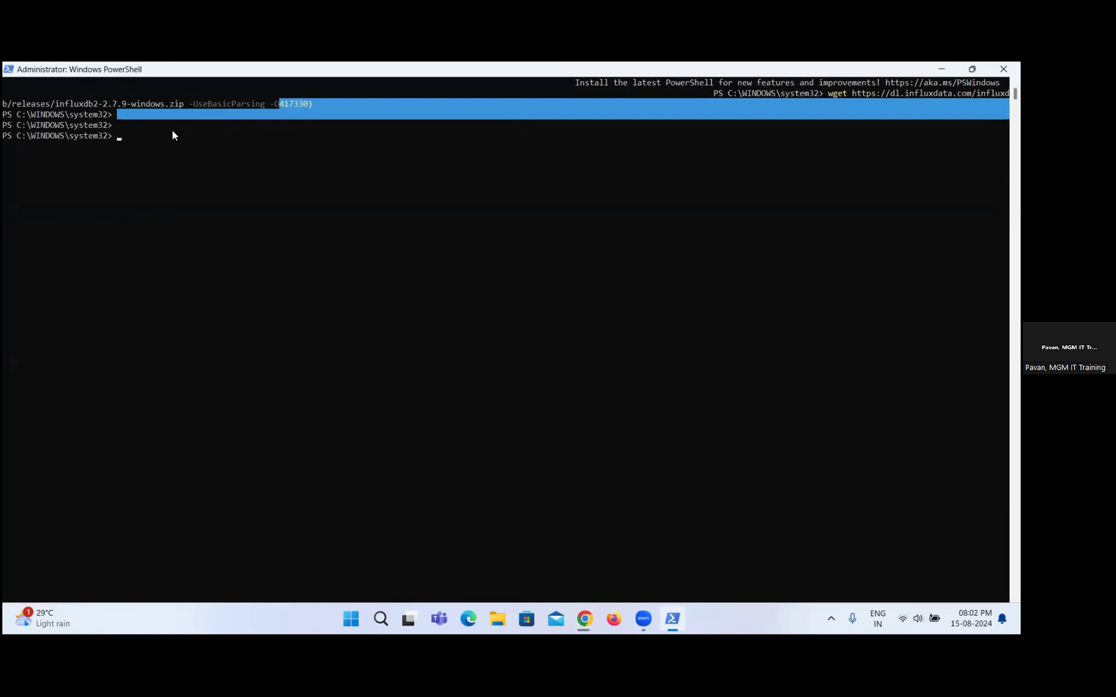
Run Expand-Archive in PowerShell to extract influxdb2-2.7.9-windows.zip to 'C:\Program Files\InfluxData\influxdb\'.
{"action": "key", "text": "alt+Tab"}
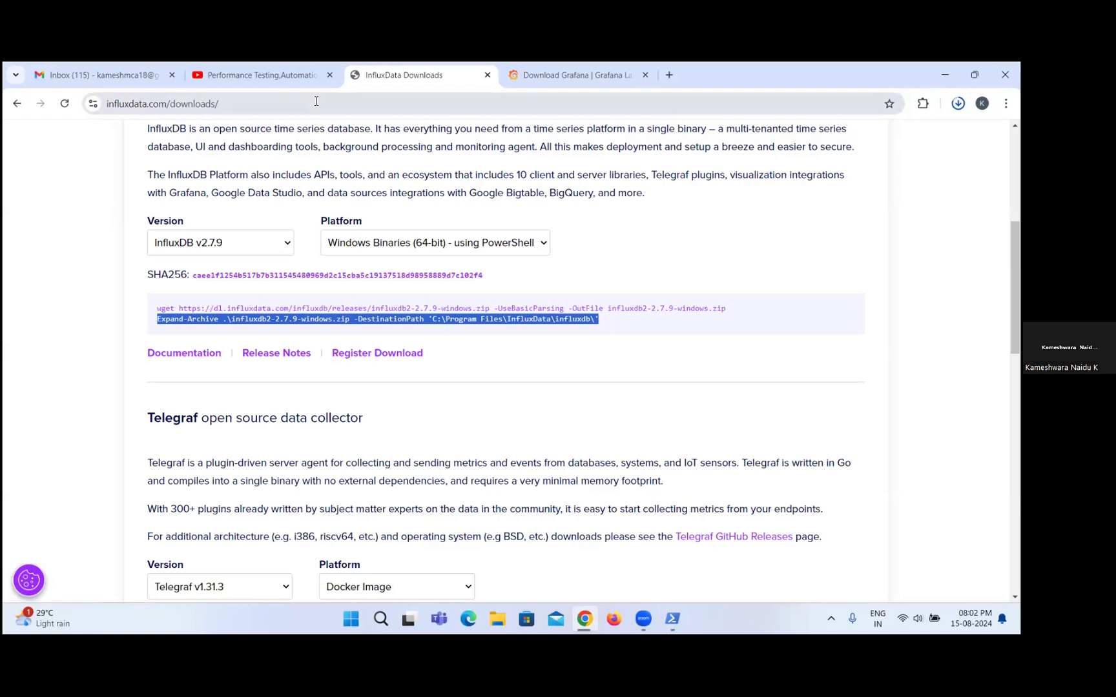
{"action": "key", "text": "alt+Tab"}
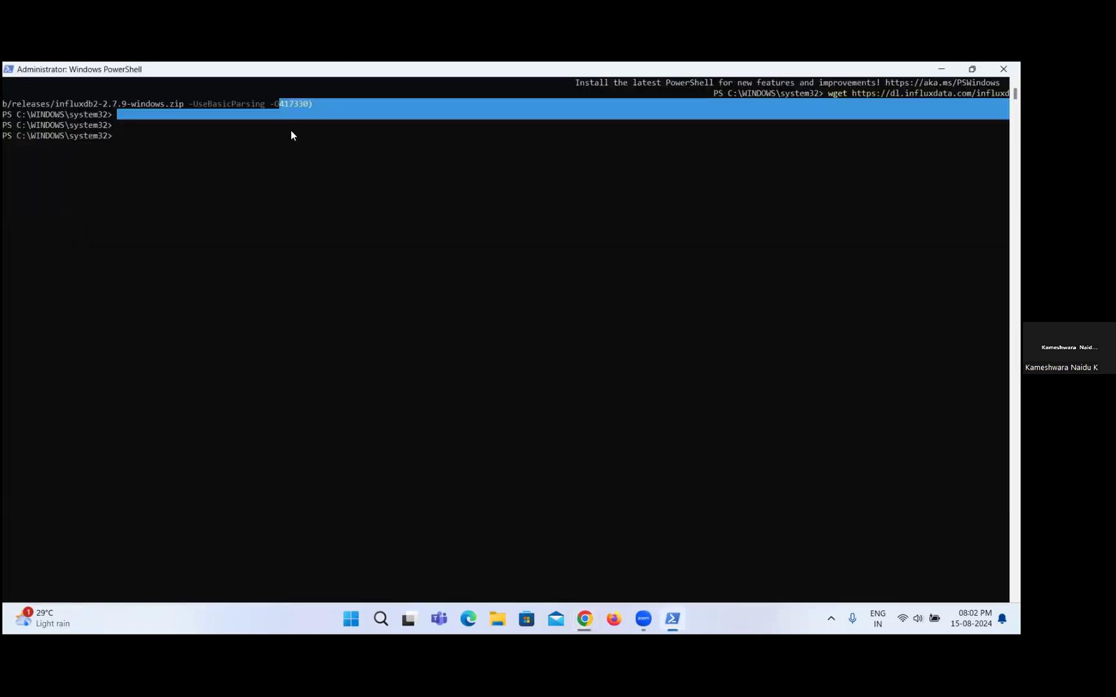
{"action": "key", "text": "ctrl+v"}
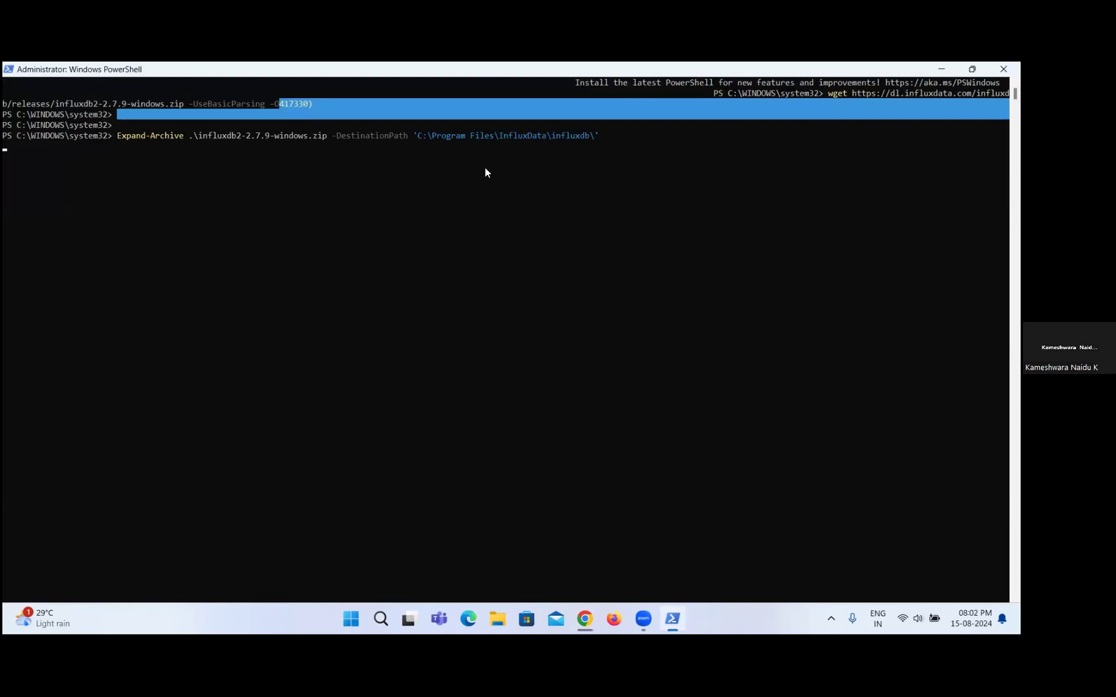
{"action": "key", "text": "Return"}
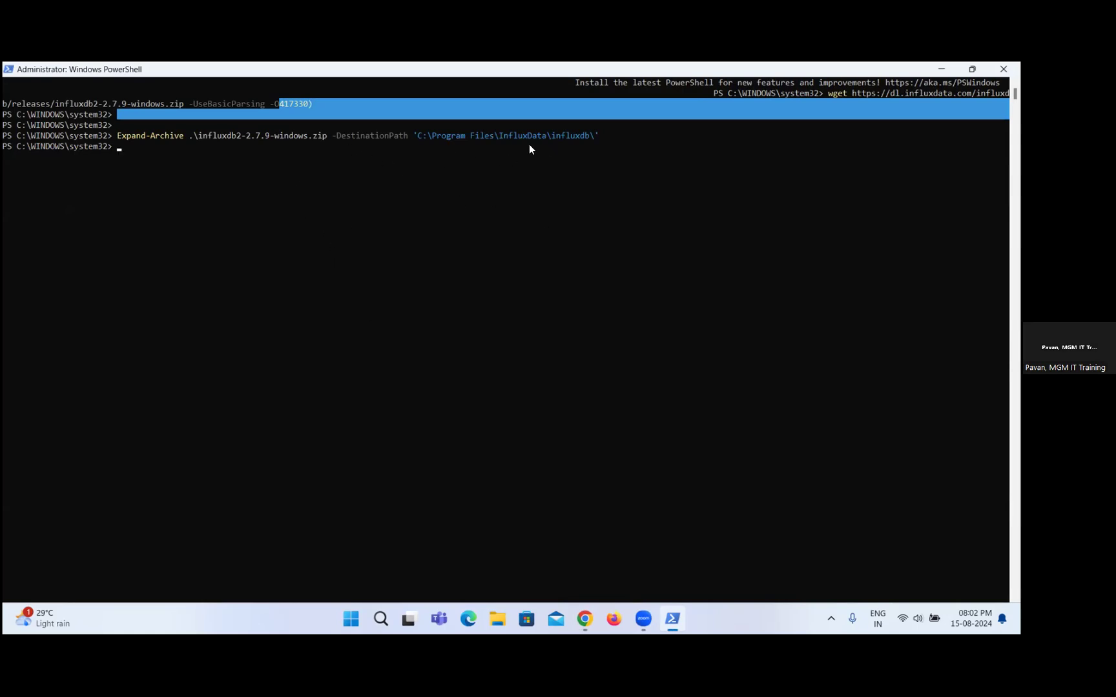
Open the C:\Program Files\InfluxData\influxdb folder in File Explorer and launch influxd.exe.
{"action": "left_click", "coordinate": [510, 618]}
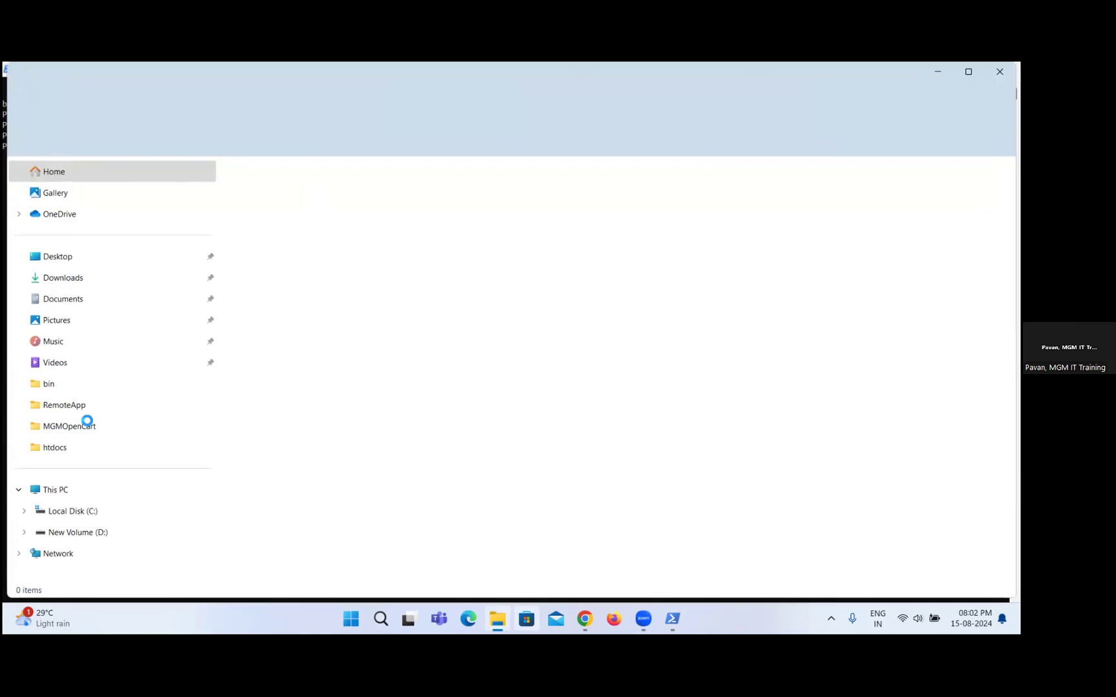
{"action": "left_click", "coordinate": [104, 510]}
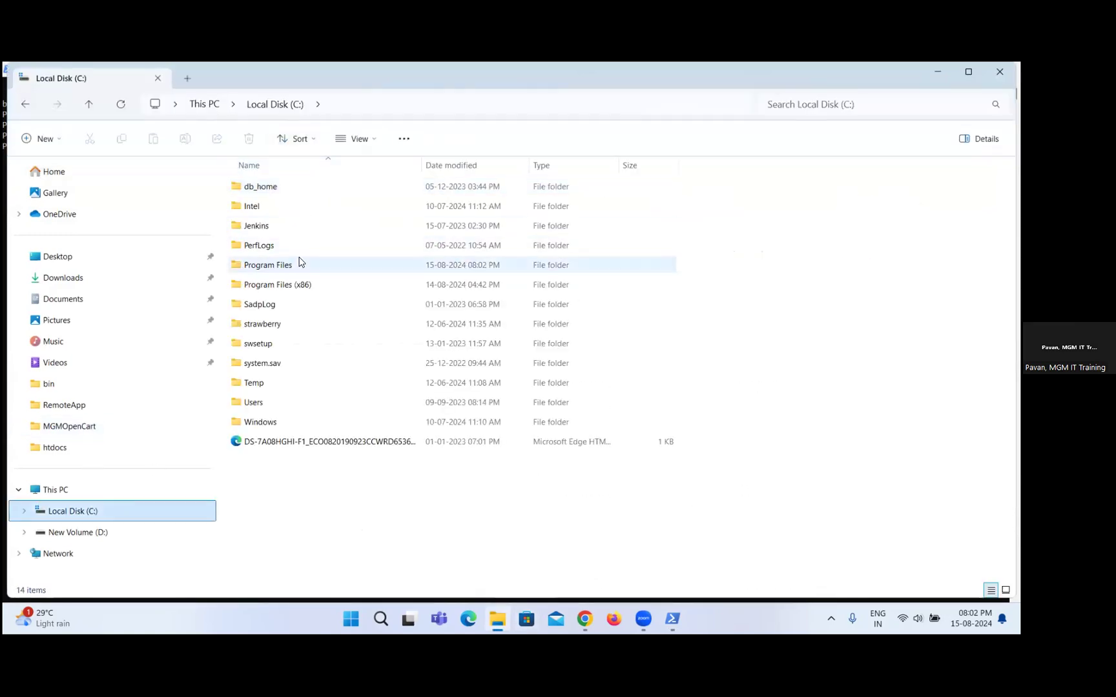
{"action": "double_click", "coordinate": [299, 262]}
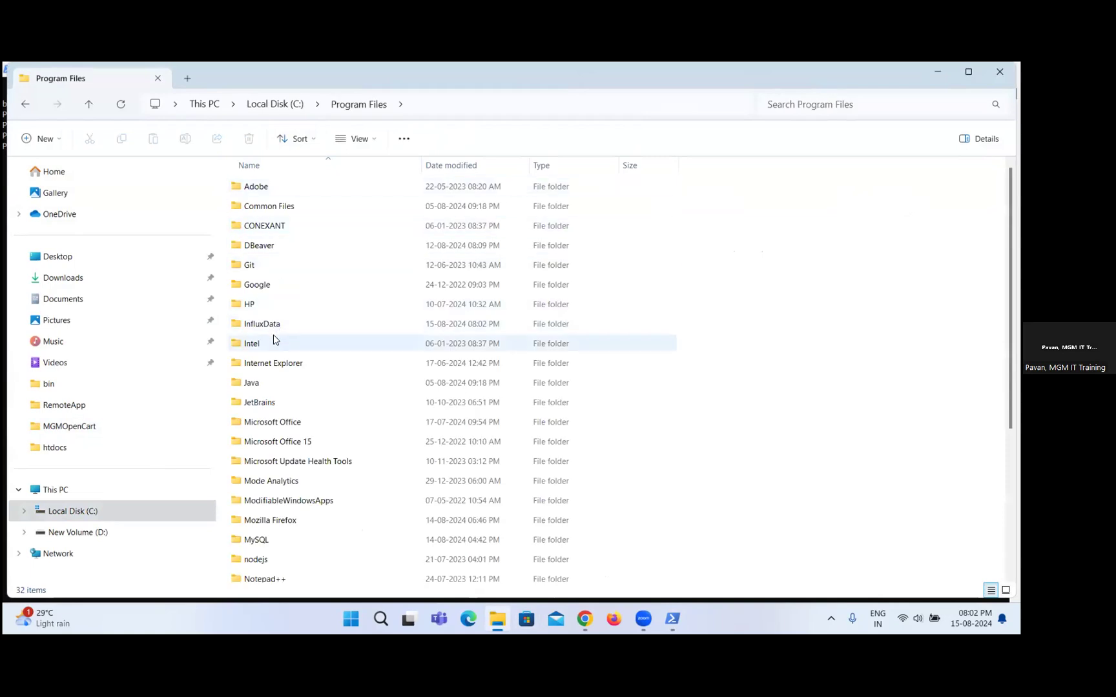
{"action": "double_click", "coordinate": [281, 324]}
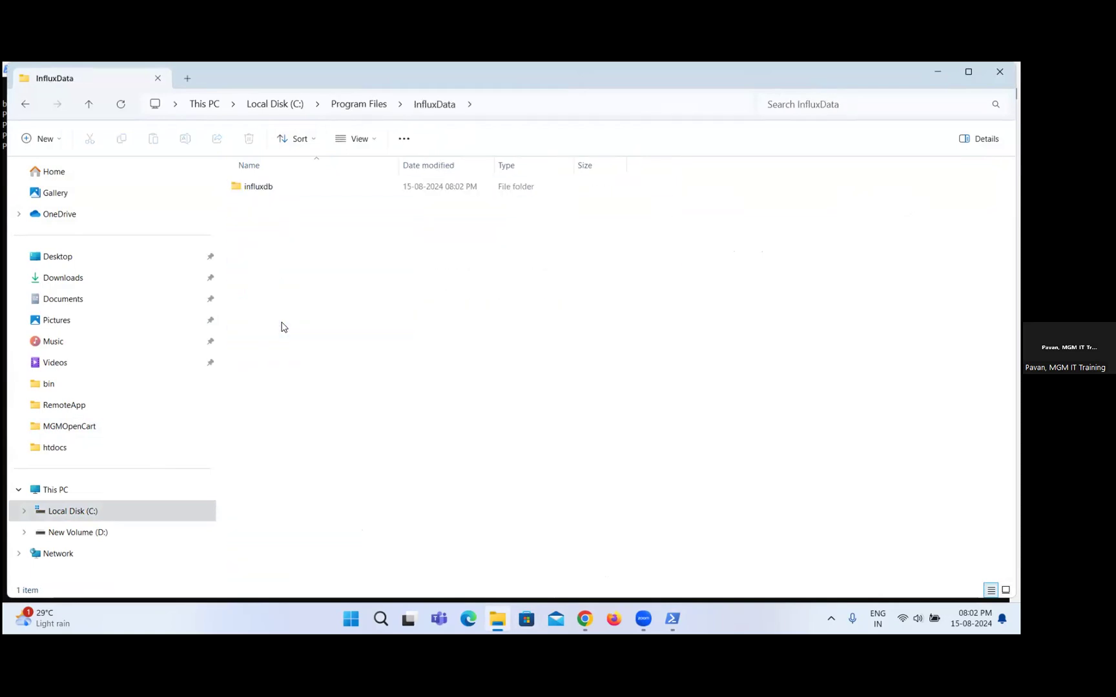
{"action": "double_click", "coordinate": [289, 187]}
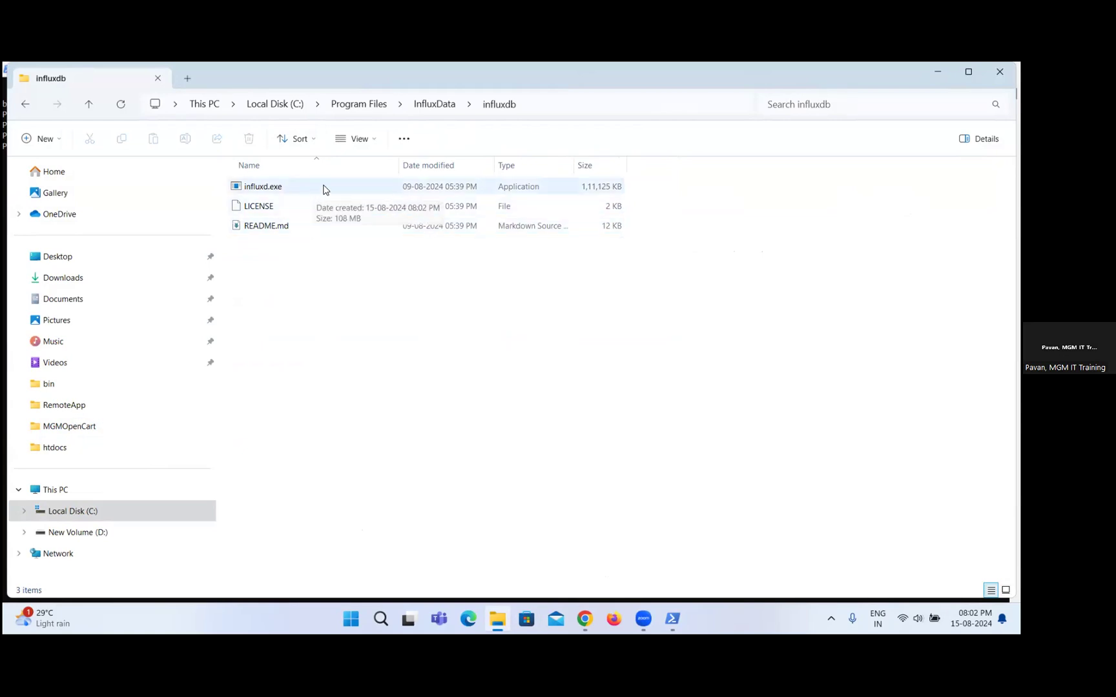
{"action": "double_click", "coordinate": [324, 188]}
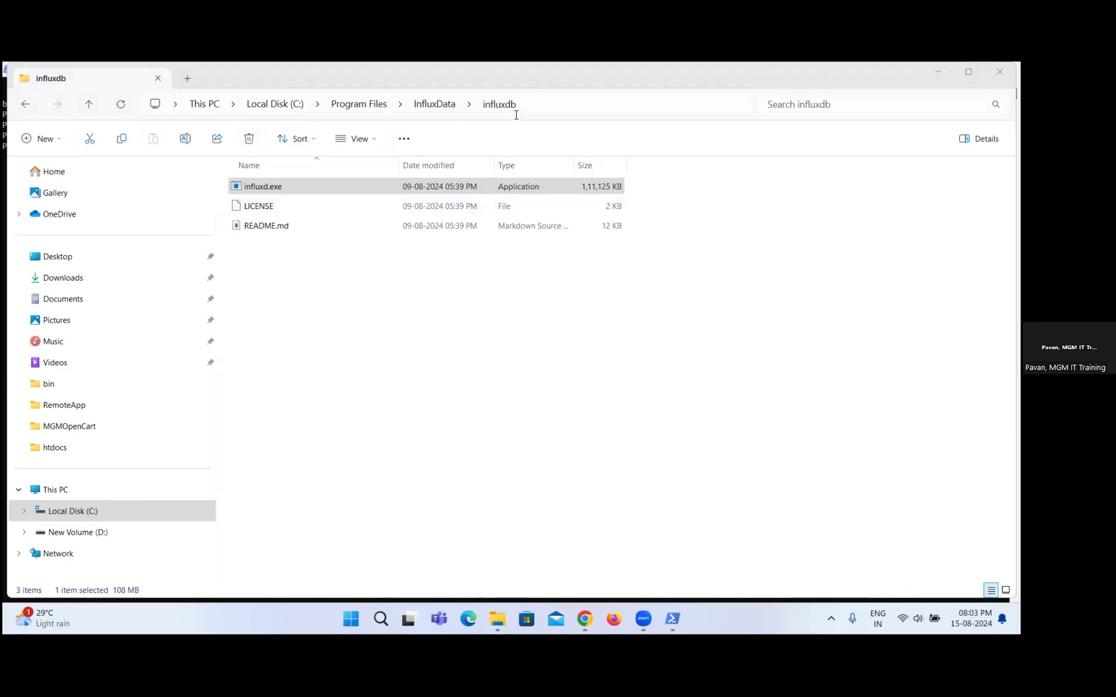
Open a Command Prompt (cmd) in the C:\Program Files\InfluxData\influxdb folder from File Explorer.
{"action": "left_click", "coordinate": [549, 104]}
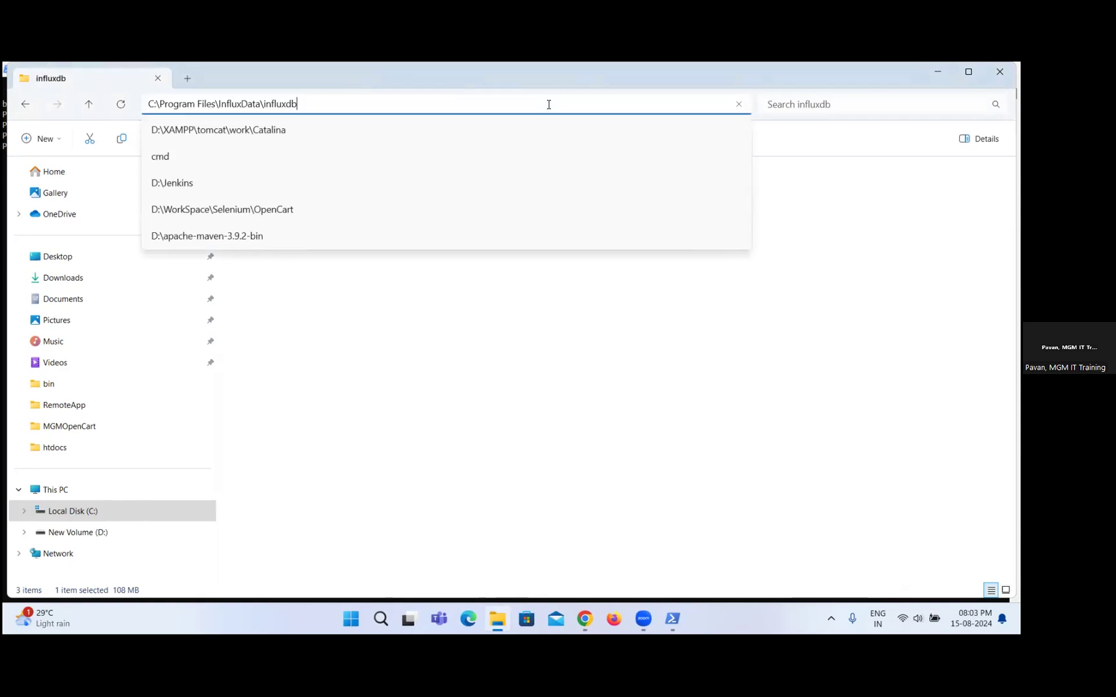
{"action": "left_click_drag", "start_coordinate": [319, 96], "coordinate": [122, 104]}
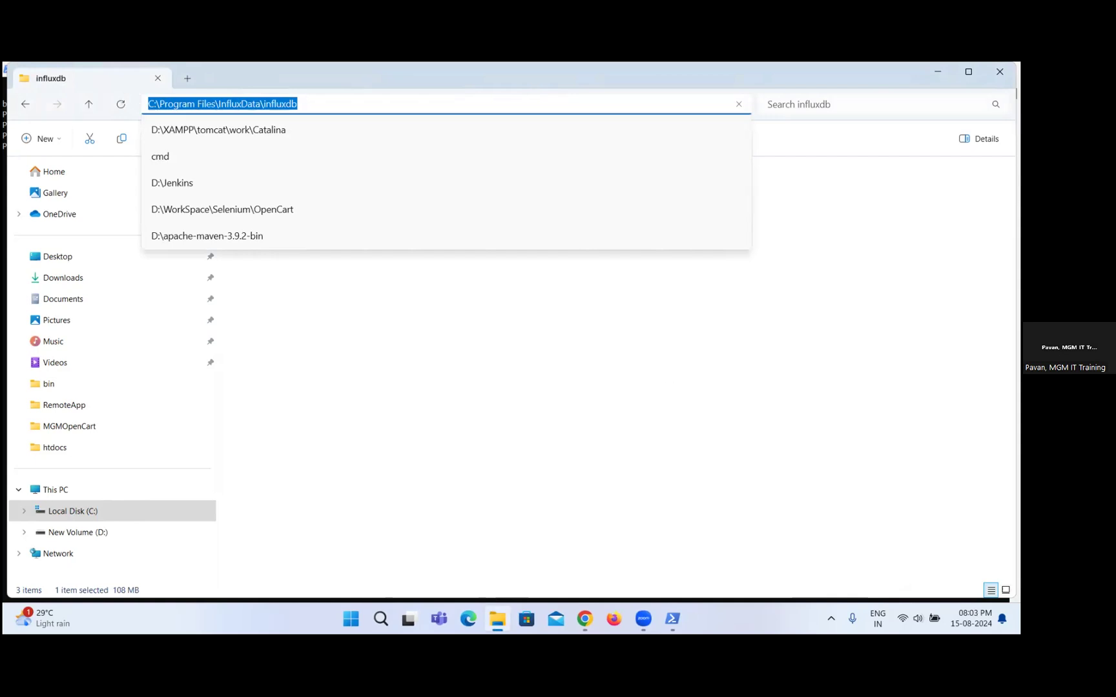
{"action": "type", "text": "cmd"}
{"action": "key", "text": "Return"}
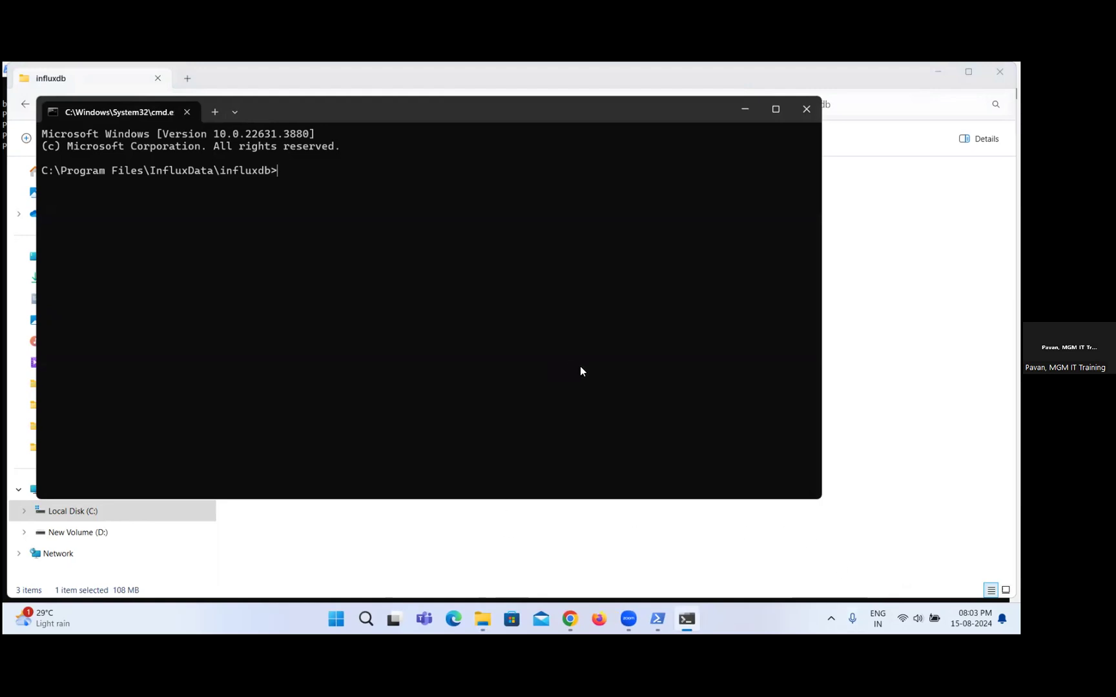
Start the InfluxDB server by running influxd.exe in the Command Prompt.
{"action": "type", "text": "influxd"}
{"action": "key", "text": "Tab"}
{"action": "key", "text": "Return"}
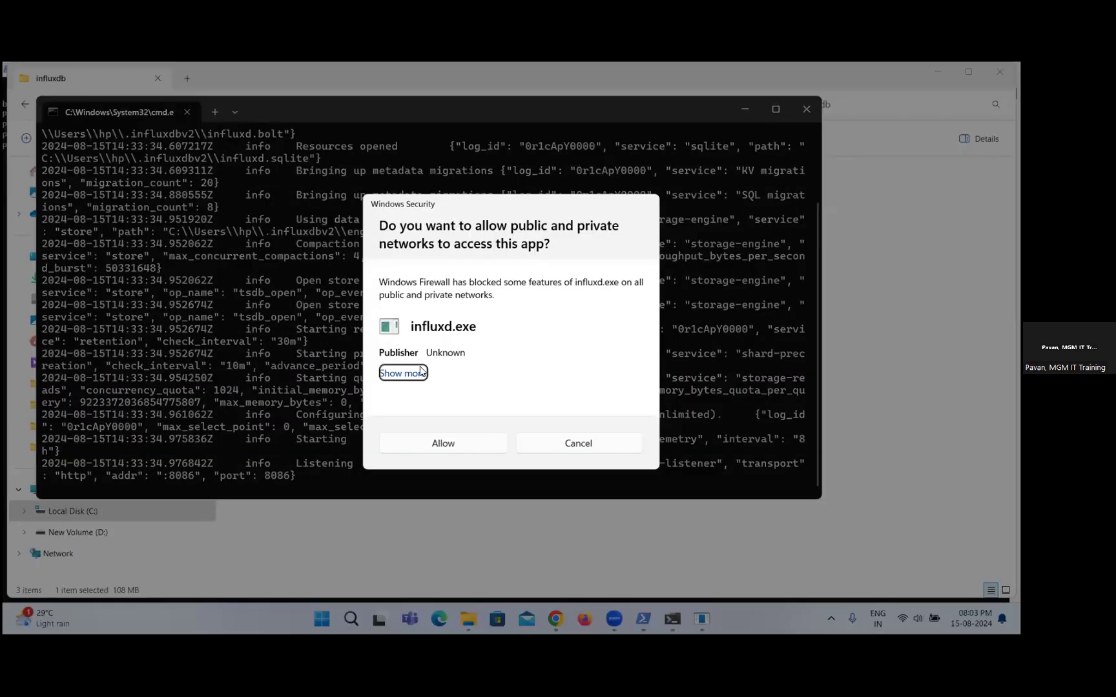
Allow influxd.exe network access through Windows Firewall, and switch to Chrome with a new blank tab.
{"action": "left_click", "coordinate": [464, 444]}
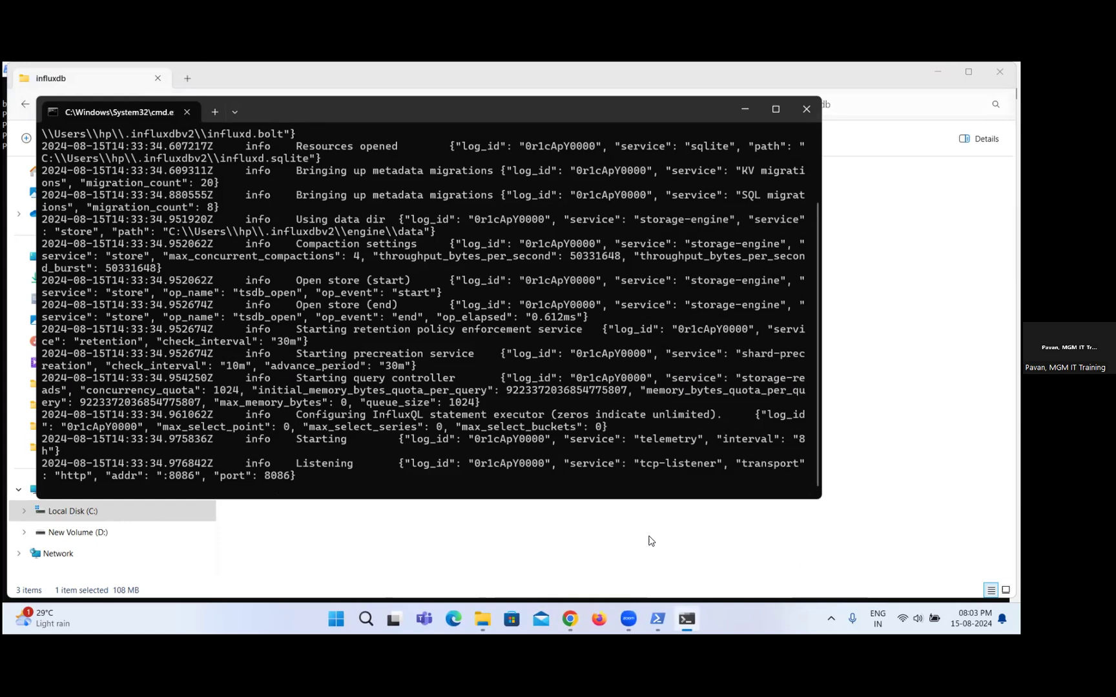
{"action": "mouse_move", "coordinate": [563, 612]}
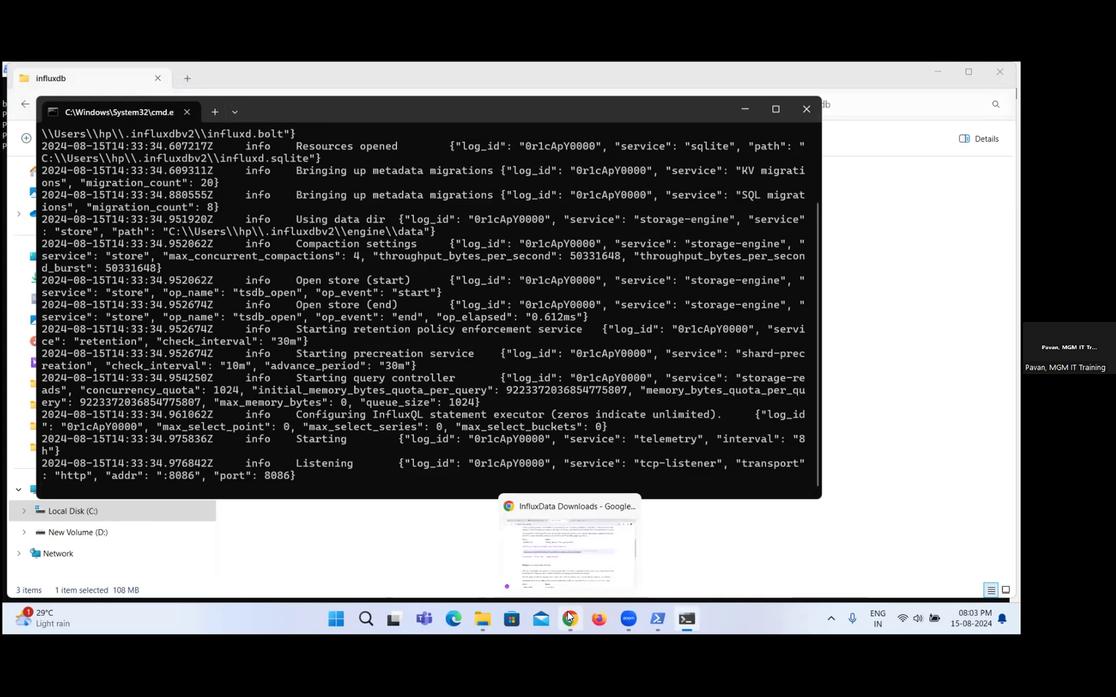
{"action": "left_click", "coordinate": [580, 562]}
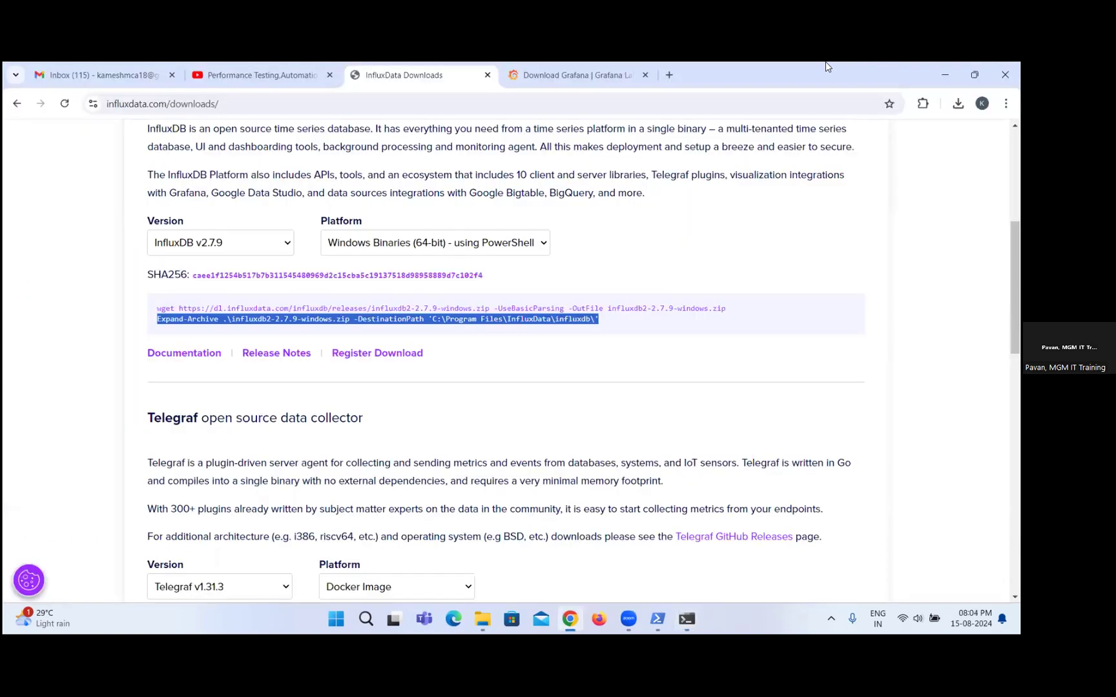
{"action": "left_click", "coordinate": [667, 73]}
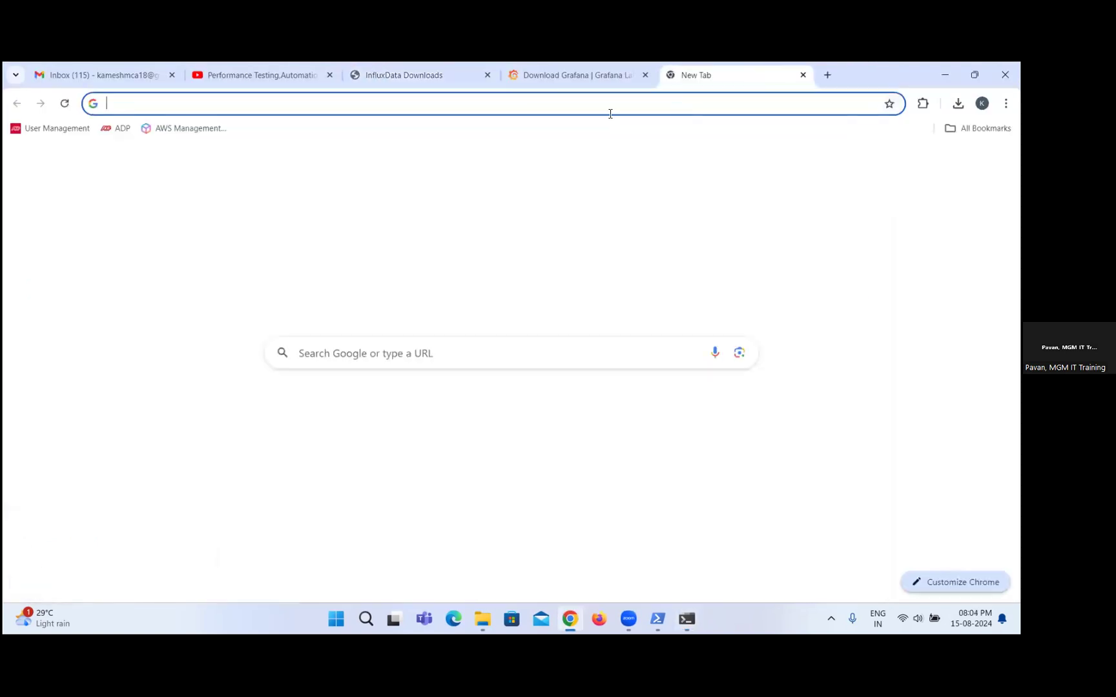
Load the local InfluxDB web interface at localhost:8086.
{"action": "type", "text": "loca"}
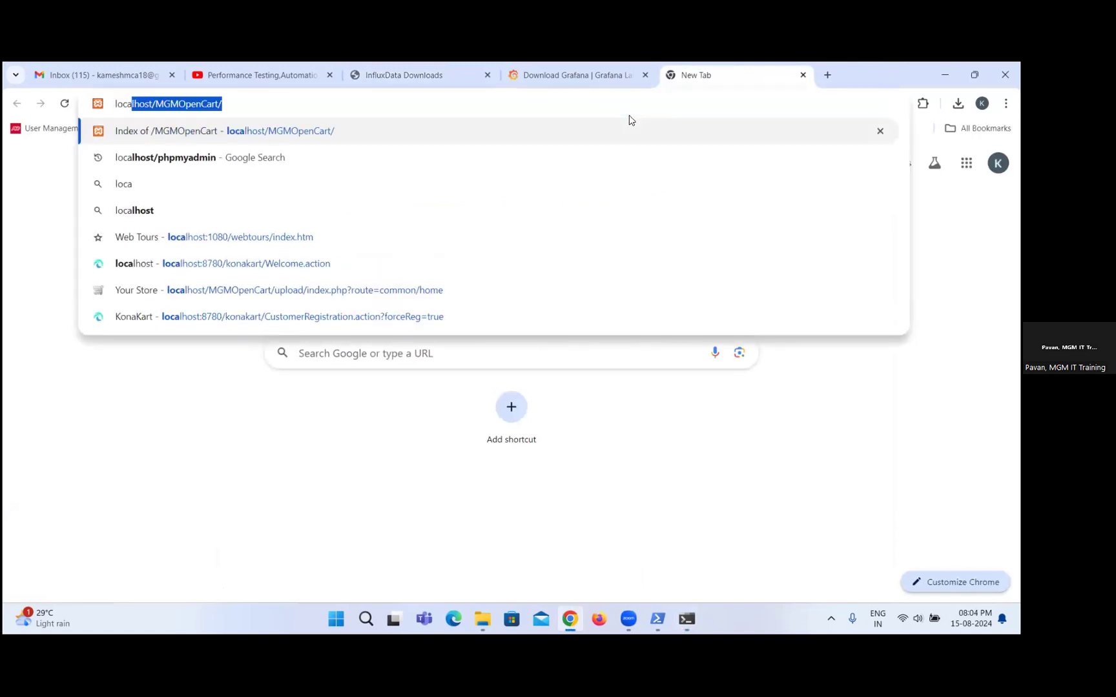
{"action": "key", "text": "Right"}
{"action": "key", "text": "BackSpace"}
{"action": "key", "text": "BackSpace"}
{"action": "key", "text": "BackSpace"}
{"action": "key", "text": "BackSpace"}
{"action": "key", "text": "BackSpace"}
{"action": "key", "text": "BackSpace"}
{"action": "key", "text": "BackSpace"}
{"action": "key", "text": "BackSpace"}
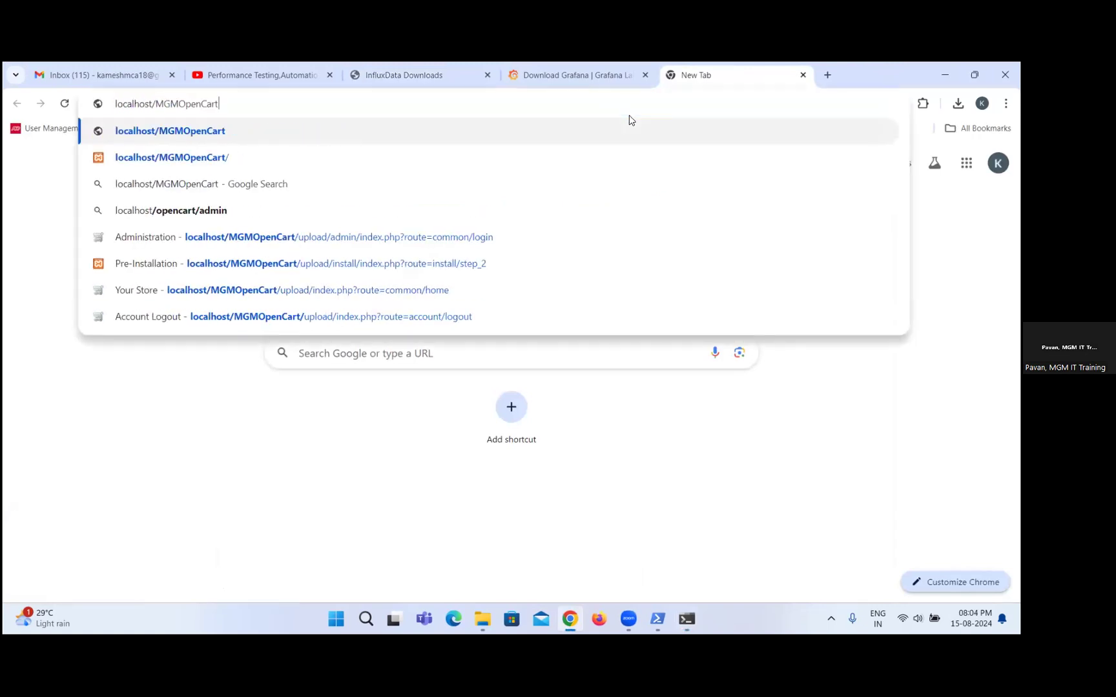
{"action": "key", "text": "BackSpace"}
{"action": "key", "text": "BackSpace"}
{"action": "key", "text": "BackSpace"}
{"action": "key", "text": "BackSpace"}
{"action": "key", "text": "BackSpace"}
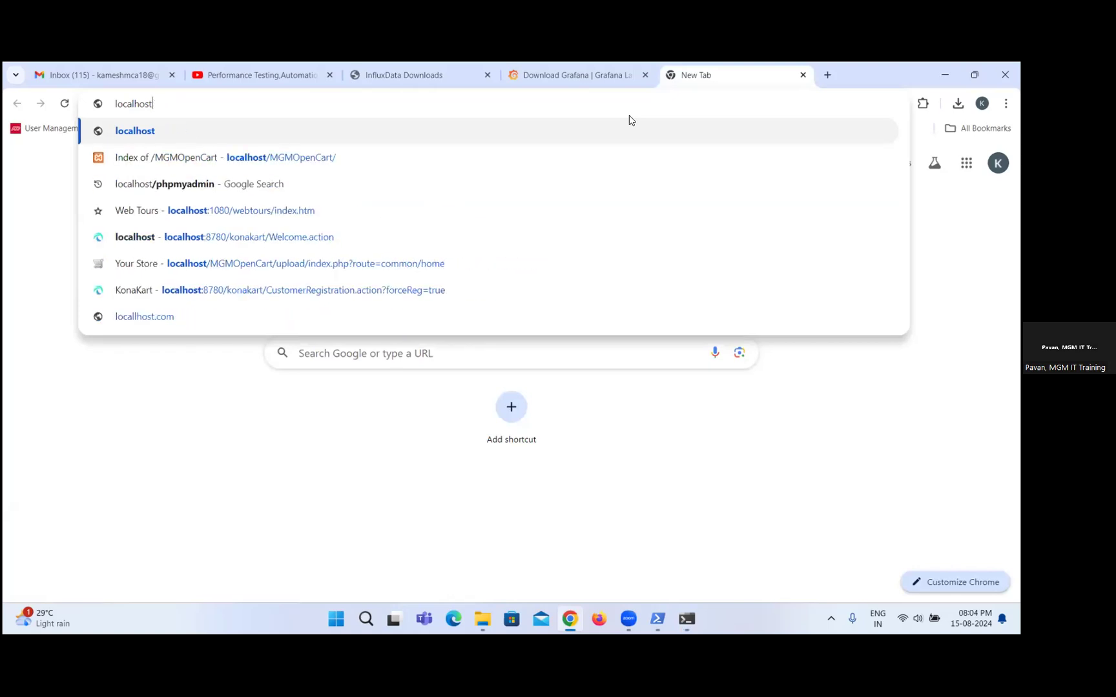
{"action": "type", "text": ":"}
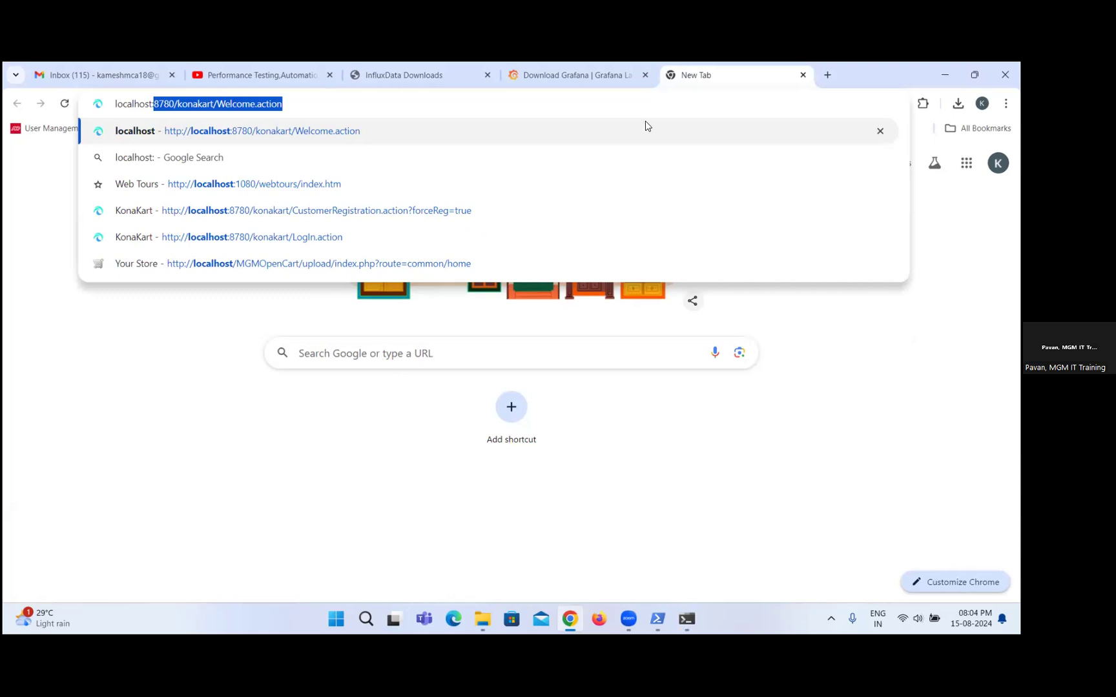
{"action": "type", "text": "80"}
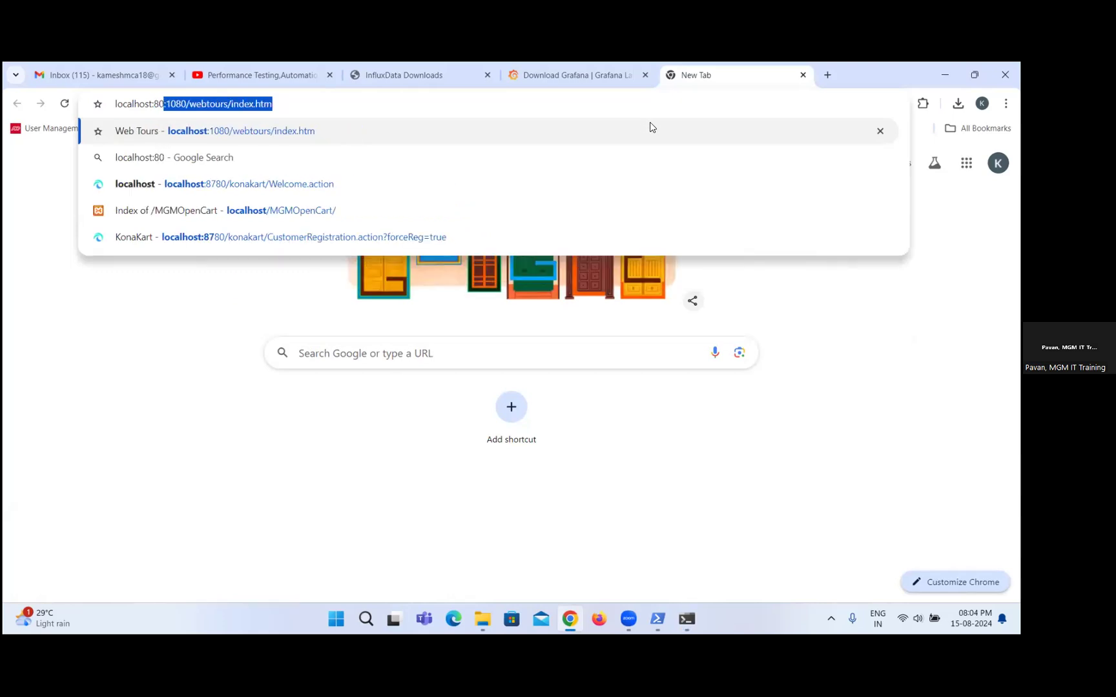
{"action": "type", "text": "86"}
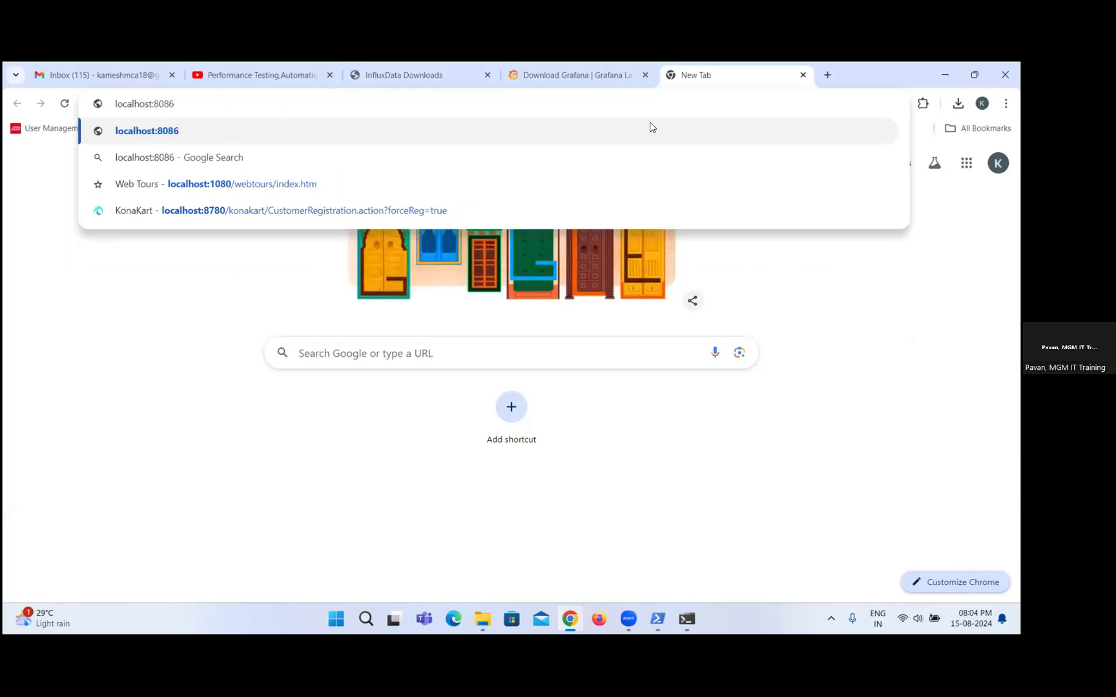
{"action": "key", "text": "Return"}
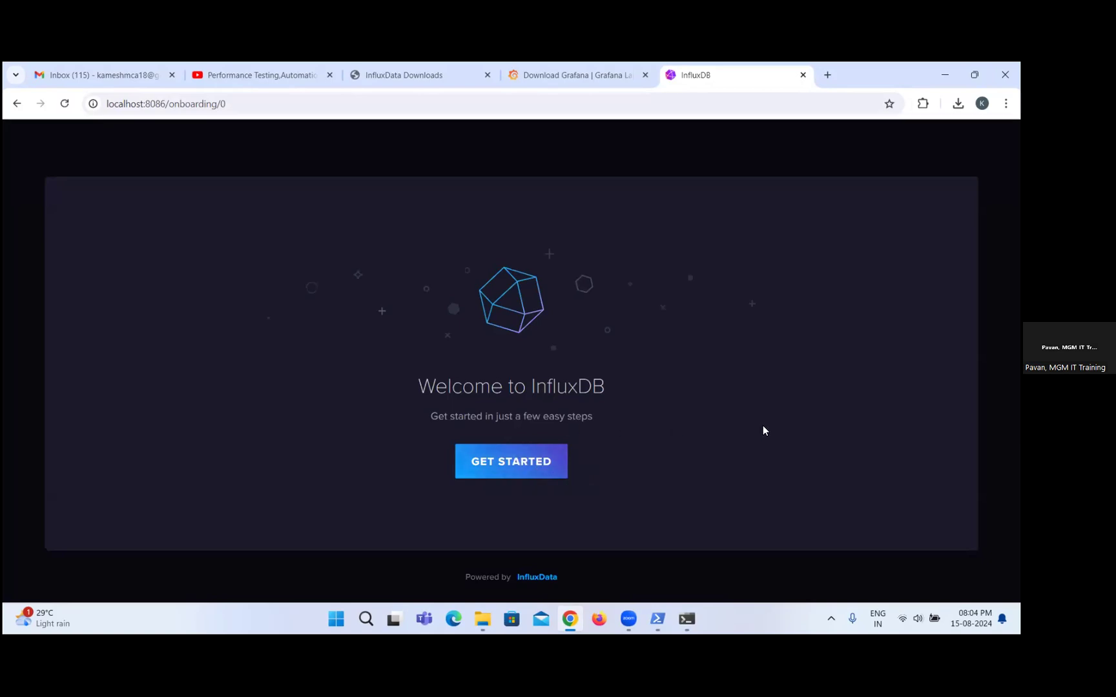
Start the InfluxDB onboarding and enter the username for the initial user.
{"action": "left_click", "coordinate": [520, 470]}
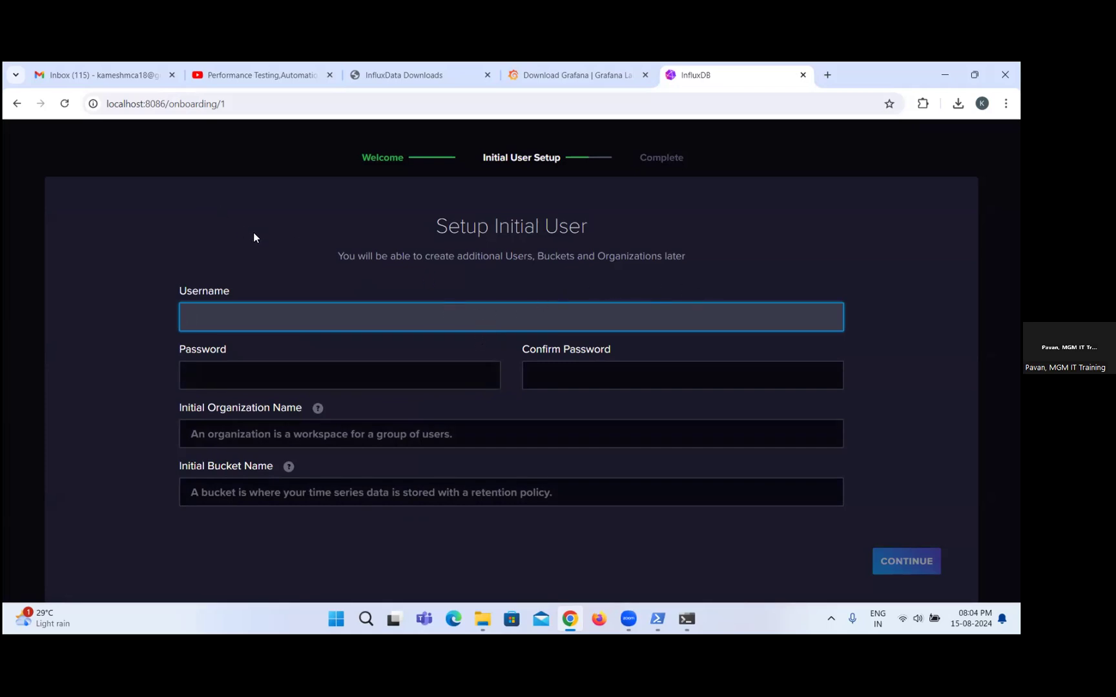
{"action": "left_click", "coordinate": [381, 260]}
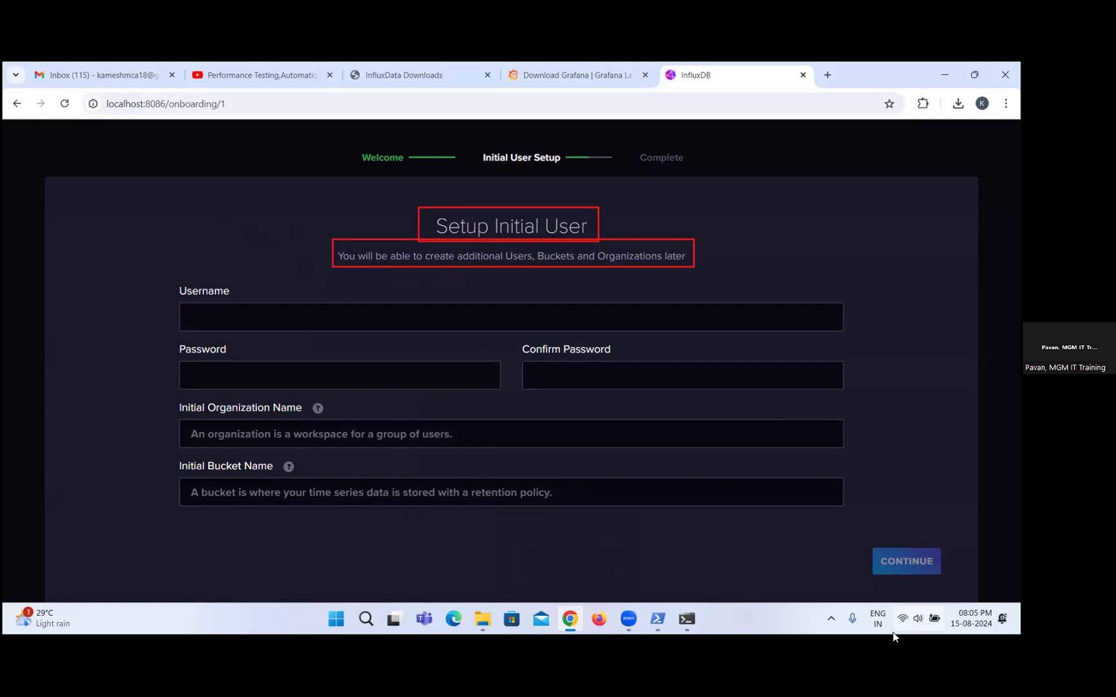
{"action": "left_click", "coordinate": [280, 314]}
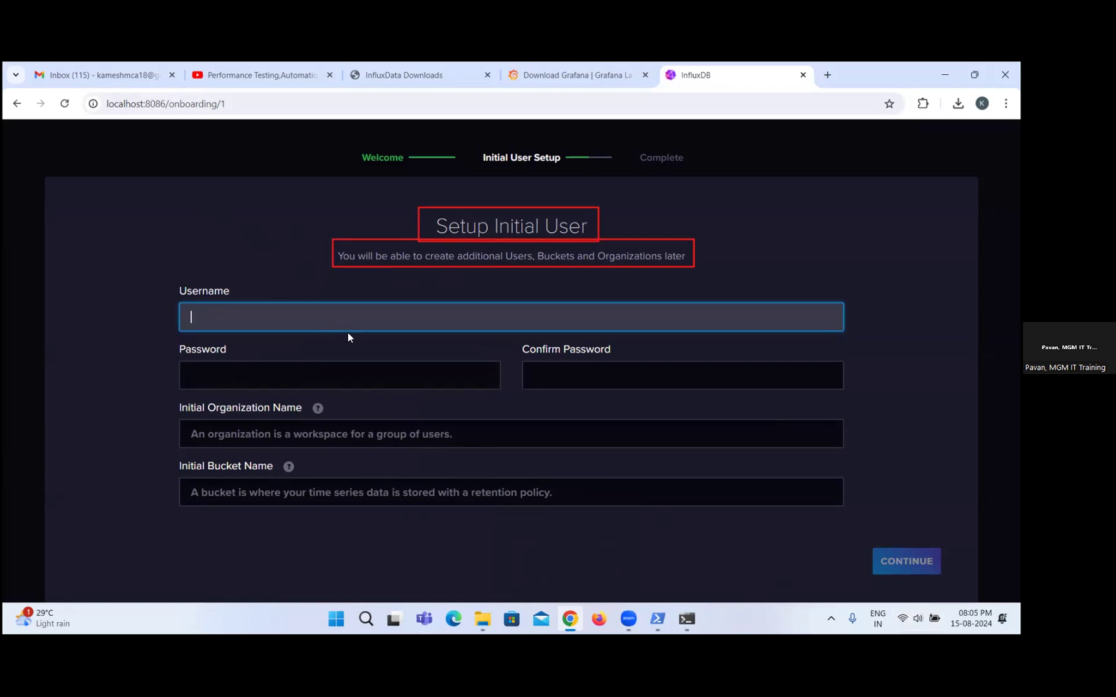
{"action": "type", "text": "Kamesh"}
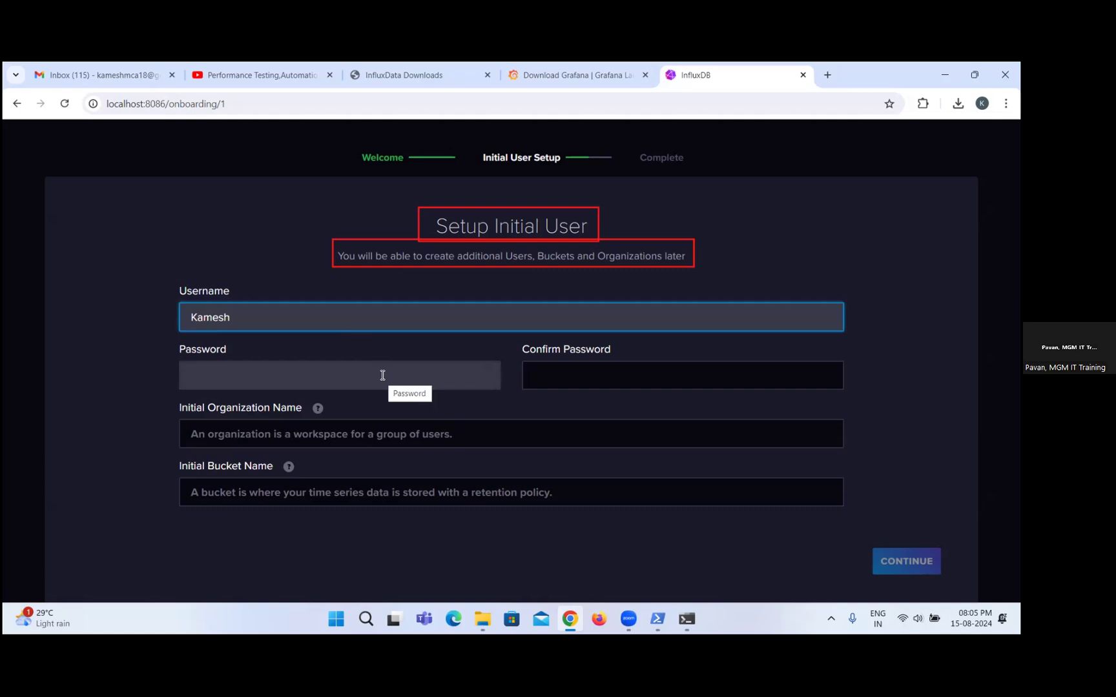
Enter the initial user's password and repeat it in the Confirm Password field.
{"action": "left_click", "coordinate": [383, 375]}
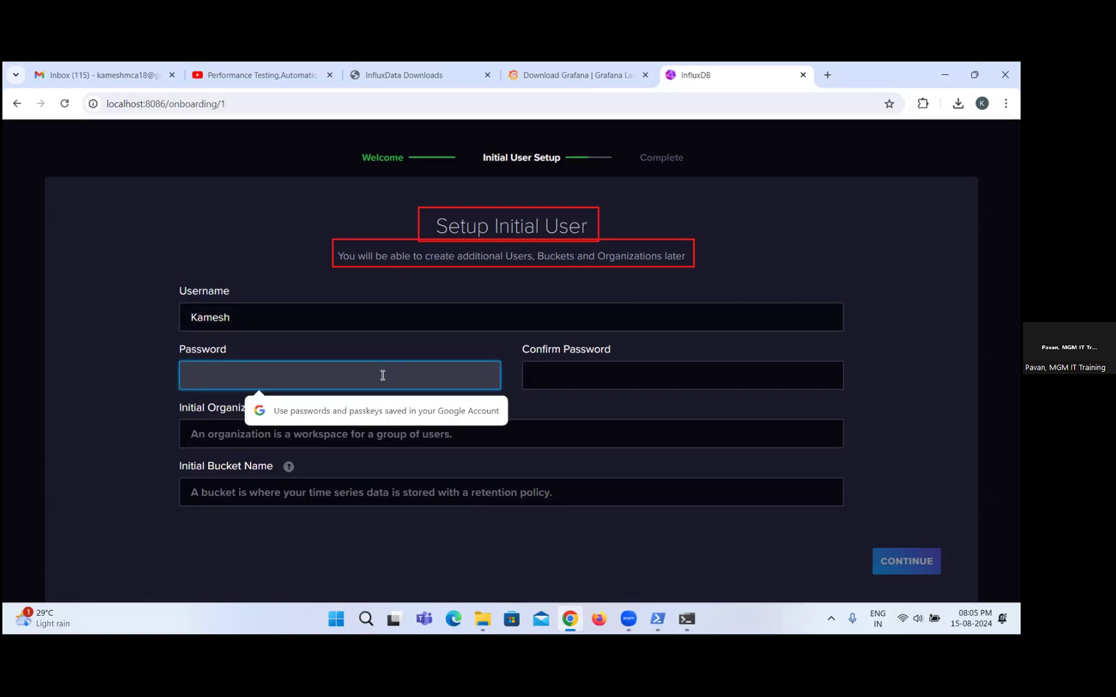
{"action": "type", "text": "•••••••••"}
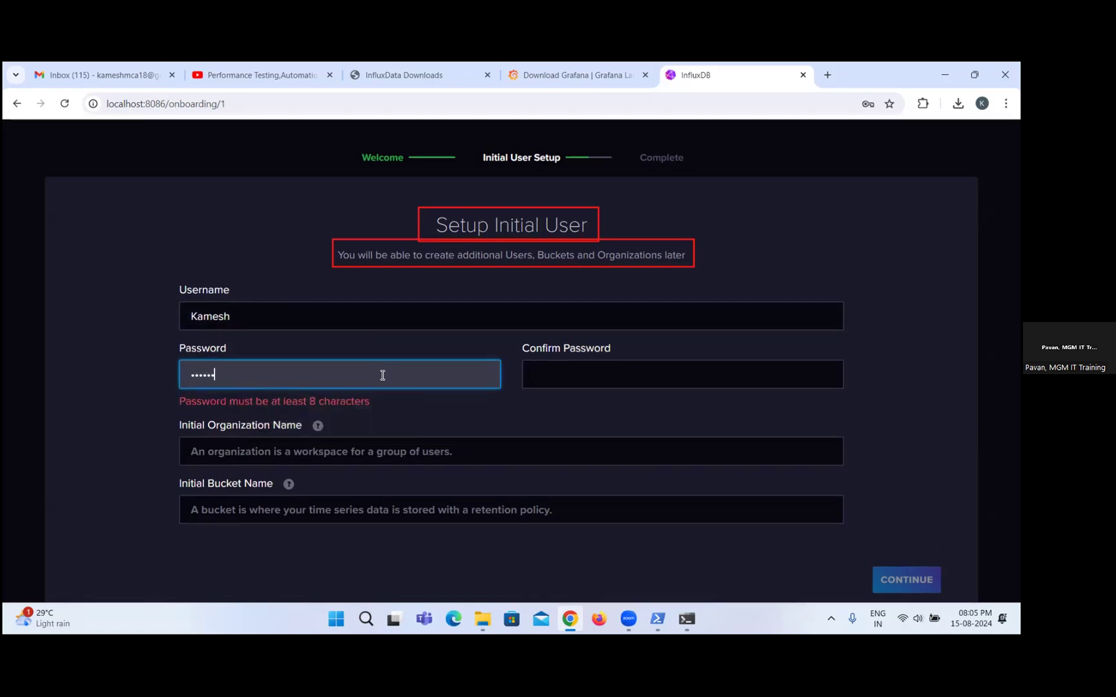
{"action": "left_click", "coordinate": [596, 380]}
{"action": "type", "text": "••••••"}
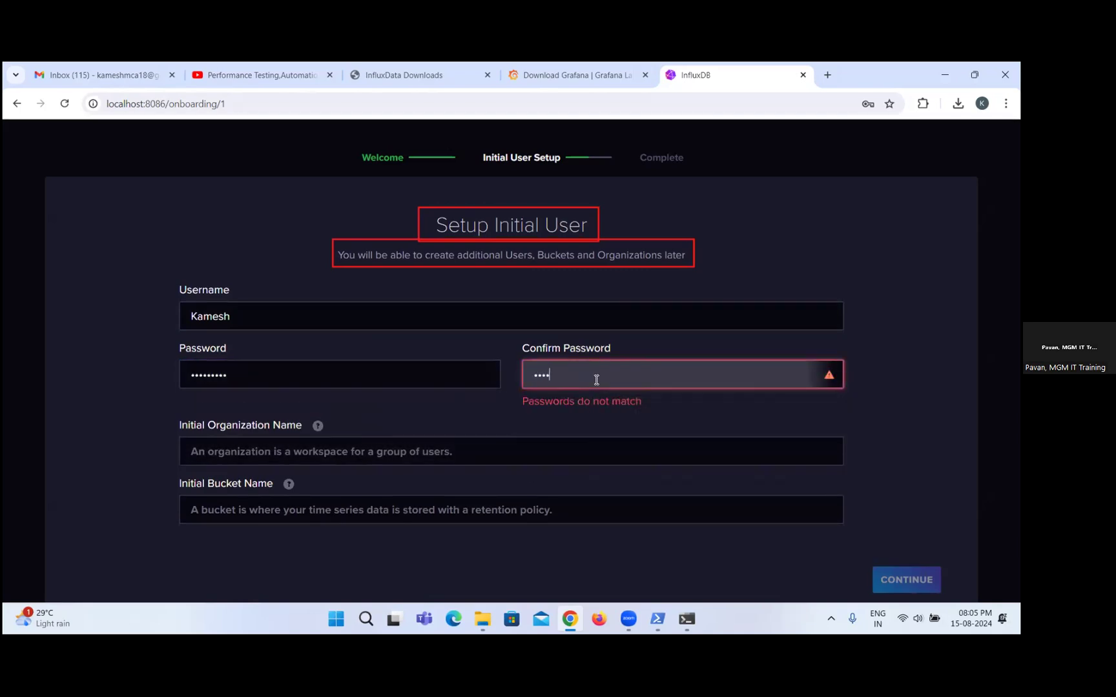
{"action": "type", "text": "•••"}
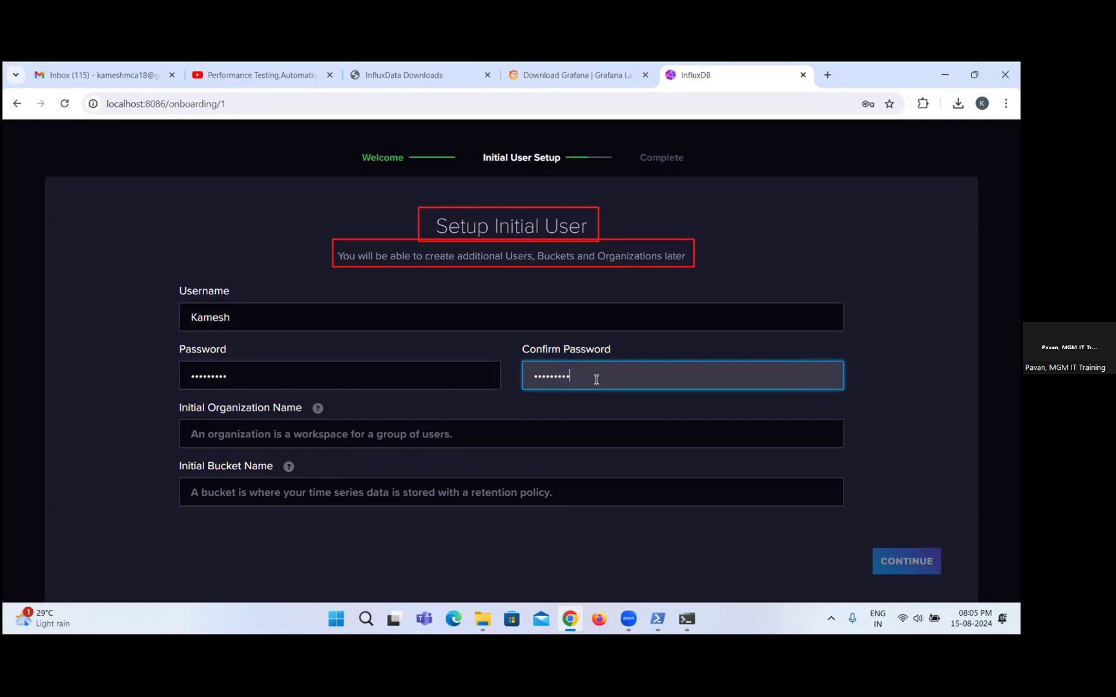
Set the initial organization name to MGM and the bucket name to webtoursbucket, then submit the initial user setup.
{"action": "left_click", "coordinate": [542, 432]}
{"action": "type", "text": "MGM"}
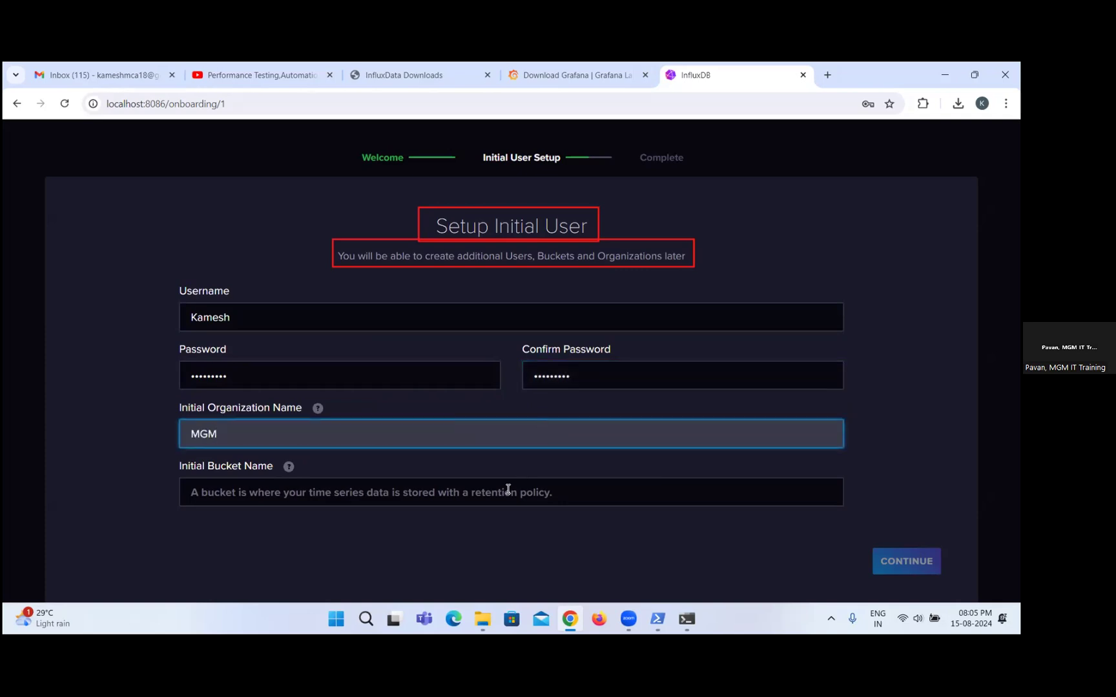
{"action": "left_click", "coordinate": [509, 489]}
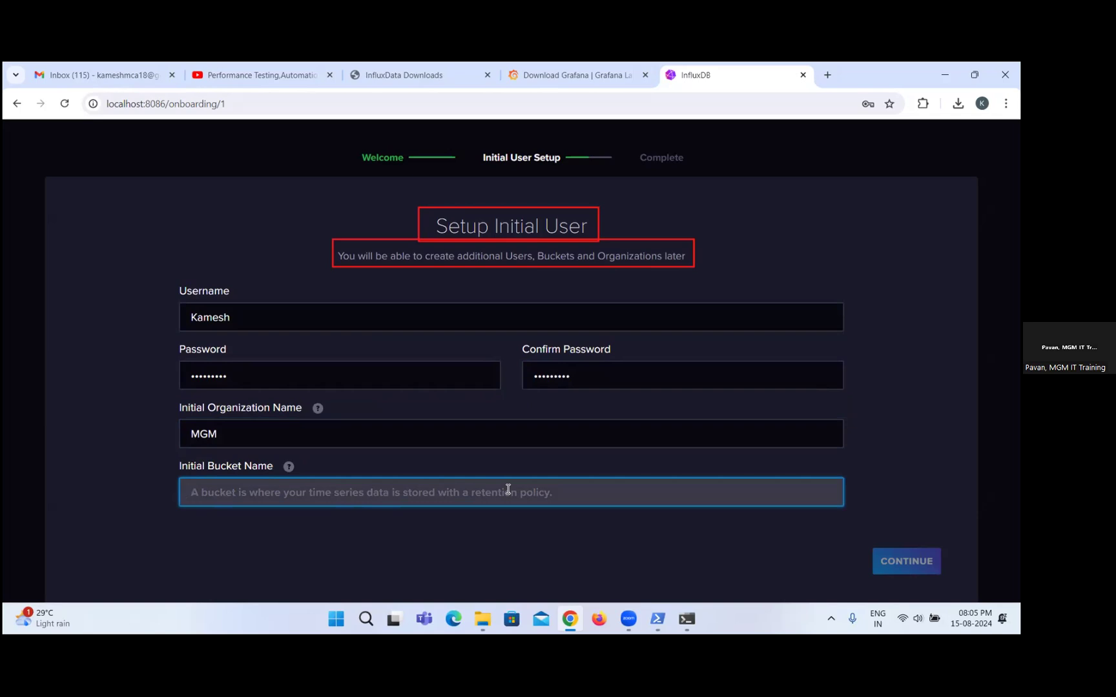
{"action": "type", "text": "web"}
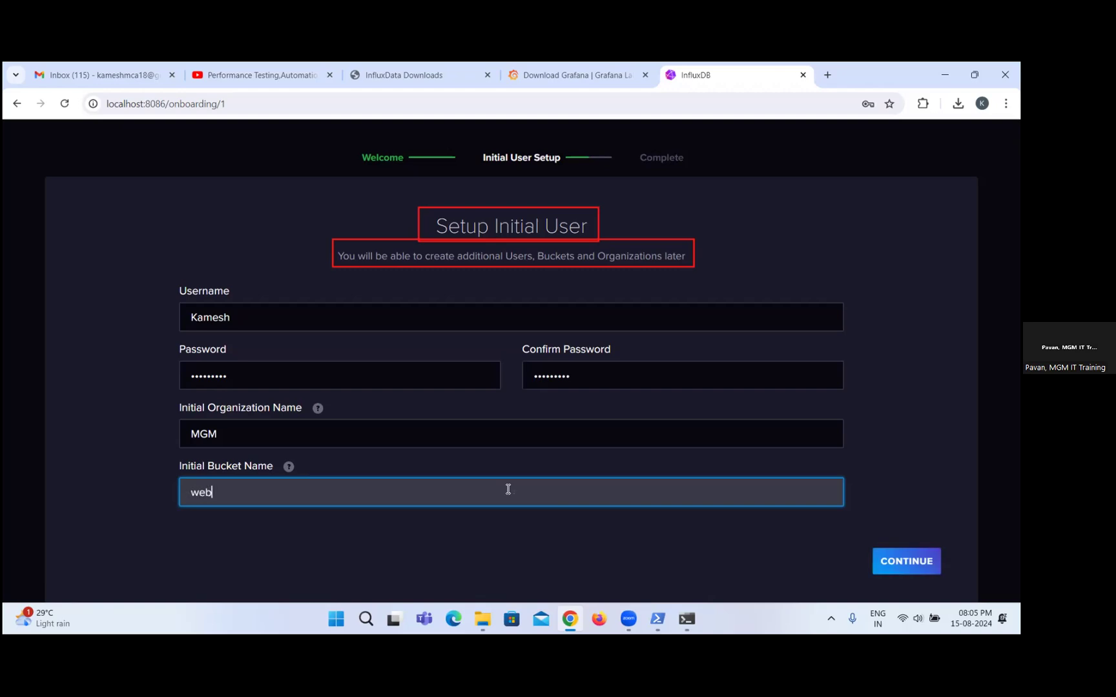
{"action": "type", "text": "tours"}
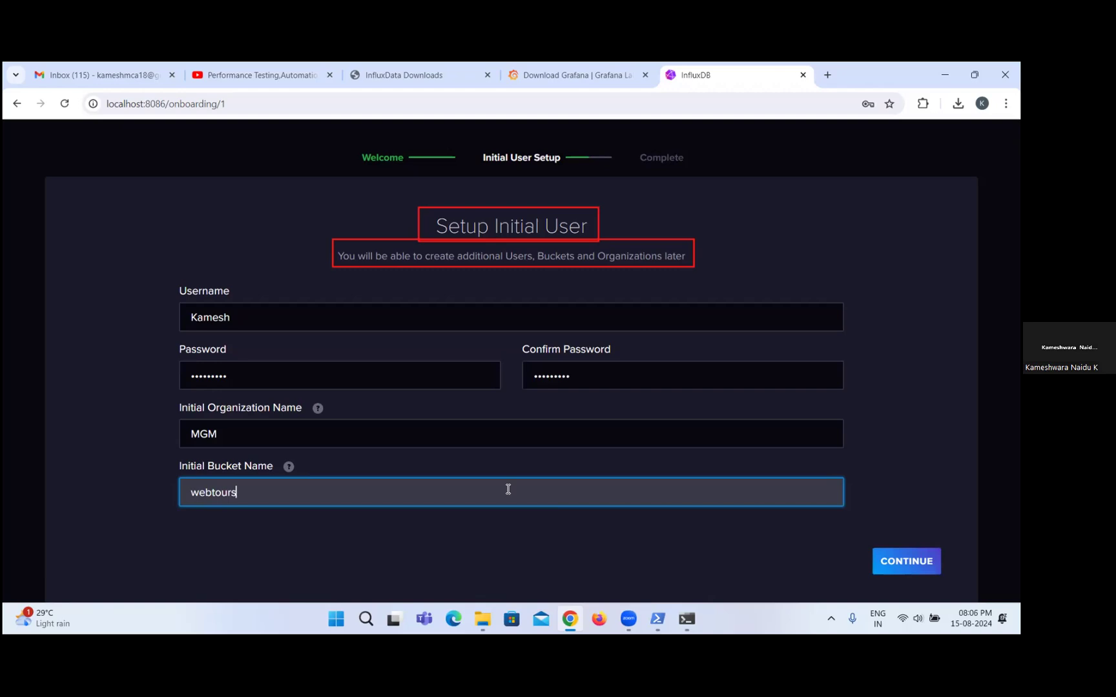
{"action": "type", "text": "bucket"}
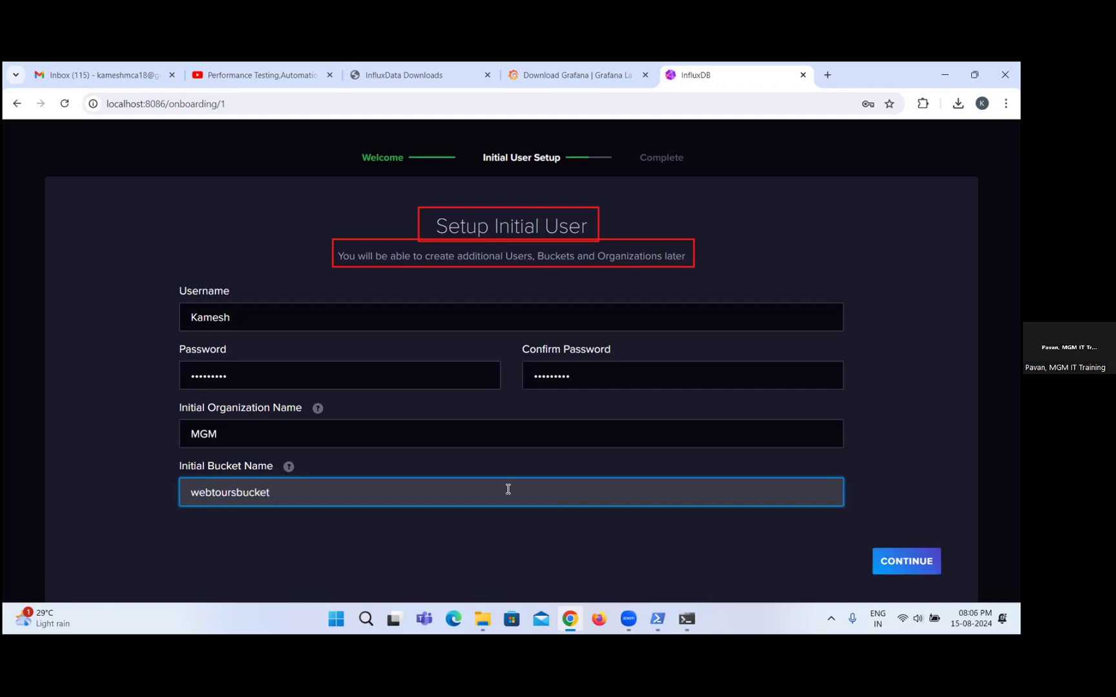
{"action": "left_click", "coordinate": [886, 568]}
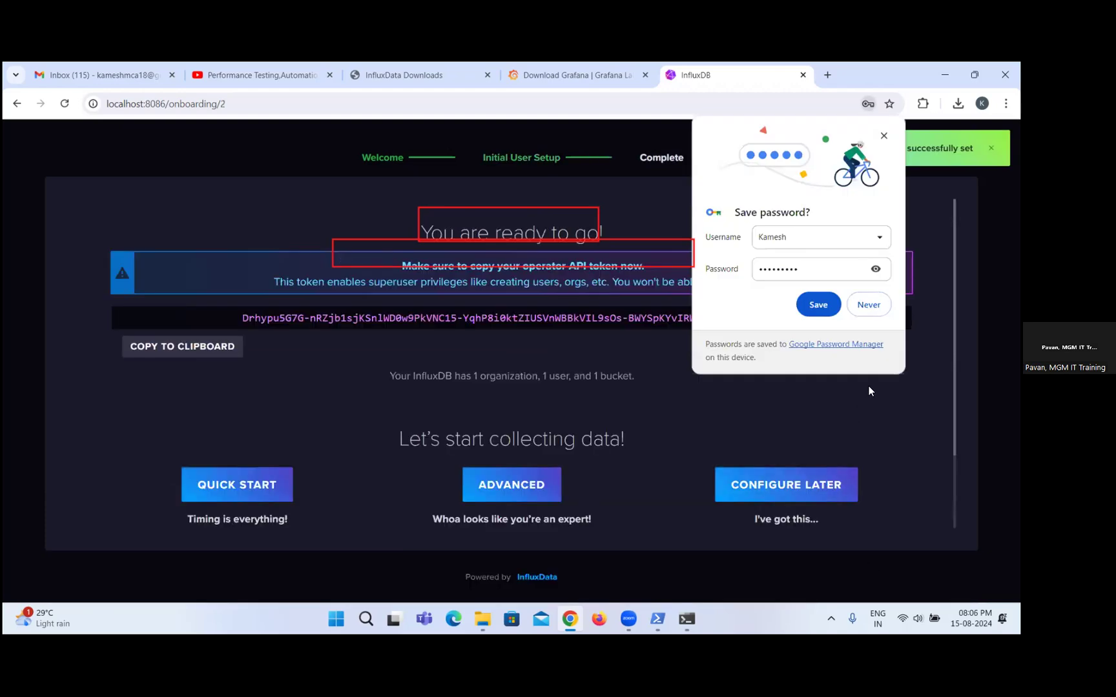
Decline saving the password in the browser and copy the operator API token to the clipboard.
{"action": "left_click", "coordinate": [868, 304]}
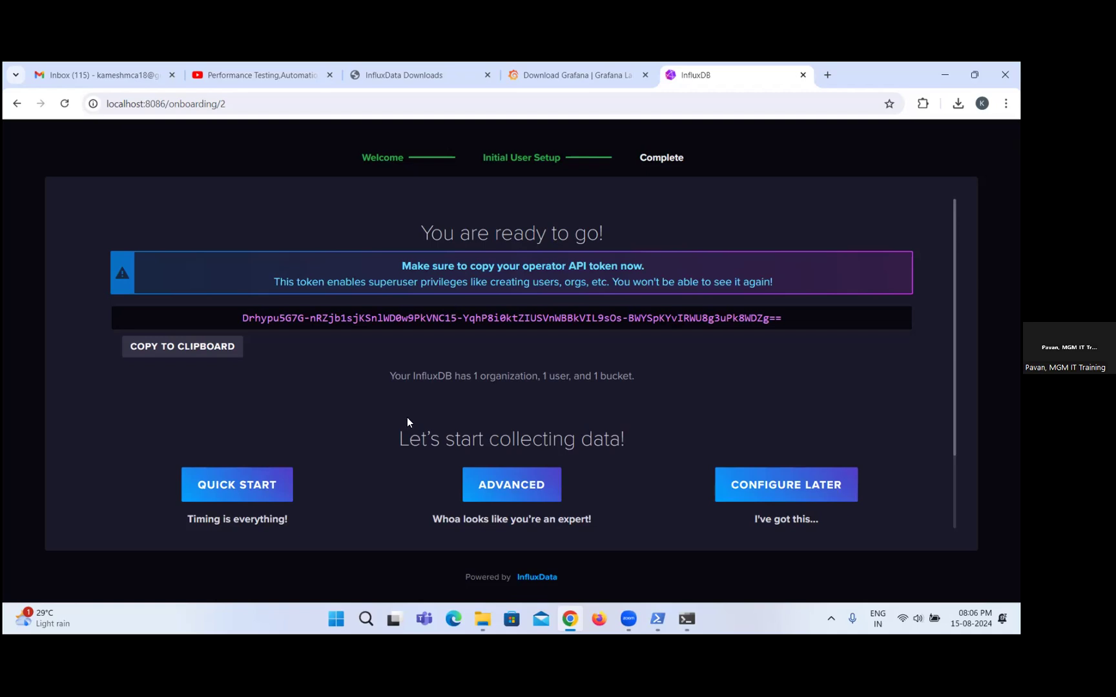
{"action": "left_click", "coordinate": [204, 348]}
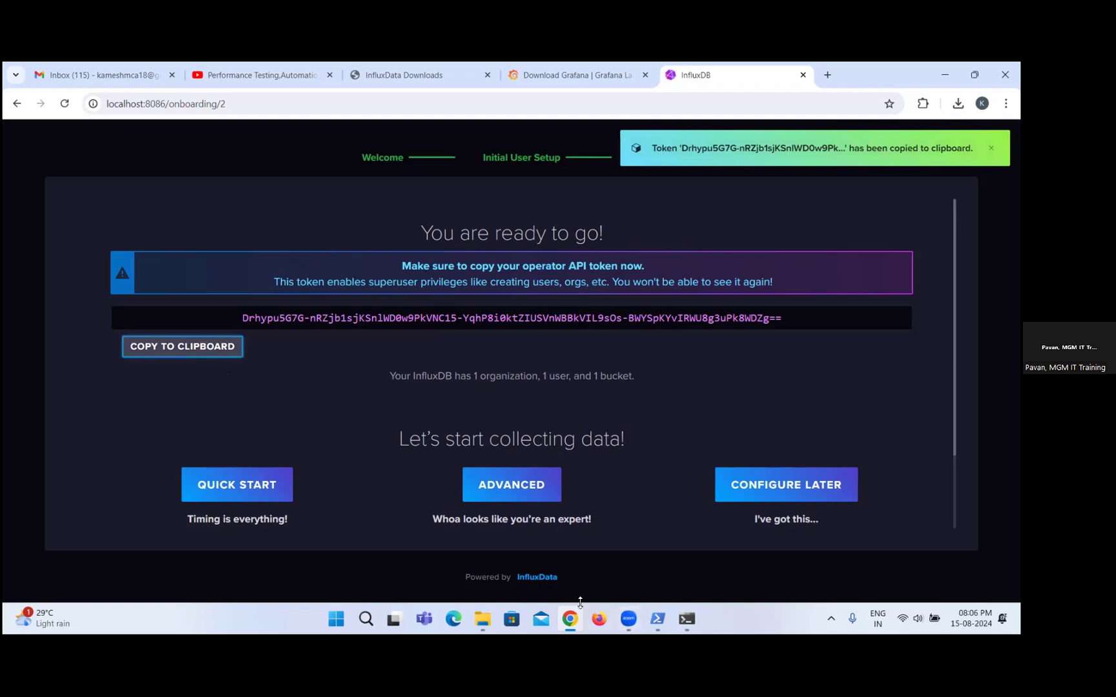
Launch Notepad++ from the Windows Run dialog and create a new empty document.
{"action": "key", "text": "super+r"}
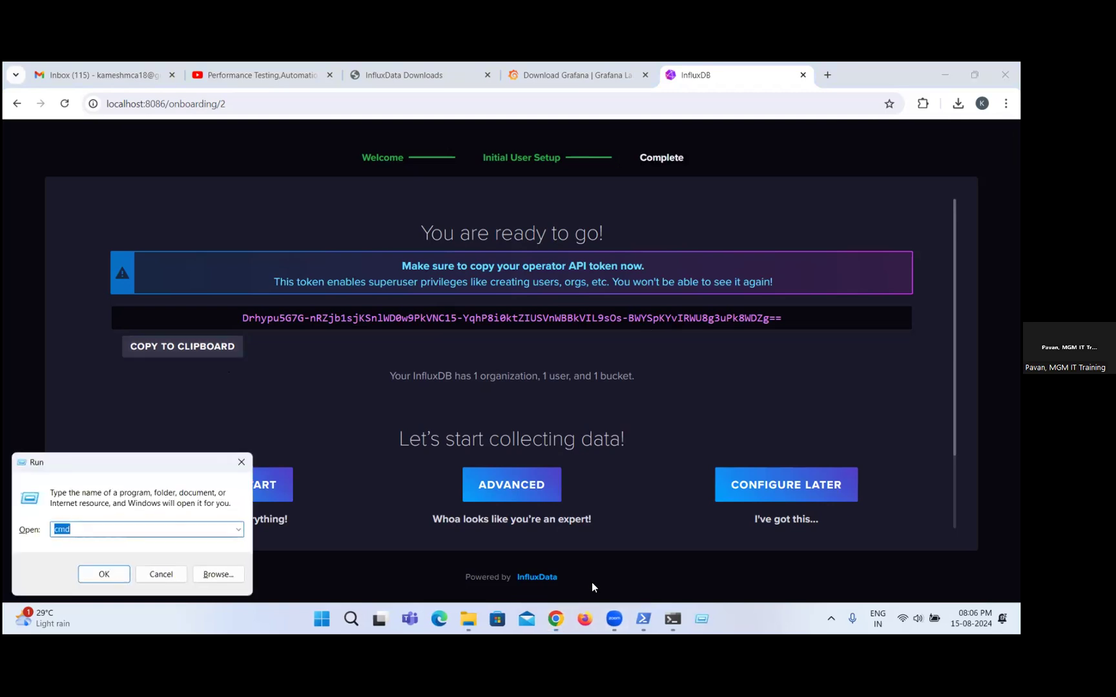
{"action": "type", "text": "no"}
{"action": "key", "text": "Down"}
{"action": "key", "text": "Down"}
{"action": "key", "text": "Return"}
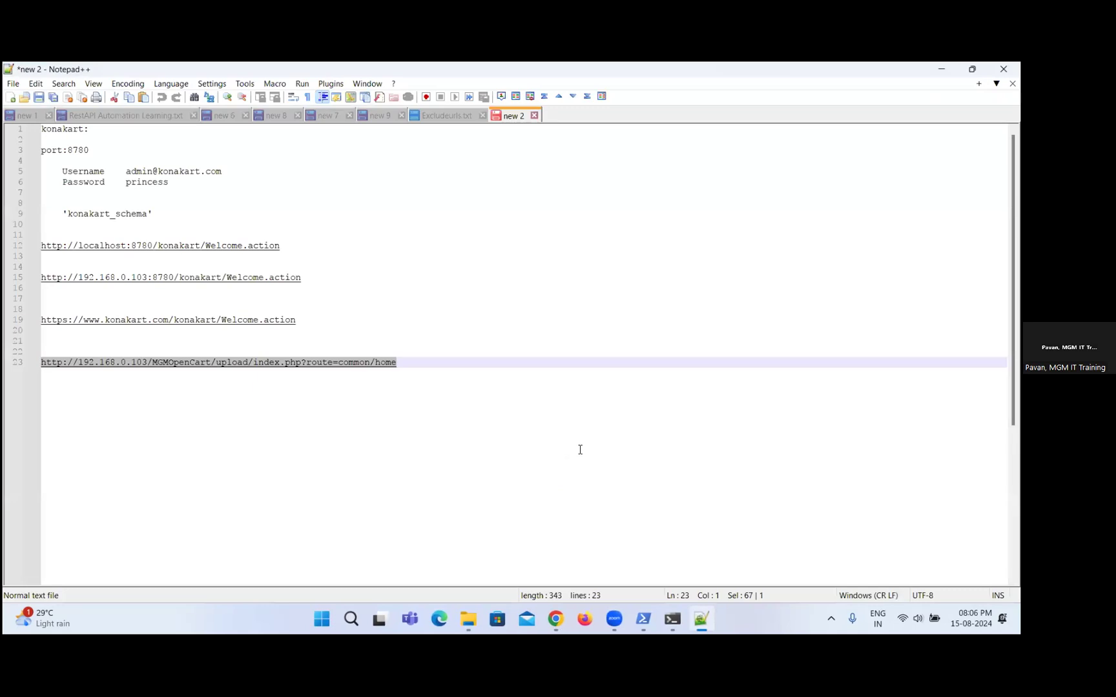
{"action": "key", "text": "ctrl+n"}
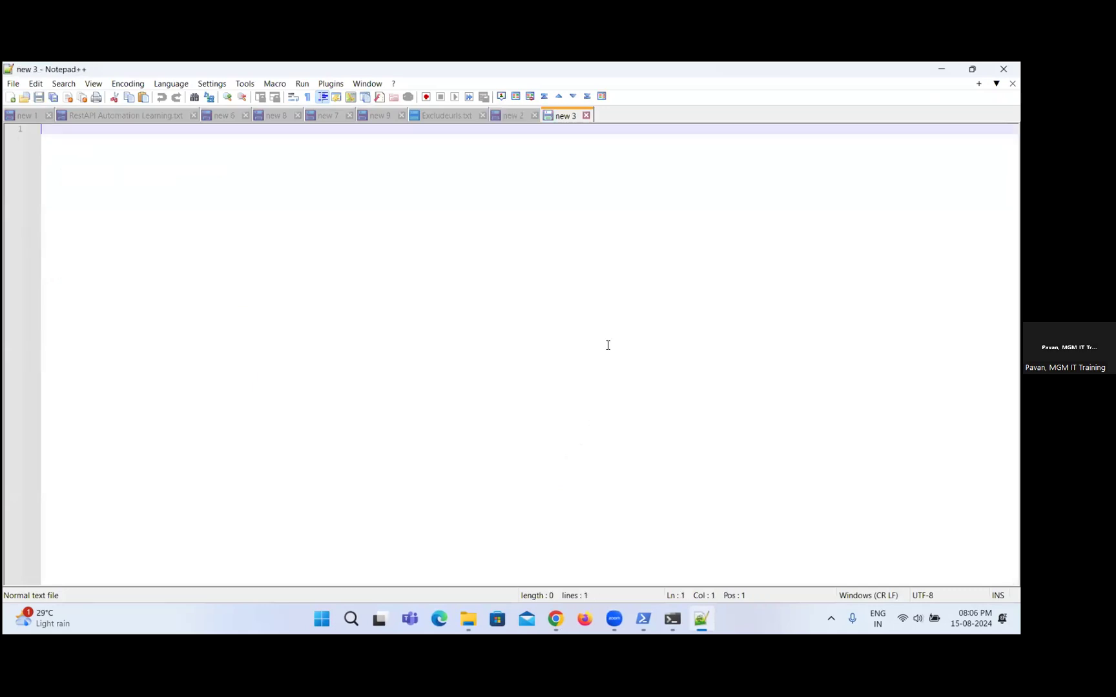
Write the heading line "influxndb api token" in the new document and start a second line.
{"action": "type", "text": "influxndb"}
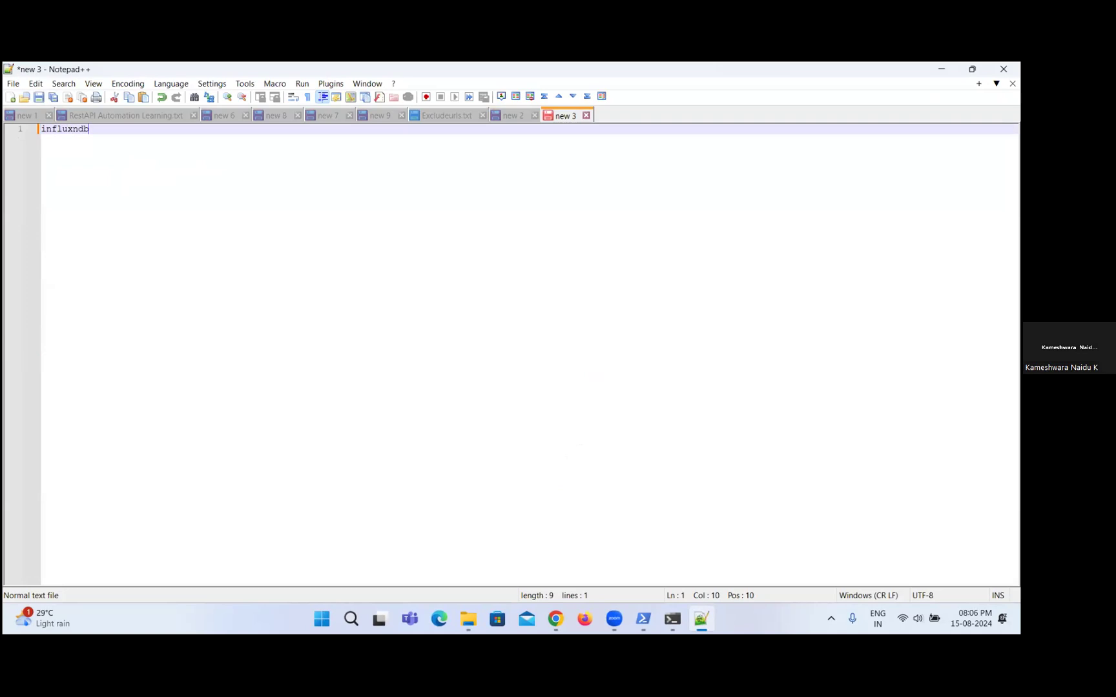
{"action": "type", "text": " api"}
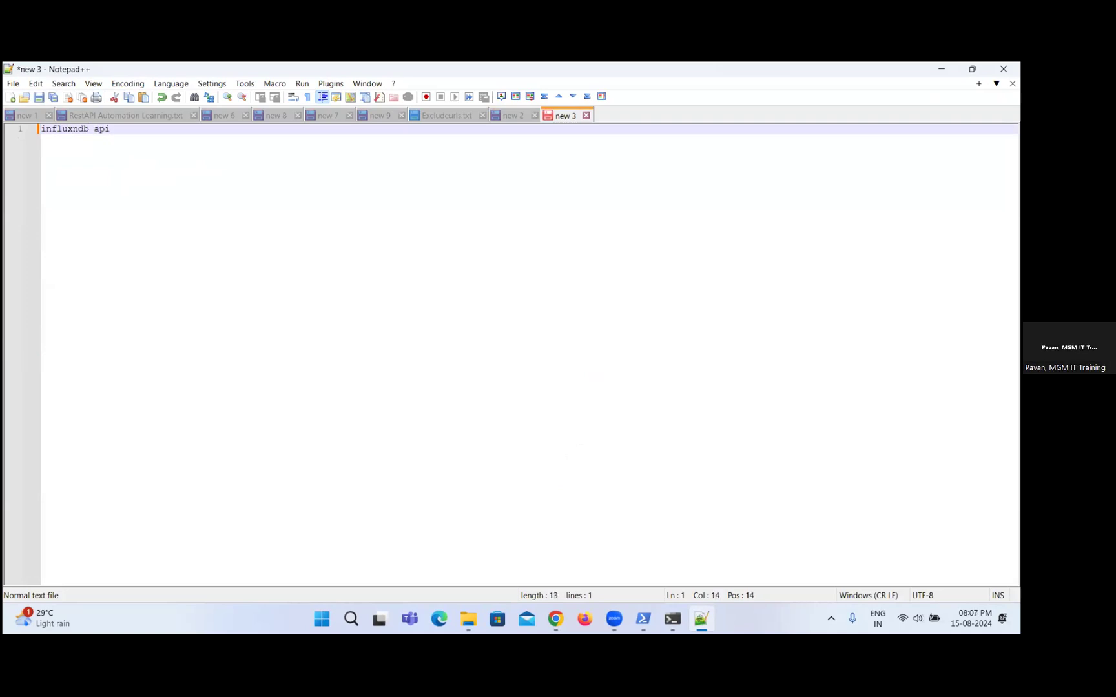
{"action": "type", "text": "token"}
{"action": "key", "text": "Return"}
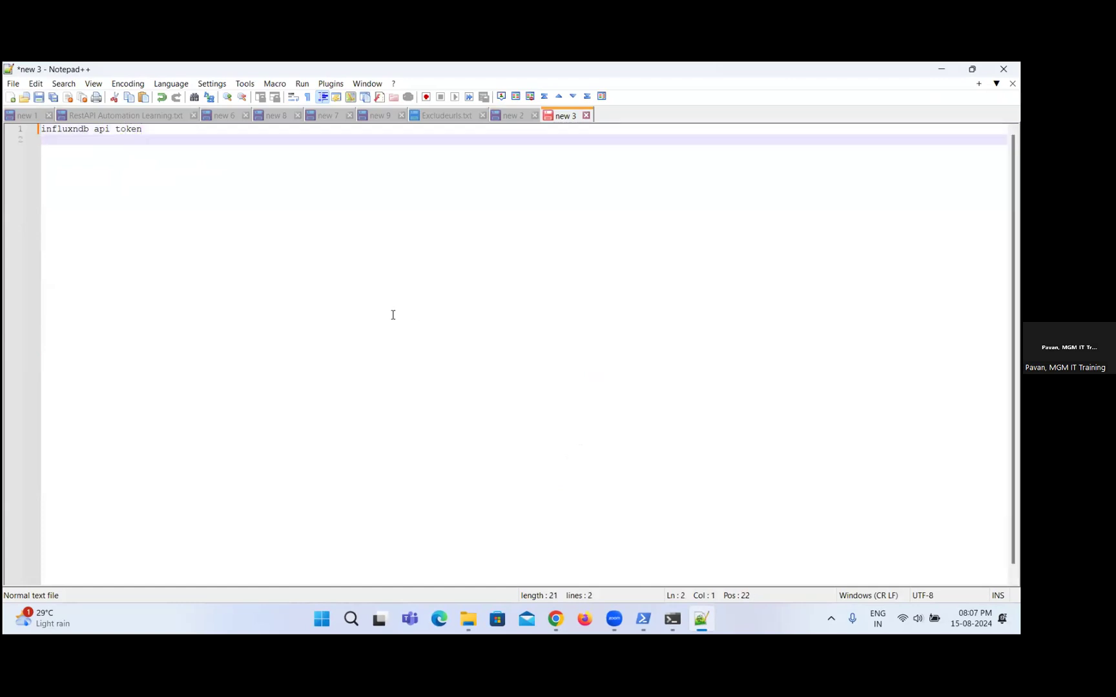
Insert the version number 2.7 before "api" in the heading line.
{"action": "left_click", "coordinate": [93, 130]}
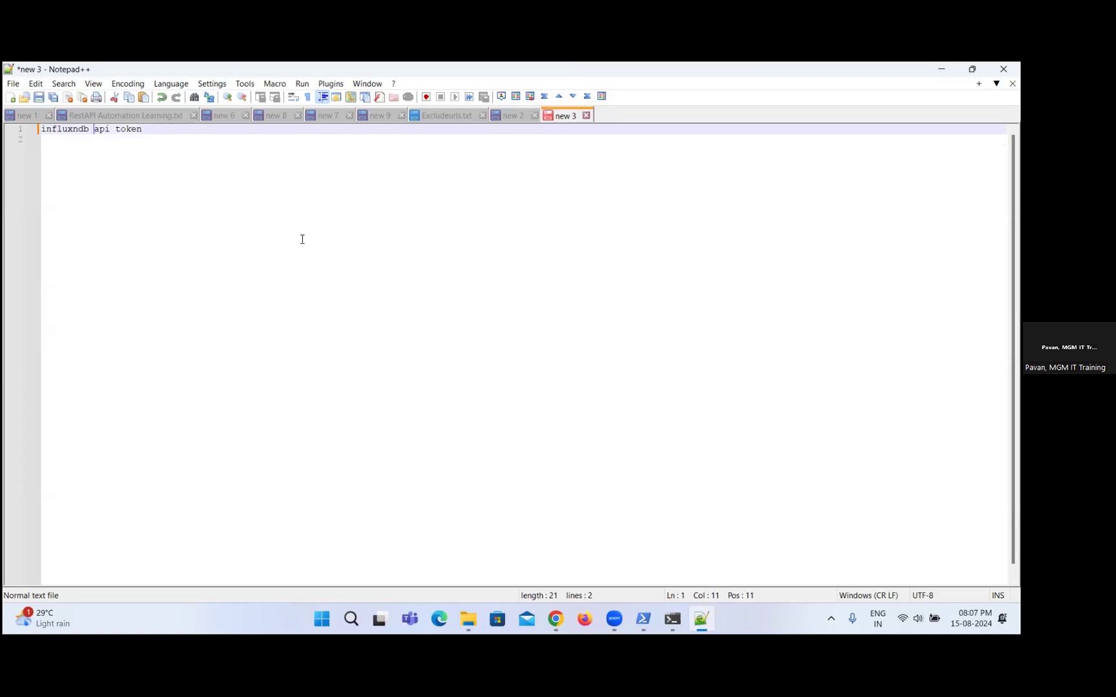
{"action": "type", "text": "2.7"}
{"action": "left_click", "coordinate": [78, 129]}
{"action": "key", "text": "BackSpace"}
{"action": "key", "text": "Right"}
{"action": "key", "text": "Right"}
{"action": "key", "text": "Right"}
{"action": "key", "text": "Right"}
{"action": "key", "text": "Right"}
{"action": "key", "text": "Right"}
{"action": "key", "text": "Right"}
{"action": "key", "text": "Right"}
{"action": "key", "text": "Right"}
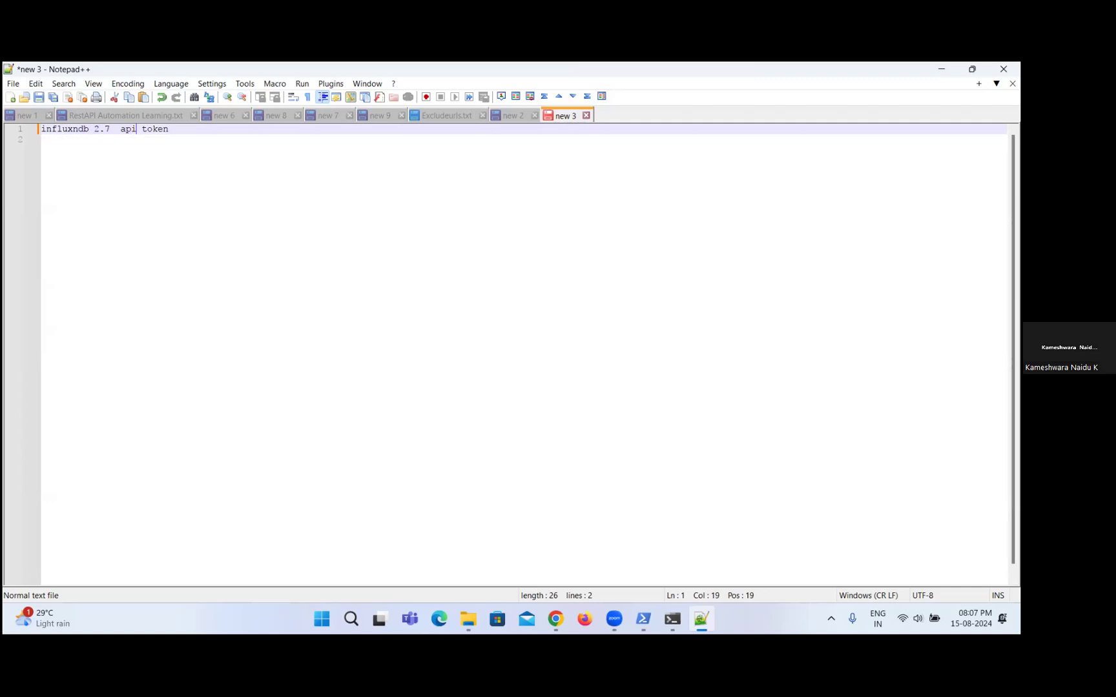
Change "api" to "API" in the heading line and paste the copied API token on the second line.
{"action": "key", "text": "BackSpace"}
{"action": "key", "text": "BackSpace"}
{"action": "key", "text": "BackSpace"}
{"action": "type", "text": "API"}
{"action": "left_click", "coordinate": [227, 141]}
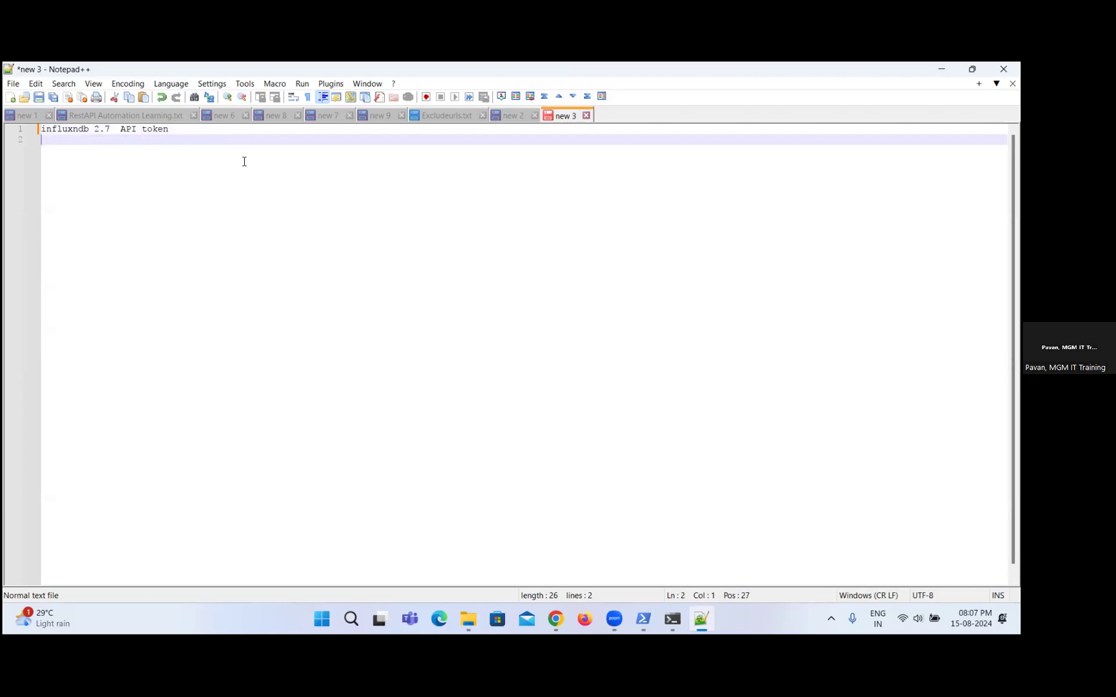
{"action": "key", "text": "ctrl+v"}
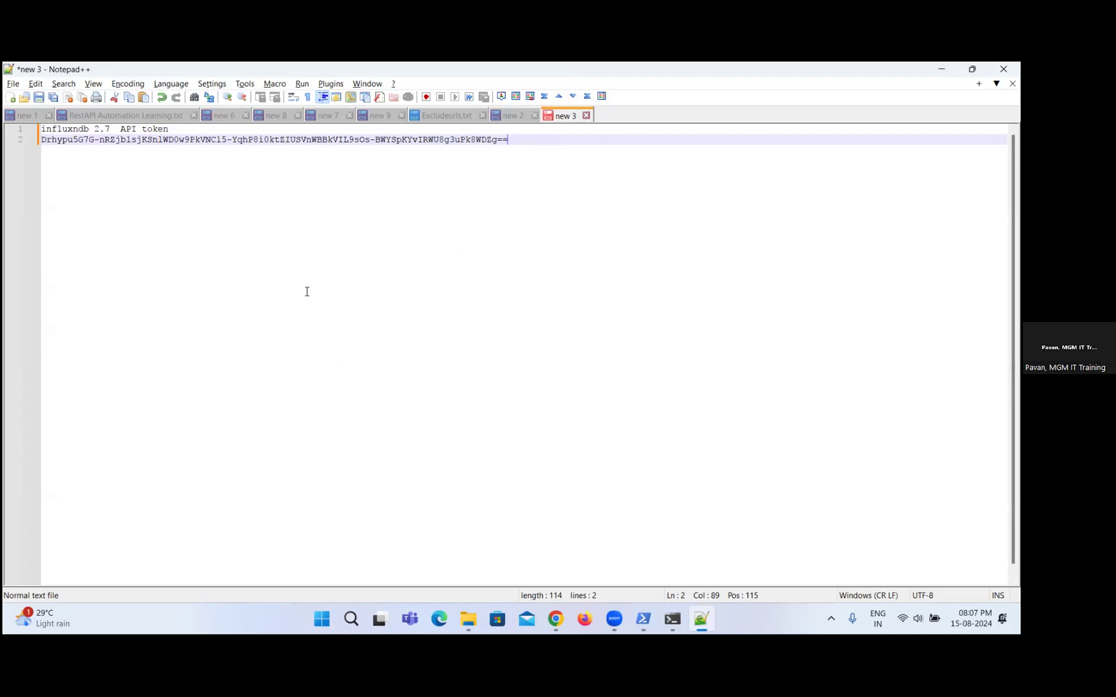
Switch to the InfluxDB onboarding page in Chrome, choose the quick start option and look over the Get Started page.
{"action": "key", "text": "alt+Tab"}
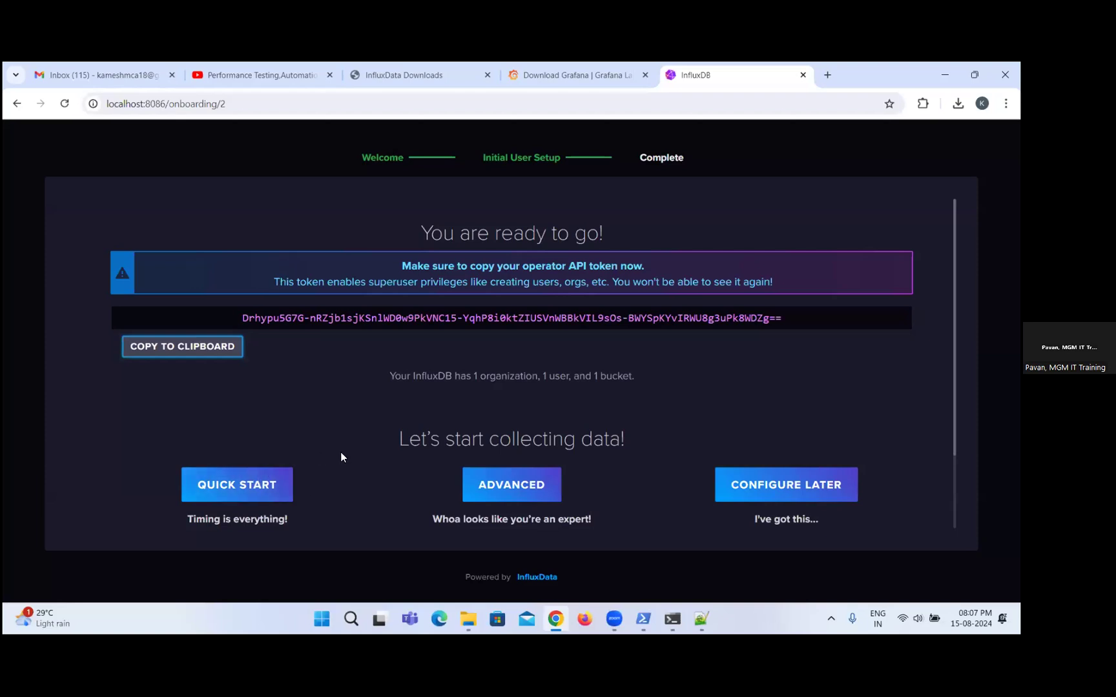
{"action": "left_click", "coordinate": [255, 498]}
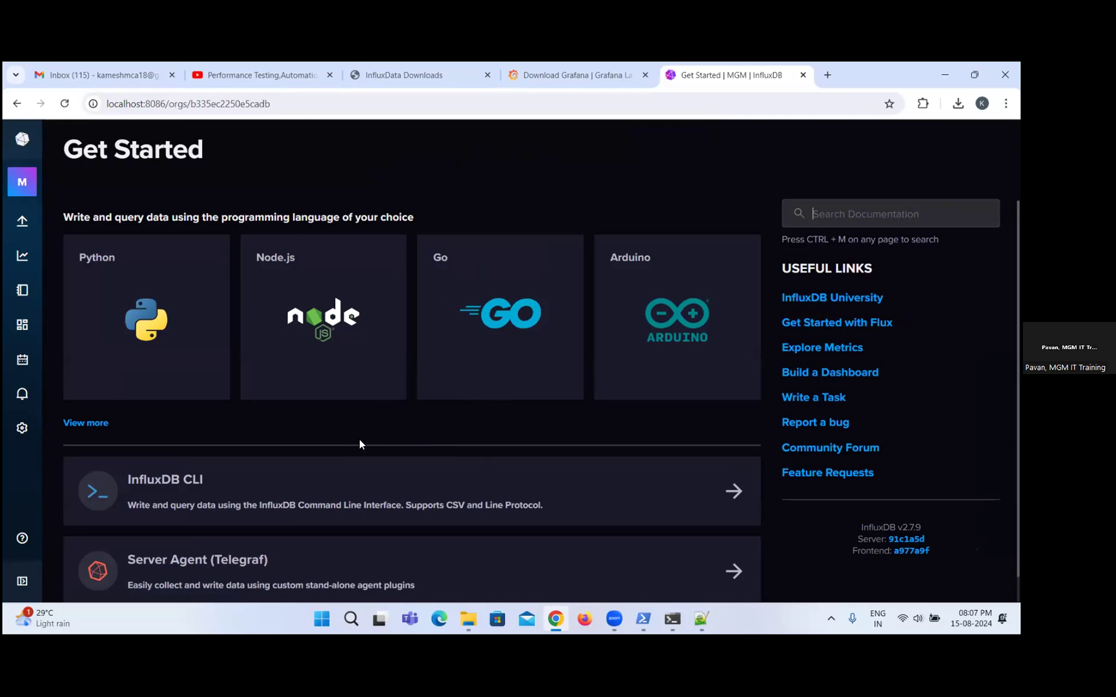
{"action": "scroll", "coordinate": [360, 442], "scroll_direction": "down", "scroll_amount": 1}
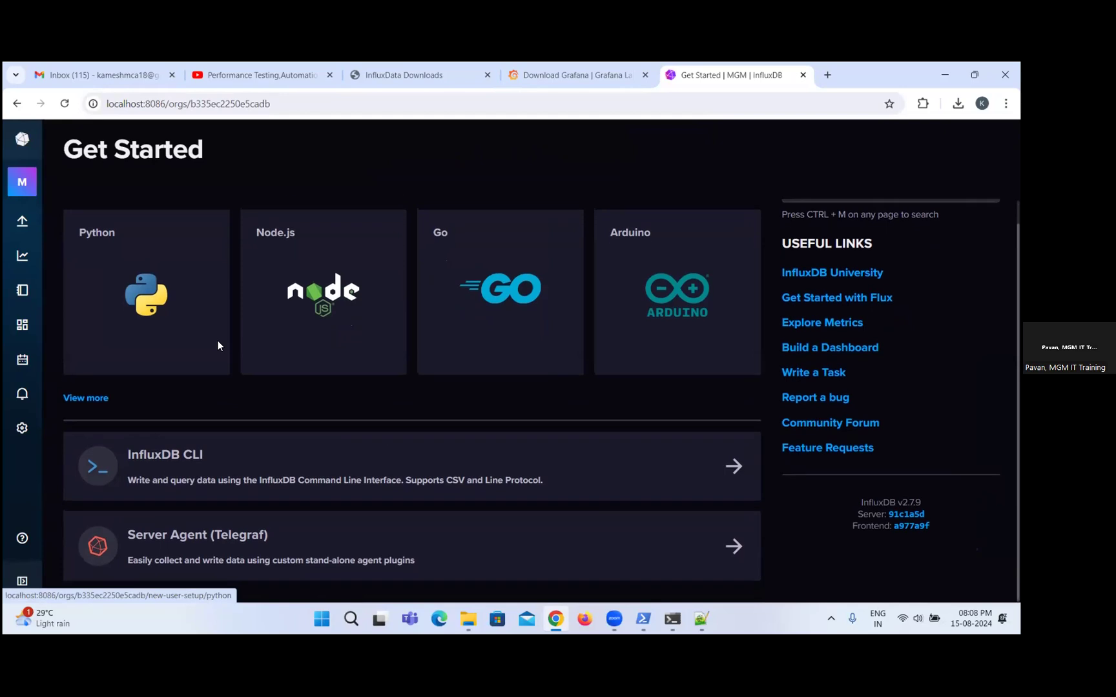
{"action": "scroll", "coordinate": [219, 343], "scroll_direction": "up", "scroll_amount": 1}
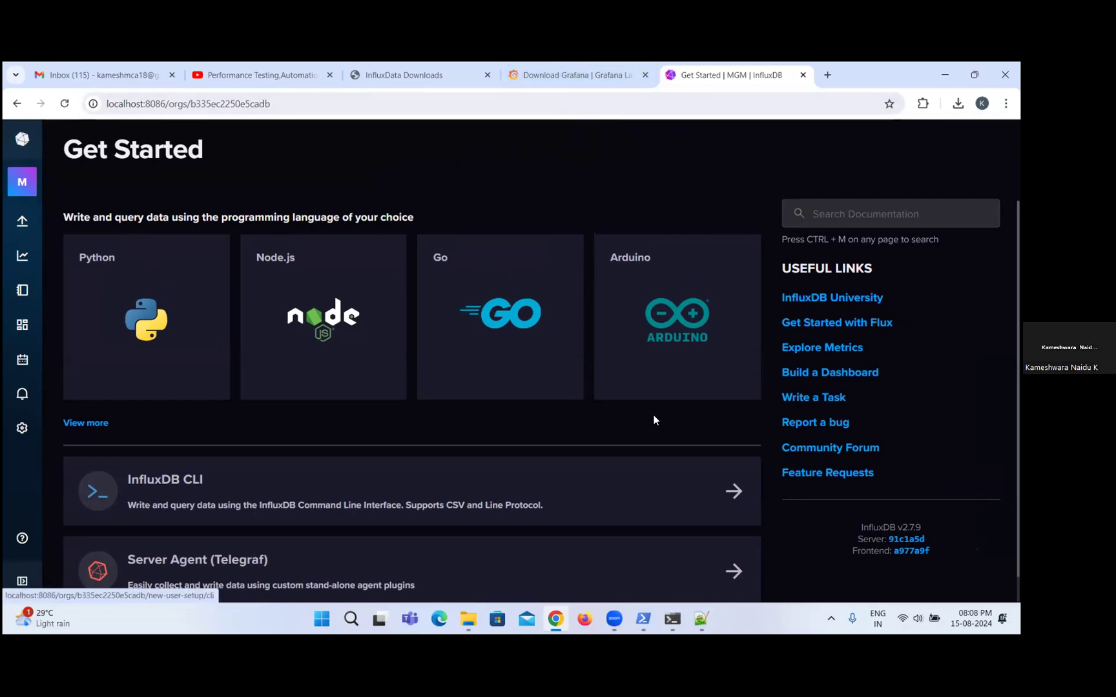
Run grafana-enterprise-11.1.4.windows-amd64.msi from the Downloads folder in File Explorer, allowing it past the SmartScreen block.
{"action": "key", "text": "super+e"}
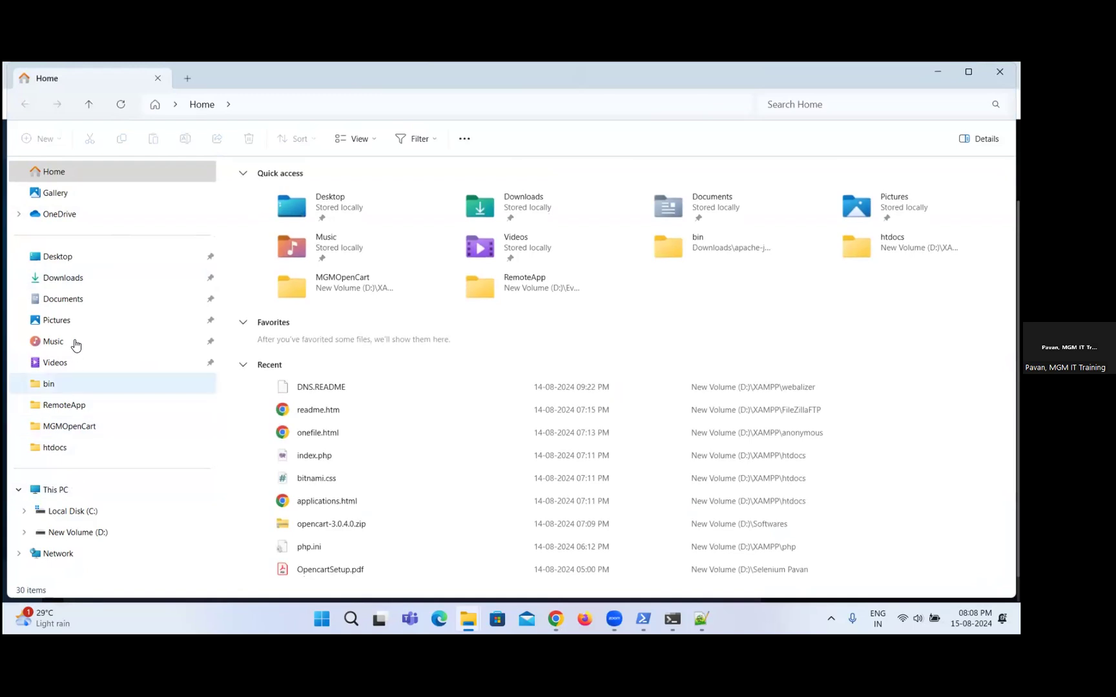
{"action": "left_click", "coordinate": [77, 279]}
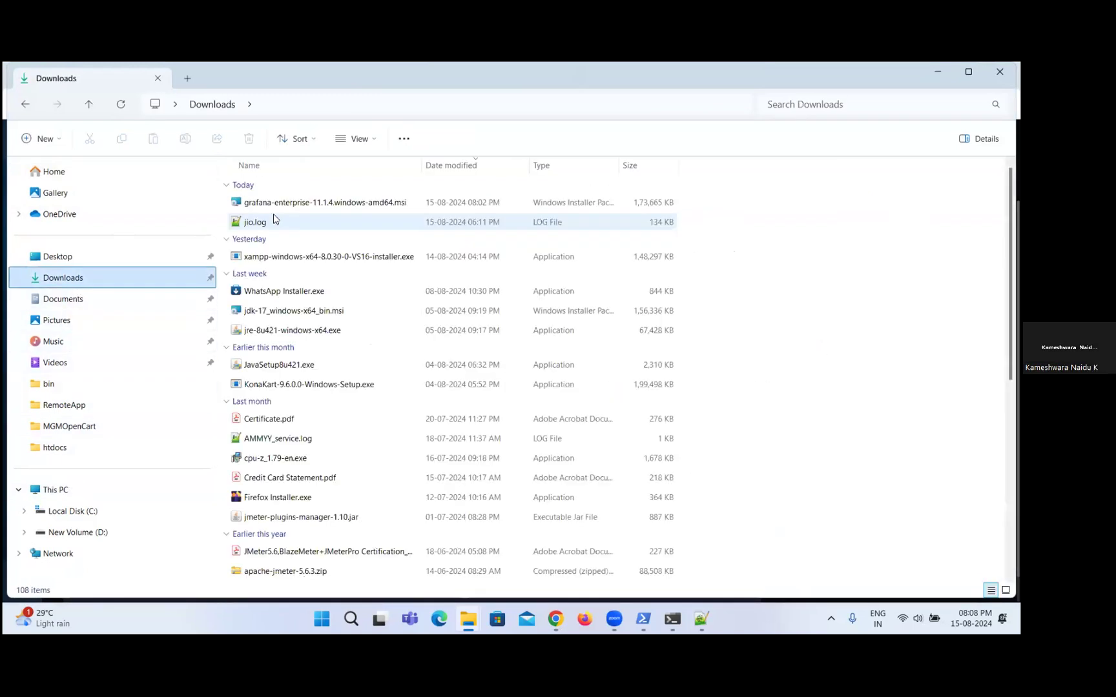
{"action": "double_click", "coordinate": [334, 207]}
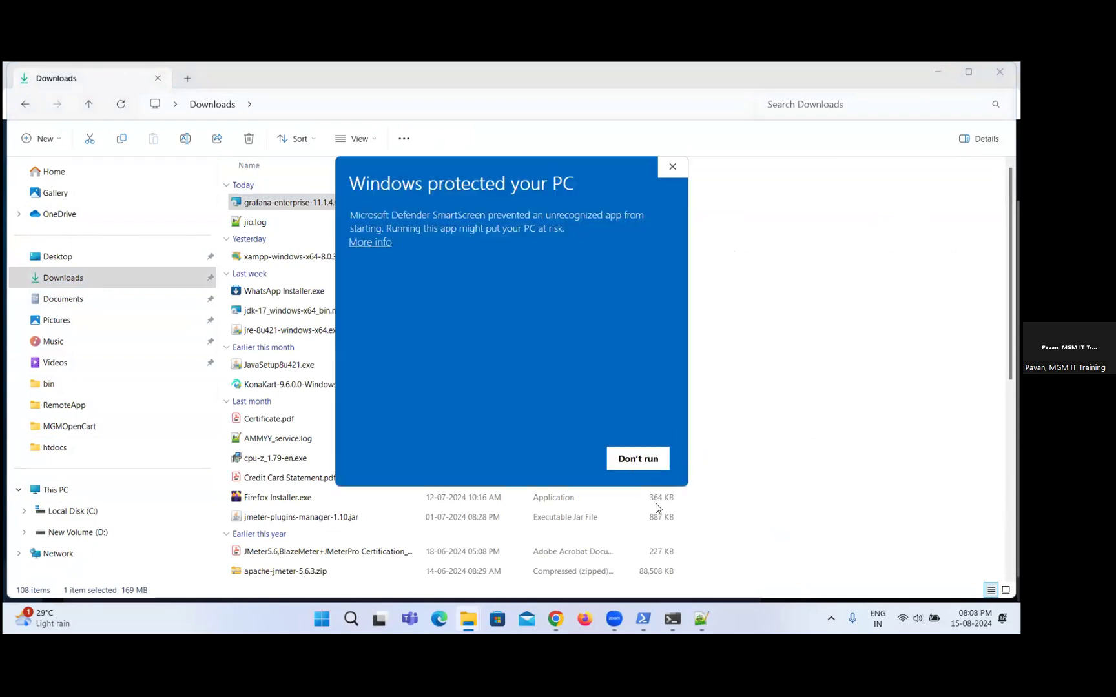
{"action": "left_click", "coordinate": [370, 242]}
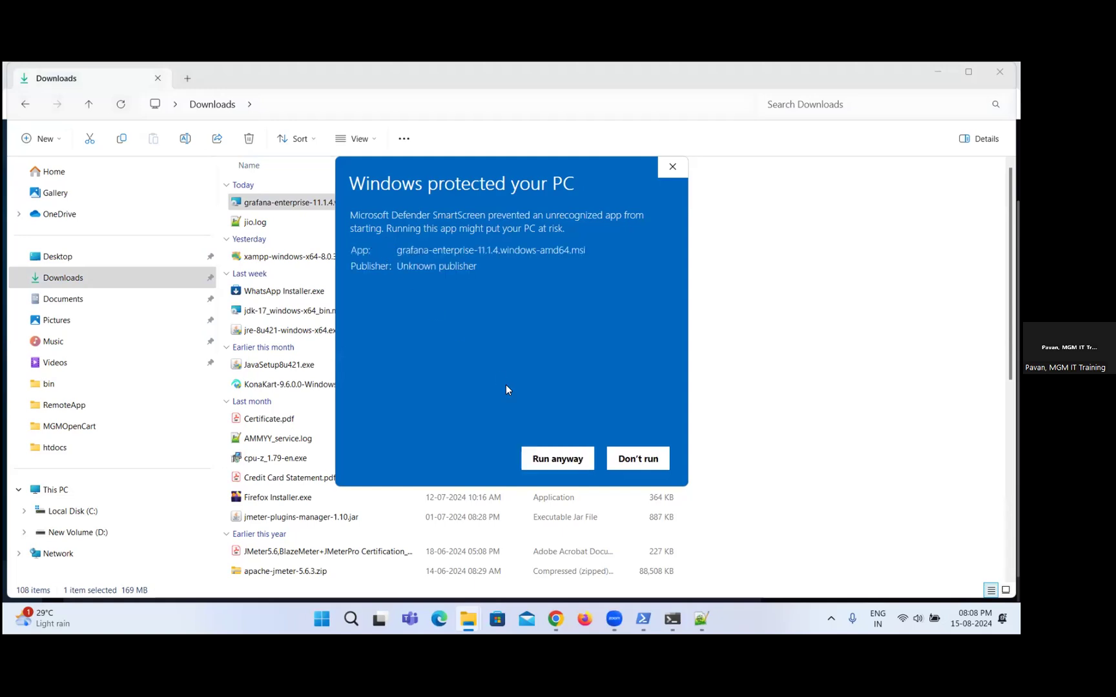
{"action": "left_click", "coordinate": [556, 459]}
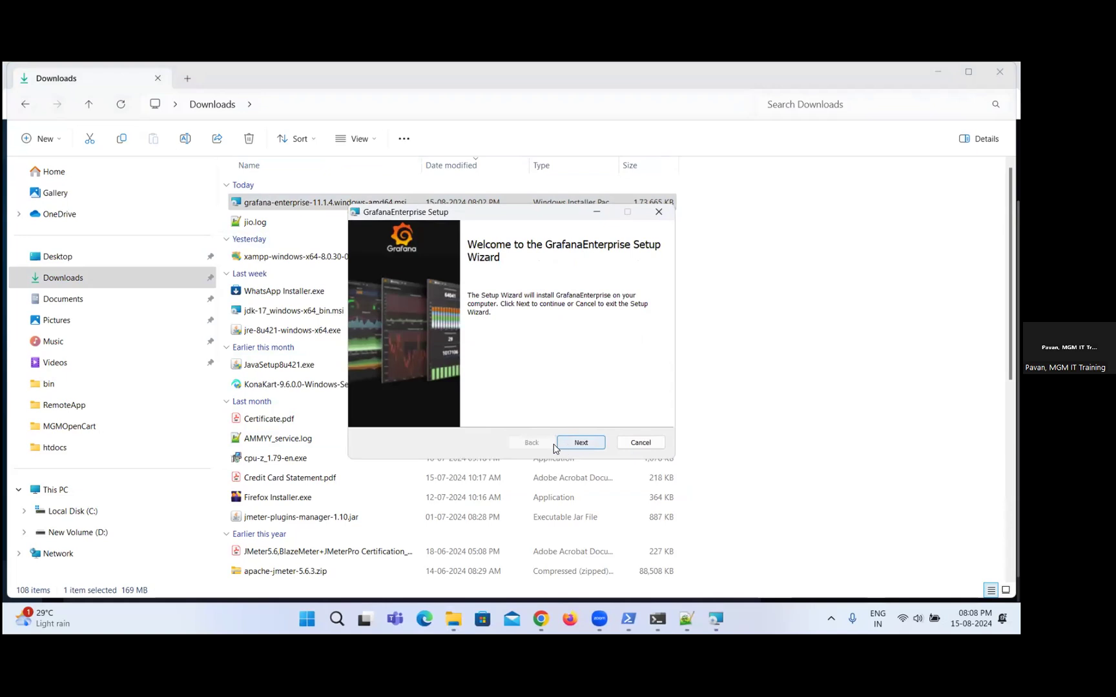
Accept the Grafana license agreement and install GrafanaEnterprise with the default features and location, then finish the setup wizard.
{"action": "left_click", "coordinate": [578, 444]}
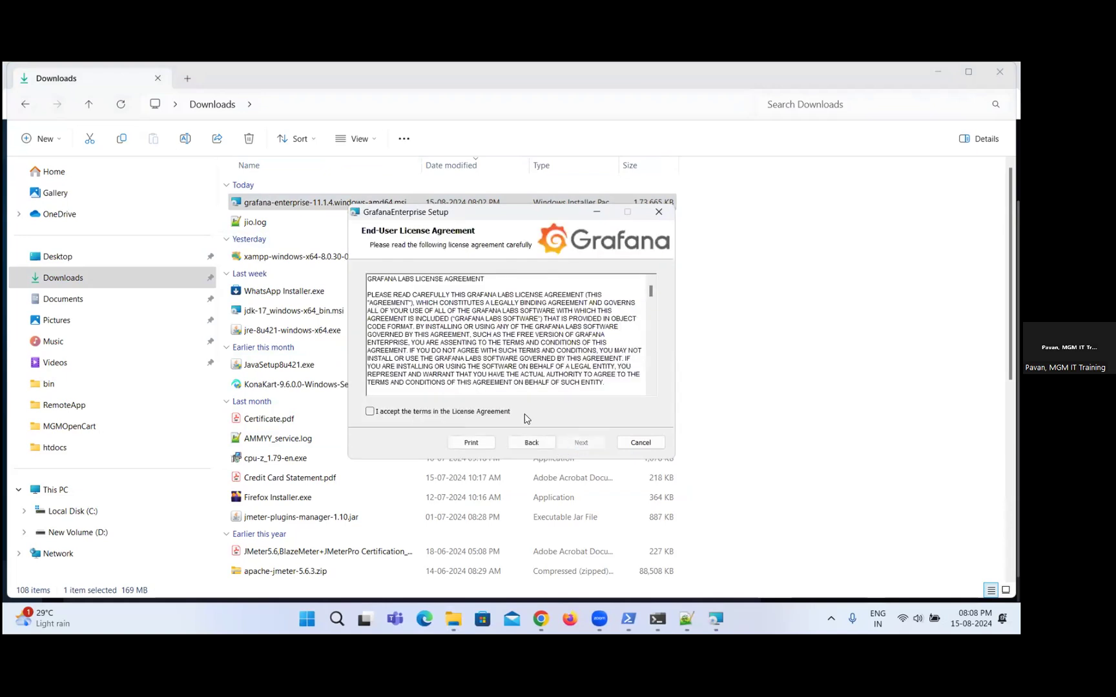
{"action": "left_click", "coordinate": [370, 412]}
{"action": "left_click", "coordinate": [589, 442]}
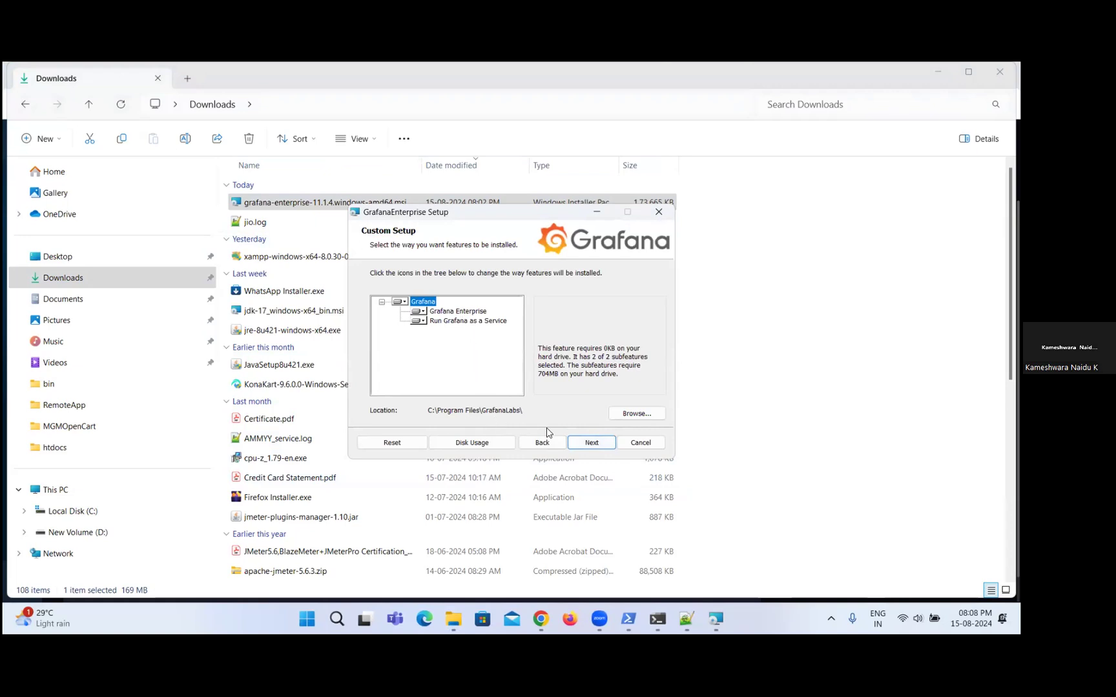
{"action": "left_click", "coordinate": [591, 443]}
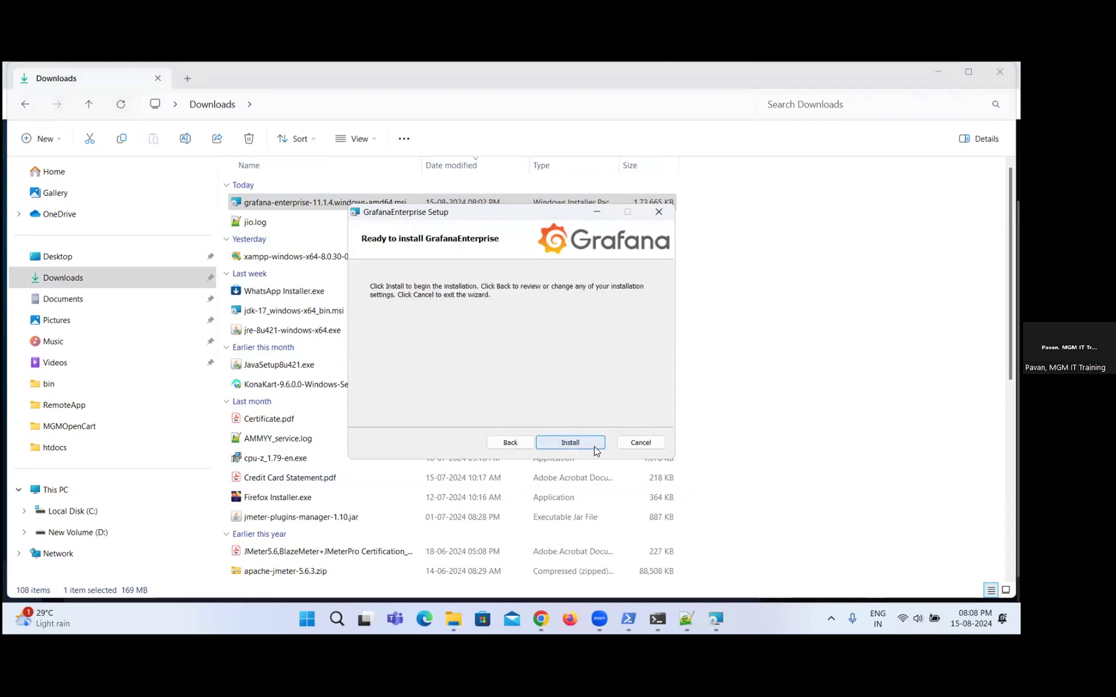
{"action": "left_click", "coordinate": [594, 444]}
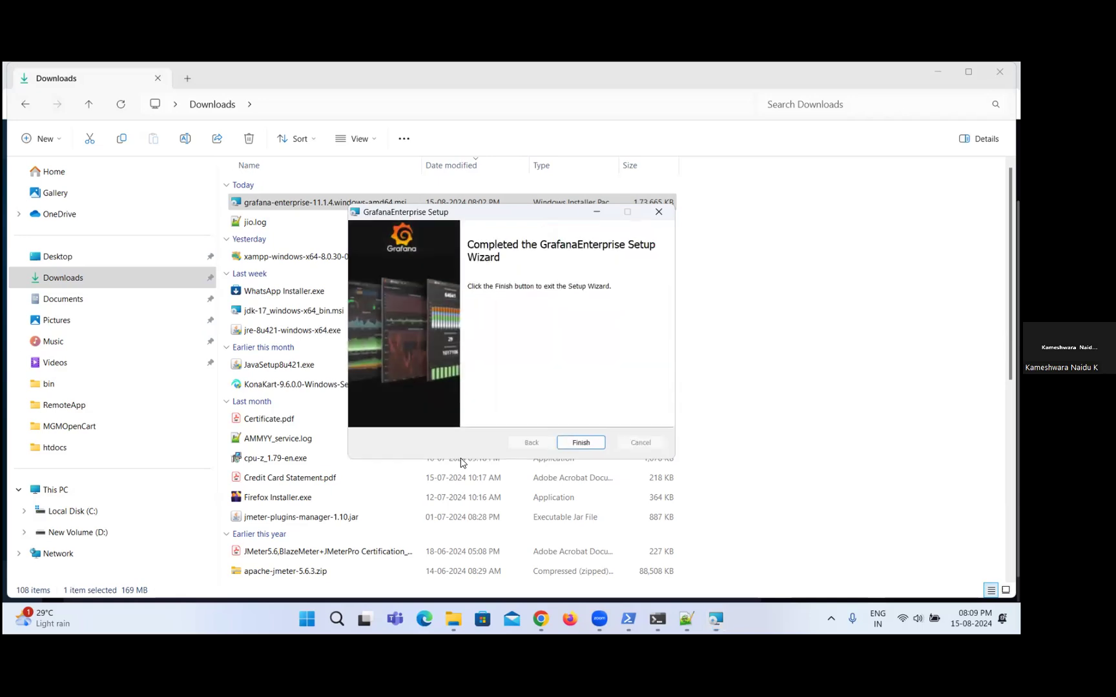
{"action": "left_click", "coordinate": [569, 446]}
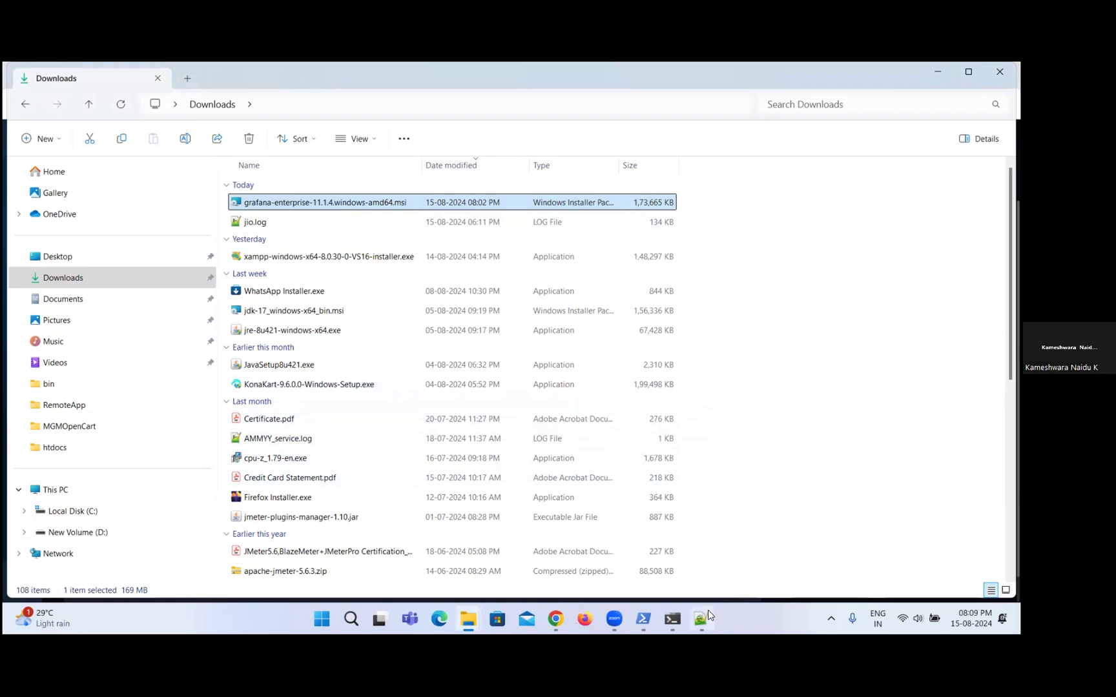
Switch to Chrome and open localhost:3000 in a new browser tab.
{"action": "mouse_move", "coordinate": [702, 616]}
{"action": "mouse_move", "coordinate": [563, 629]}
{"action": "left_click", "coordinate": [566, 563]}
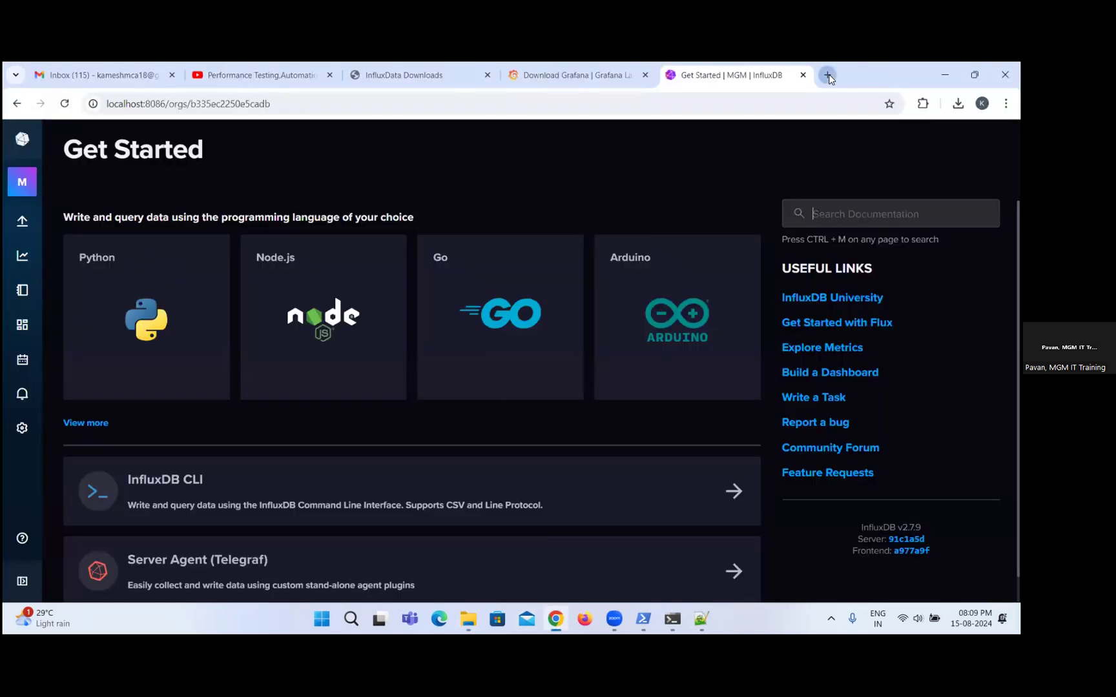
{"action": "left_click", "coordinate": [827, 76]}
{"action": "type", "text": "local"}
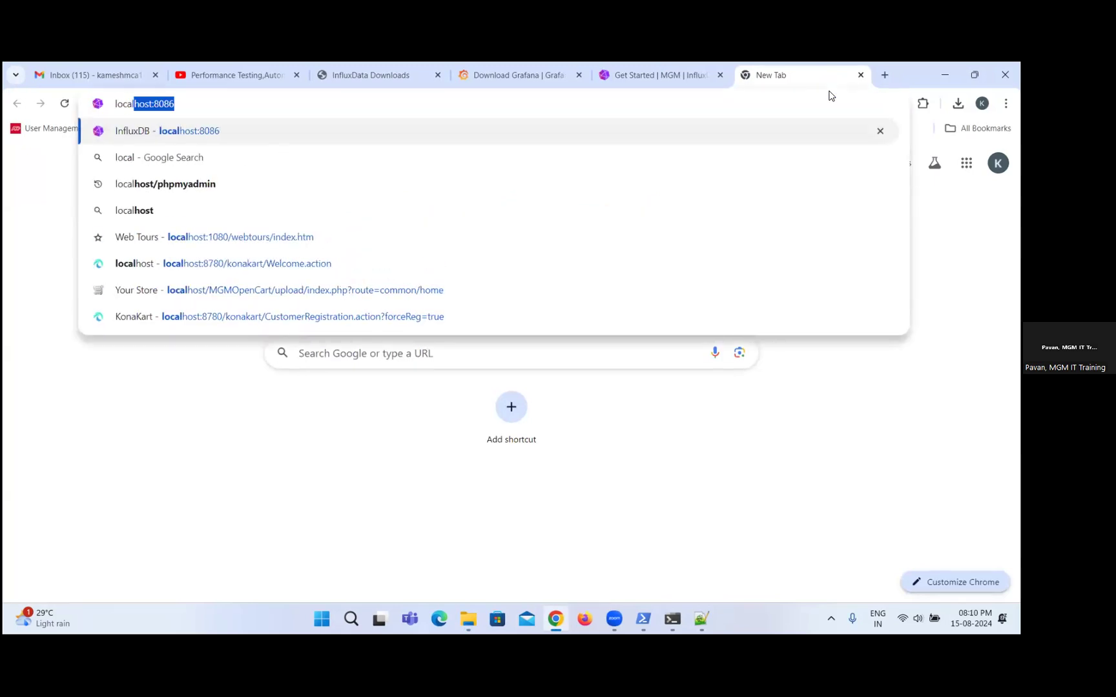
{"action": "type", "text": "host:"}
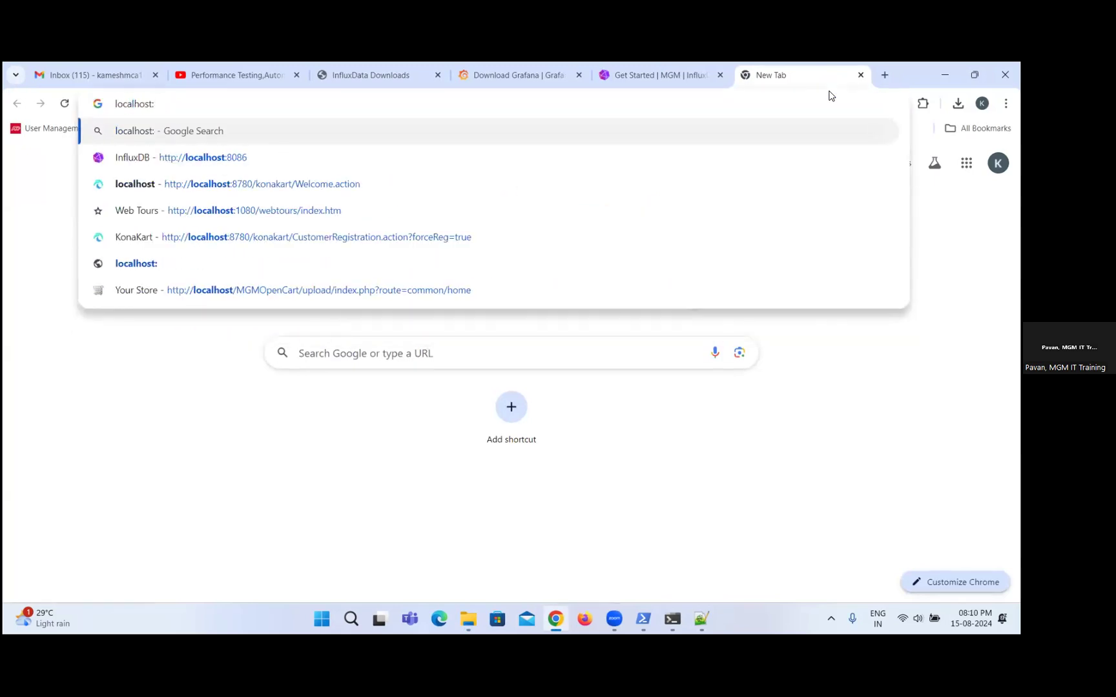
{"action": "type", "text": "3000"}
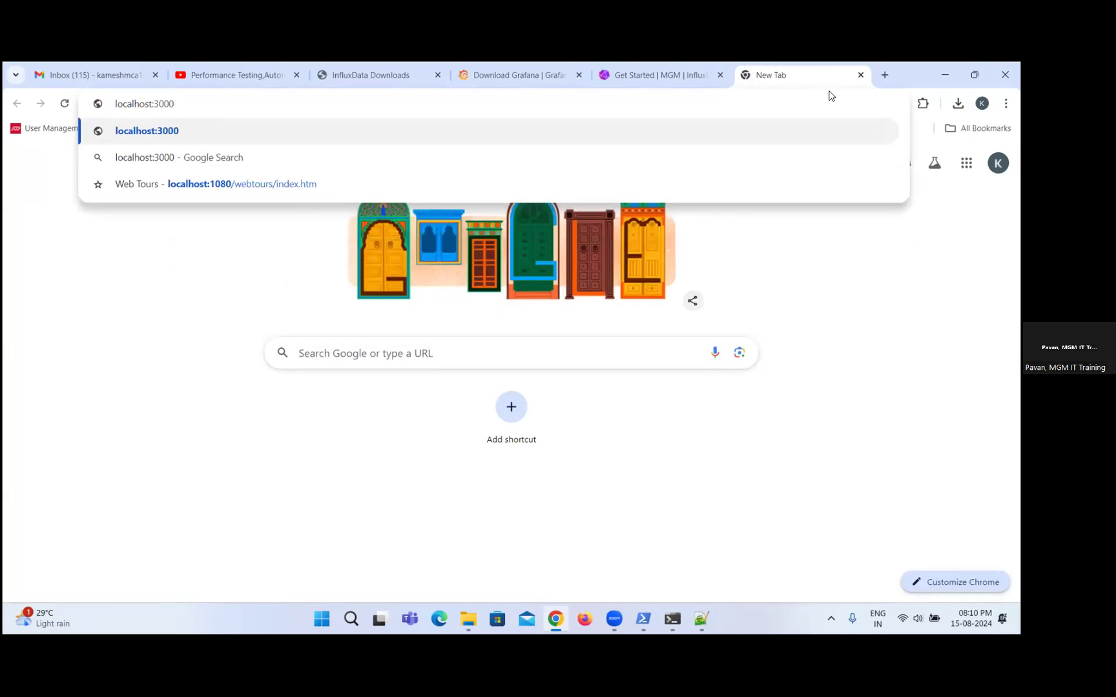
{"action": "key", "text": "Return"}
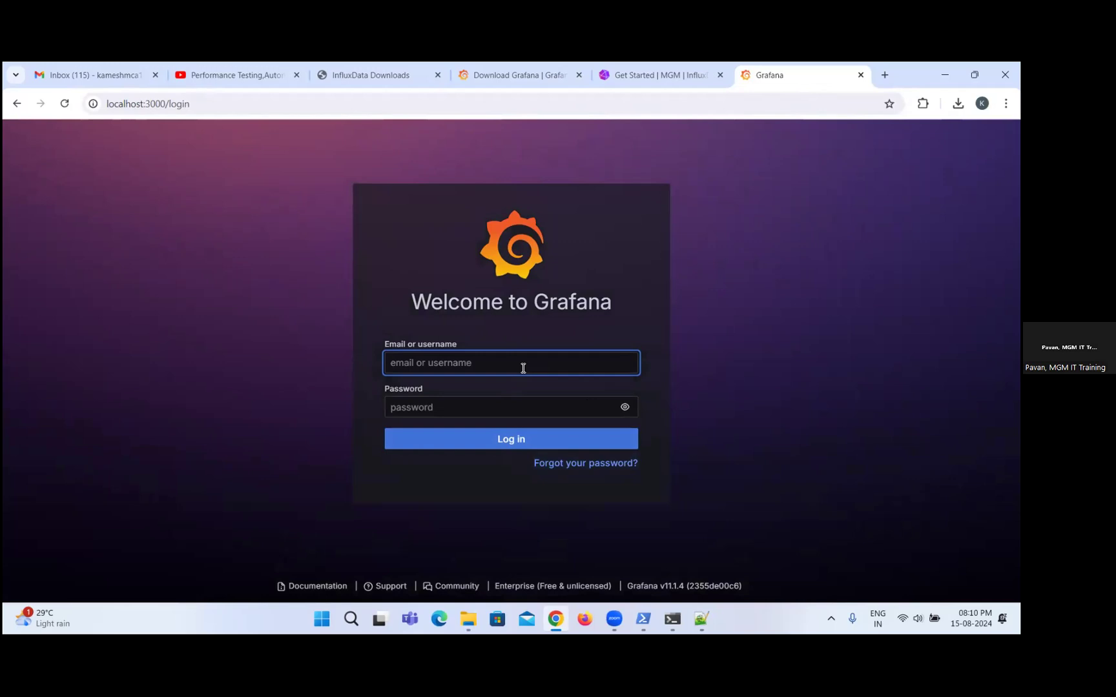
Log in to Grafana with the username admin and the account password, and dismiss the browser's password-change alert.
{"action": "type", "text": "admin"}
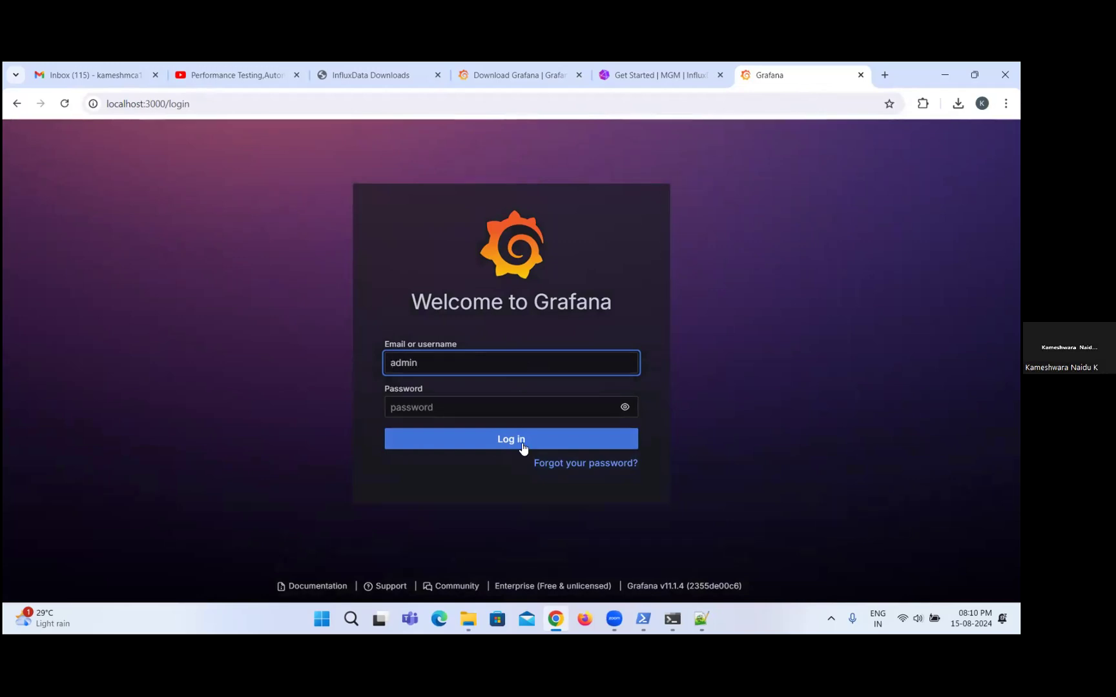
{"action": "left_click", "coordinate": [532, 405]}
{"action": "type", "text": "admin"}
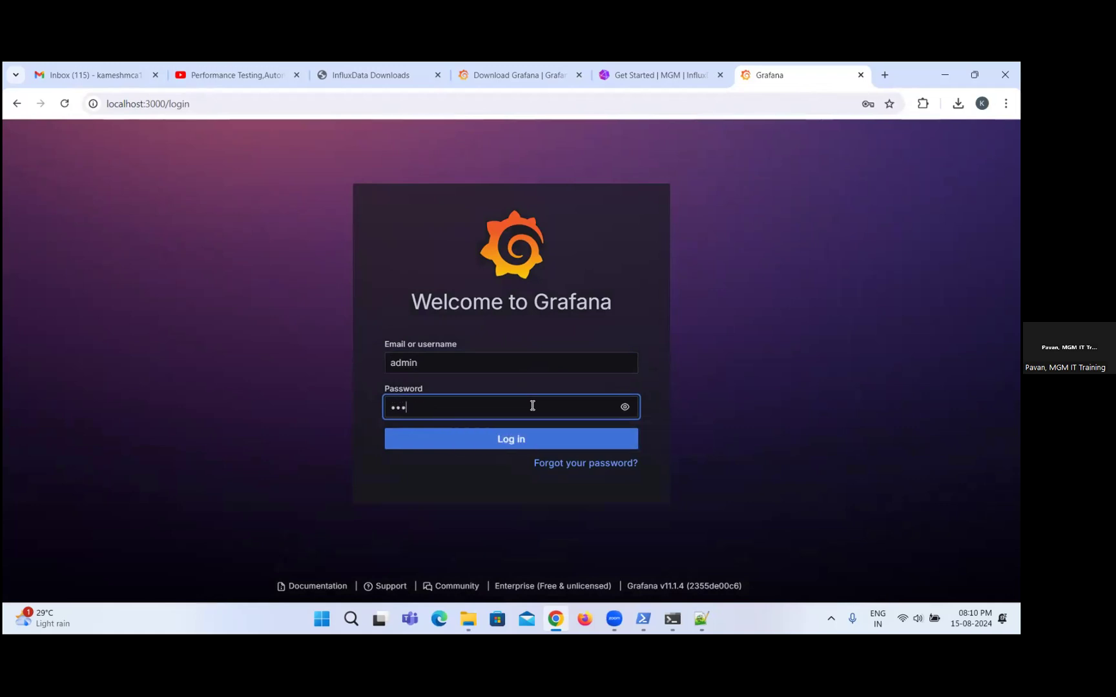
{"action": "left_click", "coordinate": [532, 451]}
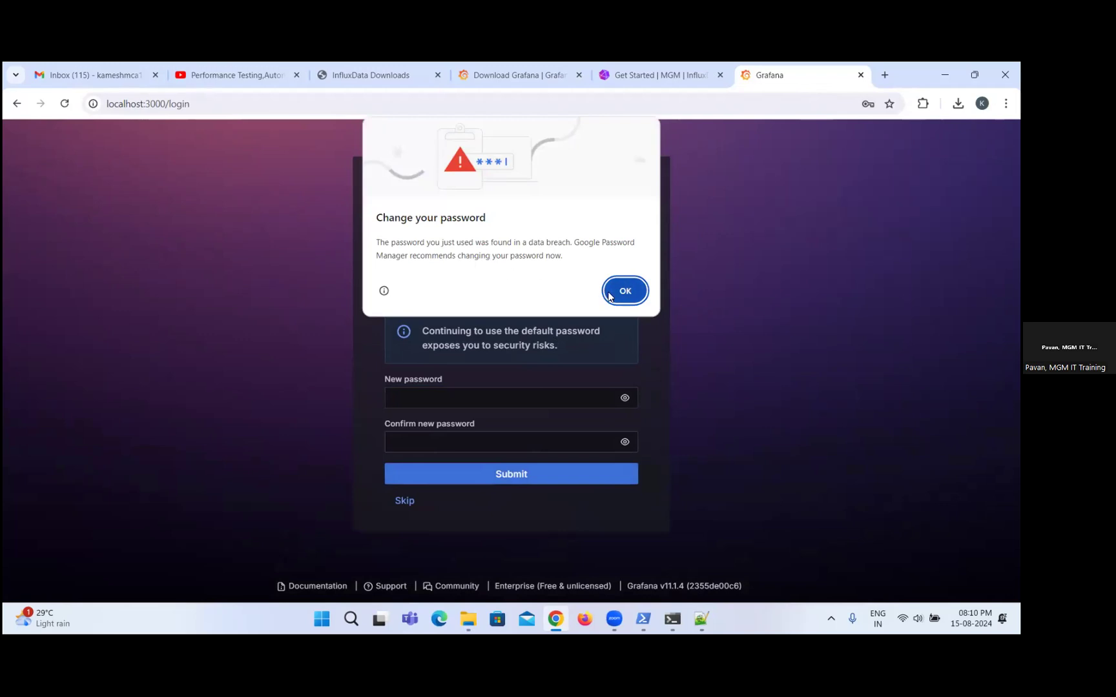
{"action": "left_click", "coordinate": [625, 291]}
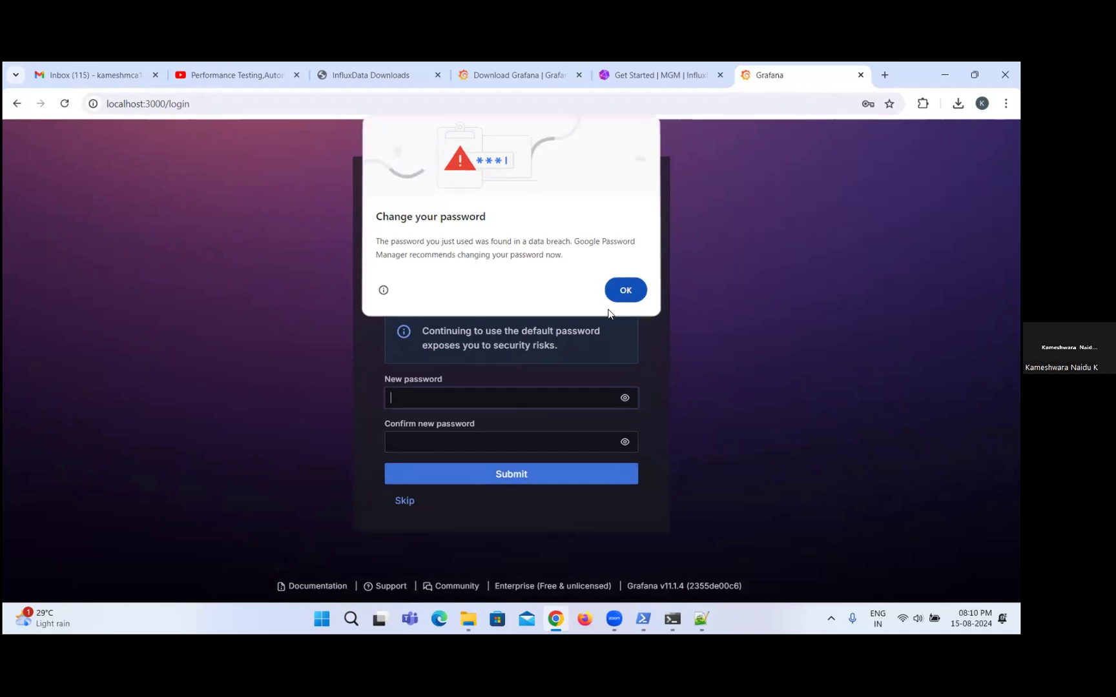
Enter and confirm a new Grafana account password, submit it, and decline saving it in the browser.
{"action": "left_click", "coordinate": [517, 397]}
{"action": "type", "text": "••••"}
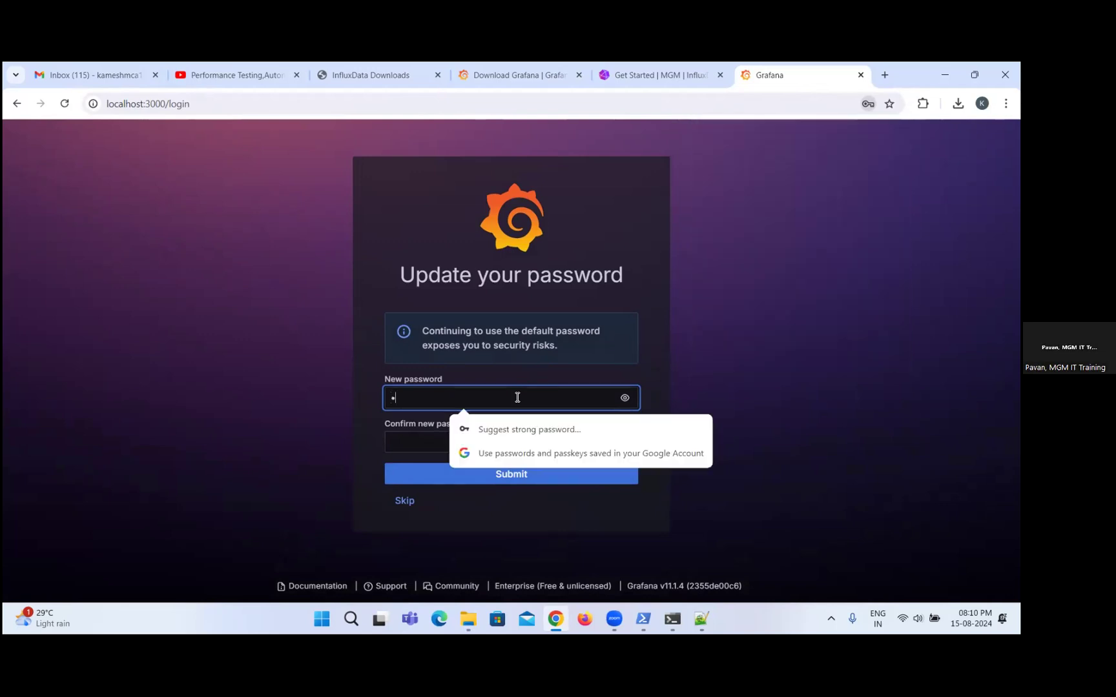
{"action": "type", "text": "•••••"}
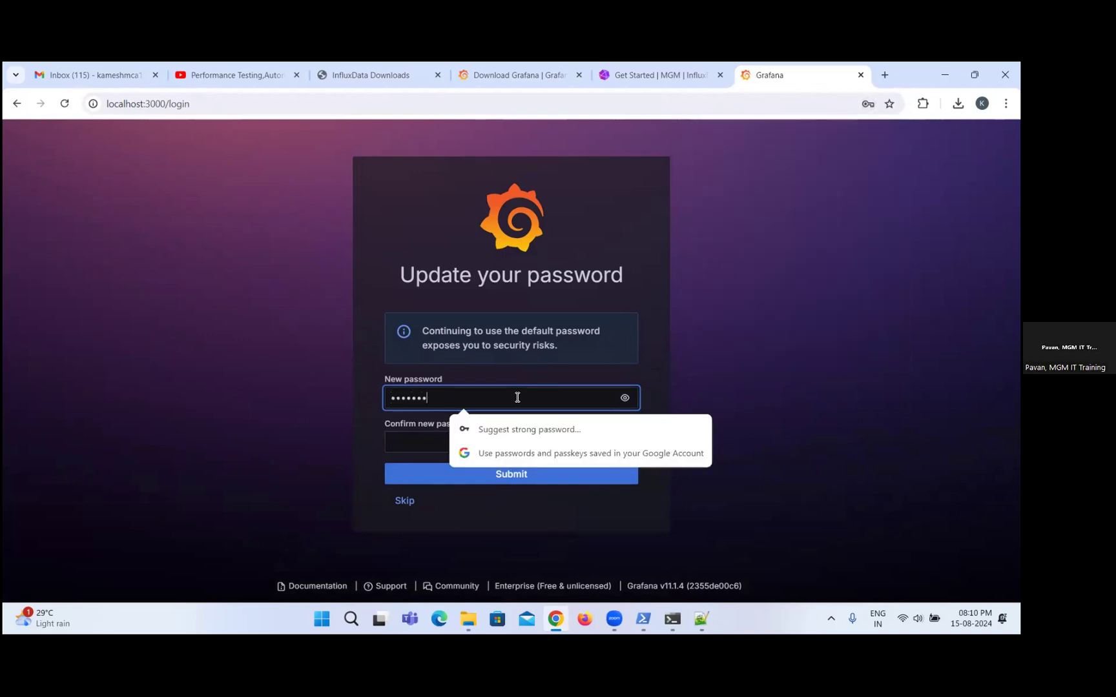
{"action": "left_click", "coordinate": [414, 437]}
{"action": "type", "text": "••••"}
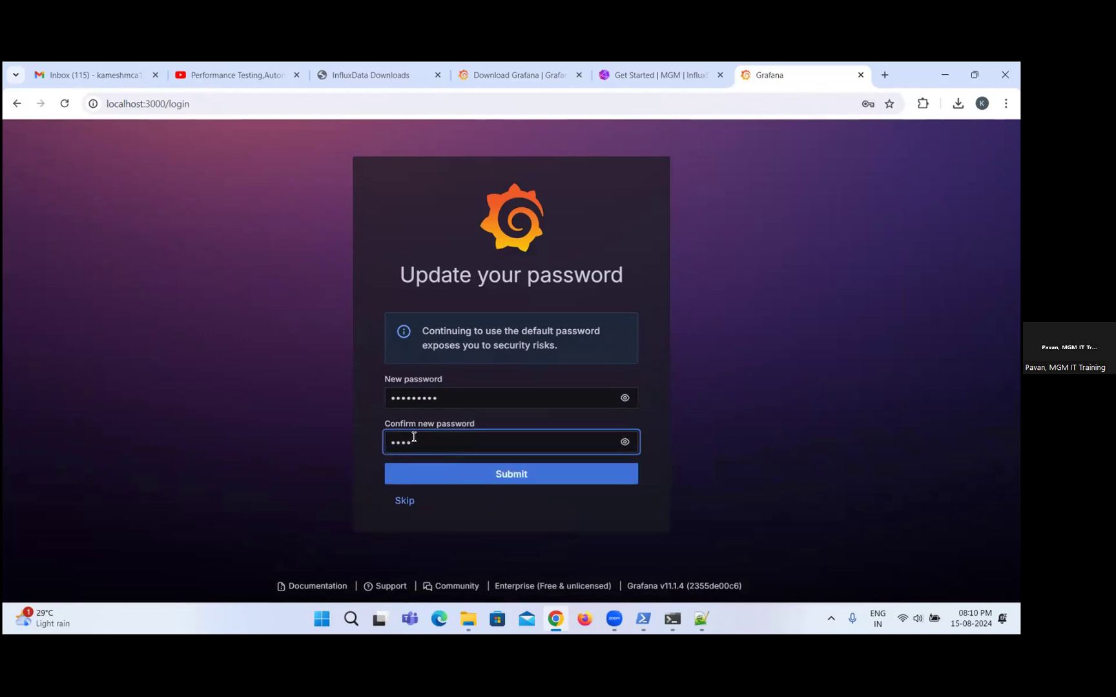
{"action": "type", "text": "•••••"}
{"action": "left_click", "coordinate": [624, 442]}
{"action": "left_click", "coordinate": [623, 442]}
{"action": "left_click", "coordinate": [572, 473]}
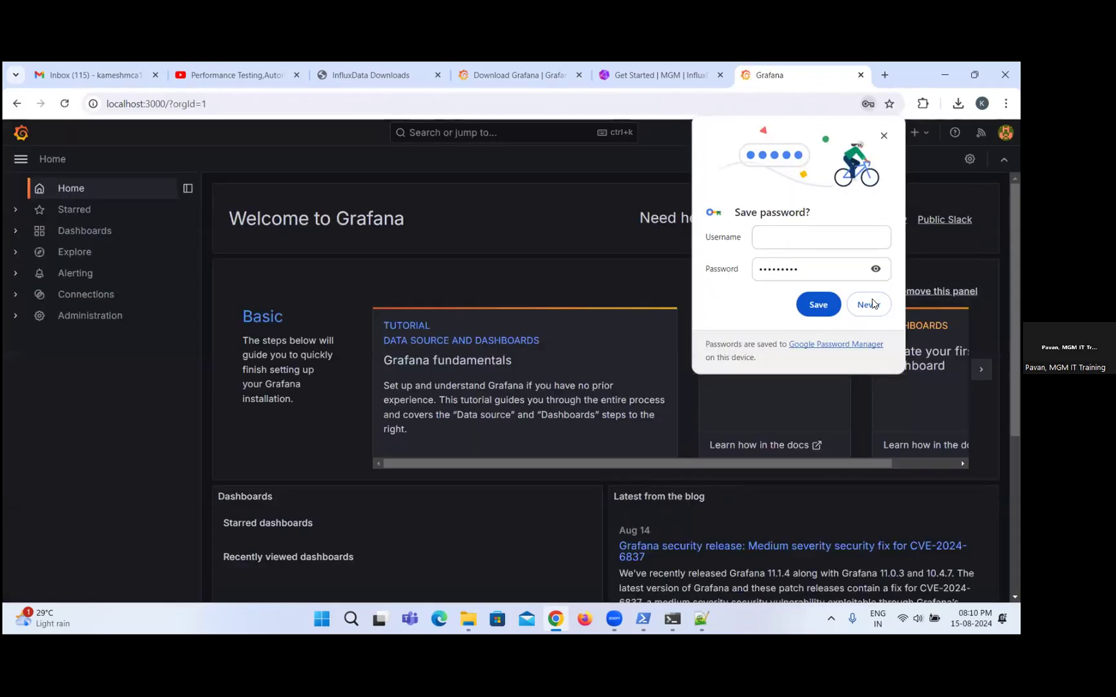
{"action": "left_click", "coordinate": [869, 305]}
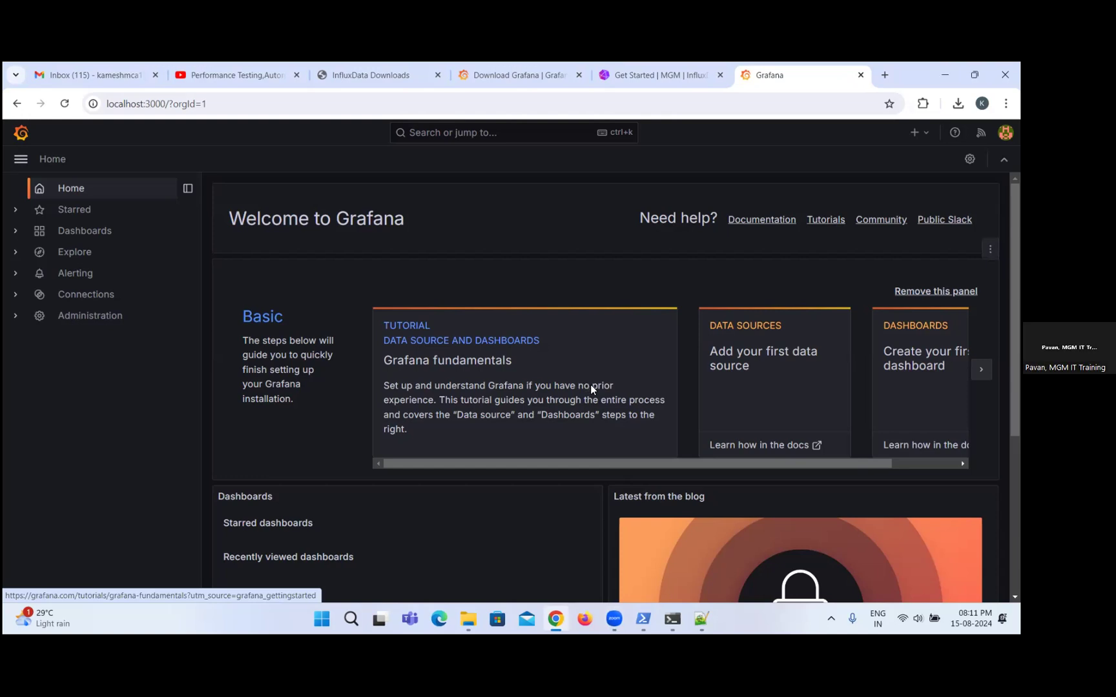
Switch to the InfluxDB browser tab and examine its bucket list and Data Explorer.
{"action": "left_click", "coordinate": [685, 77]}
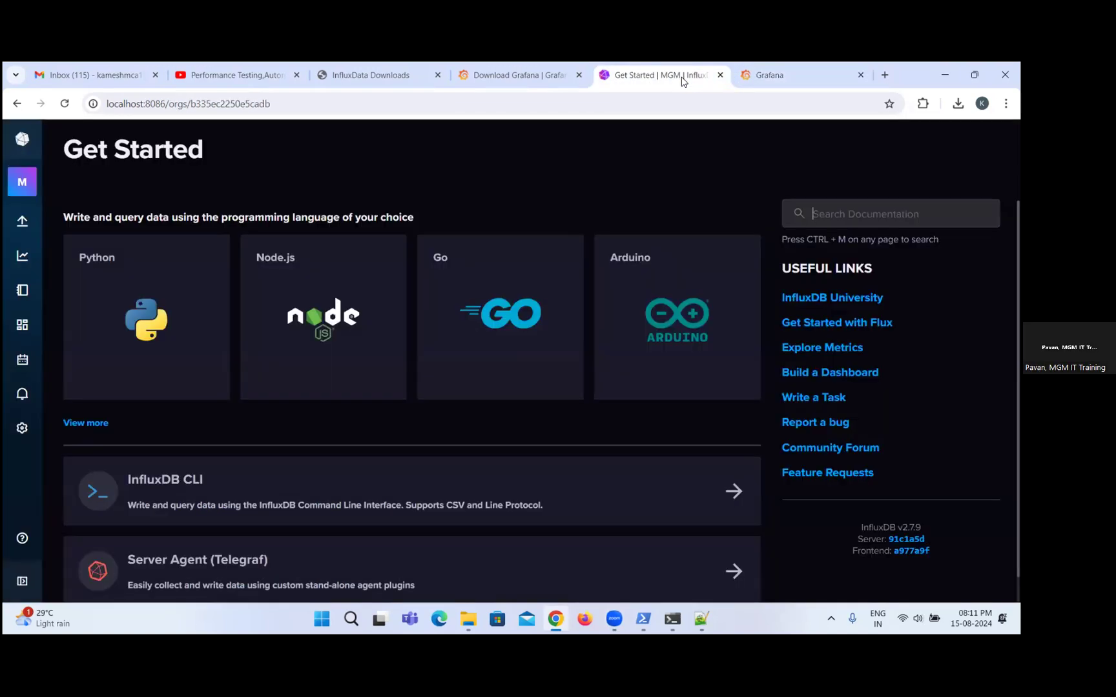
{"action": "scroll", "coordinate": [327, 443], "scroll_direction": "down", "scroll_amount": 1}
{"action": "scroll", "coordinate": [327, 444], "scroll_direction": "down", "scroll_amount": 1}
{"action": "scroll", "coordinate": [164, 390], "scroll_direction": "up", "scroll_amount": 1}
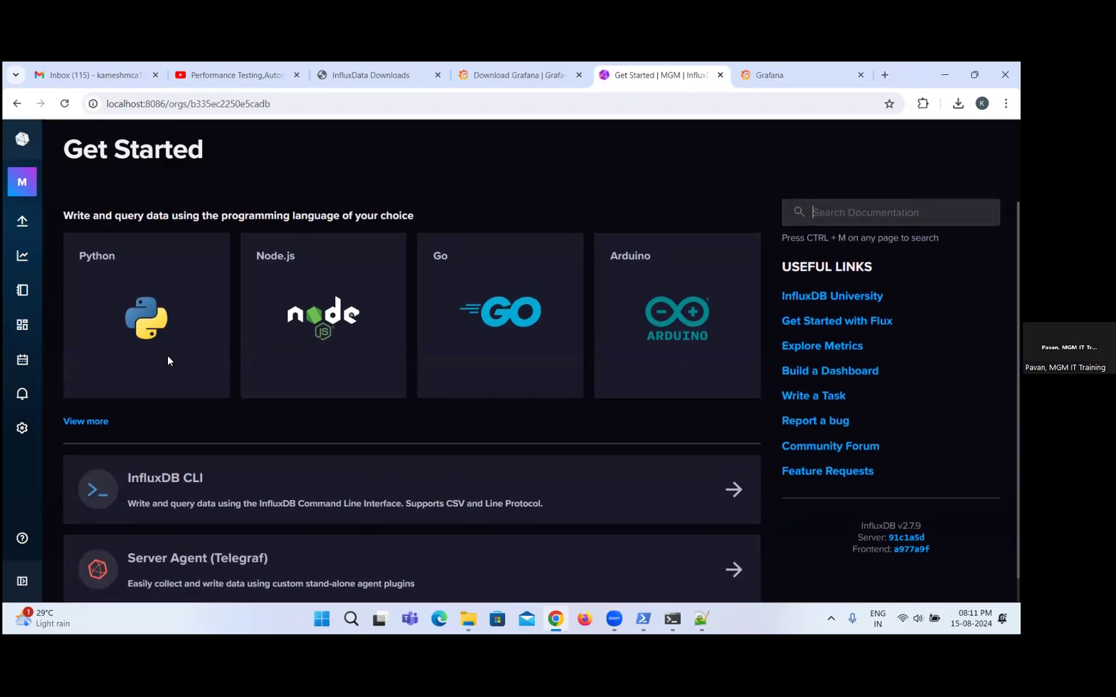
{"action": "mouse_move", "coordinate": [23, 223]}
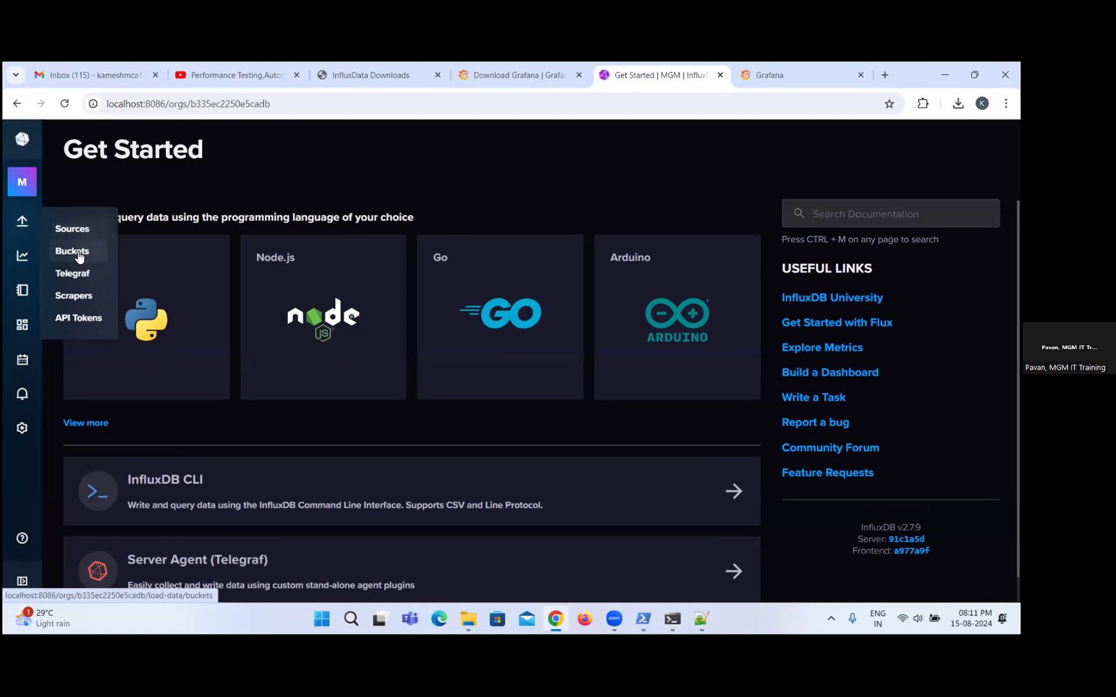
{"action": "left_click", "coordinate": [78, 251]}
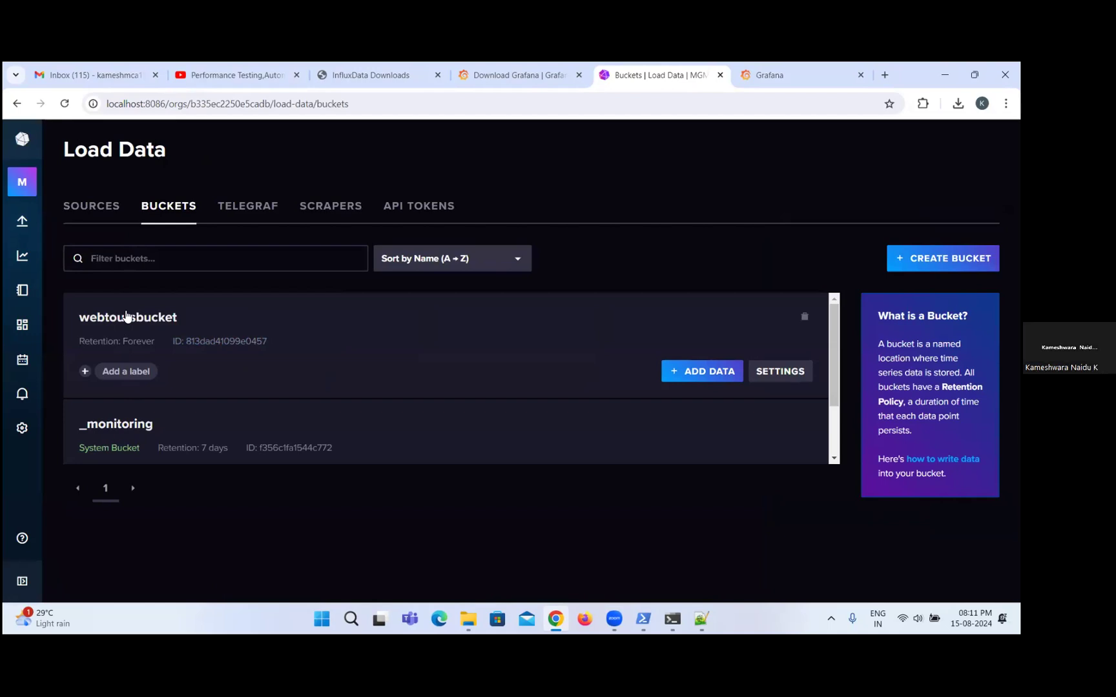
{"action": "mouse_move", "coordinate": [21, 221]}
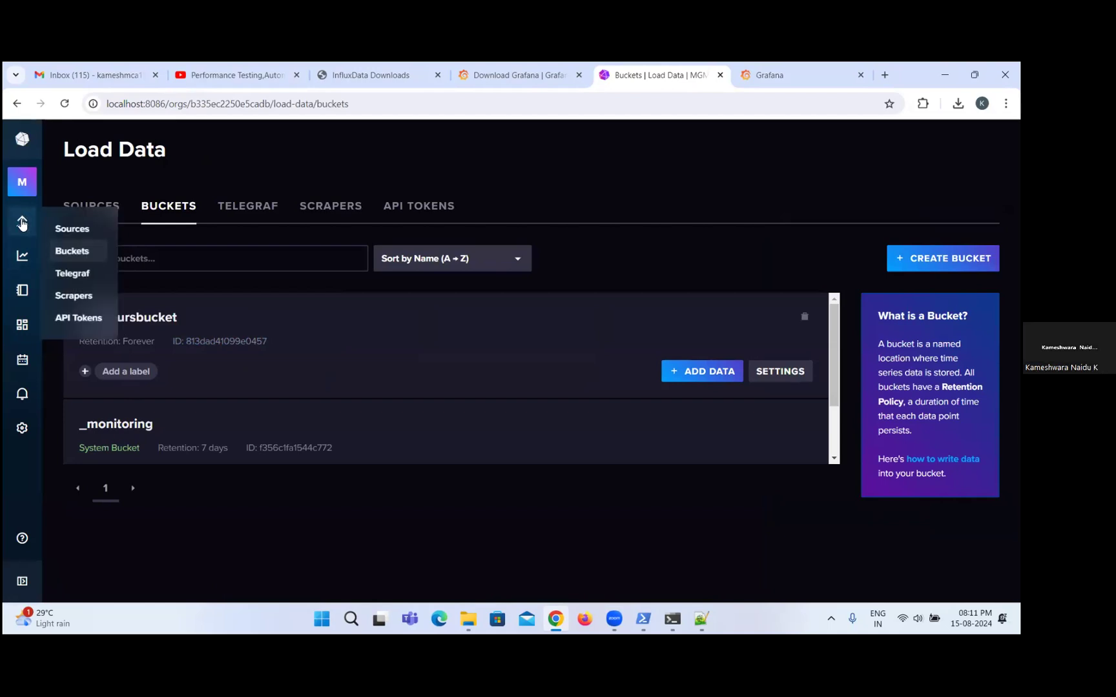
{"action": "left_click", "coordinate": [22, 255]}
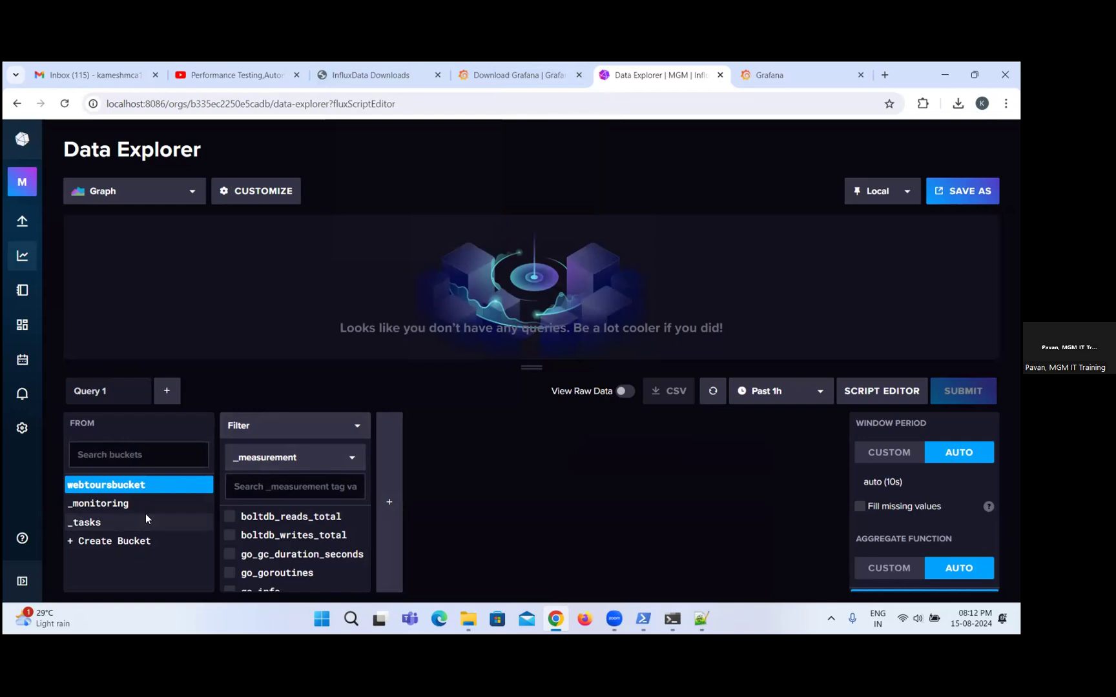
Return to Grafana, add an InfluxDB data source and set its query language to Flux.
{"action": "left_click", "coordinate": [771, 76]}
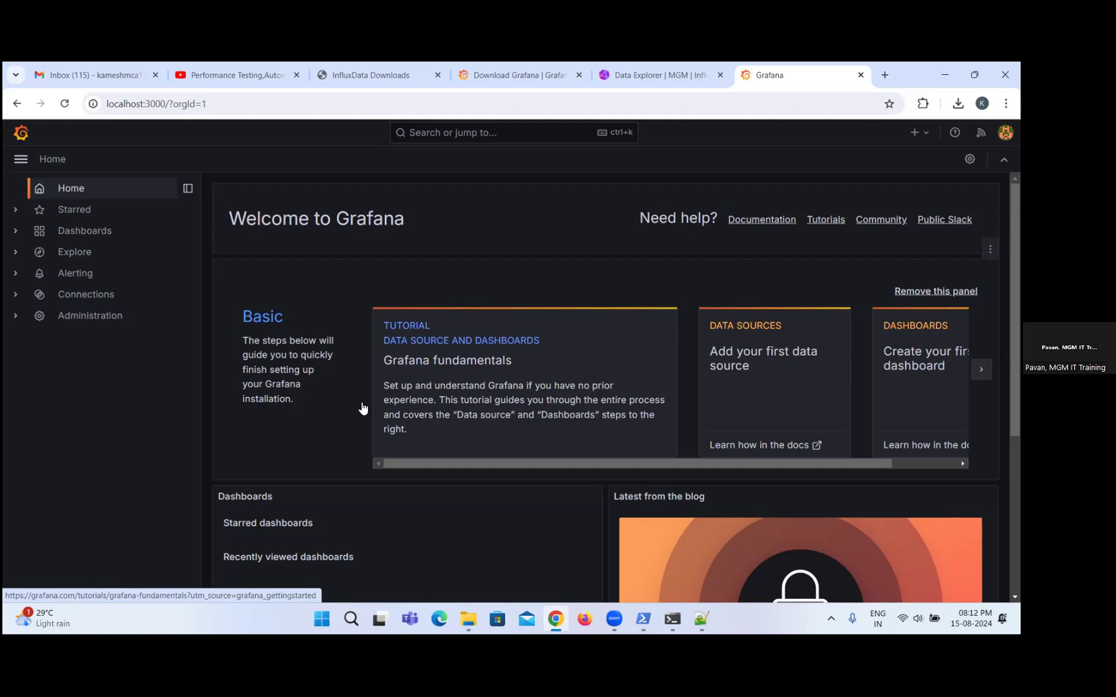
{"action": "left_click", "coordinate": [752, 326]}
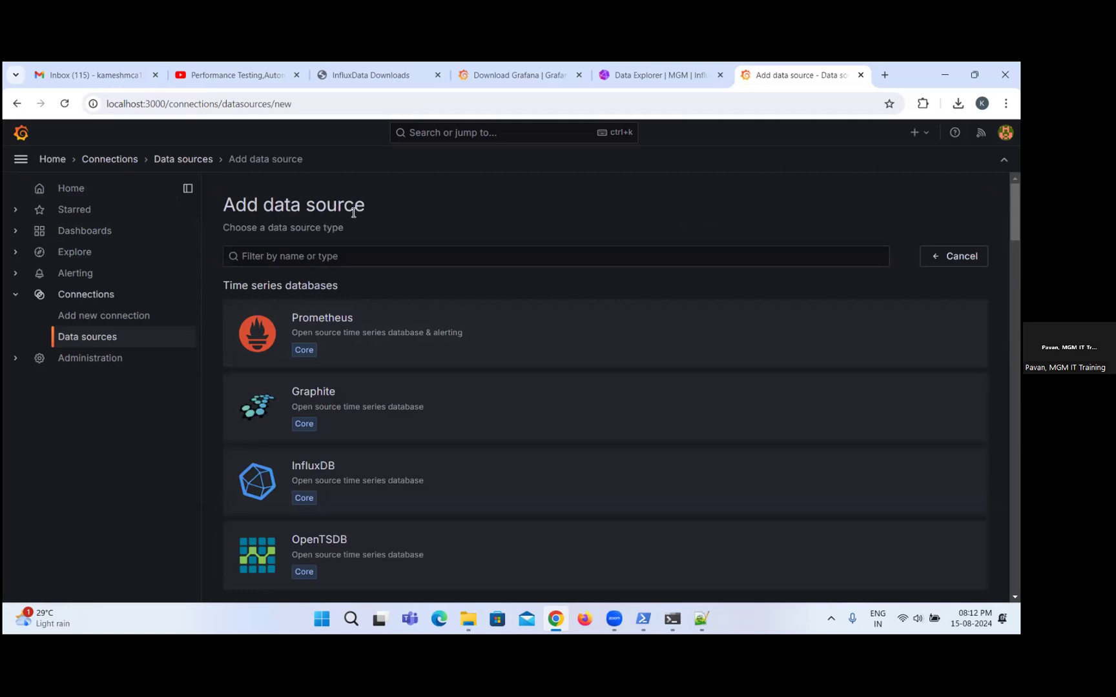
{"action": "left_click", "coordinate": [321, 478]}
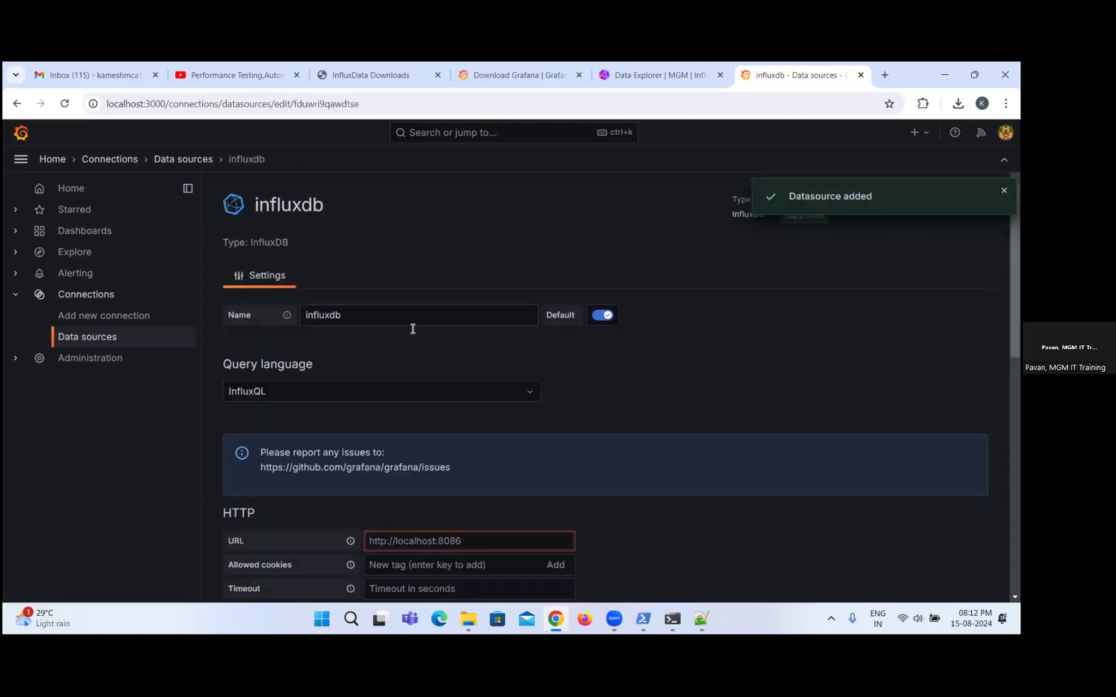
{"action": "scroll", "coordinate": [536, 363], "scroll_direction": "down", "scroll_amount": 1}
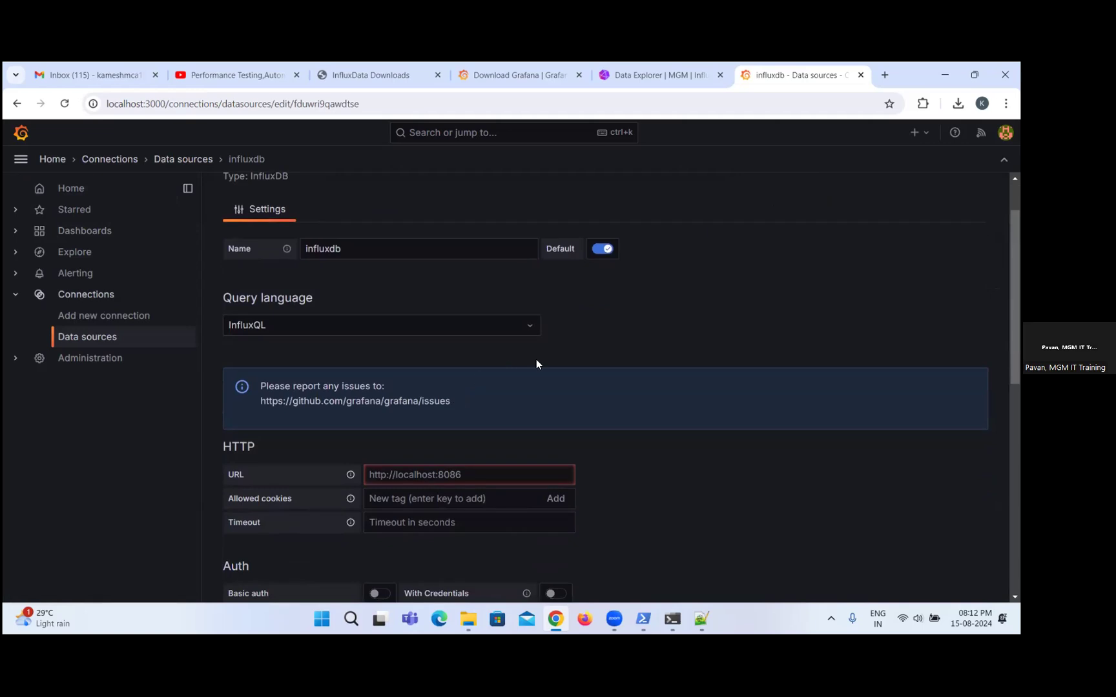
{"action": "left_click", "coordinate": [529, 324]}
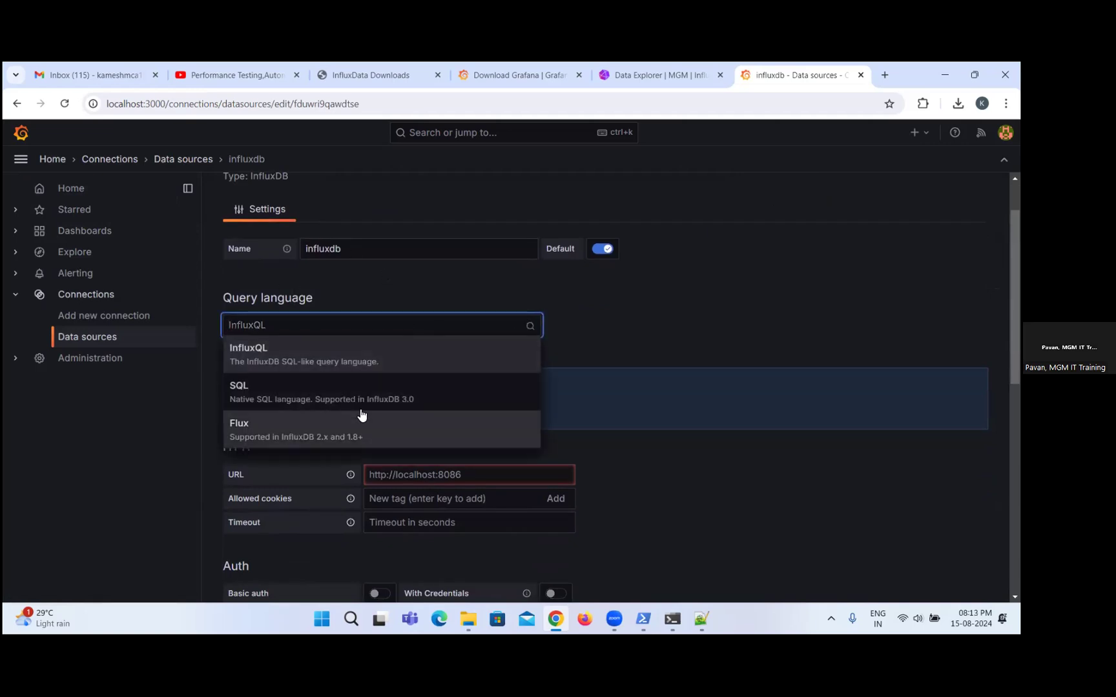
{"action": "left_click", "coordinate": [326, 354]}
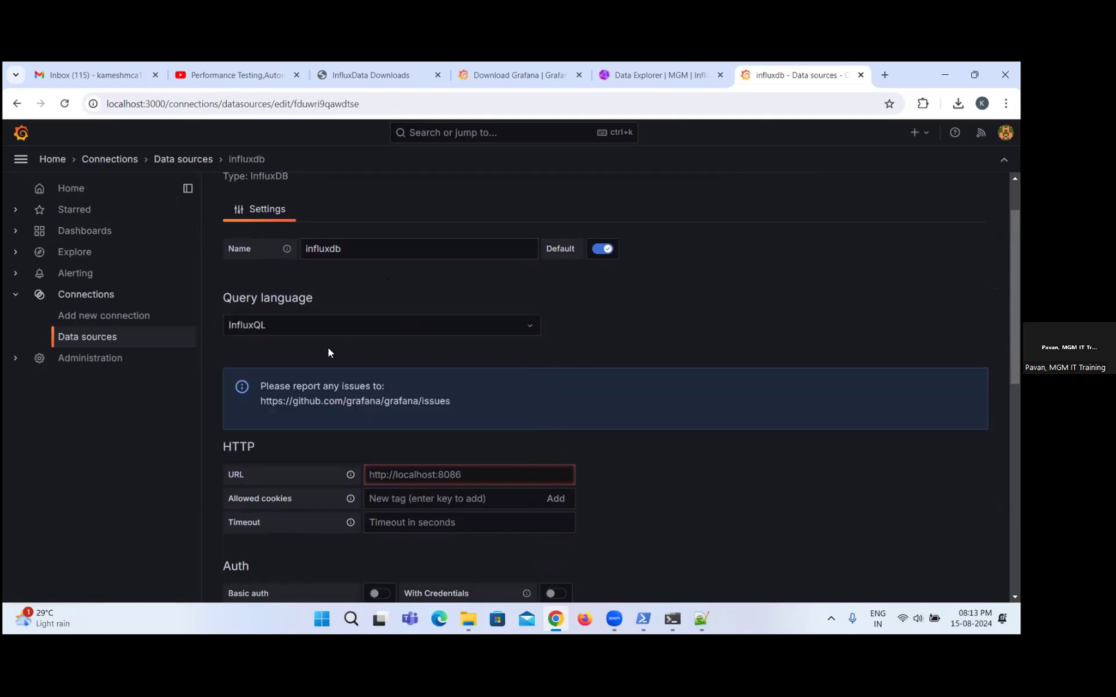
{"action": "left_click", "coordinate": [324, 325]}
{"action": "left_click", "coordinate": [292, 429]}
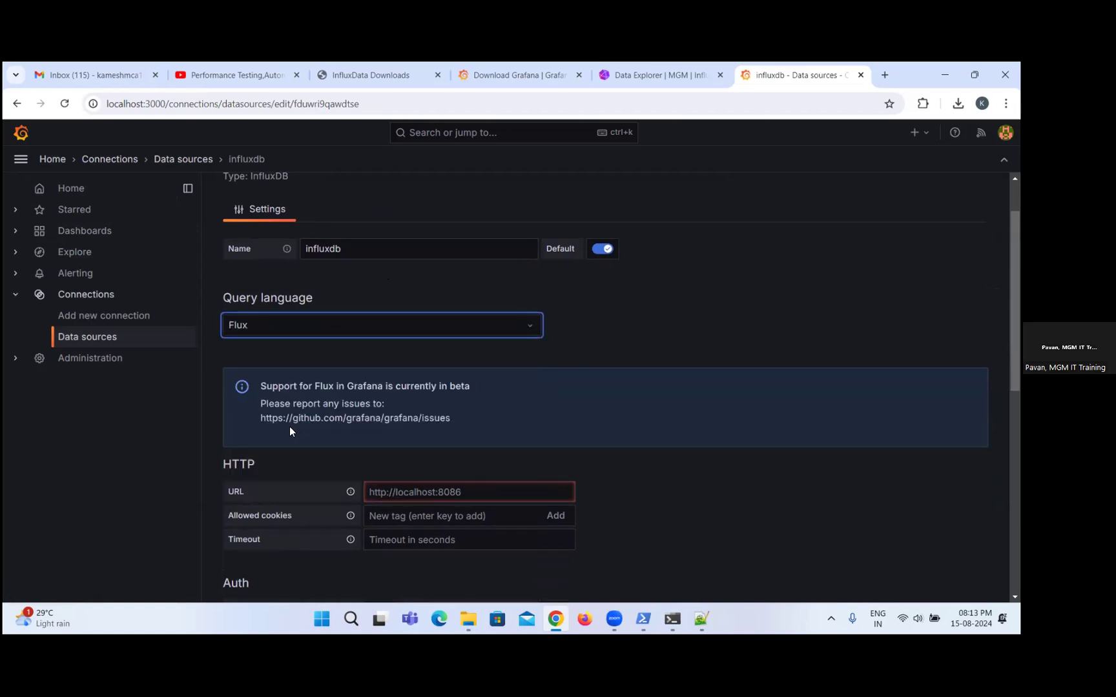
{"action": "scroll", "coordinate": [579, 354], "scroll_direction": "down", "scroll_amount": 2}
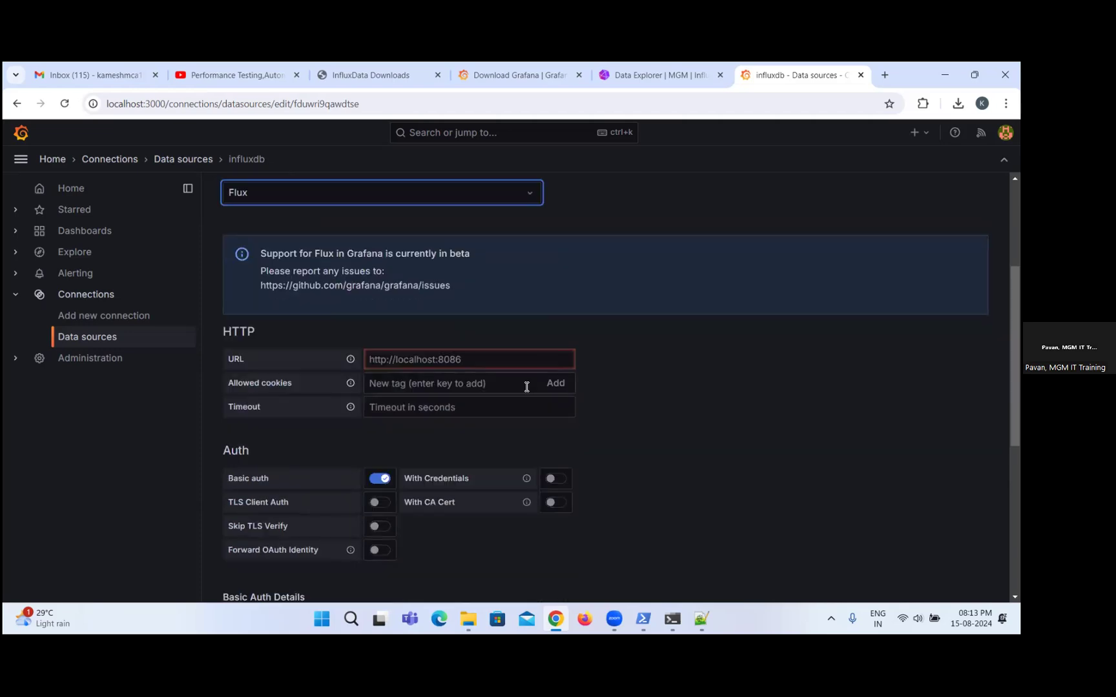
{"action": "left_click", "coordinate": [404, 370]}
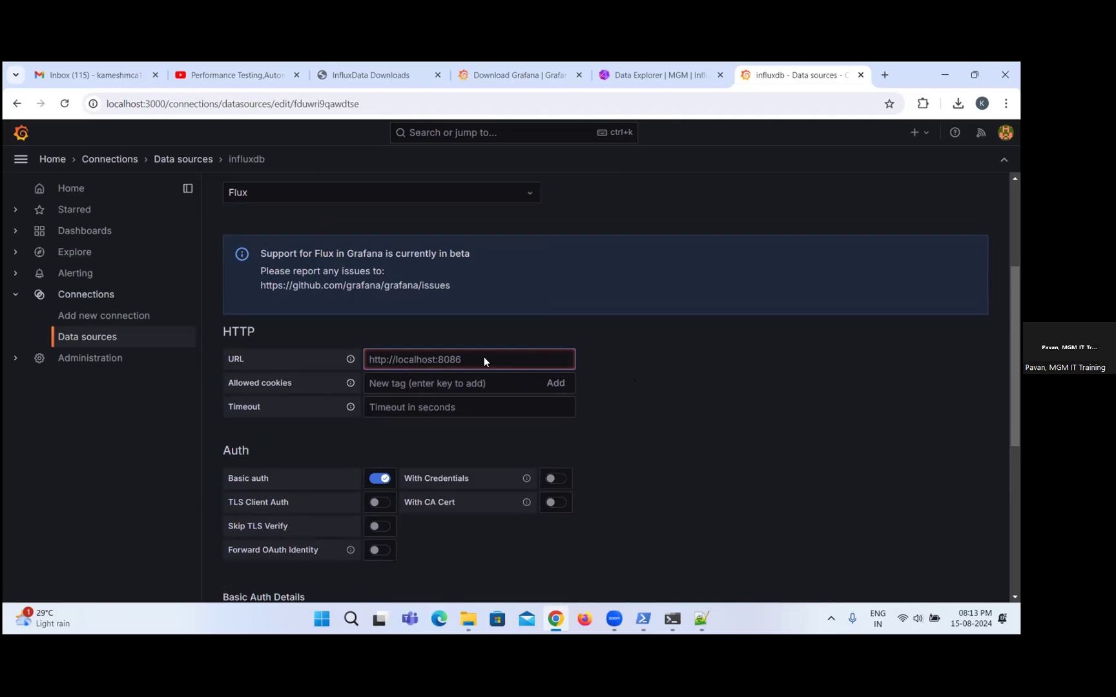
{"action": "scroll", "coordinate": [688, 401], "scroll_direction": "down", "scroll_amount": 2}
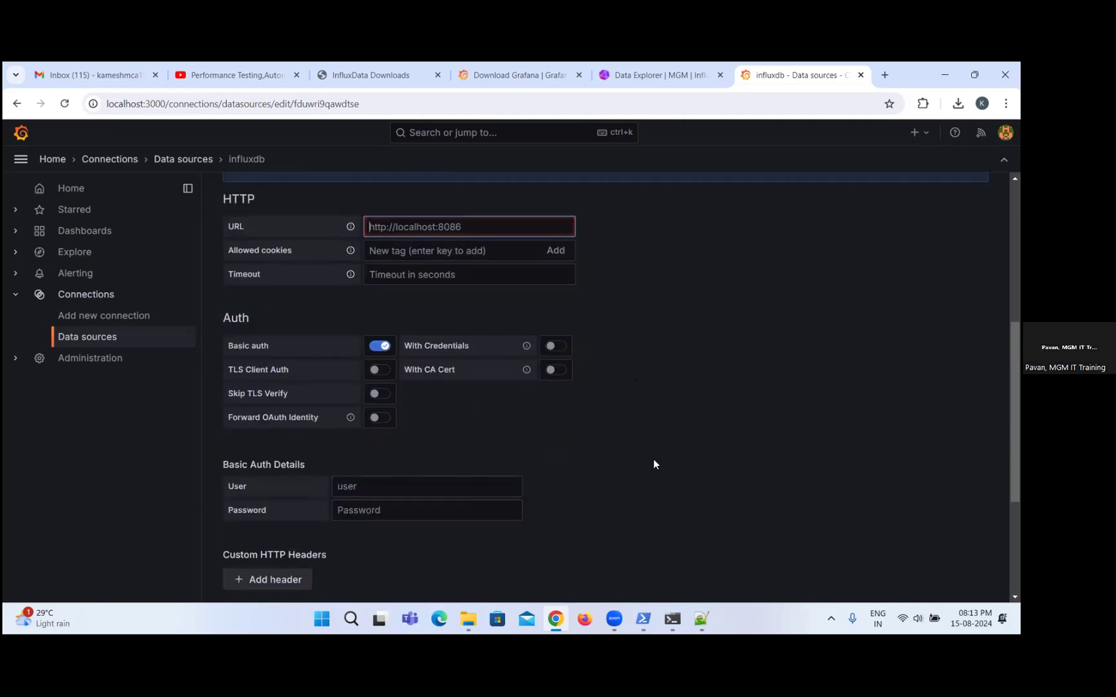
{"action": "scroll", "coordinate": [654, 464], "scroll_direction": "down", "scroll_amount": 1}
{"action": "scroll", "coordinate": [654, 464], "scroll_direction": "up", "scroll_amount": 4}
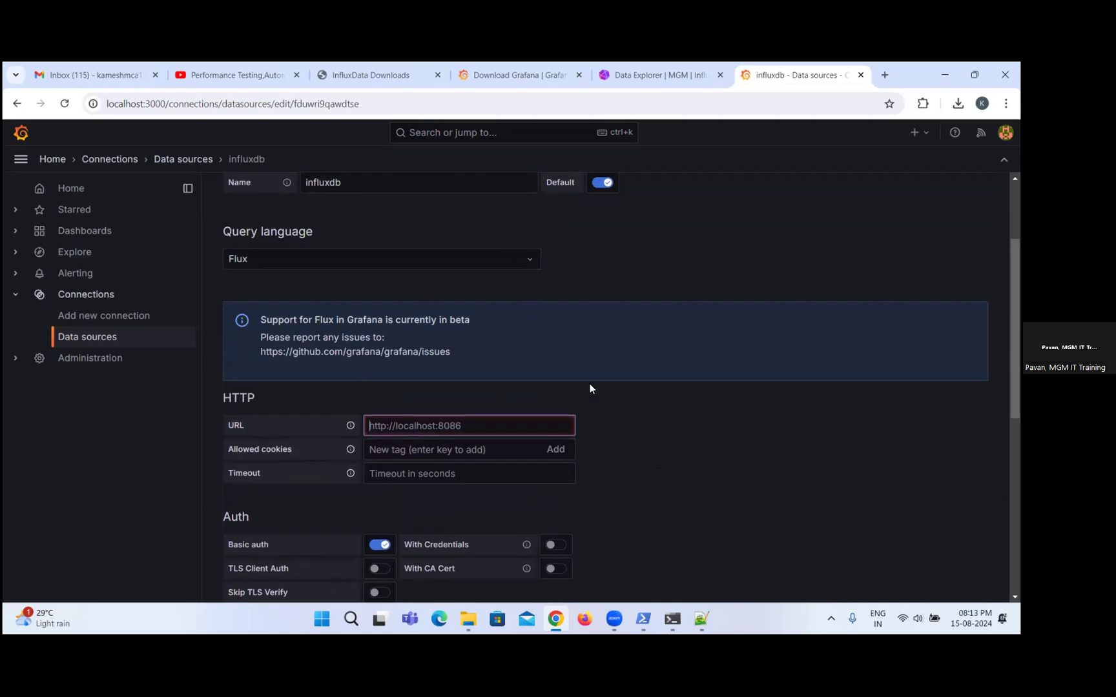
{"action": "scroll", "coordinate": [590, 384], "scroll_direction": "down", "scroll_amount": 2}
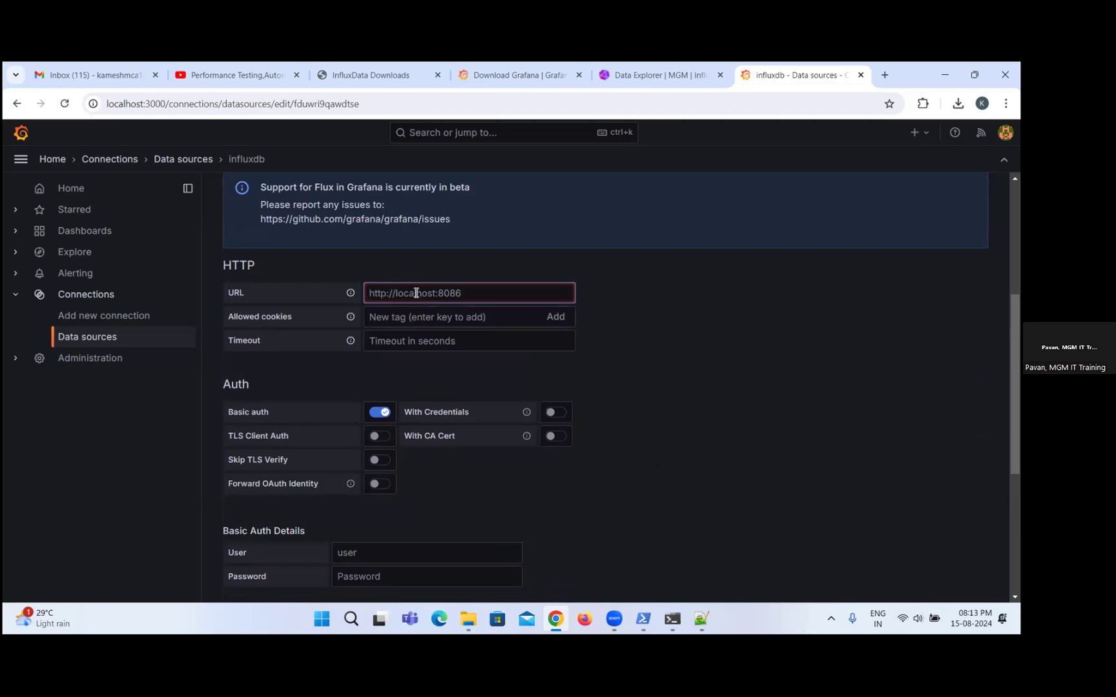
{"action": "type", "text": "HTTP"}
{"action": "key", "text": "BackSpace"}
{"action": "key", "text": "BackSpace"}
{"action": "type", "text": "http://localhost"}
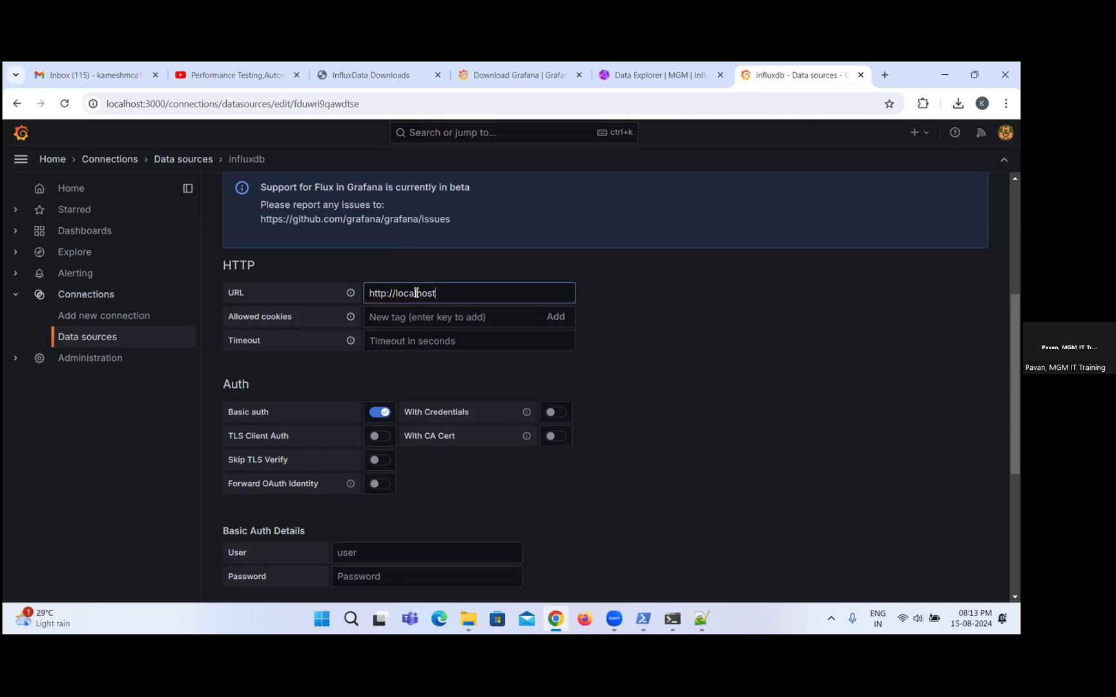
{"action": "type", "text": ":8086"}
Turn off basic authentication for the data source and enter MGM as the InfluxDB organization.
{"action": "scroll", "coordinate": [453, 404], "scroll_direction": "down", "scroll_amount": 2}
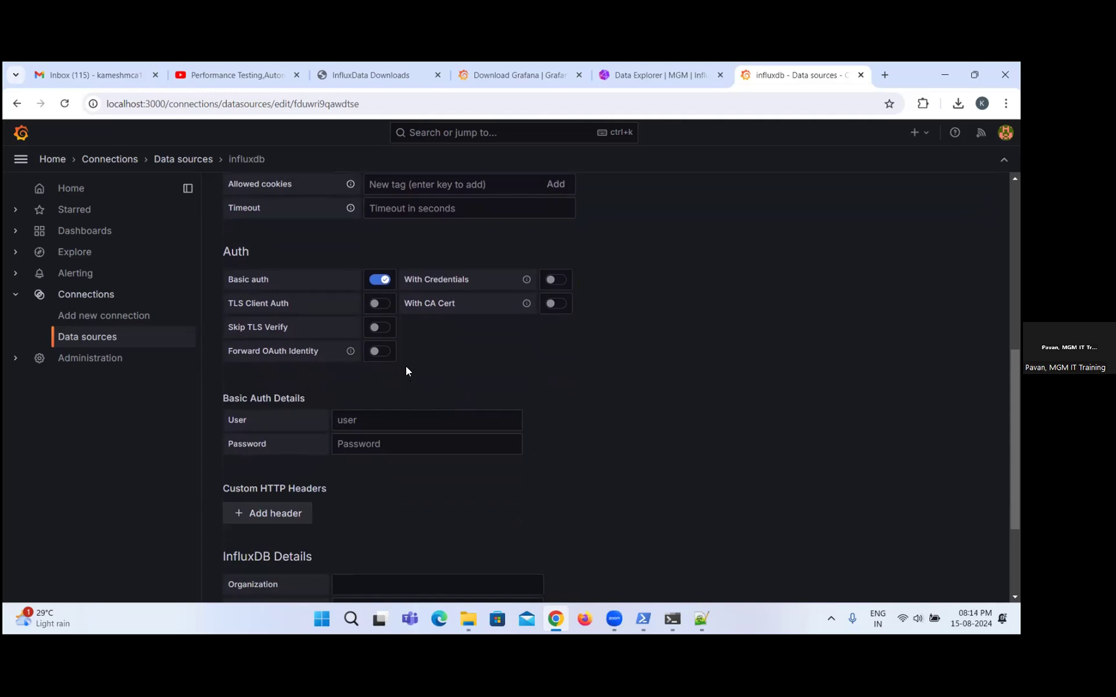
{"action": "left_click", "coordinate": [381, 279]}
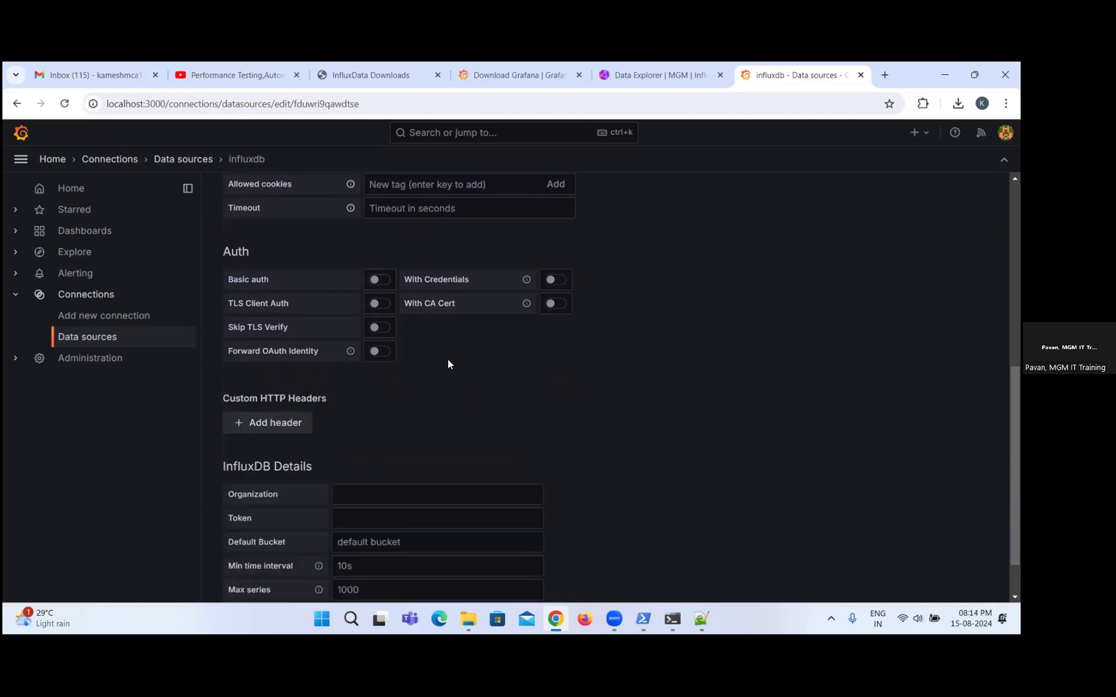
{"action": "scroll", "coordinate": [441, 363], "scroll_direction": "down", "scroll_amount": 1}
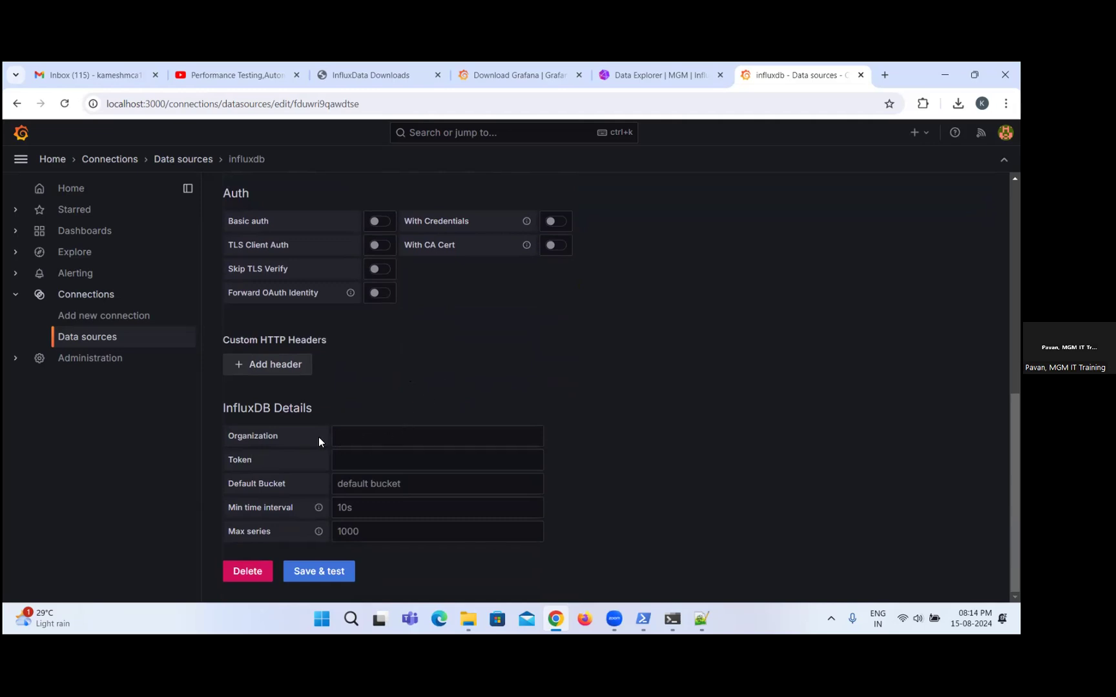
{"action": "left_click", "coordinate": [380, 434]}
{"action": "type", "text": "Mg"}
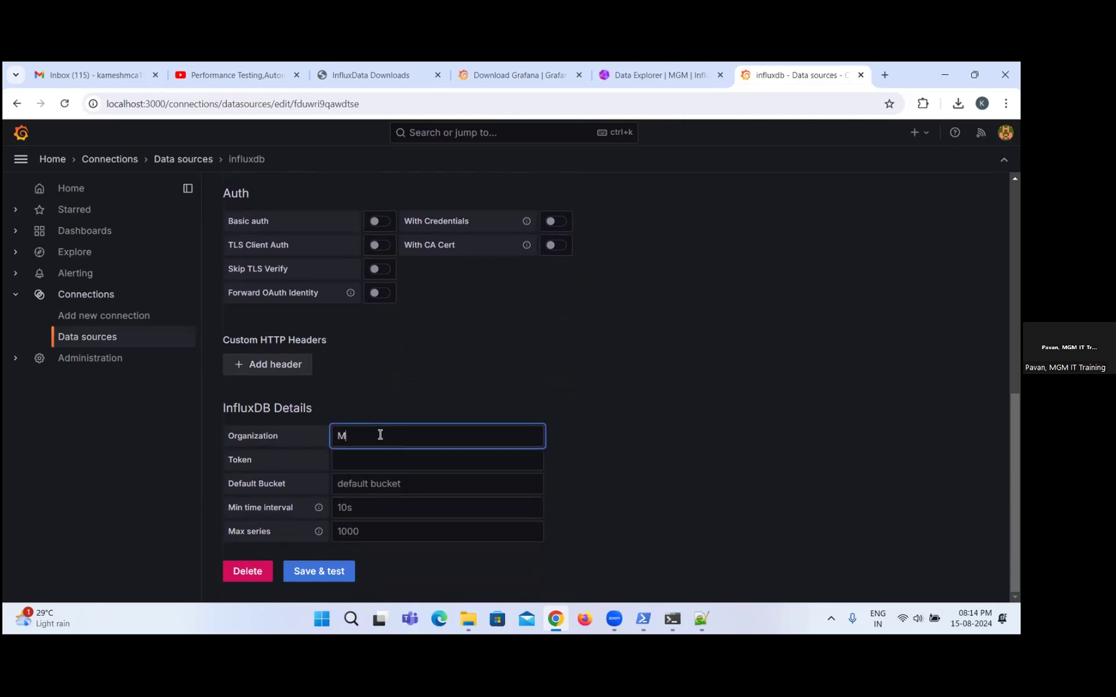
{"action": "key", "text": "BackSpace"}
{"action": "type", "text": "GM"}
Copy the InfluxDB API token from the Notepad++ note and paste it into the data source's Token field.
{"action": "left_click", "coordinate": [387, 463]}
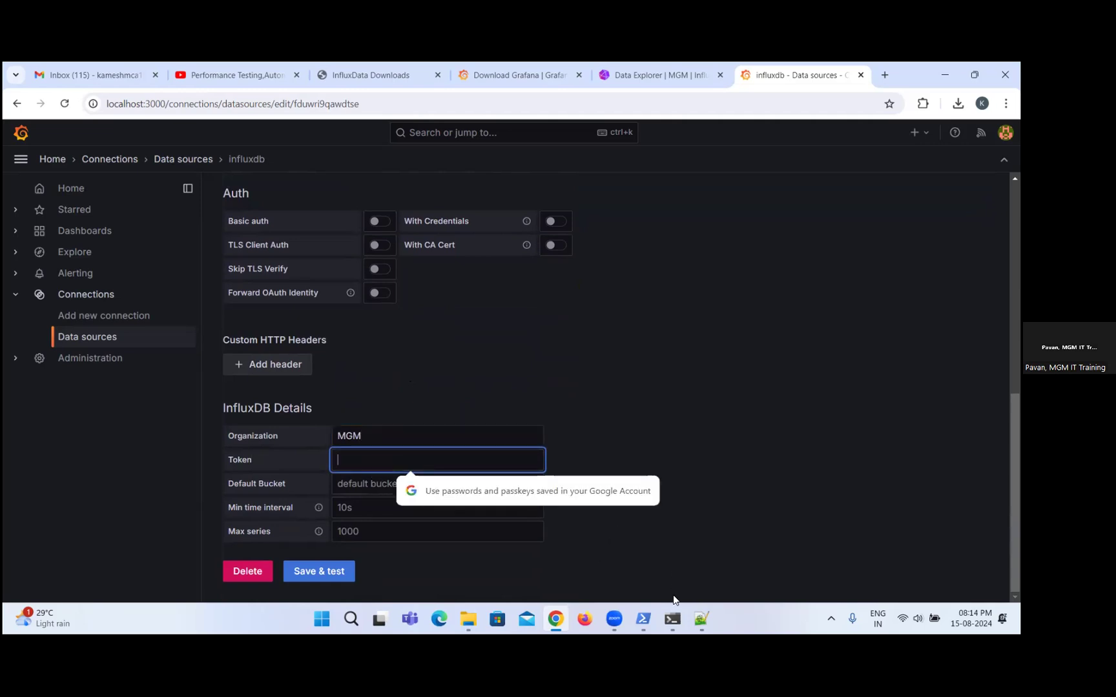
{"action": "mouse_move", "coordinate": [703, 612]}
{"action": "left_click", "coordinate": [708, 566]}
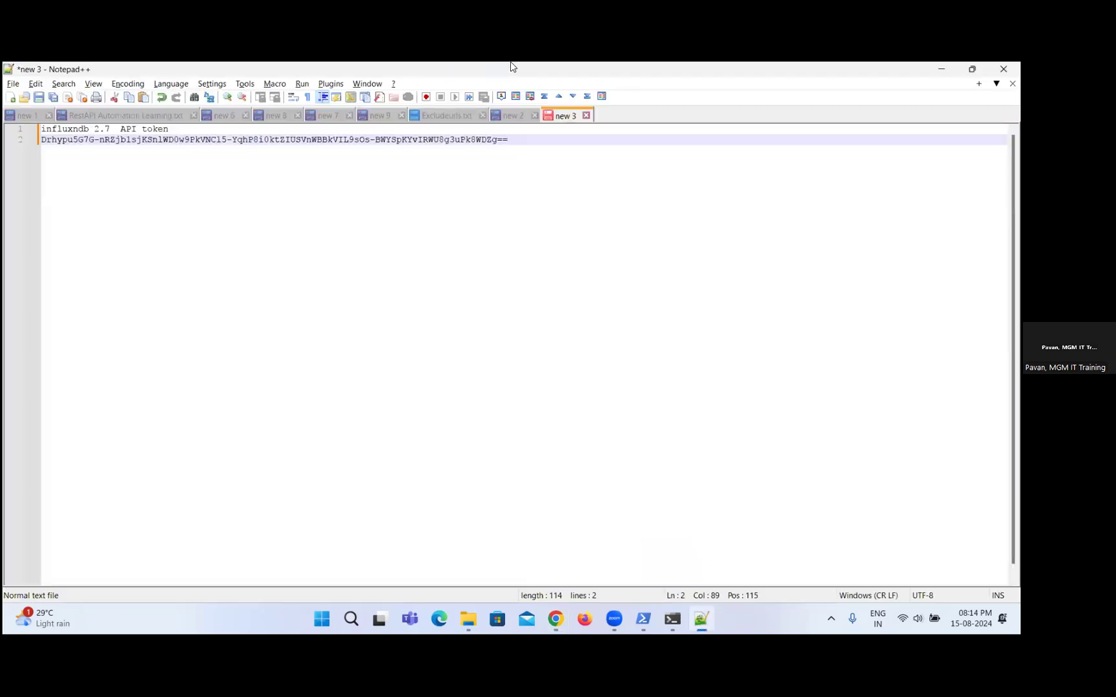
{"action": "left_click_drag", "start_coordinate": [72, 153], "coordinate": [42, 140]}
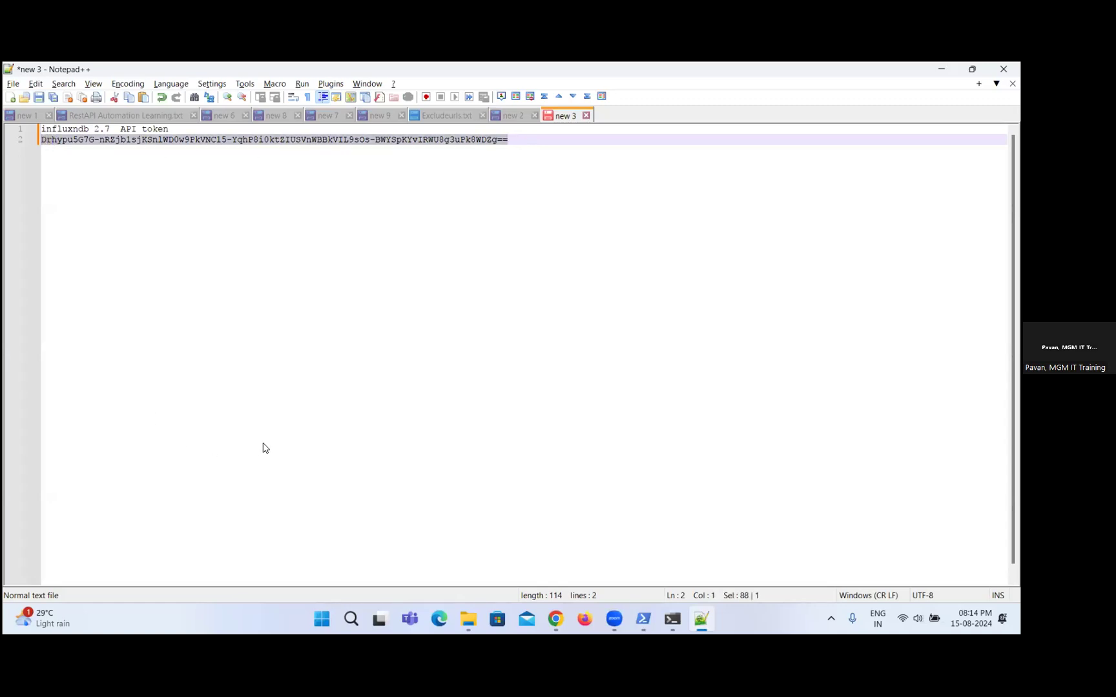
{"action": "key", "text": "alt+Tab"}
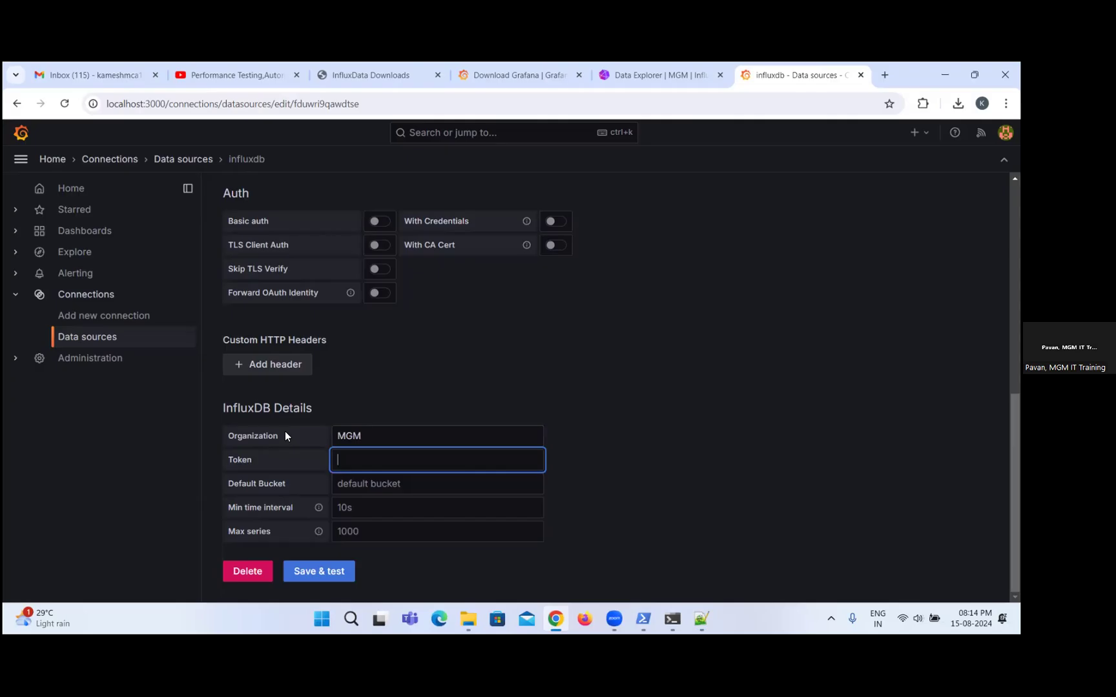
{"action": "key", "text": "ctrl+v"}
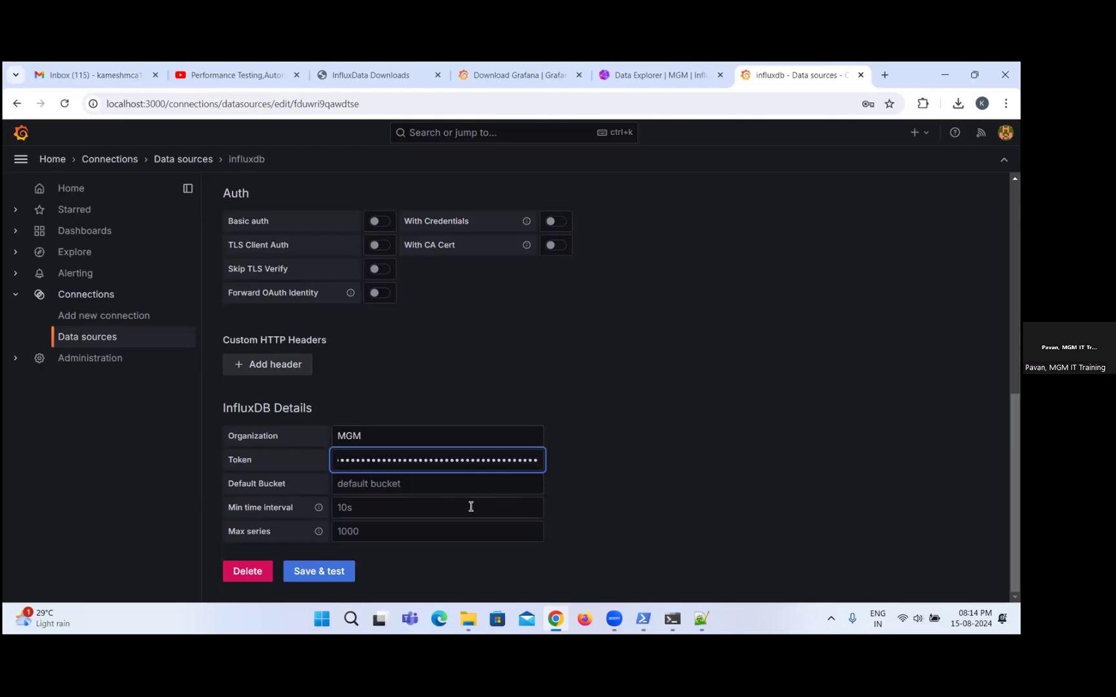
Set the default bucket to webtoursbucket, then save and test the data source.
{"action": "left_click", "coordinate": [449, 487]}
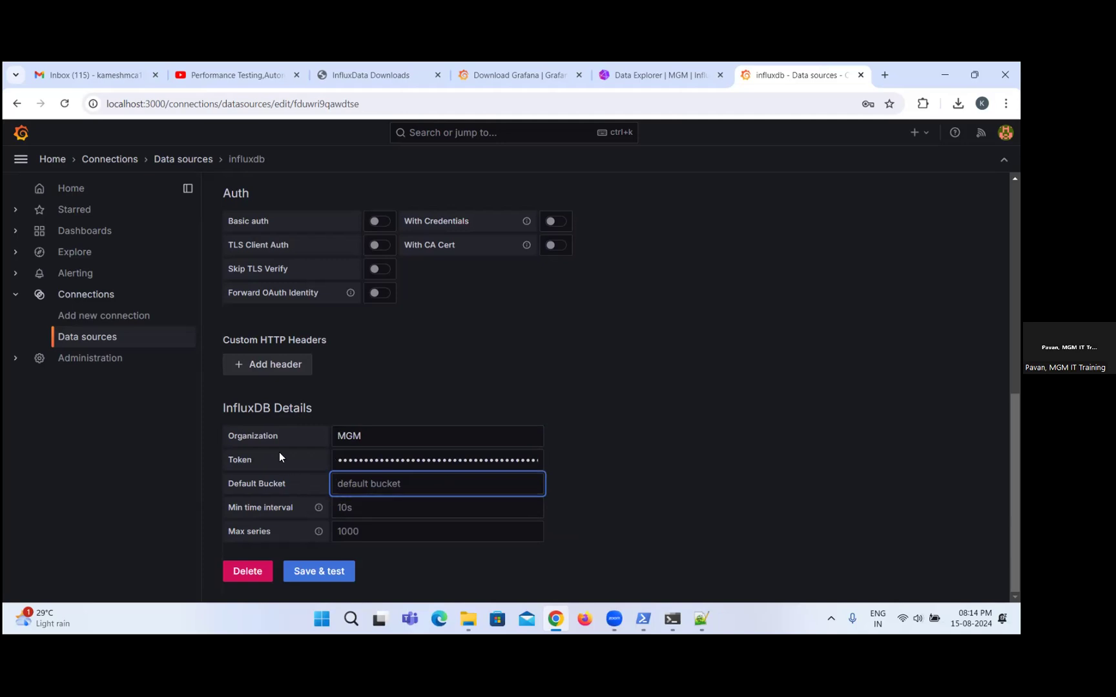
{"action": "type", "text": "webtoursbucket"}
{"action": "left_click", "coordinate": [320, 571]}
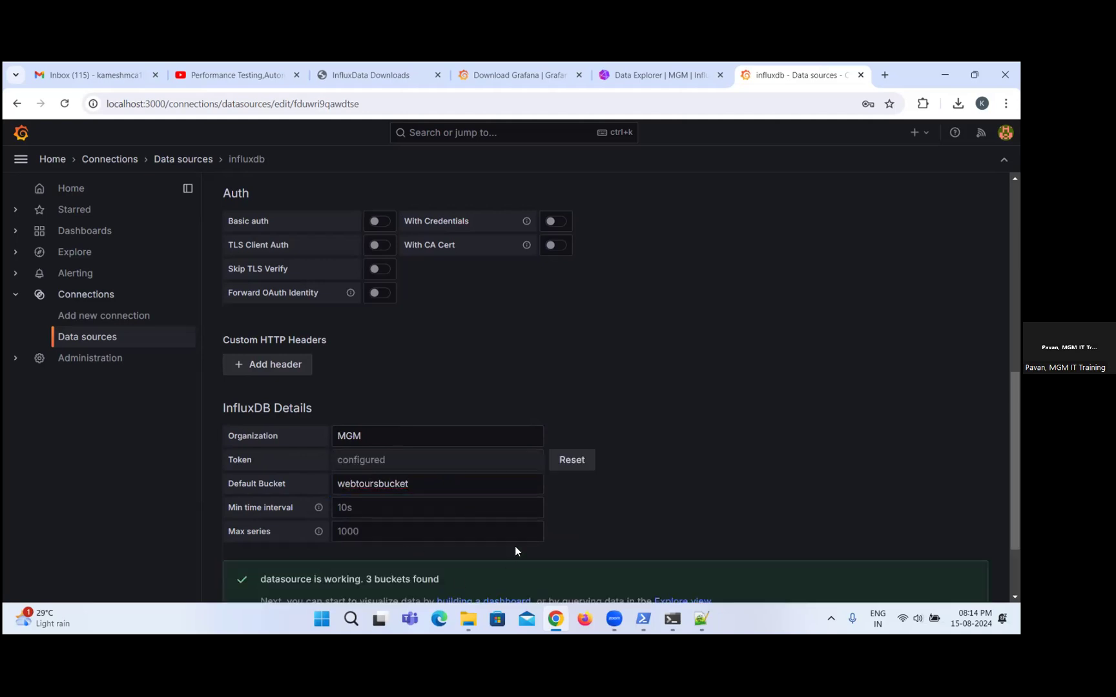
{"action": "scroll", "coordinate": [648, 413], "scroll_direction": "down", "scroll_amount": 2}
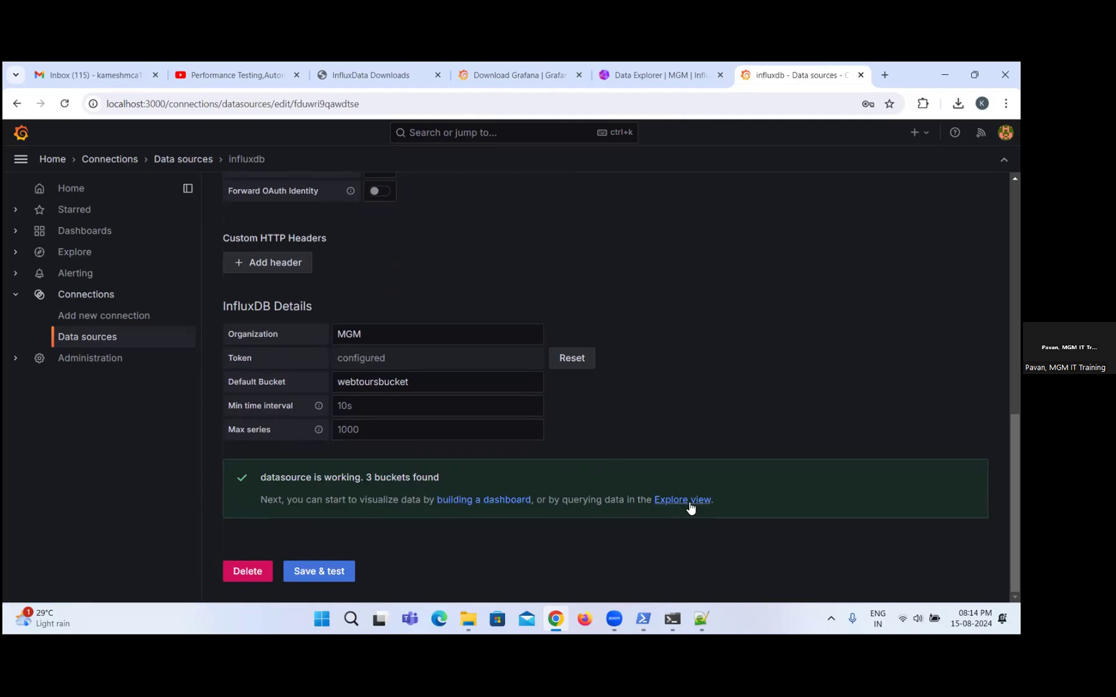
Switch to the InfluxDB Data Explorer tab, then minimize the browser, Notepad++ and File Explorer windows.
{"action": "left_click", "coordinate": [636, 71]}
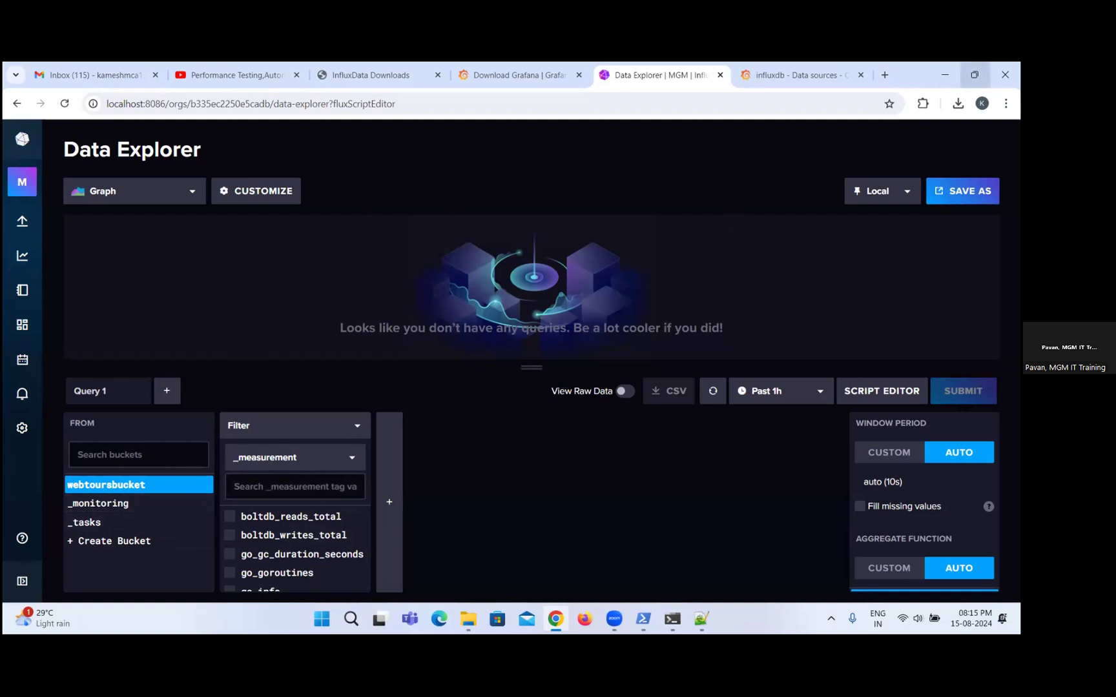
{"action": "left_click", "coordinate": [974, 74]}
{"action": "left_click", "coordinate": [923, 102]}
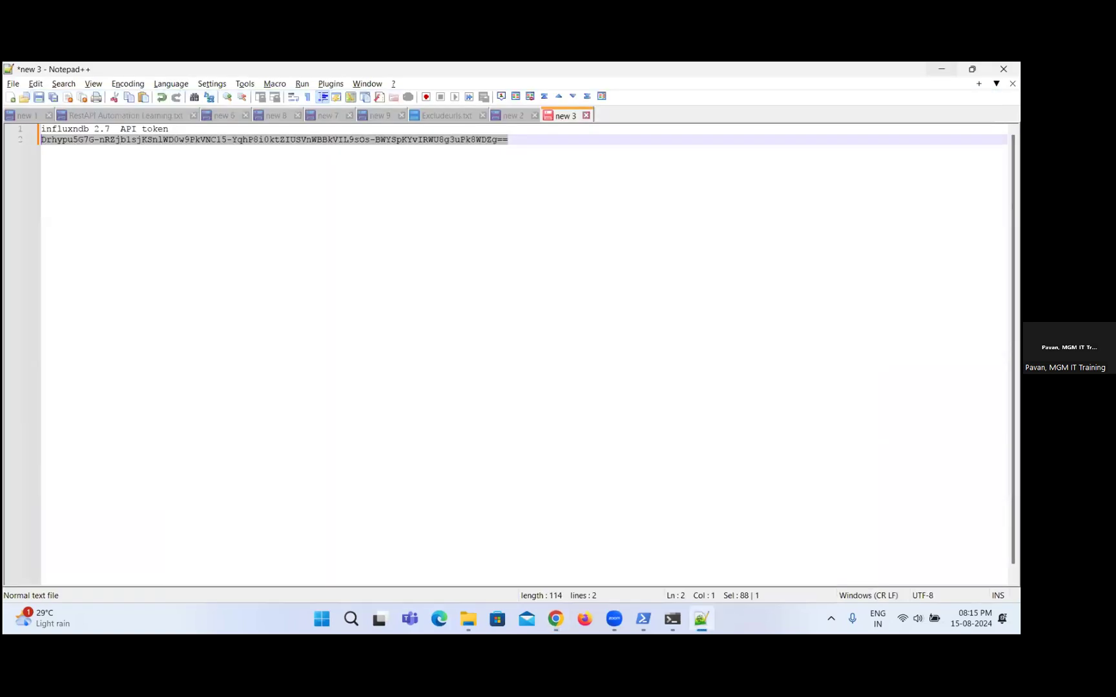
{"action": "left_click", "coordinate": [941, 69]}
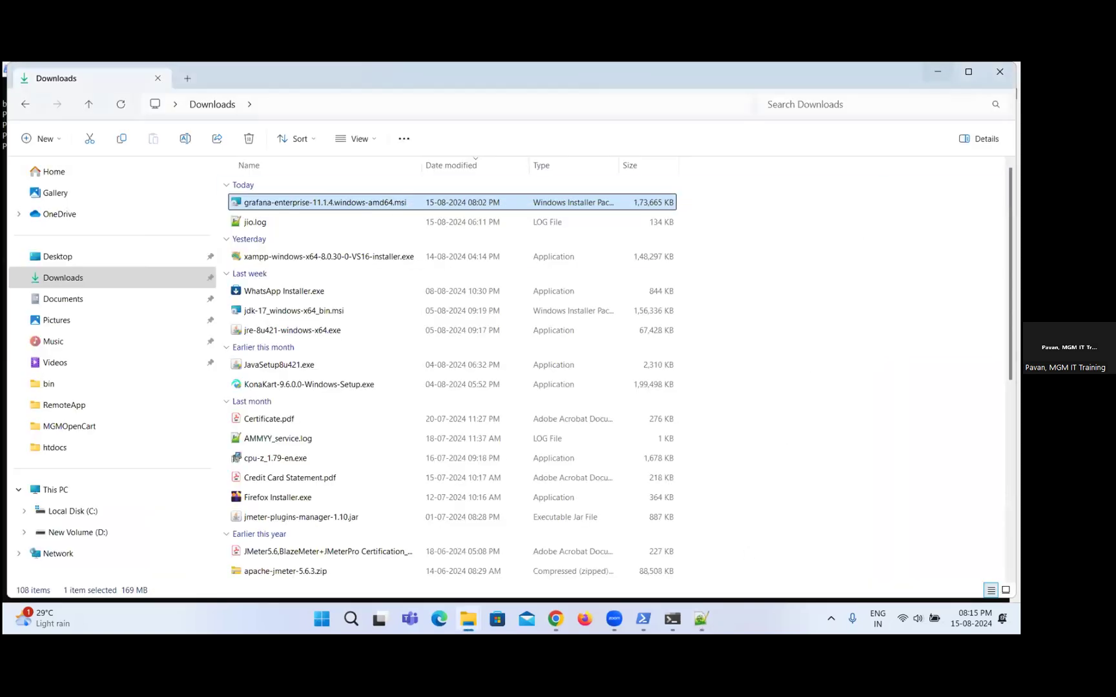
{"action": "left_click", "coordinate": [938, 71]}
{"action": "left_click", "coordinate": [745, 110]}
{"action": "left_click", "coordinate": [938, 71]}
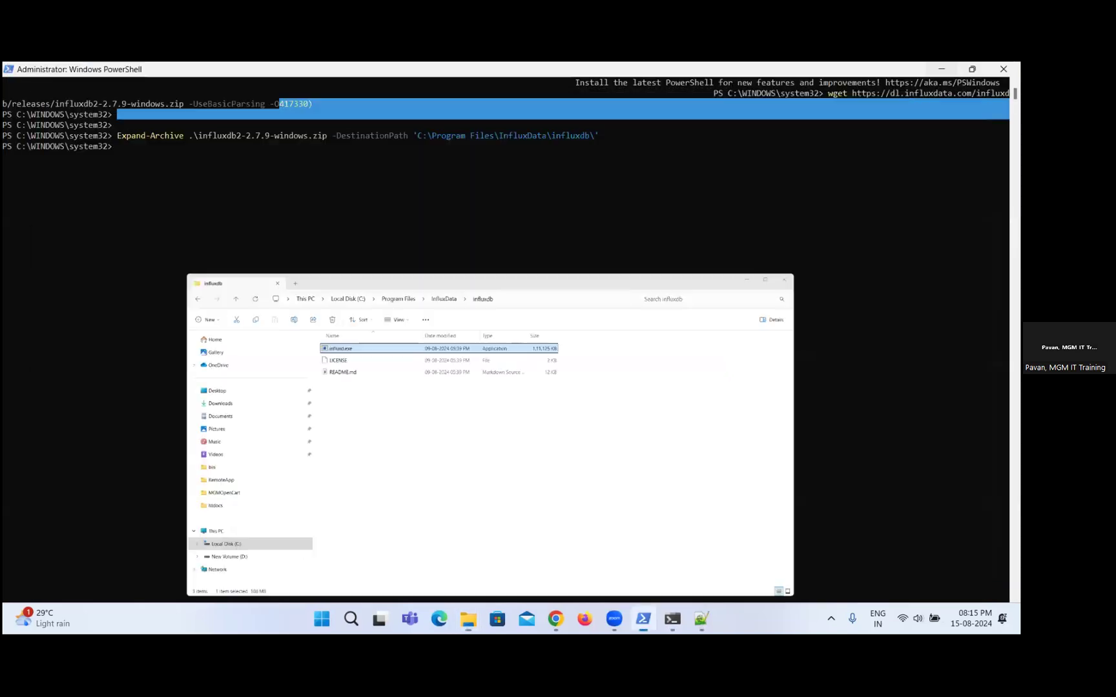
Minimize PowerShell, launch JMeter from the desktop, and open Webtours_DryRun.jmx from D:\EveningBatch\webtours.
{"action": "left_click", "coordinate": [941, 69]}
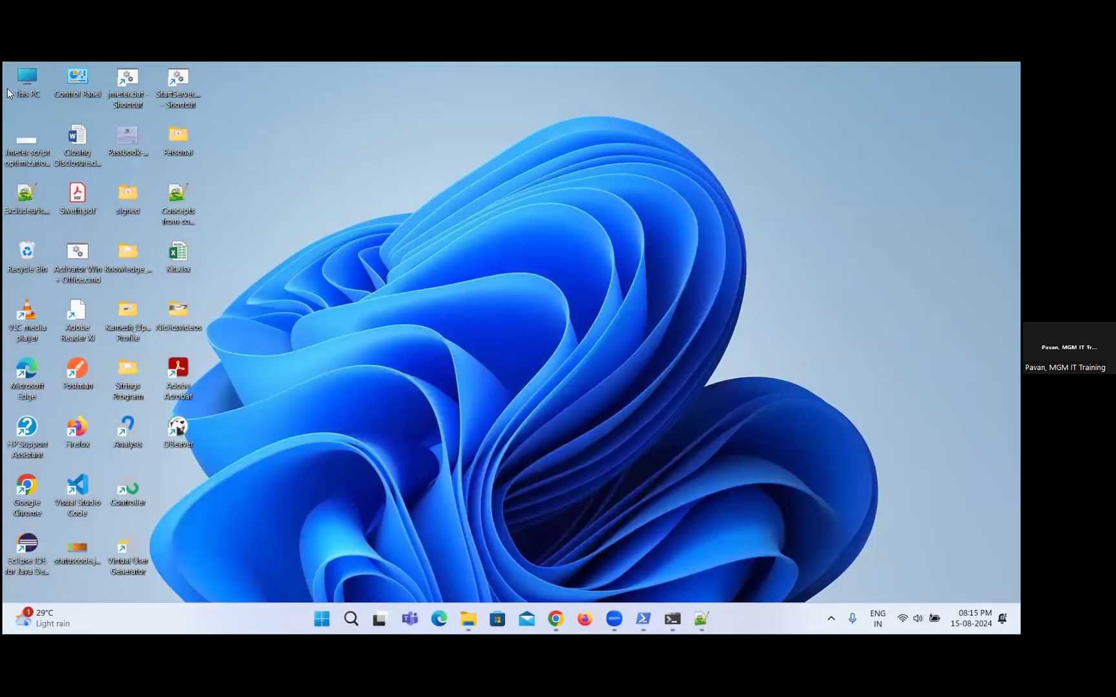
{"action": "double_click", "coordinate": [127, 80]}
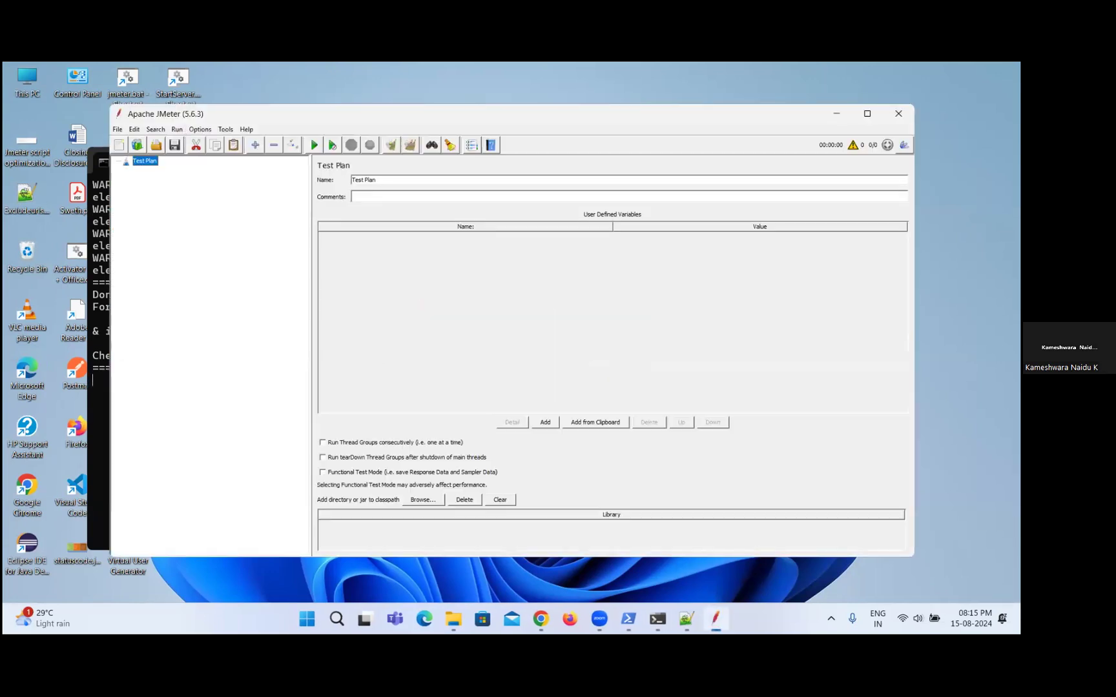
{"action": "left_click", "coordinate": [118, 132]}
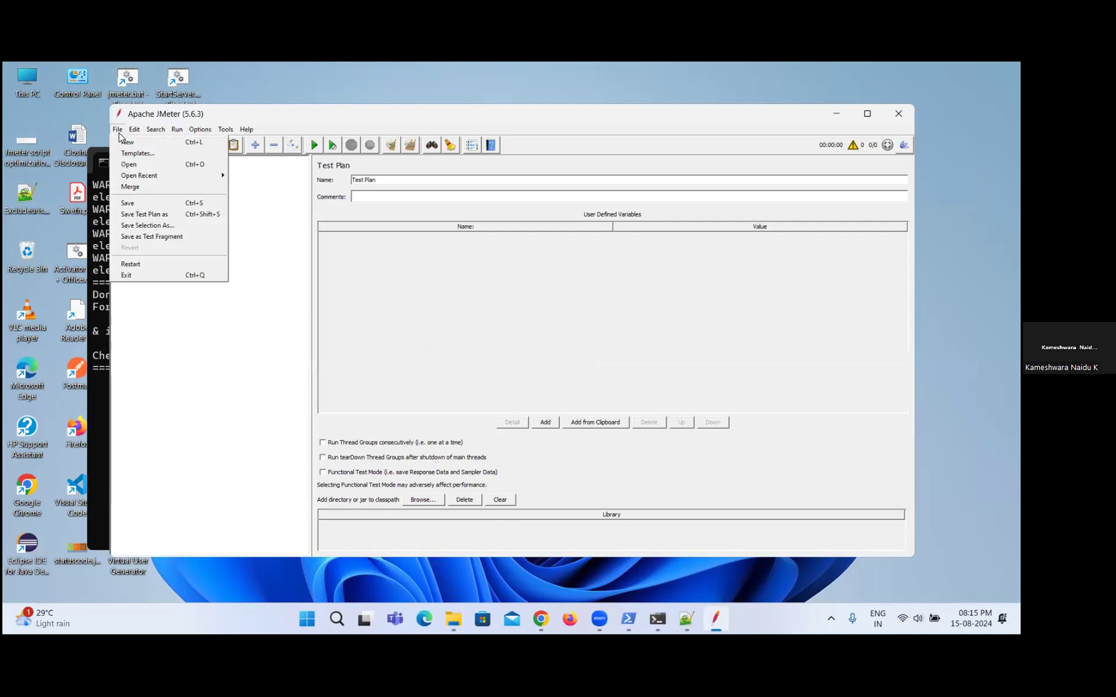
{"action": "left_click", "coordinate": [607, 345]}
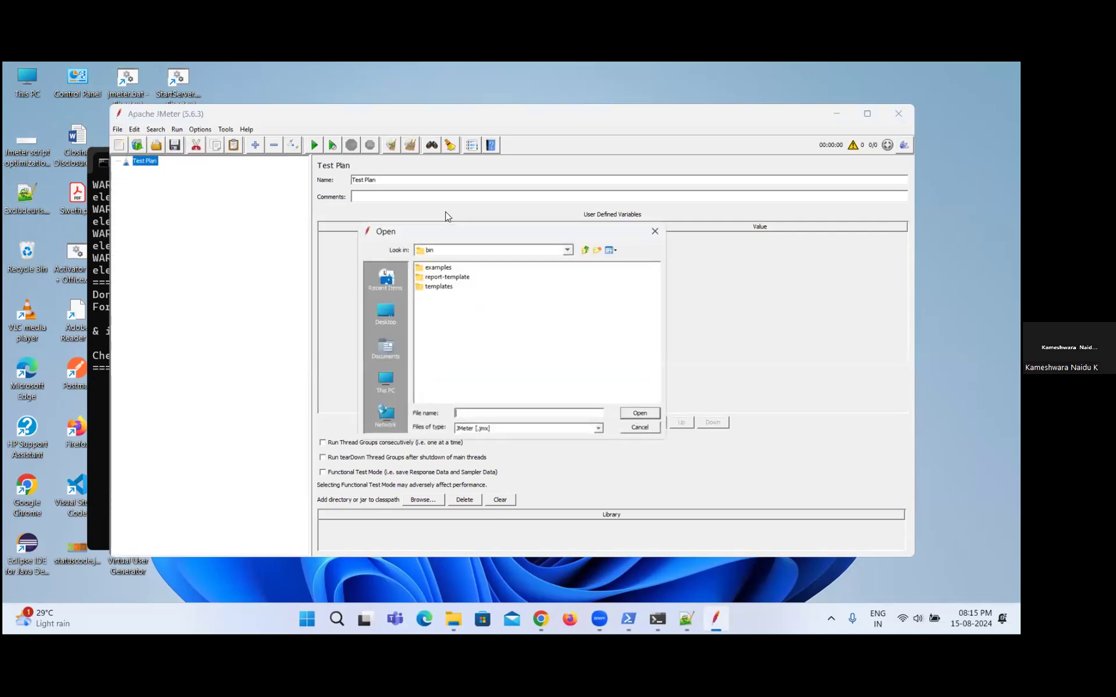
{"action": "left_click", "coordinate": [386, 387]}
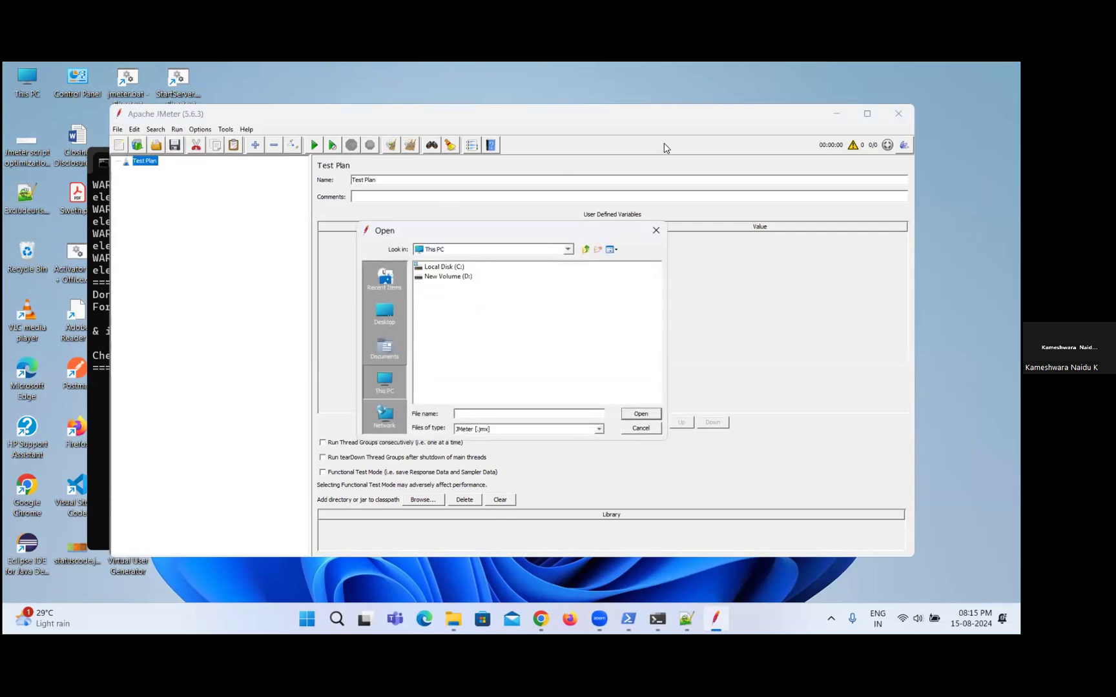
{"action": "left_click", "coordinate": [454, 283]}
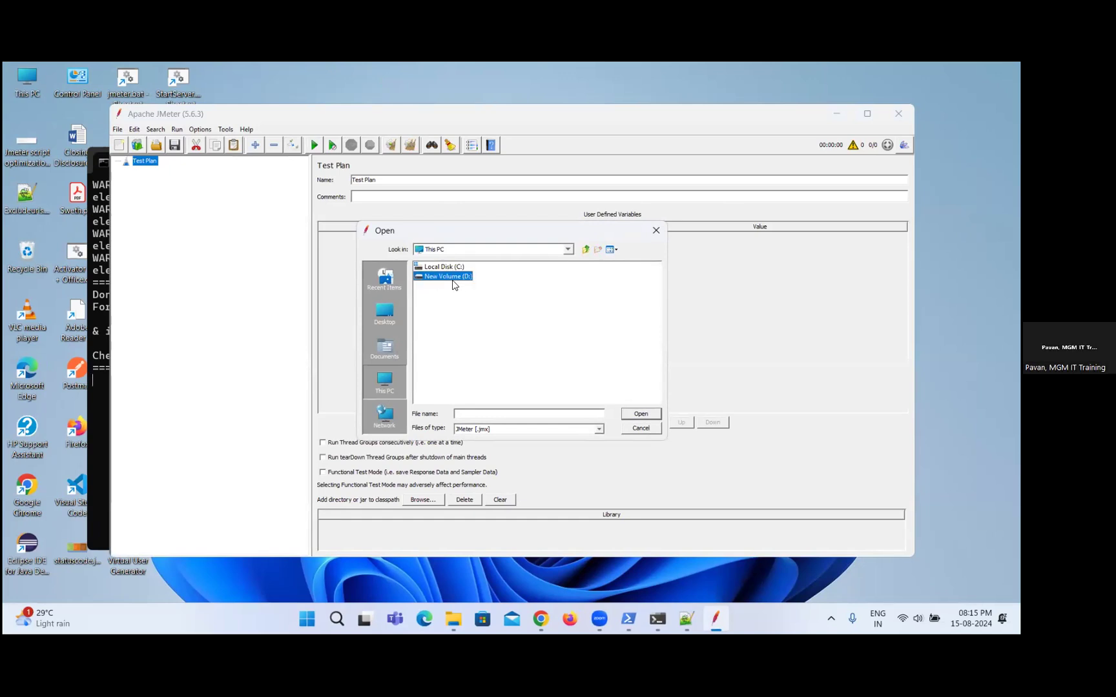
{"action": "double_click", "coordinate": [451, 280]}
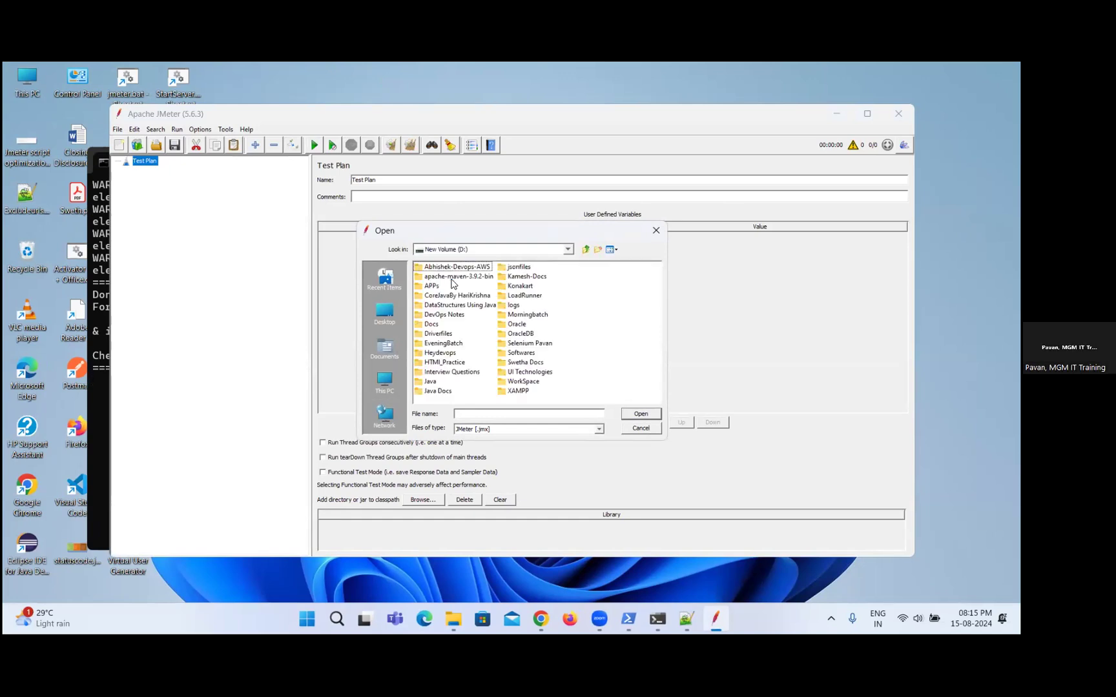
{"action": "double_click", "coordinate": [450, 345]}
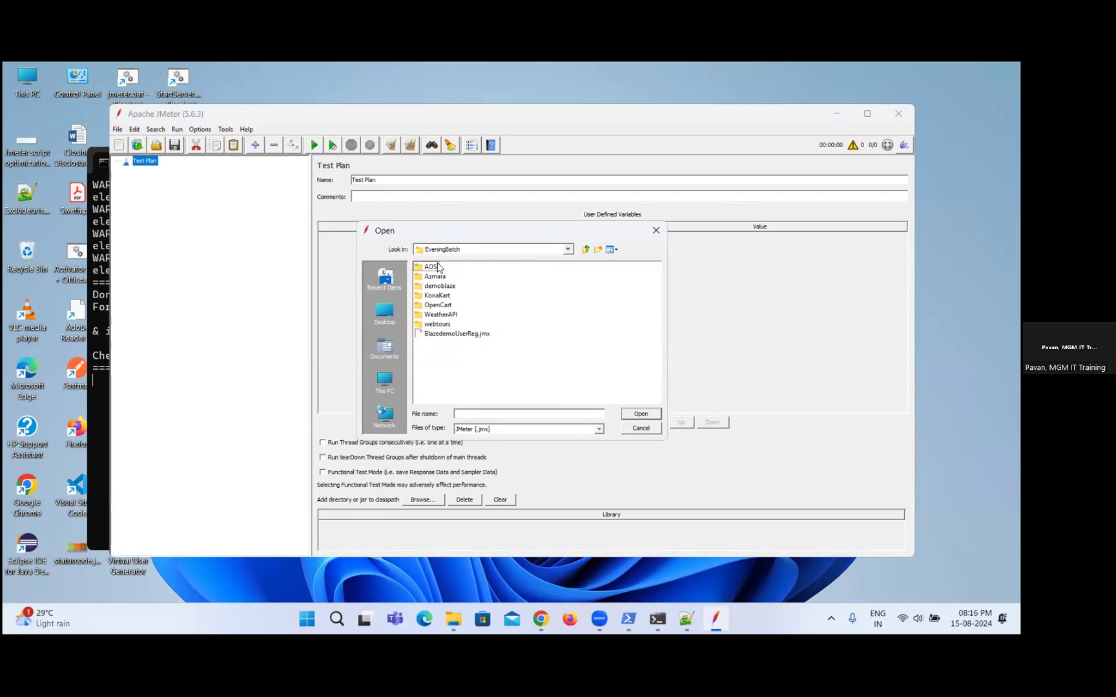
{"action": "left_click", "coordinate": [446, 315]}
{"action": "double_click", "coordinate": [445, 325]}
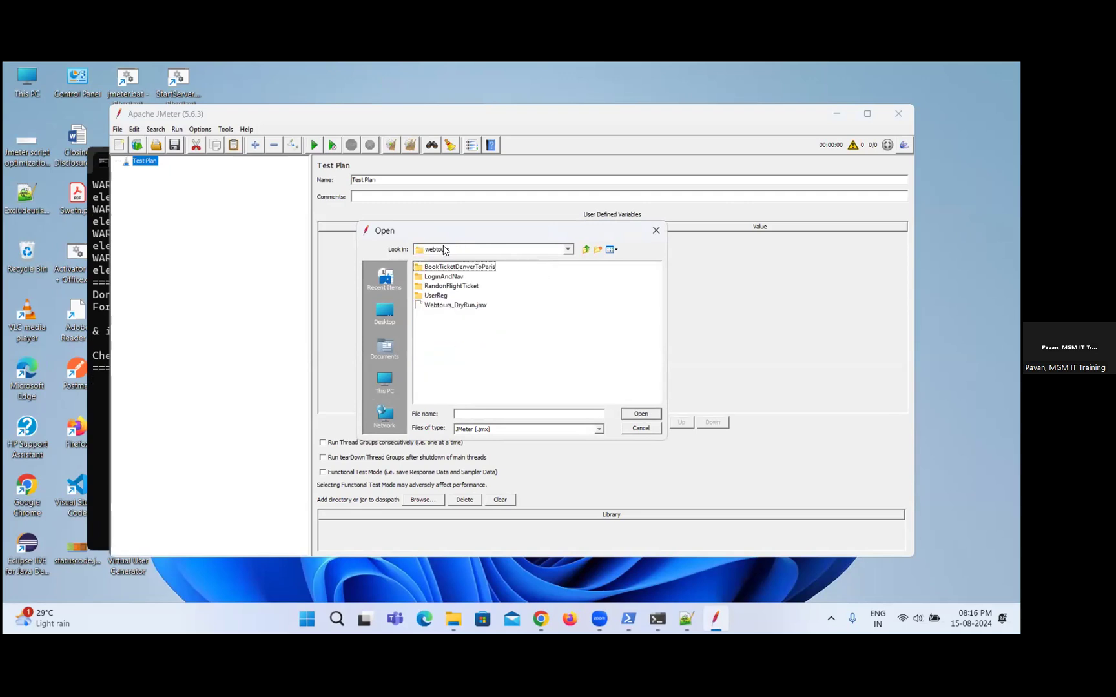
{"action": "left_click", "coordinate": [439, 308]}
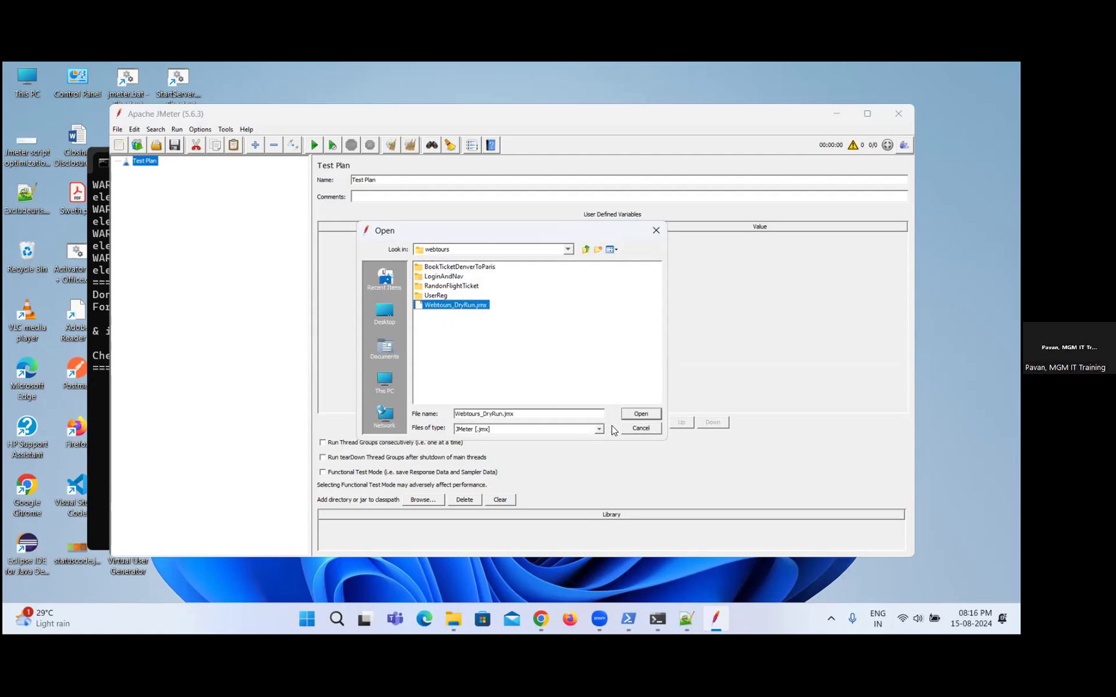
{"action": "left_click", "coordinate": [641, 416]}
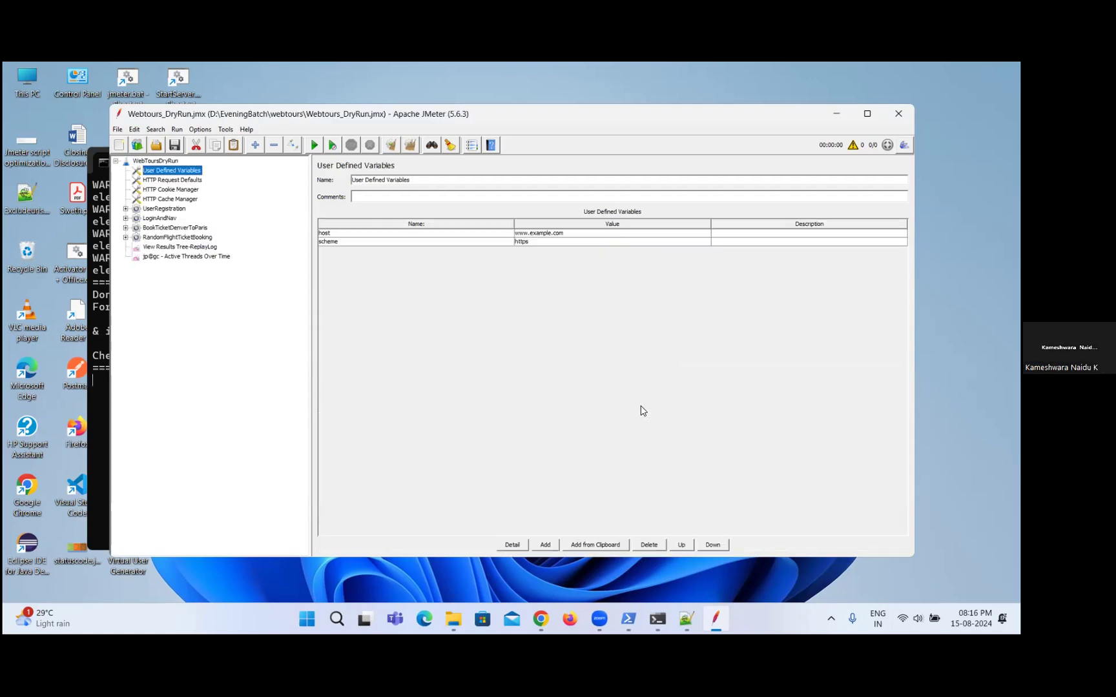
Maximize the JMeter window and enlarge its interface text by zooming in three times.
{"action": "left_click", "coordinate": [869, 116]}
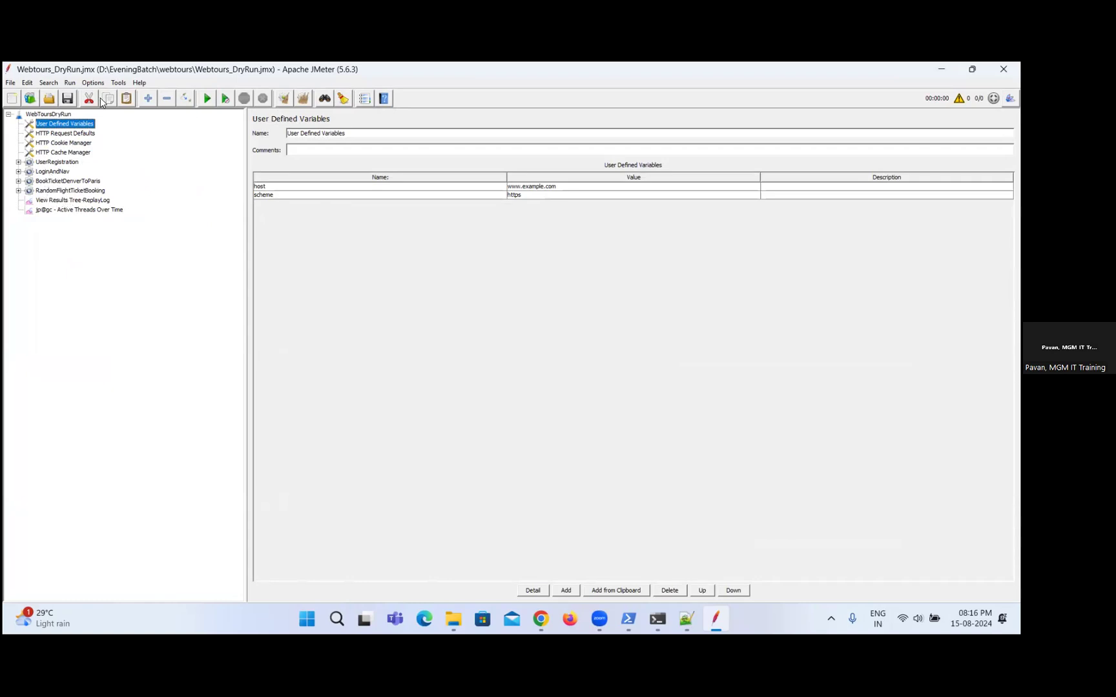
{"action": "left_click", "coordinate": [93, 83]}
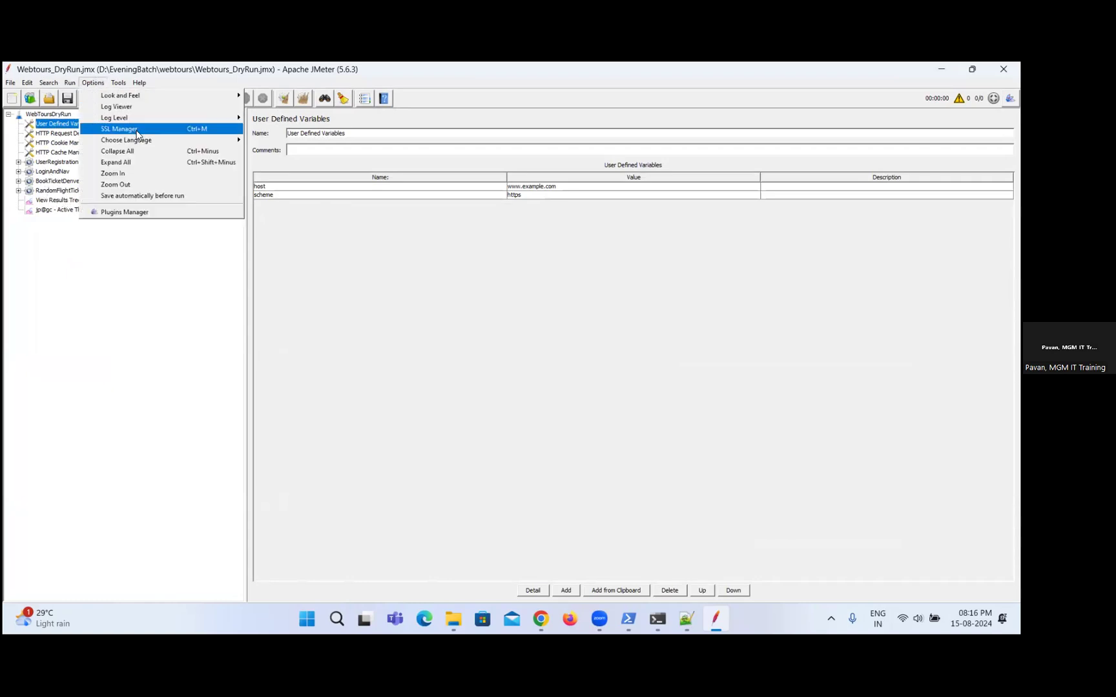
{"action": "left_click", "coordinate": [160, 173]}
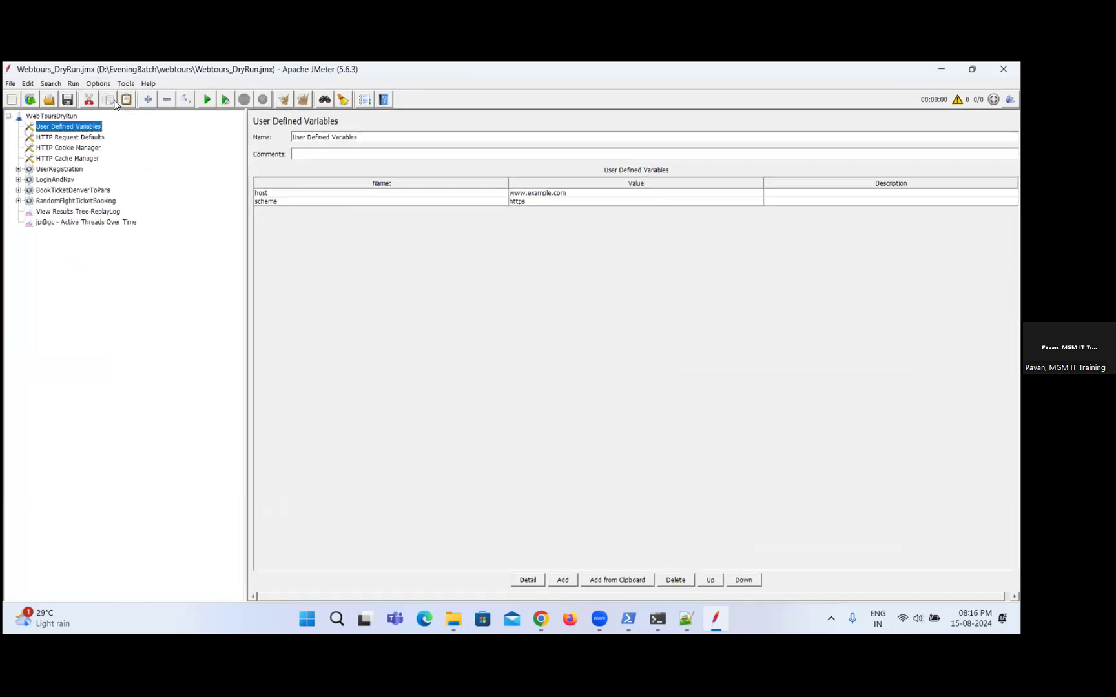
{"action": "left_click", "coordinate": [103, 86]}
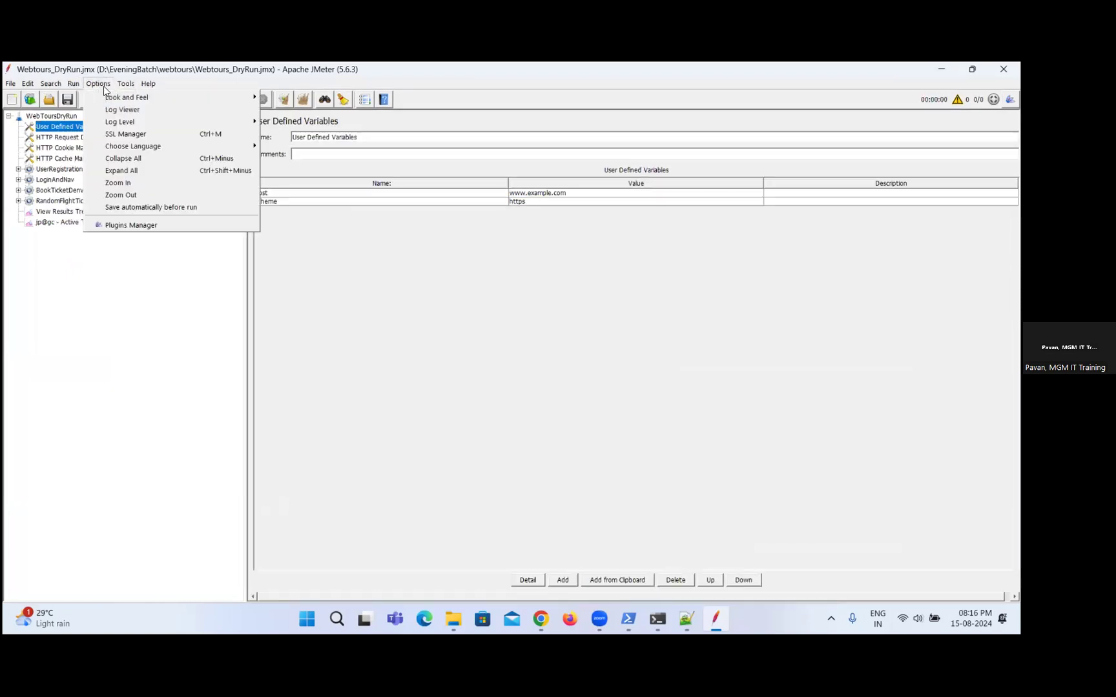
{"action": "left_click", "coordinate": [150, 192]}
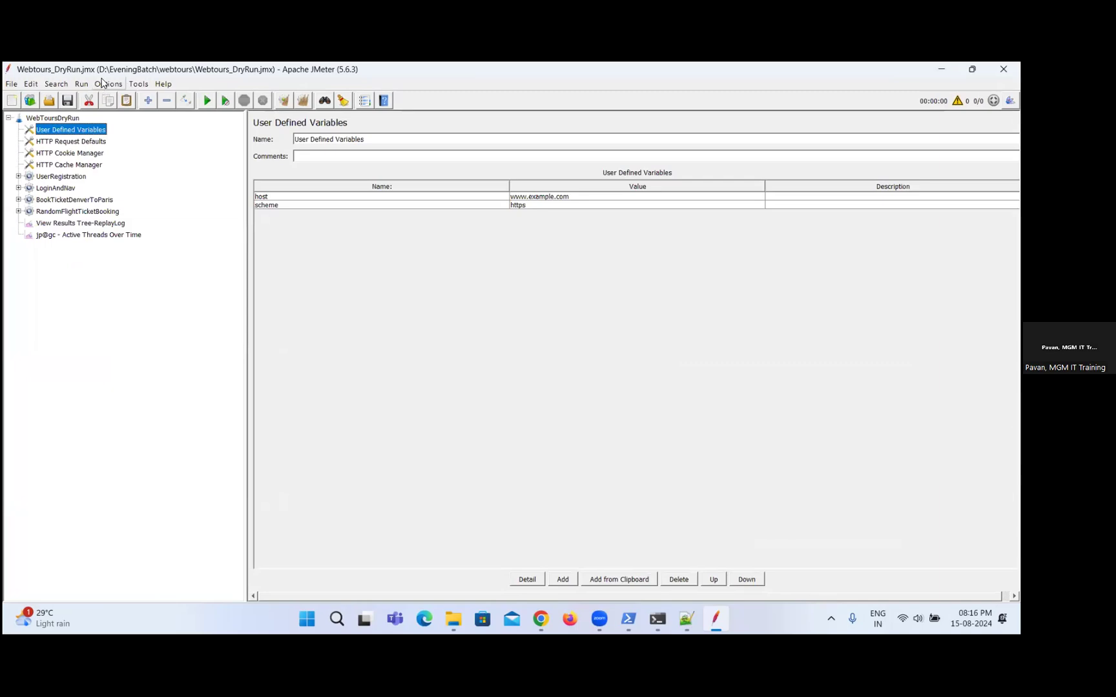
{"action": "left_click", "coordinate": [108, 84]}
{"action": "left_click", "coordinate": [169, 197]}
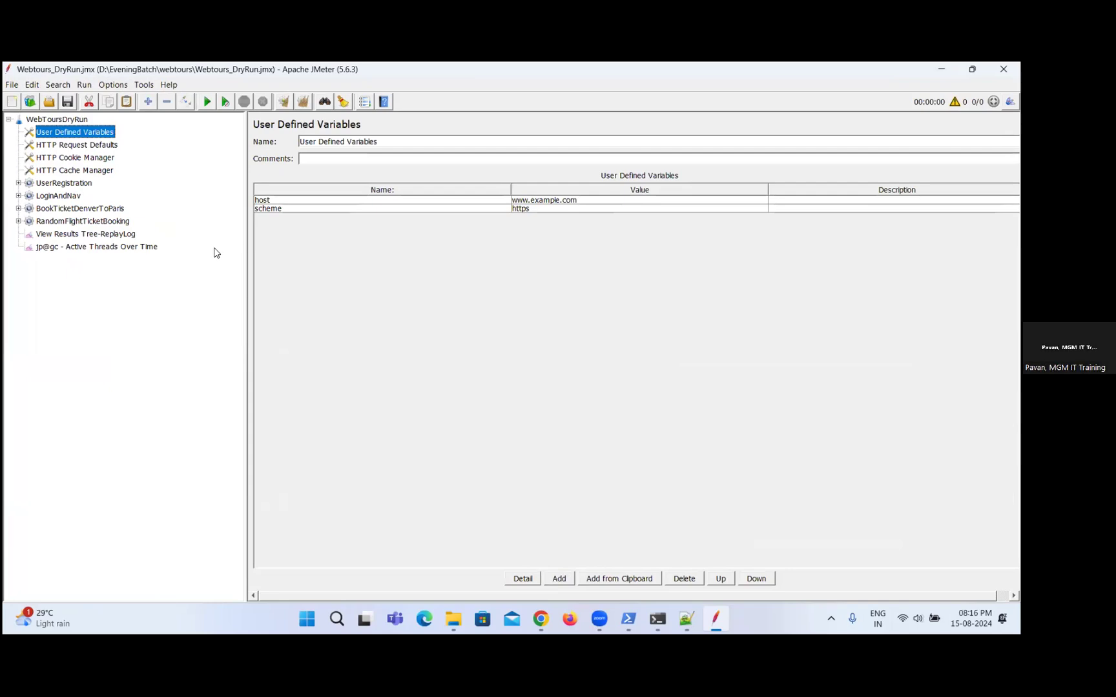
Add a Backend Listener to the WebToursDryRun test plan and choose the InfluxDBRawBackendListenerClient implementation.
{"action": "right_click", "coordinate": [36, 120]}
{"action": "mouse_move", "coordinate": [96, 131]}
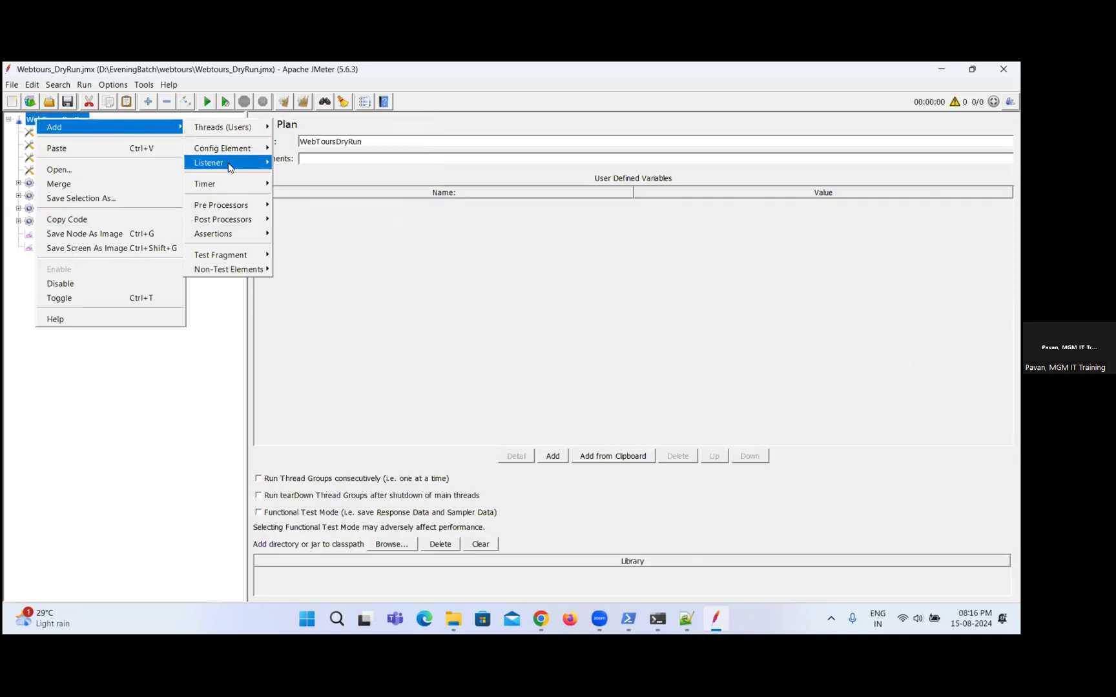
{"action": "mouse_move", "coordinate": [261, 163]}
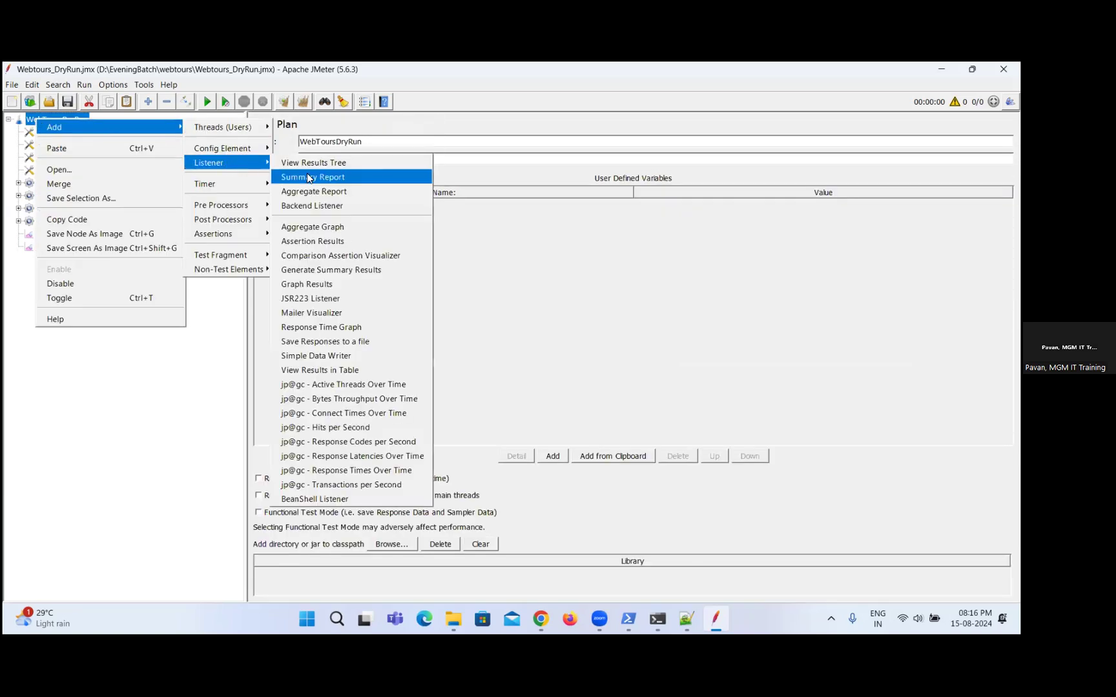
{"action": "left_click", "coordinate": [321, 205]}
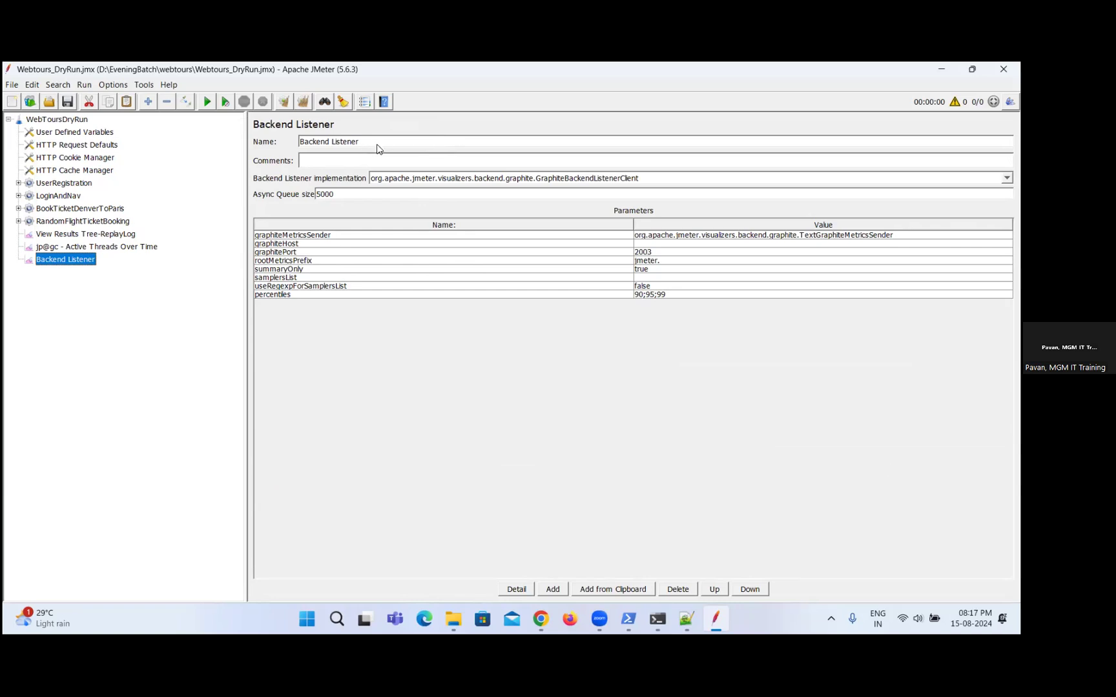
{"action": "left_click", "coordinate": [864, 182]}
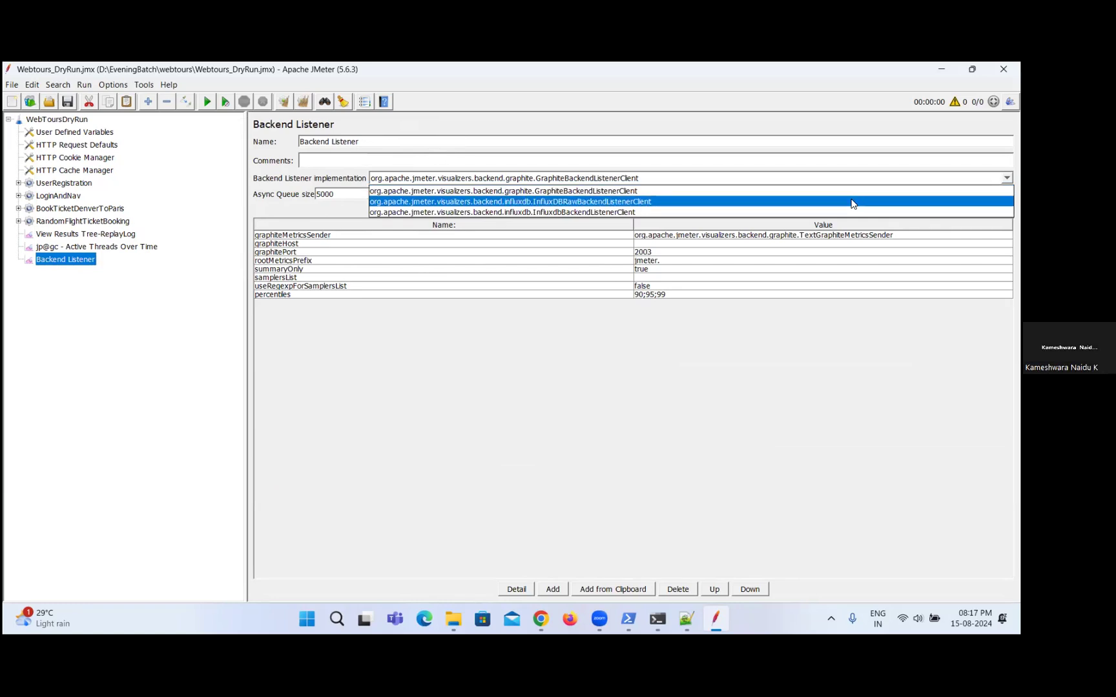
{"action": "left_click", "coordinate": [851, 204]}
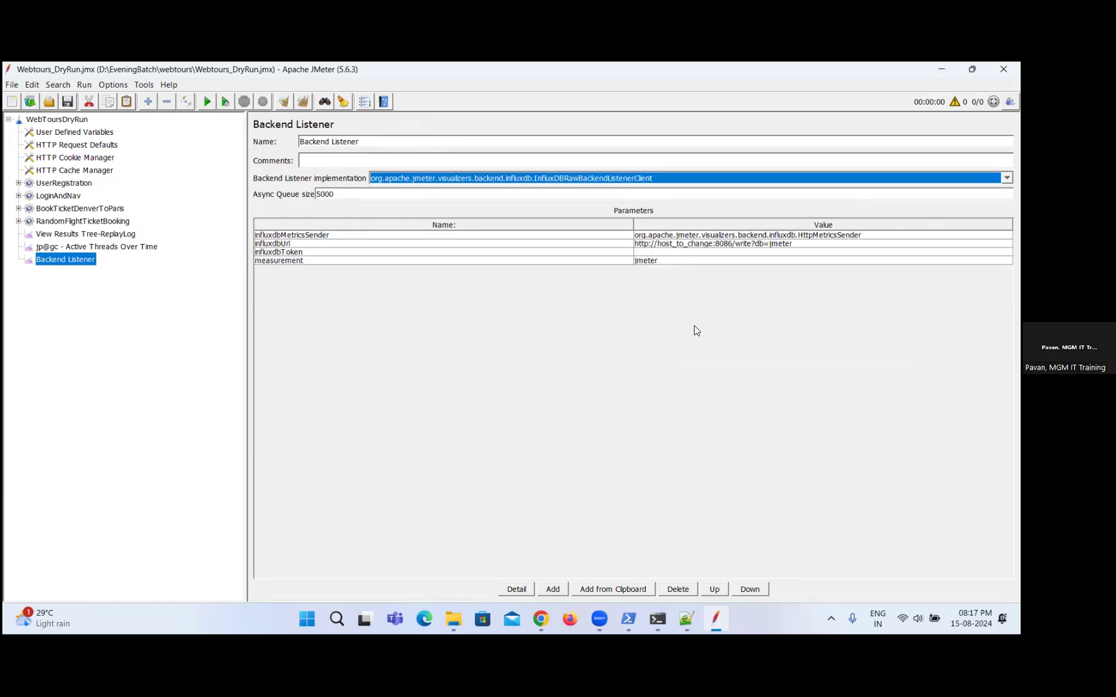
Narrow the test plan tree pane and the Name column of the Backend Listener's parameters table.
{"action": "left_click", "coordinate": [244, 284]}
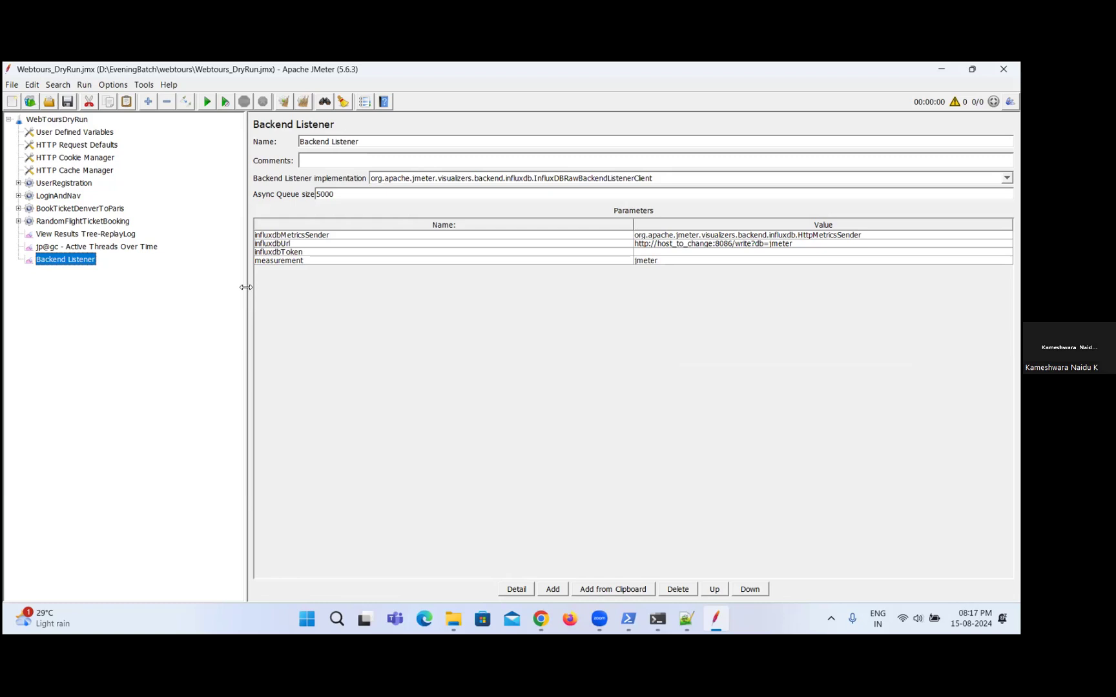
{"action": "left_click_drag", "start_coordinate": [245, 287], "coordinate": [191, 289]}
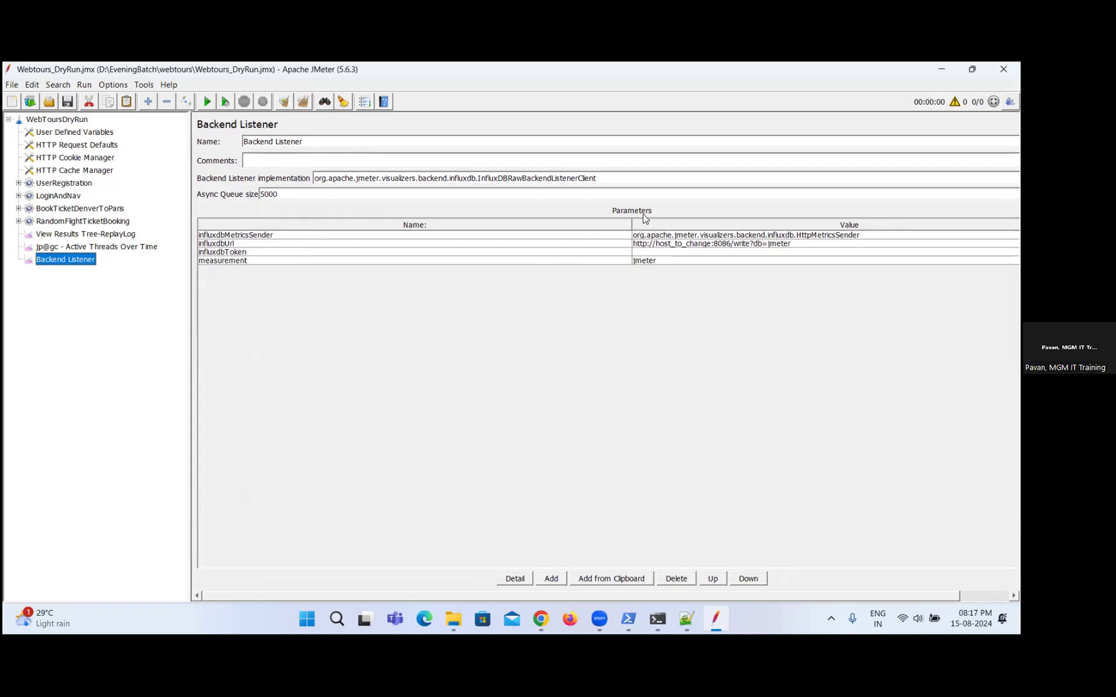
{"action": "left_click_drag", "start_coordinate": [643, 220], "coordinate": [363, 225]}
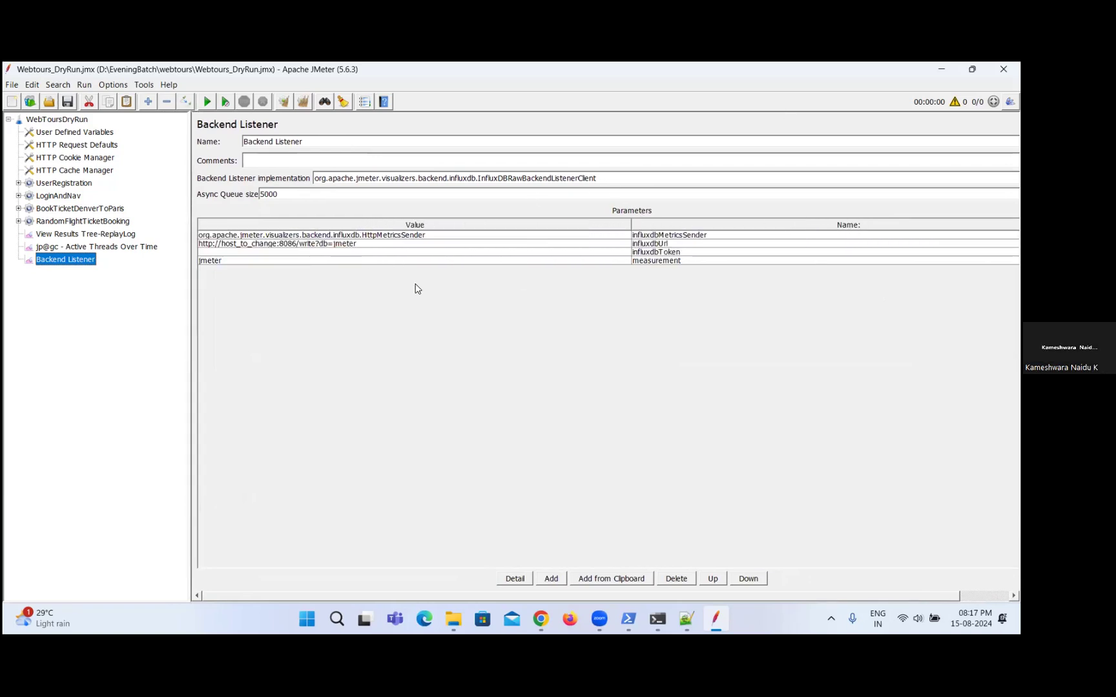
{"action": "left_click_drag", "start_coordinate": [675, 224], "coordinate": [407, 226]}
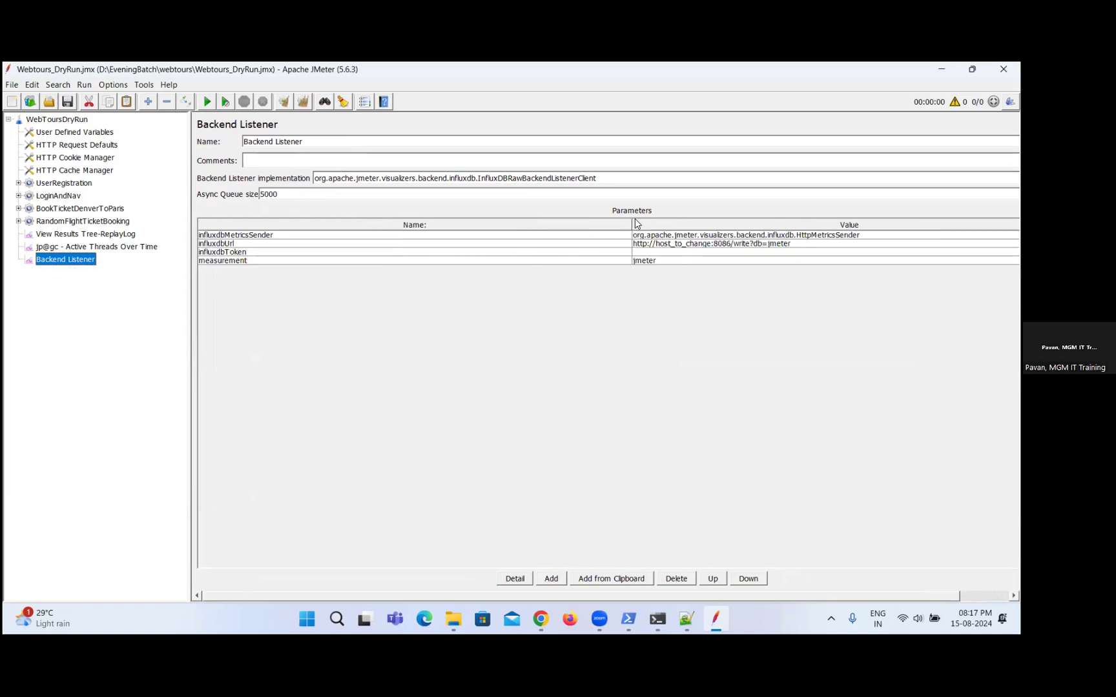
{"action": "left_click_drag", "start_coordinate": [635, 223], "coordinate": [370, 224]}
{"action": "left_click_drag", "start_coordinate": [731, 230], "coordinate": [452, 225]}
{"action": "left_click_drag", "start_coordinate": [632, 225], "coordinate": [557, 224]}
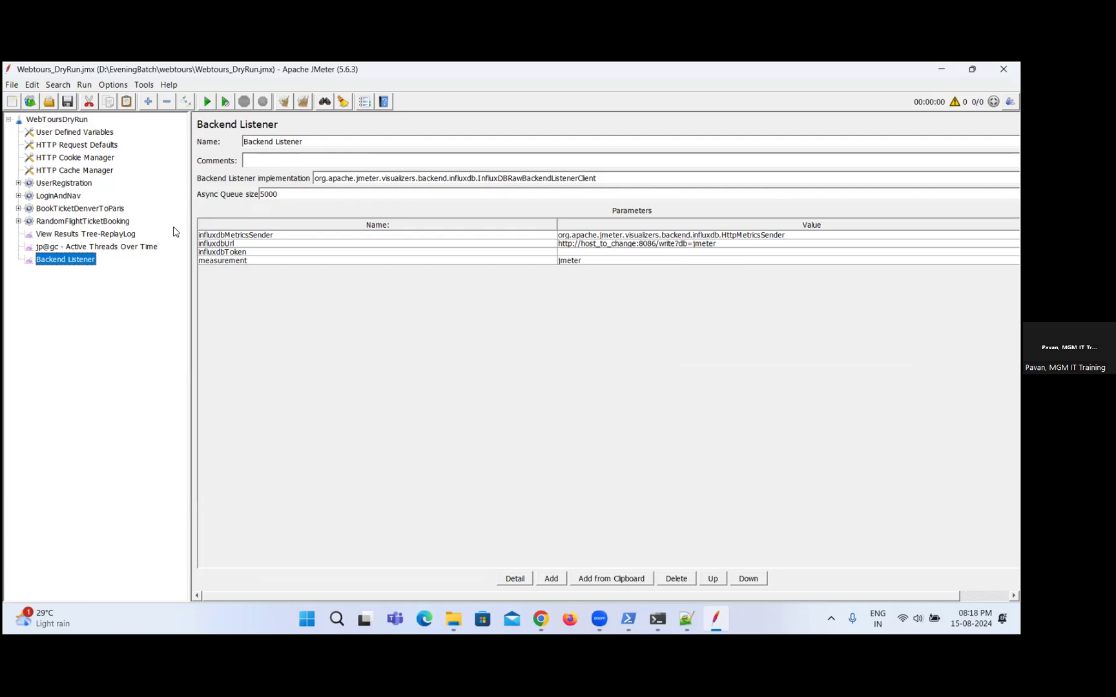
Switch the Backend Listener implementation to InfluxdbBackendListenerClient, narrowing the tree pane and the parameter Name column further.
{"action": "left_click_drag", "start_coordinate": [189, 224], "coordinate": [149, 224]}
{"action": "left_click", "coordinate": [516, 178]}
{"action": "left_click", "coordinate": [516, 215]}
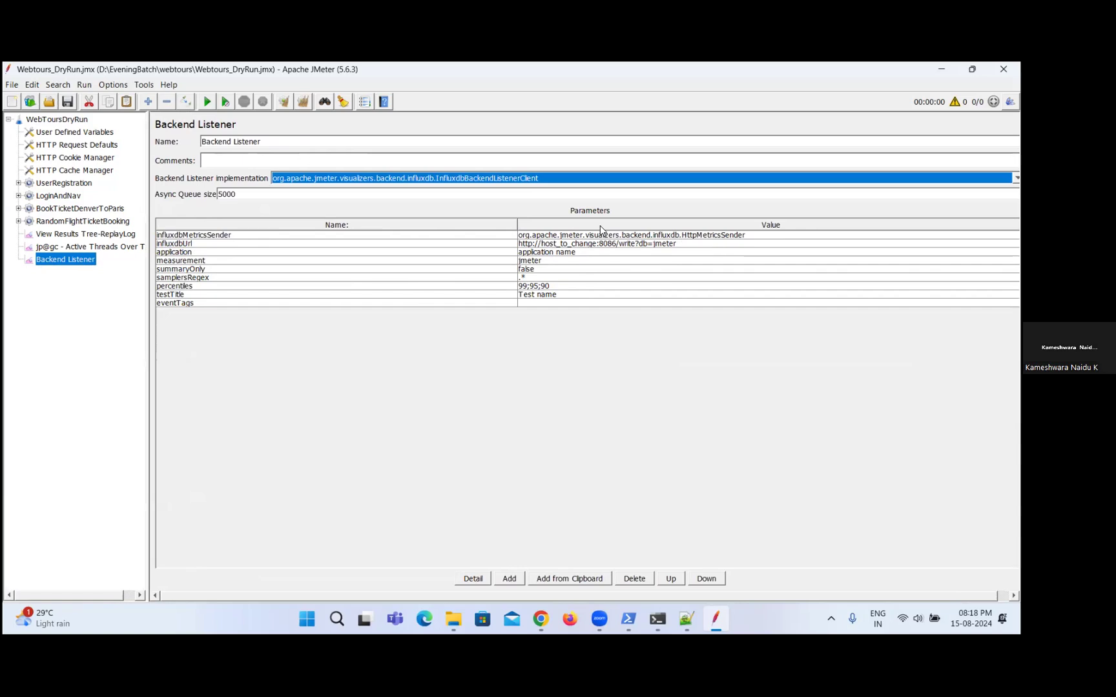
{"action": "left_click_drag", "start_coordinate": [517, 224], "coordinate": [404, 230]}
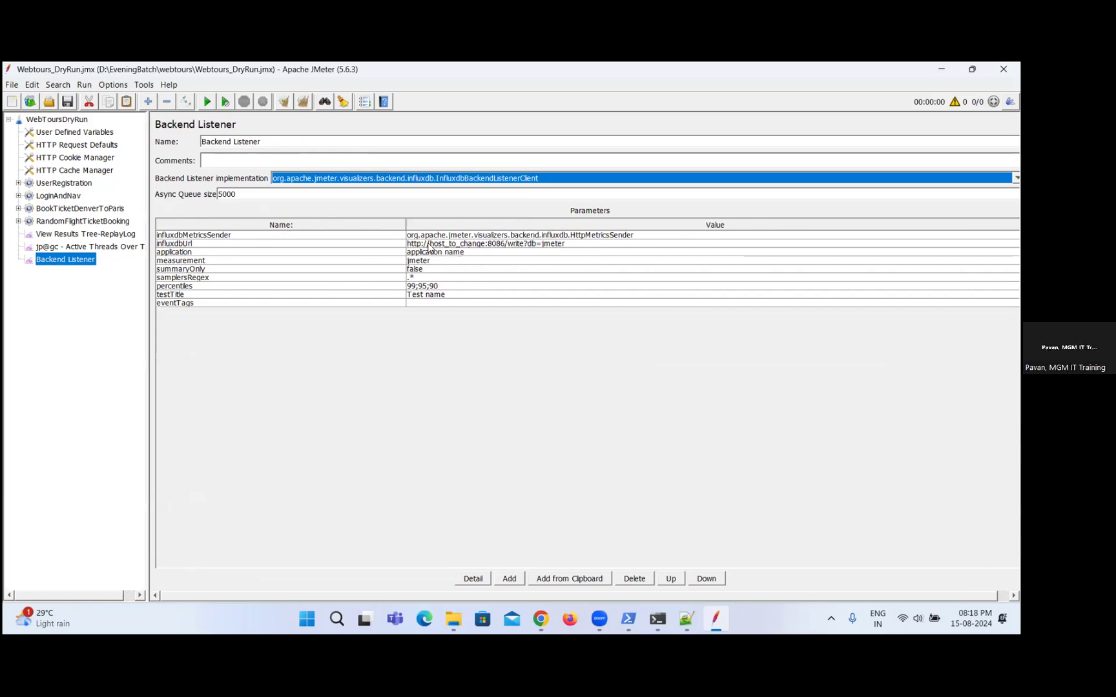
Replace the host_to_change placeholder in the Backend Listener's influxdbUrl value with LOCALHOST.
{"action": "left_click", "coordinate": [450, 249]}
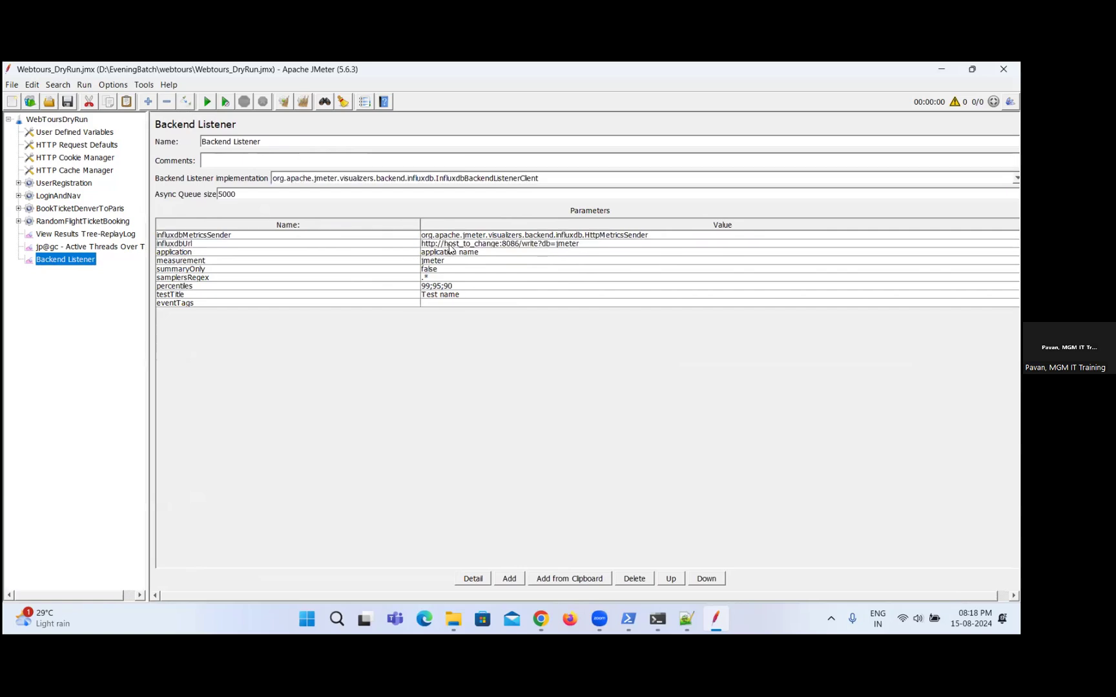
{"action": "left_click", "coordinate": [453, 245]}
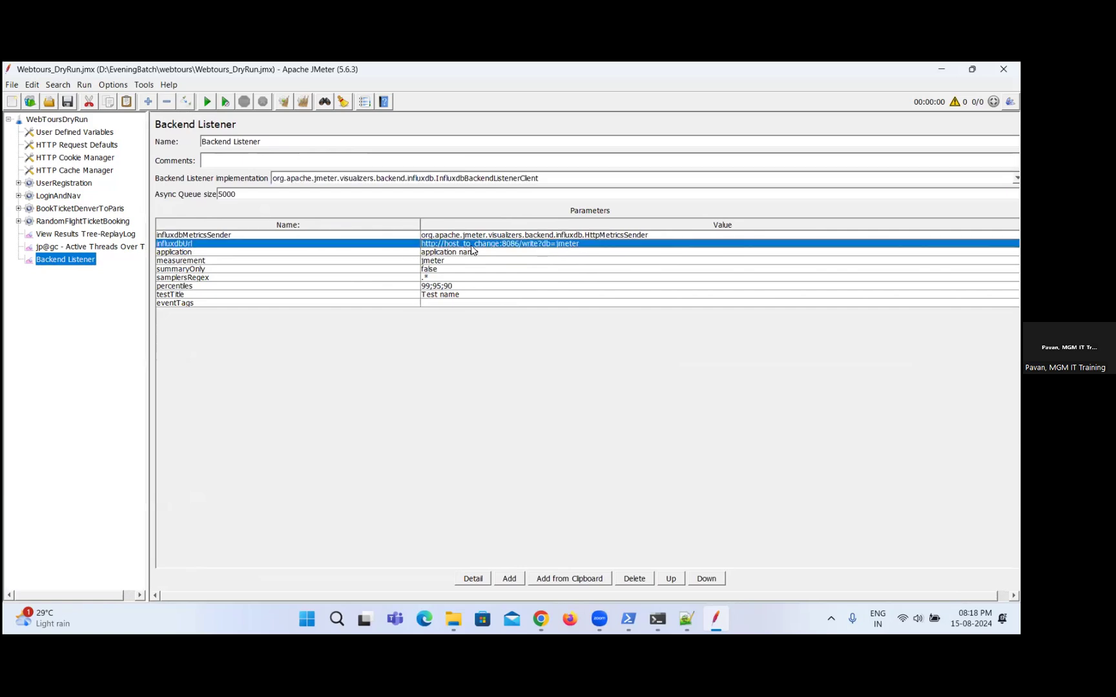
{"action": "double_click", "coordinate": [472, 248]}
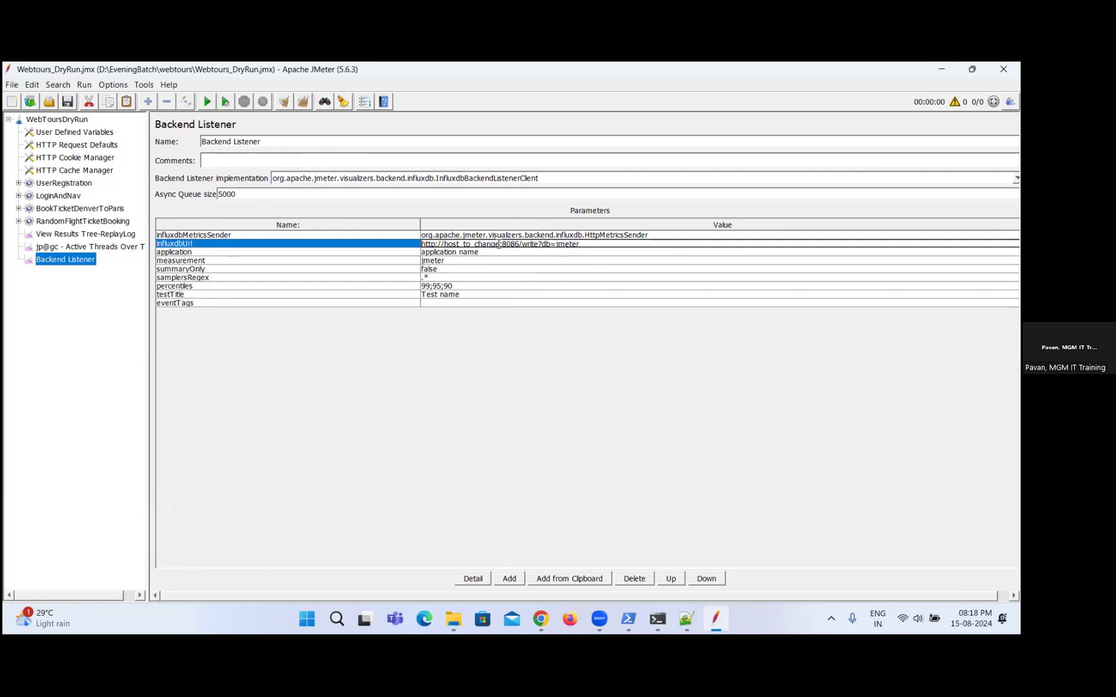
{"action": "left_click_drag", "start_coordinate": [497, 246], "coordinate": [449, 246]}
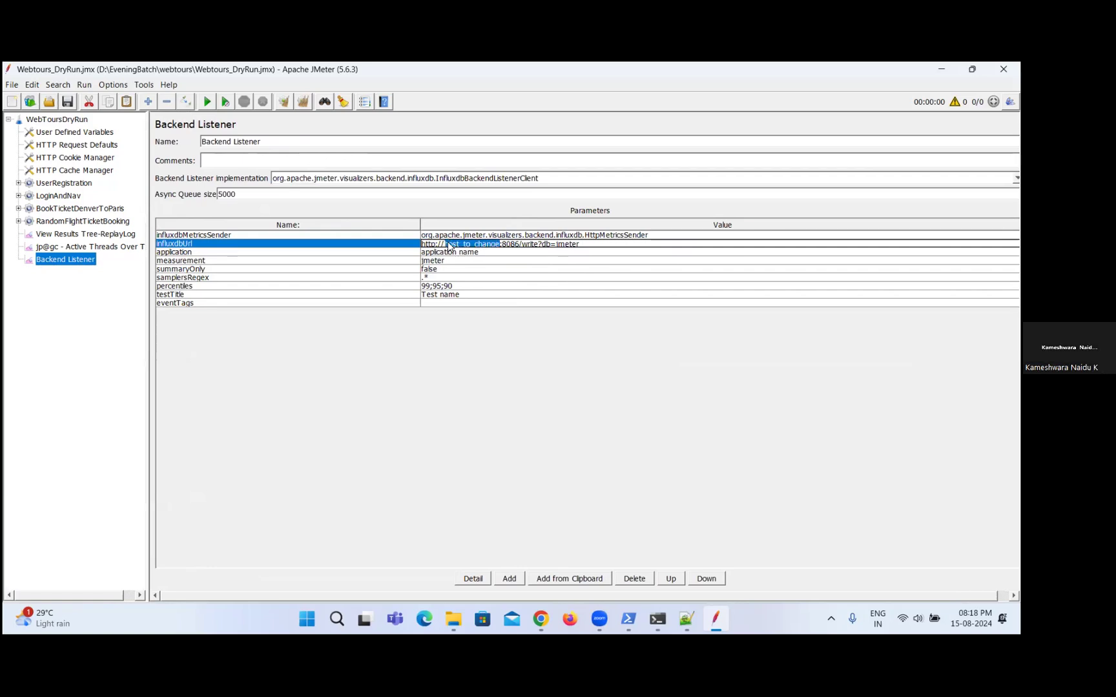
{"action": "type", "text": "LOCALHOST"}
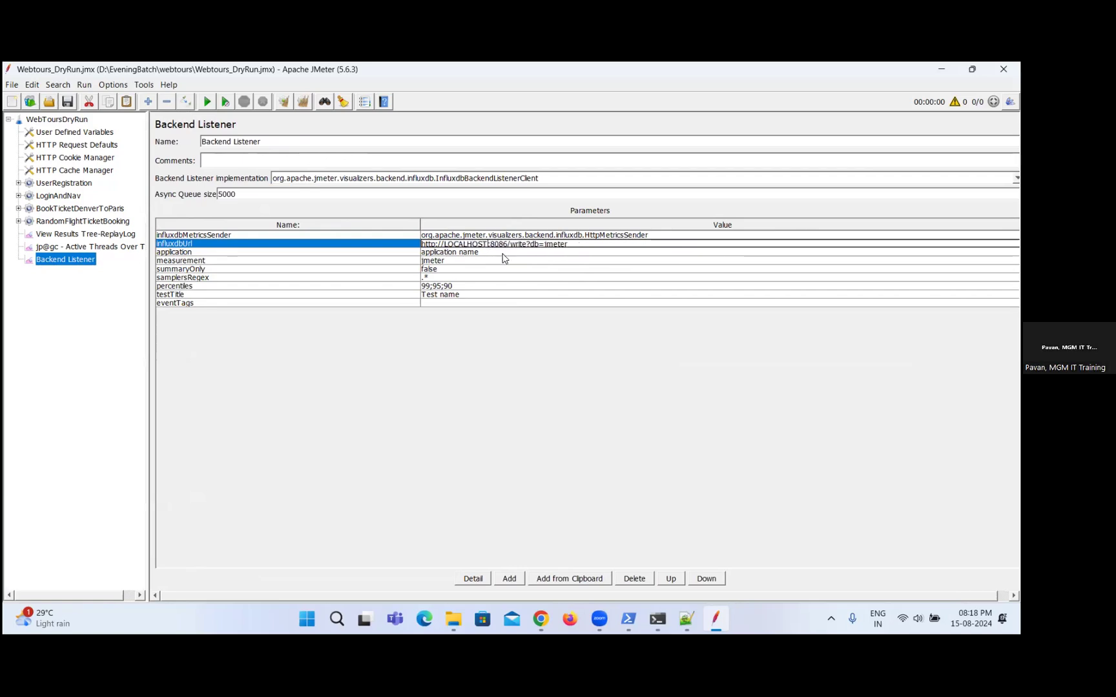
Change the host in the Backend Listener's influxdbUrl value to lowercase localhost.
{"action": "key", "text": "BackSpace"}
{"action": "key", "text": "BackSpace"}
{"action": "key", "text": "BackSpace"}
{"action": "key", "text": "BackSpace"}
{"action": "key", "text": "BackSpace"}
{"action": "key", "text": "BackSpace"}
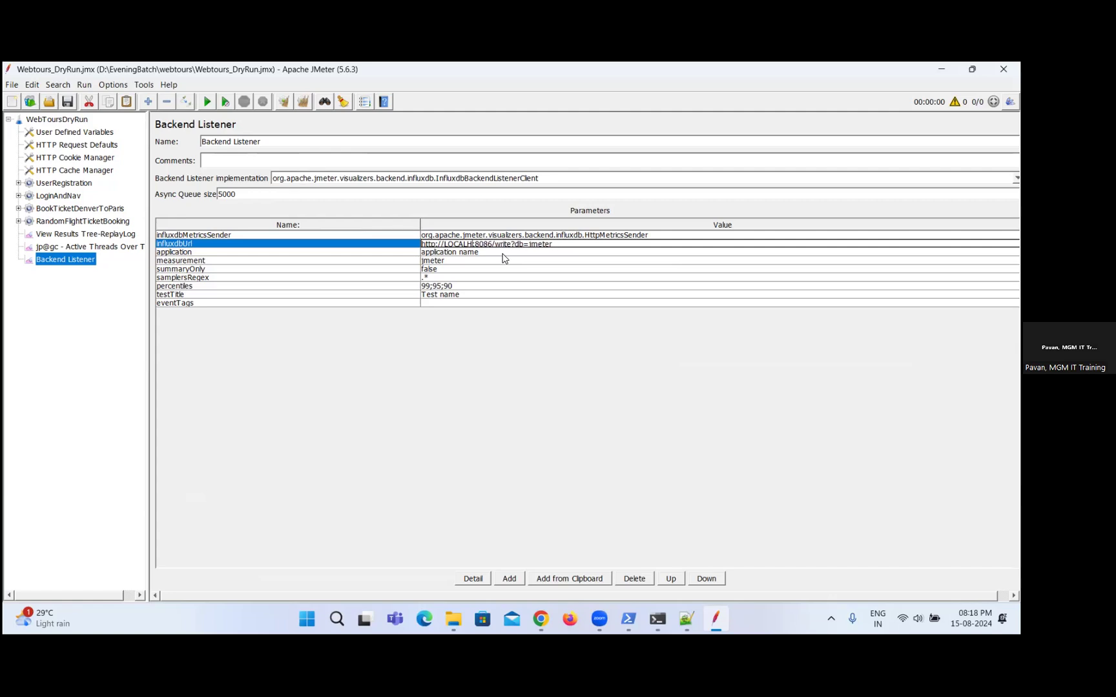
{"action": "key", "text": "BackSpace"}
{"action": "key", "text": "BackSpace"}
{"action": "key", "text": "BackSpace"}
{"action": "type", "text": "localhost"}
Set the Backend Listener's application parameter to WebTours.
{"action": "double_click", "coordinate": [485, 253]}
{"action": "key", "text": "ctrl+shift+Left"}
{"action": "key", "text": "ctrl+shift+Left"}
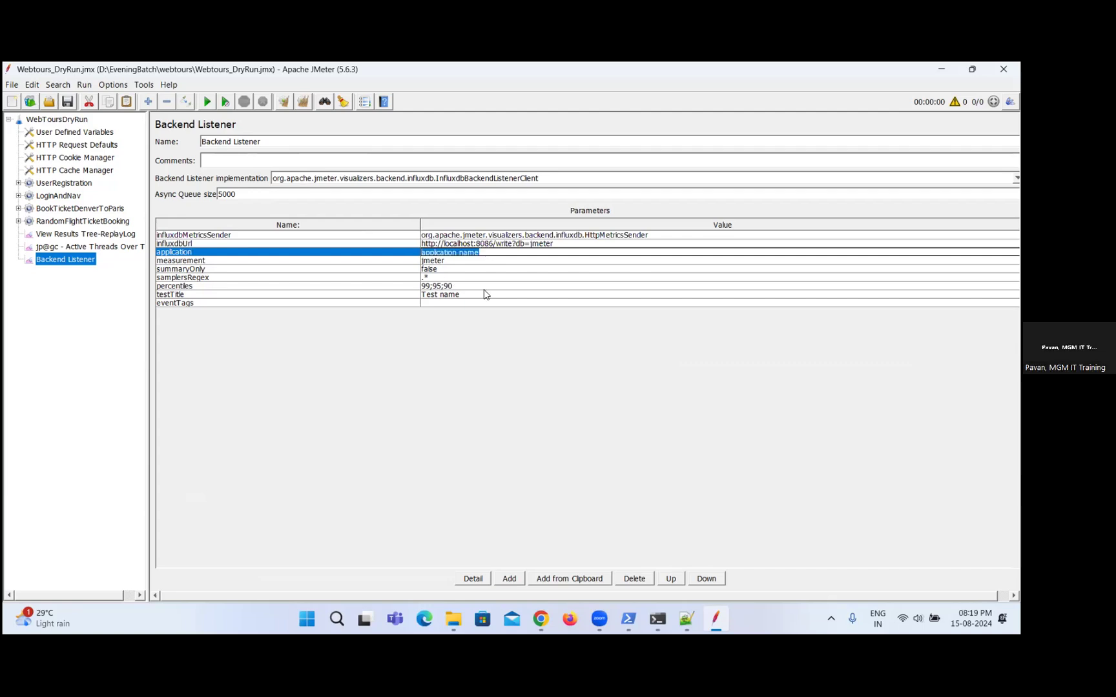
{"action": "type", "text": "WebTours"}
{"action": "key", "text": "BackSpace"}
{"action": "key", "text": "BackSpace"}
{"action": "key", "text": "BackSpace"}
{"action": "key", "text": "BackSpace"}
{"action": "key", "text": "BackSpace"}
{"action": "key", "text": "BackSpace"}
{"action": "type", "text": "bTours"}
Set the Backend Listener's measurement parameter to dryRun15thAug.
{"action": "left_click", "coordinate": [492, 261]}
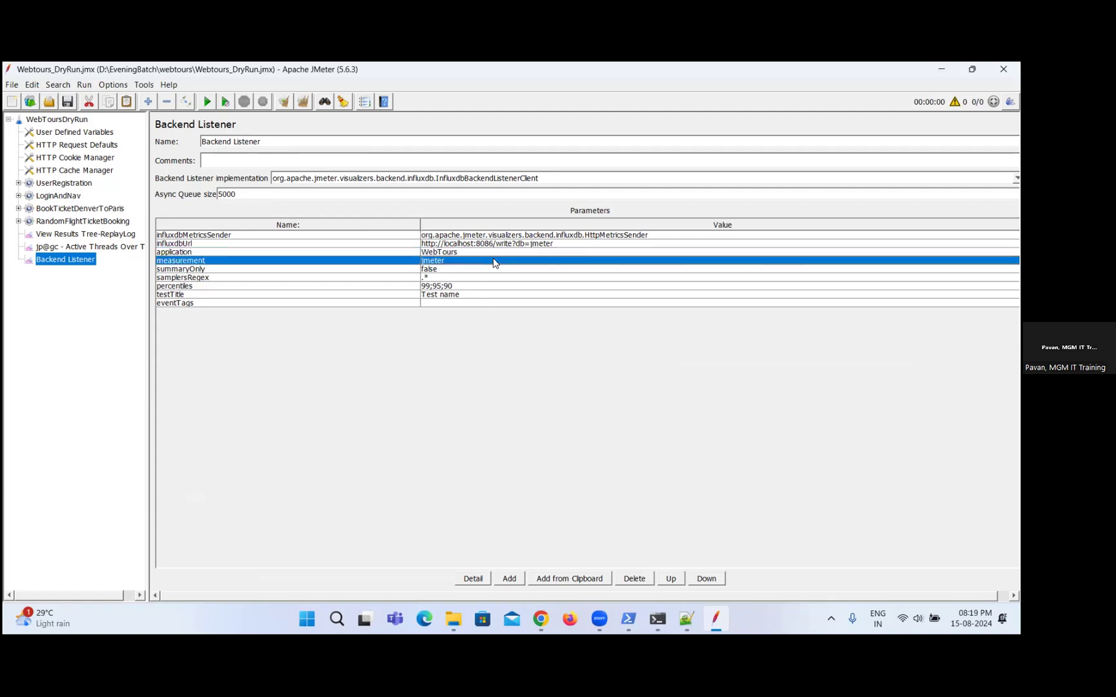
{"action": "double_click", "coordinate": [494, 260]}
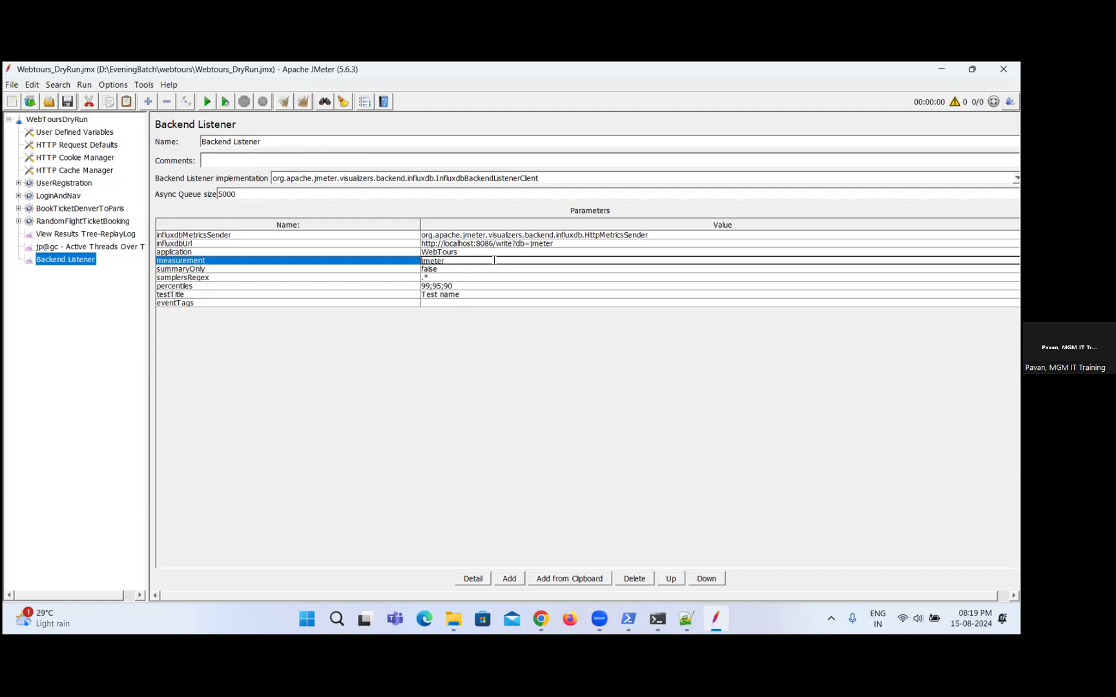
{"action": "key", "text": "BackSpace"}
{"action": "key", "text": "BackSpace"}
{"action": "key", "text": "BackSpace"}
{"action": "key", "text": "BackSpace"}
{"action": "key", "text": "BackSpace"}
{"action": "type", "text": "dryRun15thAug"}
{"action": "key", "text": "Left"}
{"action": "key", "text": "Left"}
Set the Backend Listener's testTitle parameter to dryRun.
{"action": "double_click", "coordinate": [452, 295]}
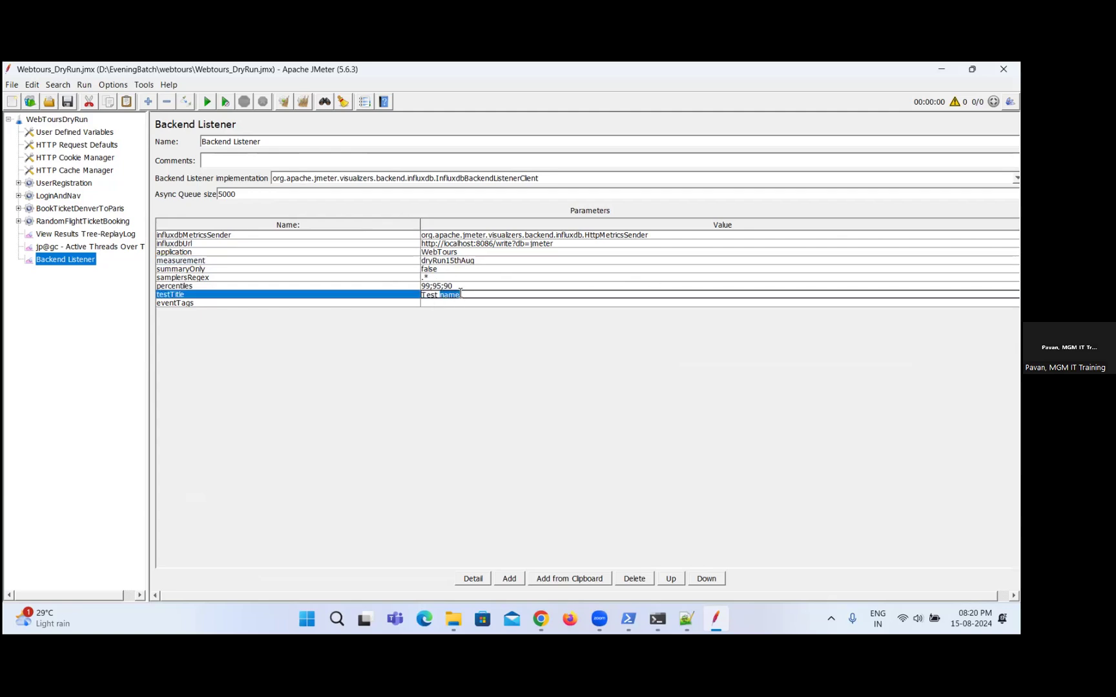
{"action": "key", "text": "BackSpace"}
{"action": "key", "text": "BackSpace"}
{"action": "key", "text": "BackSpace"}
{"action": "type", "text": "dryRun"}
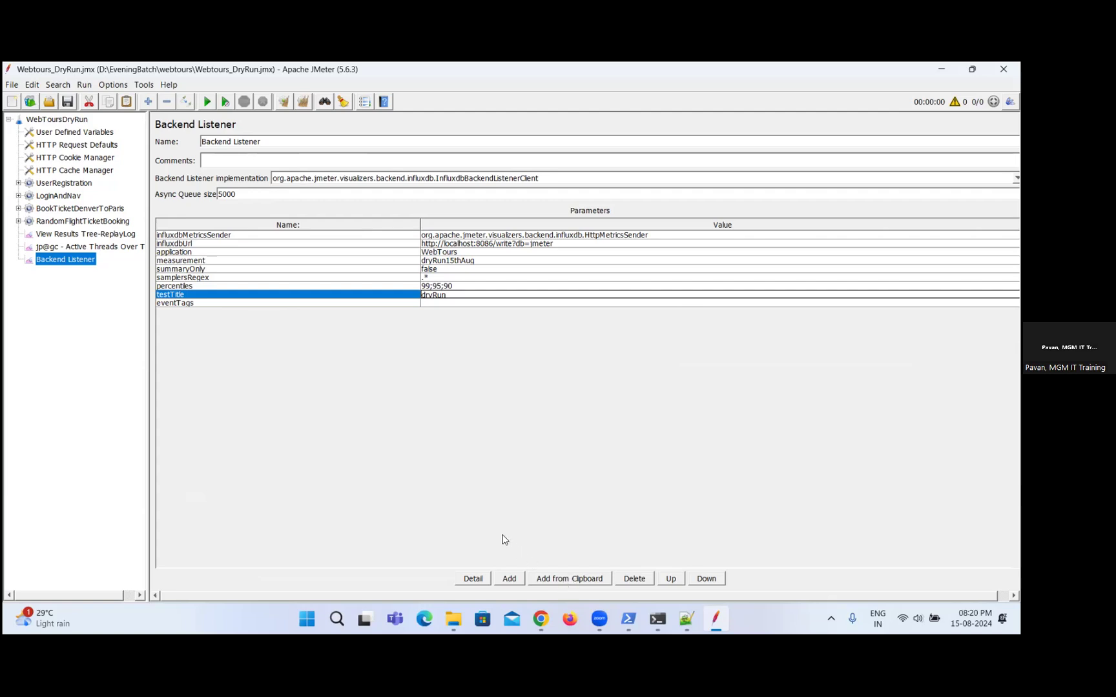
Switch to Chrome, search the web in a new tab for "influxdb 2.x api enpoint url" and open the InfluxDB OSS API Service (2.x) result.
{"action": "key", "text": "alt+Tab"}
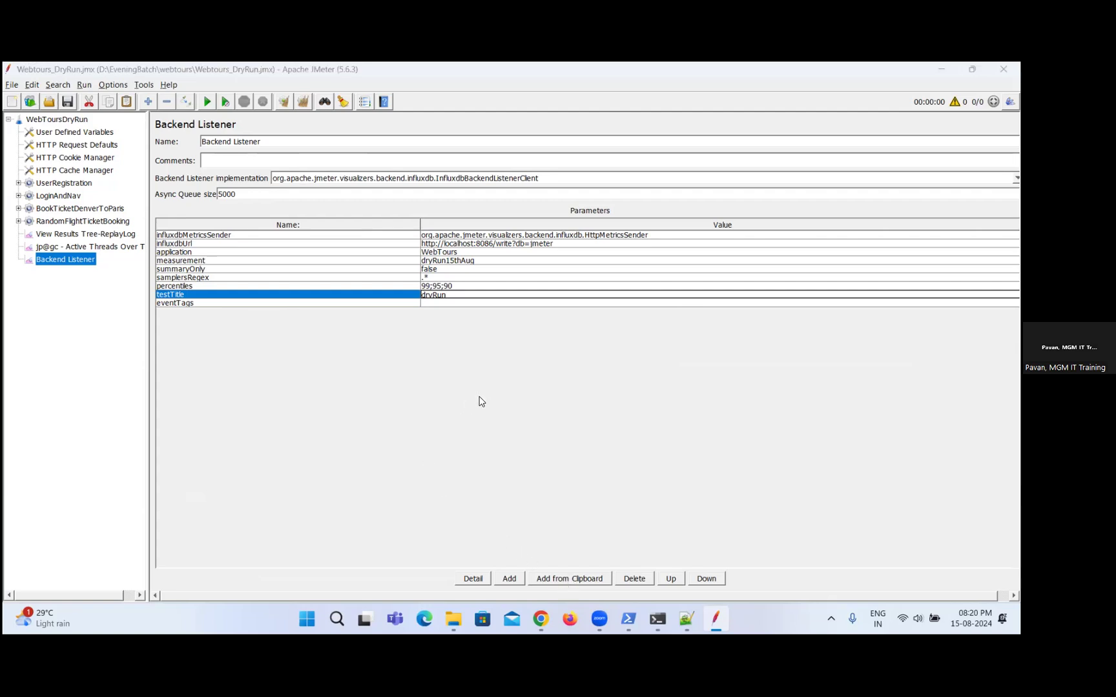
{"action": "key", "text": "alt+Tab"}
{"action": "key", "text": "alt+Tab"}
{"action": "key", "text": "alt+Tab"}
{"action": "key", "text": "alt+Tab"}
{"action": "key", "text": "alt+Tab"}
{"action": "key", "text": "alt+Tab"}
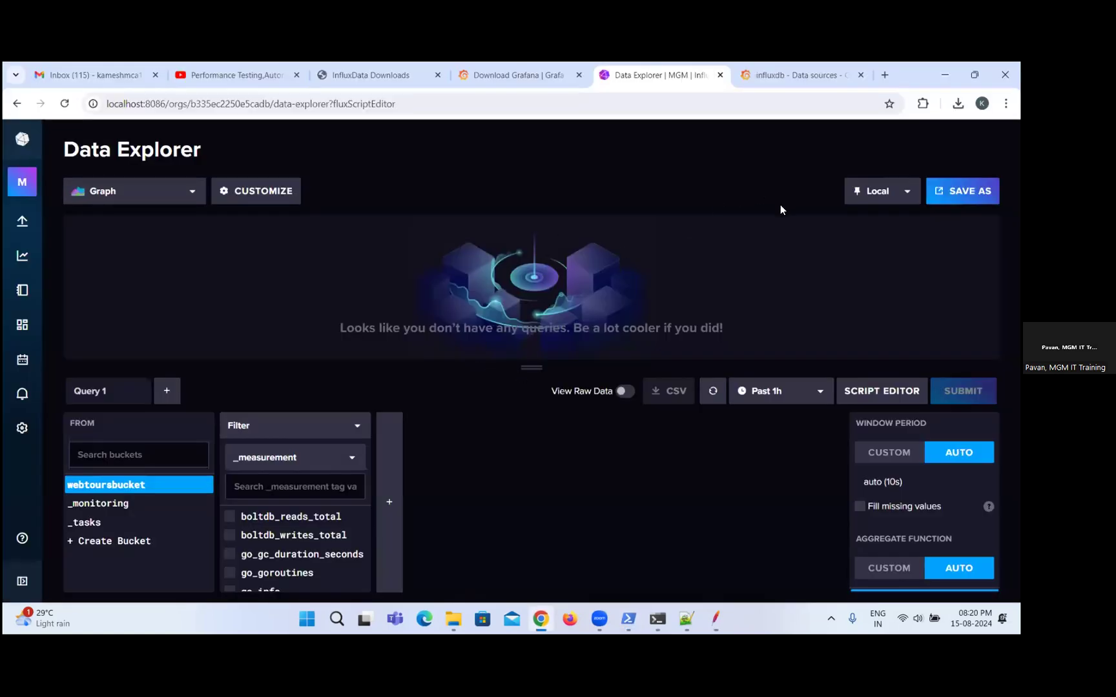
{"action": "left_click", "coordinate": [887, 74]}
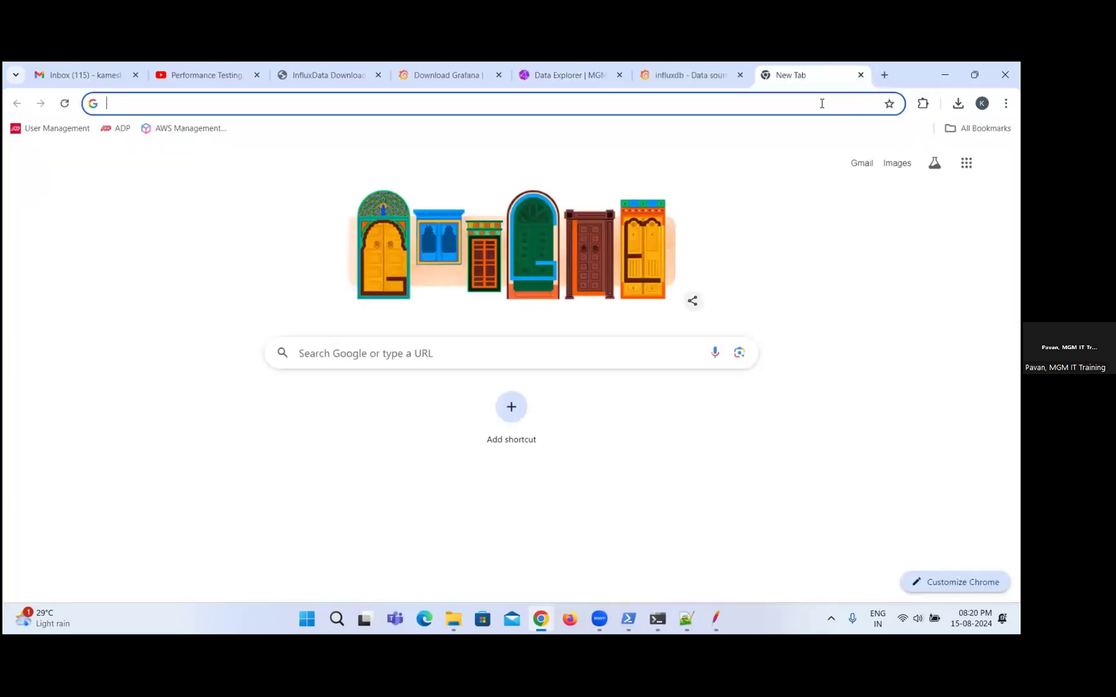
{"action": "type", "text": "influ"}
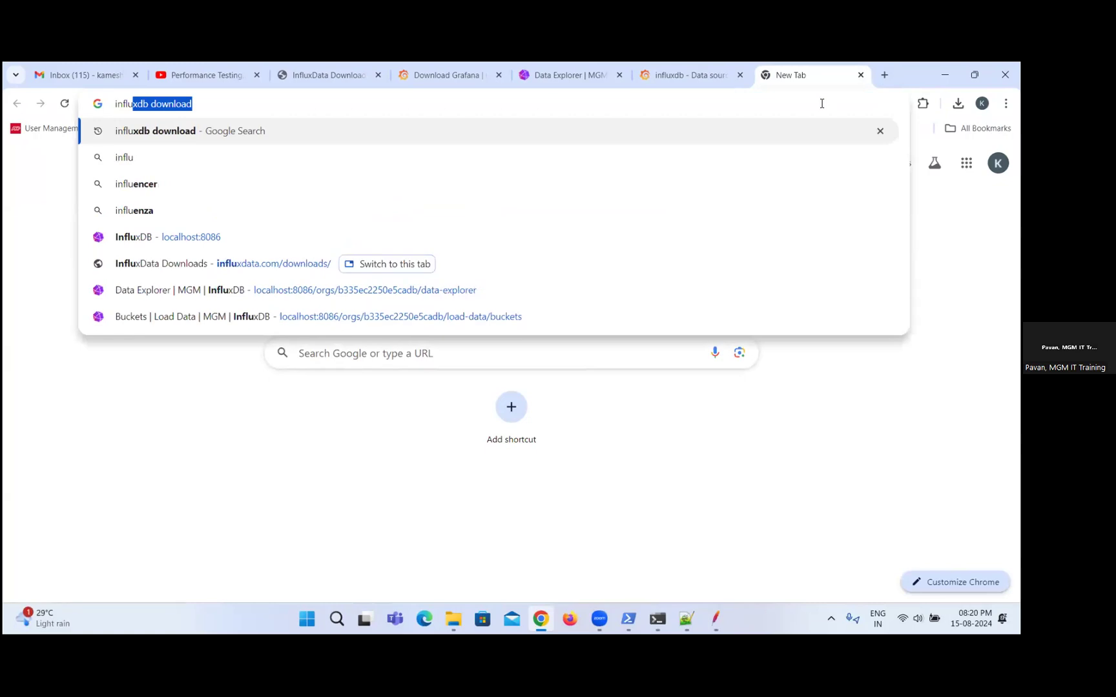
{"action": "type", "text": "xd"}
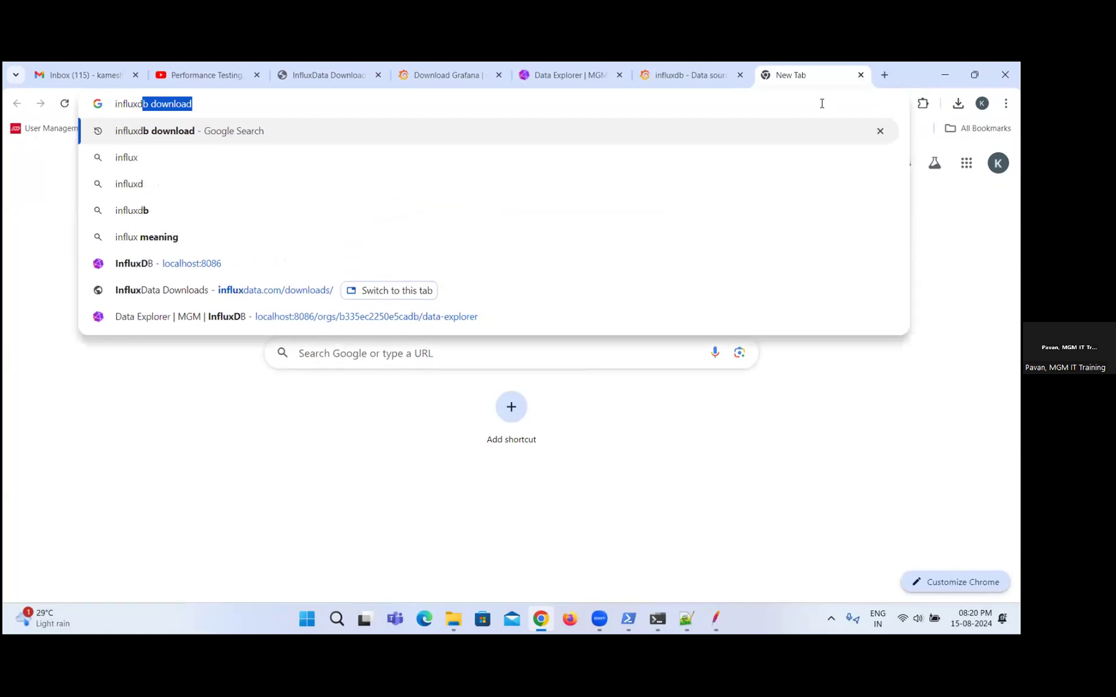
{"action": "type", "text": "b 2.x"}
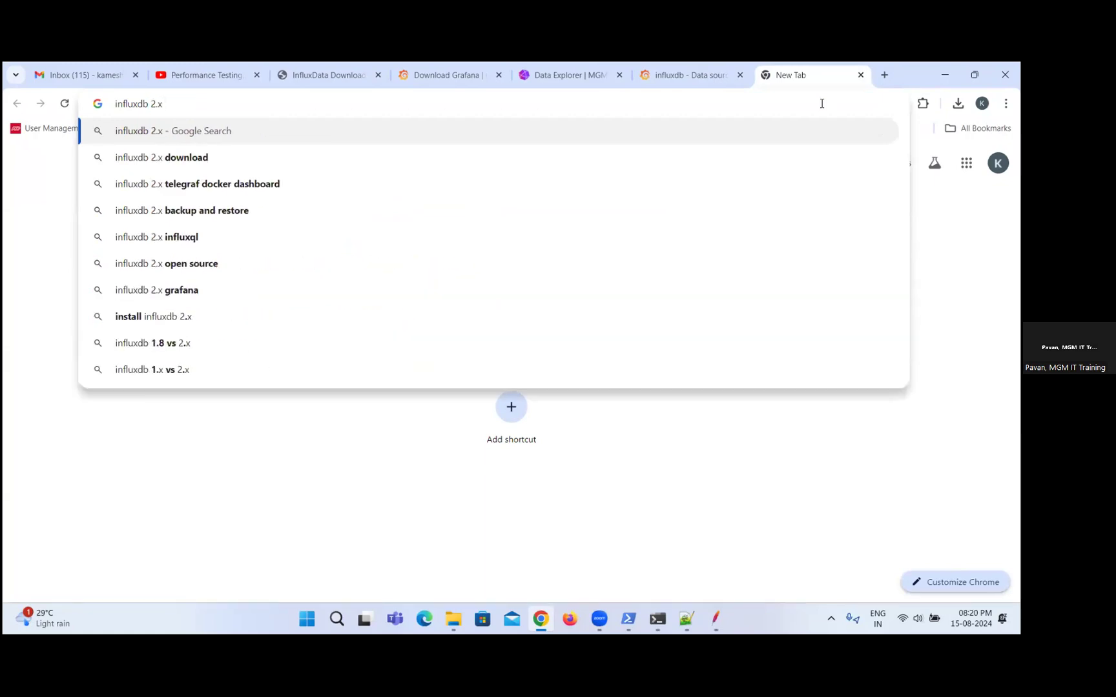
{"action": "type", "text": " api"}
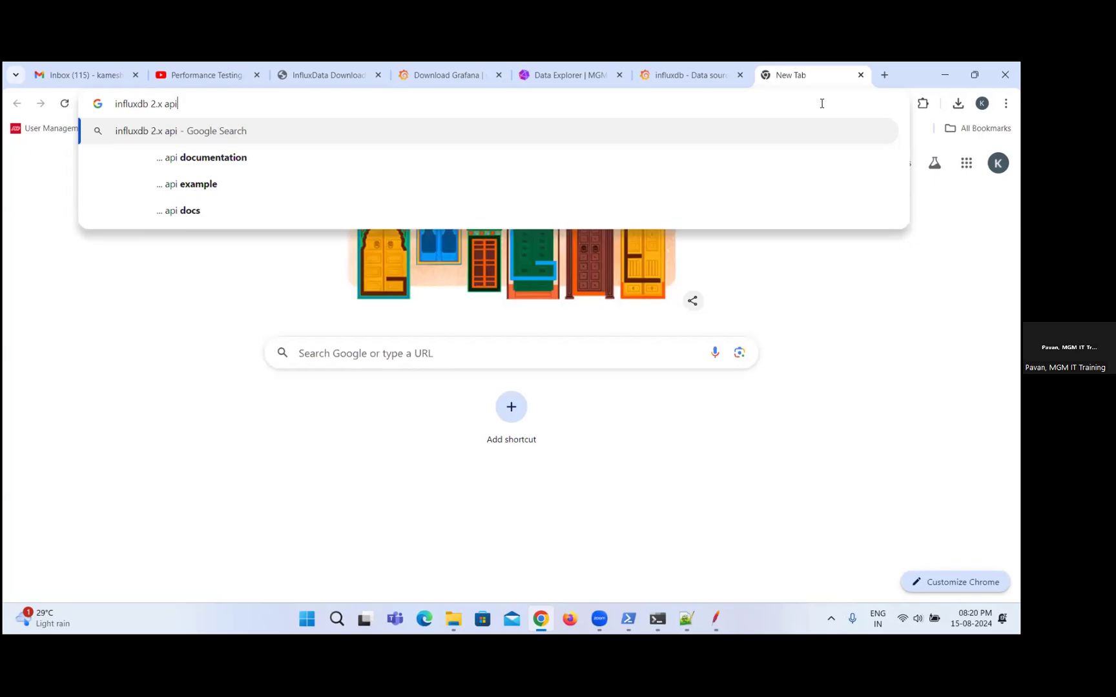
{"action": "type", "text": " enpo"}
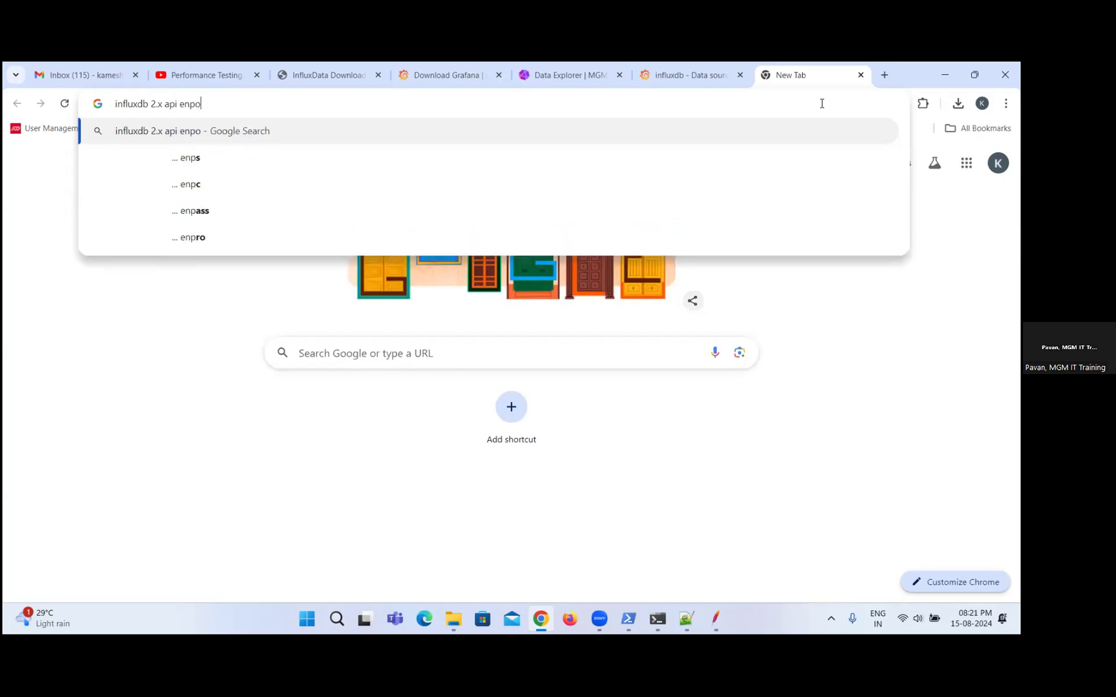
{"action": "type", "text": "int "}
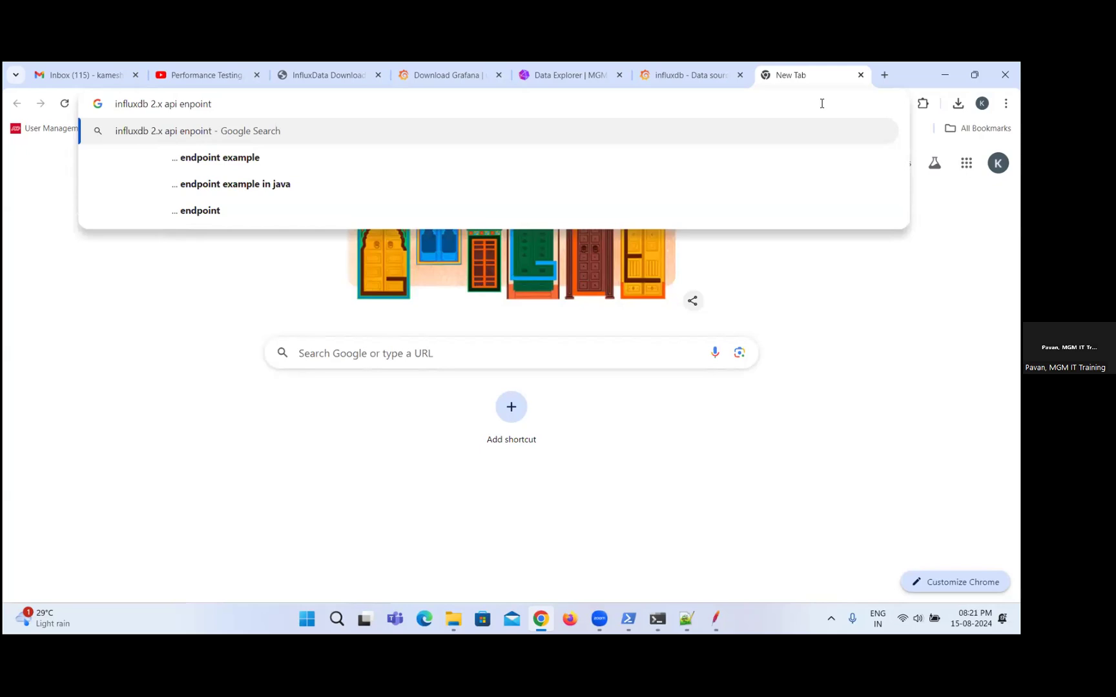
{"action": "type", "text": "url"}
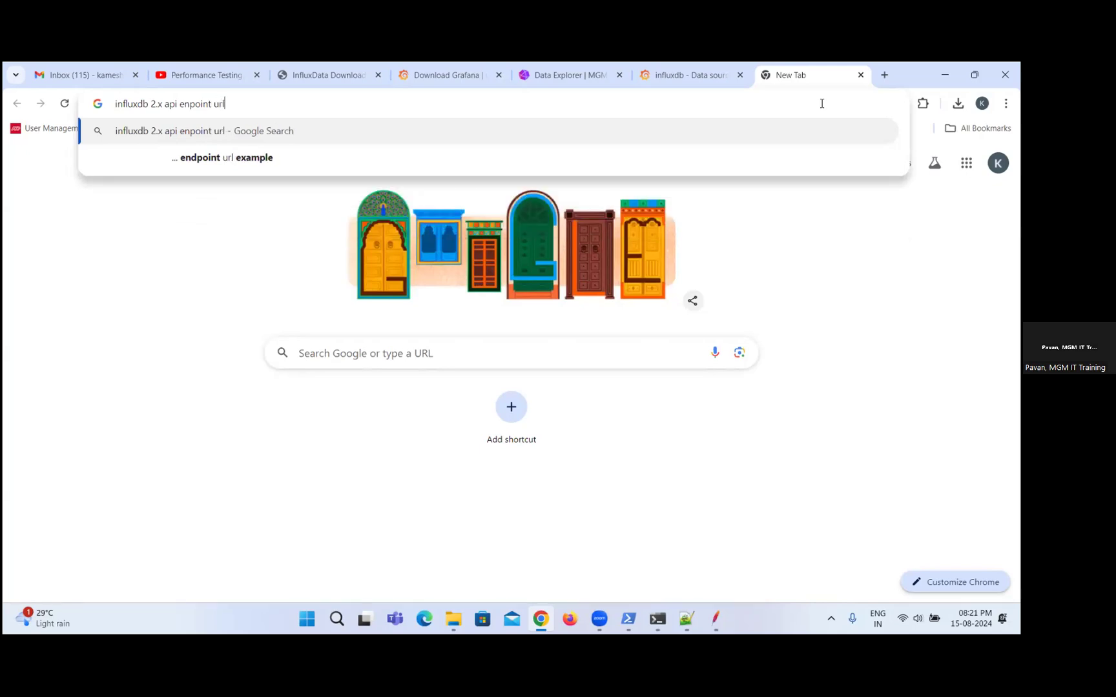
{"action": "key", "text": "Return"}
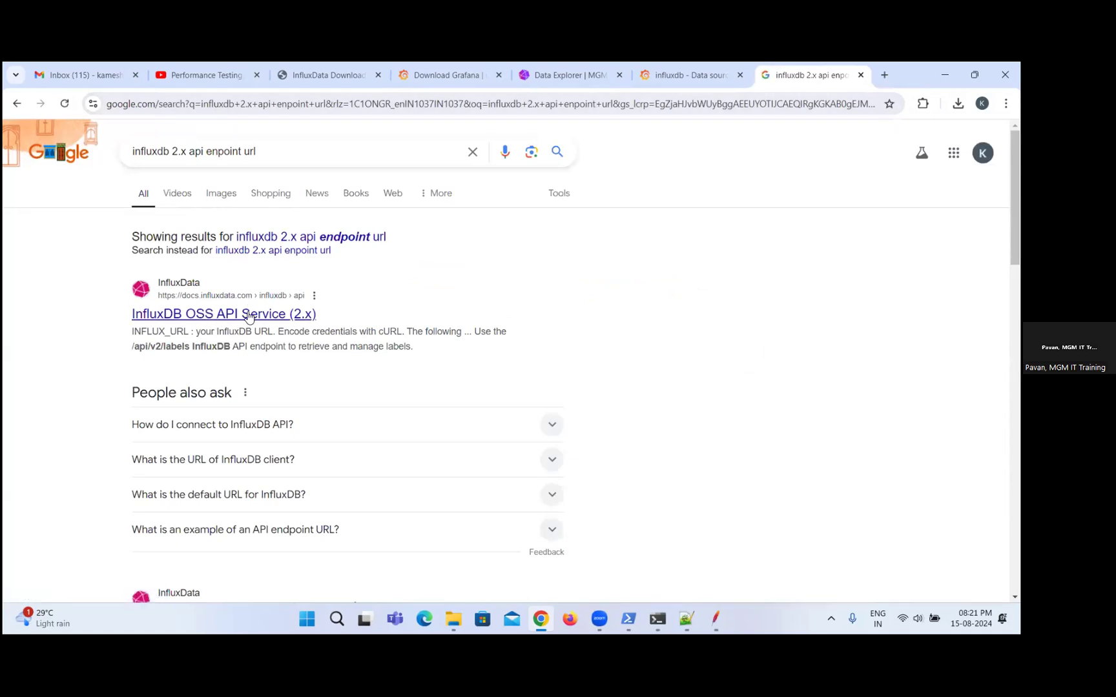
{"action": "left_click", "coordinate": [229, 316]}
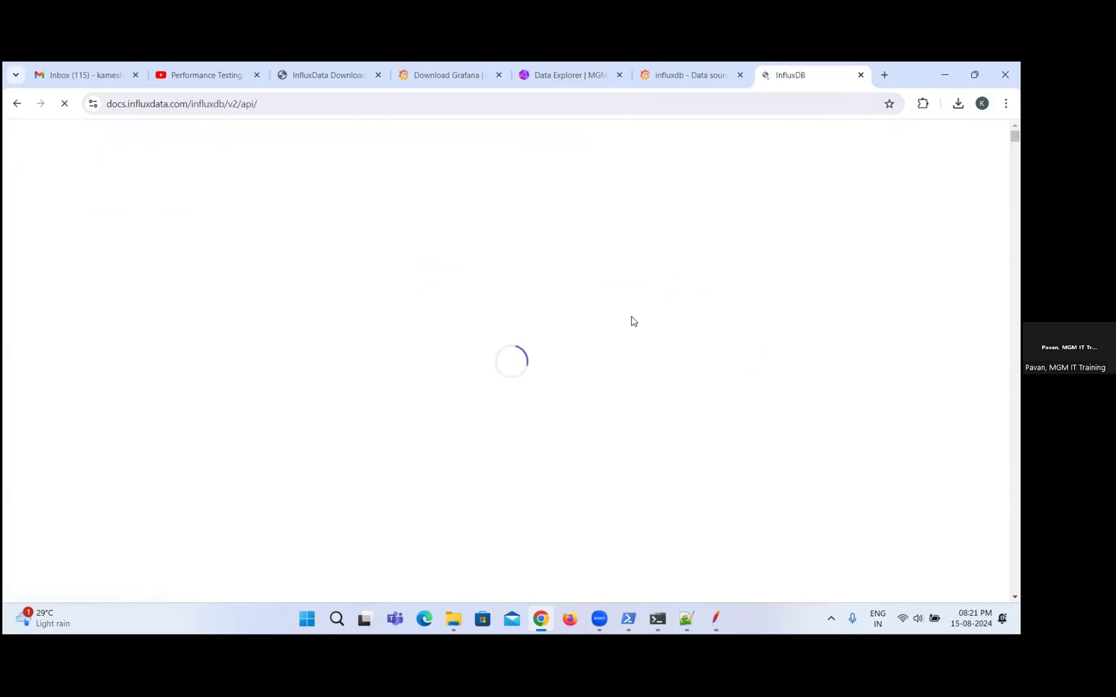
Switch to JMeter to check the Backend Listener's influxdbUrl value, and return to the InfluxDB API documentation in Chrome.
{"action": "mouse_move", "coordinate": [719, 613]}
{"action": "left_click", "coordinate": [723, 541]}
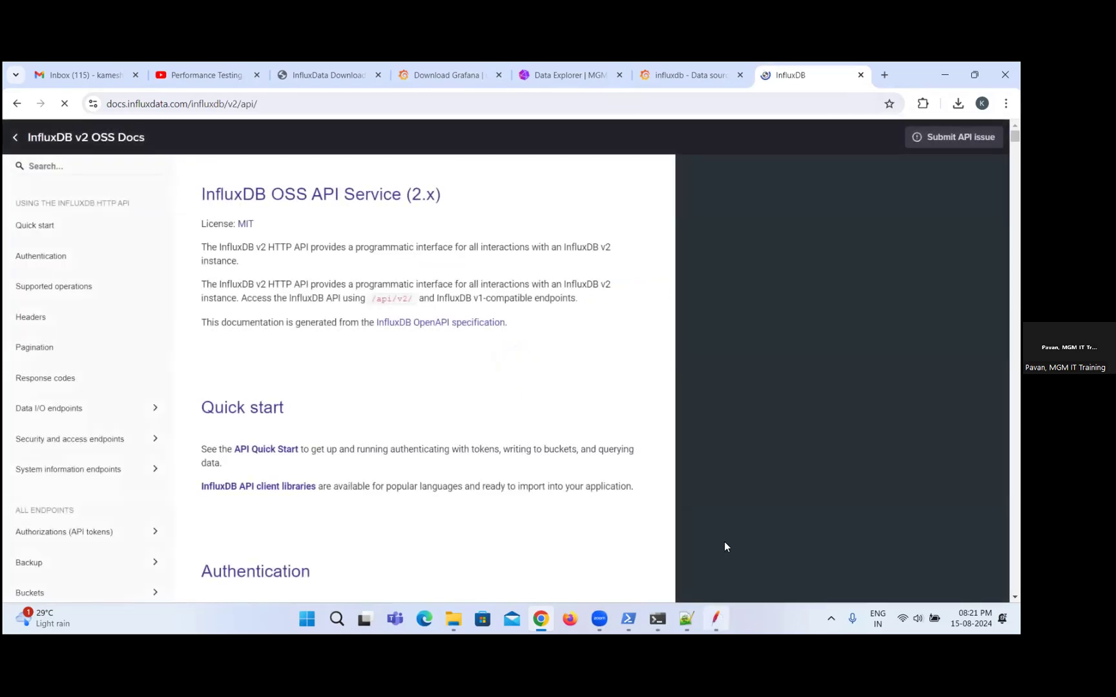
{"action": "left_click", "coordinate": [561, 244]}
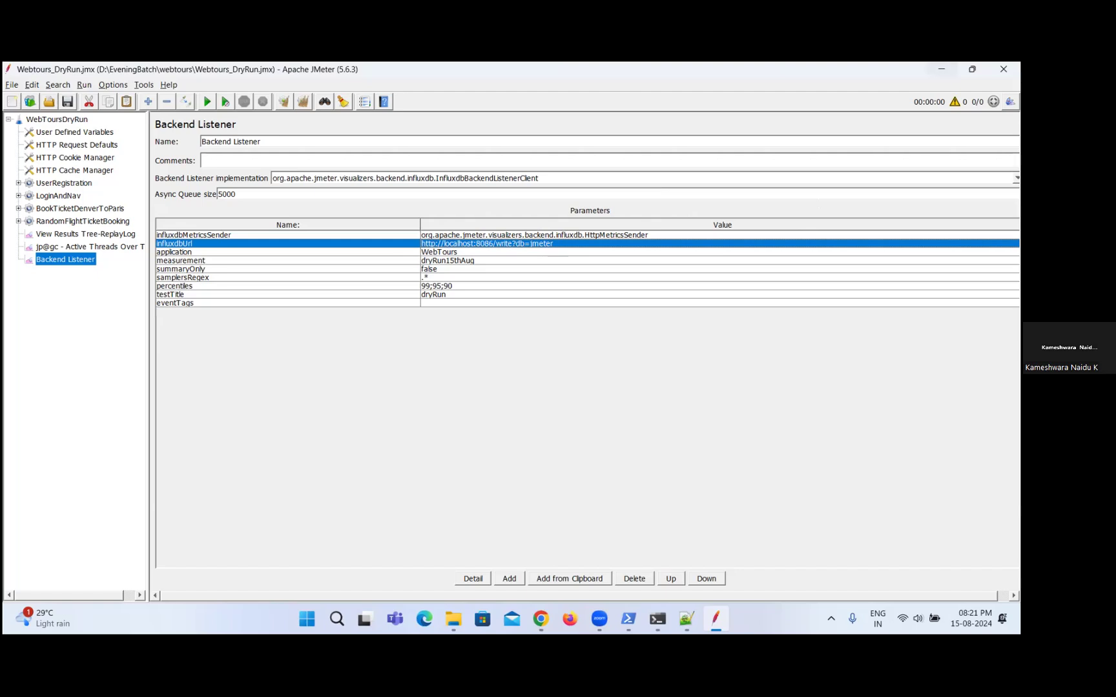
{"action": "left_click", "coordinate": [941, 69]}
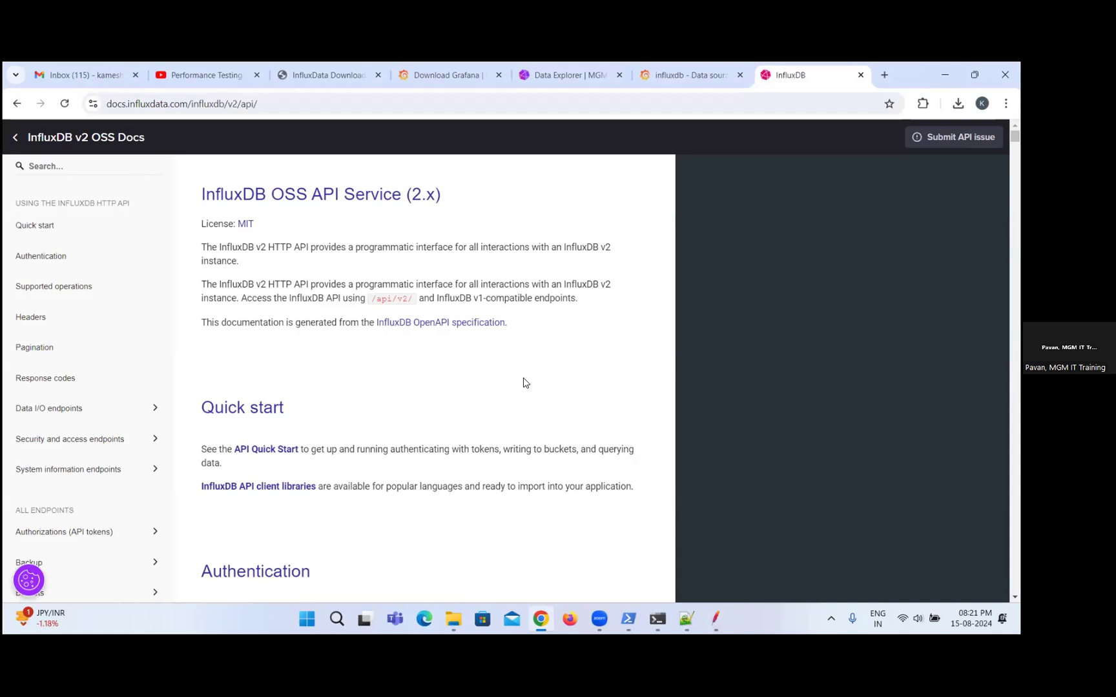
Read the Authentication section of the InfluxDB v2 API documentation, covering the basic and token authentication examples.
{"action": "scroll", "coordinate": [524, 383], "scroll_direction": "down", "scroll_amount": 1}
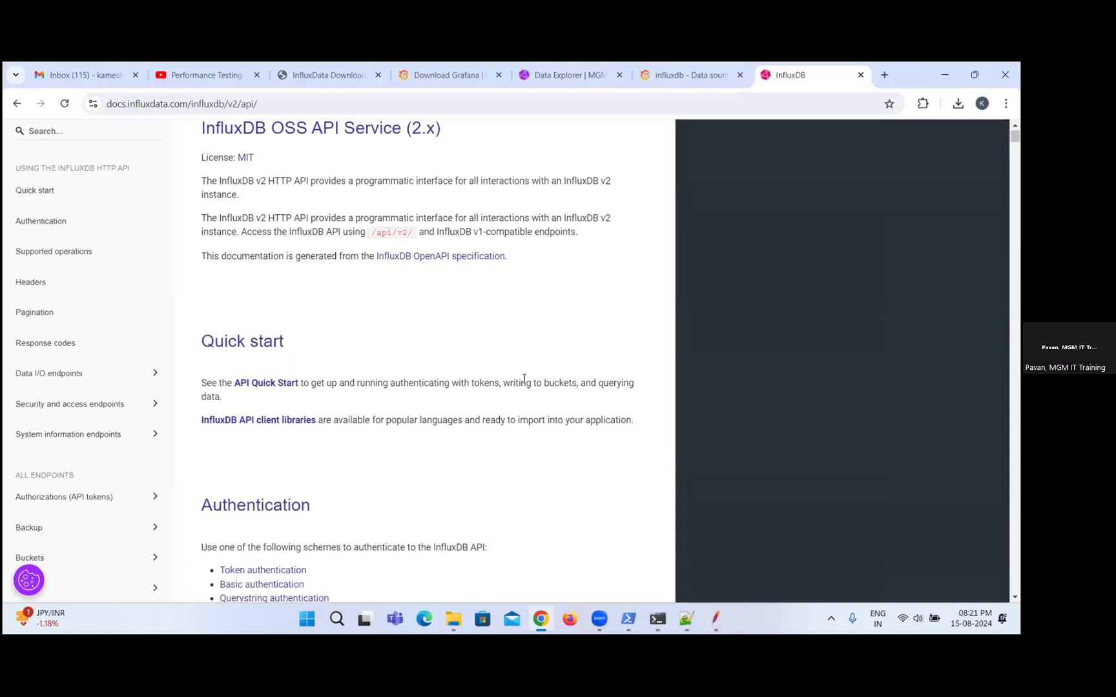
{"action": "scroll", "coordinate": [524, 381], "scroll_direction": "down", "scroll_amount": 3}
{"action": "scroll", "coordinate": [524, 383], "scroll_direction": "down", "scroll_amount": 7}
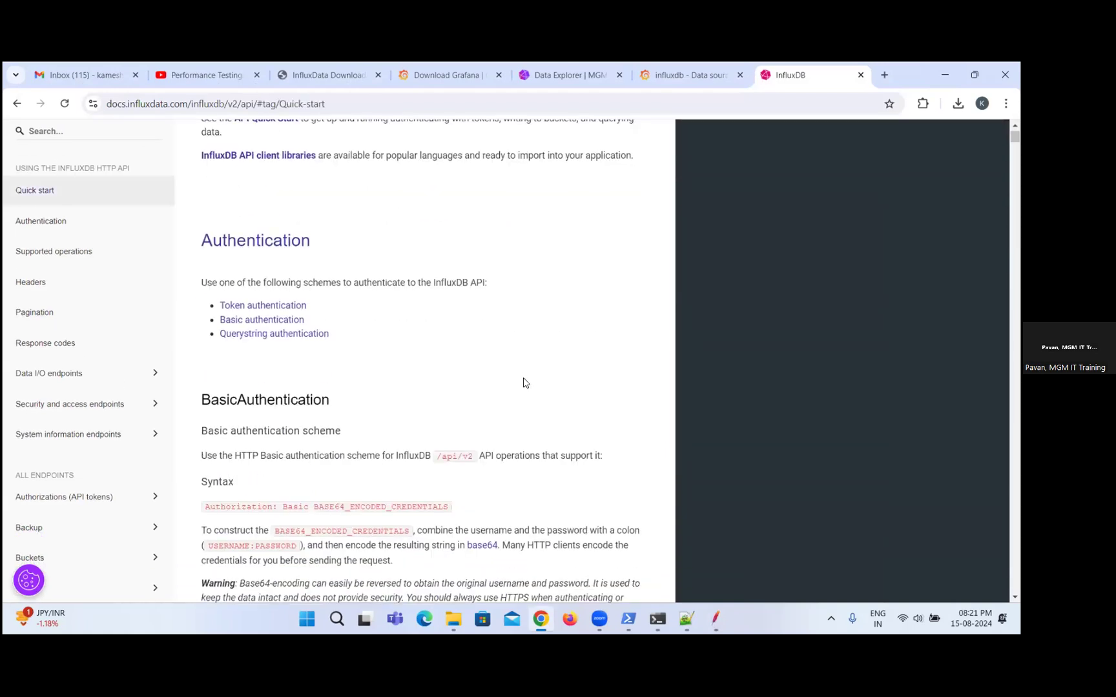
{"action": "scroll", "coordinate": [524, 383], "scroll_direction": "down", "scroll_amount": 2}
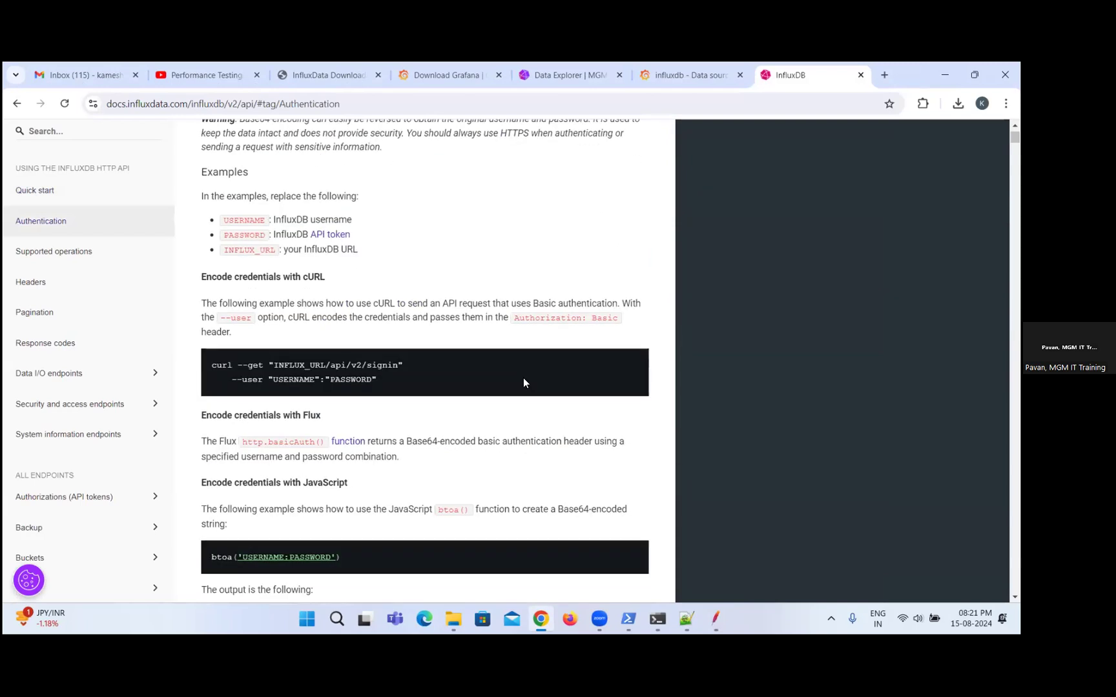
{"action": "scroll", "coordinate": [523, 382], "scroll_direction": "down", "scroll_amount": 5}
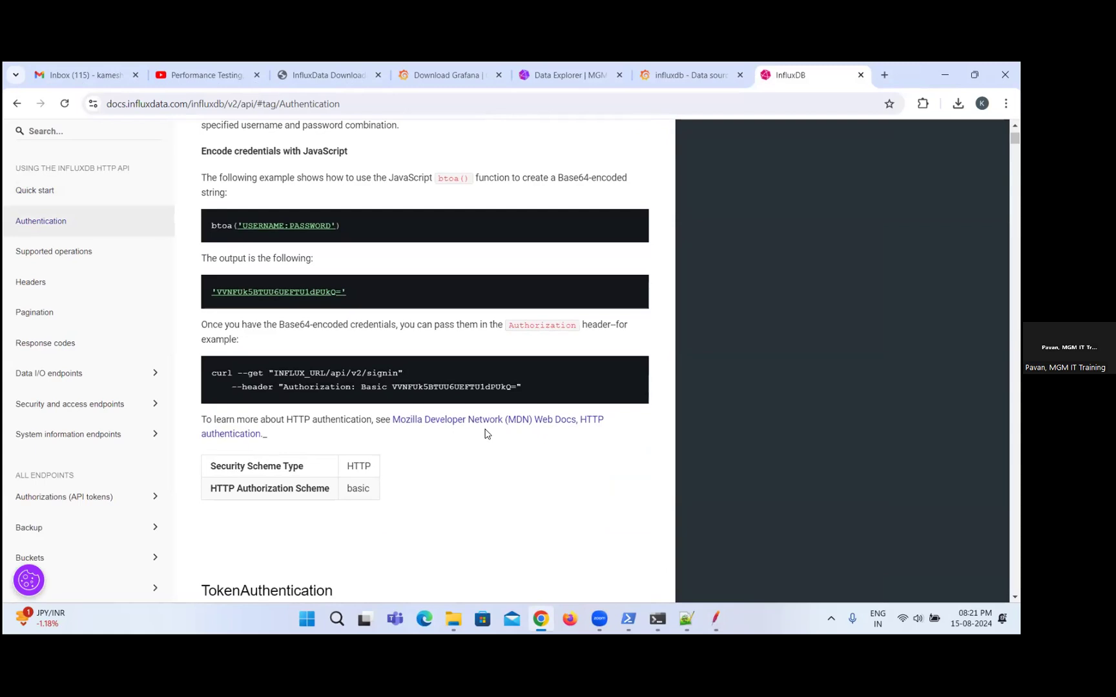
{"action": "scroll", "coordinate": [486, 433], "scroll_direction": "down", "scroll_amount": 5}
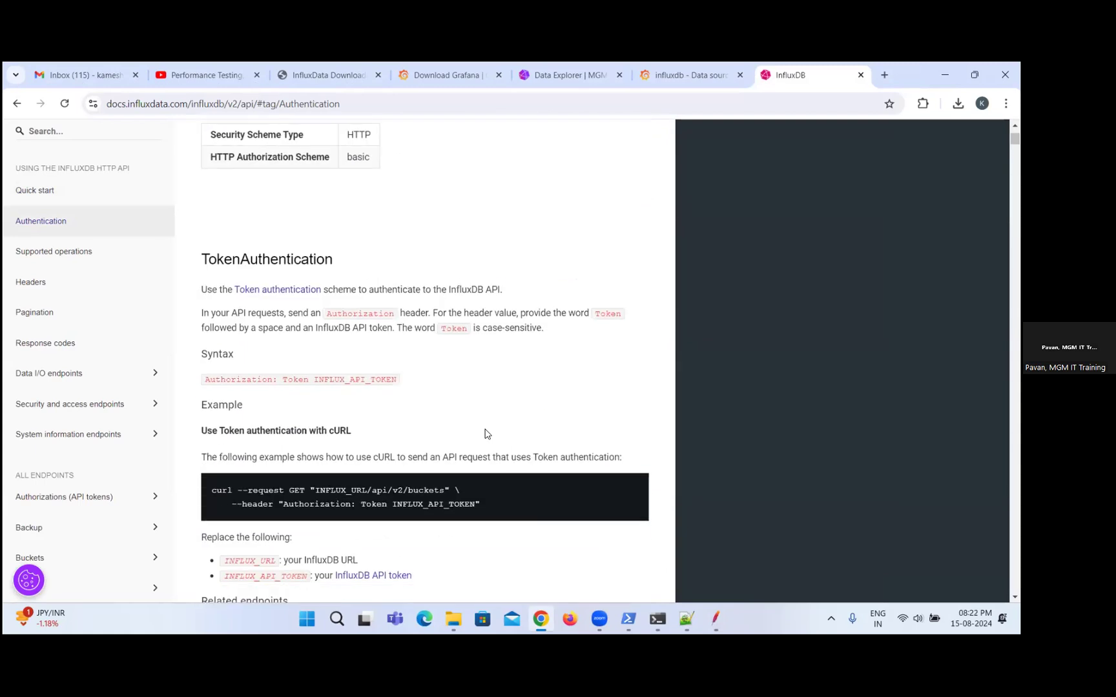
{"action": "scroll", "coordinate": [486, 433], "scroll_direction": "down", "scroll_amount": 3}
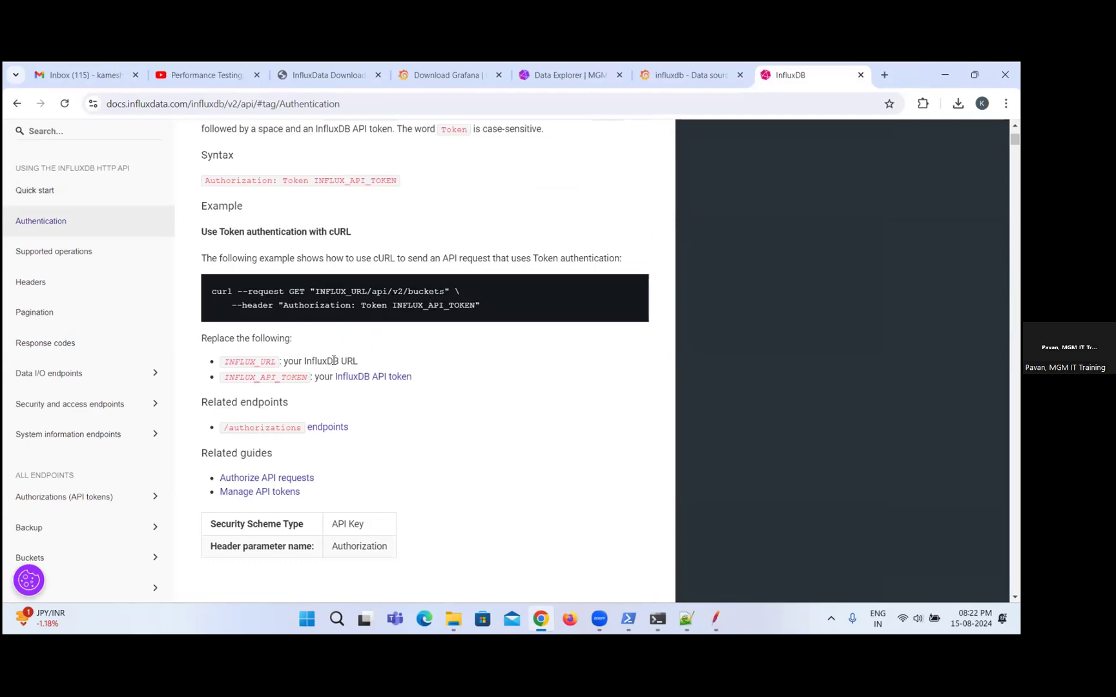
Search the InfluxDB API documentation page for "org=".
{"action": "key", "text": "ctrl+f"}
{"action": "type", "text": "ORG"}
{"action": "key", "text": "BackSpace"}
{"action": "key", "text": "BackSpace"}
{"action": "key", "text": "BackSpace"}
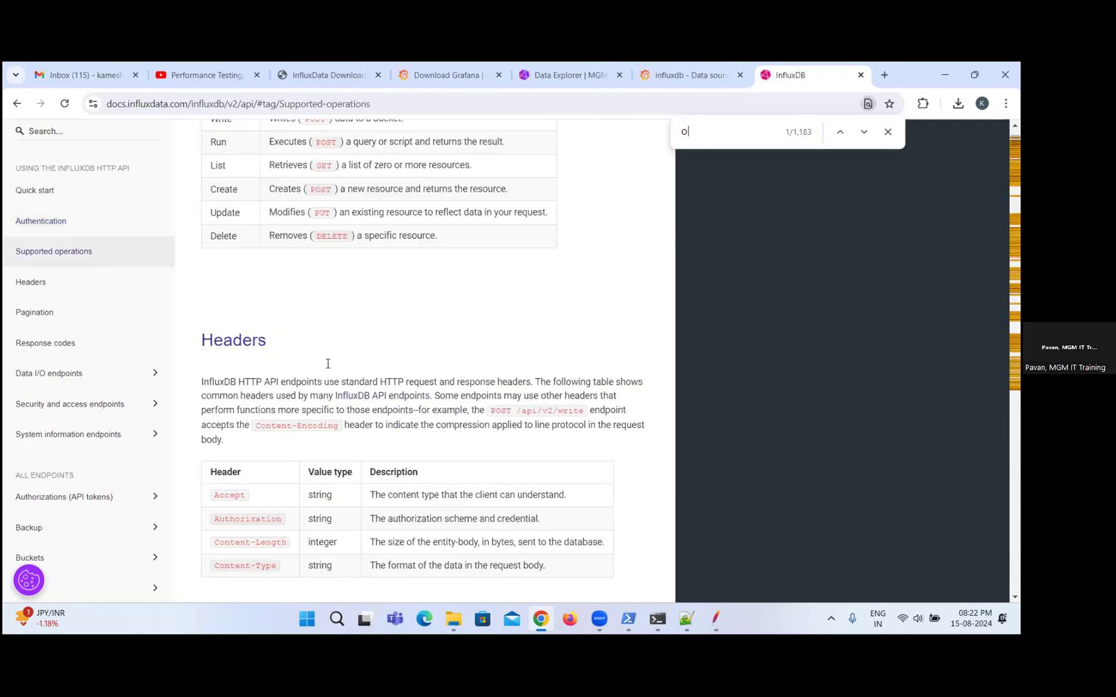
{"action": "type", "text": "org="}
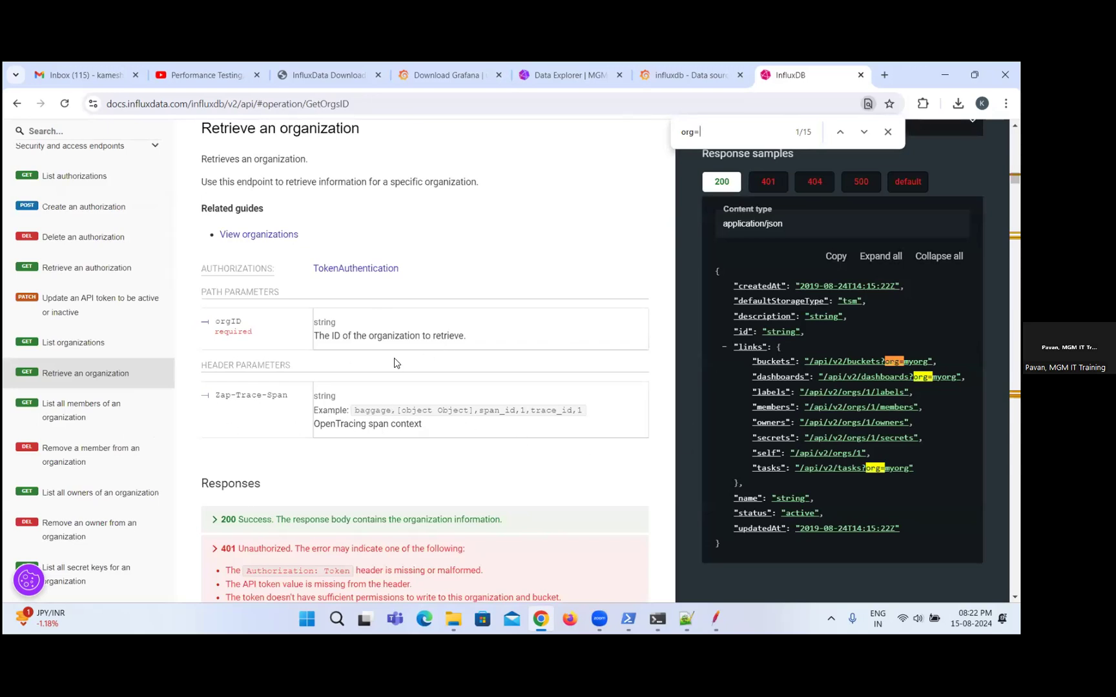
Read through the organization endpoints in the InfluxDB API documentation, from retrieving an organization to removing an owner.
{"action": "scroll", "coordinate": [489, 336], "scroll_direction": "down", "scroll_amount": 15}
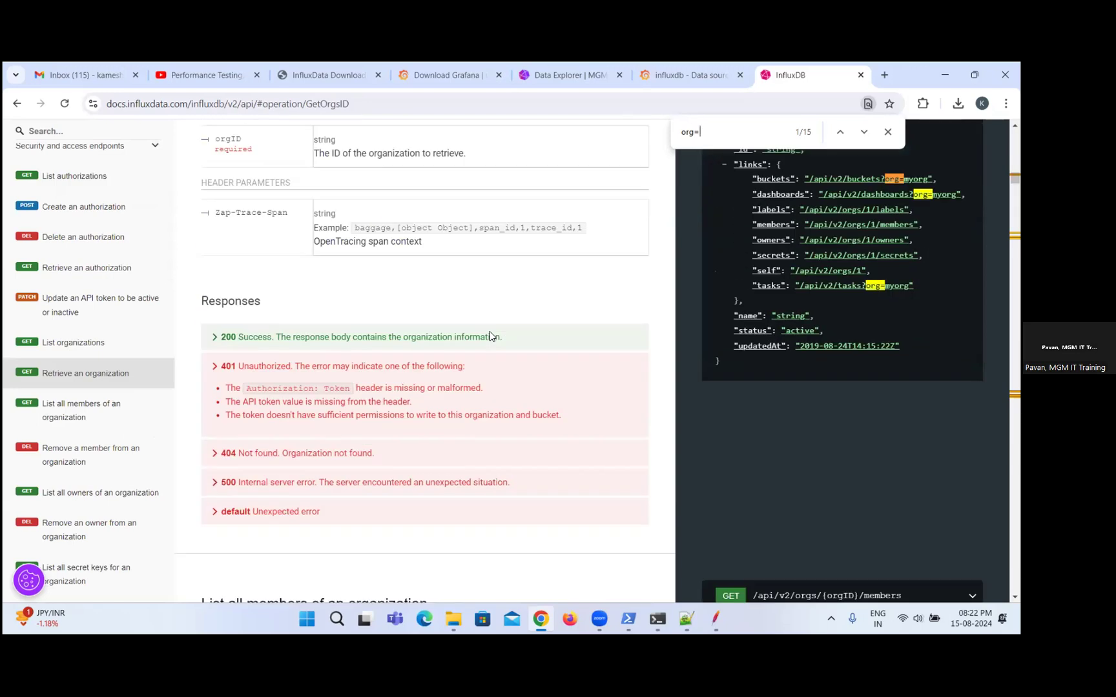
{"action": "scroll", "coordinate": [489, 336], "scroll_direction": "down", "scroll_amount": 6}
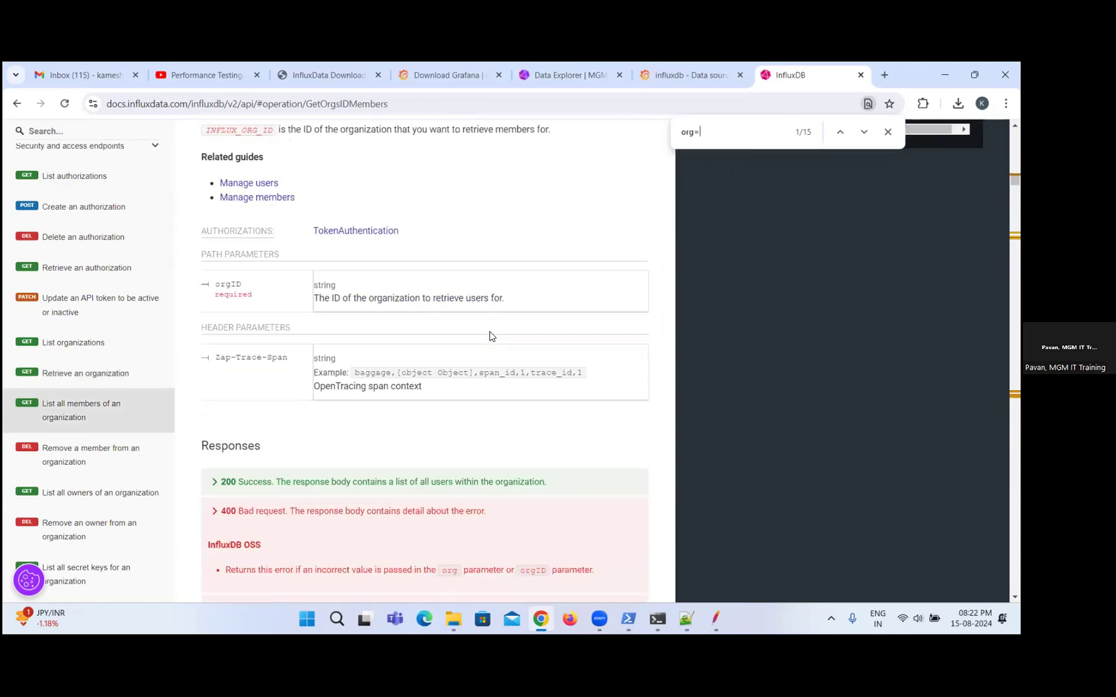
{"action": "scroll", "coordinate": [489, 336], "scroll_direction": "down", "scroll_amount": 4}
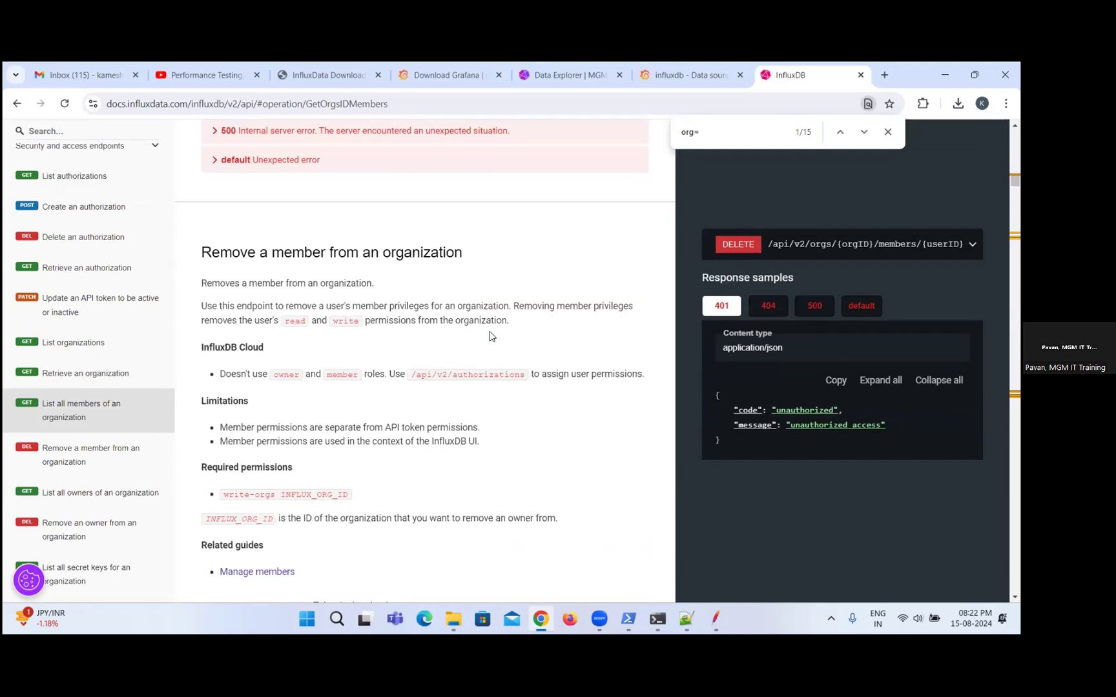
{"action": "scroll", "coordinate": [490, 337], "scroll_direction": "down", "scroll_amount": 2}
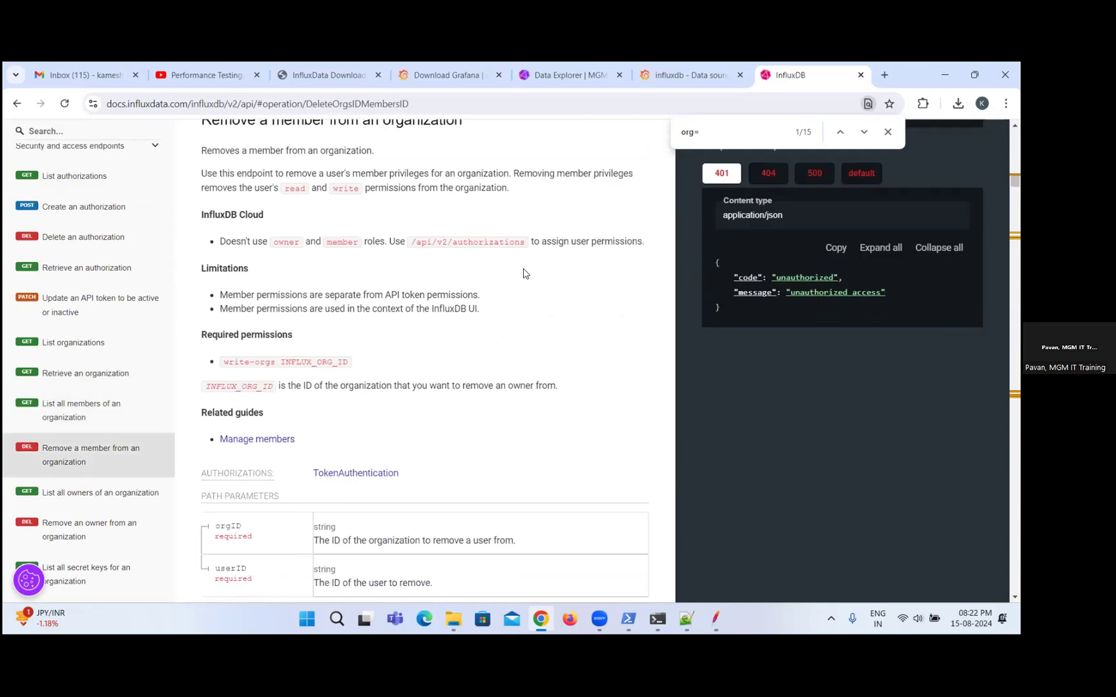
{"action": "scroll", "coordinate": [484, 329], "scroll_direction": "down", "scroll_amount": 5}
{"action": "scroll", "coordinate": [484, 329], "scroll_direction": "down", "scroll_amount": 2}
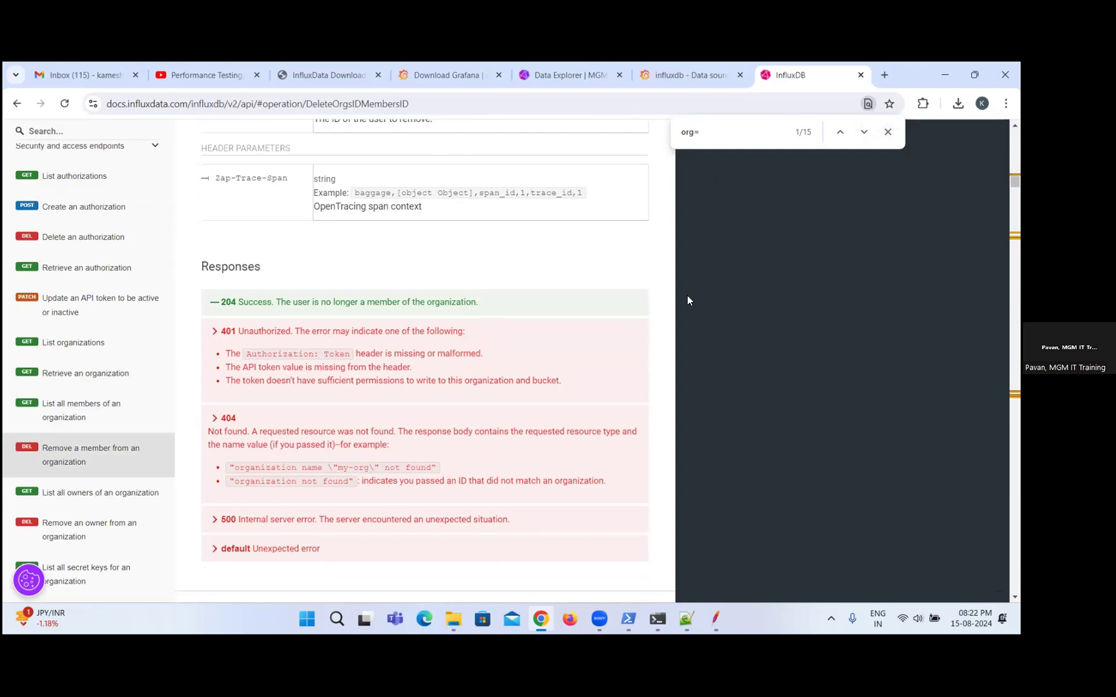
{"action": "scroll", "coordinate": [545, 332], "scroll_direction": "down", "scroll_amount": 10}
{"action": "scroll", "coordinate": [545, 332], "scroll_direction": "down", "scroll_amount": 5}
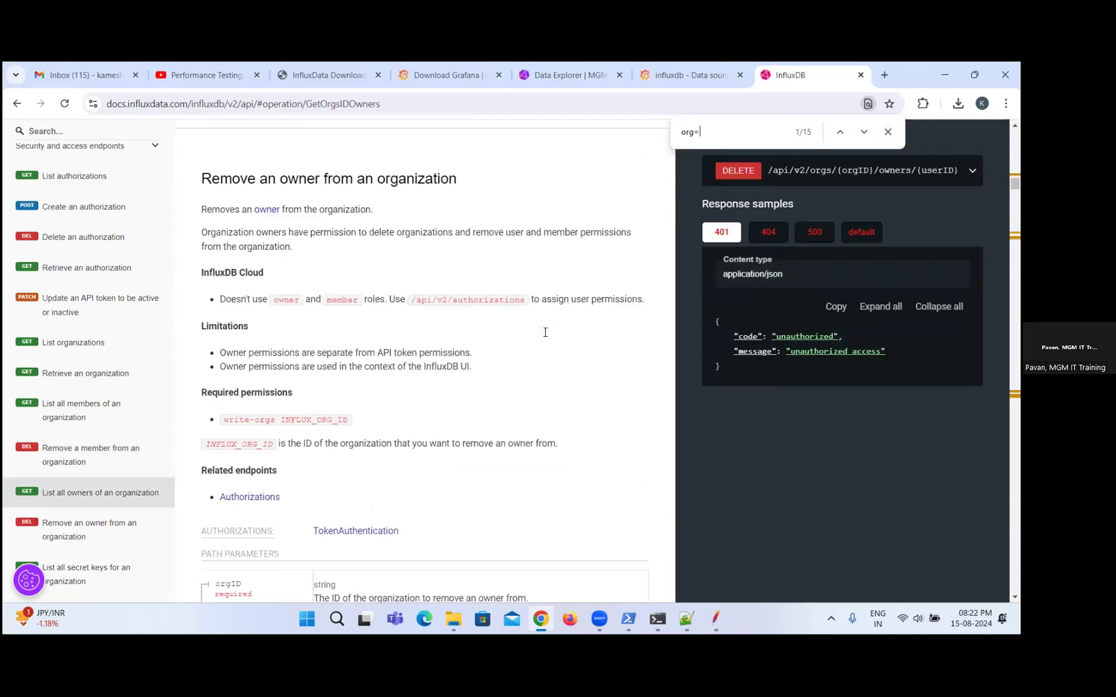
{"action": "scroll", "coordinate": [544, 331], "scroll_direction": "down", "scroll_amount": 1}
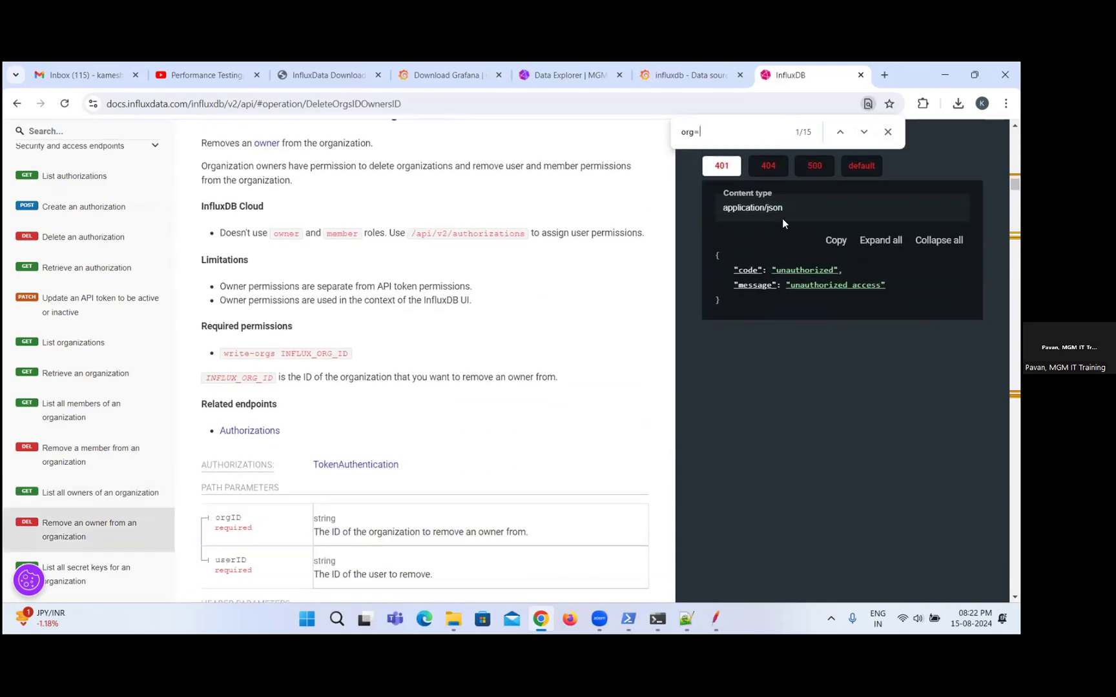
Step backwards through the "org=" matches in the documentation to examine the endpoint paths in the response samples.
{"action": "left_click", "coordinate": [839, 132]}
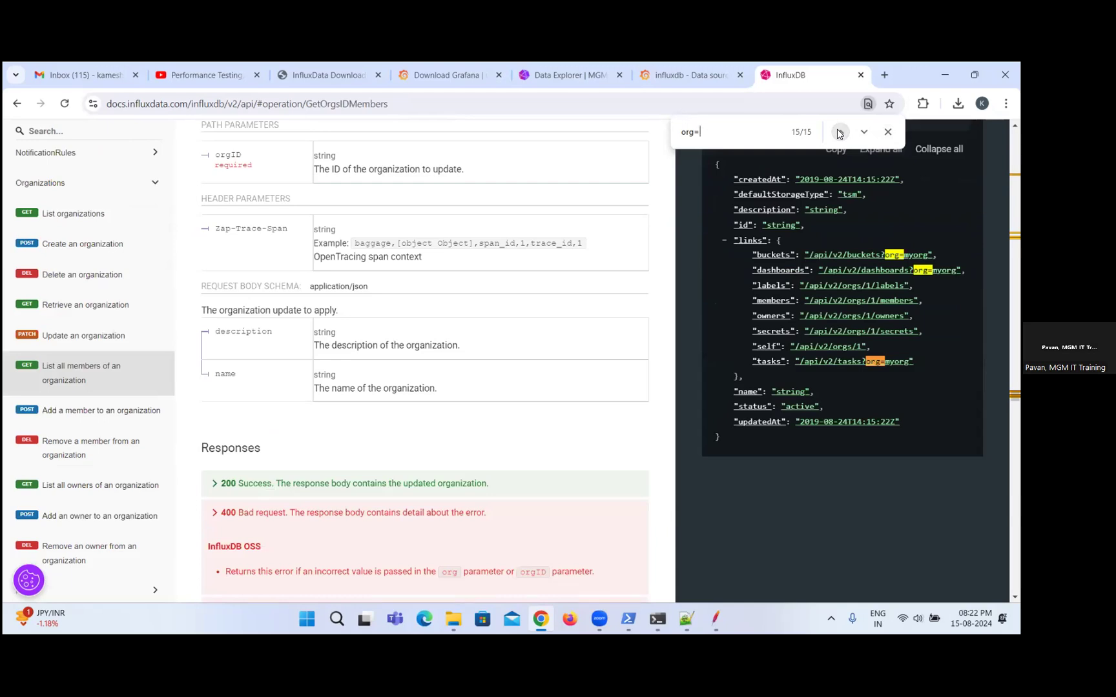
{"action": "left_click", "coordinate": [839, 133]}
{"action": "left_click", "coordinate": [840, 132]}
{"action": "left_click", "coordinate": [839, 132]}
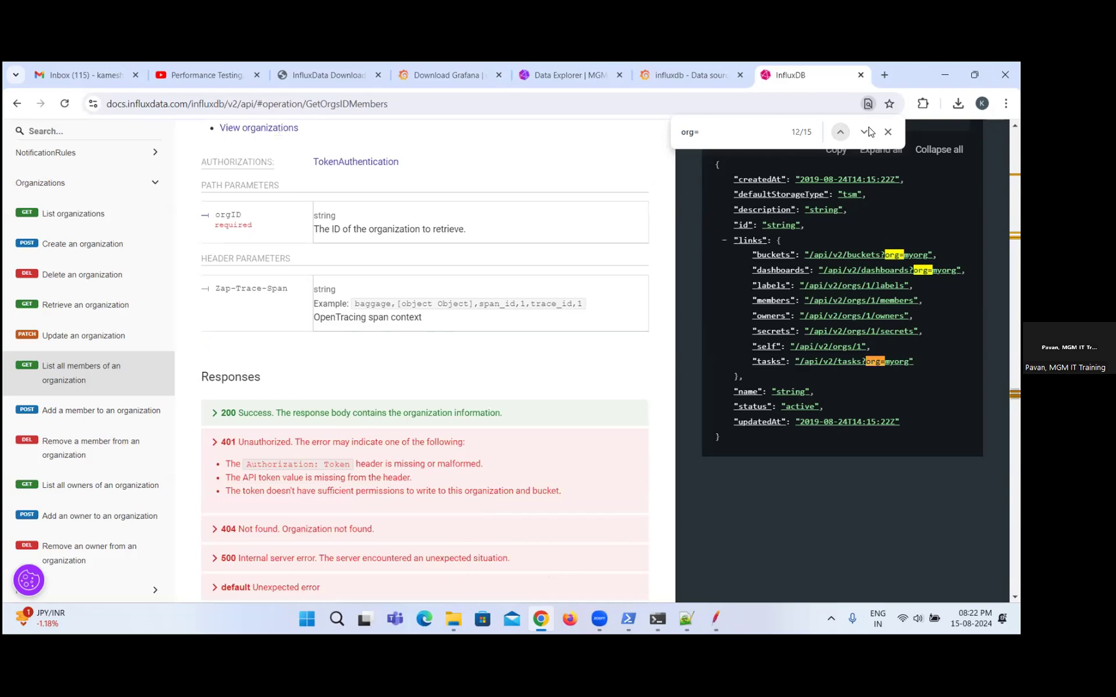
{"action": "left_click", "coordinate": [840, 132]}
Search the documentation page for "bucket=" and go to the second match.
{"action": "left_click_drag", "start_coordinate": [712, 136], "coordinate": [643, 131]}
{"action": "type", "text": "bucket"}
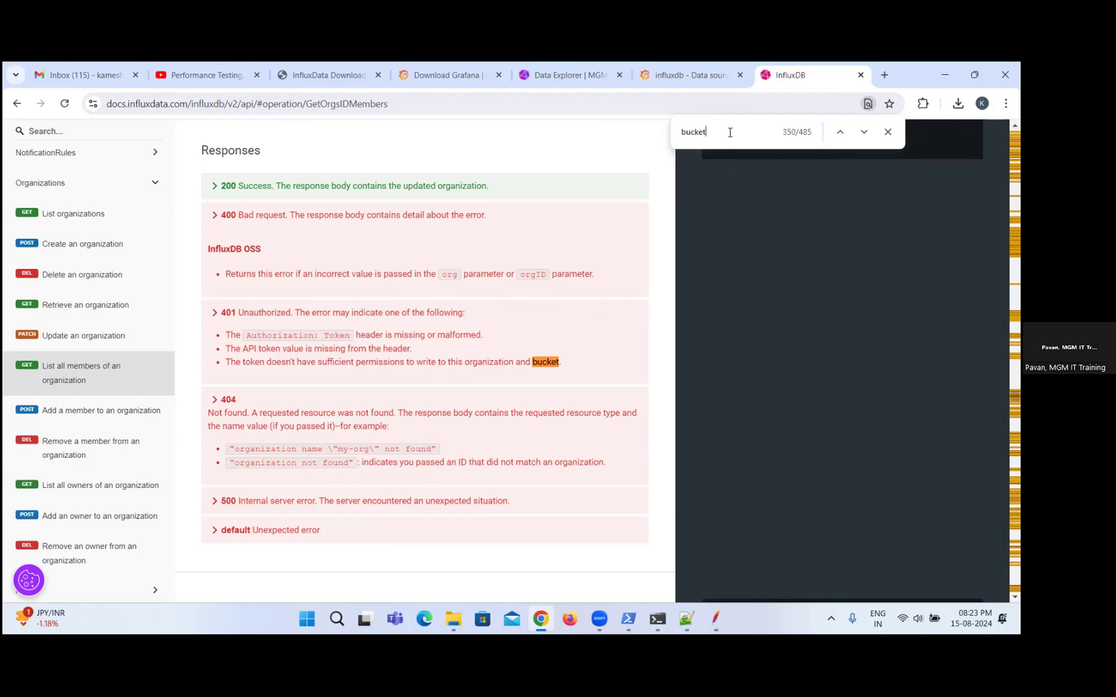
{"action": "type", "text": "="}
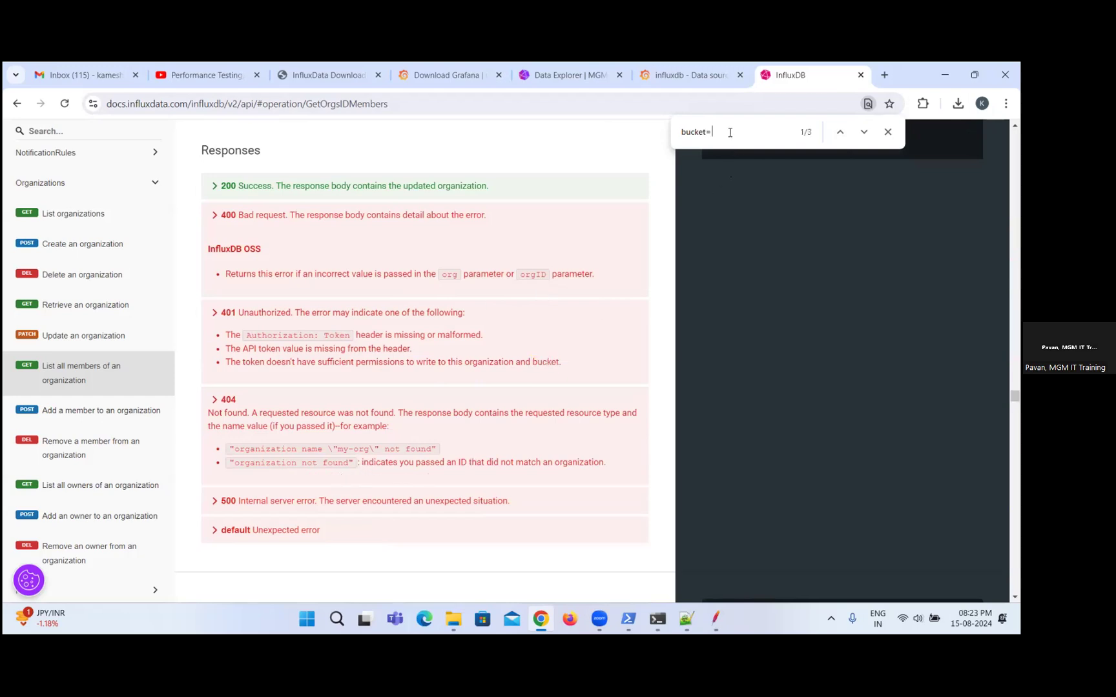
{"action": "left_click", "coordinate": [863, 133]}
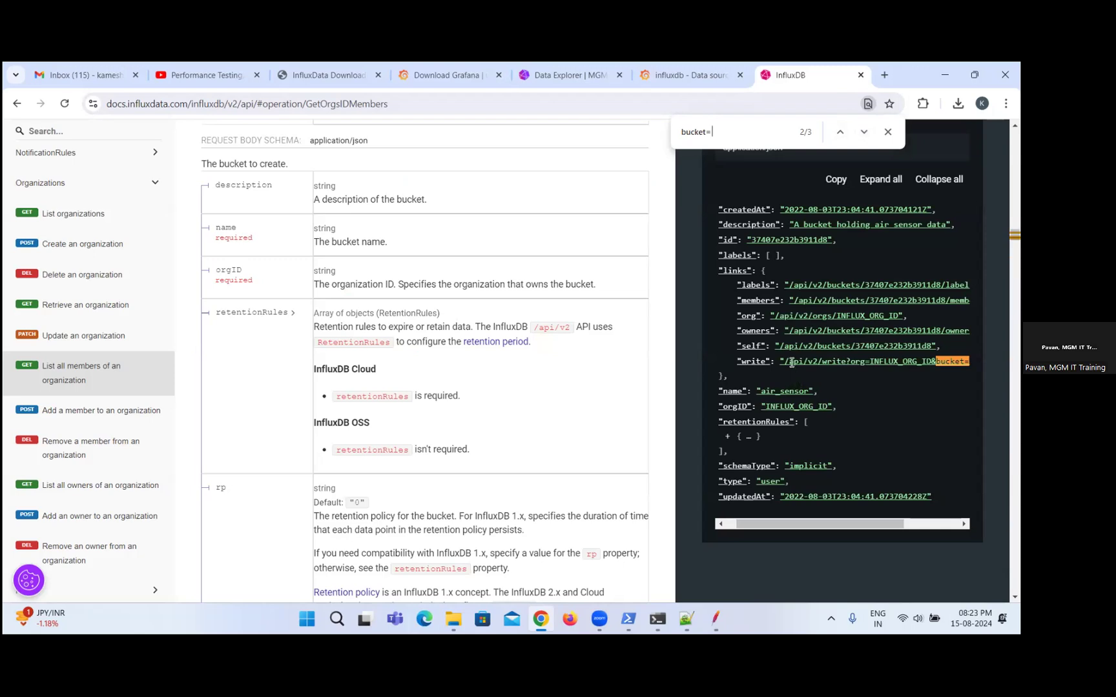
Copy the write link's path /api/v2/write?org=INFLUX_ORG_ID&bucket= from the bucket response sample, leaving out the bucket ID.
{"action": "left_click_drag", "start_coordinate": [792, 363], "coordinate": [969, 363]}
{"action": "left_click_drag", "start_coordinate": [825, 523], "coordinate": [739, 527]}
{"action": "left_click", "coordinate": [826, 377]}
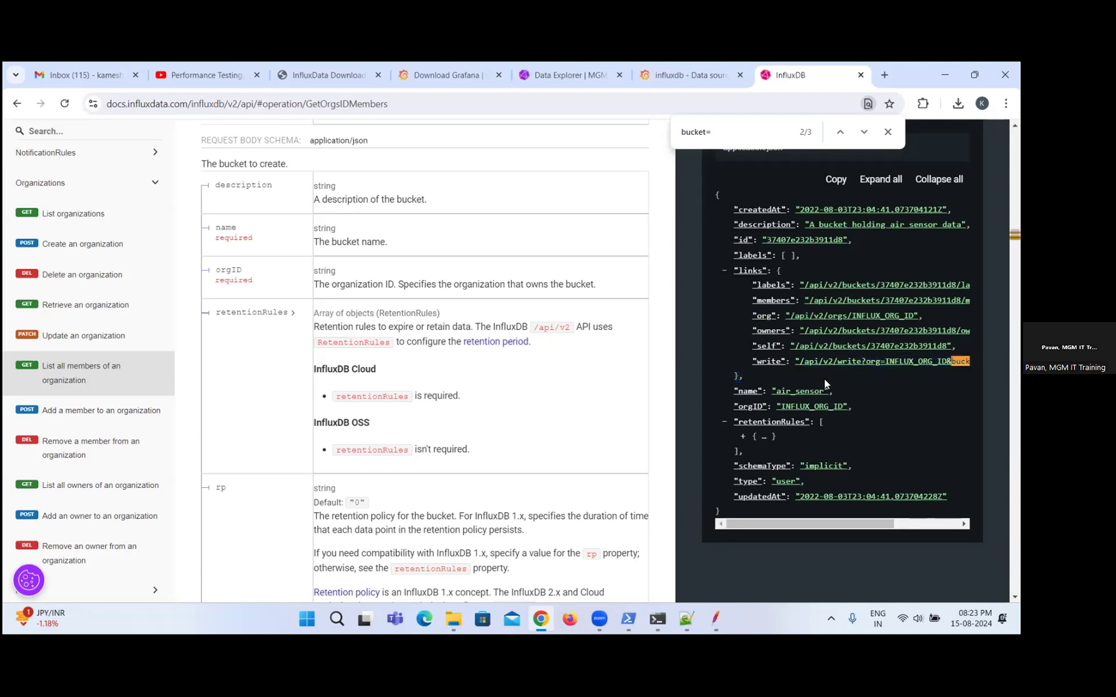
{"action": "left_click_drag", "start_coordinate": [802, 360], "coordinate": [889, 360]}
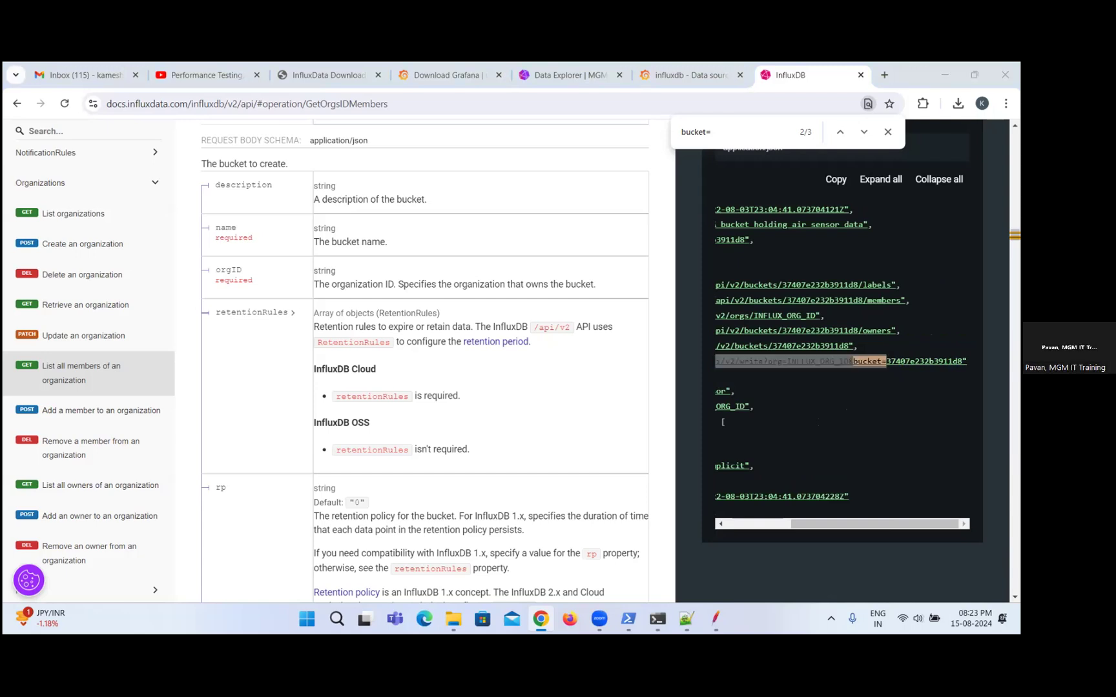
Switch to JMeter and replace the write?db=jmeter part of influxdbUrl with the copied path /api/v2/write?org=INFLUX_ORG_ID&bucket=.
{"action": "key", "text": "alt+Tab"}
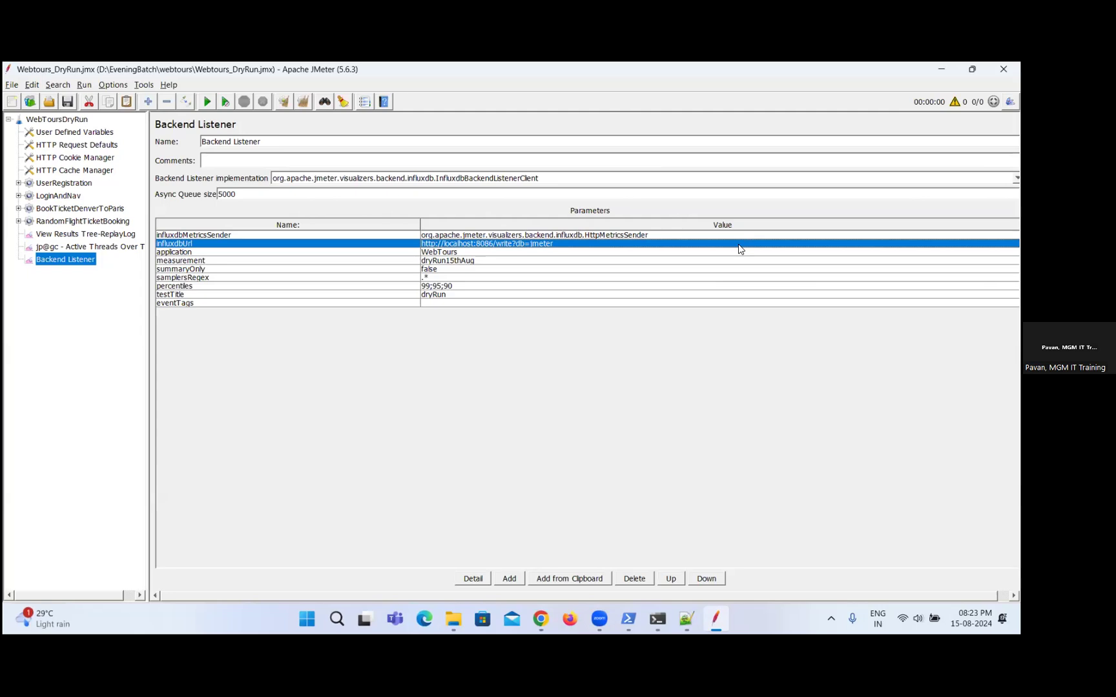
{"action": "double_click", "coordinate": [739, 244]}
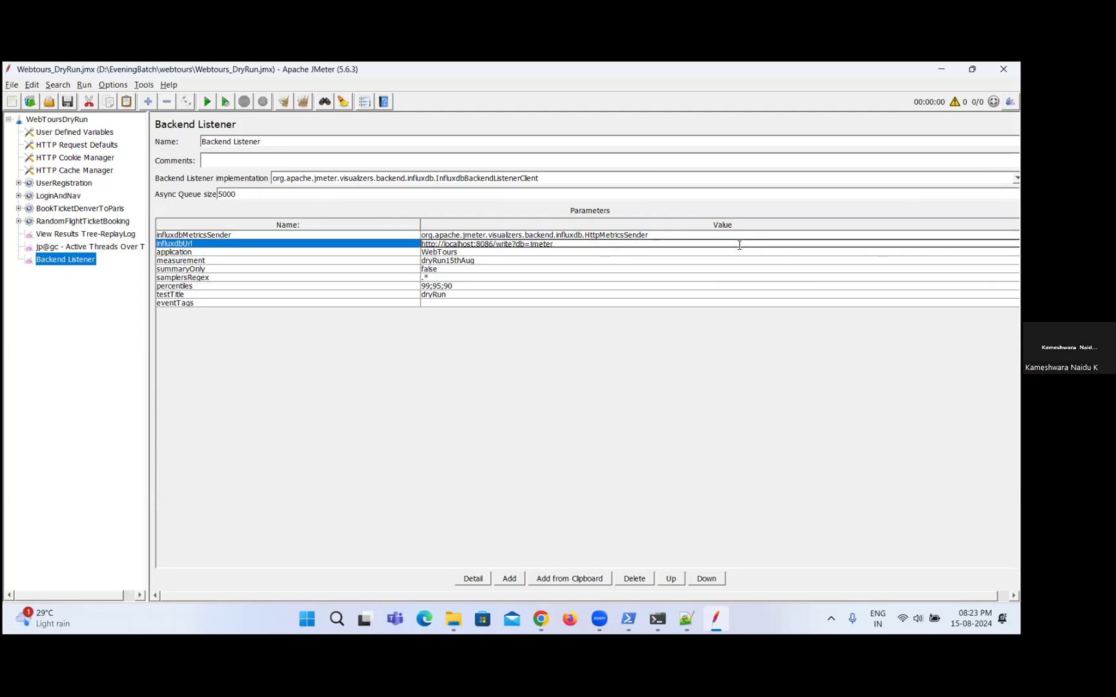
{"action": "key", "text": "BackSpace"}
{"action": "key", "text": "BackSpace"}
{"action": "key", "text": "BackSpace"}
{"action": "key", "text": "BackSpace"}
{"action": "key", "text": "BackSpace"}
{"action": "key", "text": "BackSpace"}
{"action": "key", "text": "BackSpace"}
{"action": "key", "text": "BackSpace"}
{"action": "key", "text": "BackSpace"}
{"action": "key", "text": "BackSpace"}
{"action": "key", "text": "BackSpace"}
{"action": "key", "text": "BackSpace"}
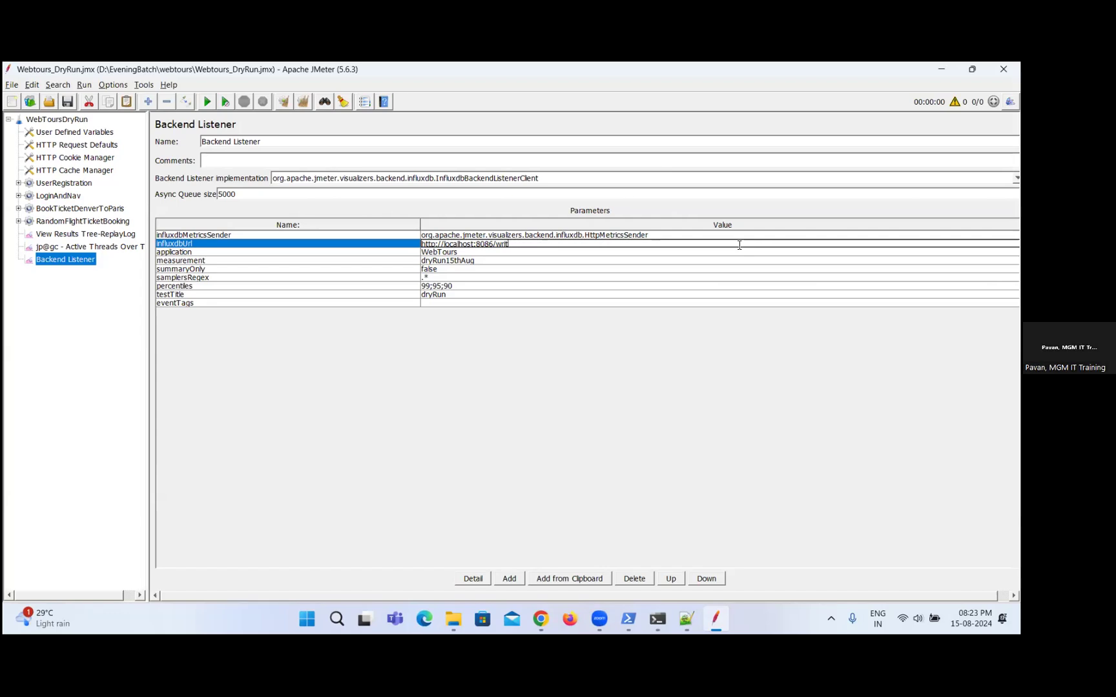
{"action": "key", "text": "BackSpace"}
{"action": "key", "text": "BackSpace"}
{"action": "key", "text": "BackSpace"}
{"action": "type", "text": "/api/v2/write?org=INFLUX_ORG_ID&bucket="}
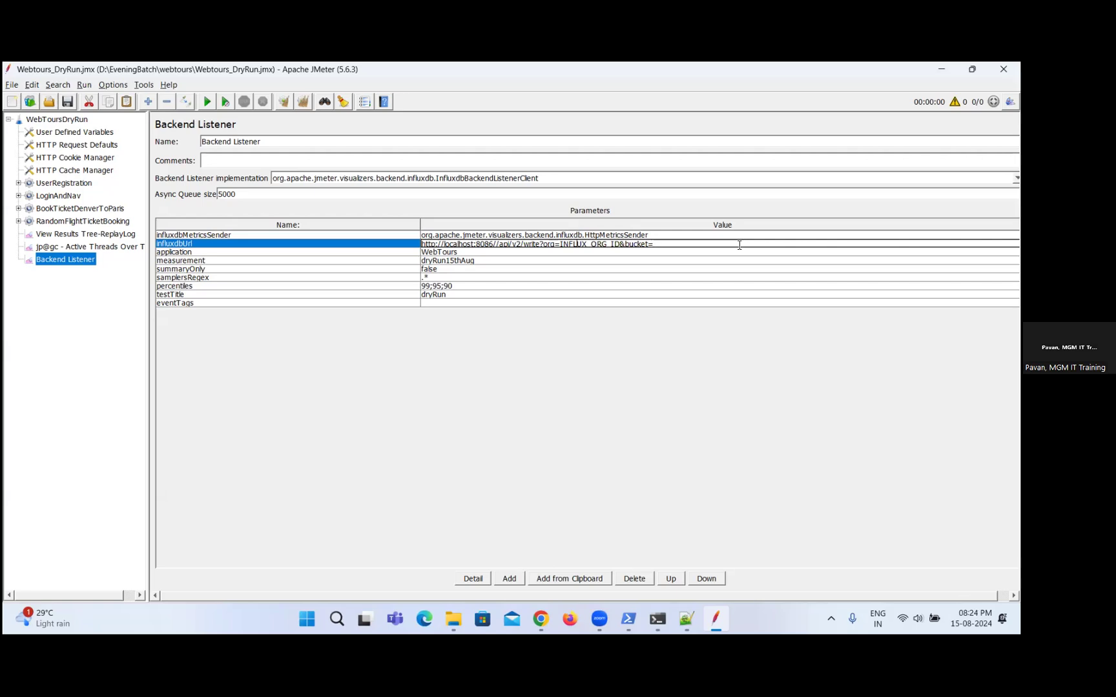
Remove the duplicate slash before api in the influxdbUrl value.
{"action": "key", "text": "Left"}
{"action": "key", "text": "Left"}
{"action": "key", "text": "Left"}
{"action": "key", "text": "Left"}
{"action": "key", "text": "Left"}
{"action": "key", "text": "Left"}
{"action": "key", "text": "Left"}
{"action": "key", "text": "Left"}
{"action": "key", "text": "Left"}
{"action": "key", "text": "Left"}
{"action": "key", "text": "Left"}
{"action": "key", "text": "Left"}
{"action": "key", "text": "Left"}
{"action": "key", "text": "Left"}
{"action": "key", "text": "BackSpace"}
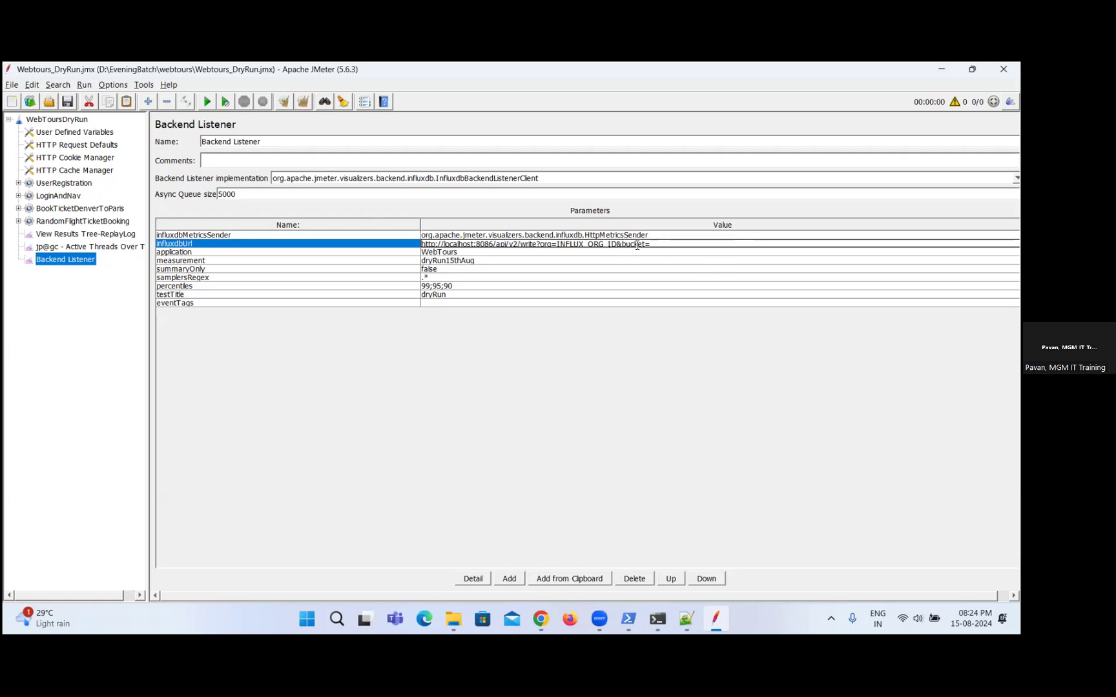
Set the organization to MGM and the bucket to webtoursbucket in the influxdbUrl value.
{"action": "double_click", "coordinate": [604, 246]}
{"action": "left_click", "coordinate": [604, 246]}
{"action": "left_click_drag", "start_coordinate": [557, 244], "coordinate": [617, 245]}
{"action": "type", "text": "MGM"}
{"action": "left_click", "coordinate": [684, 241]}
{"action": "type", "text": "webtoursbucket"}
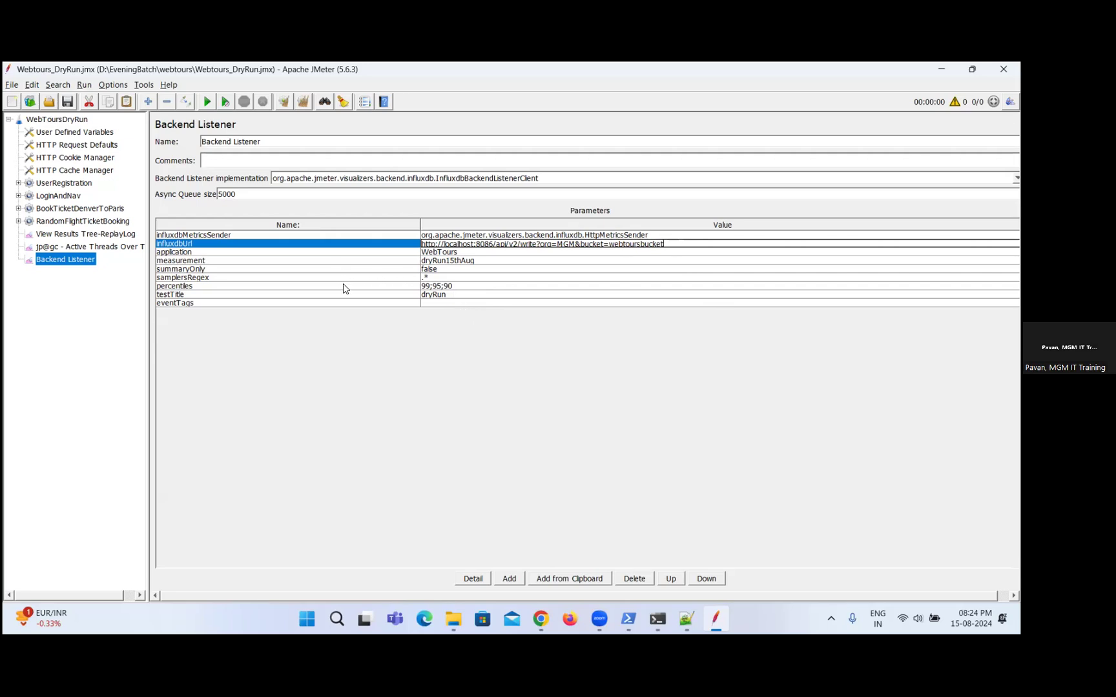
{"action": "left_click", "coordinate": [546, 488]}
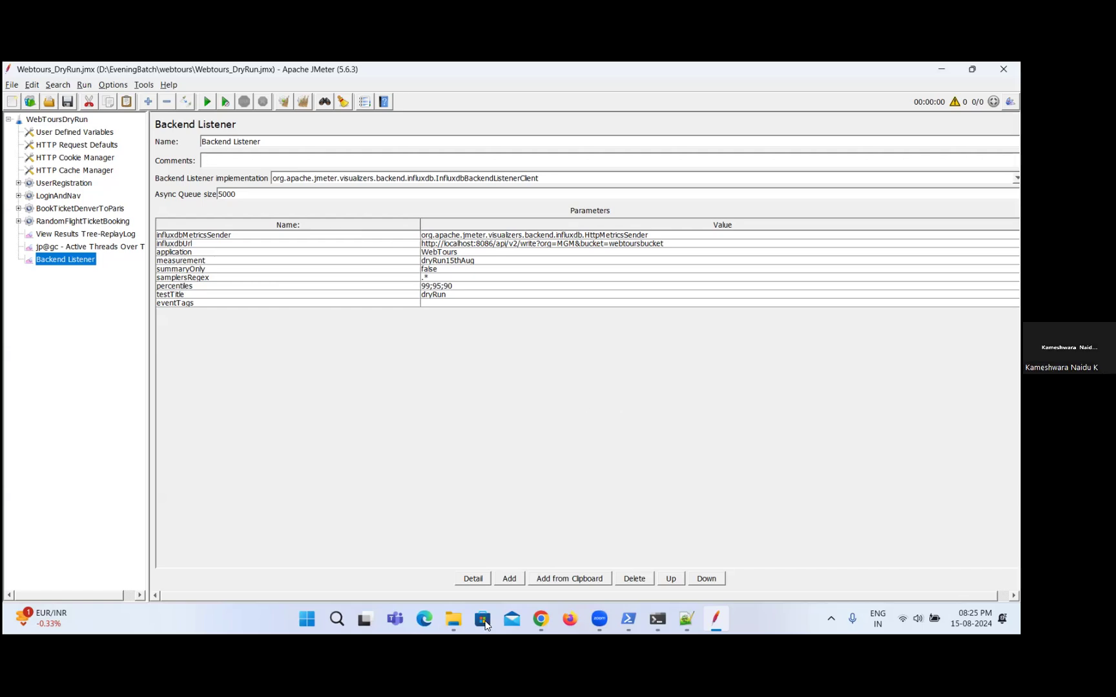
Add a blank parameter row to the Backend Listener and open its value for editing.
{"action": "left_click", "coordinate": [508, 579]}
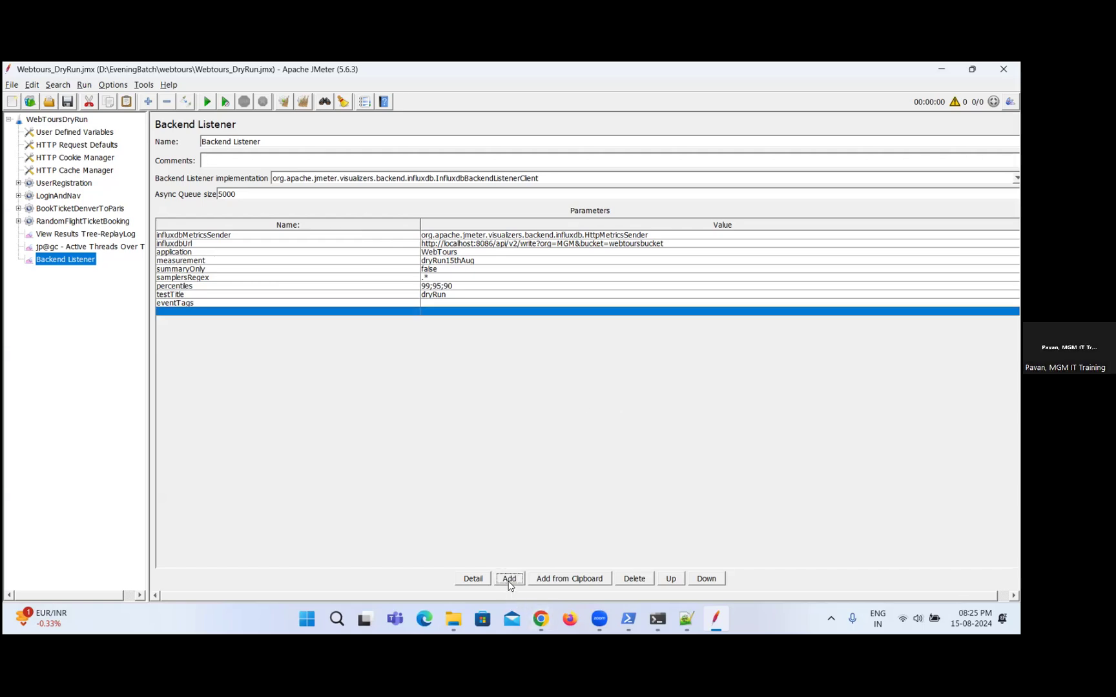
{"action": "double_click", "coordinate": [353, 311]}
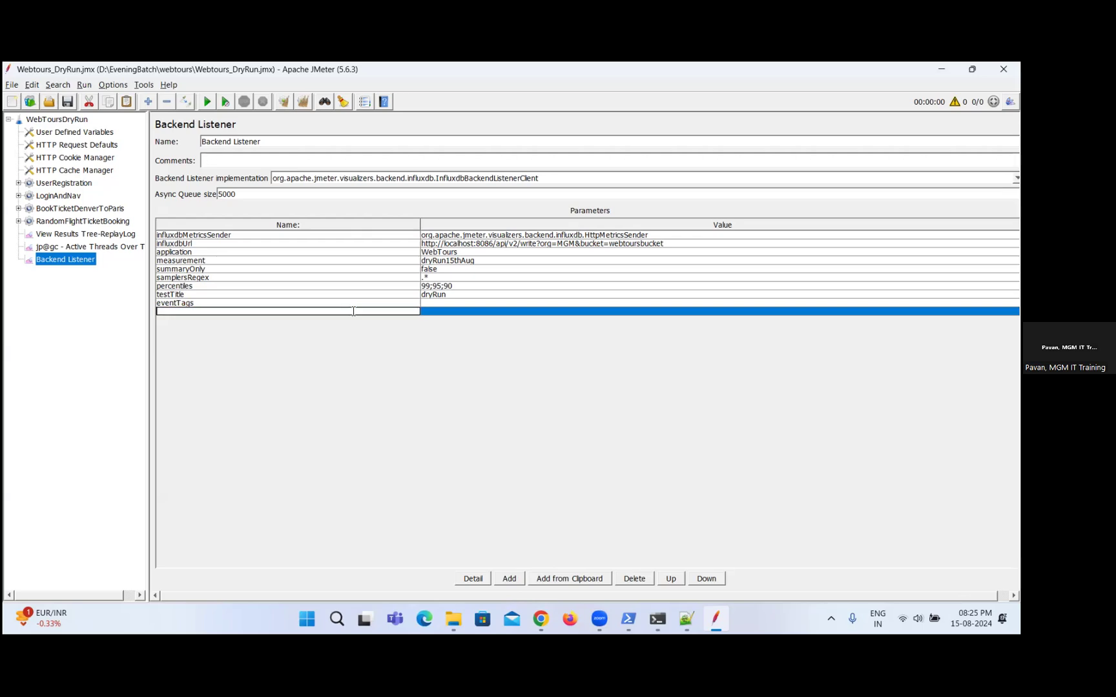
{"action": "left_click", "coordinate": [452, 313]}
{"action": "double_click", "coordinate": [452, 313]}
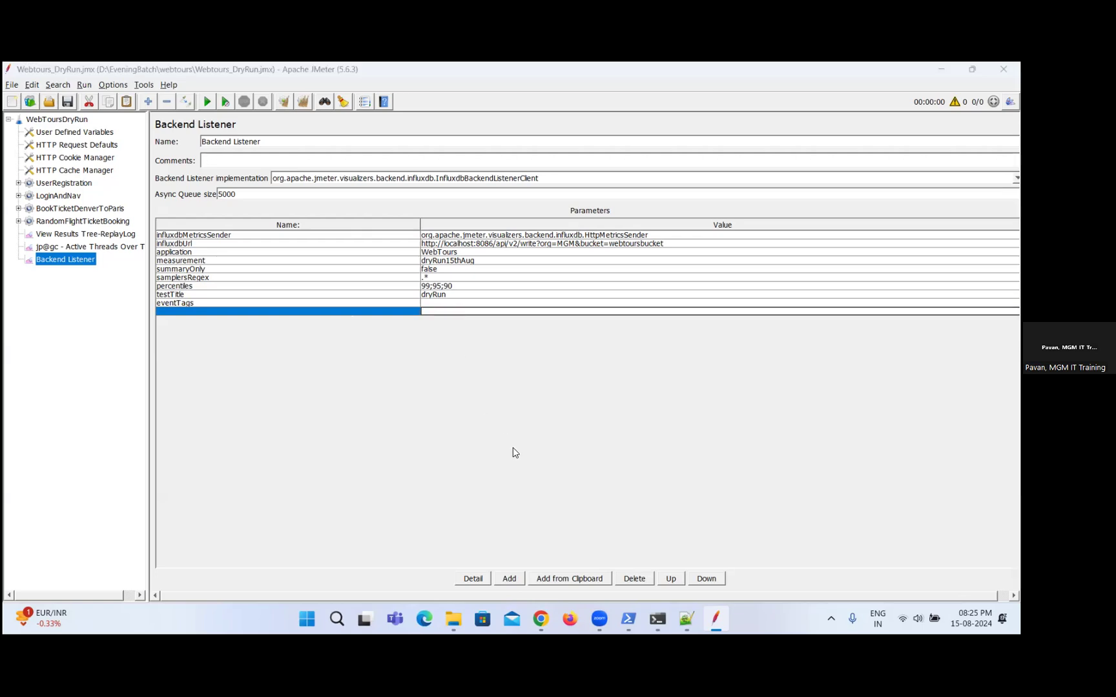
Fetch the InfluxDB API token from the Notepad++ notes and paste it as the new Backend Listener parameter's value.
{"action": "key", "text": "alt+Tab"}
{"action": "key", "text": "alt+Tab"}
{"action": "key", "text": "alt+Tab"}
{"action": "key", "text": "alt+Tab"}
{"action": "key", "text": "alt+Tab"}
{"action": "key", "text": "alt+Tab"}
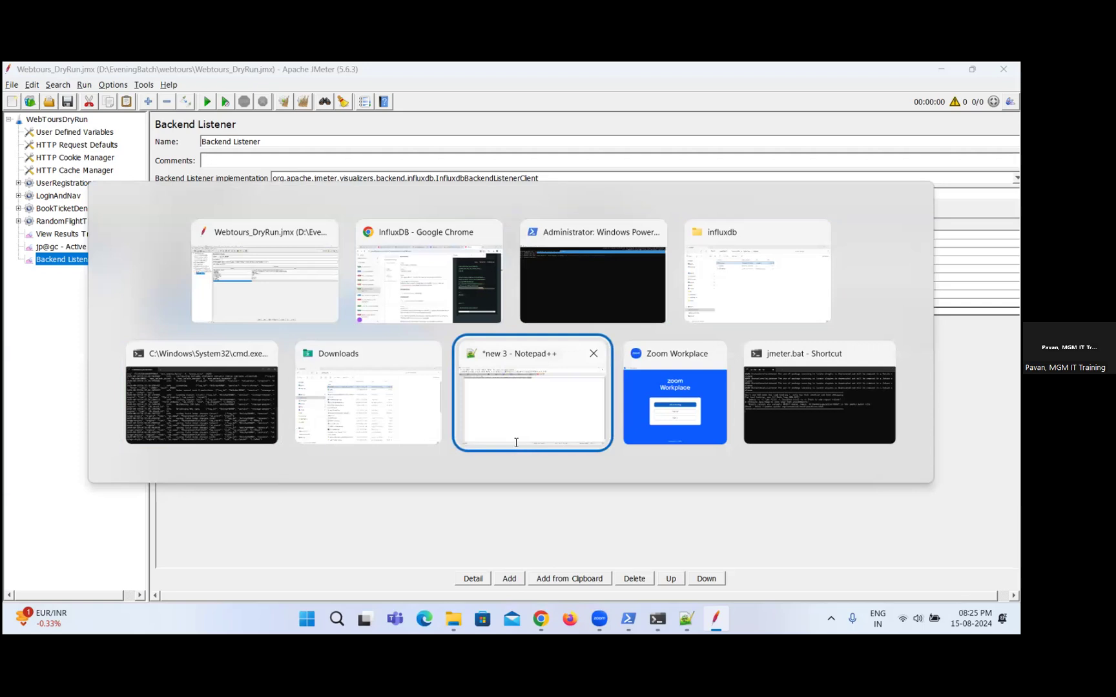
{"action": "key", "text": "alt+Tab"}
{"action": "key", "text": "alt+Tab"}
{"action": "key", "text": "alt+Tab"}
{"action": "key", "text": "alt+Tab"}
{"action": "key", "text": "alt+Tab"}
{"action": "key", "text": "alt+Tab"}
{"action": "key", "text": "alt+Tab"}
{"action": "key", "text": "alt+Tab"}
{"action": "key", "text": "alt+Tab"}
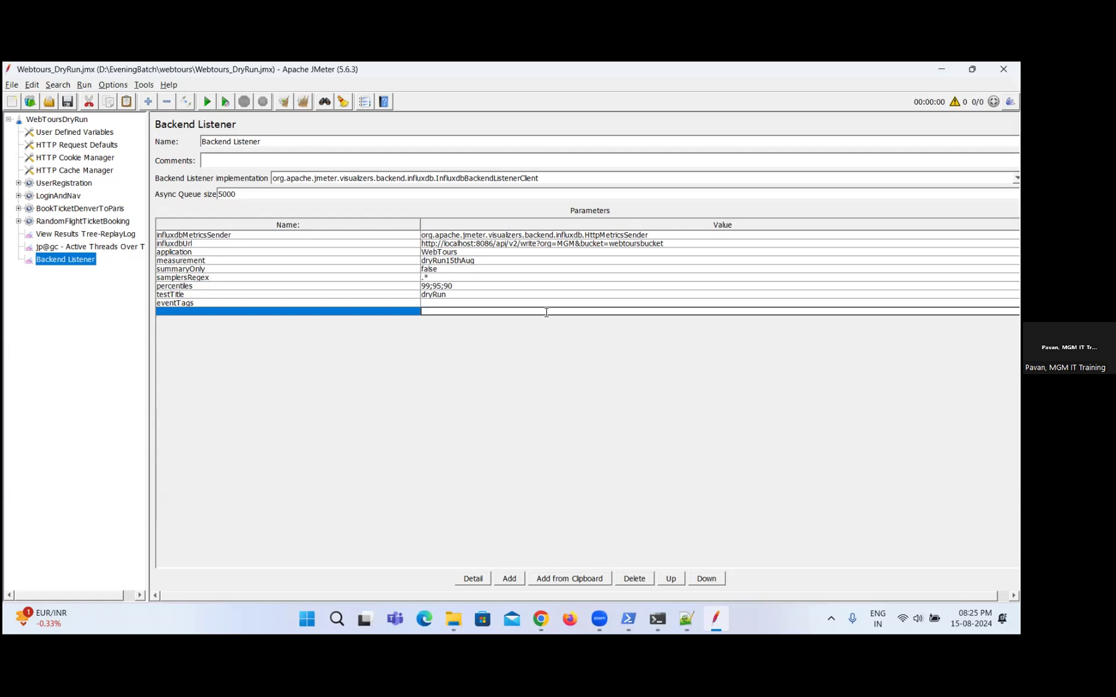
{"action": "key", "text": "ctrl+v"}
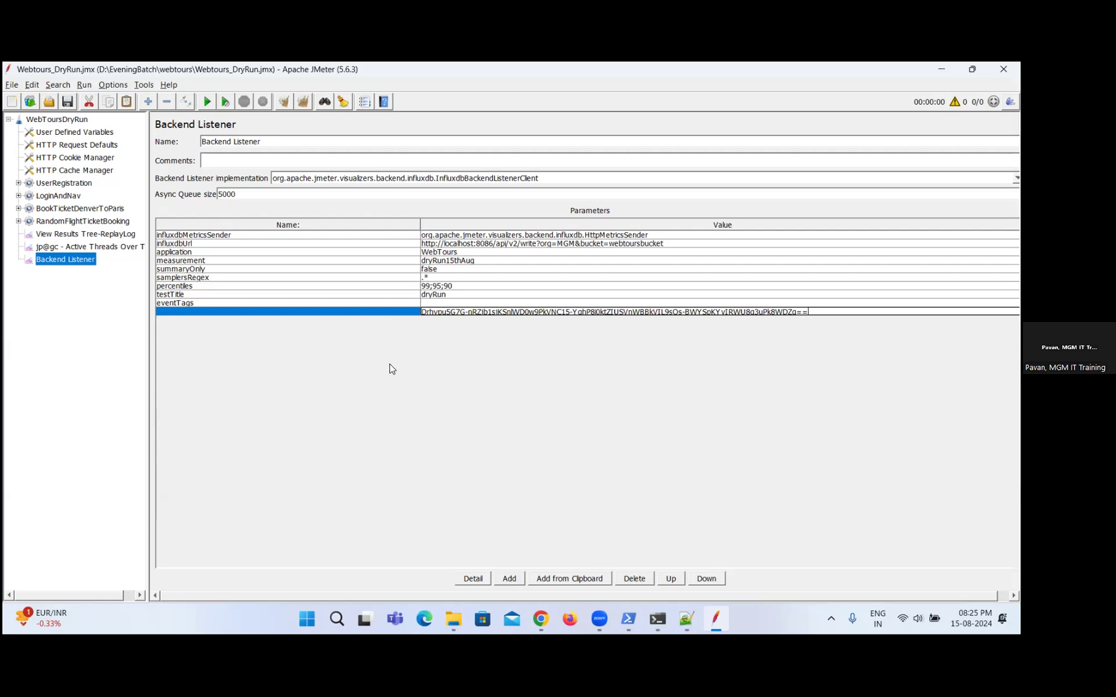
{"action": "left_click", "coordinate": [396, 392]}
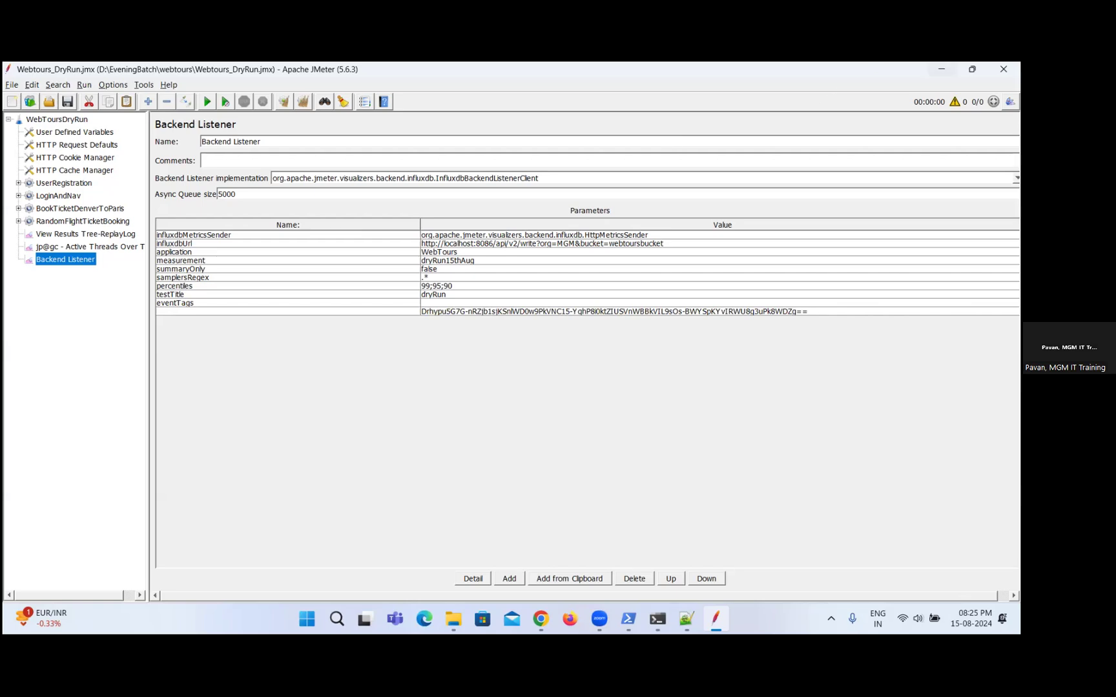
Switch to Chrome and review the bucket creation response sample, parameters and response codes in the InfluxDB API documentation.
{"action": "key", "text": "alt+Tab"}
{"action": "key", "text": "alt+Tab"}
{"action": "key", "text": "alt+Tab"}
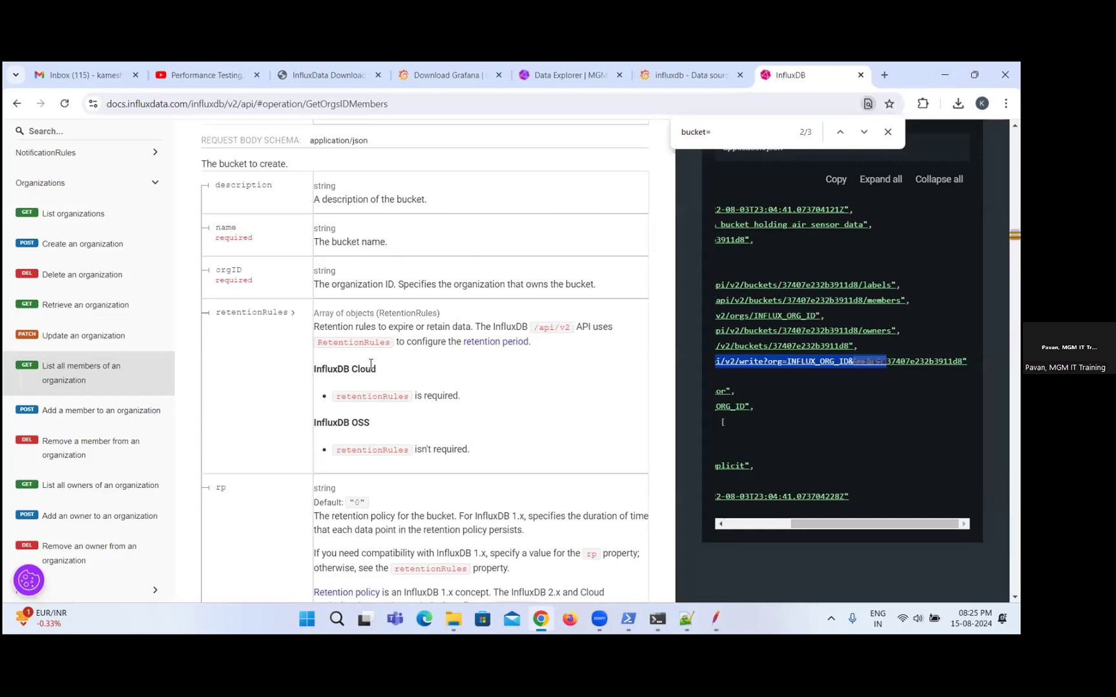
{"action": "left_click_drag", "start_coordinate": [827, 523], "coordinate": [707, 526]}
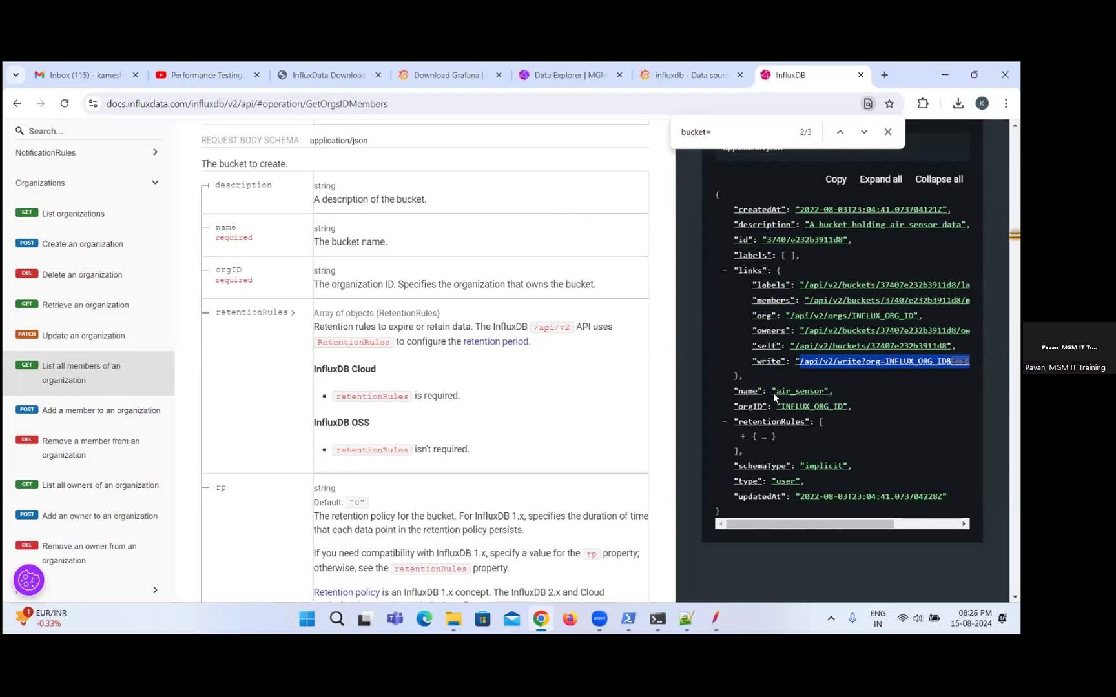
{"action": "scroll", "coordinate": [852, 336], "scroll_direction": "down", "scroll_amount": 3}
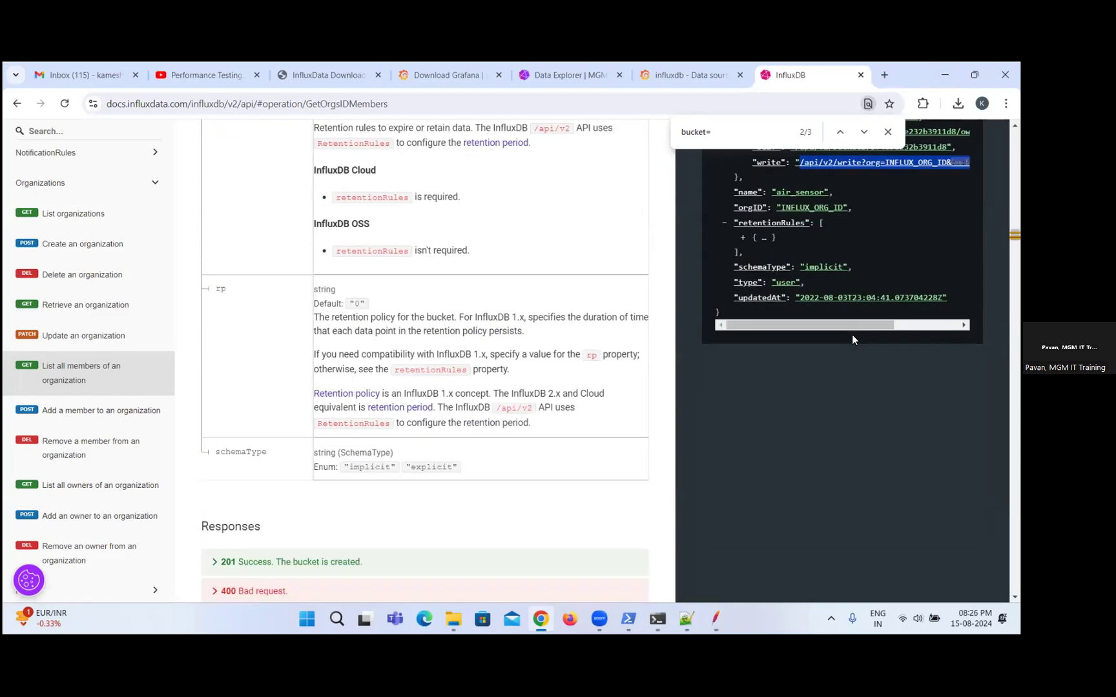
{"action": "scroll", "coordinate": [852, 334], "scroll_direction": "up", "scroll_amount": 3}
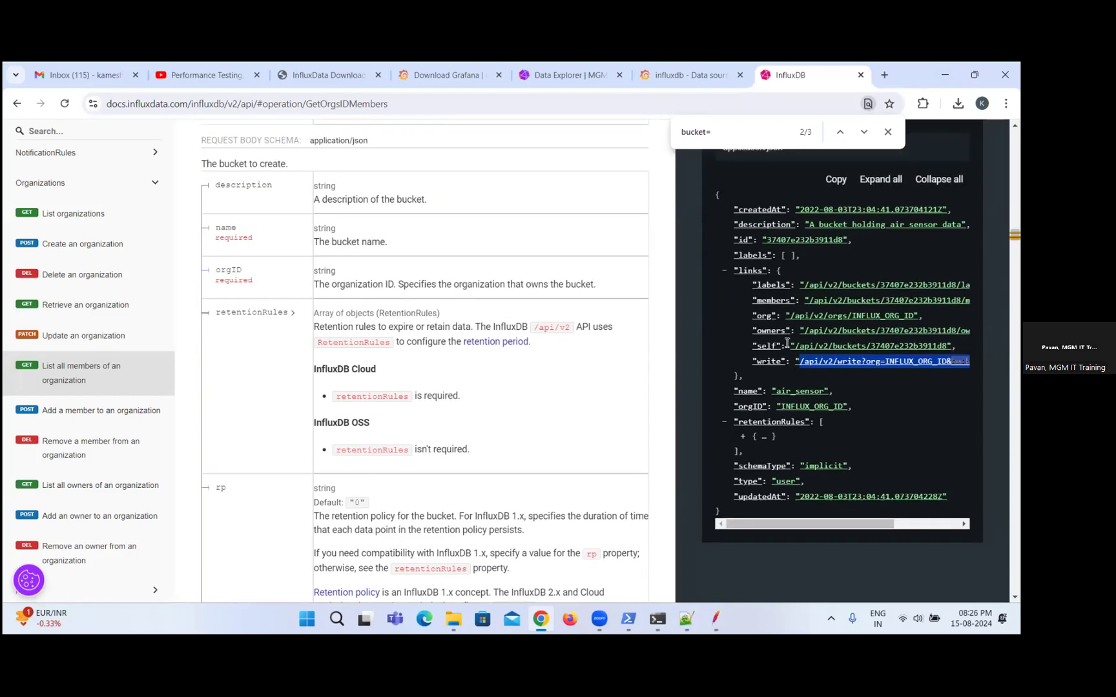
{"action": "scroll", "coordinate": [510, 431], "scroll_direction": "down", "scroll_amount": 3}
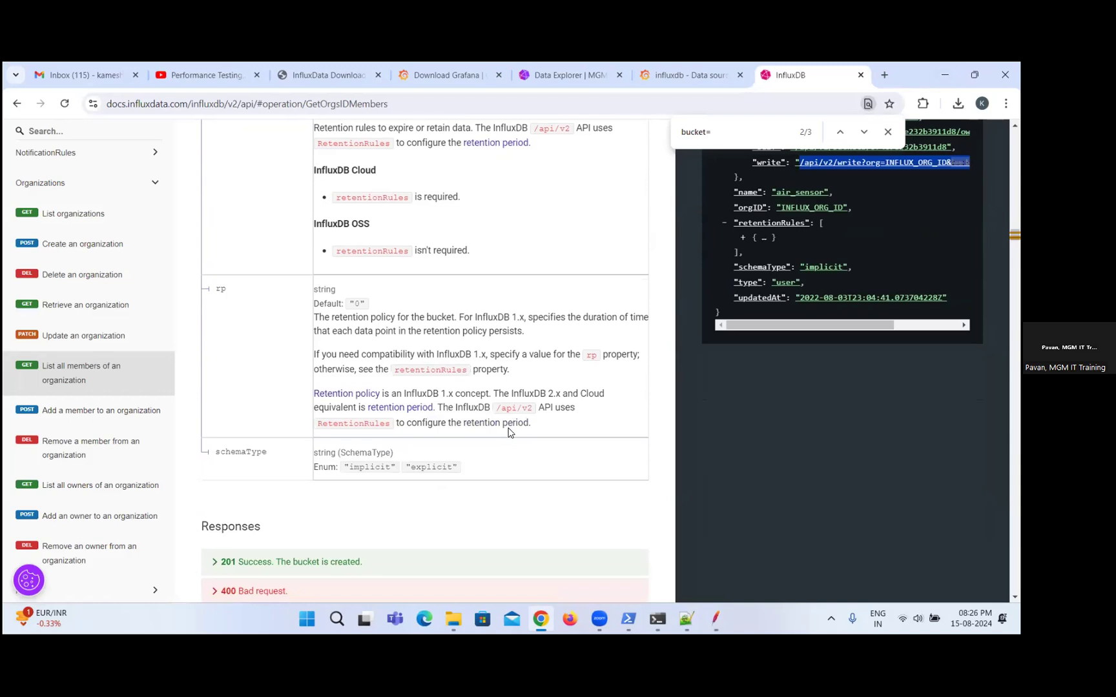
{"action": "scroll", "coordinate": [508, 432], "scroll_direction": "down", "scroll_amount": 4}
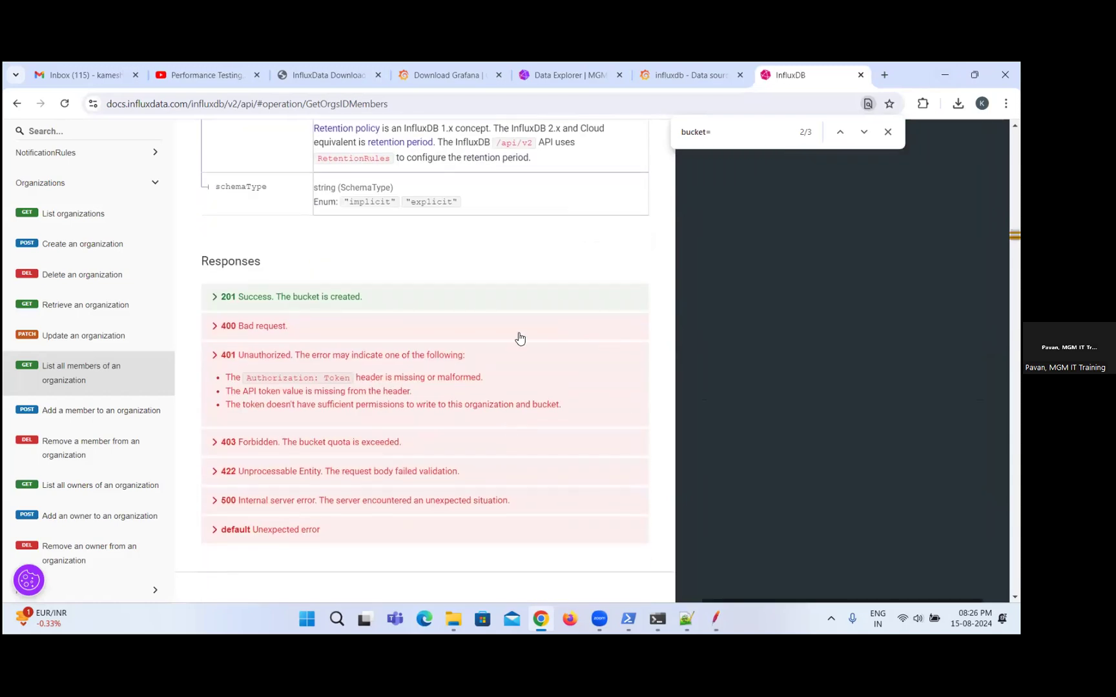
Search Google in a new browser tab for "influxdb 2.x api token example".
{"action": "left_click", "coordinate": [883, 75]}
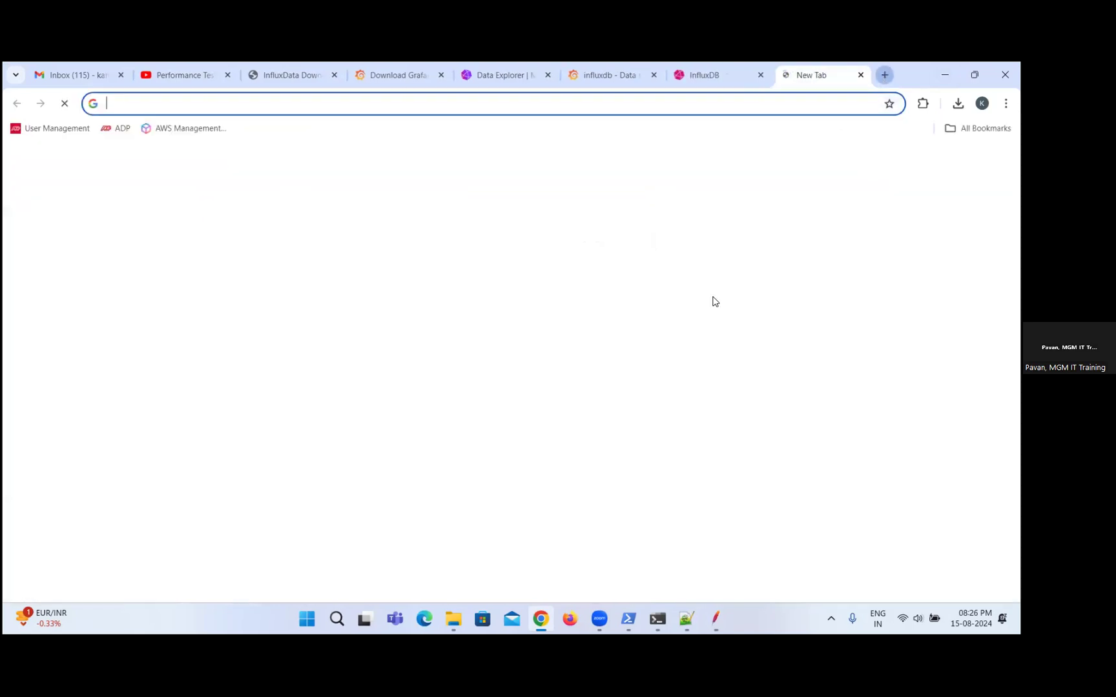
{"action": "left_click", "coordinate": [521, 346]}
{"action": "type", "text": "uni"}
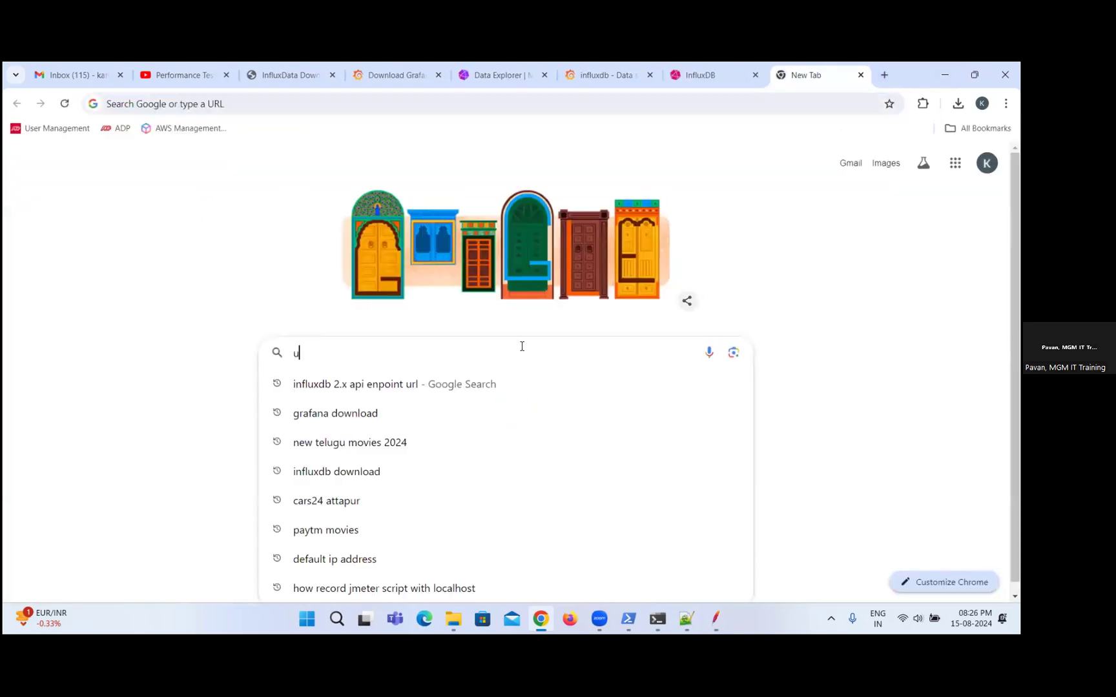
{"action": "key", "text": "Escape"}
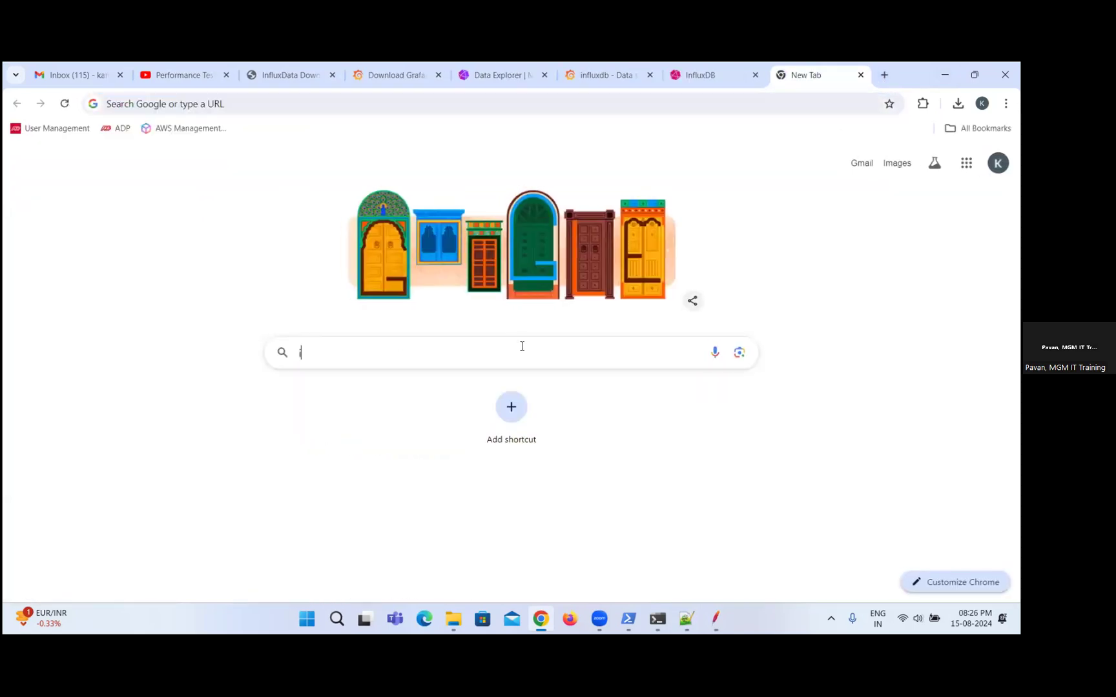
{"action": "type", "text": "influx"}
{"action": "key", "text": "Right"}
{"action": "key", "text": "BackSpace"}
{"action": "key", "text": "BackSpace"}
{"action": "key", "text": "BackSpace"}
{"action": "key", "text": "BackSpace"}
{"action": "key", "text": "BackSpace"}
{"action": "key", "text": "BackSpace"}
{"action": "key", "text": "BackSpace"}
{"action": "key", "text": "BackSpace"}
{"action": "key", "text": "BackSpace"}
{"action": "key", "text": "BackSpace"}
{"action": "key", "text": "BackSpace"}
{"action": "key", "text": "BackSpace"}
{"action": "key", "text": "BackSpace"}
{"action": "key", "text": "BackSpace"}
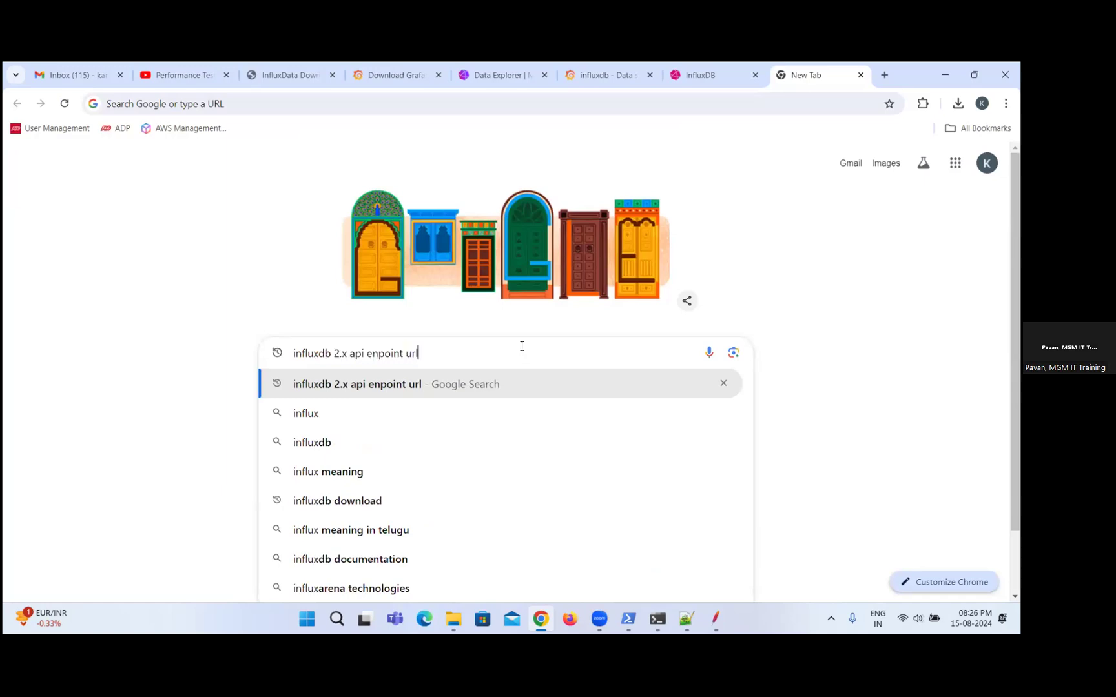
{"action": "key", "text": "BackSpace"}
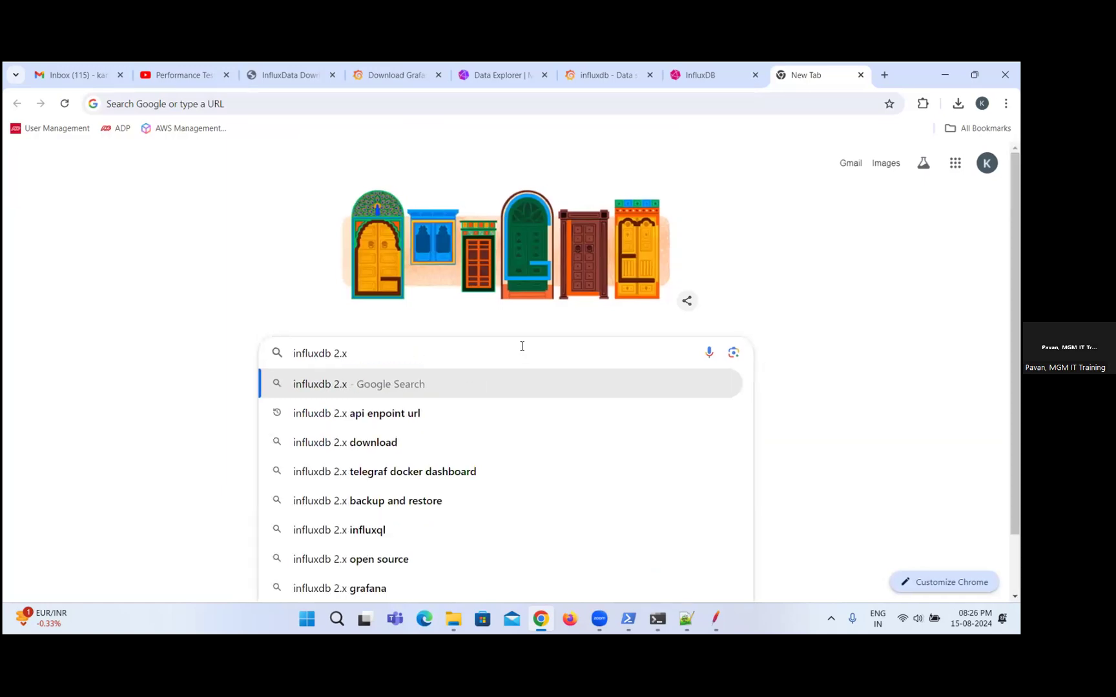
{"action": "type", "text": "api token"}
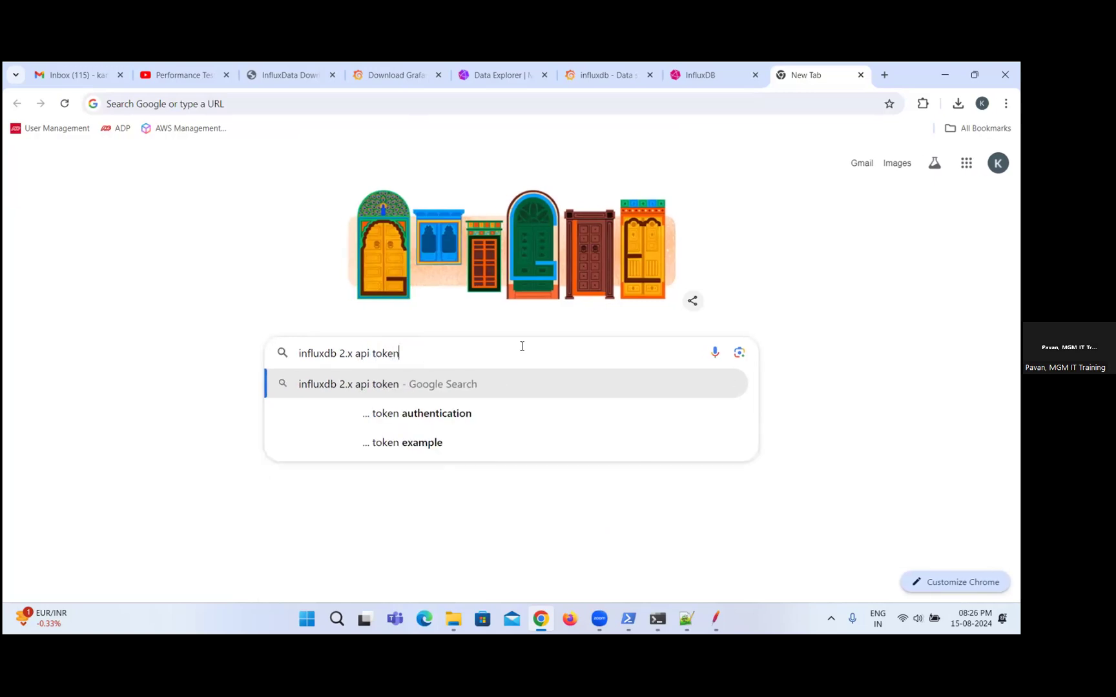
{"action": "left_click", "coordinate": [460, 453]}
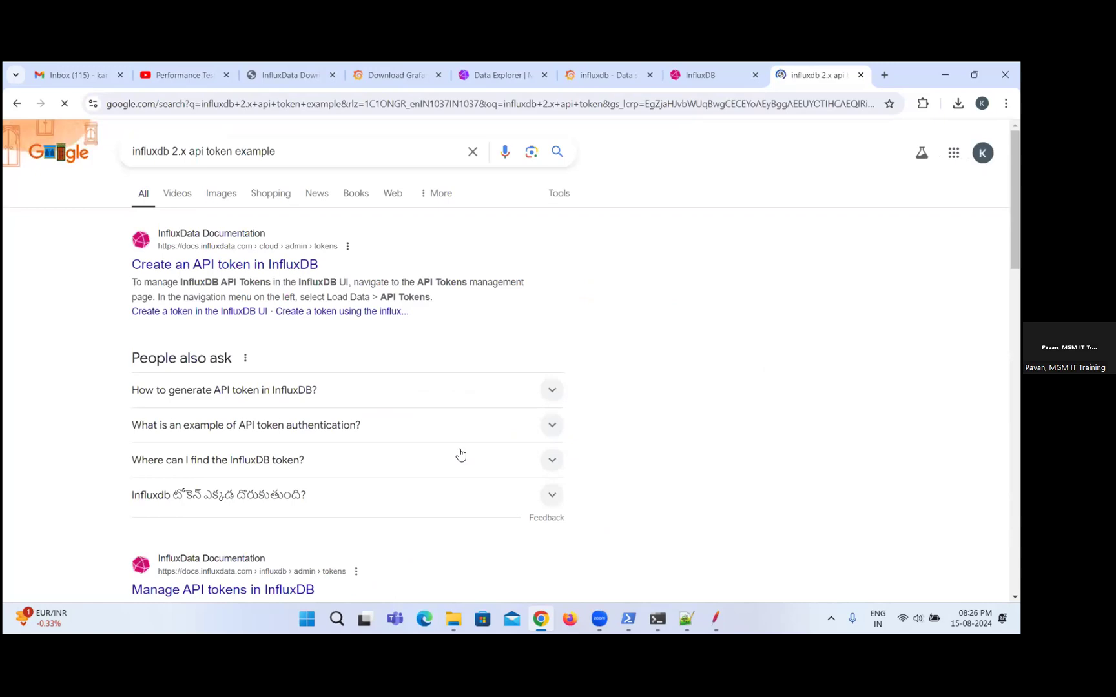
Open the "Create an API token in InfluxDB" documentation result in a new tab and switch to it.
{"action": "right_click", "coordinate": [298, 266]}
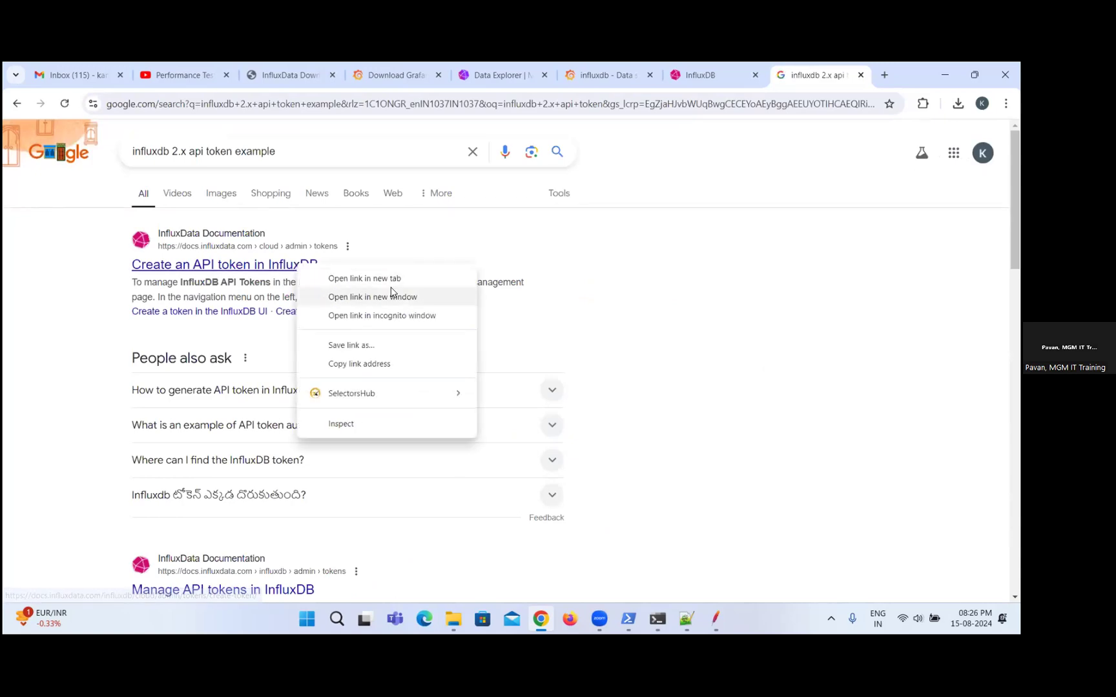
{"action": "left_click", "coordinate": [410, 280]}
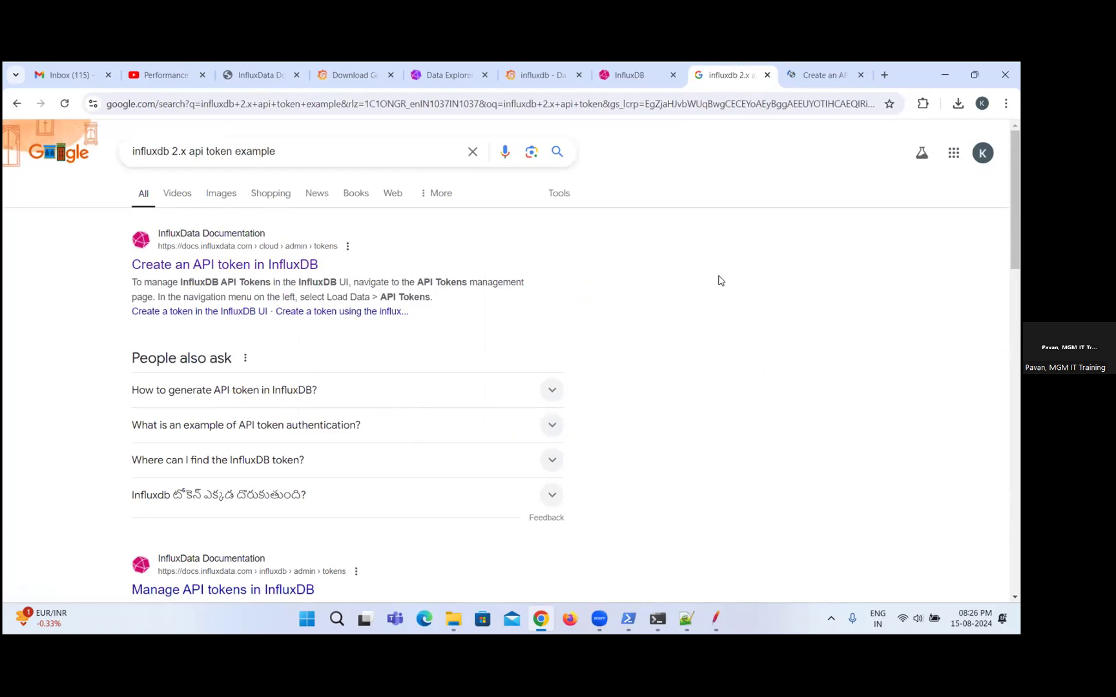
{"action": "left_click", "coordinate": [824, 74]}
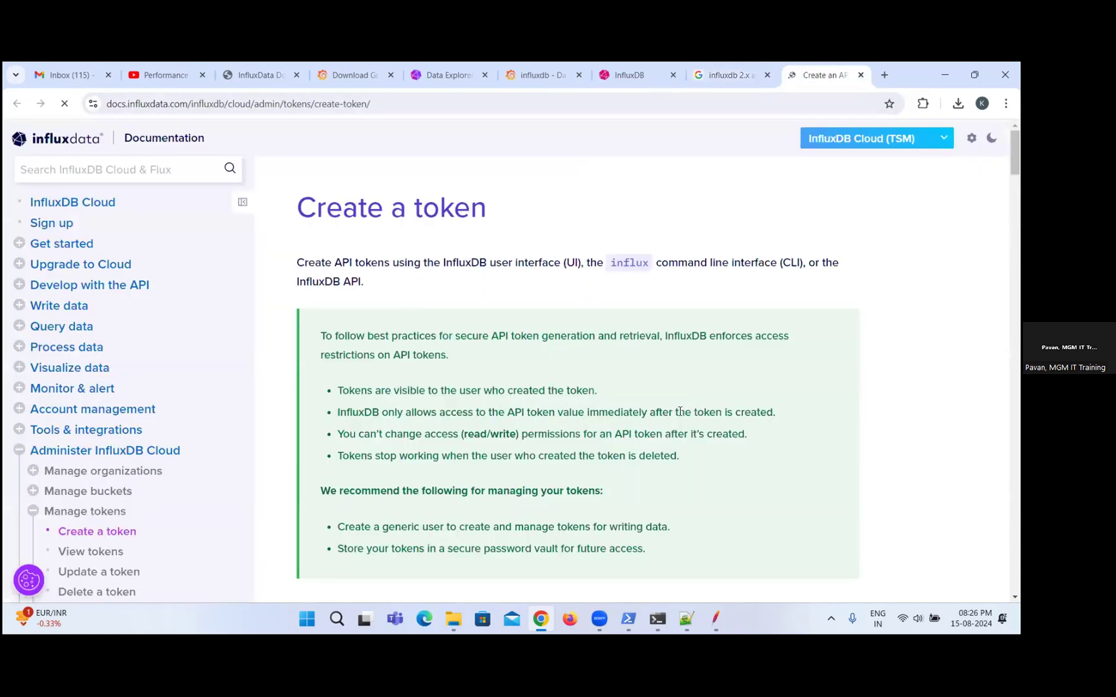
Review the token documentation's instructions for creating tokens in the InfluxDB UI and with the influx CLI.
{"action": "scroll", "coordinate": [710, 381], "scroll_direction": "down", "scroll_amount": 3}
{"action": "scroll", "coordinate": [709, 380], "scroll_direction": "down", "scroll_amount": 7}
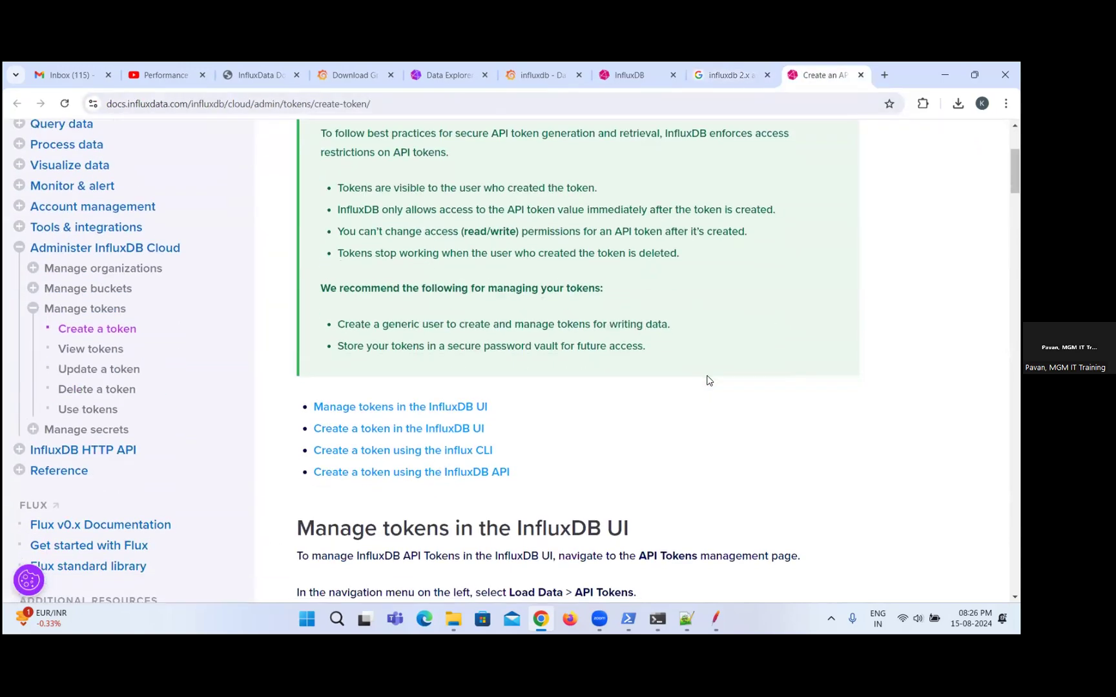
{"action": "scroll", "coordinate": [710, 378], "scroll_direction": "down", "scroll_amount": 2}
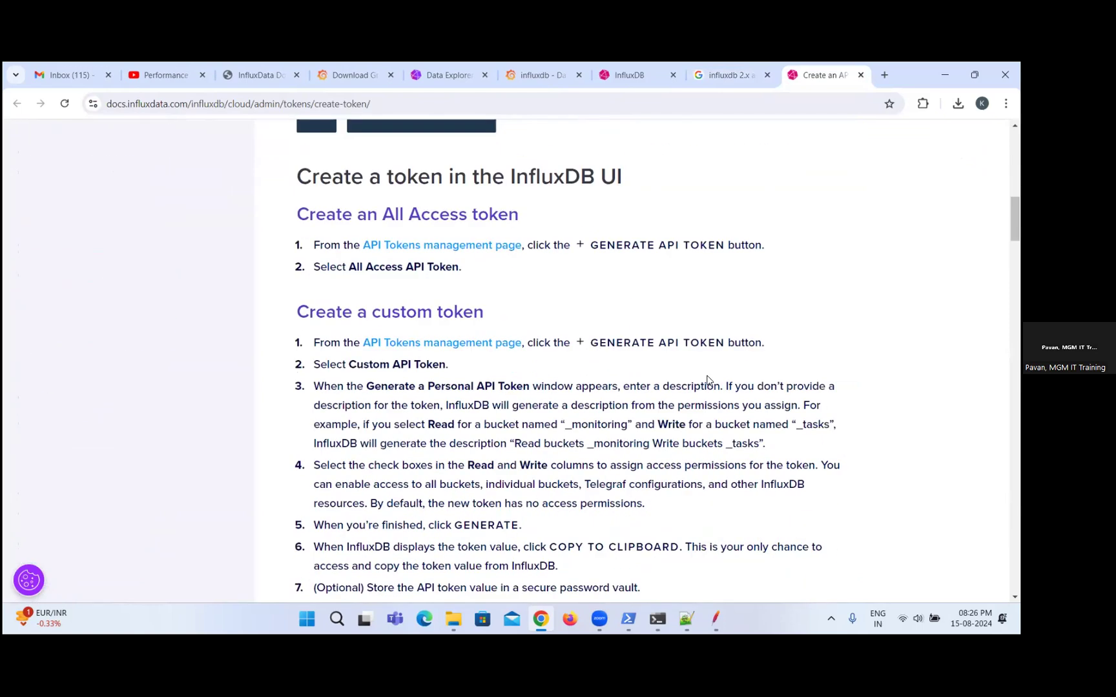
{"action": "scroll", "coordinate": [707, 380], "scroll_direction": "down", "scroll_amount": 4}
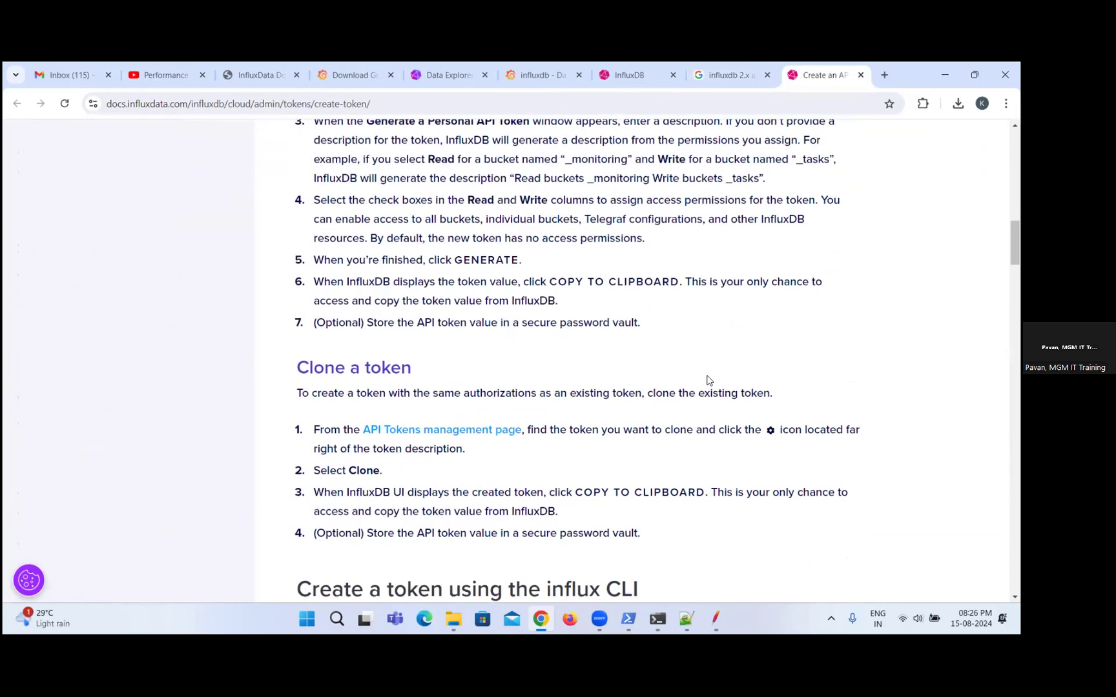
{"action": "scroll", "coordinate": [706, 380], "scroll_direction": "down", "scroll_amount": 3}
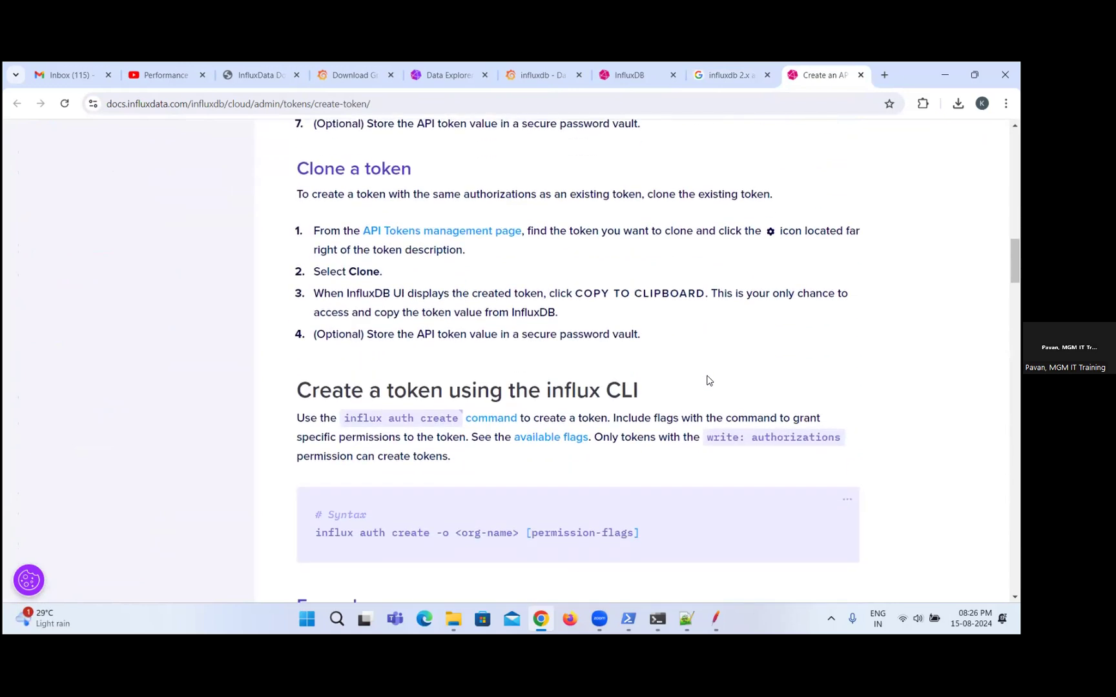
{"action": "scroll", "coordinate": [707, 380], "scroll_direction": "down", "scroll_amount": 2}
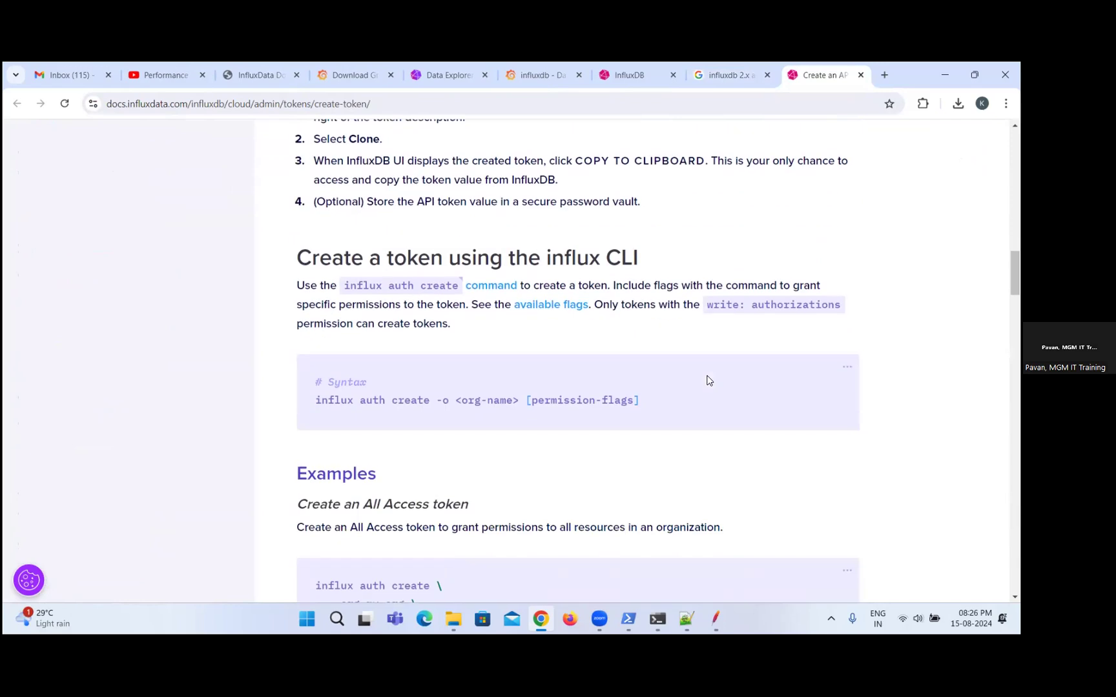
{"action": "scroll", "coordinate": [707, 380], "scroll_direction": "down", "scroll_amount": 7}
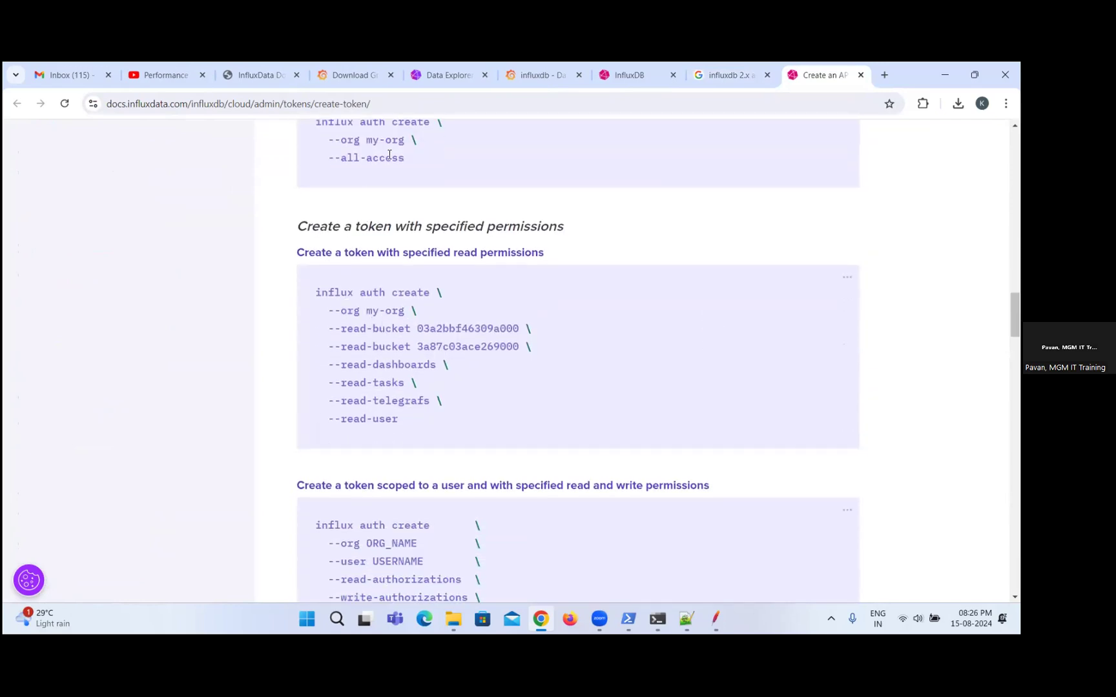
{"action": "scroll", "coordinate": [507, 336], "scroll_direction": "down", "scroll_amount": 3}
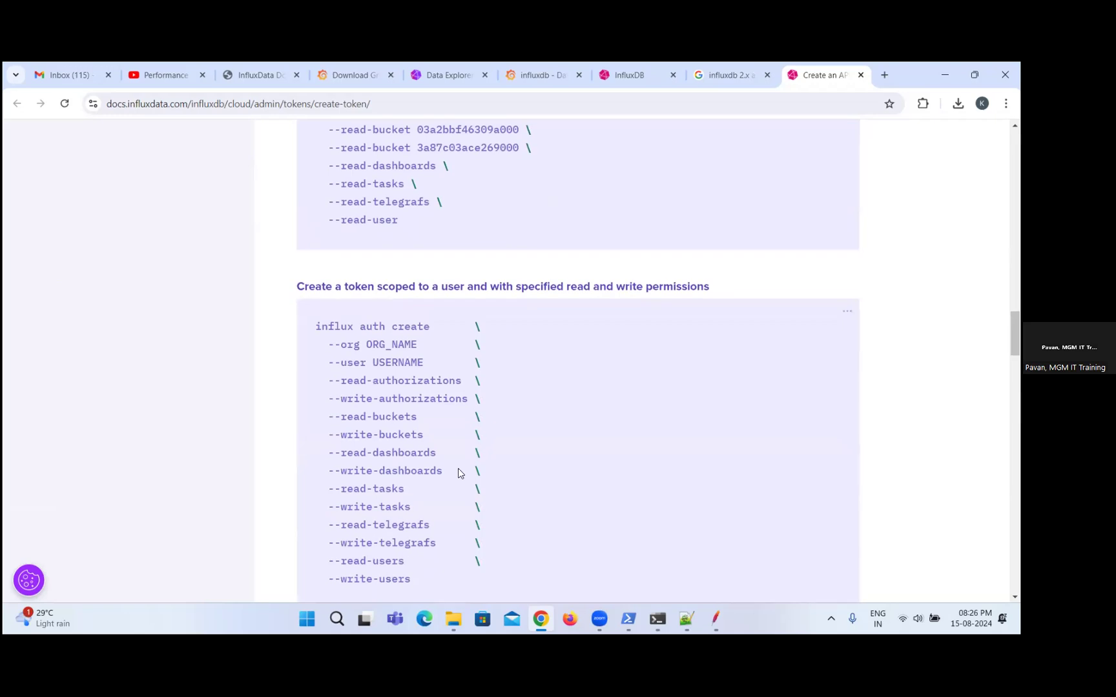
{"action": "scroll", "coordinate": [458, 473], "scroll_direction": "down", "scroll_amount": 2}
{"action": "scroll", "coordinate": [458, 468], "scroll_direction": "down", "scroll_amount": 3}
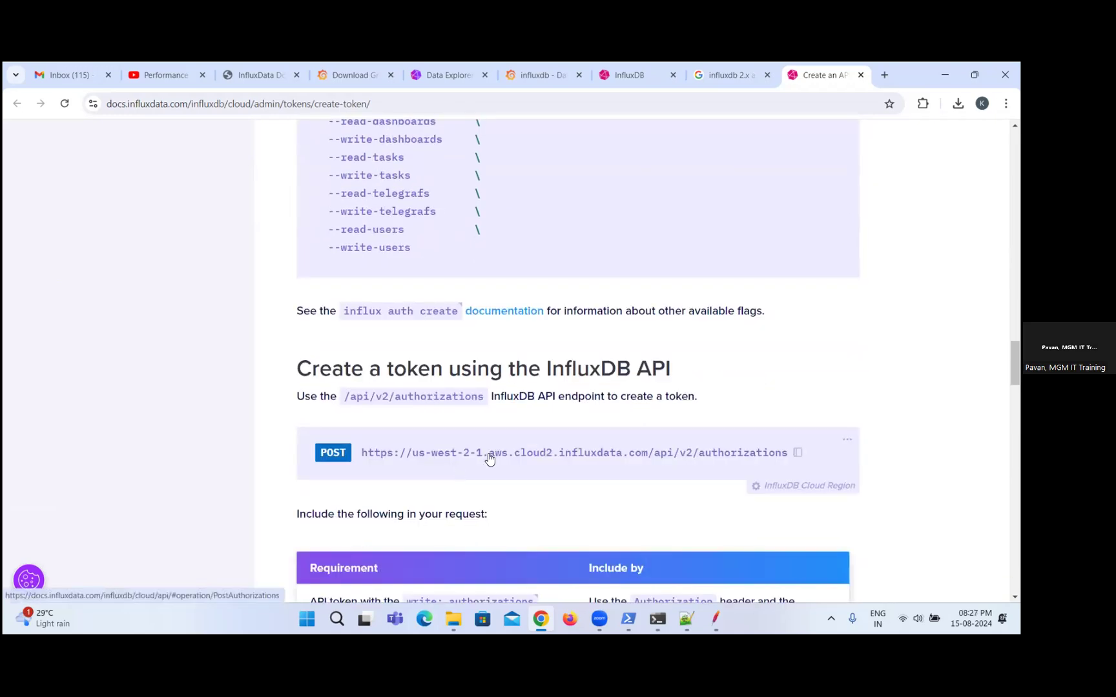
Examine the API section on creating a token, including request requirements, the curl example and the user-scoped token script.
{"action": "scroll", "coordinate": [424, 456], "scroll_direction": "down", "scroll_amount": 1}
{"action": "scroll", "coordinate": [515, 428], "scroll_direction": "down", "scroll_amount": 2}
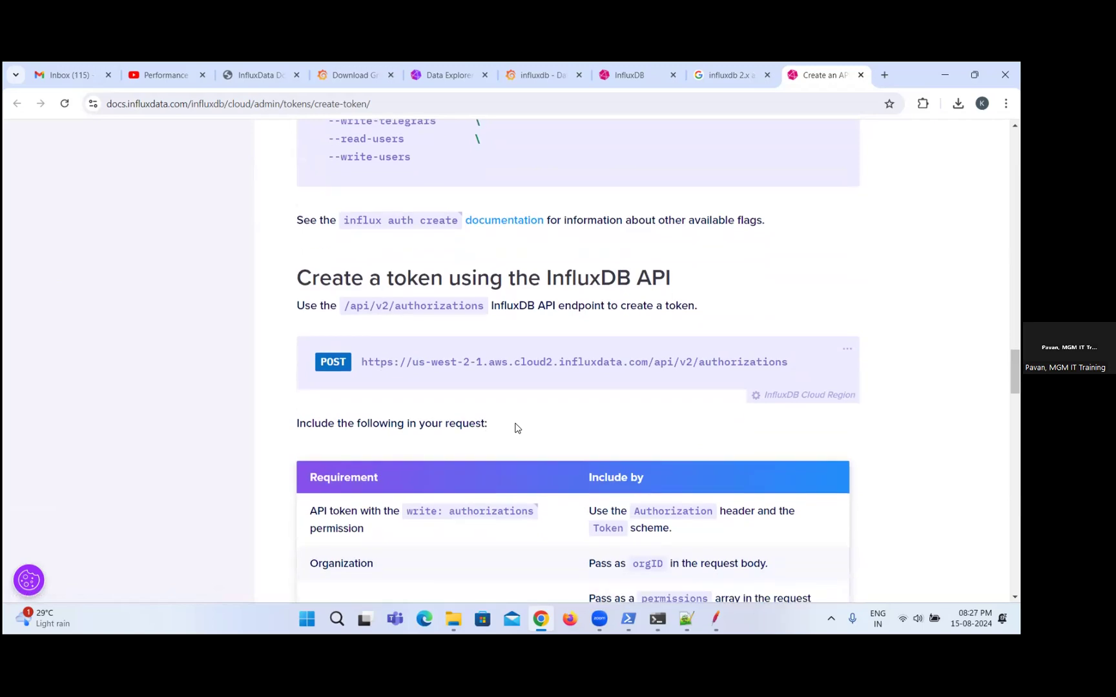
{"action": "scroll", "coordinate": [515, 428], "scroll_direction": "down", "scroll_amount": 4}
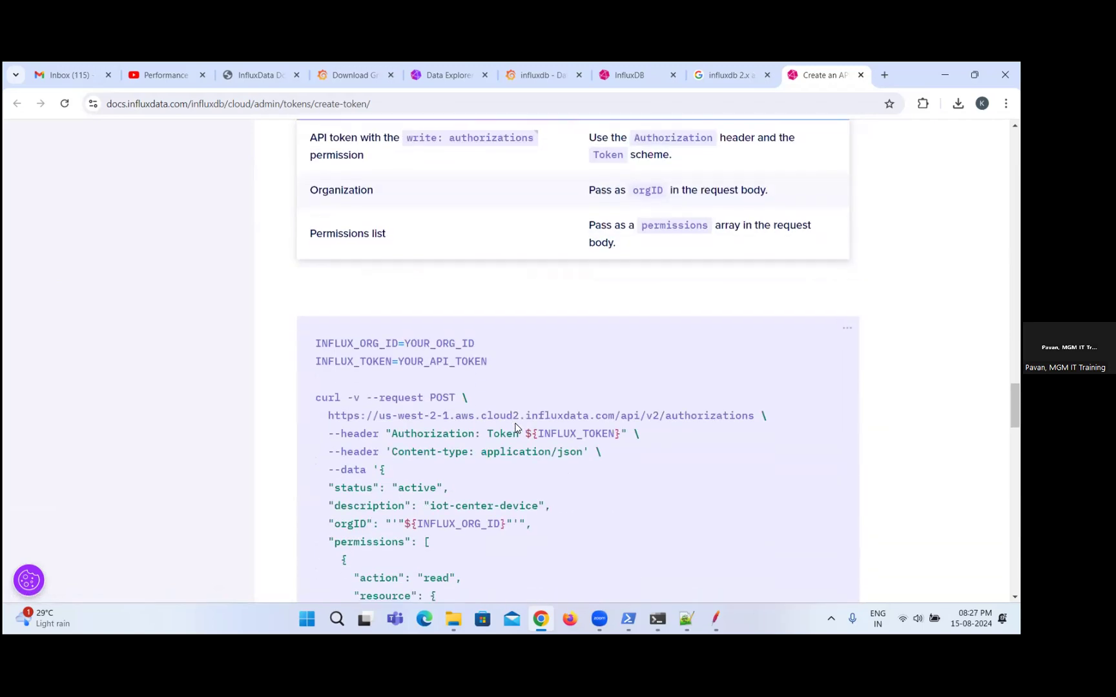
{"action": "scroll", "coordinate": [520, 424], "scroll_direction": "down", "scroll_amount": 3}
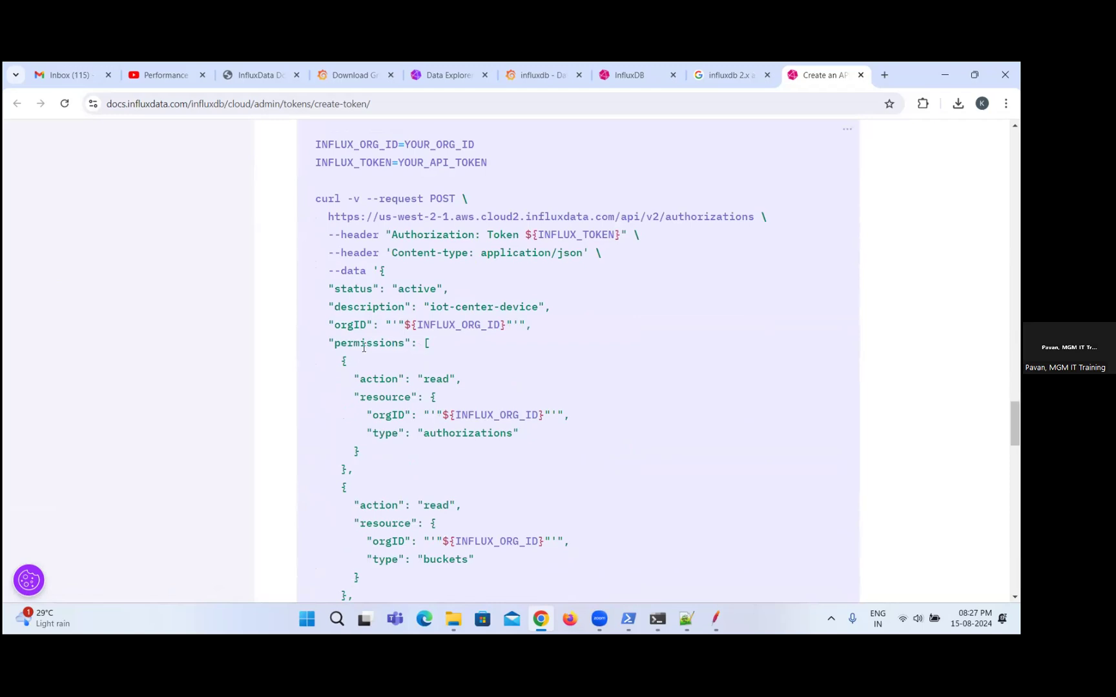
{"action": "scroll", "coordinate": [506, 452], "scroll_direction": "down", "scroll_amount": 2}
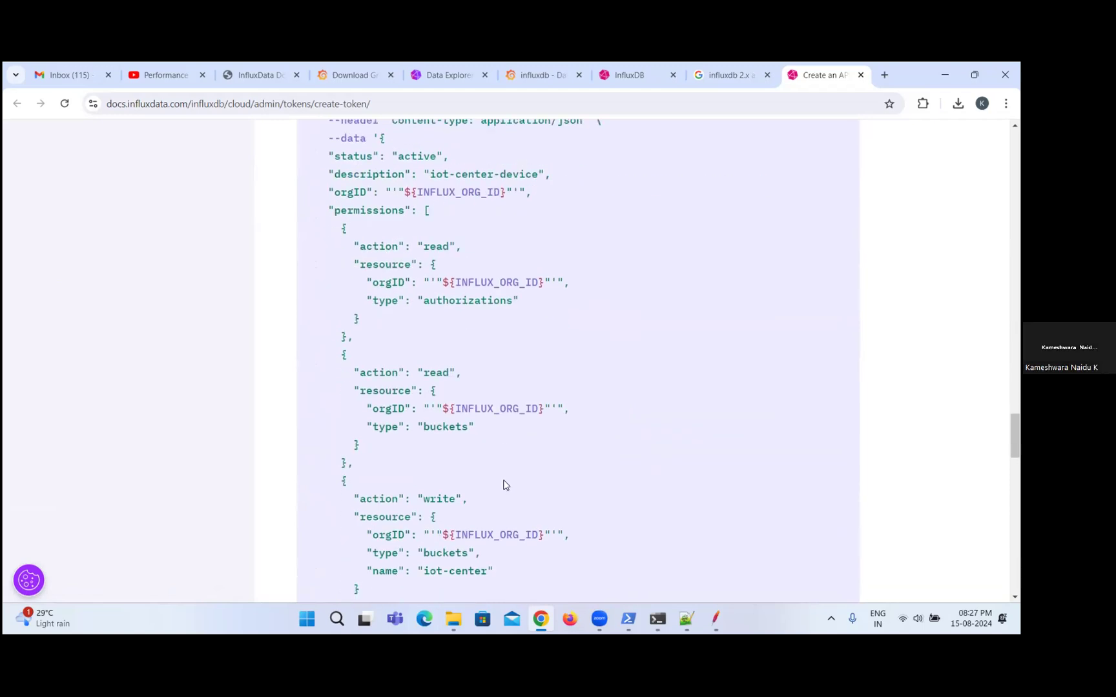
{"action": "scroll", "coordinate": [624, 447], "scroll_direction": "down", "scroll_amount": 2}
{"action": "scroll", "coordinate": [624, 446], "scroll_direction": "up", "scroll_amount": 2}
{"action": "scroll", "coordinate": [624, 447], "scroll_direction": "down", "scroll_amount": 6}
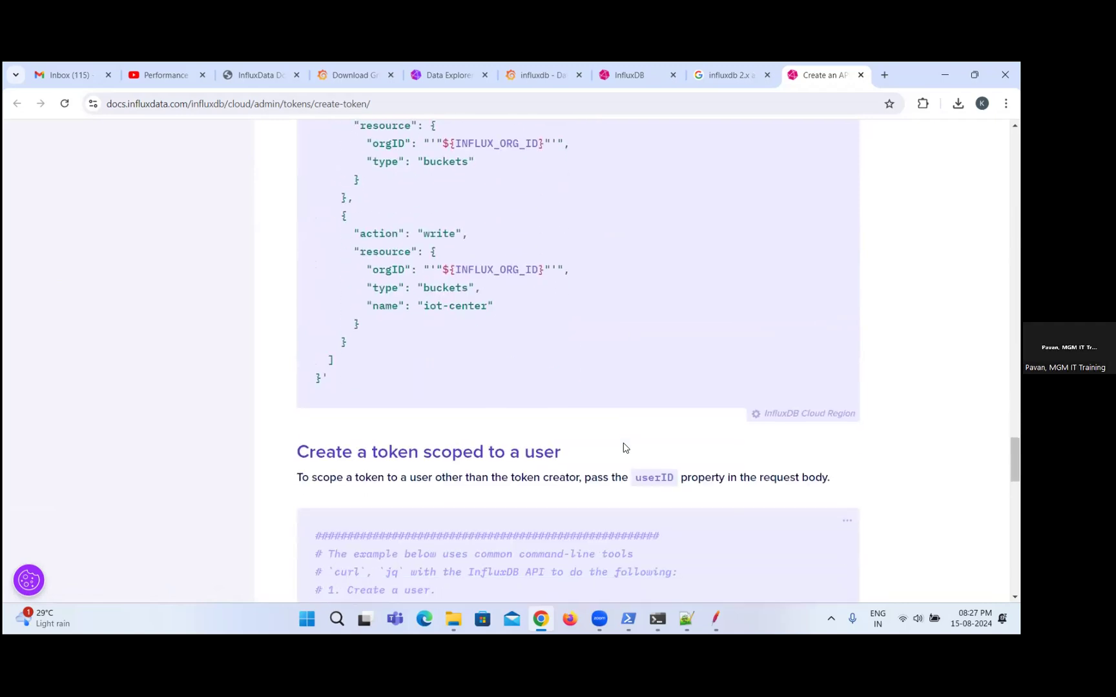
{"action": "scroll", "coordinate": [624, 444], "scroll_direction": "down", "scroll_amount": 4}
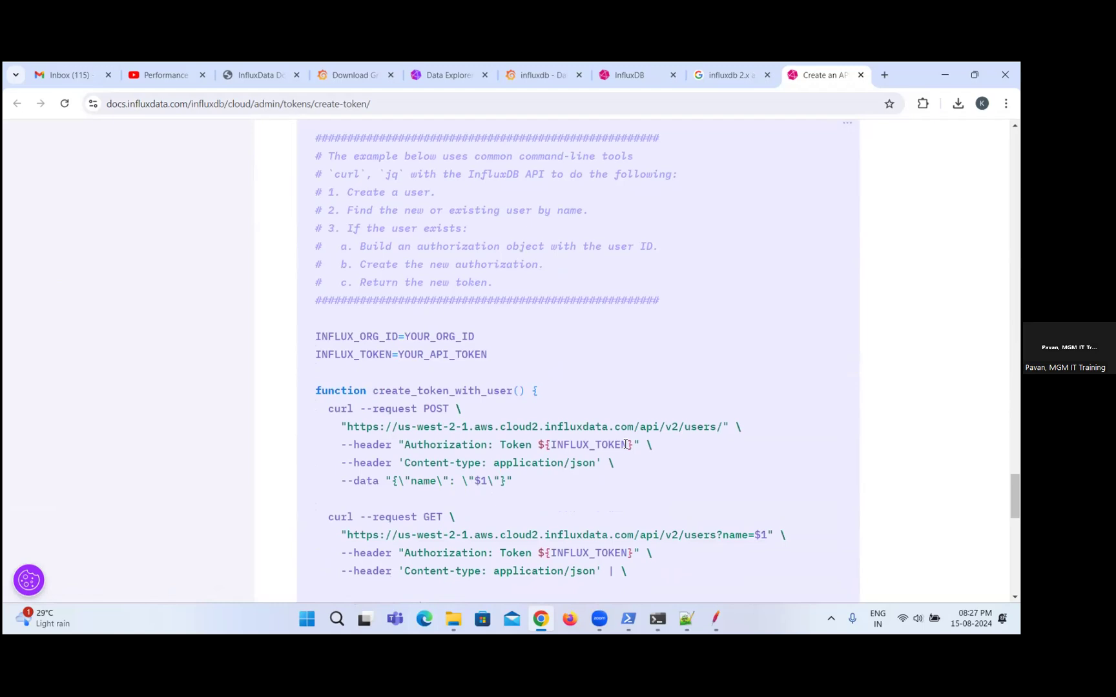
Search the token documentation page for "token" and for "Influxtoken".
{"action": "key", "text": "ctrl+f"}
{"action": "type", "text": "token"}
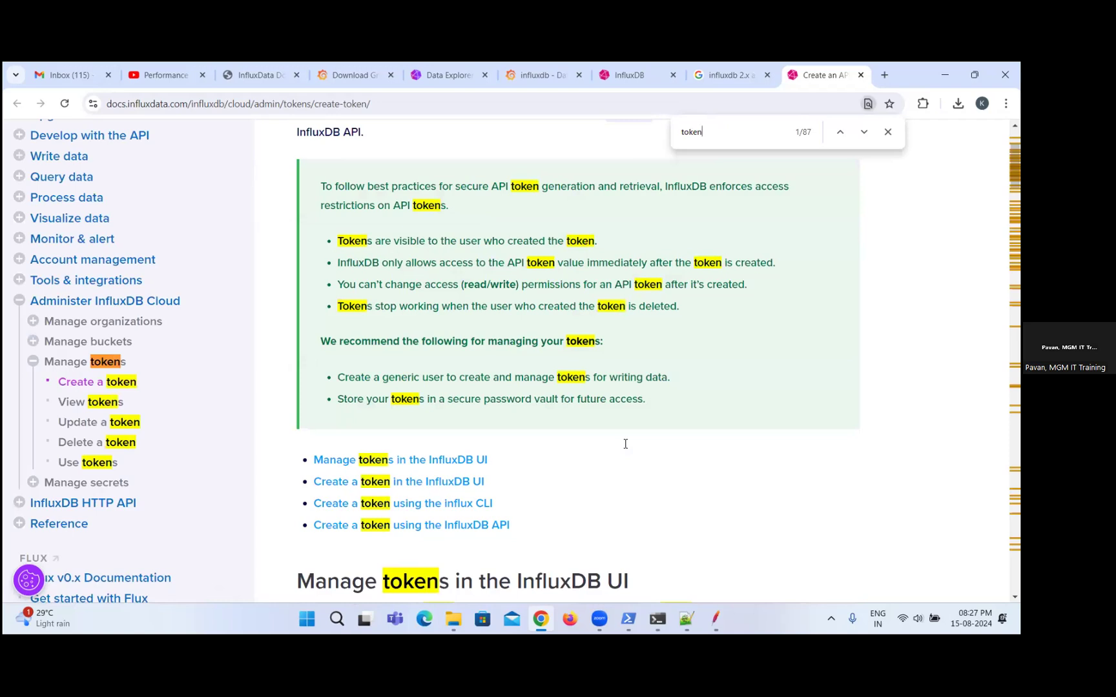
{"action": "key", "text": "Return"}
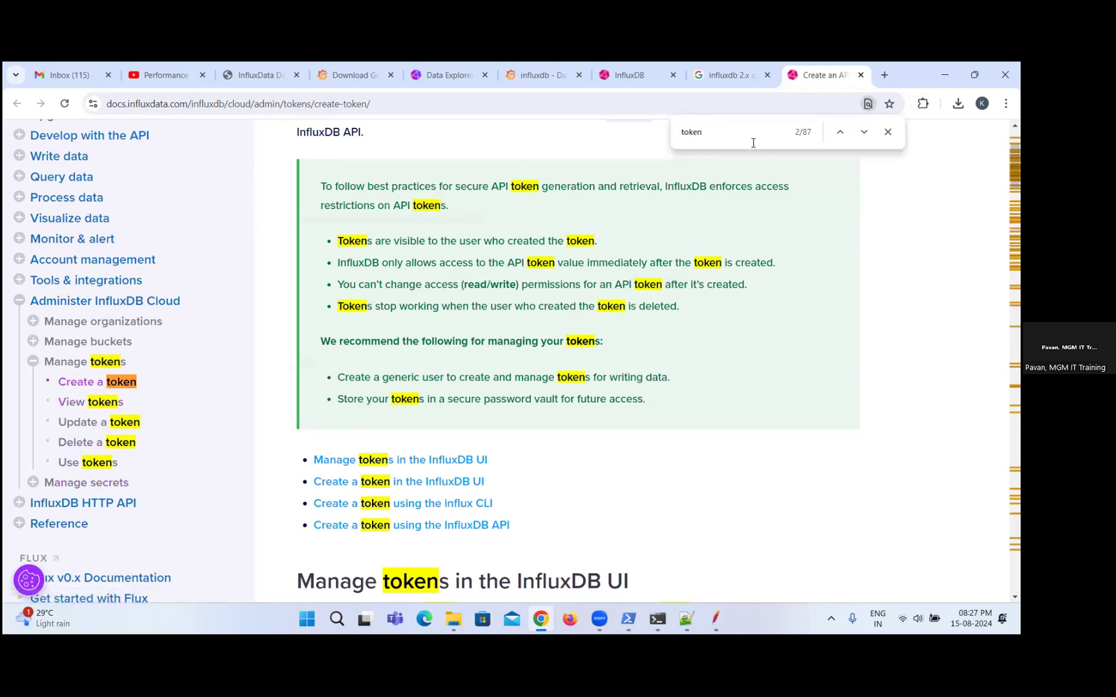
{"action": "key", "text": "Left"}
{"action": "key", "text": "Left"}
{"action": "key", "text": "Left"}
{"action": "key", "text": "Left"}
{"action": "key", "text": "Left"}
{"action": "type", "text": "Influx"}
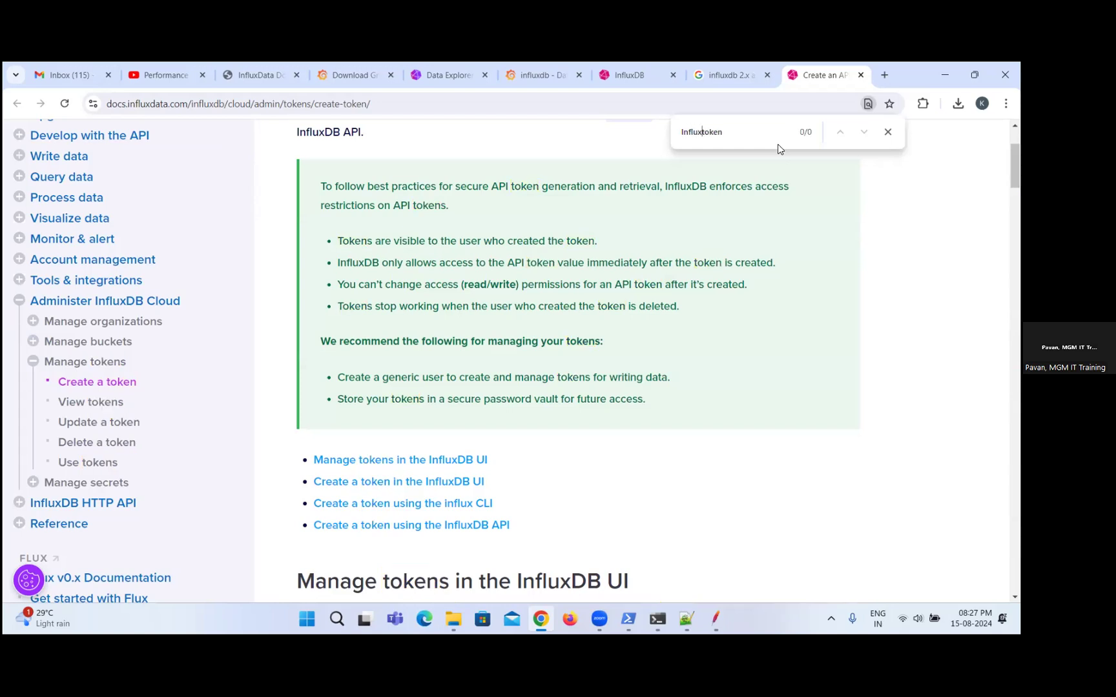
{"action": "key", "text": "ctrl+a"}
Reread the token creation page from the UI instructions through the CLI and API examples for how the token is passed.
{"action": "scroll", "coordinate": [712, 221], "scroll_direction": "down", "scroll_amount": 6}
{"action": "scroll", "coordinate": [738, 409], "scroll_direction": "down", "scroll_amount": 3}
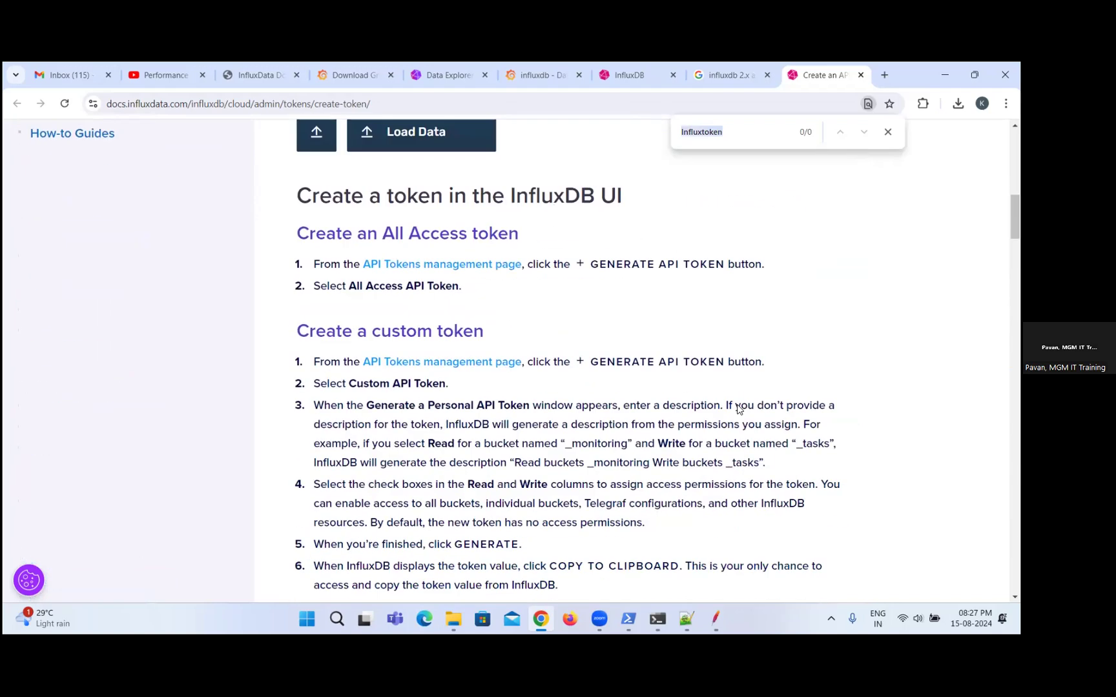
{"action": "scroll", "coordinate": [737, 409], "scroll_direction": "down", "scroll_amount": 4}
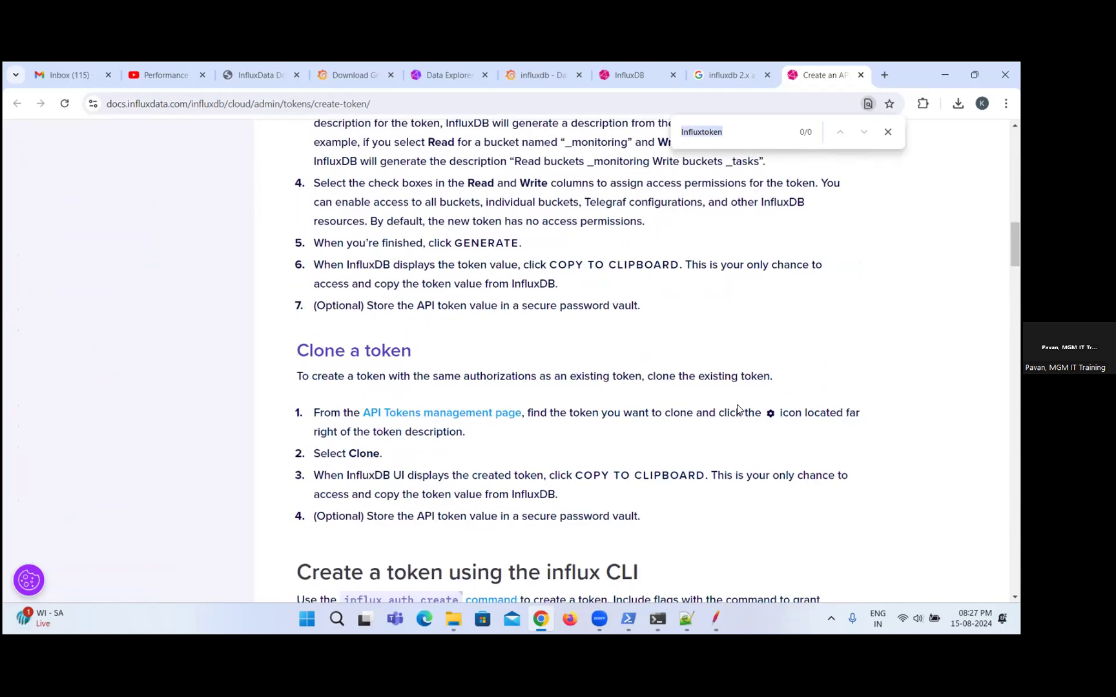
{"action": "scroll", "coordinate": [738, 409], "scroll_direction": "down", "scroll_amount": 2}
{"action": "scroll", "coordinate": [738, 409], "scroll_direction": "down", "scroll_amount": 4}
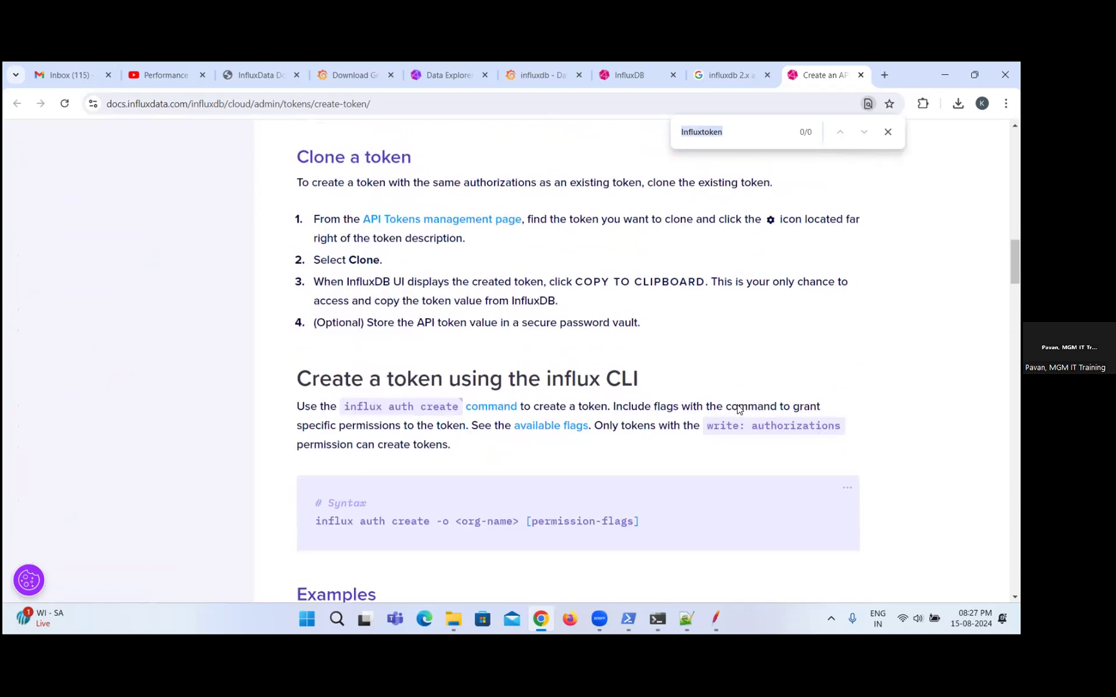
{"action": "scroll", "coordinate": [738, 409], "scroll_direction": "down", "scroll_amount": 4}
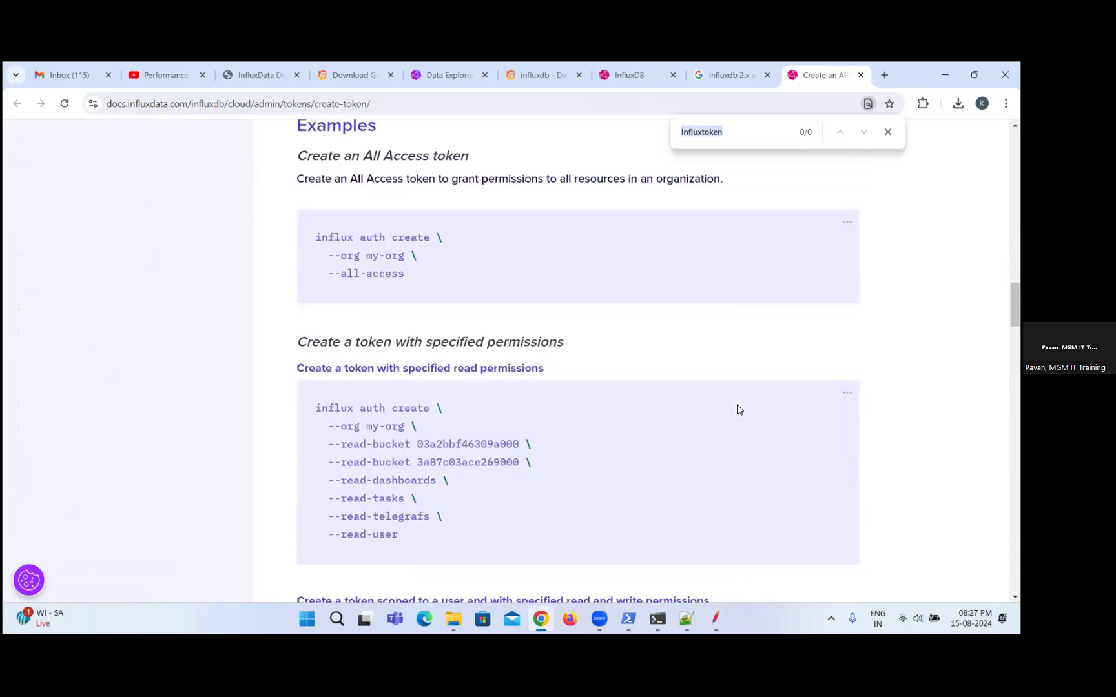
{"action": "scroll", "coordinate": [737, 408], "scroll_direction": "down", "scroll_amount": 8}
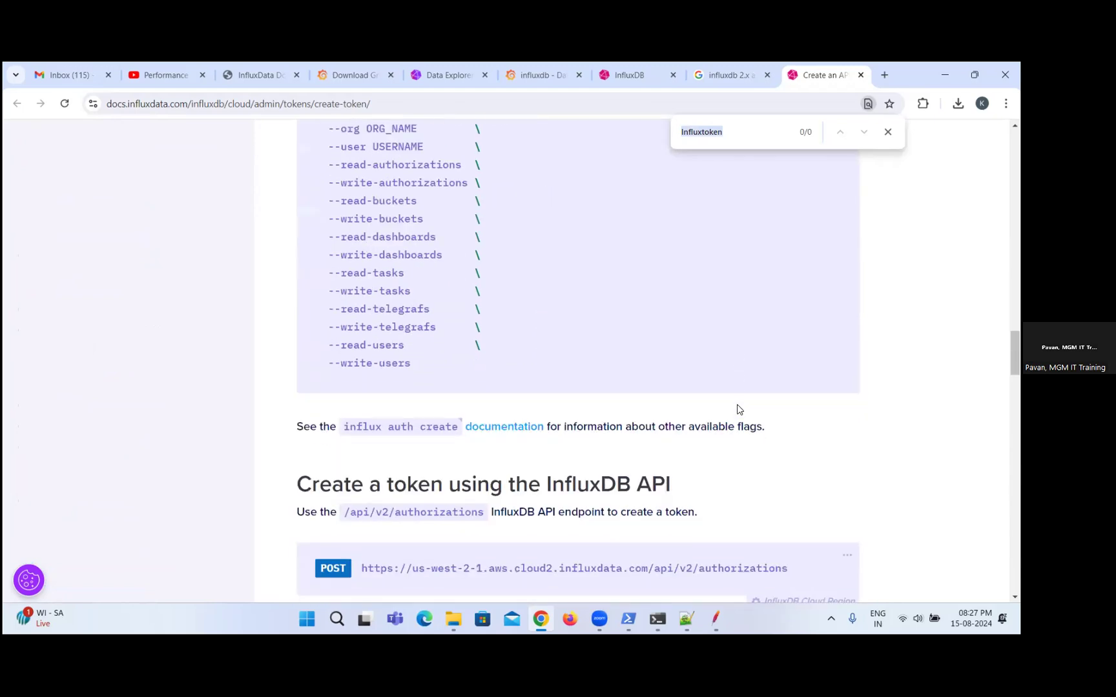
{"action": "scroll", "coordinate": [736, 410], "scroll_direction": "down", "scroll_amount": 9}
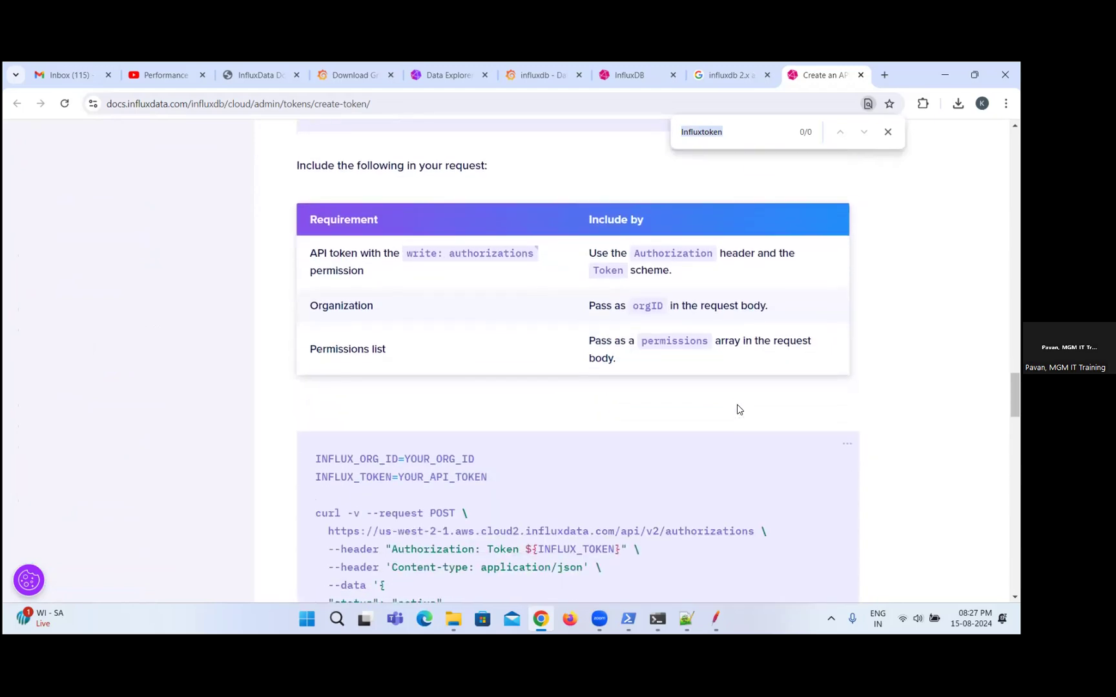
{"action": "scroll", "coordinate": [738, 410], "scroll_direction": "down", "scroll_amount": 4}
{"action": "scroll", "coordinate": [737, 407], "scroll_direction": "down", "scroll_amount": 5}
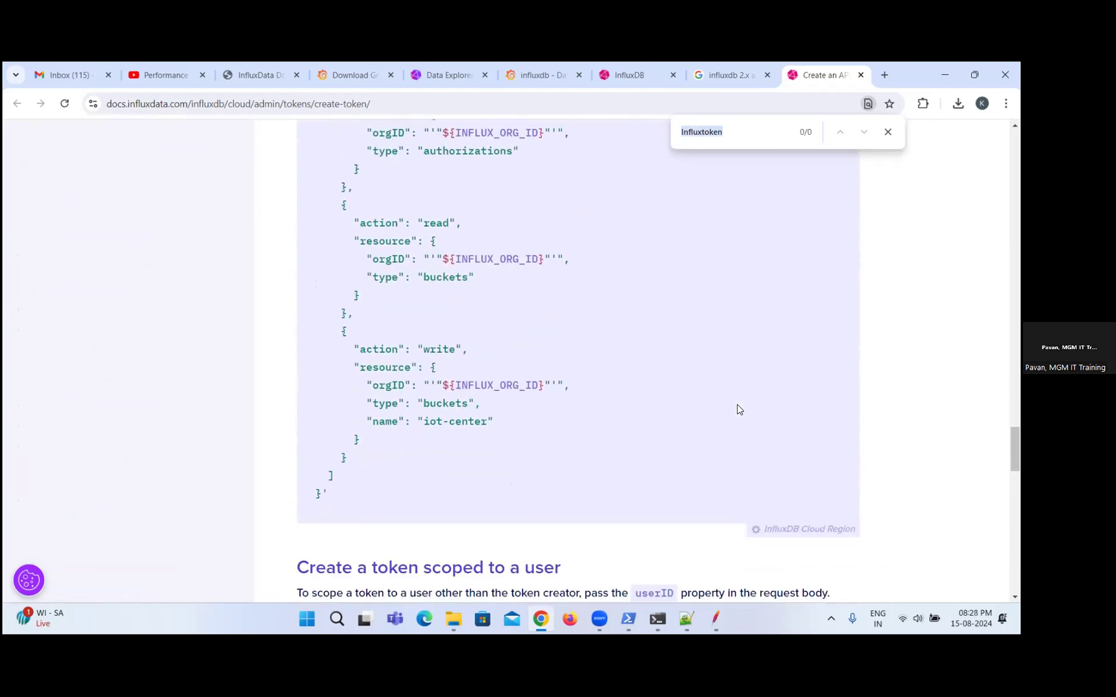
{"action": "scroll", "coordinate": [737, 410], "scroll_direction": "down", "scroll_amount": 8}
{"action": "scroll", "coordinate": [738, 410], "scroll_direction": "down", "scroll_amount": 5}
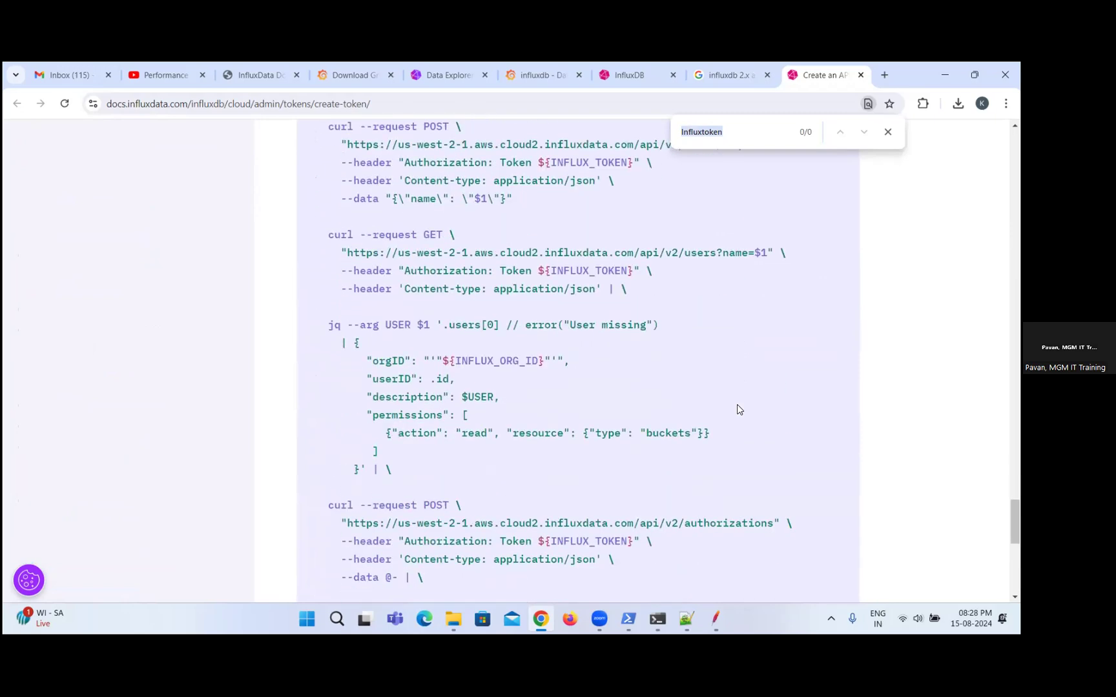
Review the rest of the user-scoped token script and highlight its first curl POST request.
{"action": "scroll", "coordinate": [736, 404], "scroll_direction": "down", "scroll_amount": 3}
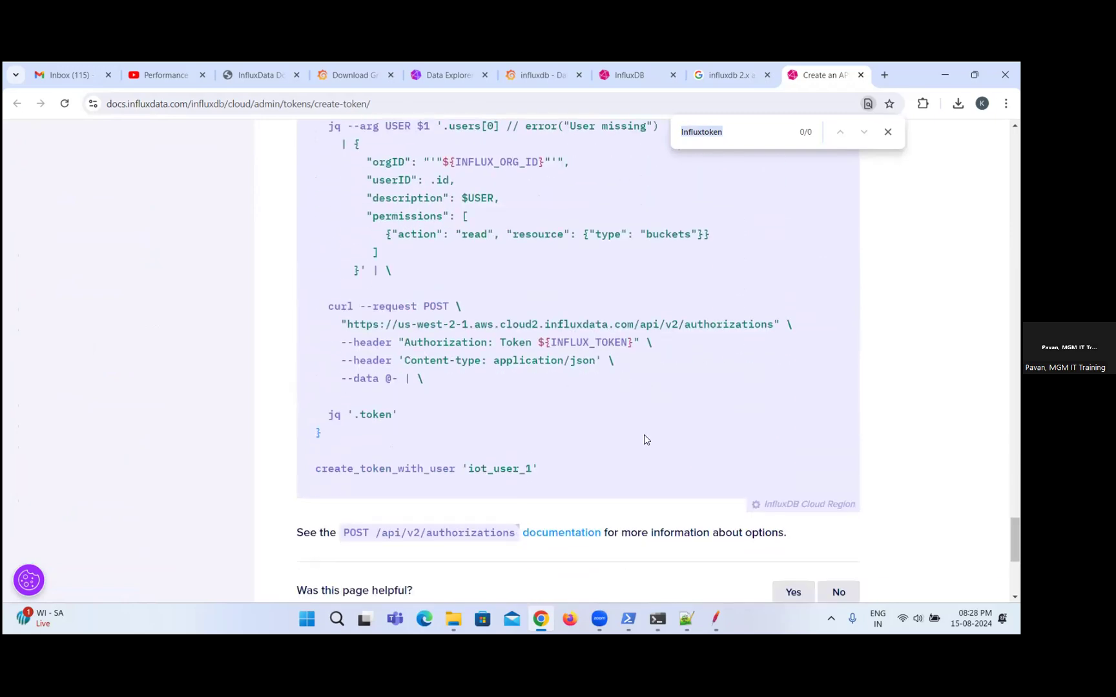
{"action": "scroll", "coordinate": [645, 440], "scroll_direction": "down", "scroll_amount": 3}
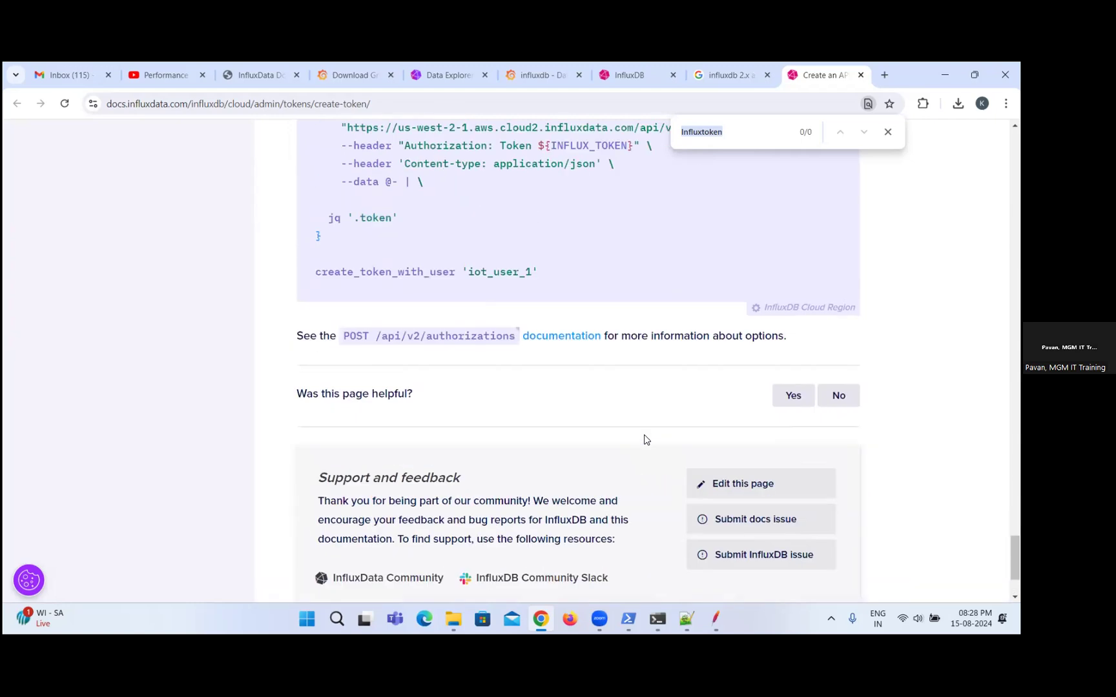
{"action": "scroll", "coordinate": [644, 440], "scroll_direction": "up", "scroll_amount": 8}
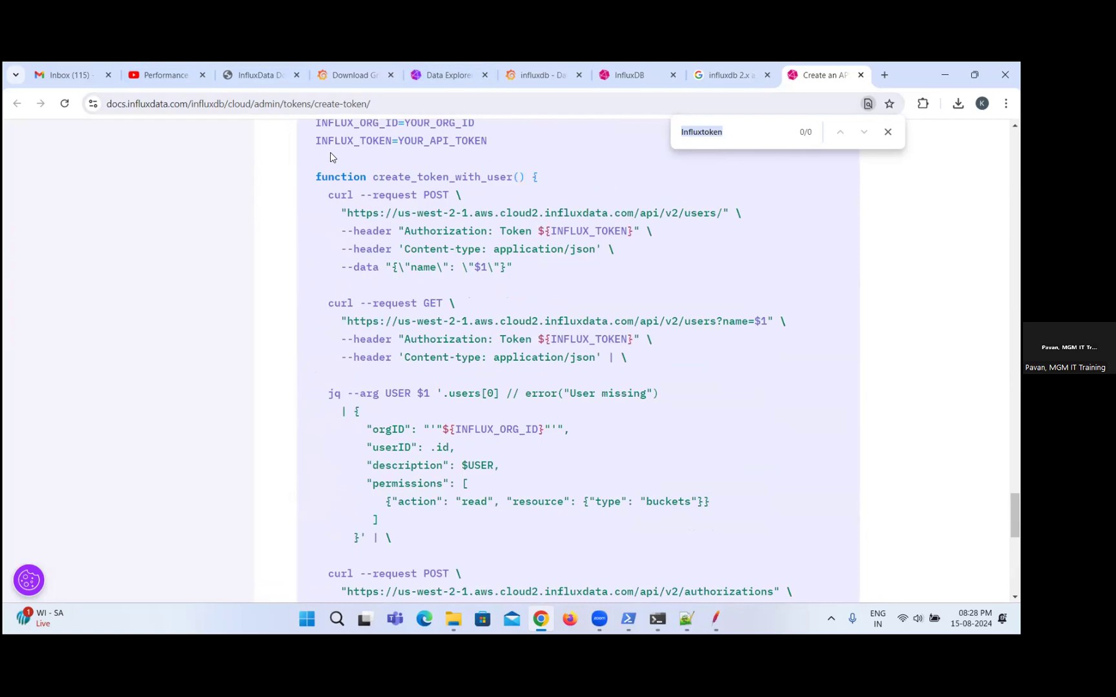
{"action": "left_click_drag", "start_coordinate": [321, 208], "coordinate": [355, 312]}
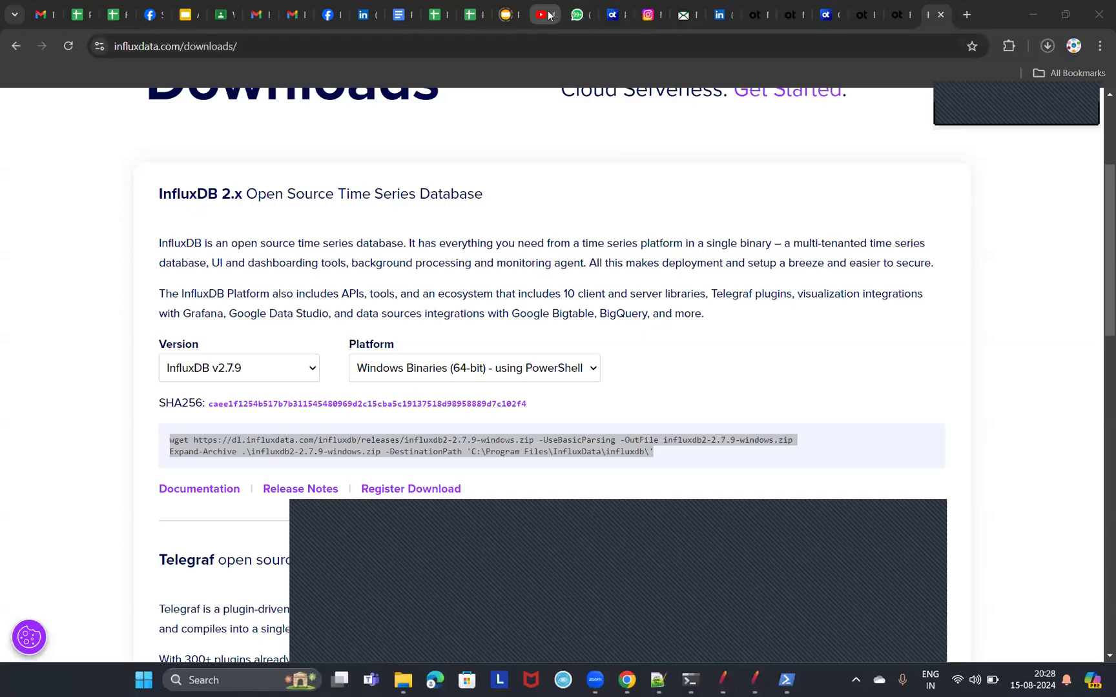
Search the YouTube Studio channel content for "influxdb 2.7" and open the July 27 JMeter integration video's details.
{"action": "left_click", "coordinate": [435, 127]}
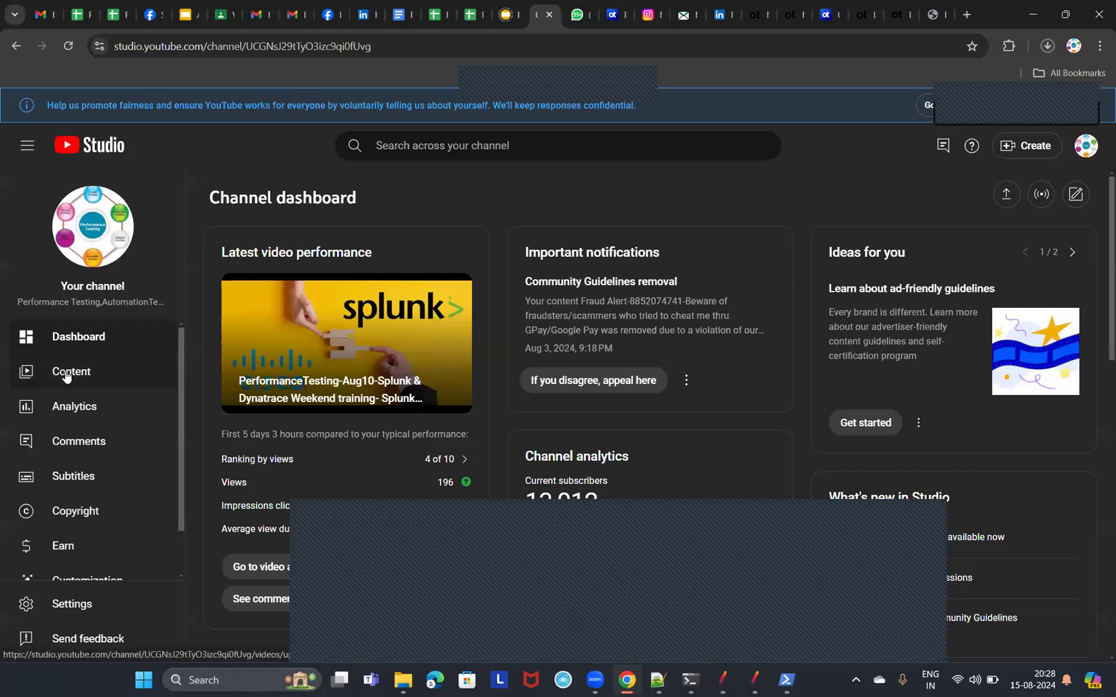
{"action": "left_click", "coordinate": [66, 377]}
{"action": "left_click", "coordinate": [493, 148]}
{"action": "type", "text": "influxdb"}
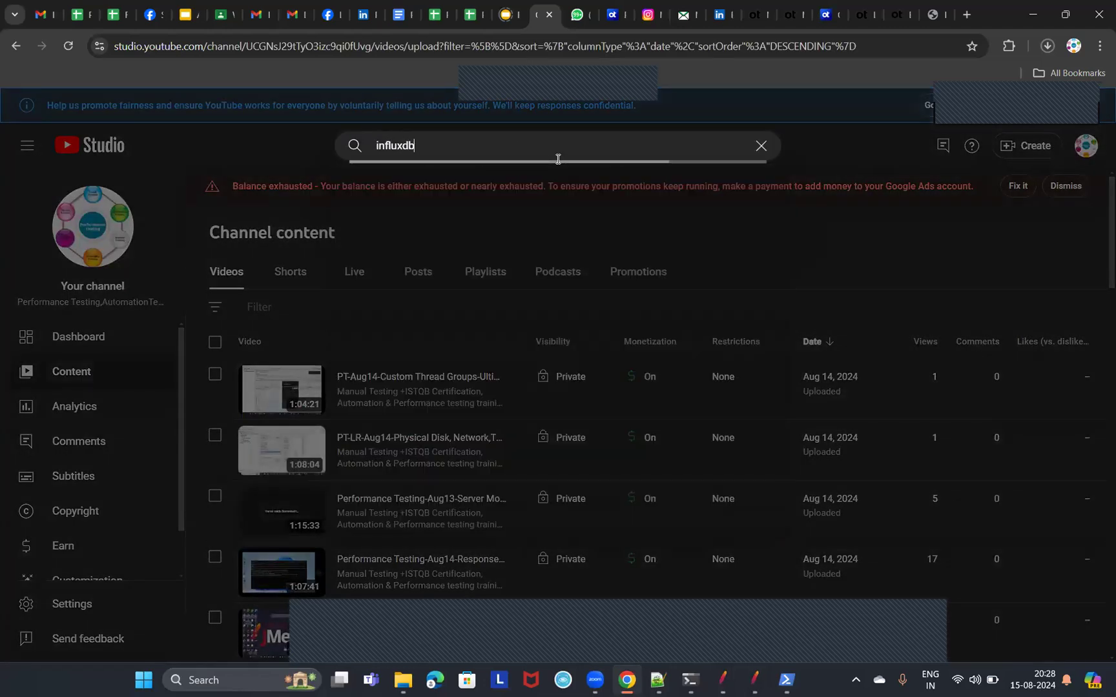
{"action": "type", "text": " 2.7"}
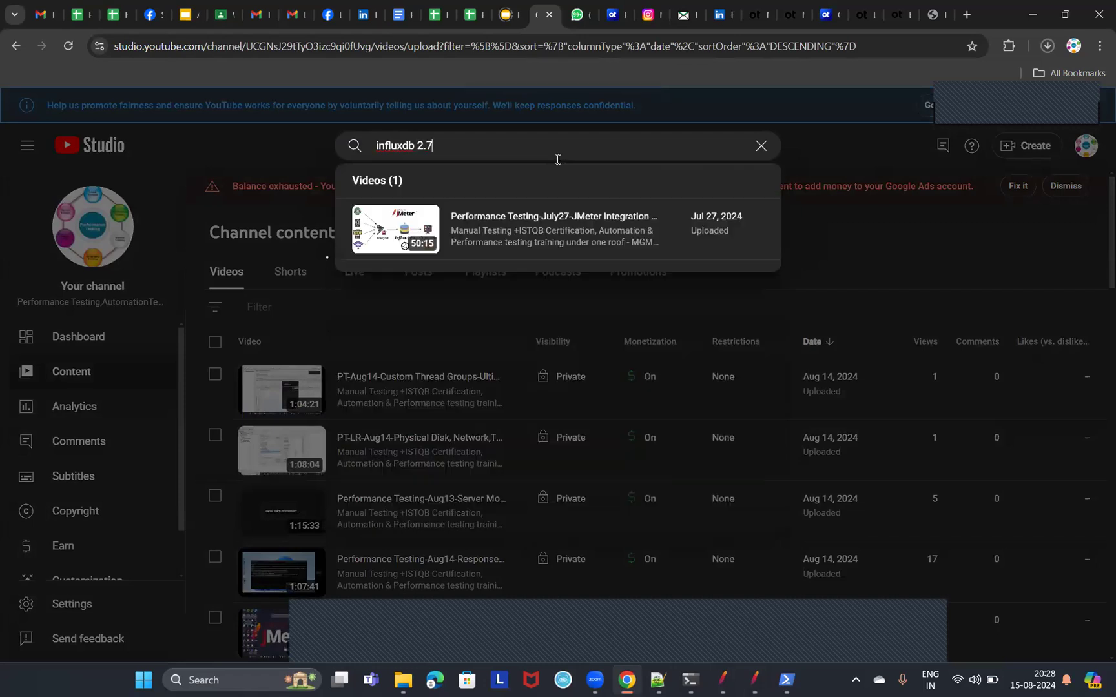
{"action": "left_click", "coordinate": [599, 220]}
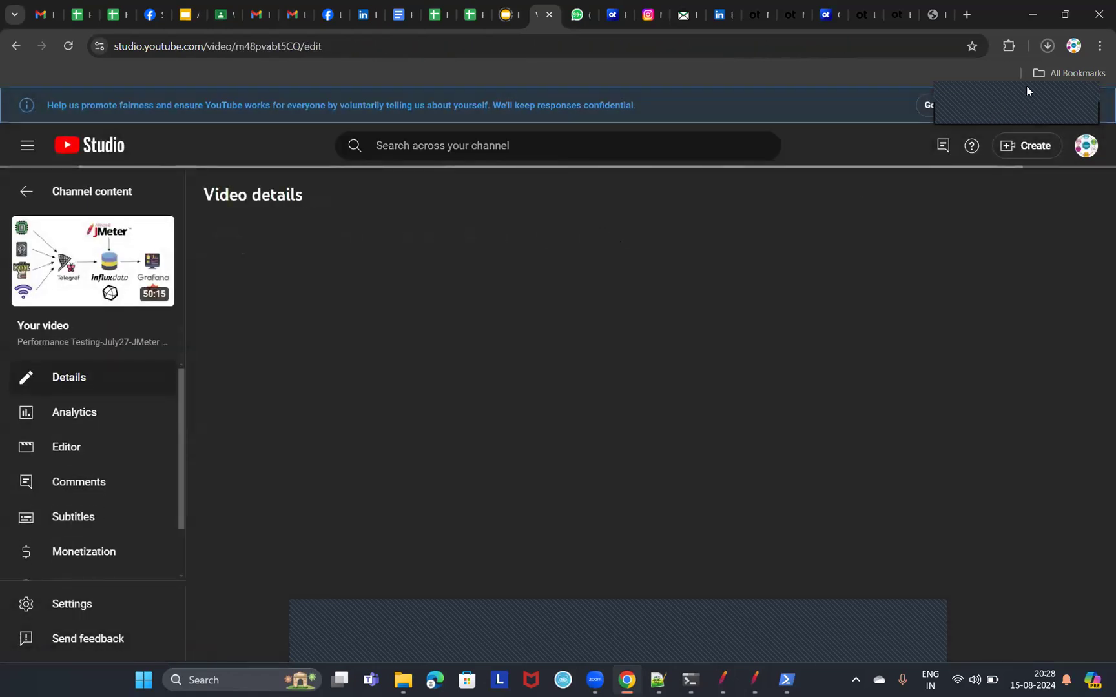
Open the JMeter Integration with InfluxDB 2.7 video on YouTube and skip the advertisement.
{"action": "left_click", "coordinate": [833, 396]}
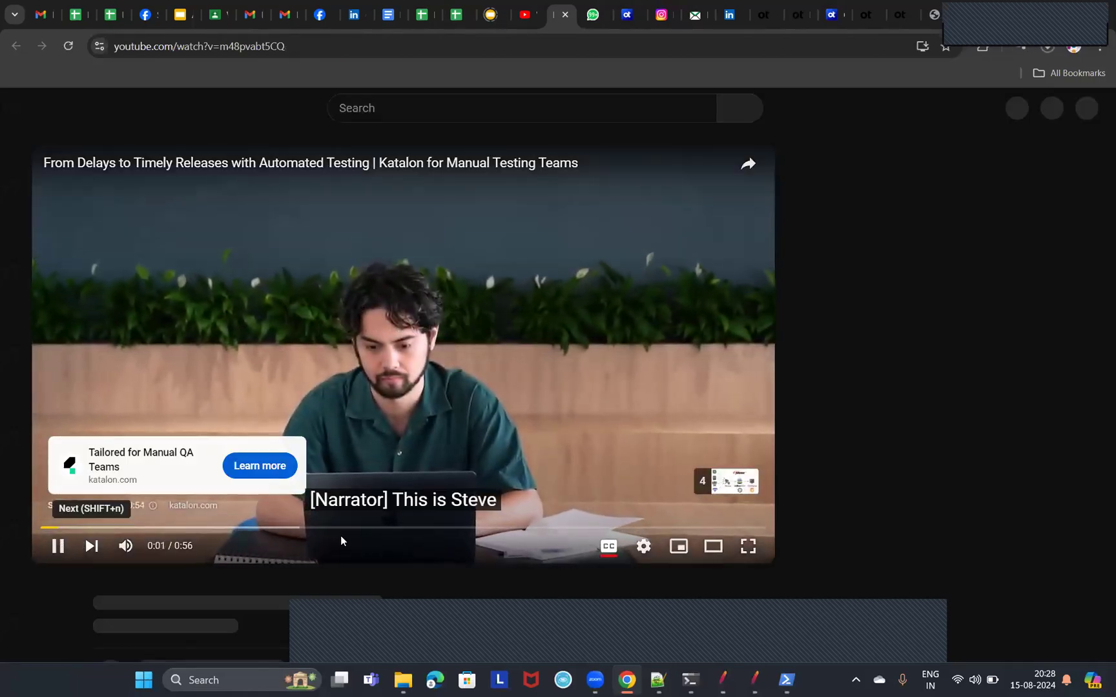
{"action": "scroll", "coordinate": [610, 497], "scroll_direction": "down", "scroll_amount": 3}
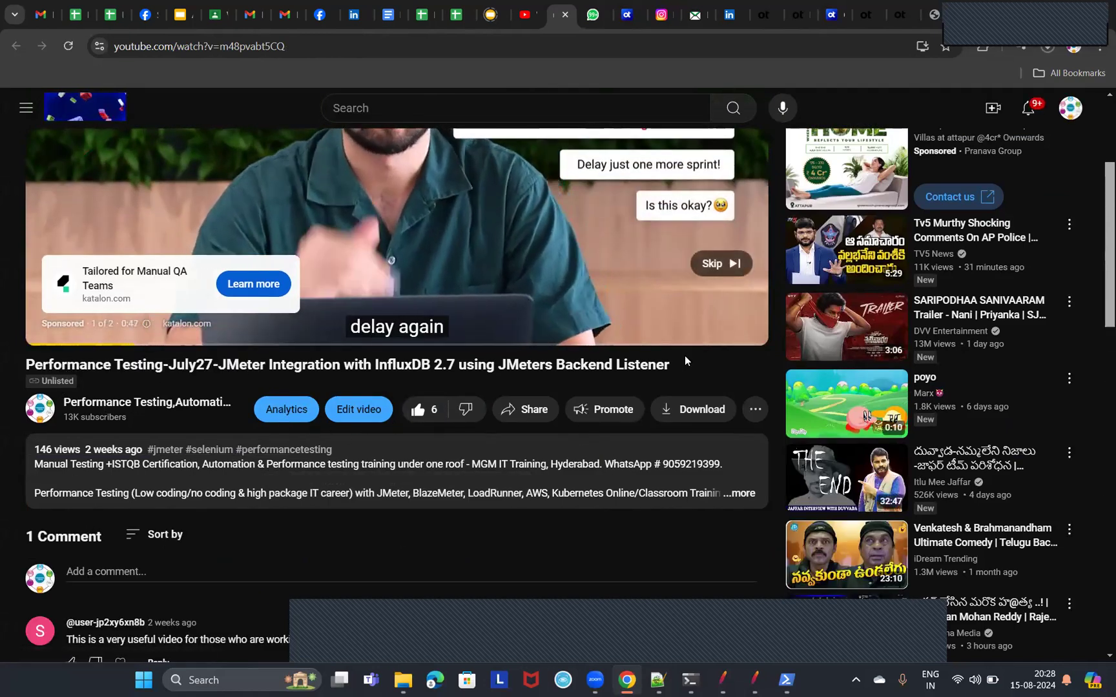
{"action": "left_click", "coordinate": [717, 263]}
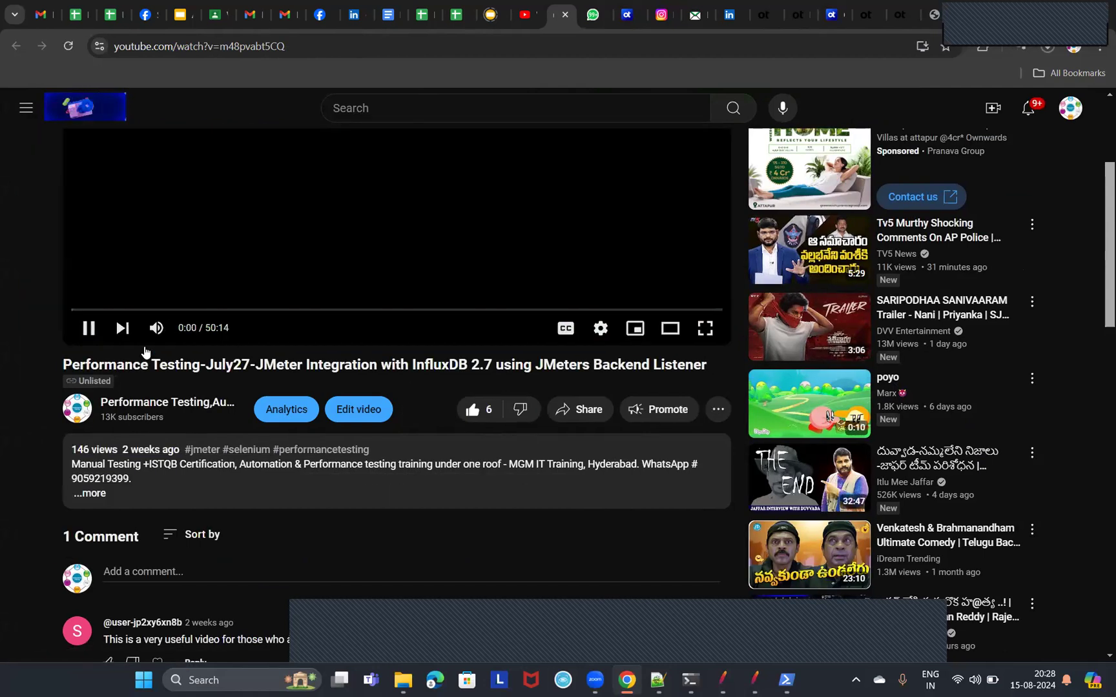
{"action": "scroll", "coordinate": [370, 401], "scroll_direction": "up", "scroll_amount": 3}
{"action": "scroll", "coordinate": [543, 549], "scroll_direction": "down", "scroll_amount": 3}
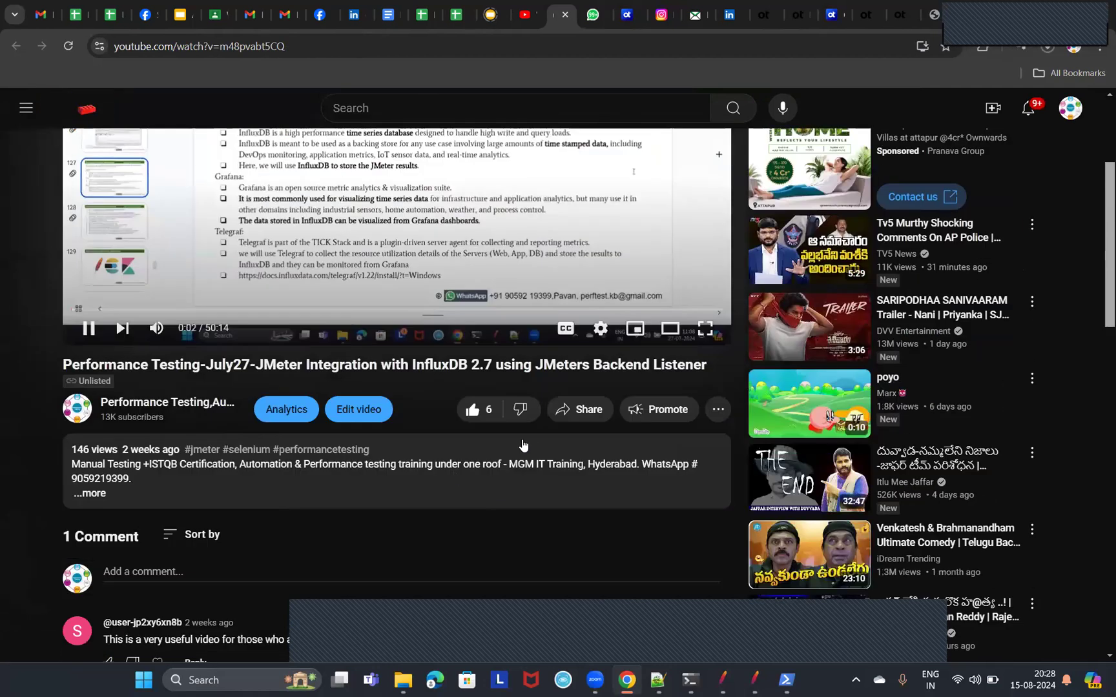
{"action": "scroll", "coordinate": [420, 448], "scroll_direction": "up", "scroll_amount": 1}
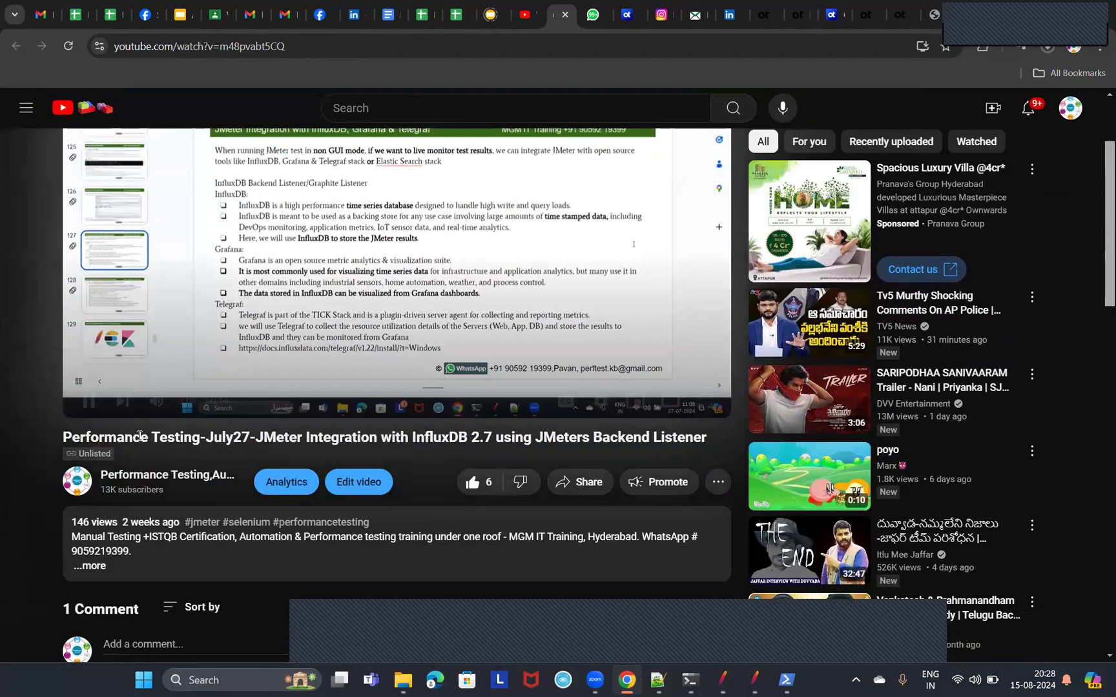
Jump ahead in the video to the JMeter Backend Listener parameters at about 24:32 and pause playback.
{"action": "left_click", "coordinate": [198, 382]}
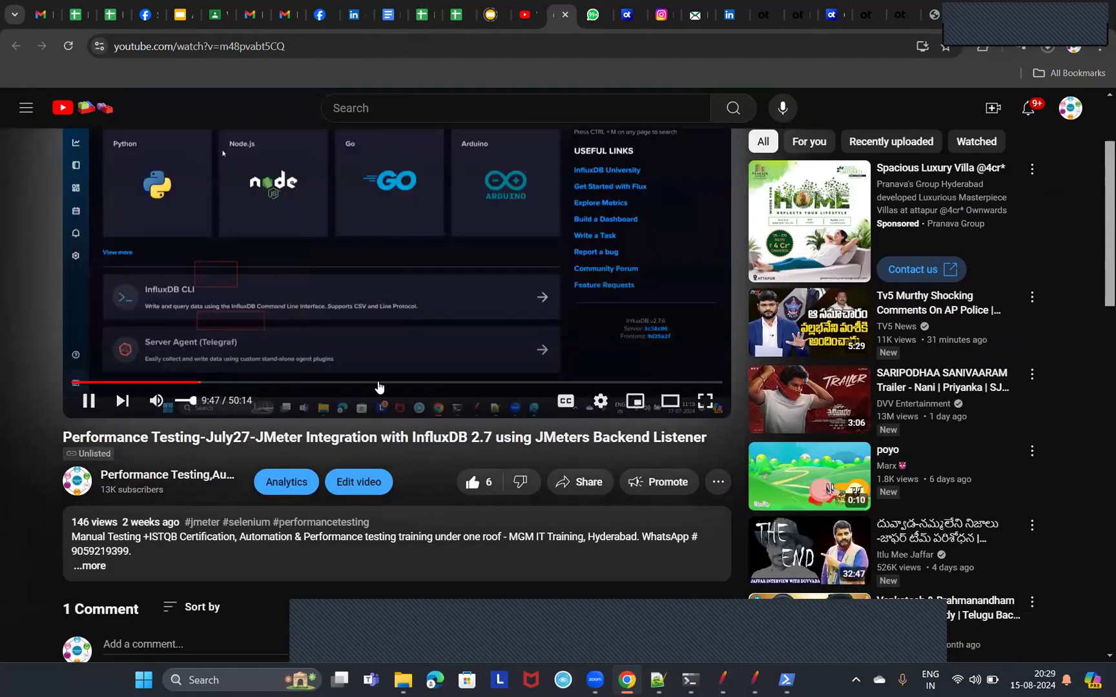
{"action": "scroll", "coordinate": [405, 381], "scroll_direction": "up", "scroll_amount": 2}
{"action": "left_click", "coordinate": [327, 527]}
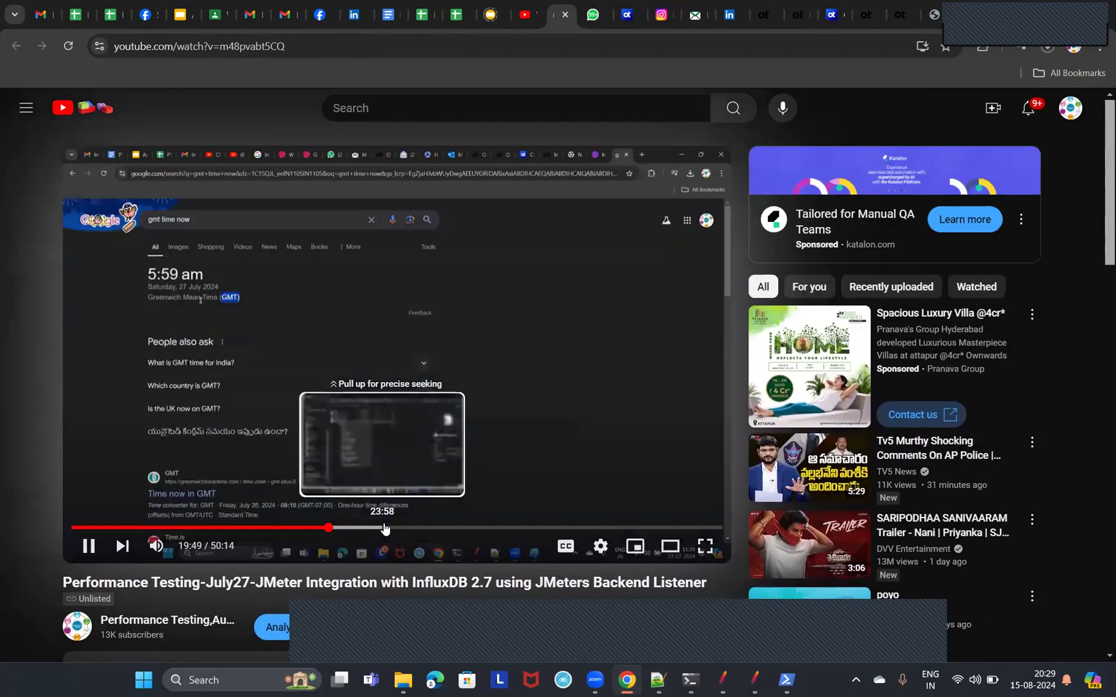
{"action": "left_click", "coordinate": [388, 527]}
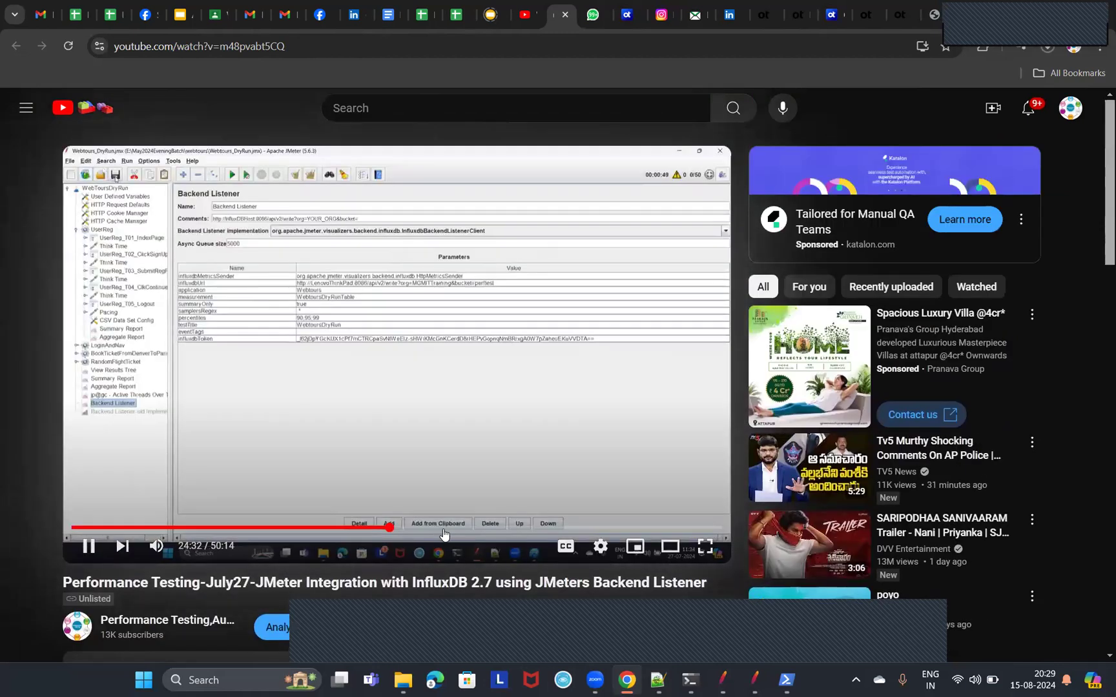
{"action": "left_click", "coordinate": [89, 547]}
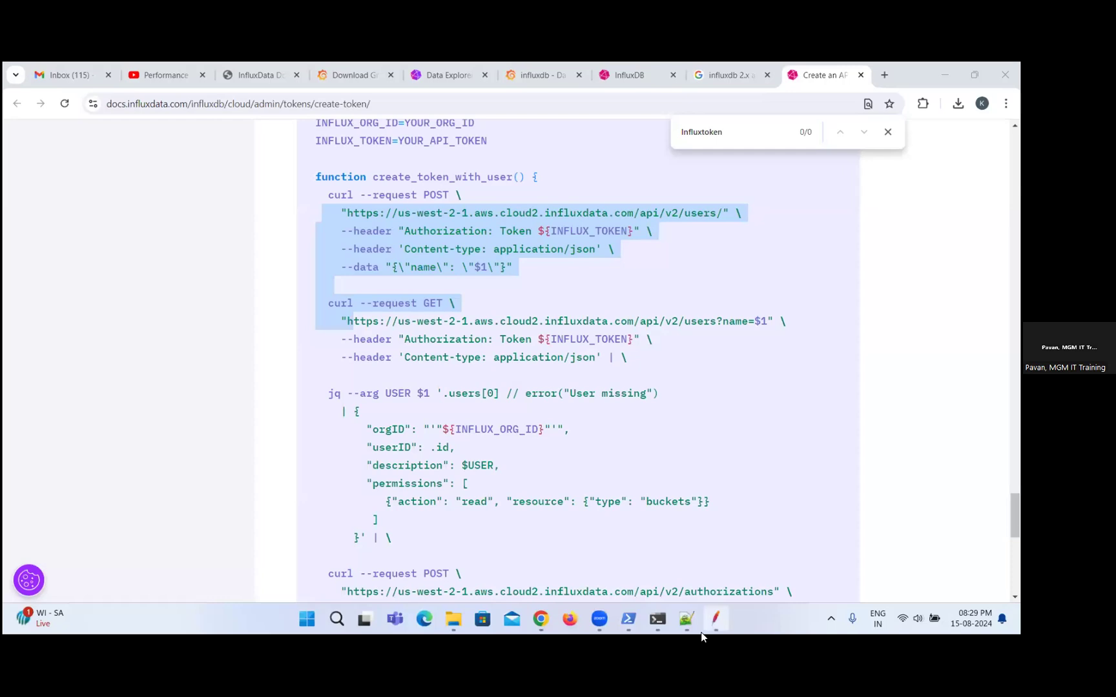
Switch to JMeter and name the Backend Listener parameter holding the API token influxdbToken.
{"action": "left_click", "coordinate": [722, 620]}
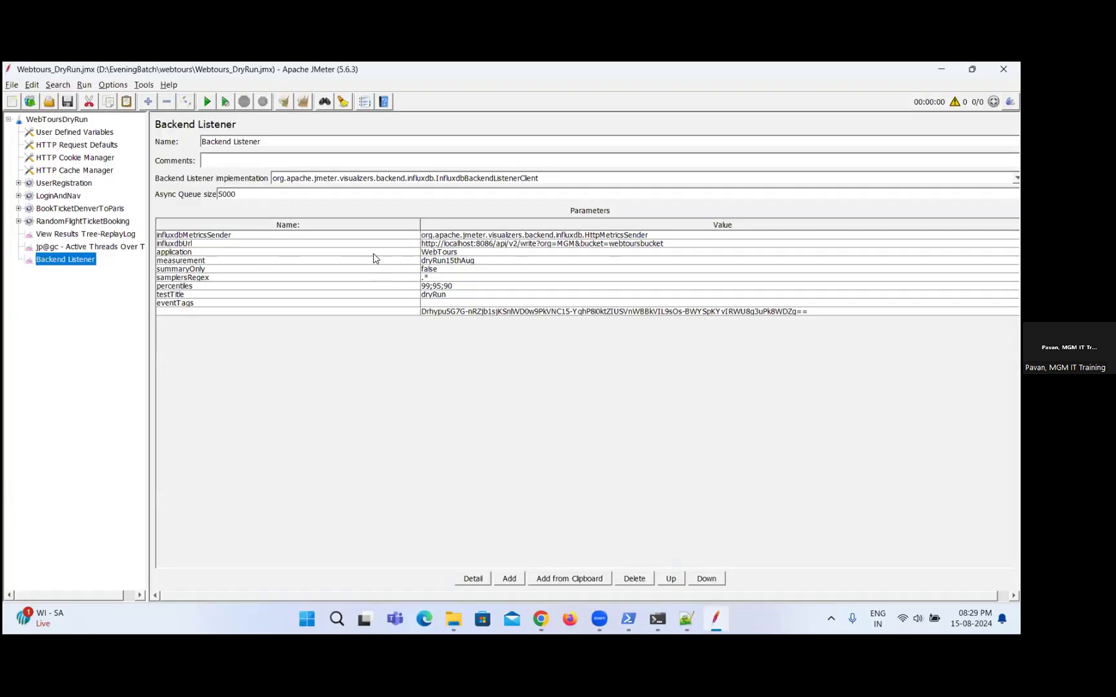
{"action": "double_click", "coordinate": [338, 311]}
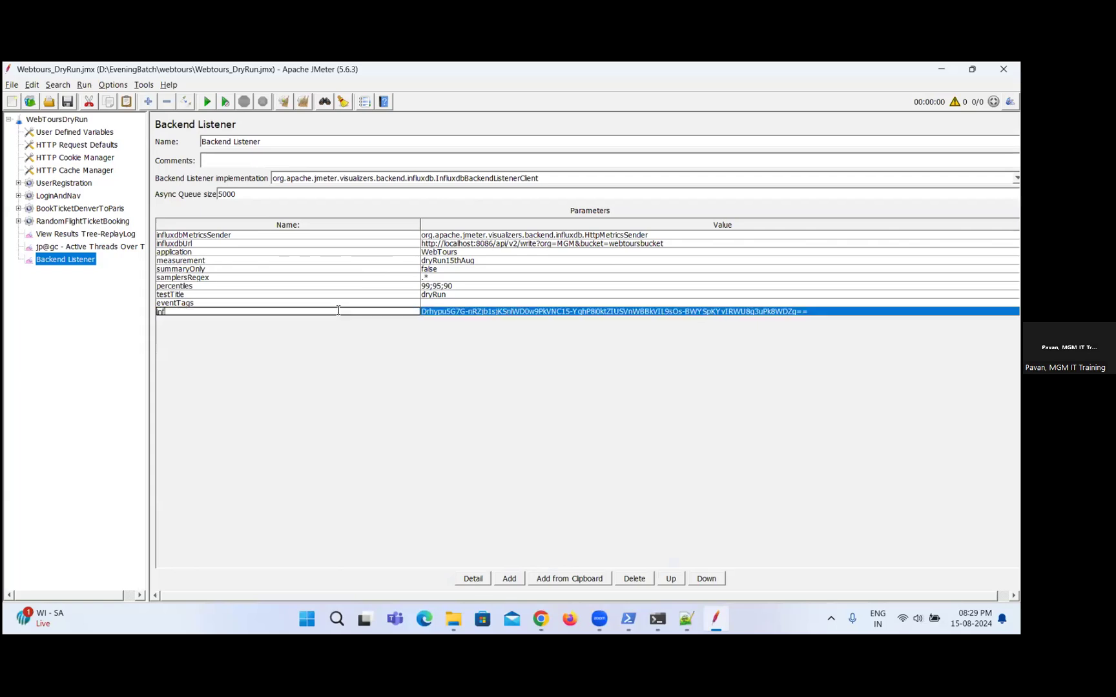
{"action": "type", "text": "influxdbT"}
{"action": "type", "text": "oken"}
{"action": "left_click", "coordinate": [372, 377]}
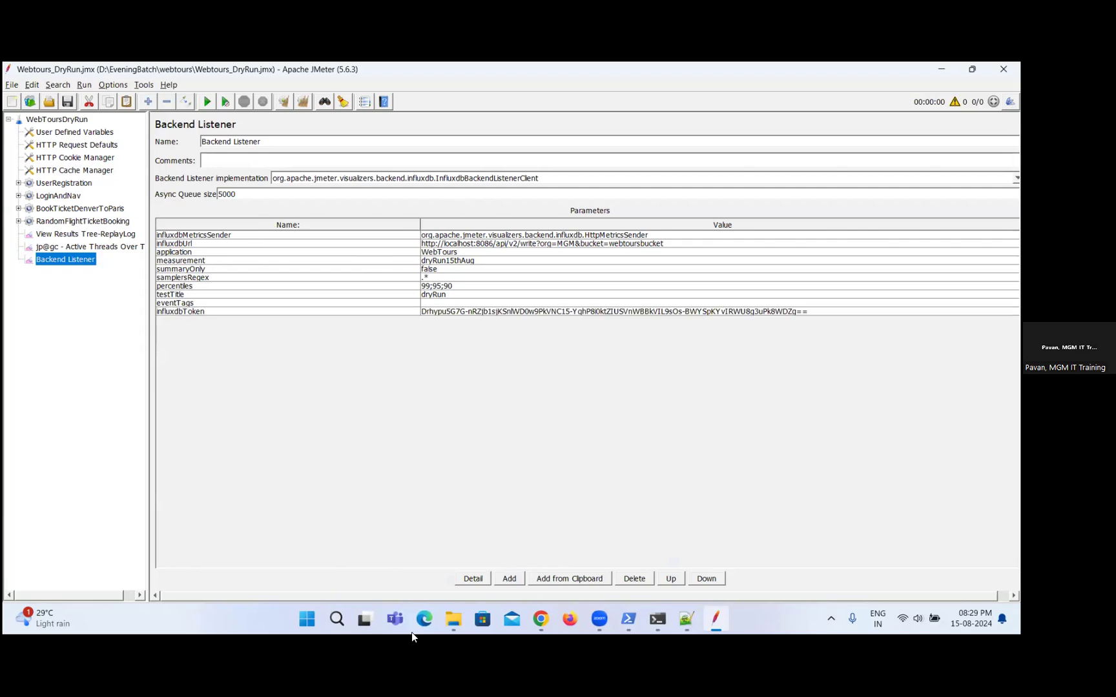
Clear the open windows from the desktop, start the WebTours server with the StartServer.bat shortcut and minimize its console.
{"action": "left_click", "coordinate": [337, 620]}
{"action": "type", "text": "web"}
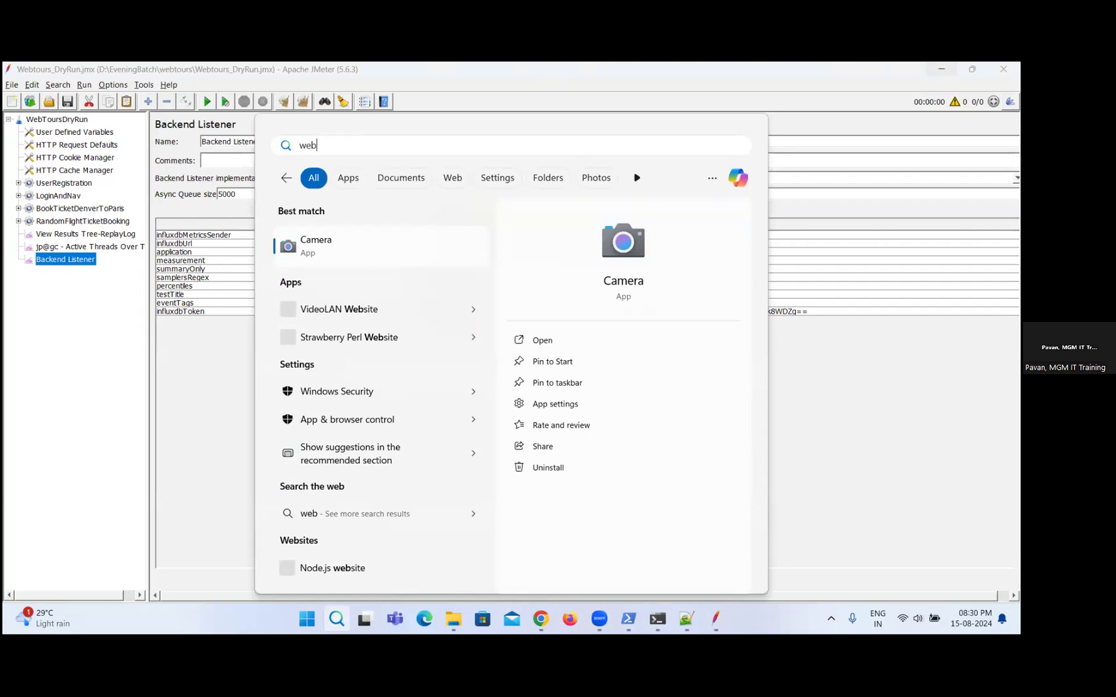
{"action": "left_click", "coordinate": [941, 69]}
{"action": "left_click", "coordinate": [942, 70]}
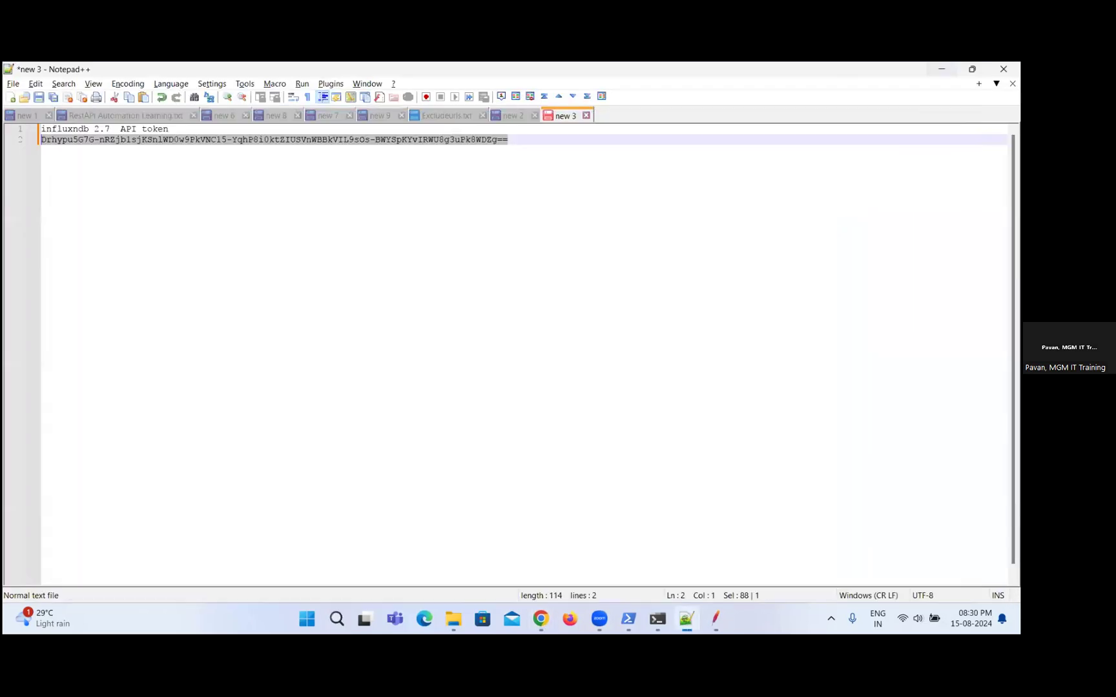
{"action": "left_click", "coordinate": [941, 69]}
{"action": "left_click", "coordinate": [942, 69]}
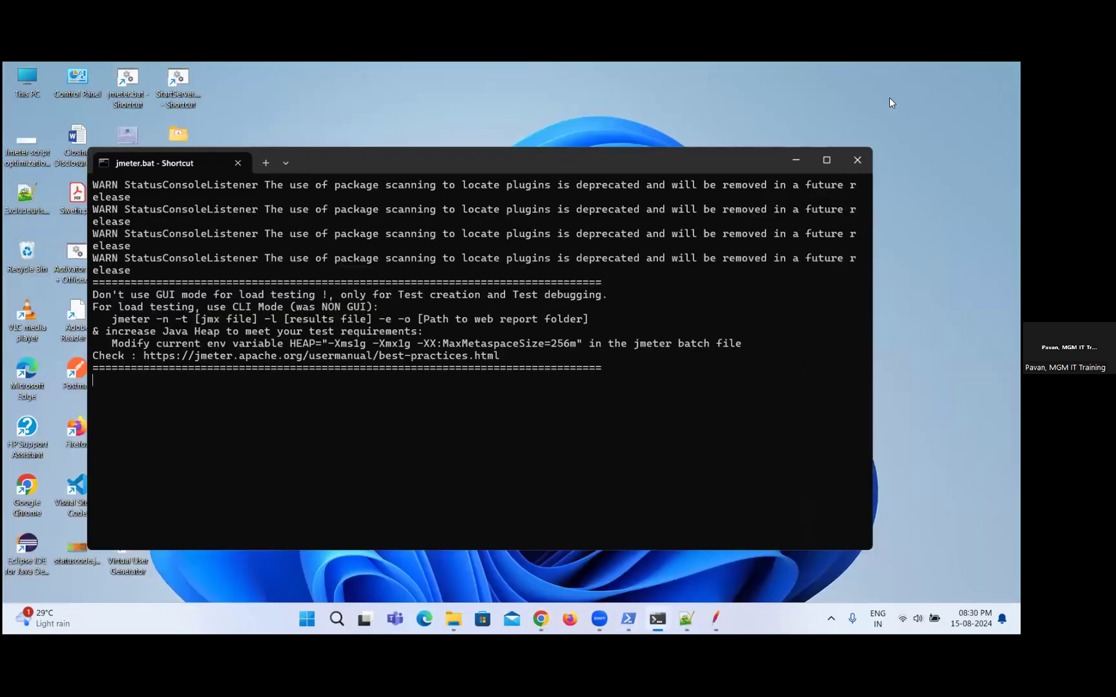
{"action": "left_click", "coordinate": [792, 159]}
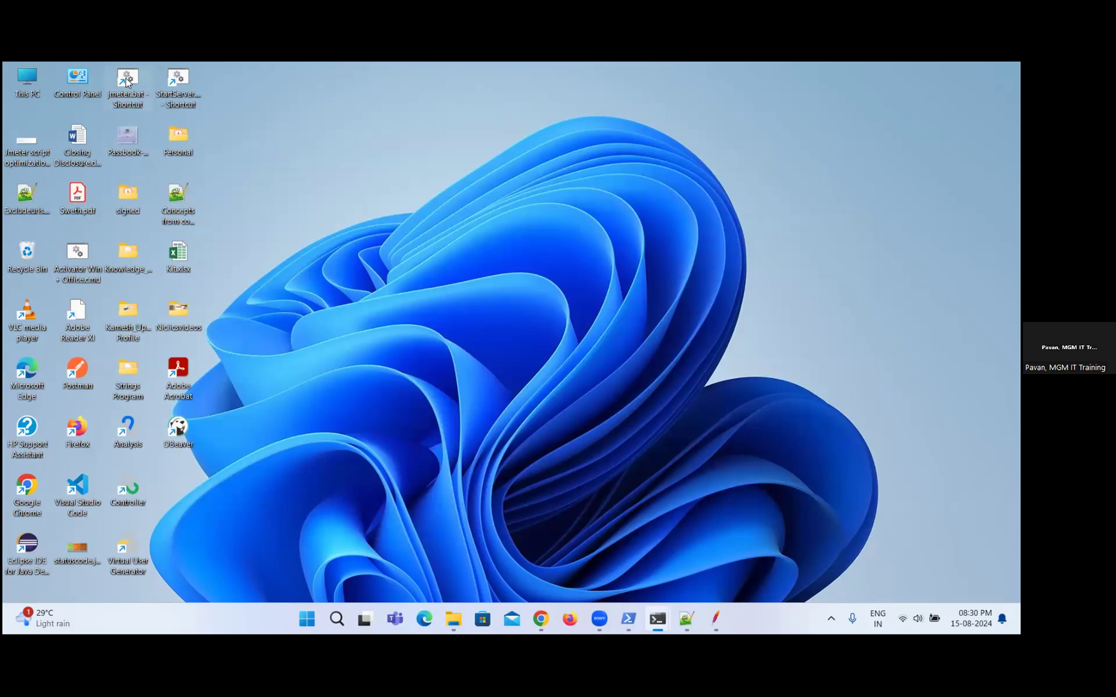
{"action": "double_click", "coordinate": [179, 101]}
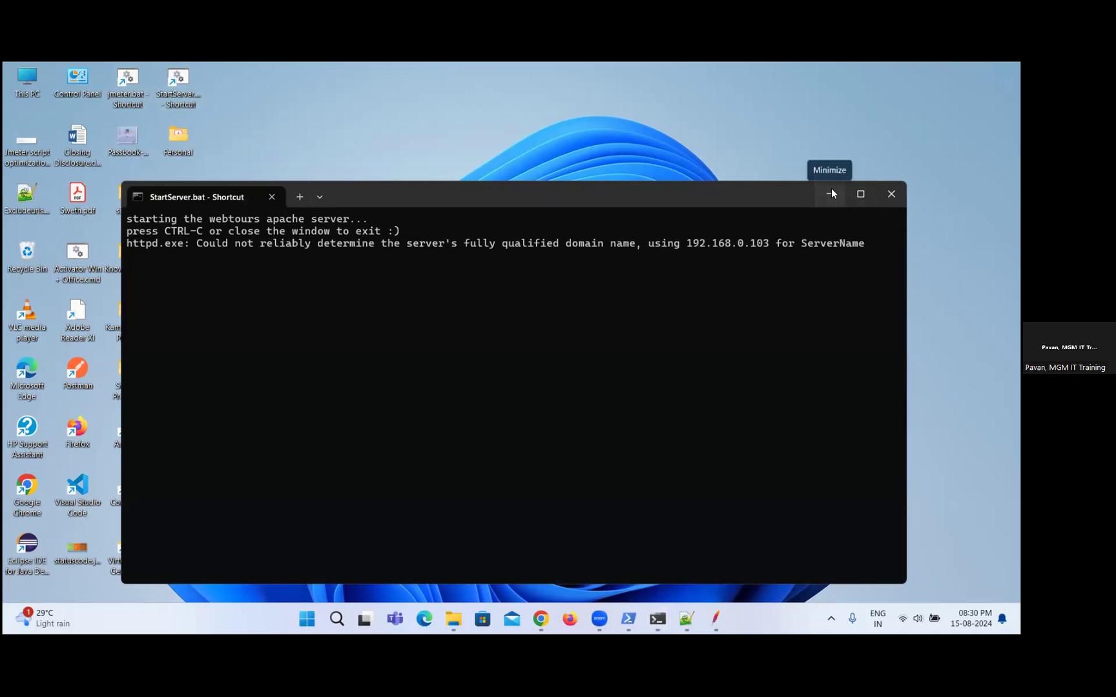
{"action": "left_click", "coordinate": [832, 190]}
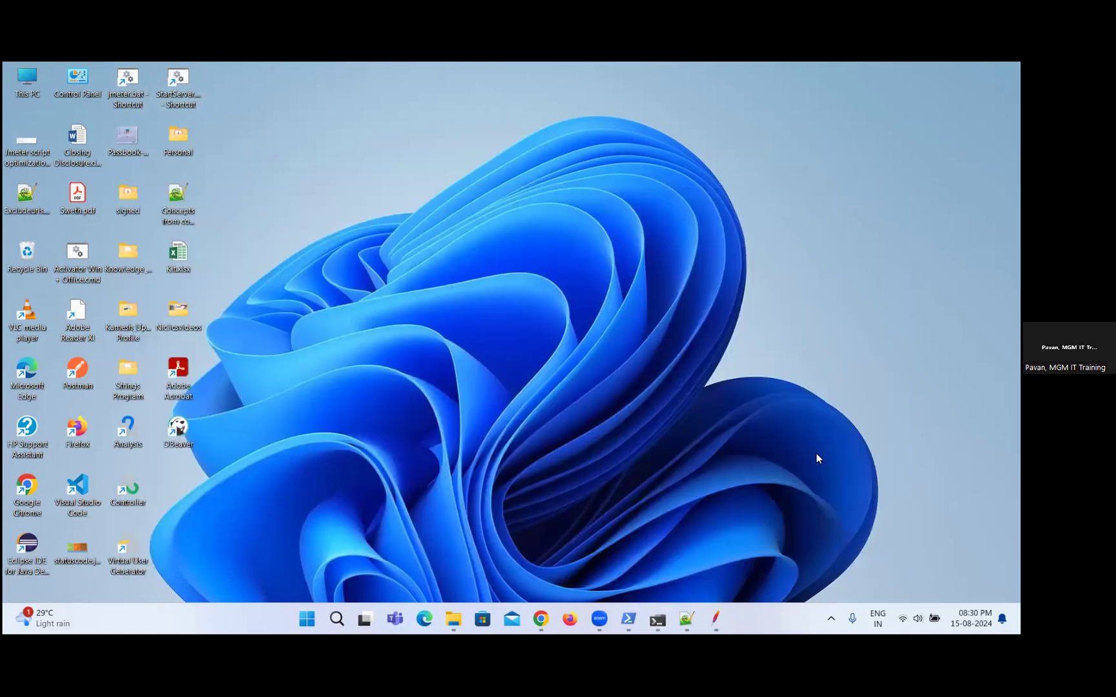
Return to JMeter and inspect the UserRegistration thread group, its T01_IndexPage transaction and the /webtours/index.htm request, then collapse them.
{"action": "left_click", "coordinate": [715, 621]}
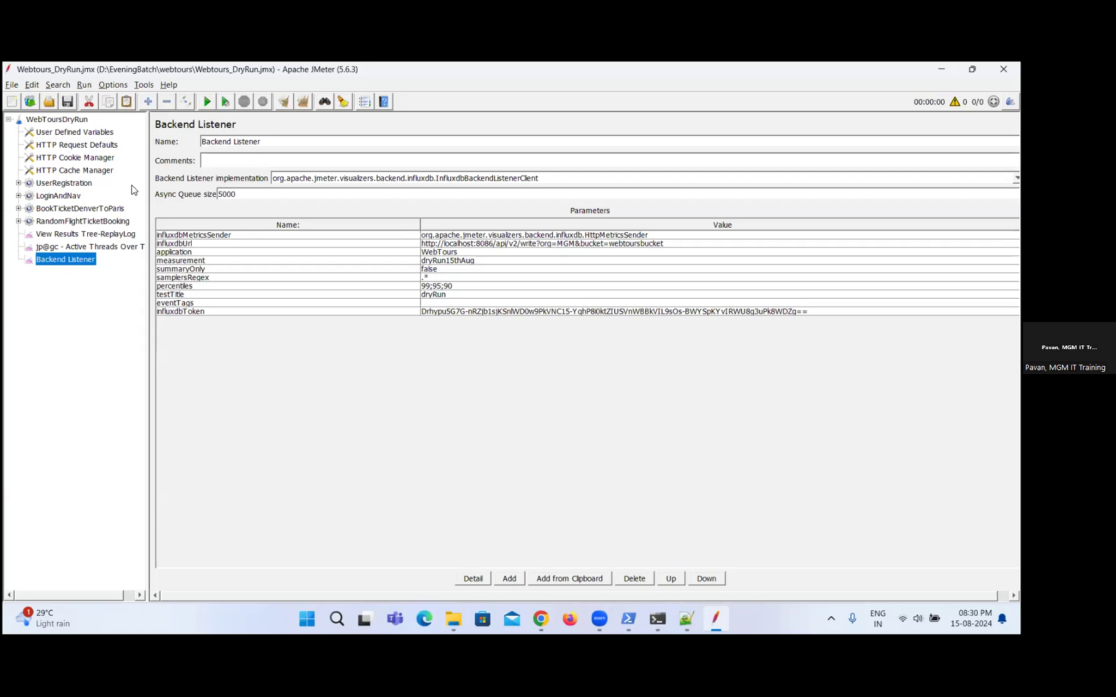
{"action": "left_click", "coordinate": [53, 185]}
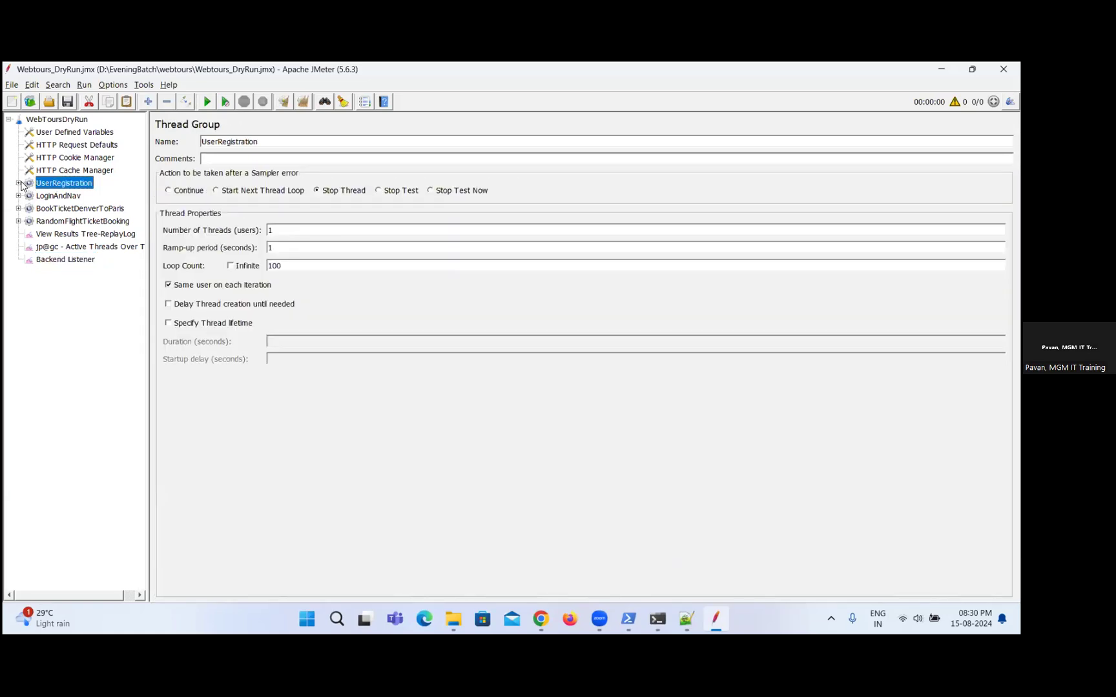
{"action": "left_click", "coordinate": [18, 184]}
{"action": "left_click", "coordinate": [78, 193]}
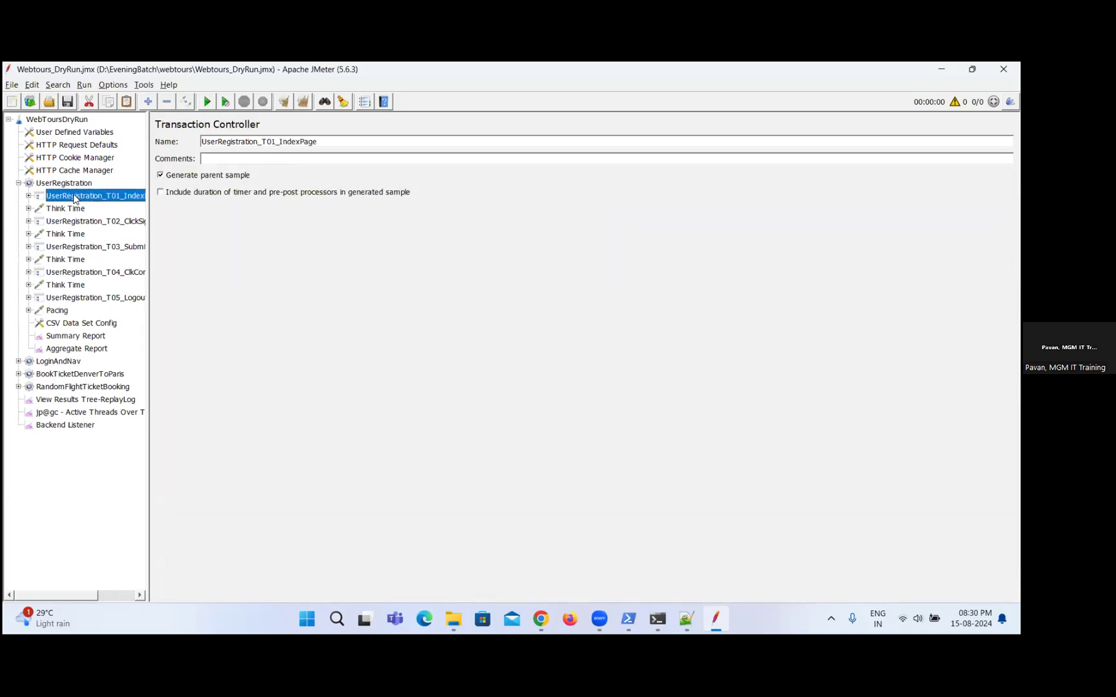
{"action": "key", "text": "Right"}
{"action": "key", "text": "Down"}
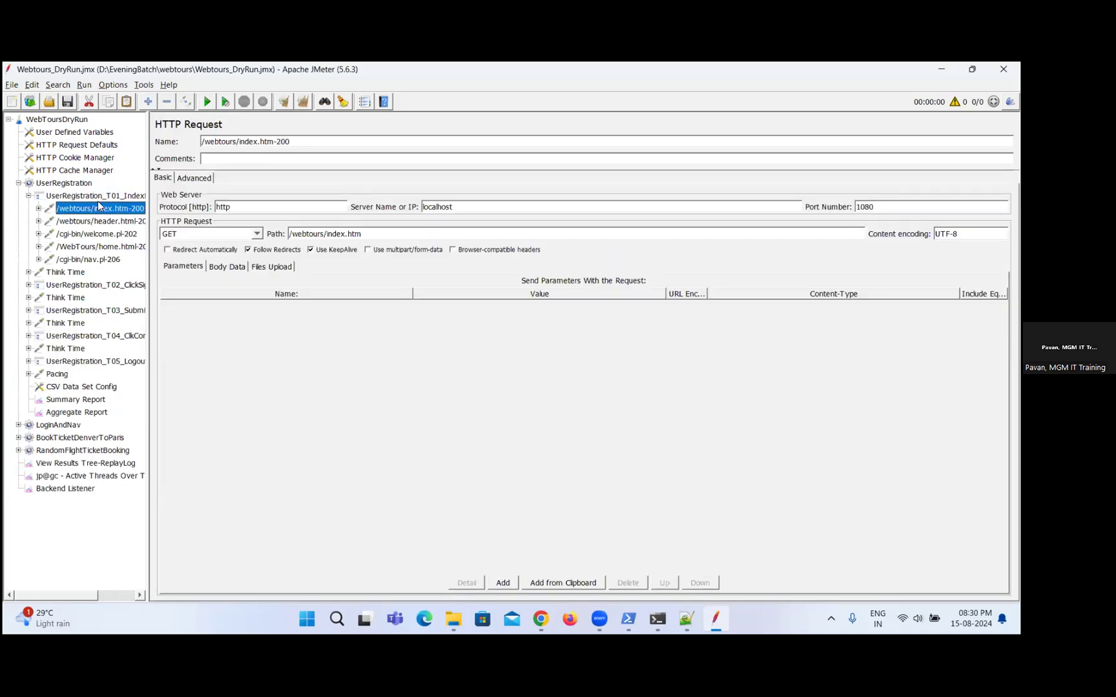
{"action": "left_click", "coordinate": [28, 196]}
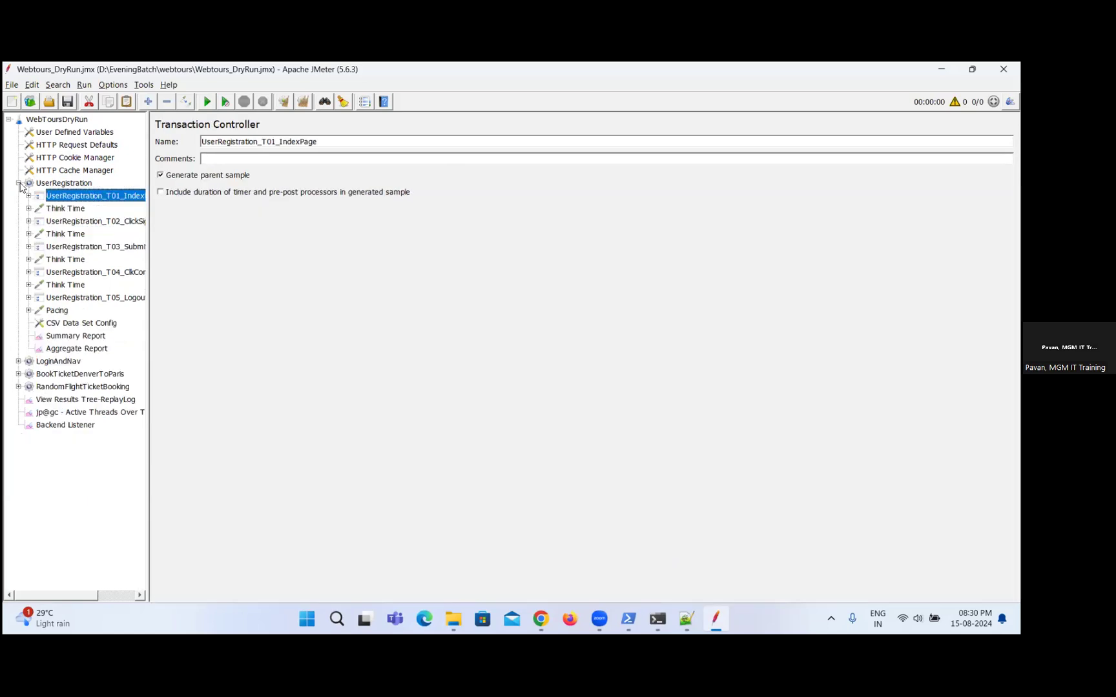
{"action": "left_click", "coordinate": [18, 183]}
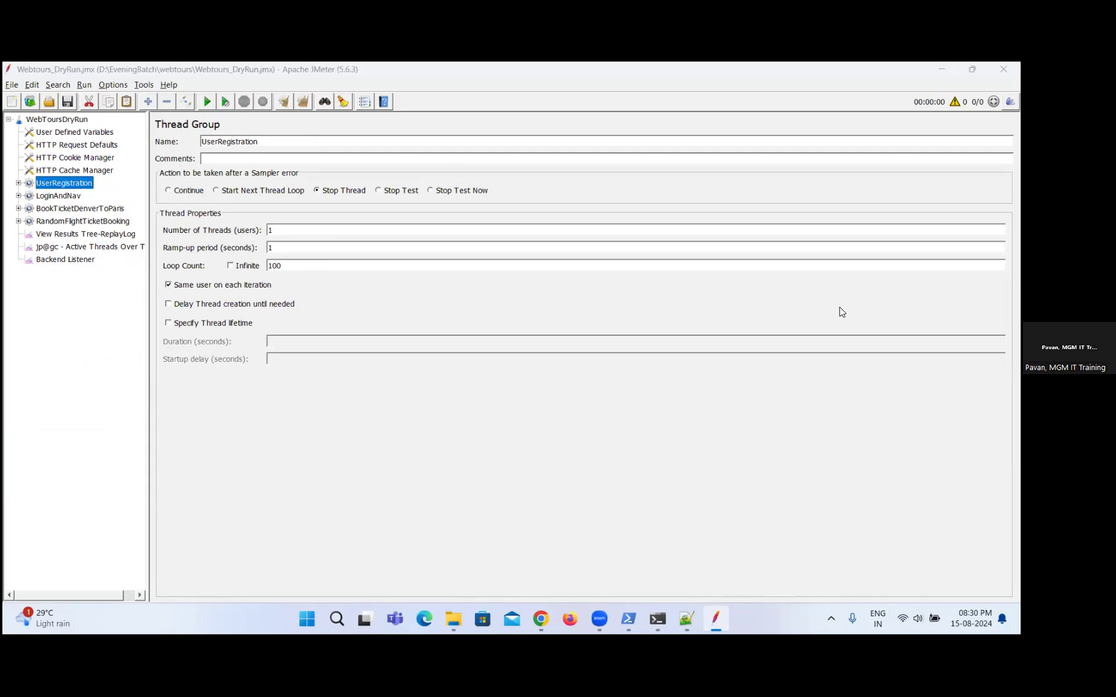
Switch to Chrome and close the Administrator: Windows PowerShell window.
{"action": "key", "text": "alt+Tab"}
{"action": "key", "text": "alt+Tab"}
{"action": "key", "text": "alt+Tab"}
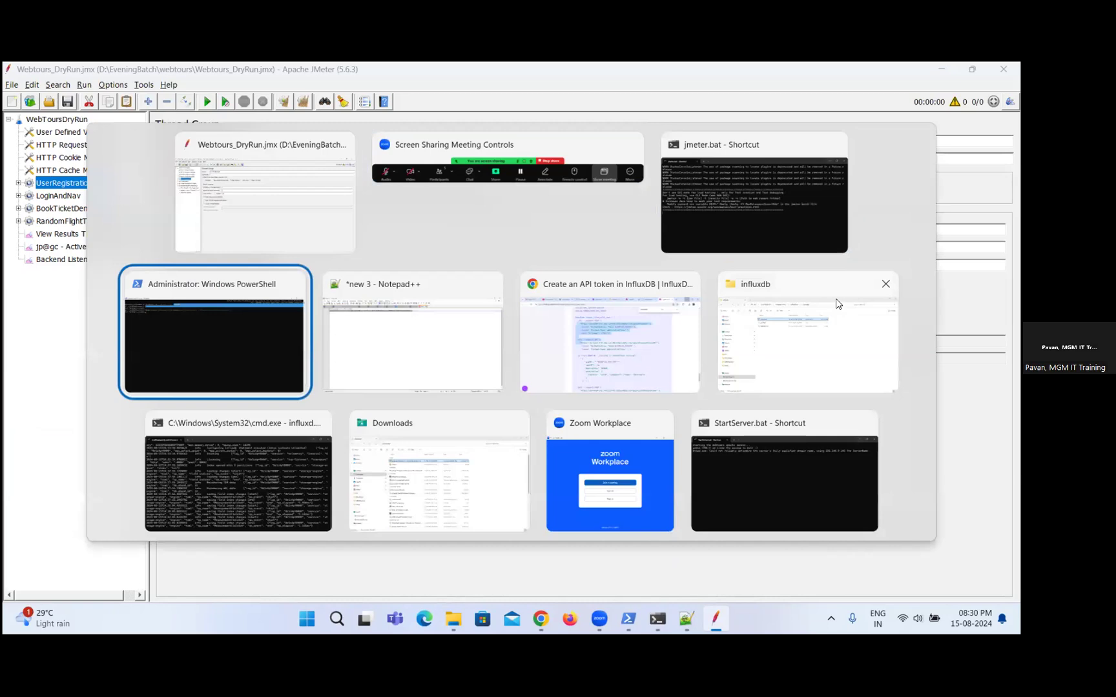
{"action": "key", "text": "alt+Tab"}
{"action": "key", "text": "alt+Tab"}
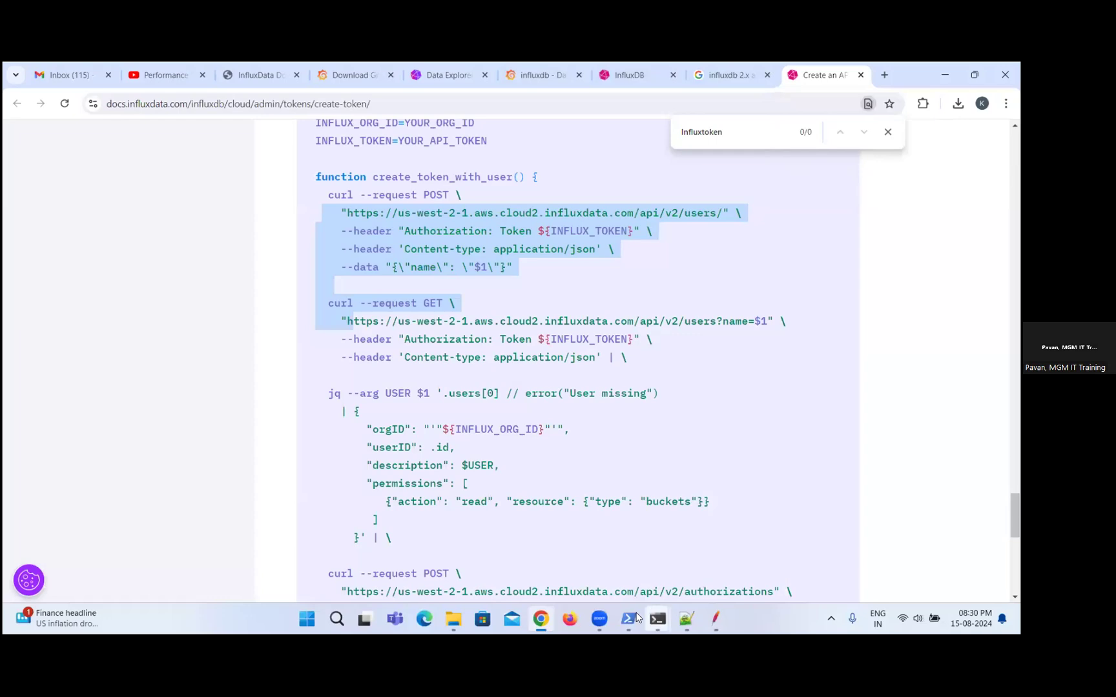
{"action": "mouse_move", "coordinate": [631, 619]}
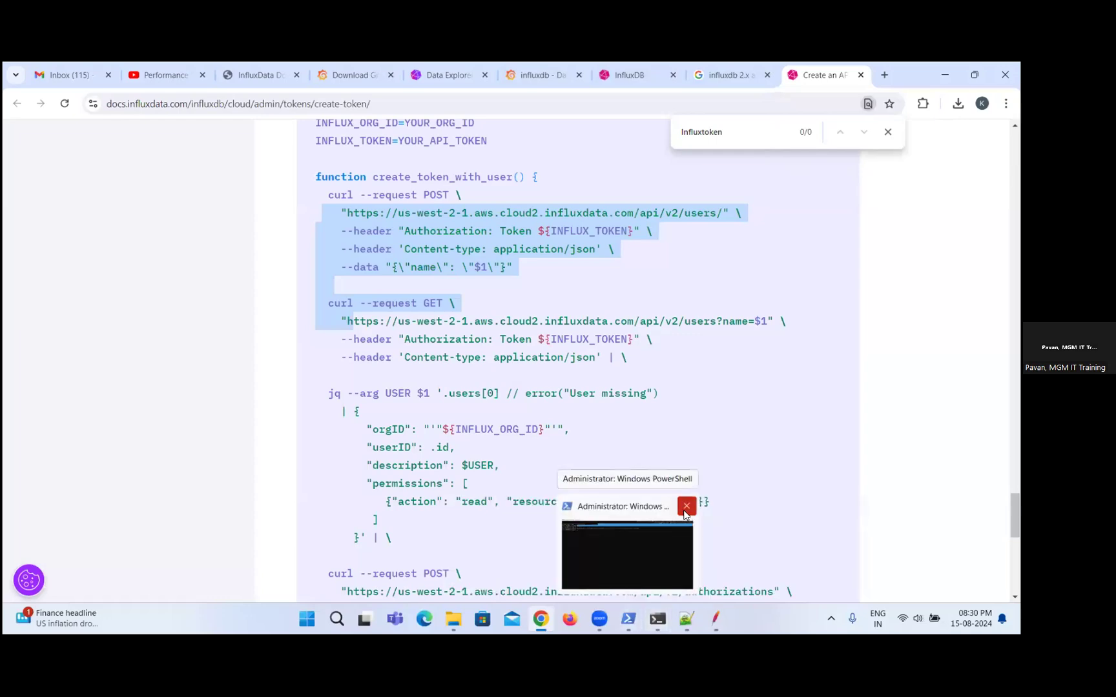
{"action": "left_click", "coordinate": [686, 506]}
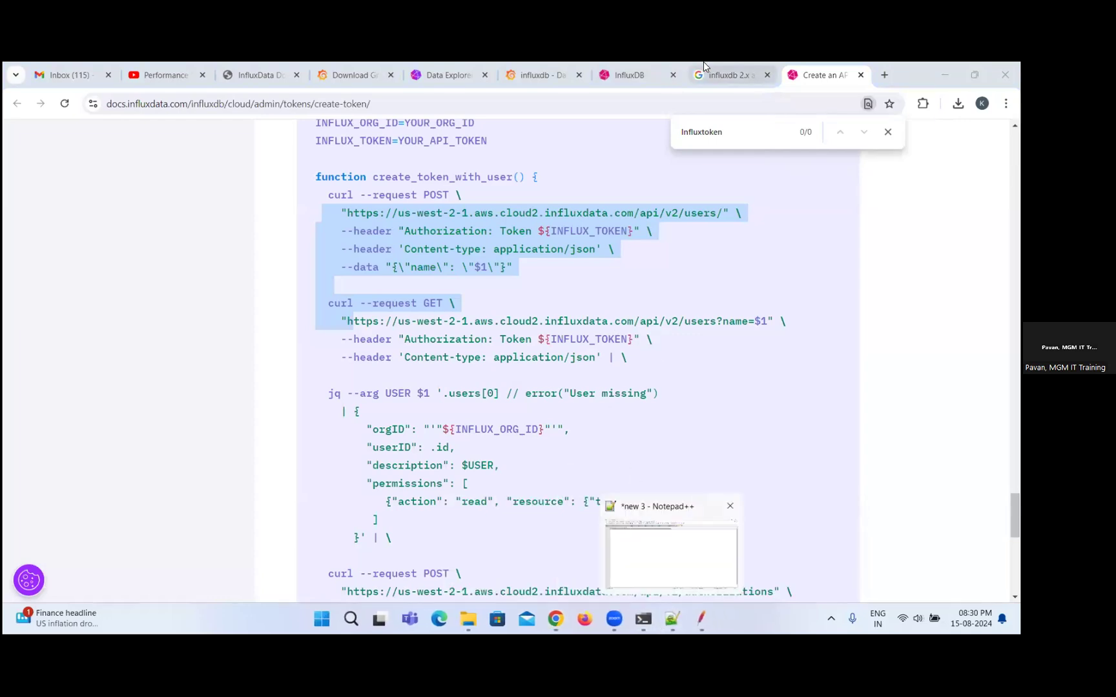
Close the browser pages for the API token guide, the Google token search and the InfluxDB API reference.
{"action": "left_click", "coordinate": [860, 75]}
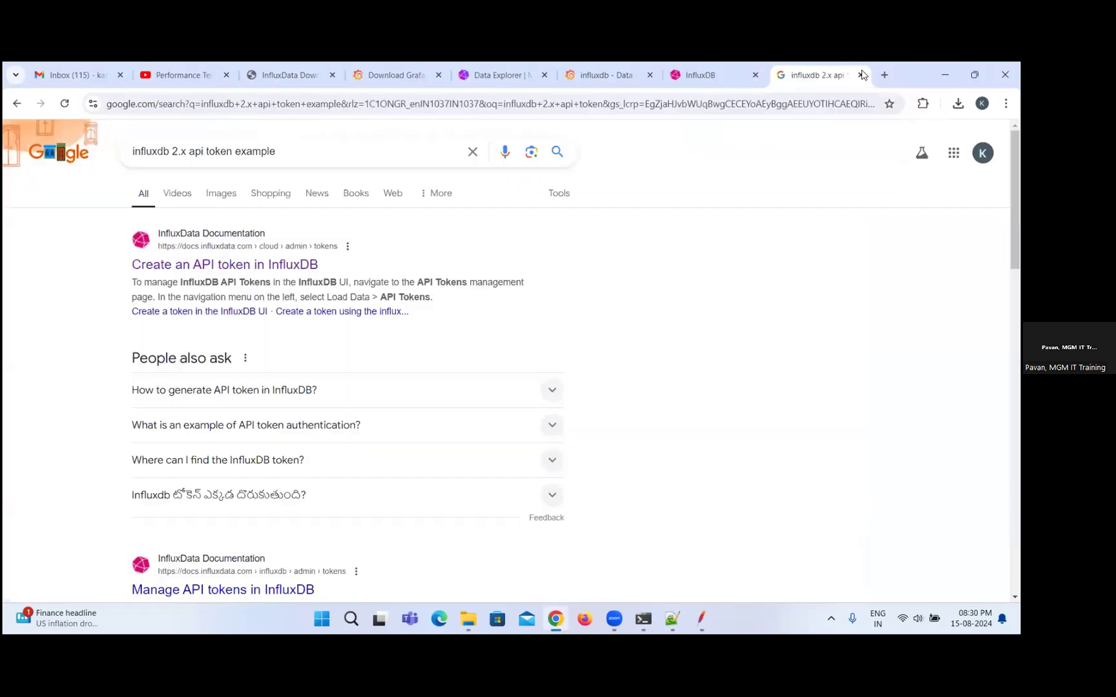
{"action": "left_click", "coordinate": [861, 75]}
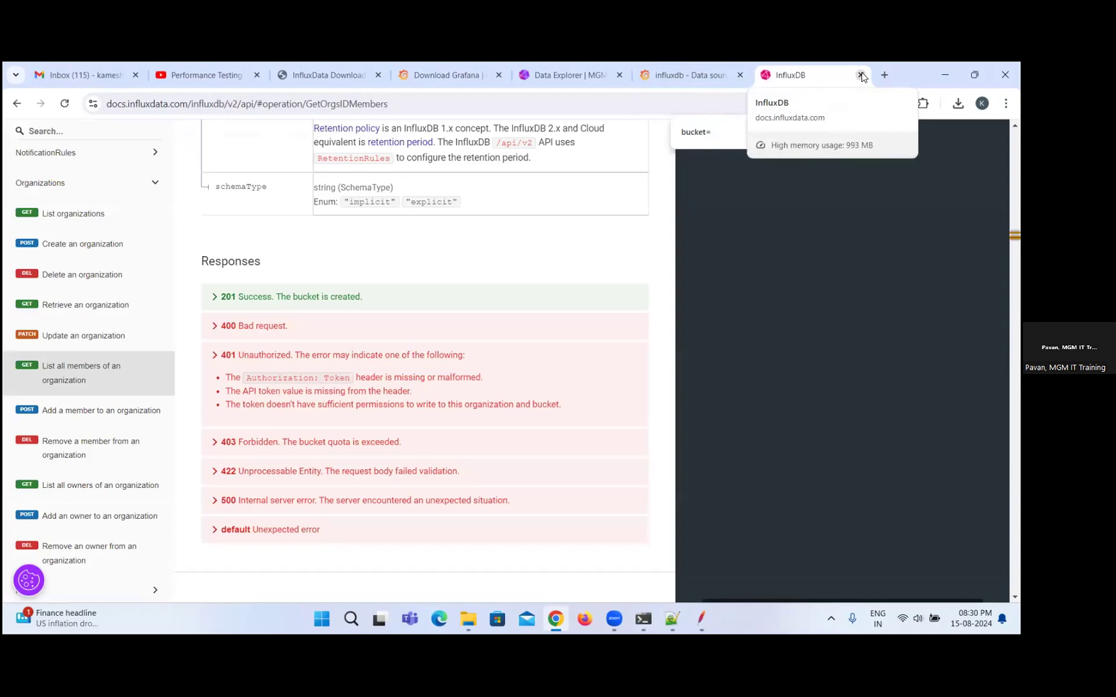
{"action": "key", "text": "ctrl+w"}
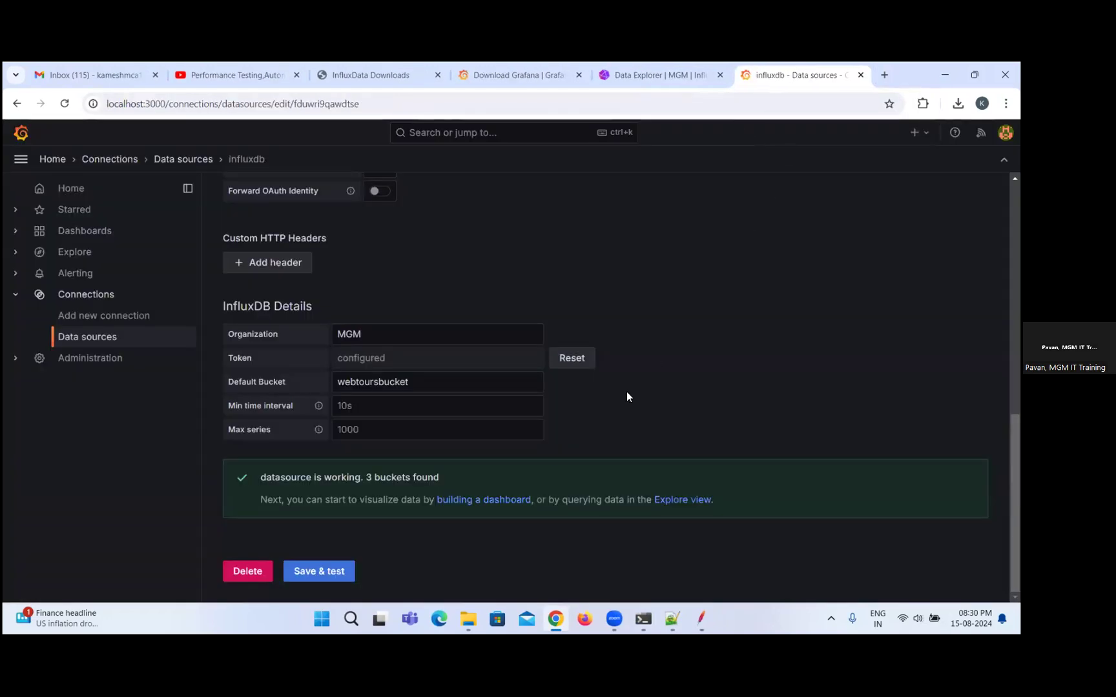
Review the HTTP, Auth and InfluxDB Details settings of the influxdb data source in Grafana.
{"action": "scroll", "coordinate": [627, 392], "scroll_direction": "up", "scroll_amount": 4}
{"action": "scroll", "coordinate": [625, 375], "scroll_direction": "down", "scroll_amount": 1}
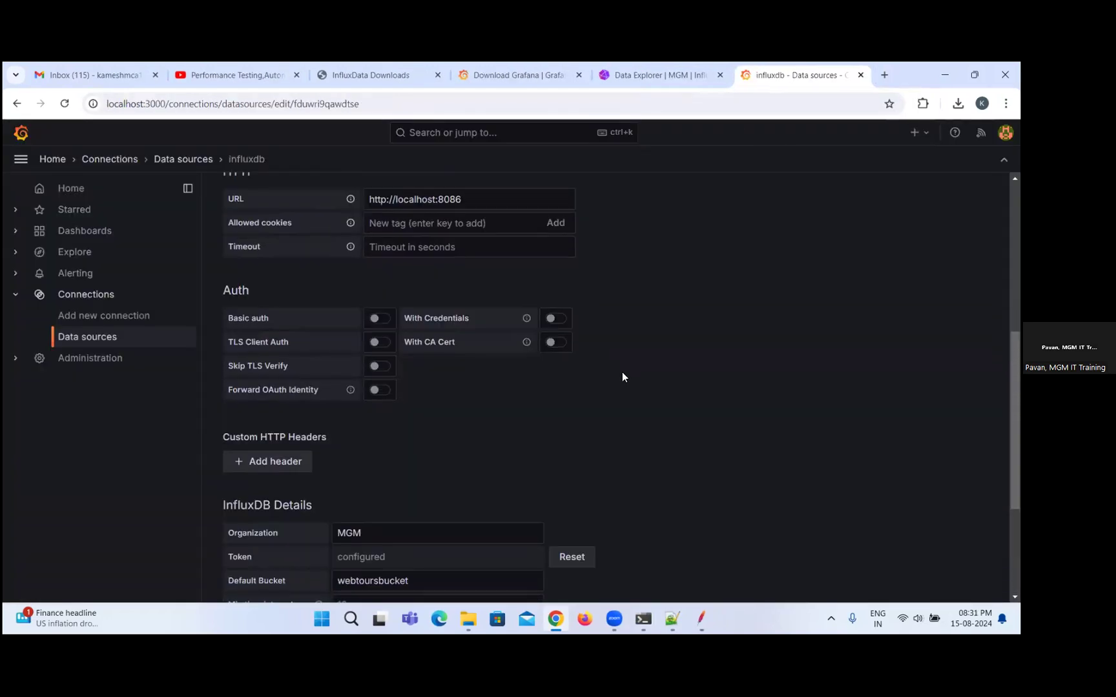
{"action": "scroll", "coordinate": [620, 361], "scroll_direction": "up", "scroll_amount": 1}
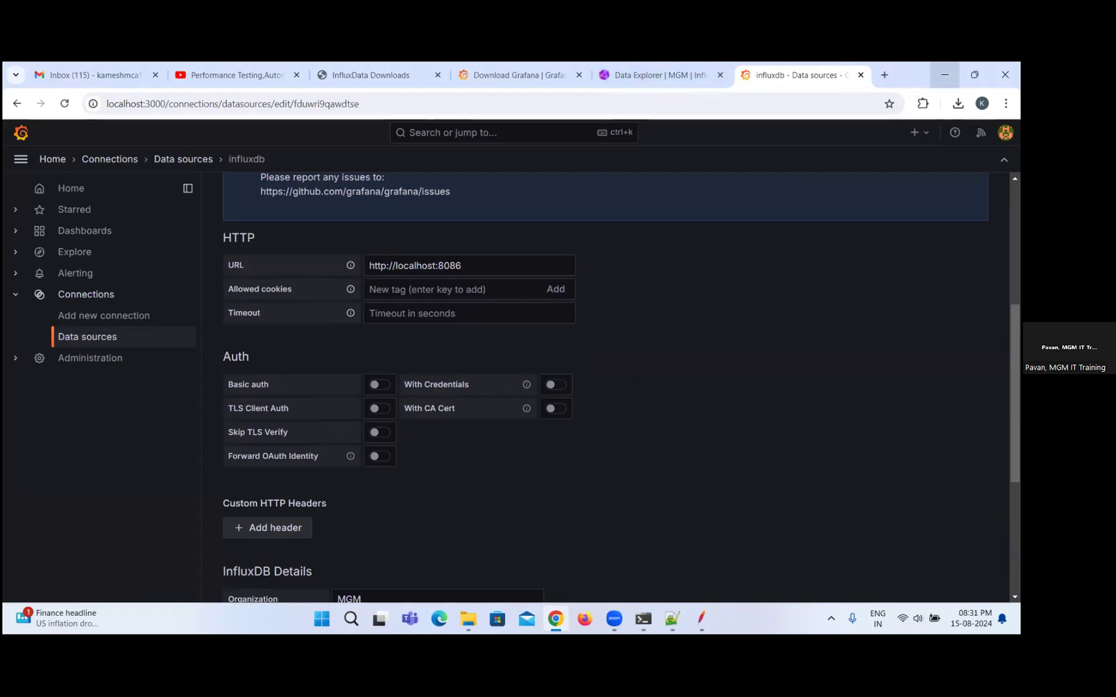
{"action": "left_click", "coordinate": [944, 75]}
{"action": "mouse_move", "coordinate": [636, 636]}
{"action": "left_click", "coordinate": [556, 619]}
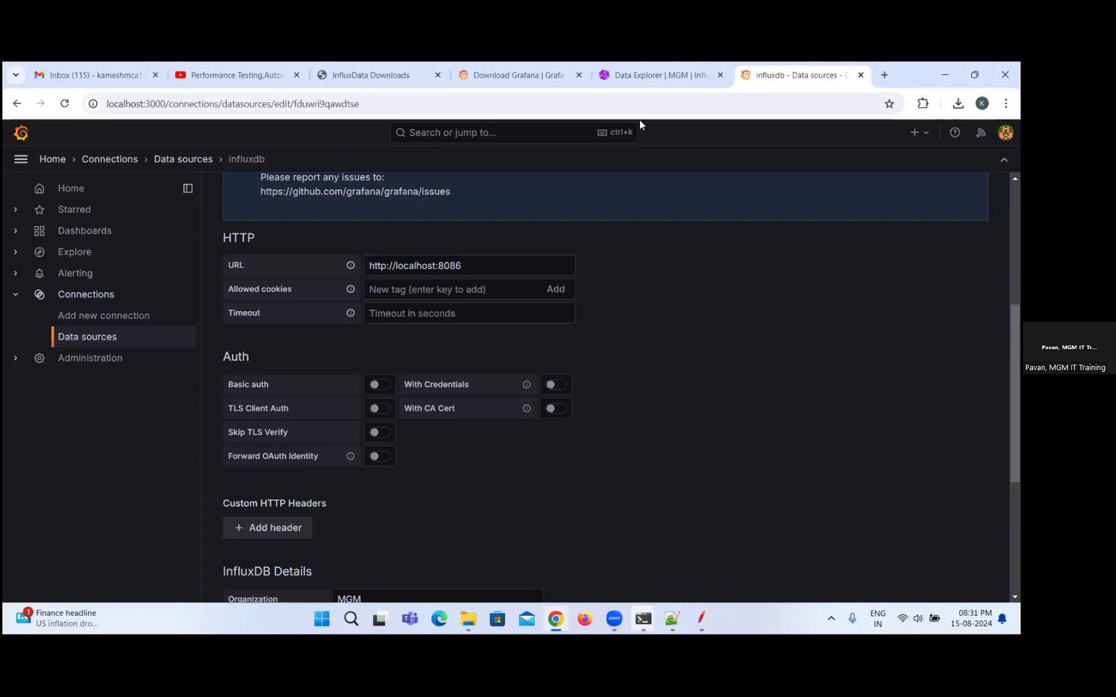
Check the InfluxDB Data Explorer, return to the Grafana influxdb data source and review its name, query language and URL.
{"action": "left_click", "coordinate": [658, 74]}
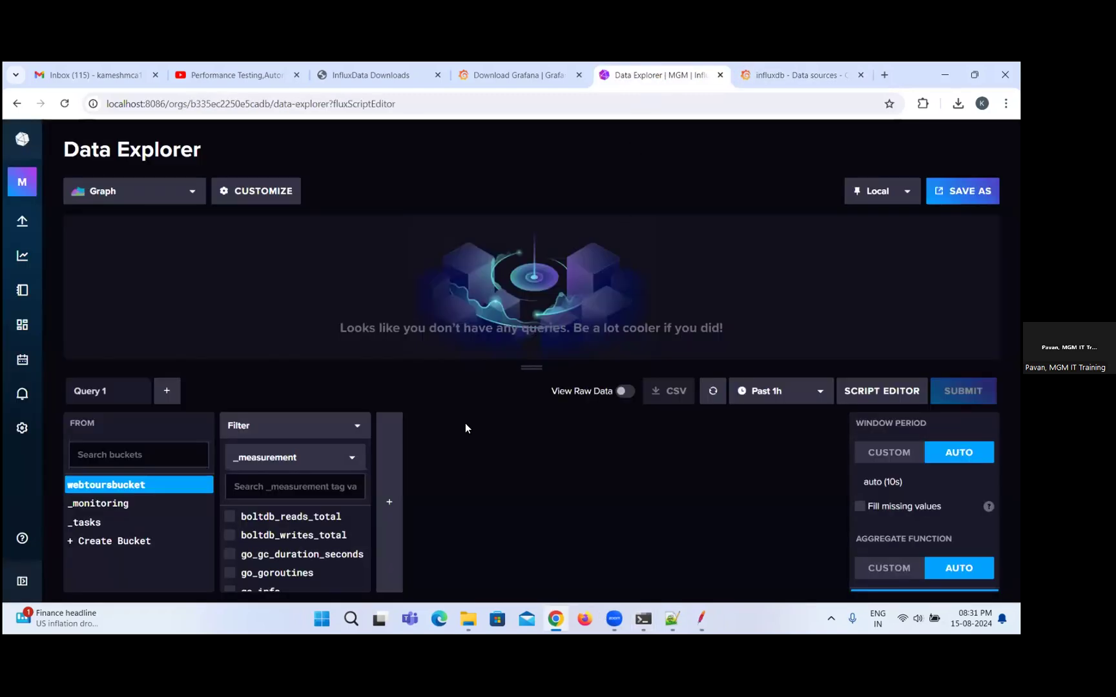
{"action": "left_click", "coordinate": [808, 62]}
{"action": "scroll", "coordinate": [611, 305], "scroll_direction": "up", "scroll_amount": 3}
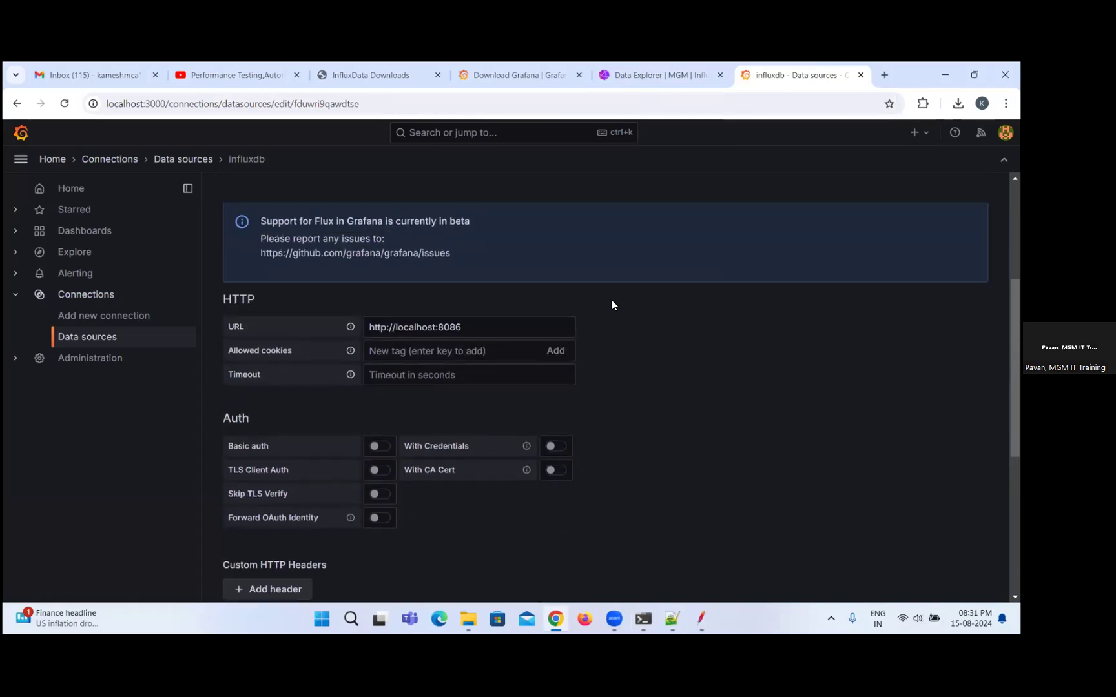
{"action": "scroll", "coordinate": [612, 301], "scroll_direction": "up", "scroll_amount": 2}
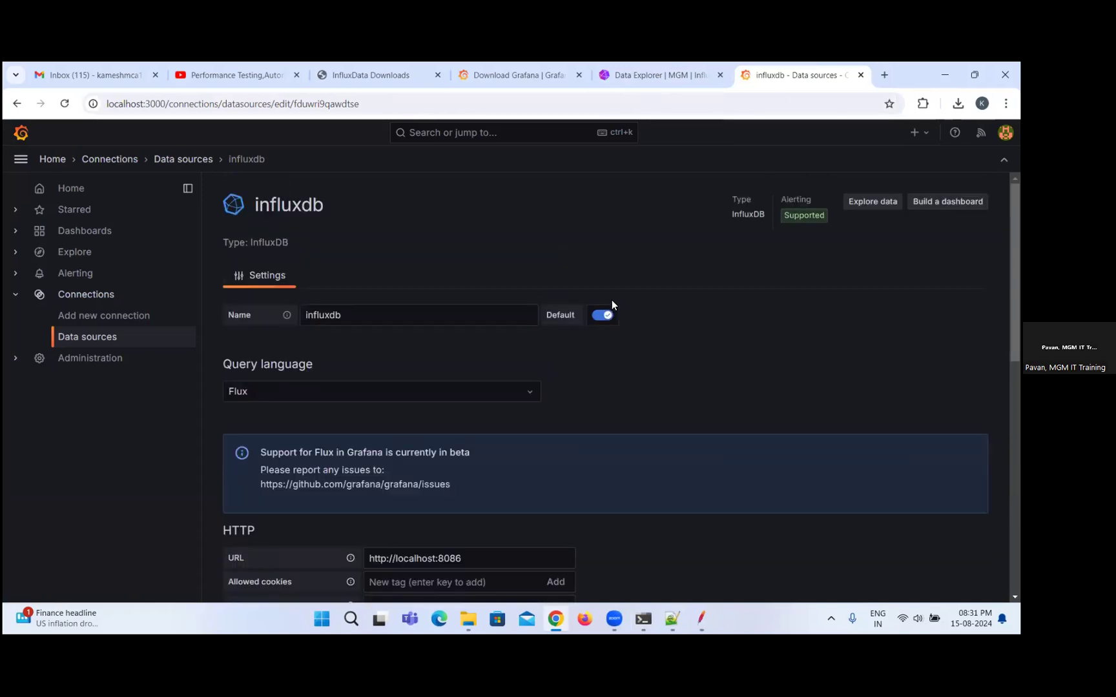
{"action": "scroll", "coordinate": [612, 305], "scroll_direction": "down", "scroll_amount": 3}
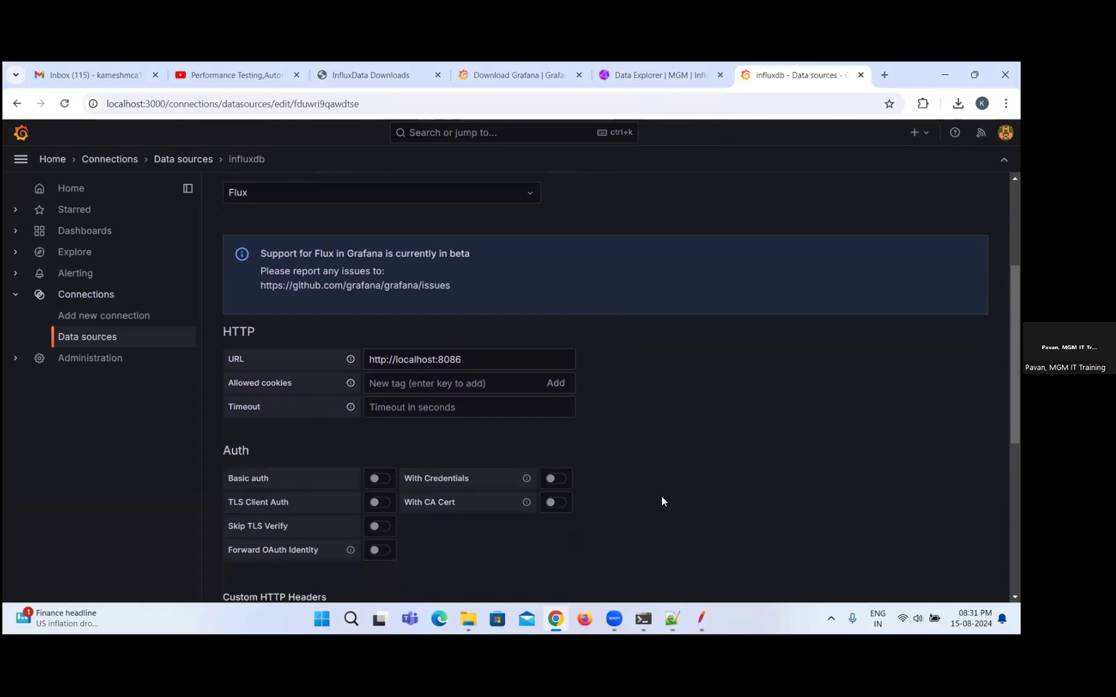
Bring up the command console running the InfluxDB server to view its log.
{"action": "mouse_move", "coordinate": [633, 631]}
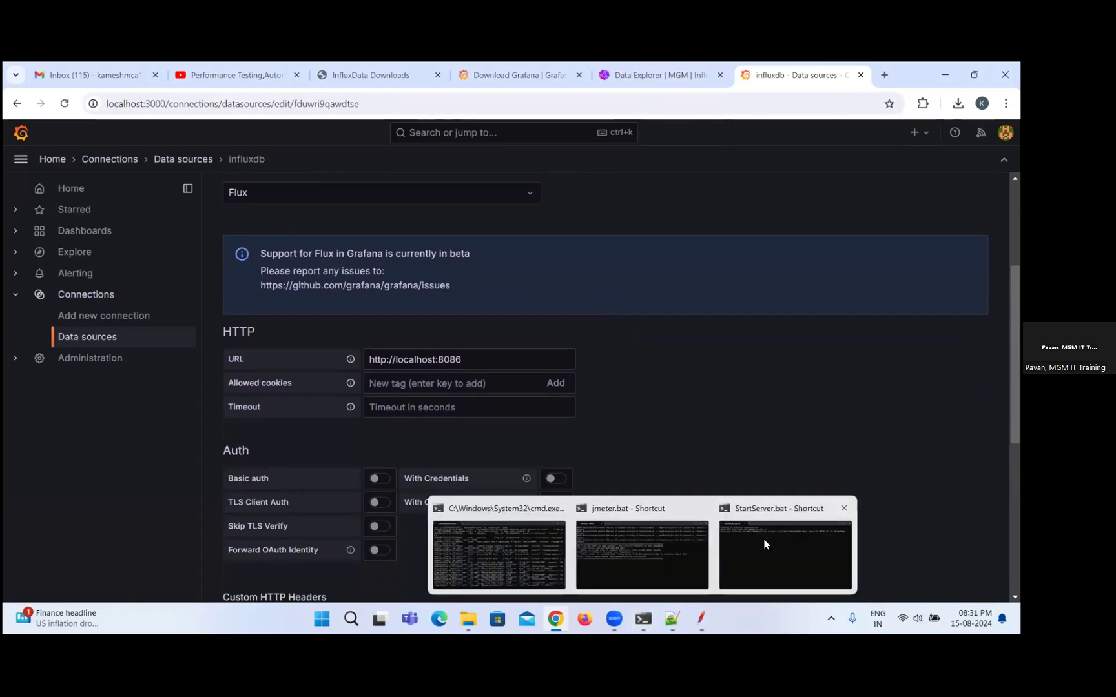
{"action": "left_click", "coordinate": [747, 539]}
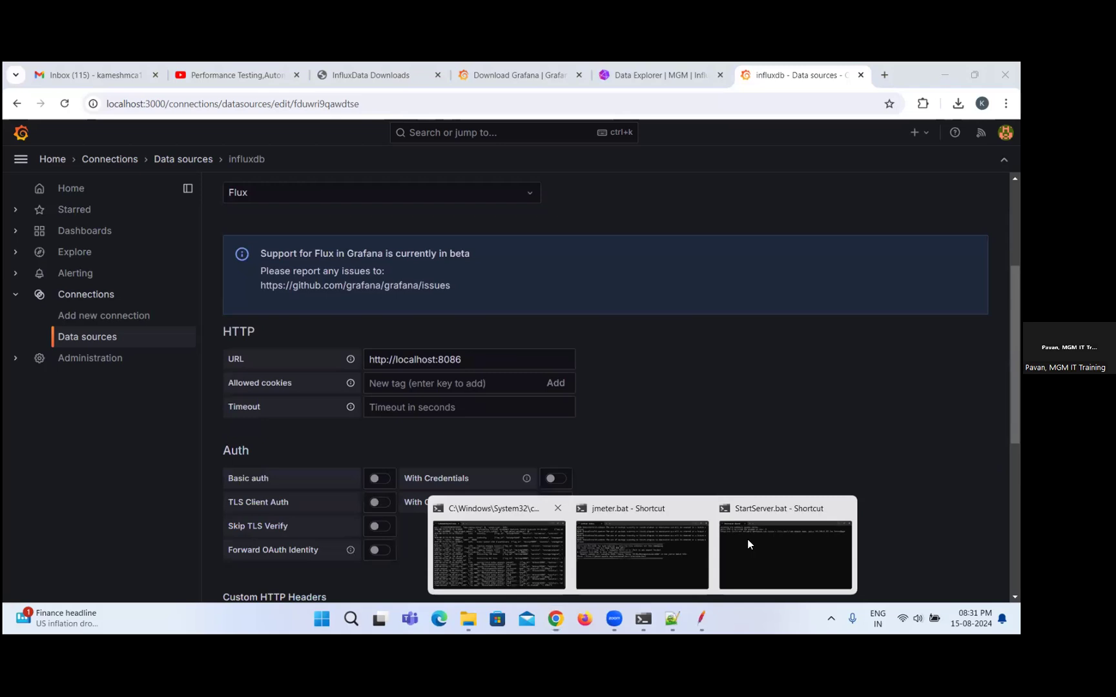
{"action": "left_click", "coordinate": [499, 549]}
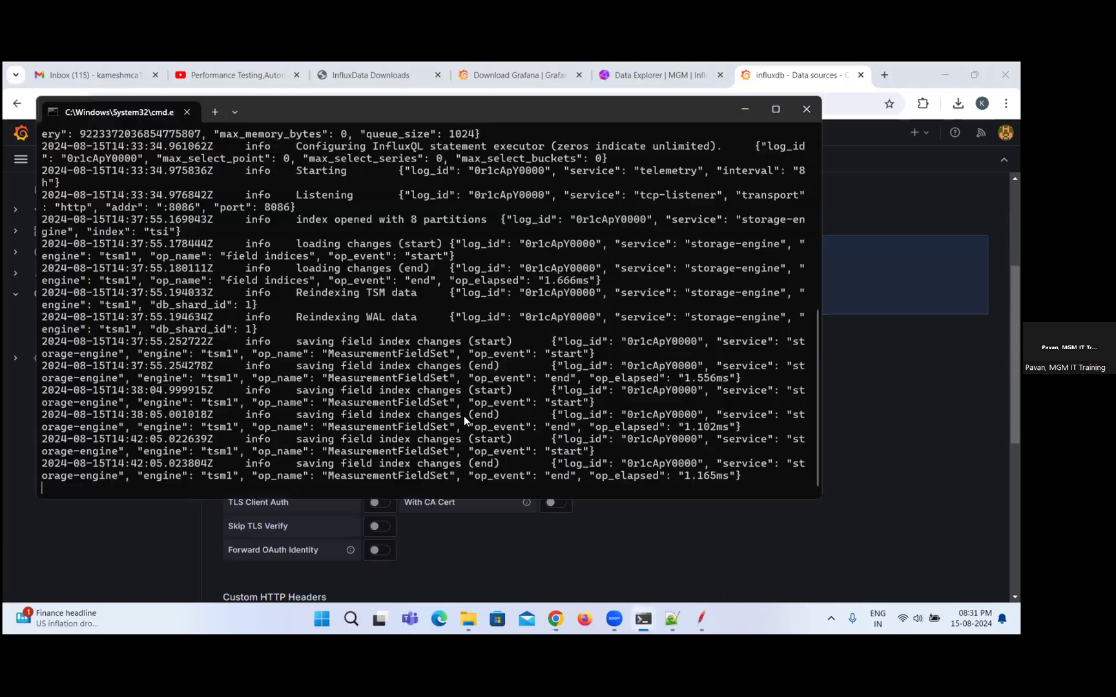
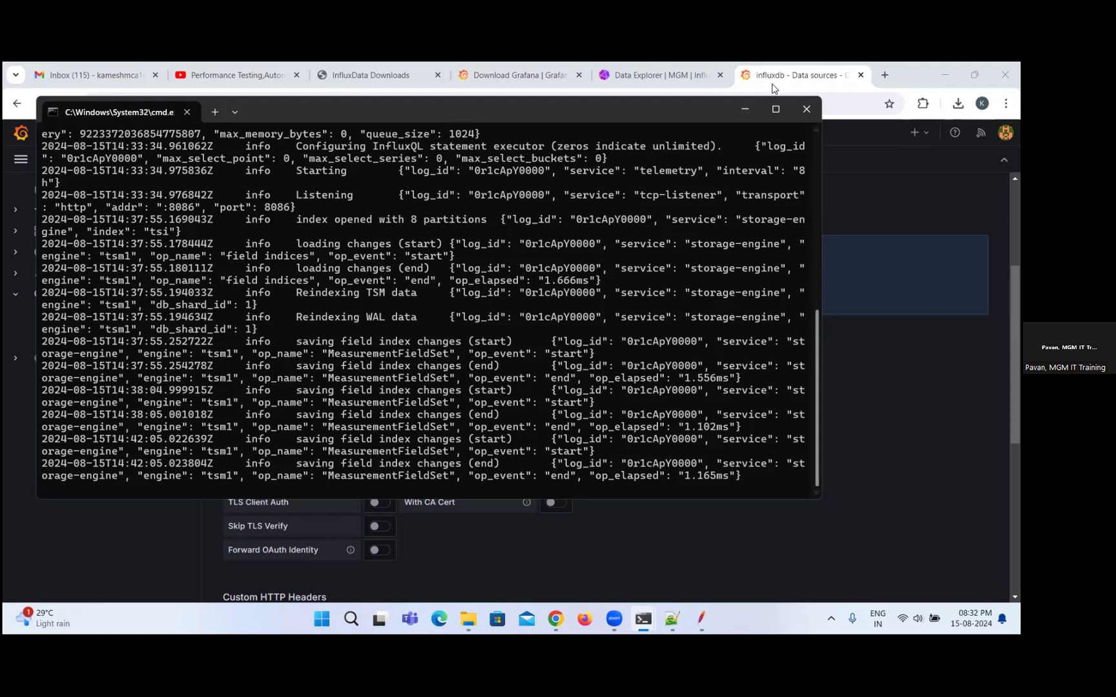
Switch to the Webtours_DryRun.jmx plan in JMeter, start the test and open View Results Tree-ReplayLog.
{"action": "left_click", "coordinate": [741, 109]}
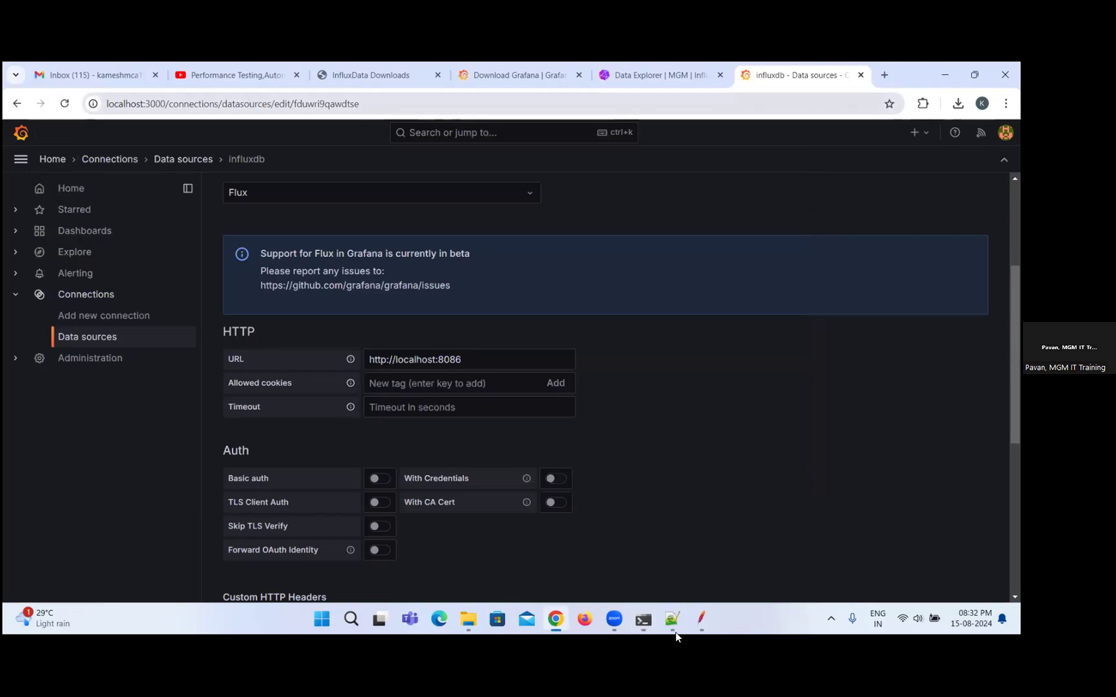
{"action": "mouse_move", "coordinate": [701, 619]}
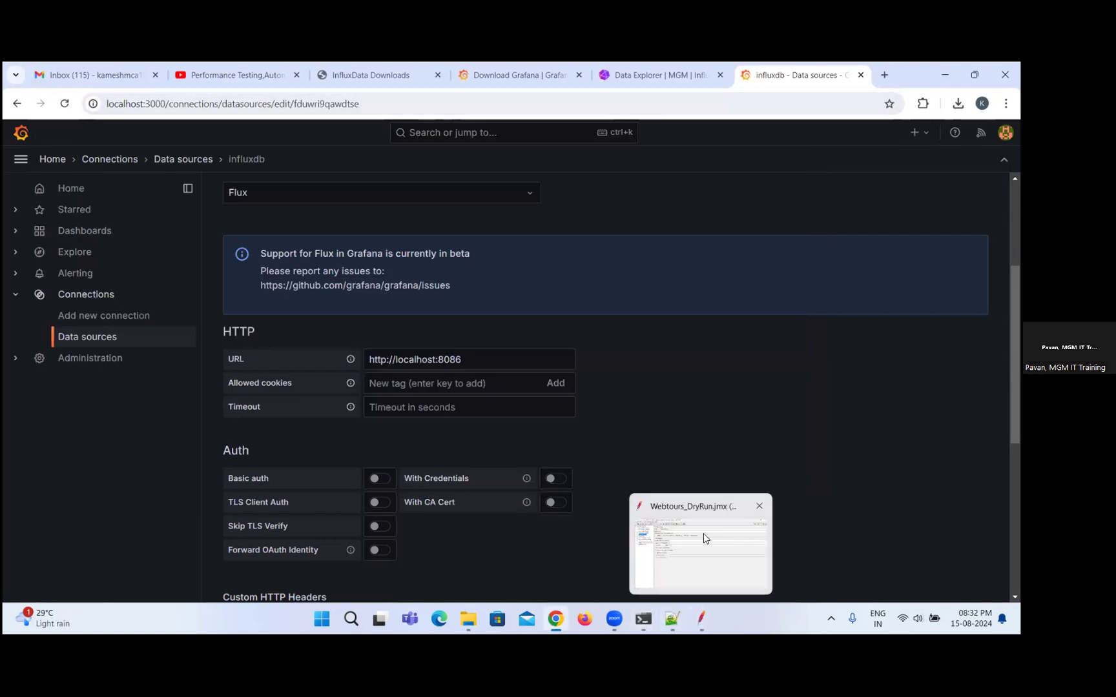
{"action": "left_click", "coordinate": [703, 533]}
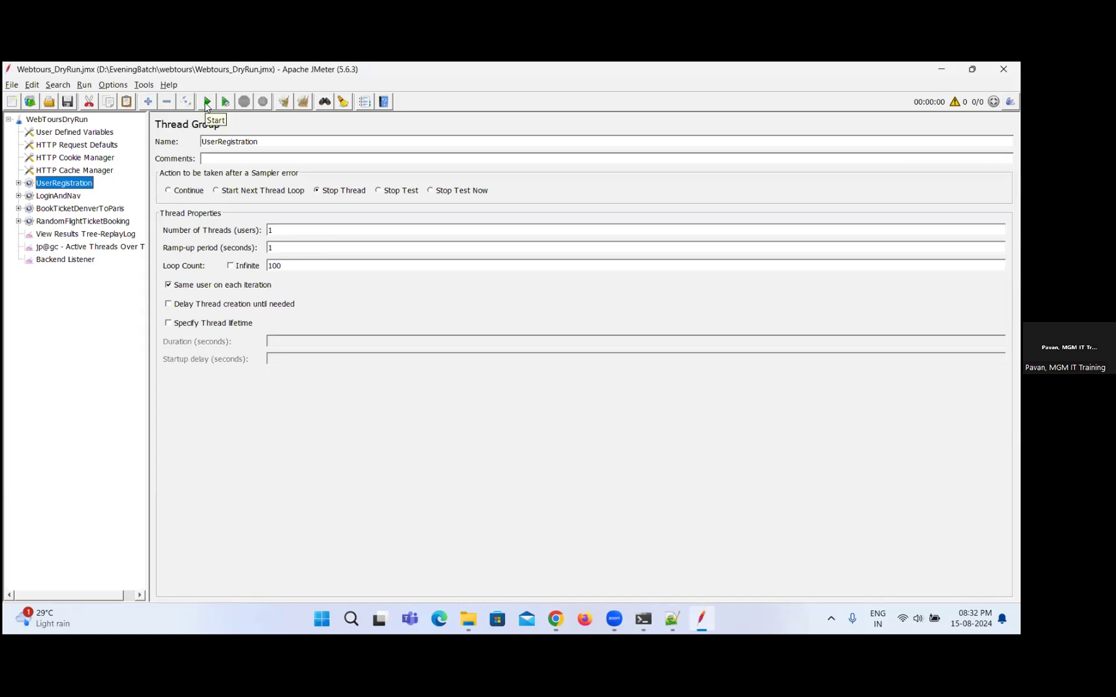
{"action": "left_click", "coordinate": [206, 102]}
{"action": "left_click", "coordinate": [63, 235]}
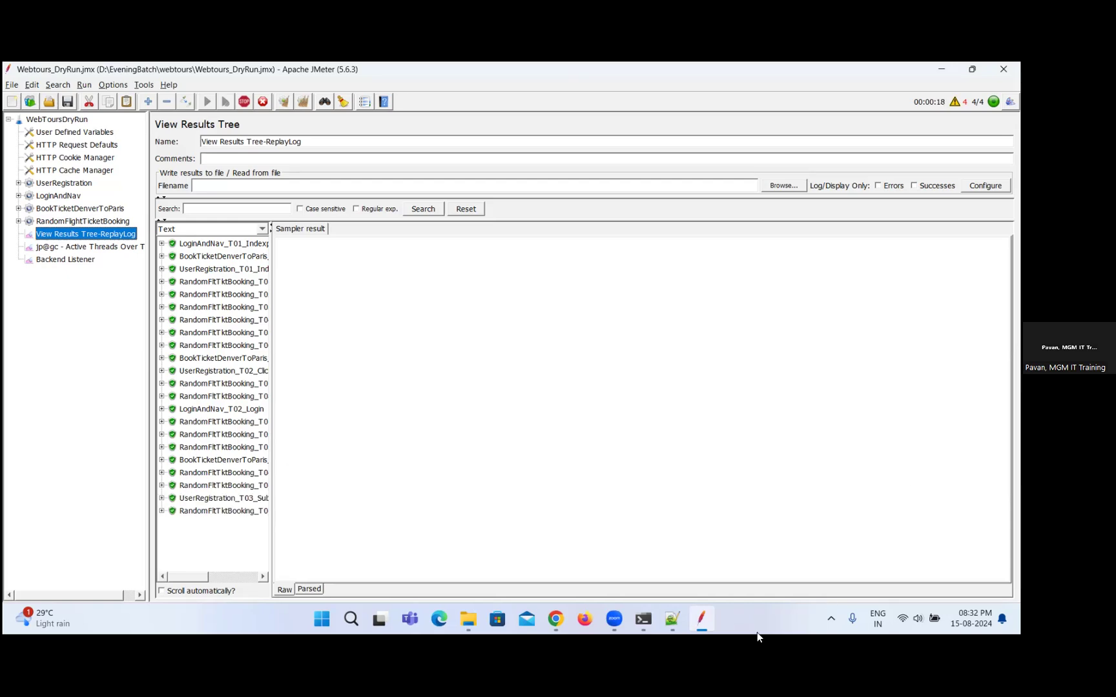
Check the InfluxDB server console log, then review the influxdb data source settings in Grafana.
{"action": "mouse_move", "coordinate": [663, 617]}
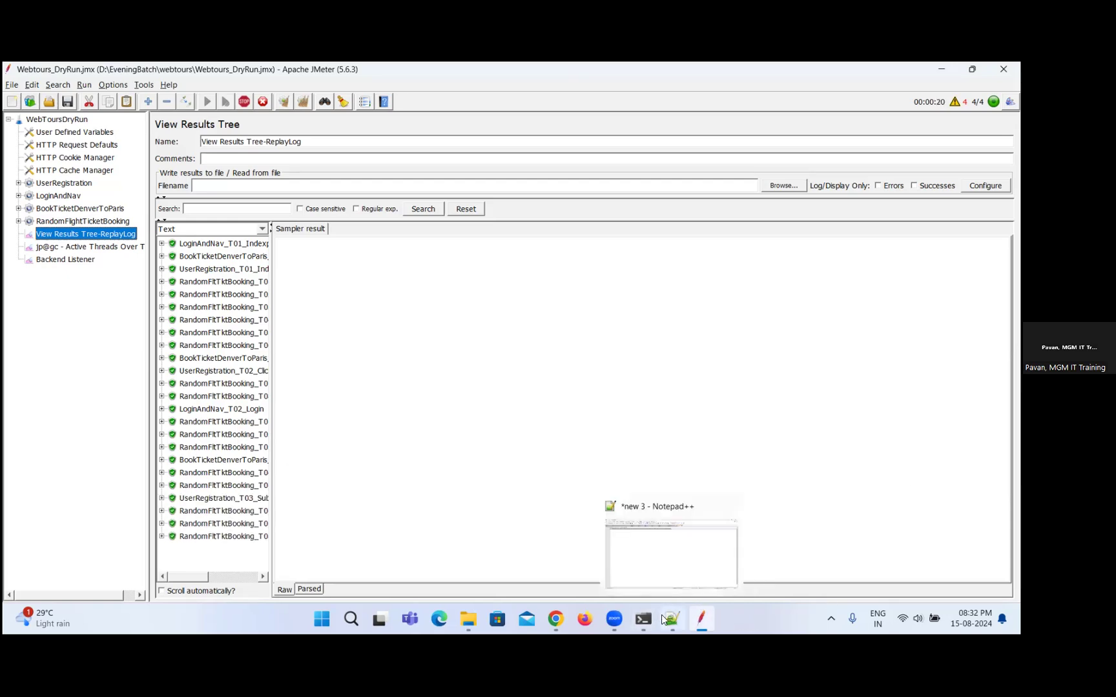
{"action": "left_click", "coordinate": [523, 534]}
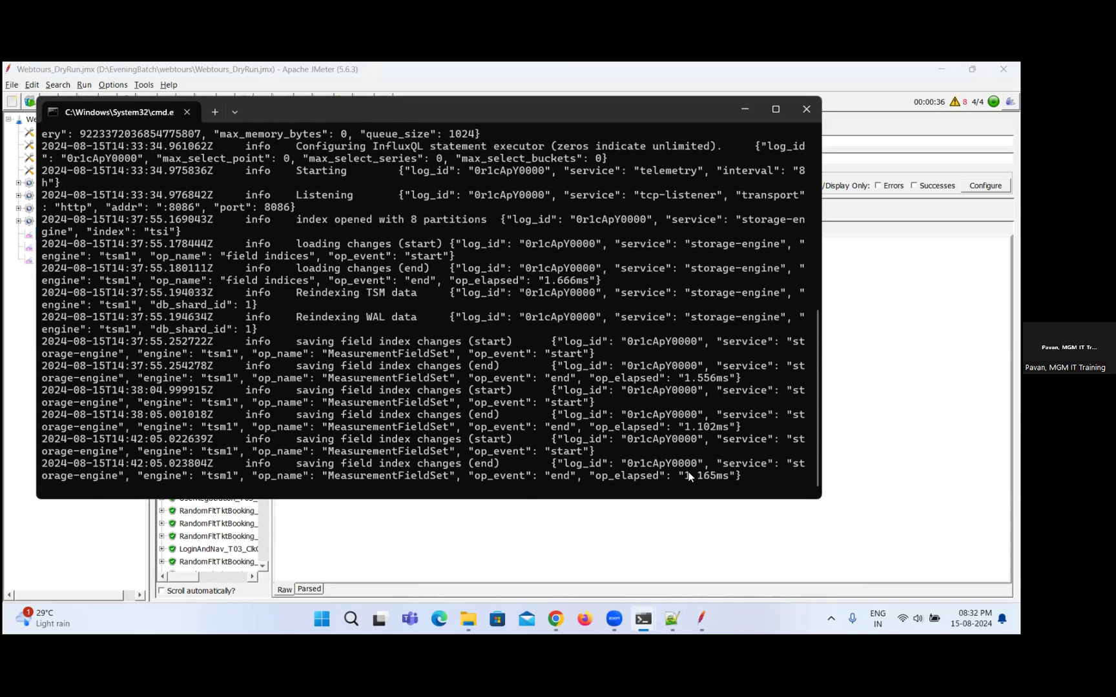
{"action": "mouse_move", "coordinate": [559, 610]}
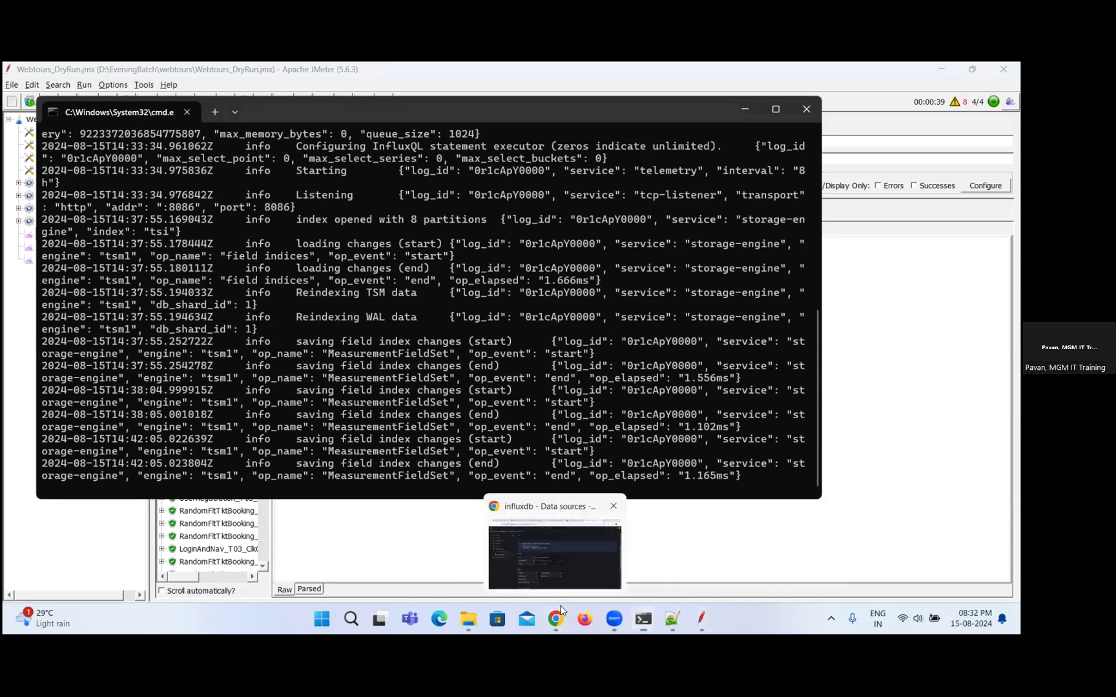
{"action": "left_click", "coordinate": [560, 610]}
{"action": "scroll", "coordinate": [650, 214], "scroll_direction": "down", "scroll_amount": 3}
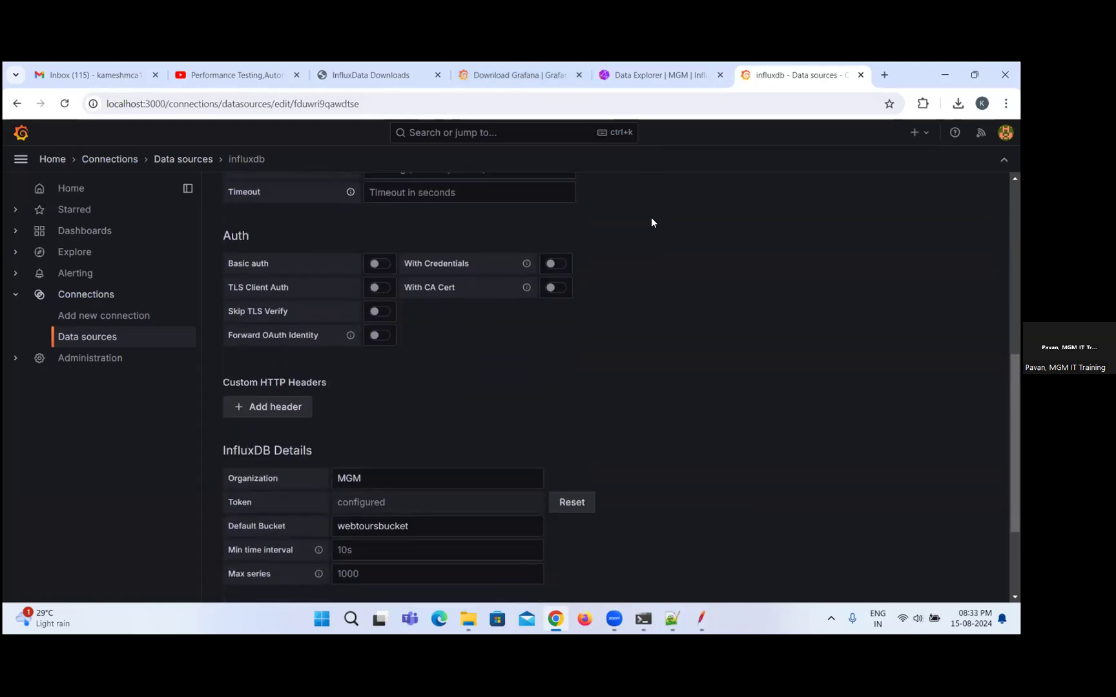
{"action": "scroll", "coordinate": [651, 217], "scroll_direction": "down", "scroll_amount": 2}
{"action": "scroll", "coordinate": [651, 218], "scroll_direction": "up", "scroll_amount": 5}
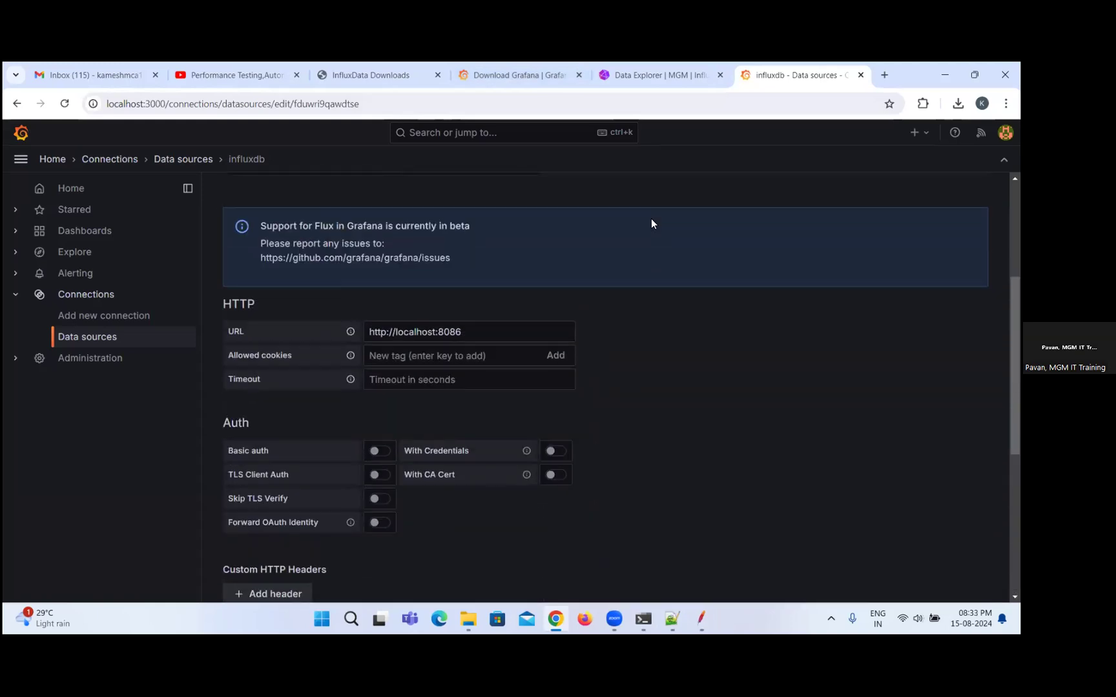
Look through the webtoursbucket measurements in the InfluxDB Data Explorer and reload the page.
{"action": "left_click", "coordinate": [658, 75]}
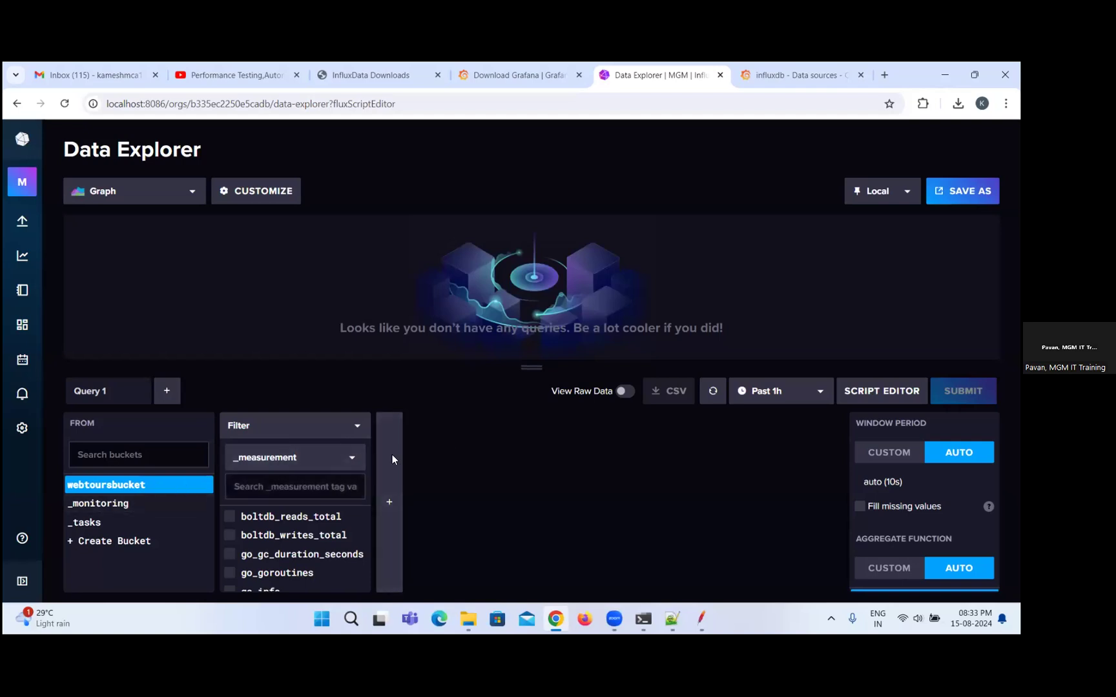
{"action": "mouse_move", "coordinate": [22, 540]}
{"action": "scroll", "coordinate": [236, 517], "scroll_direction": "down", "scroll_amount": 5}
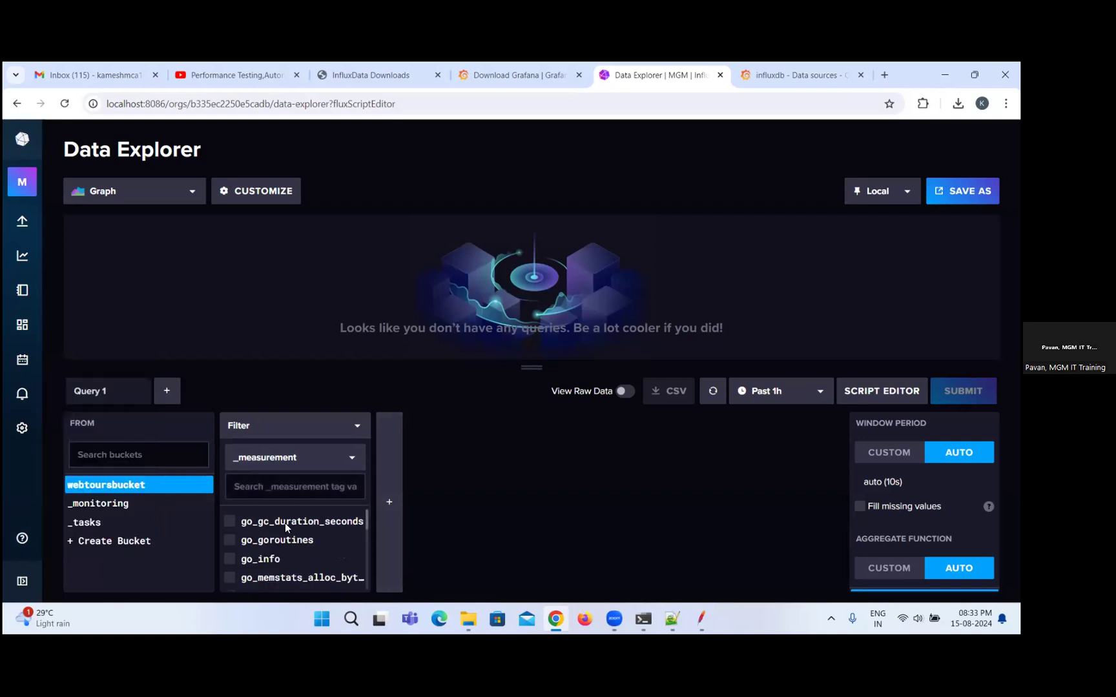
{"action": "scroll", "coordinate": [233, 513], "scroll_direction": "up", "scroll_amount": 5}
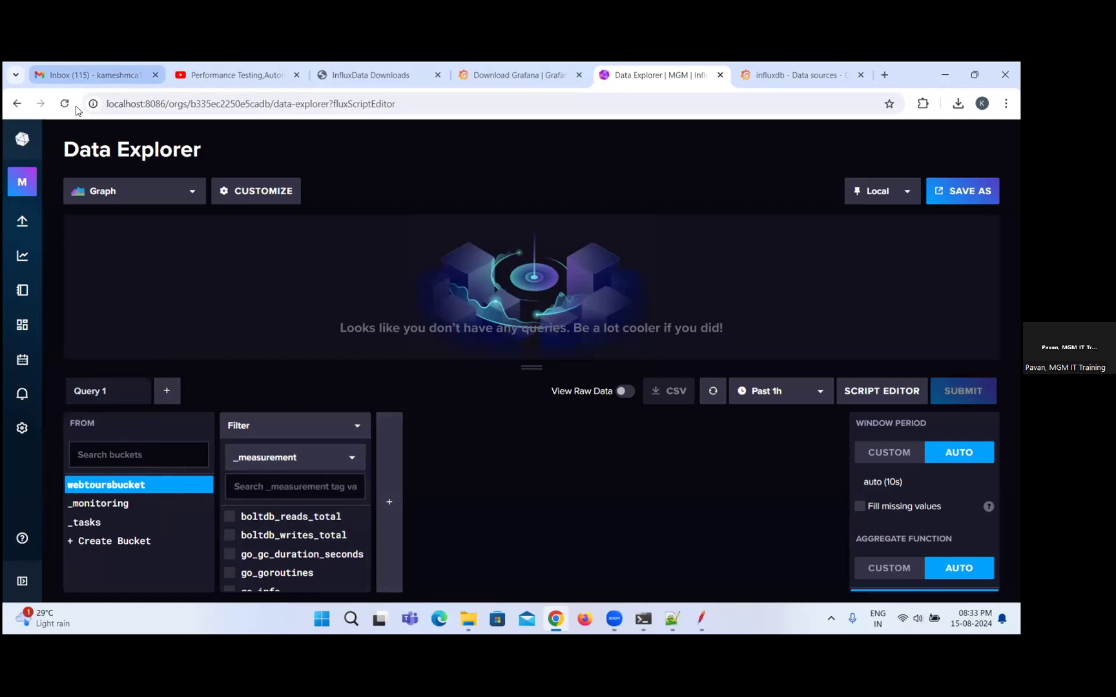
{"action": "left_click", "coordinate": [65, 104]}
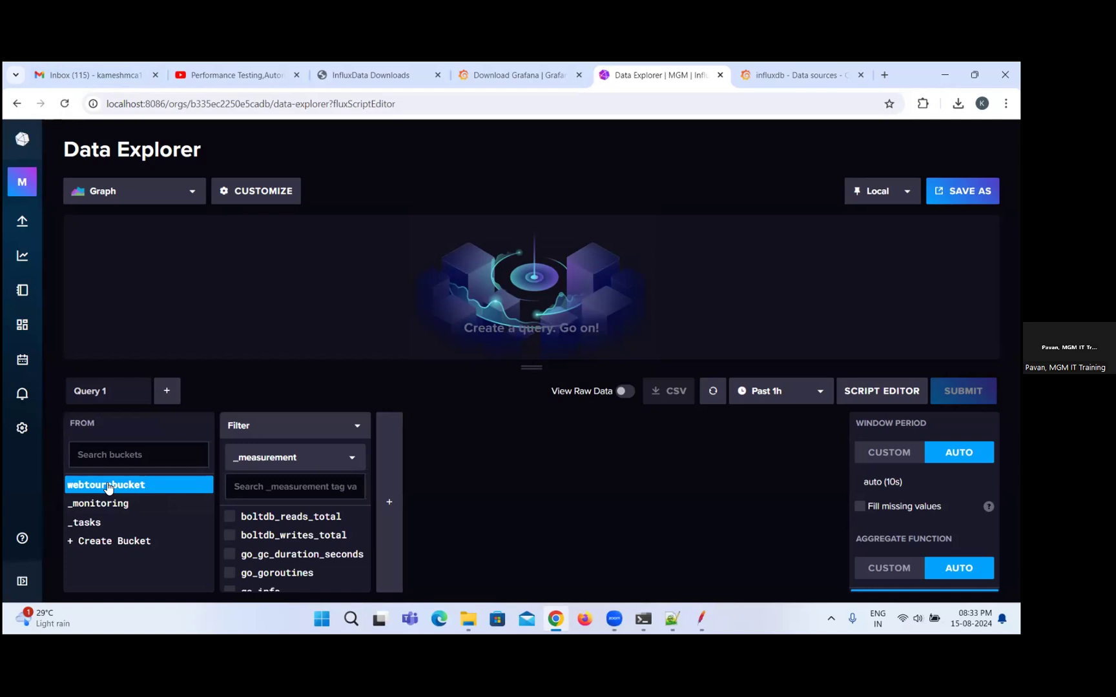
Filter the Data Explorer bucket list by "we" and select webtoursbucket.
{"action": "left_click", "coordinate": [114, 456]}
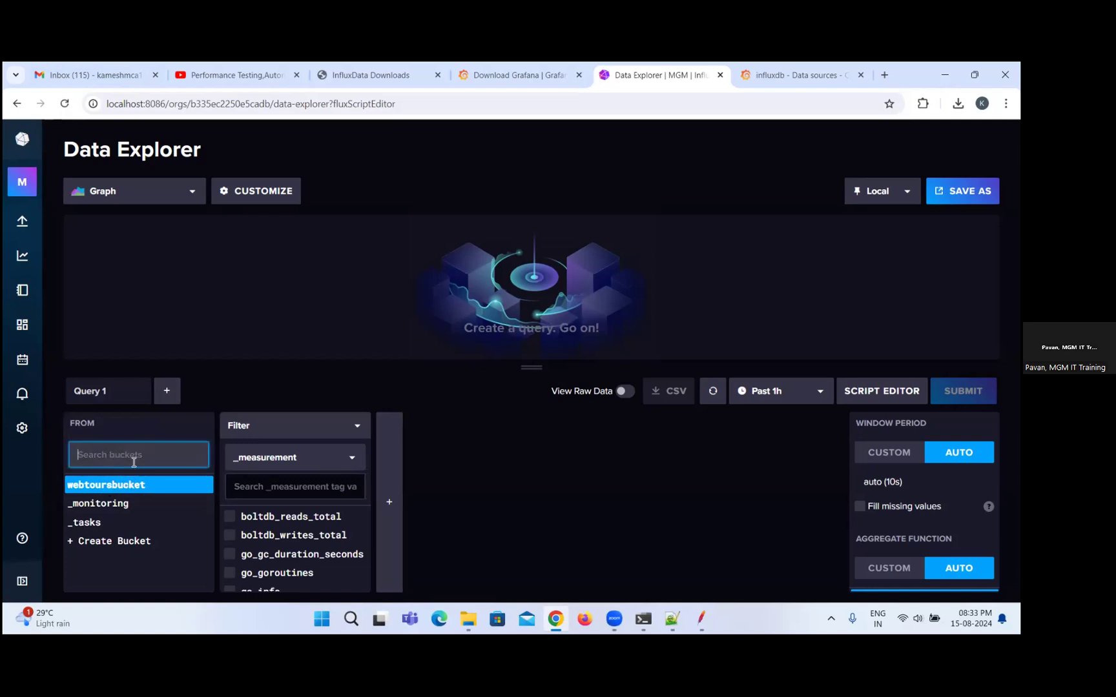
{"action": "type", "text": "we"}
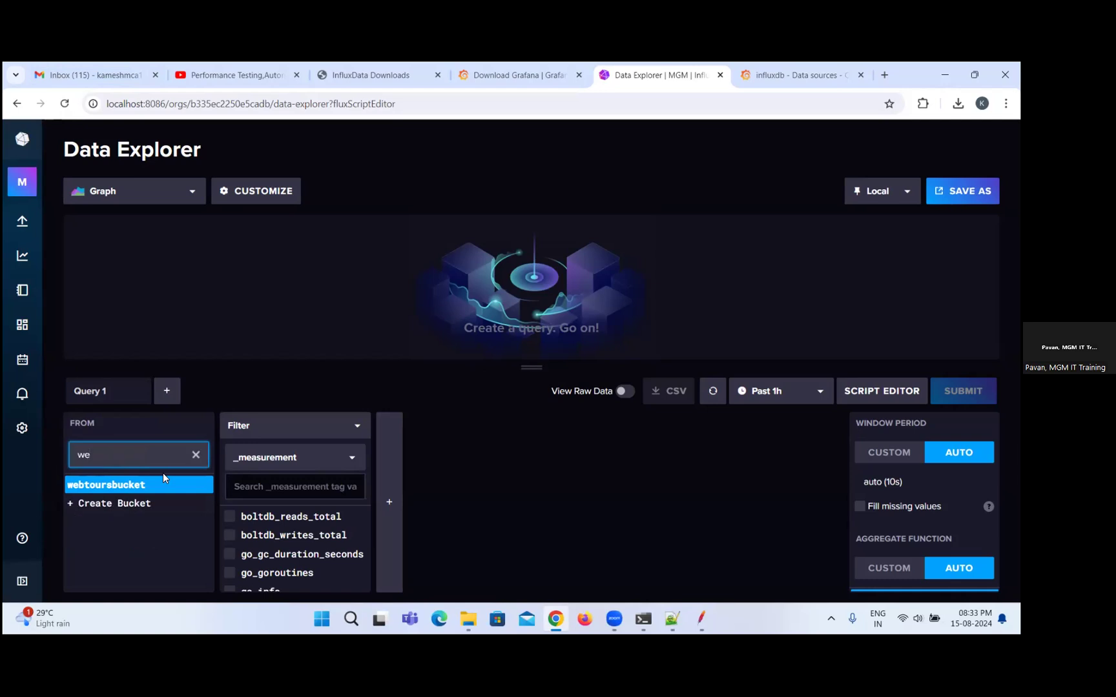
{"action": "left_click", "coordinate": [167, 486]}
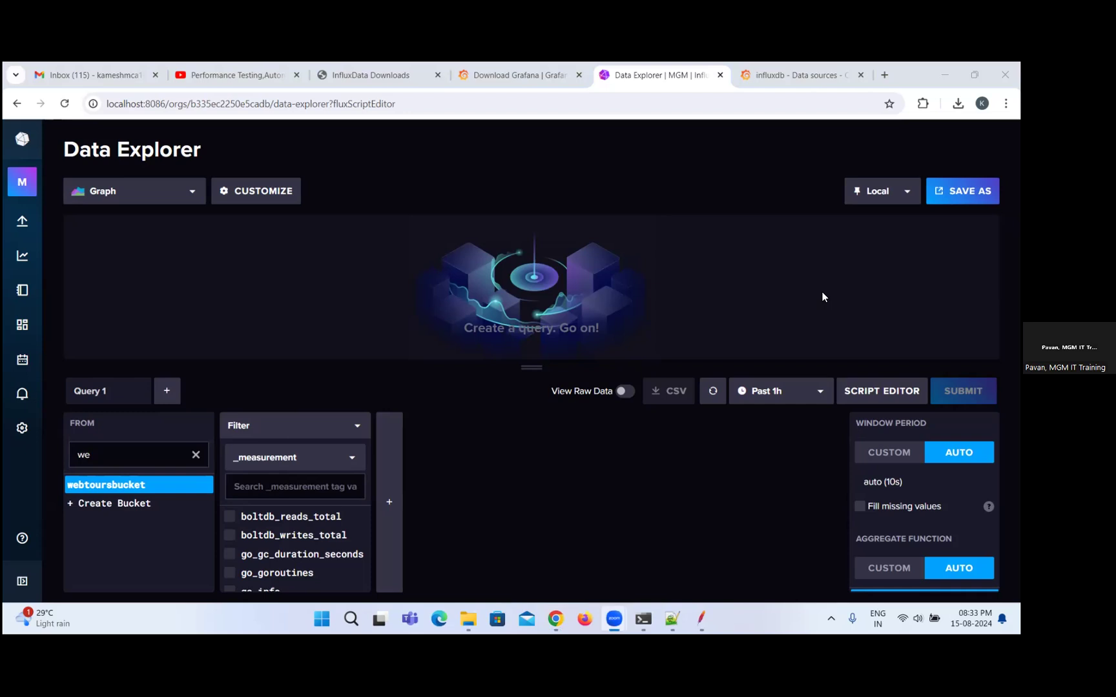
Look through the available filter keys for webtoursbucket, keeping _measurement as the selected key.
{"action": "left_click", "coordinate": [306, 460]}
{"action": "left_click", "coordinate": [307, 463]}
{"action": "left_click", "coordinate": [355, 459]}
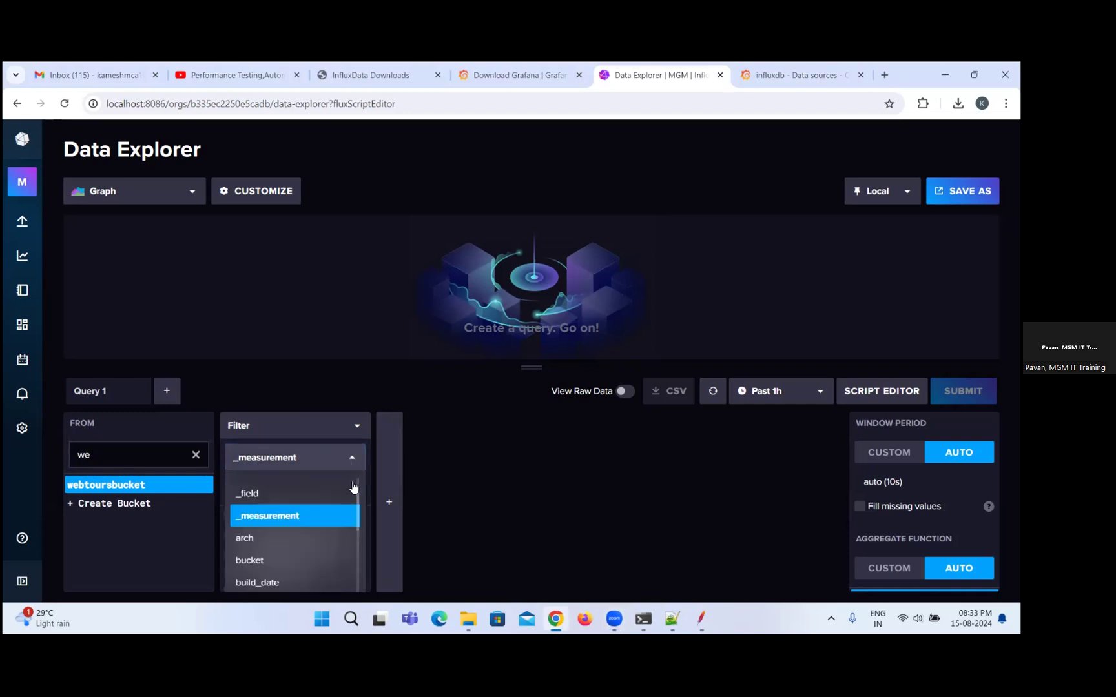
{"action": "scroll", "coordinate": [293, 535], "scroll_direction": "down", "scroll_amount": 2}
{"action": "scroll", "coordinate": [292, 534], "scroll_direction": "down", "scroll_amount": 2}
{"action": "scroll", "coordinate": [258, 526], "scroll_direction": "up", "scroll_amount": 6}
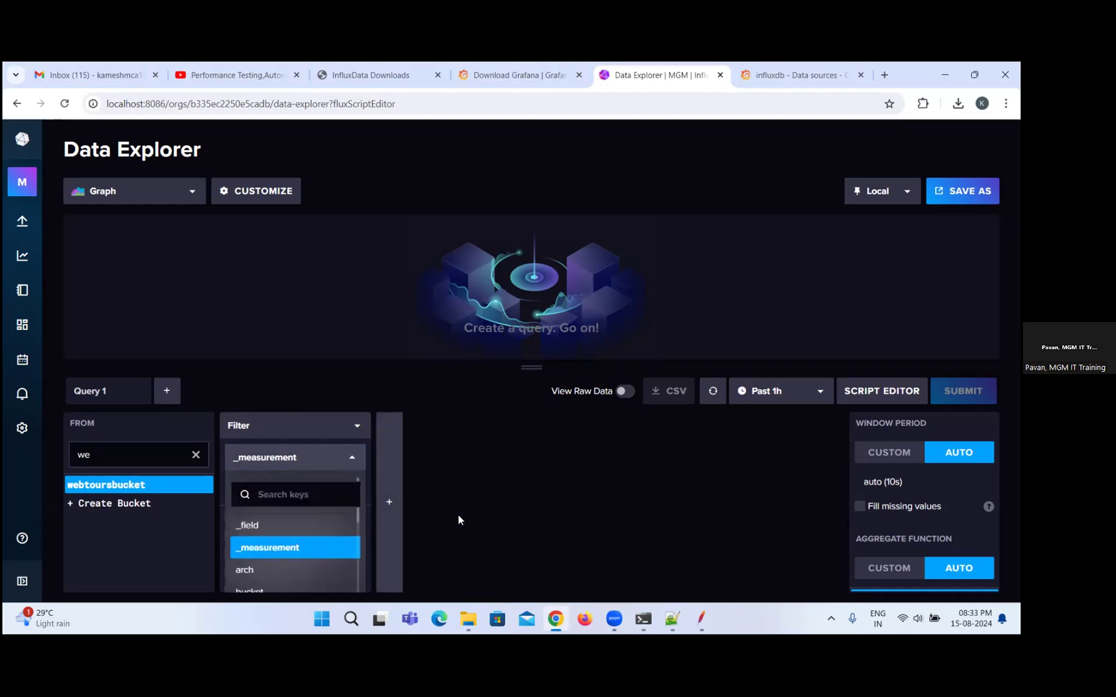
{"action": "left_click", "coordinate": [510, 490]}
Return to JMeter, show the log viewer and read the InfluxDB metrics-sender entries through to their response details.
{"action": "mouse_move", "coordinate": [704, 618]}
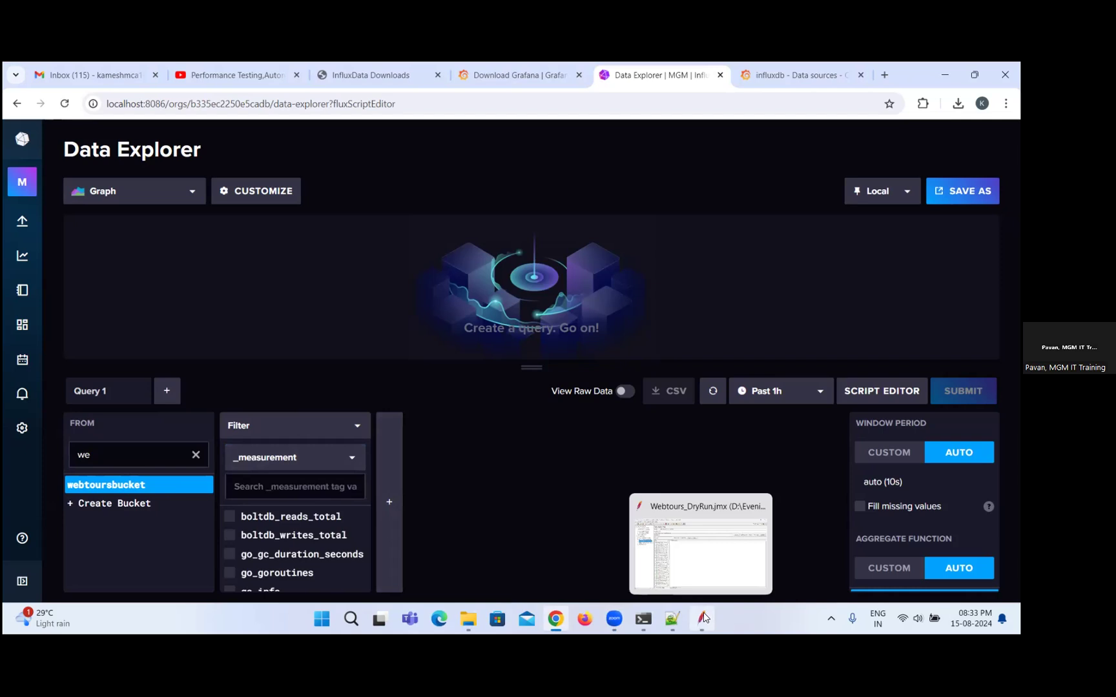
{"action": "left_click", "coordinate": [704, 549]}
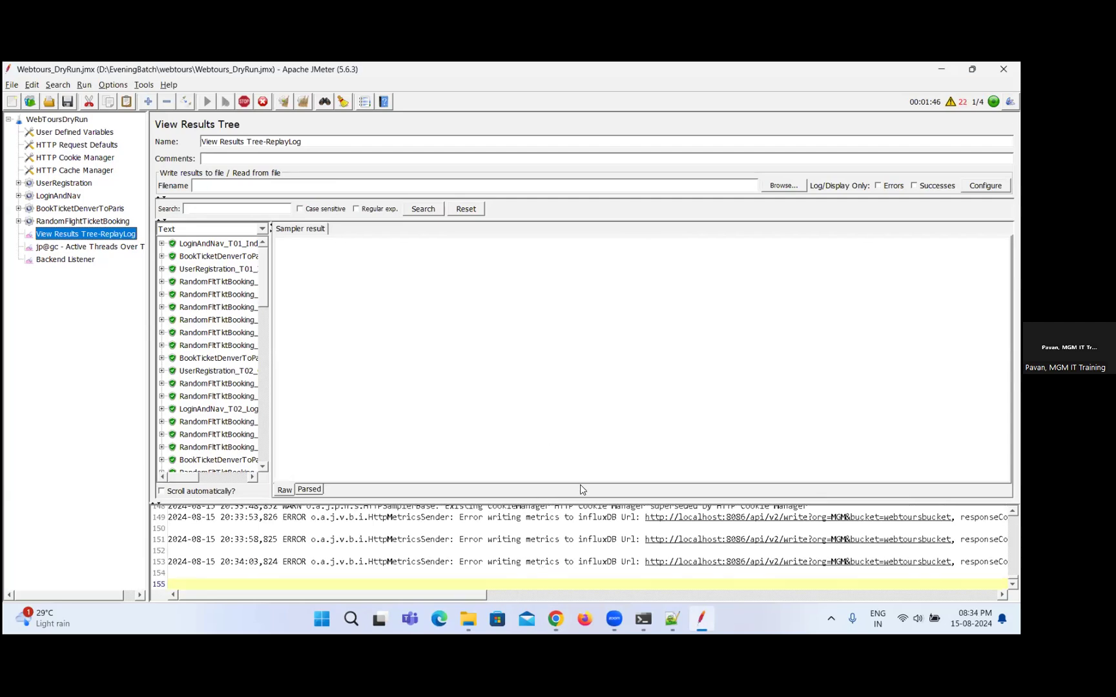
{"action": "left_click_drag", "start_coordinate": [497, 562], "coordinate": [698, 563]}
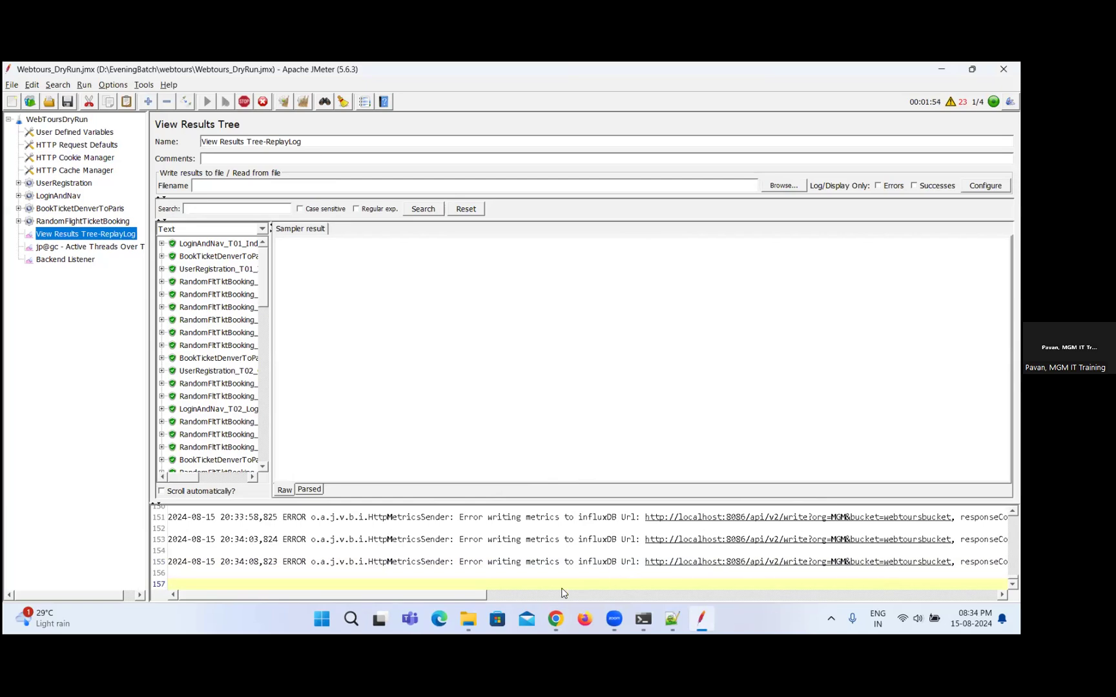
{"action": "left_click_drag", "start_coordinate": [424, 595], "coordinate": [603, 600]}
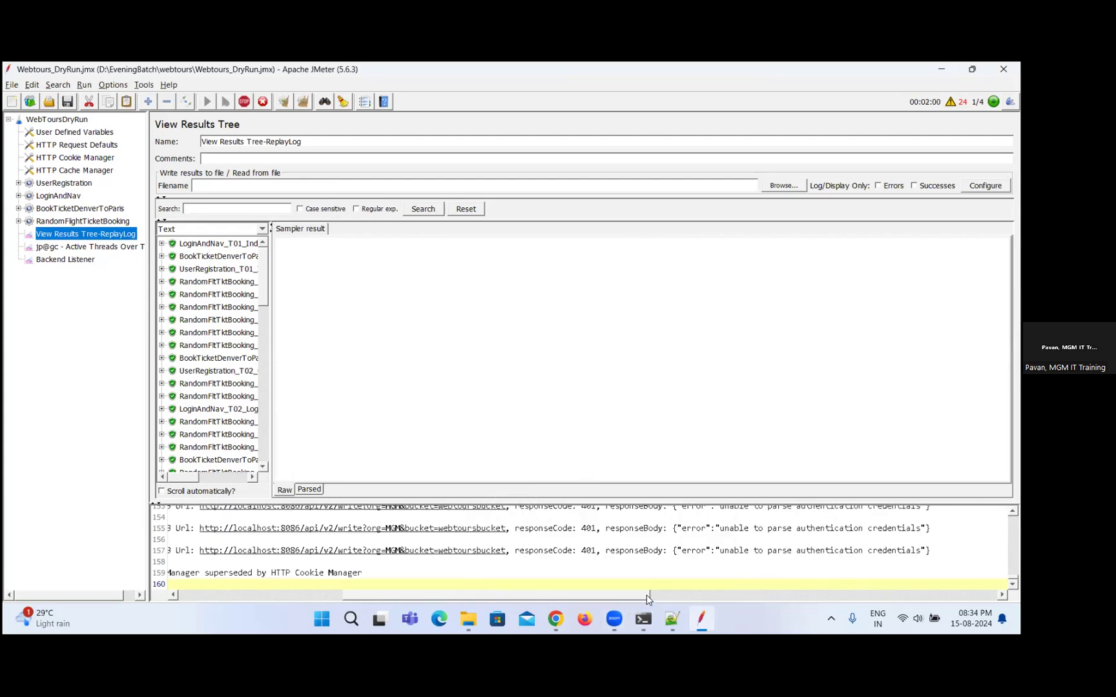
Open the Backend Listener and copy the entire influxdbToken parameter value.
{"action": "left_click", "coordinate": [65, 260]}
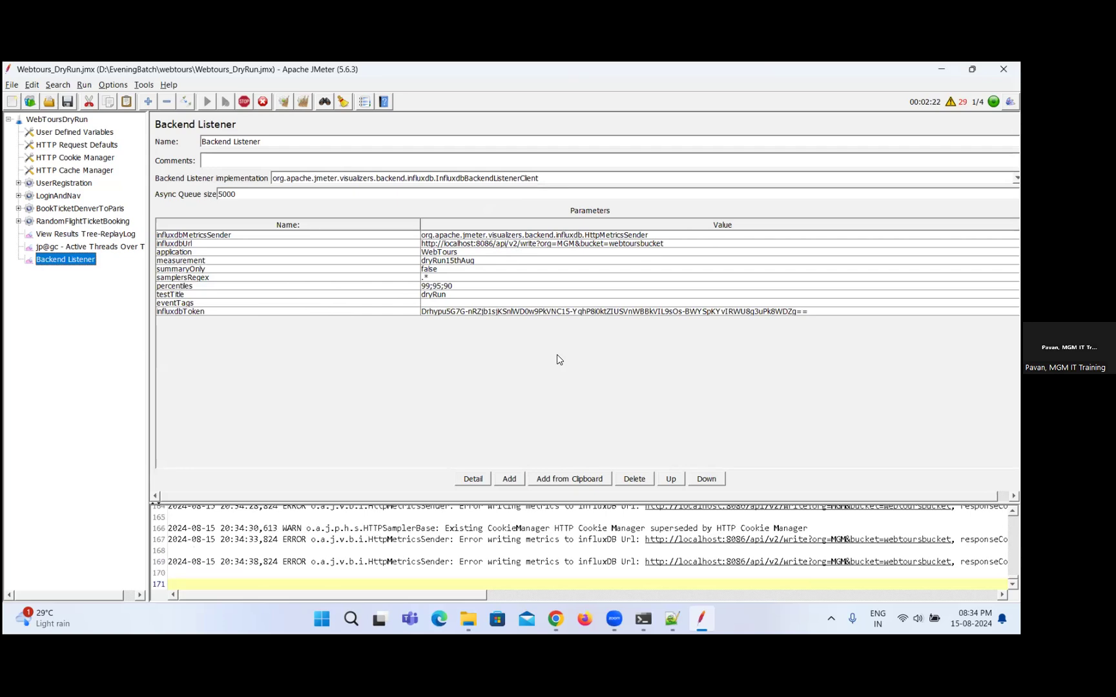
{"action": "left_click", "coordinate": [823, 306]}
{"action": "left_click", "coordinate": [823, 303]}
{"action": "left_click", "coordinate": [824, 311]}
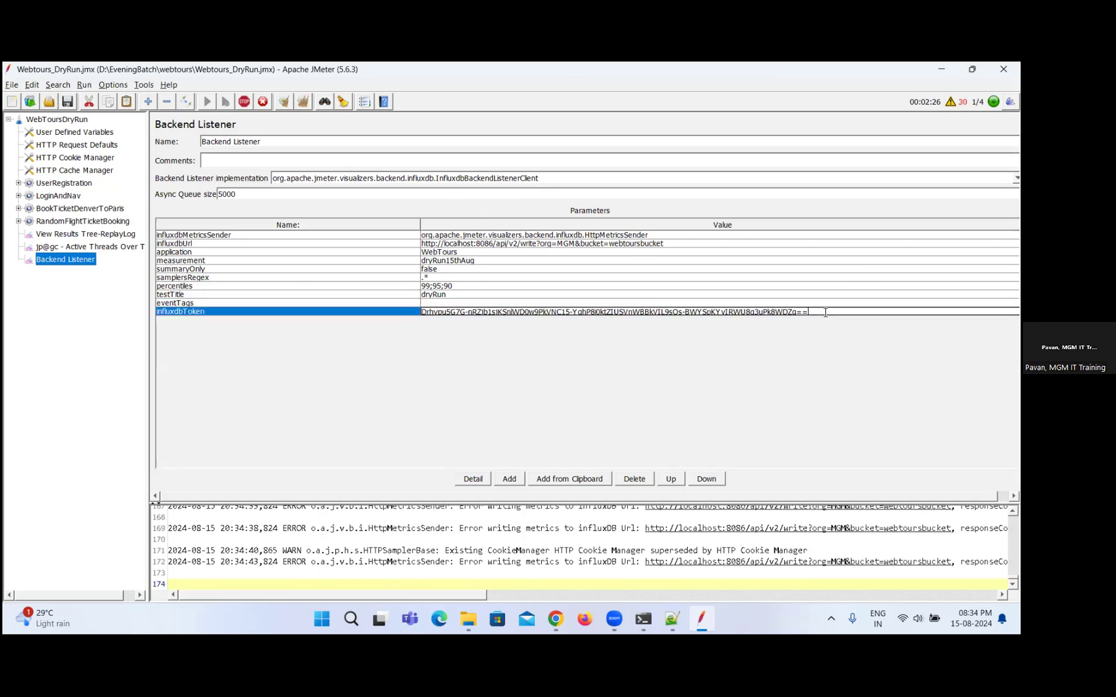
{"action": "left_click", "coordinate": [825, 312]}
{"action": "left_click", "coordinate": [825, 312]}
{"action": "triple_click", "coordinate": [825, 312]}
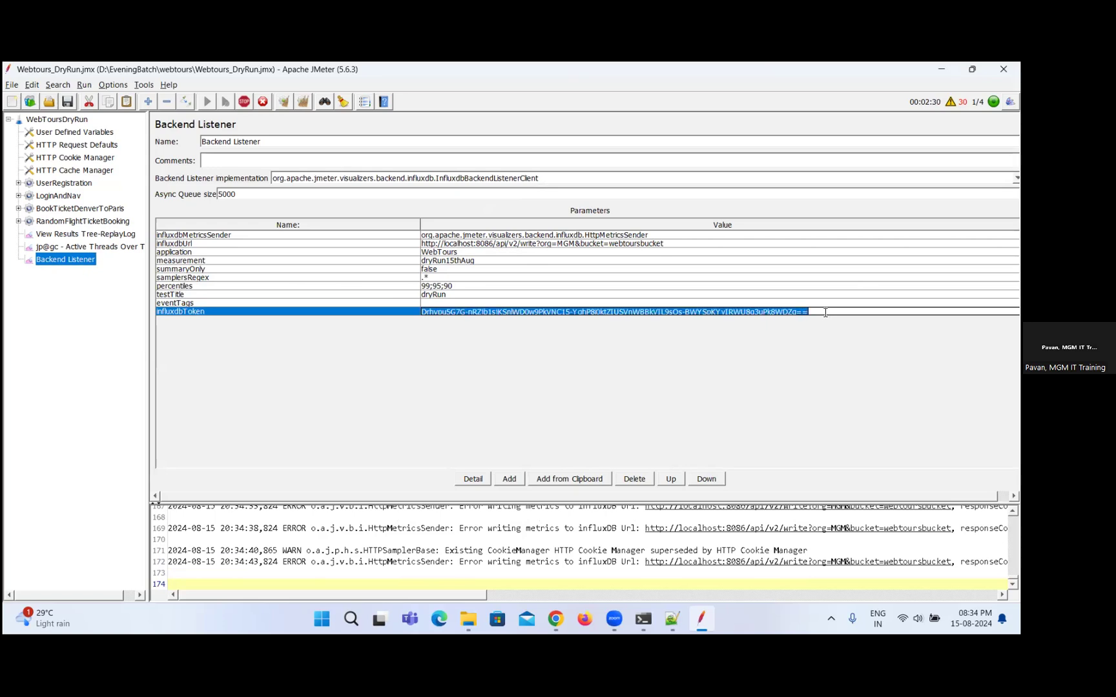
{"action": "left_click", "coordinate": [825, 313]}
{"action": "key", "text": "shift+Left"}
{"action": "key", "text": "shift+Left"}
{"action": "key", "text": "shift+Left"}
{"action": "key", "text": "shift+Left"}
{"action": "key", "text": "shift+Left"}
{"action": "key", "text": "shift+Left"}
{"action": "key", "text": "shift+Left"}
{"action": "key", "text": "shift+Left"}
{"action": "key", "text": "shift+Left"}
{"action": "key", "text": "shift+Left"}
{"action": "key", "text": "shift+Left"}
{"action": "key", "text": "shift+Left"}
{"action": "key", "text": "shift+Left"}
{"action": "key", "text": "shift+Left"}
{"action": "key", "text": "shift+Left"}
{"action": "key", "text": "shift+Left"}
{"action": "key", "text": "shift+Left"}
{"action": "key", "text": "shift+Left"}
{"action": "key", "text": "shift+Left"}
{"action": "key", "text": "shift+Left"}
{"action": "key", "text": "shift+Left"}
{"action": "key", "text": "shift+Left"}
{"action": "key", "text": "shift+Left"}
{"action": "key", "text": "shift+Left"}
{"action": "key", "text": "shift+Left"}
{"action": "key", "text": "shift+Left"}
{"action": "key", "text": "shift+Left"}
{"action": "key", "text": "shift+Left"}
{"action": "key", "text": "shift+Left"}
{"action": "key", "text": "shift+Left"}
{"action": "key", "text": "shift+Left"}
{"action": "key", "text": "shift+Left"}
{"action": "key", "text": "shift+Left"}
{"action": "key", "text": "shift+Left"}
{"action": "key", "text": "shift+Left"}
{"action": "key", "text": "shift+Left"}
{"action": "key", "text": "shift+Left"}
{"action": "key", "text": "shift+Left"}
{"action": "key", "text": "shift+Left"}
{"action": "key", "text": "shift+Left"}
{"action": "key", "text": "shift+Left"}
{"action": "key", "text": "shift+Left"}
{"action": "key", "text": "shift+Left"}
{"action": "key", "text": "shift+Left"}
{"action": "key", "text": "shift+Left"}
{"action": "key", "text": "shift+Left"}
{"action": "key", "text": "shift+Left"}
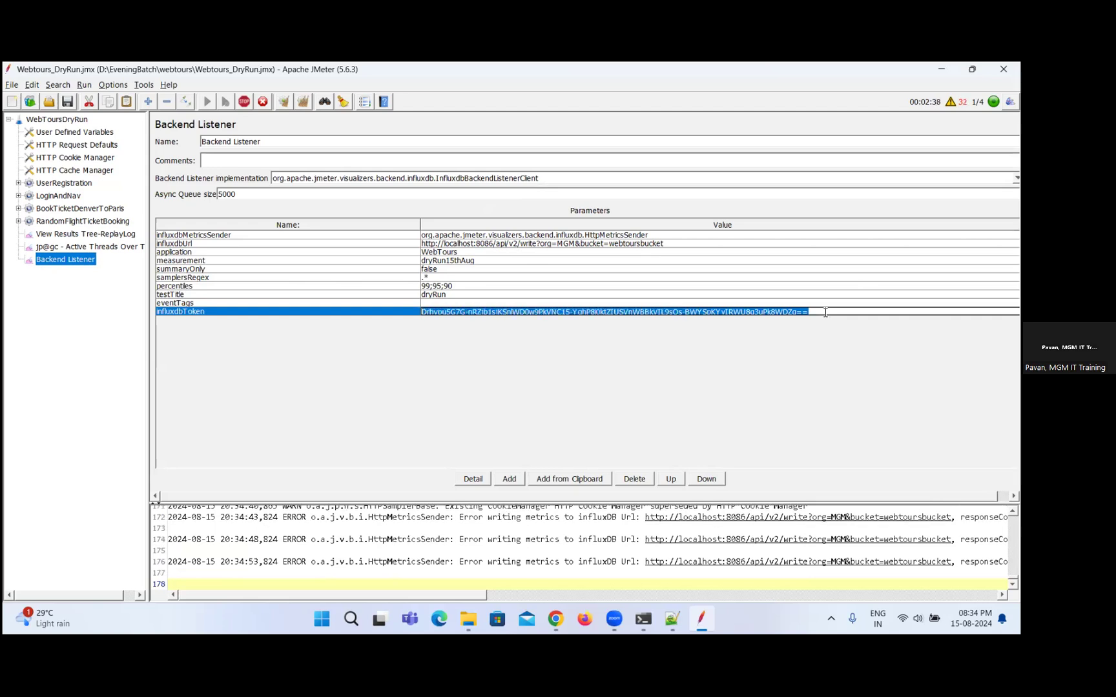
Switch to Notepad++ and paste the copied API token two lines below the saved InfluxDB token for comparison.
{"action": "key", "text": "alt+Tab"}
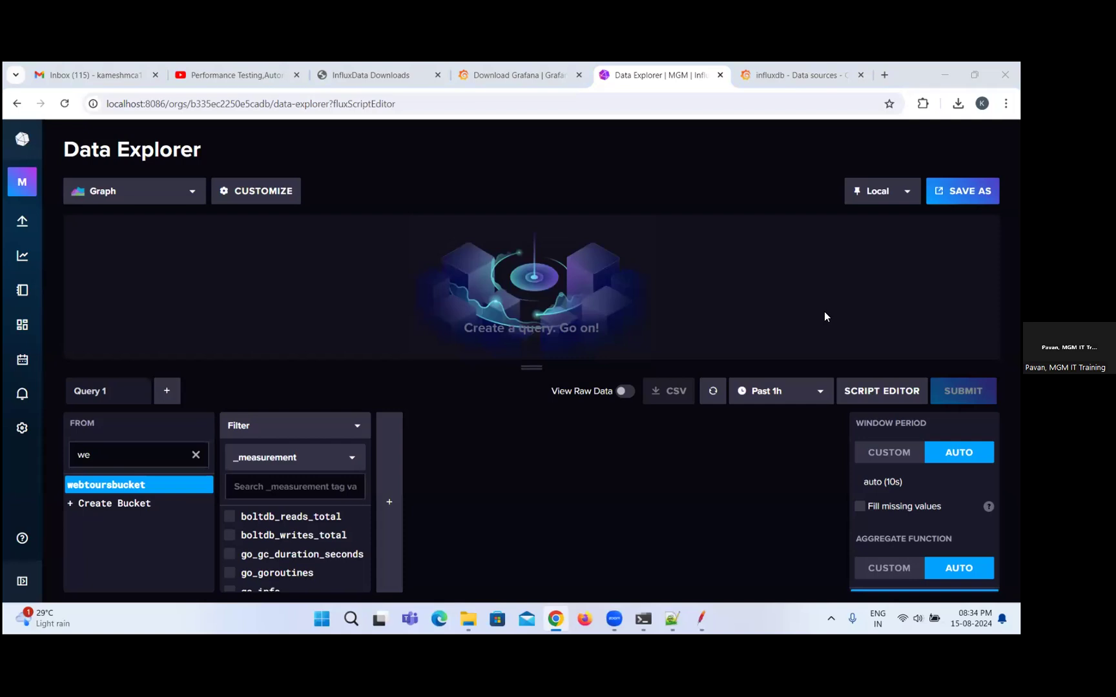
{"action": "key", "text": "alt+Tab"}
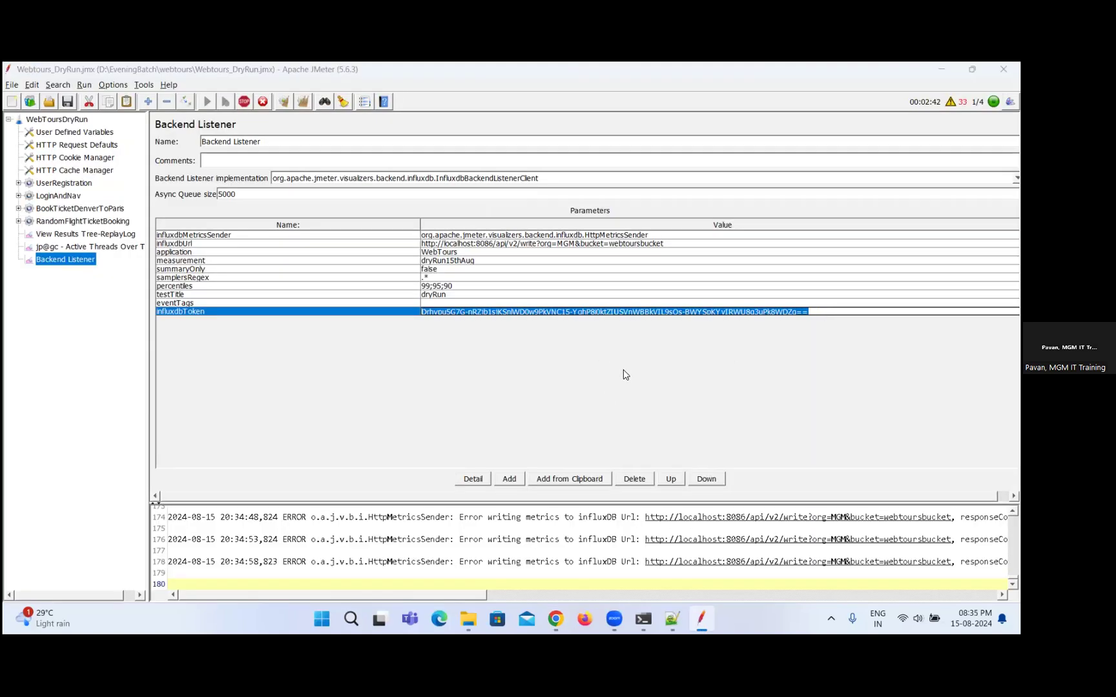
{"action": "key", "text": "alt+Tab"}
{"action": "key", "text": "alt+Tab"}
{"action": "key", "text": "alt+Tab"}
{"action": "key", "text": "alt+Tab"}
{"action": "key", "text": "alt+Tab"}
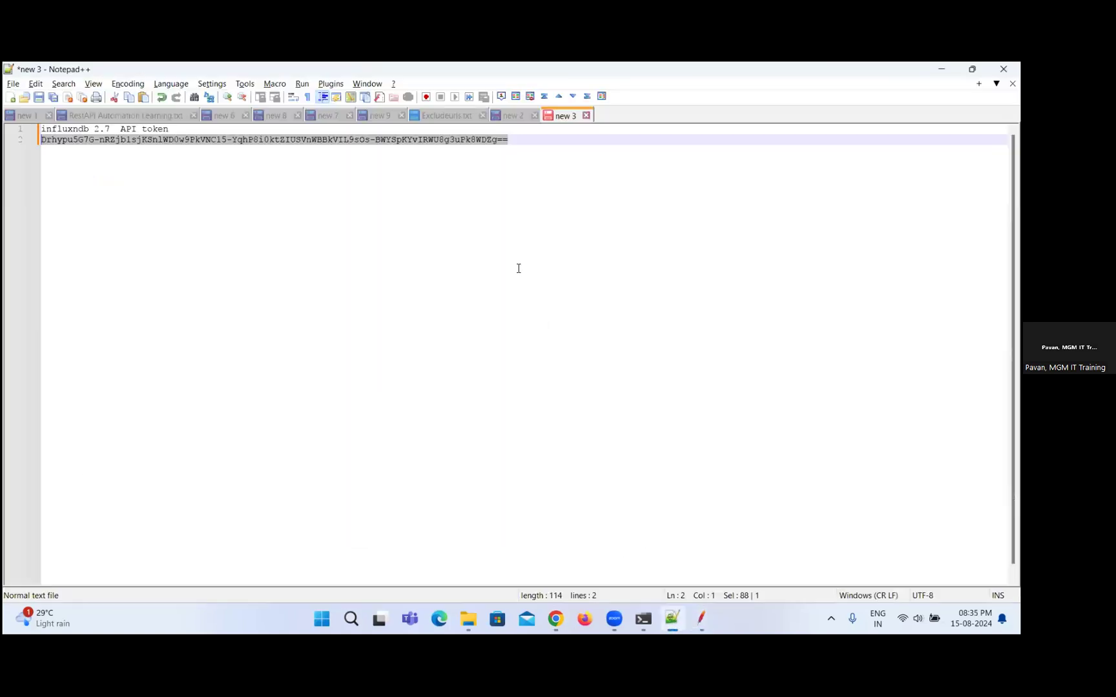
{"action": "left_click", "coordinate": [514, 199]}
{"action": "key", "text": "Return"}
{"action": "key", "text": "Return"}
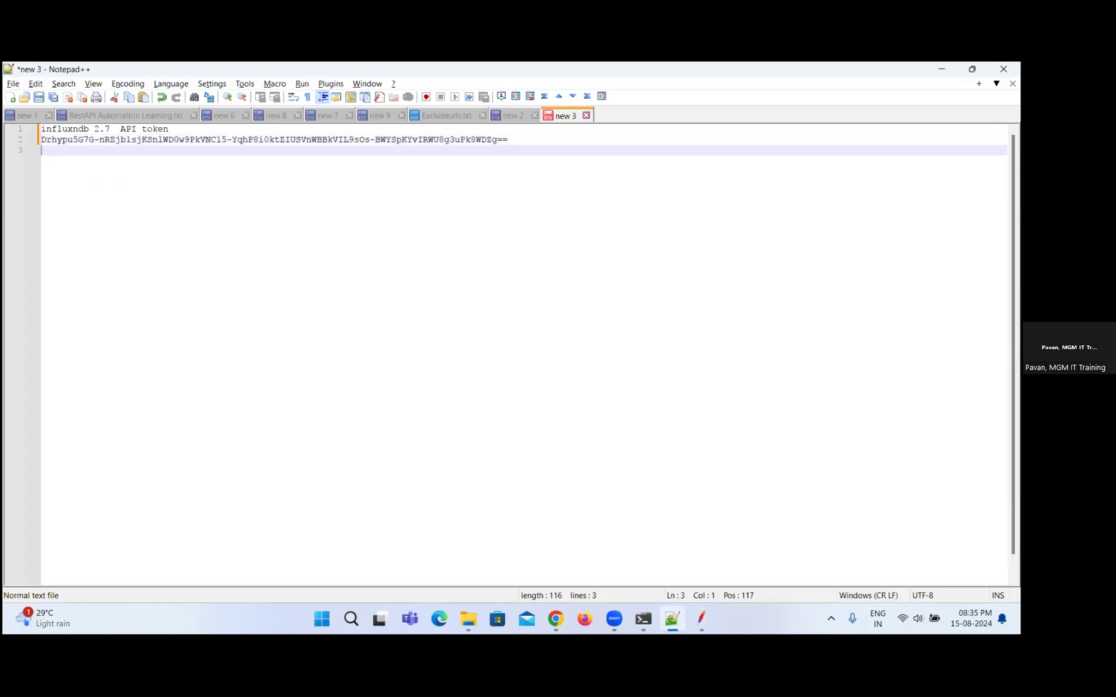
{"action": "key", "text": "ctrl+v"}
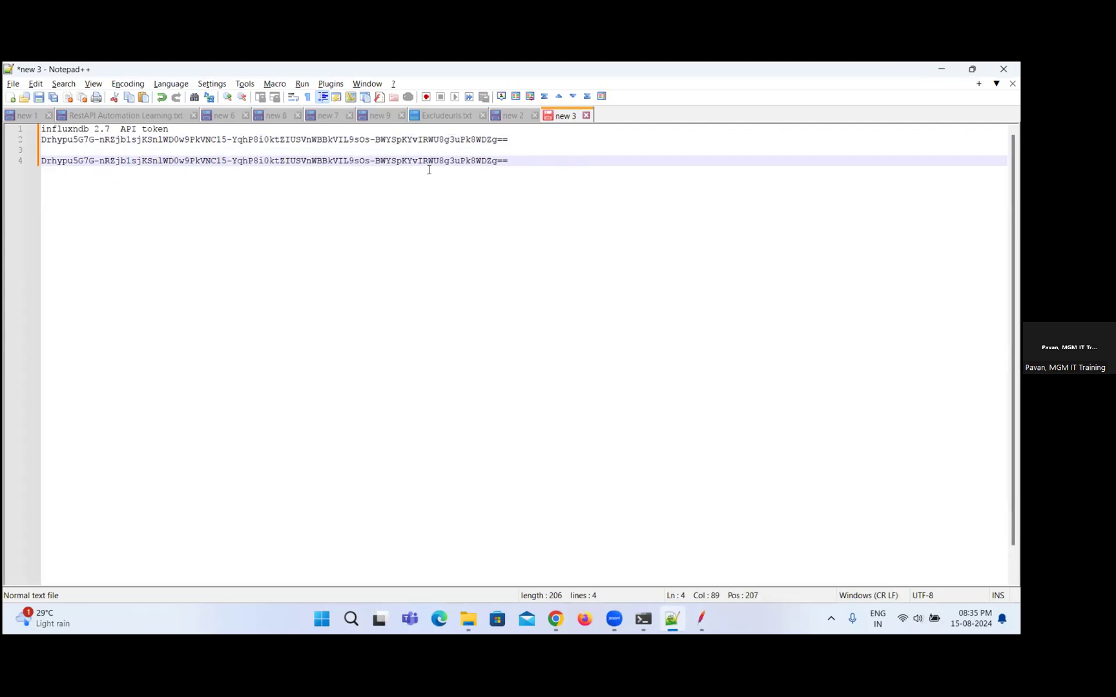
Return to JMeter, stop the running test and clear all results and log entries.
{"action": "key", "text": "alt+Tab"}
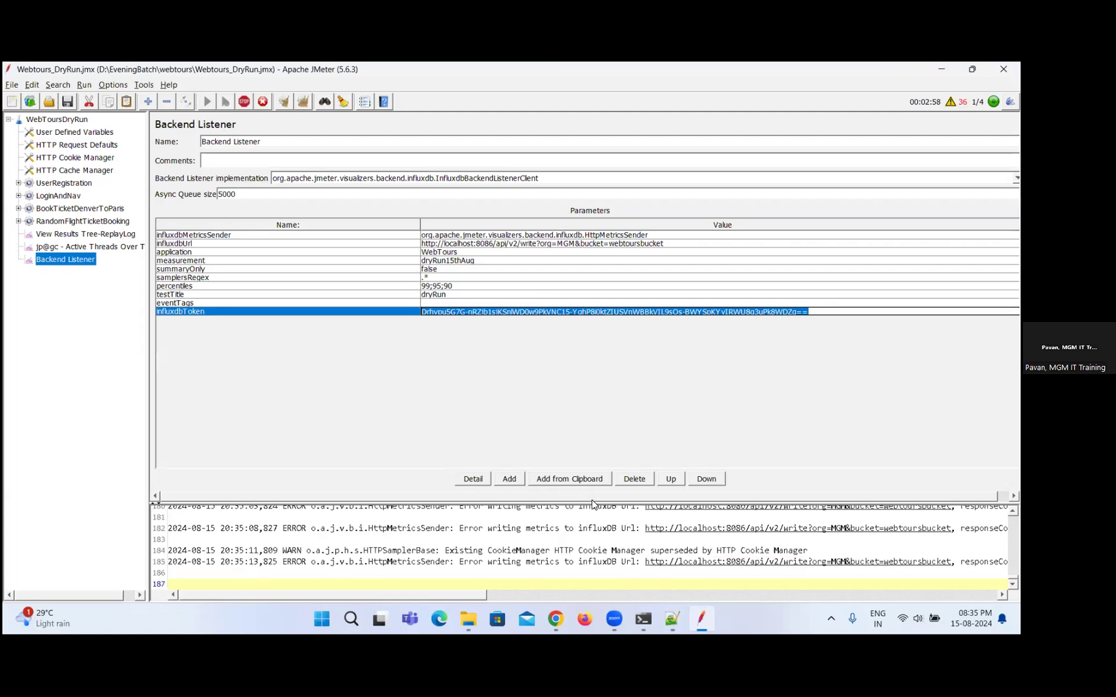
{"action": "left_click", "coordinate": [245, 102]}
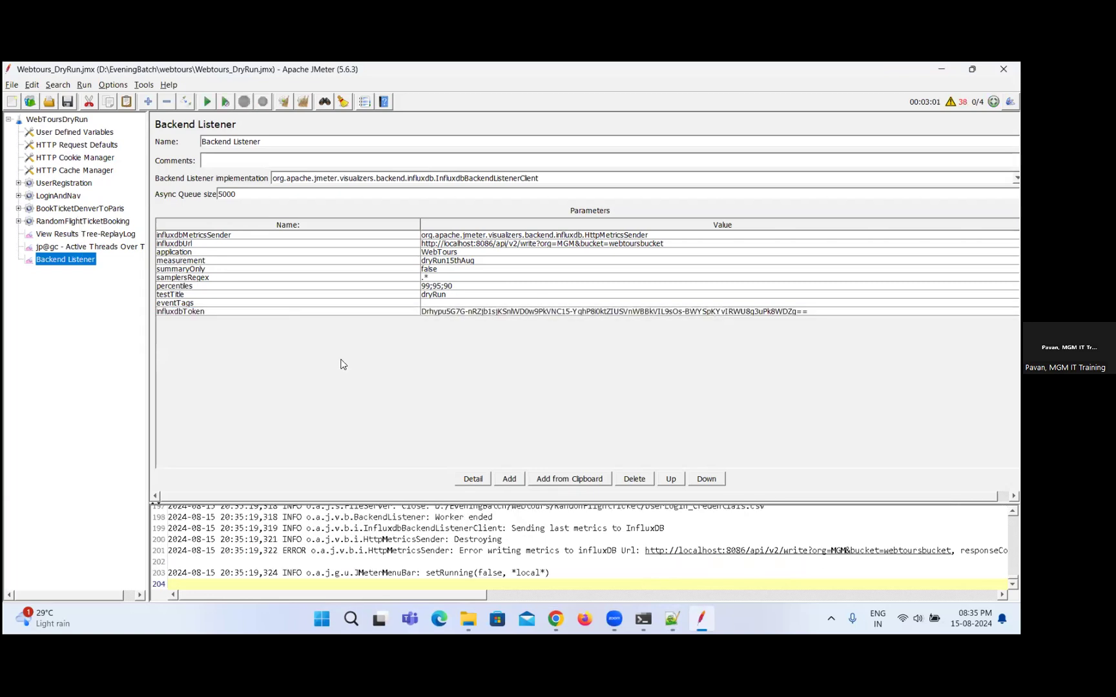
{"action": "left_click", "coordinate": [301, 103]}
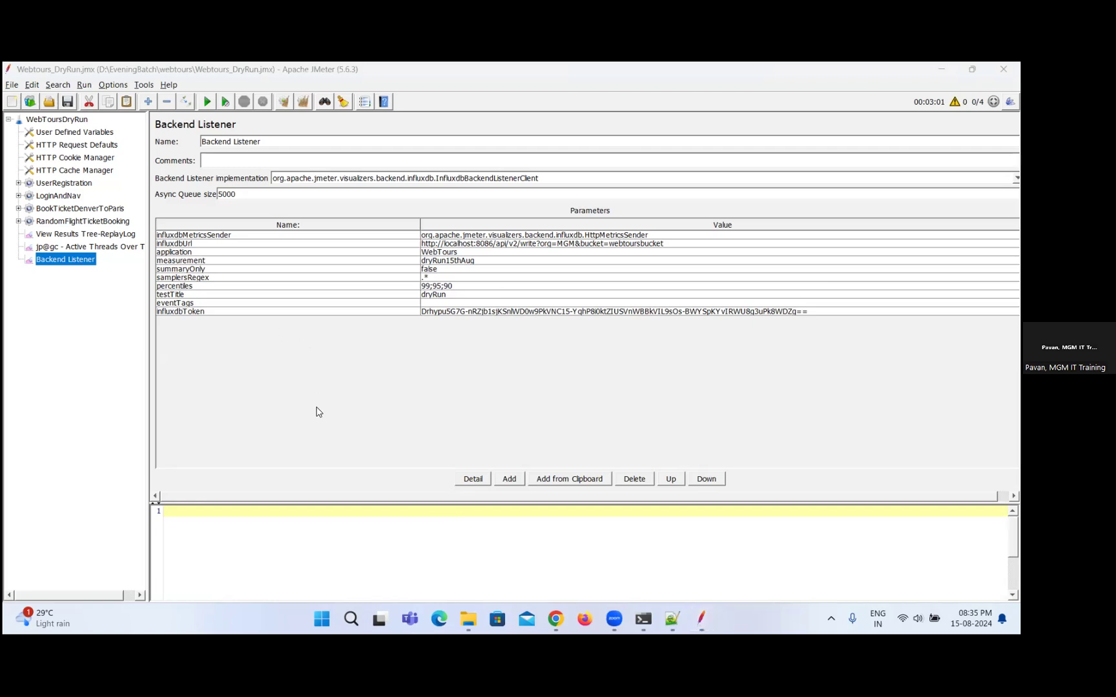
Open a new Command Prompt and run the hostname command.
{"action": "key", "text": "super+r"}
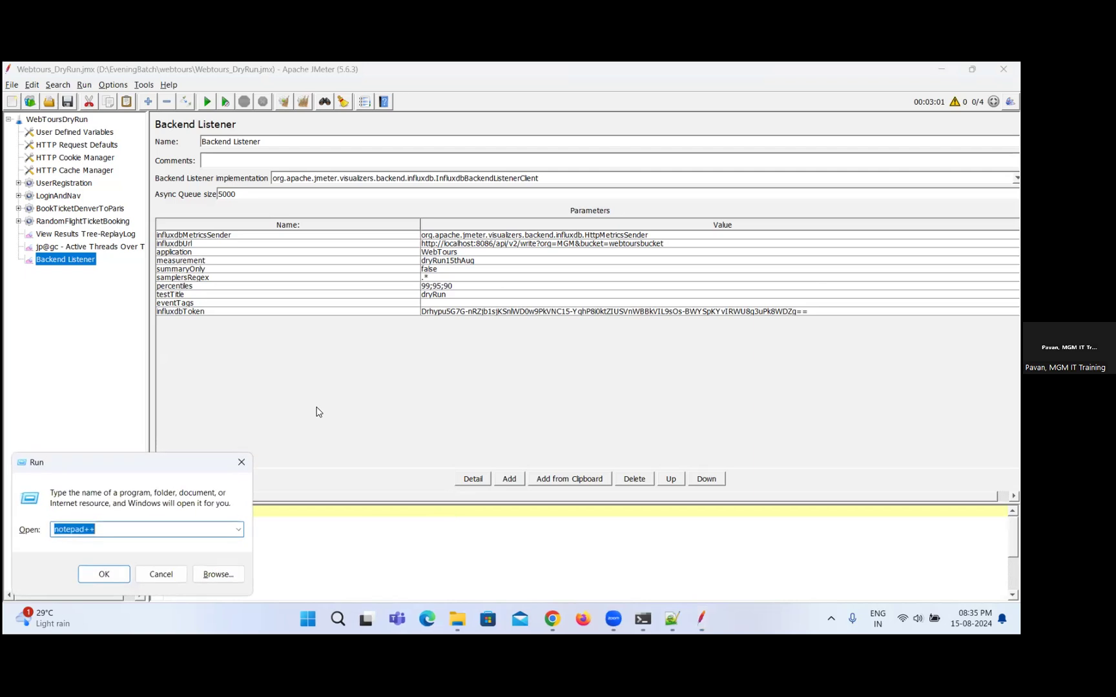
{"action": "type", "text": "cmd"}
{"action": "key", "text": "Return"}
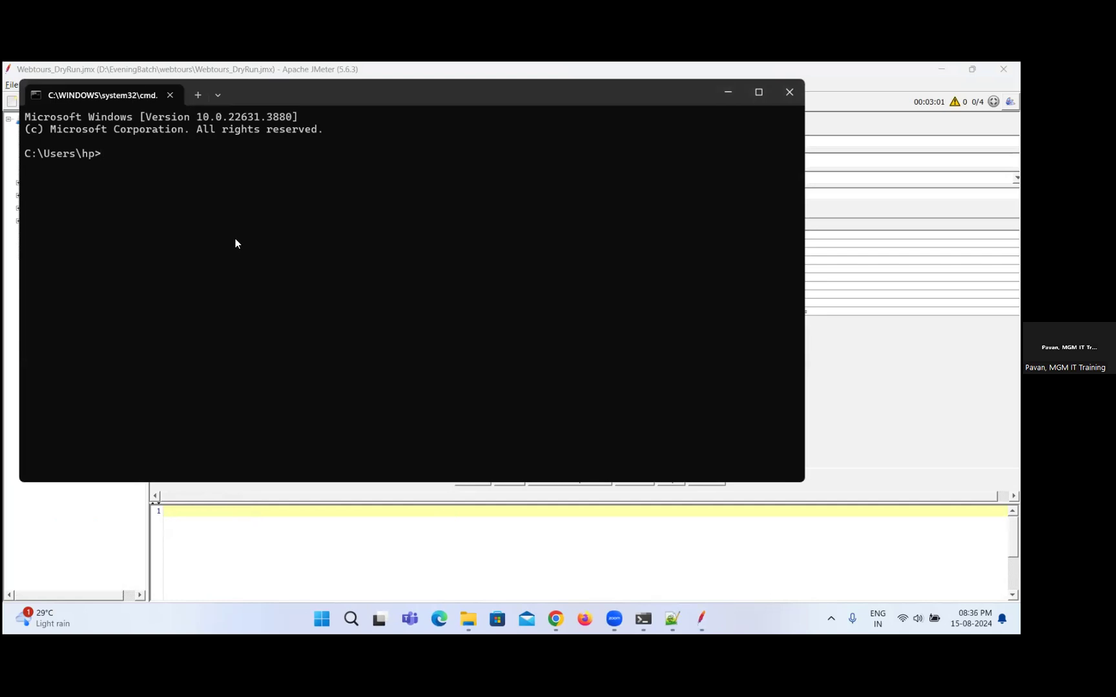
{"action": "type", "text": "hostname"}
{"action": "key", "text": "Return"}
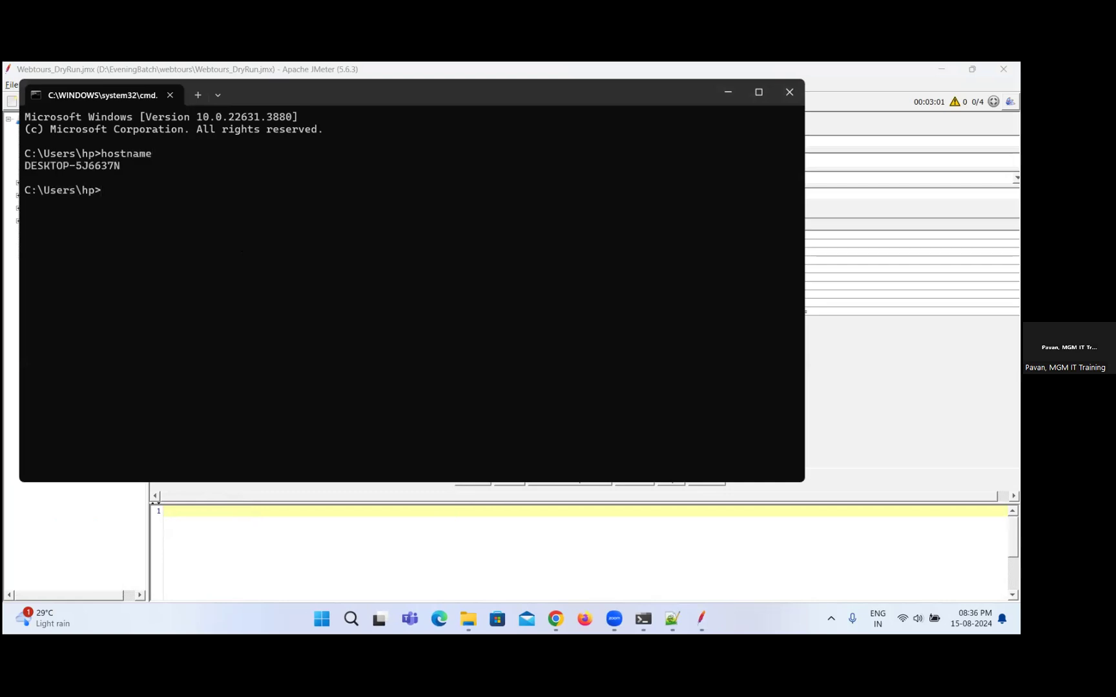
Select and copy the computer name returned by the hostname command.
{"action": "left_click_drag", "start_coordinate": [130, 167], "coordinate": [25, 168]}
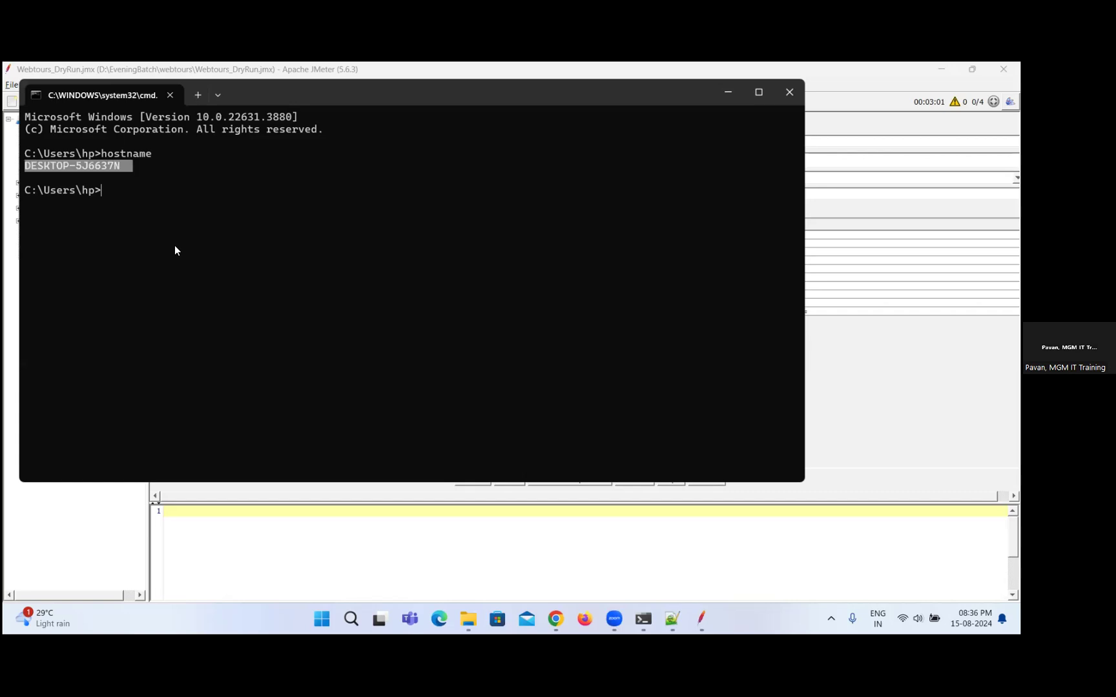
{"action": "left_click", "coordinate": [127, 165]}
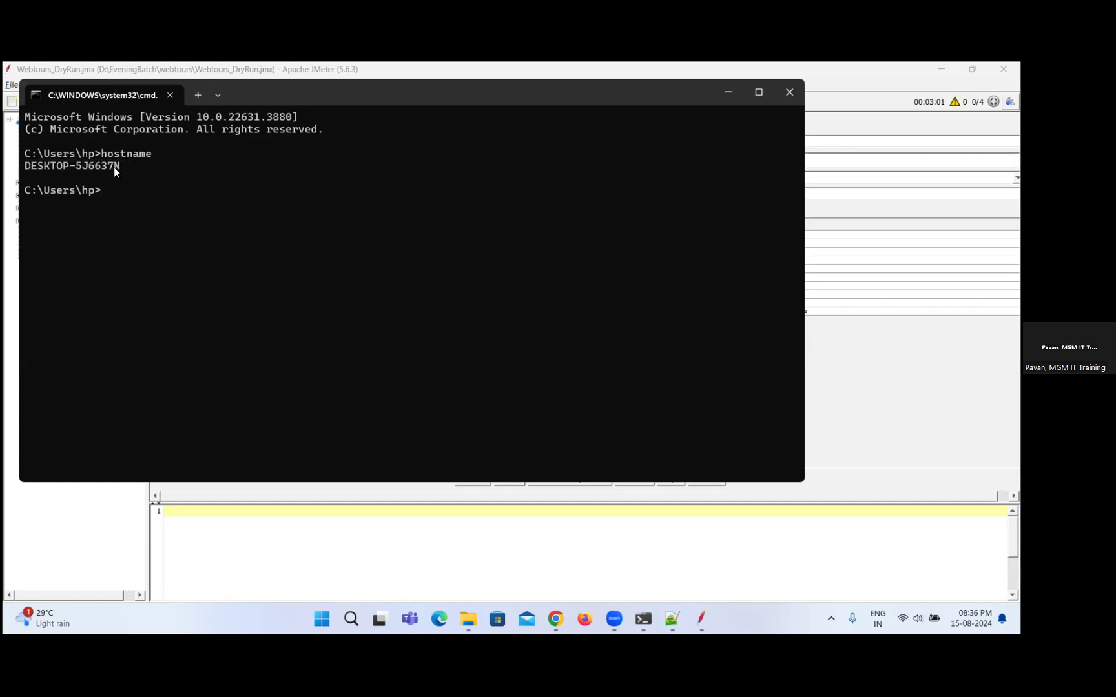
{"action": "left_click_drag", "start_coordinate": [42, 168], "coordinate": [24, 168]}
{"action": "left_click", "coordinate": [230, 363]}
Switch back to JMeter, replace localhost with DESKTOP-5J6637N in the Backend Listener's influxdbUrl, and save the test plan.
{"action": "key", "text": "alt+Tab"}
{"action": "key", "text": "alt+Tab"}
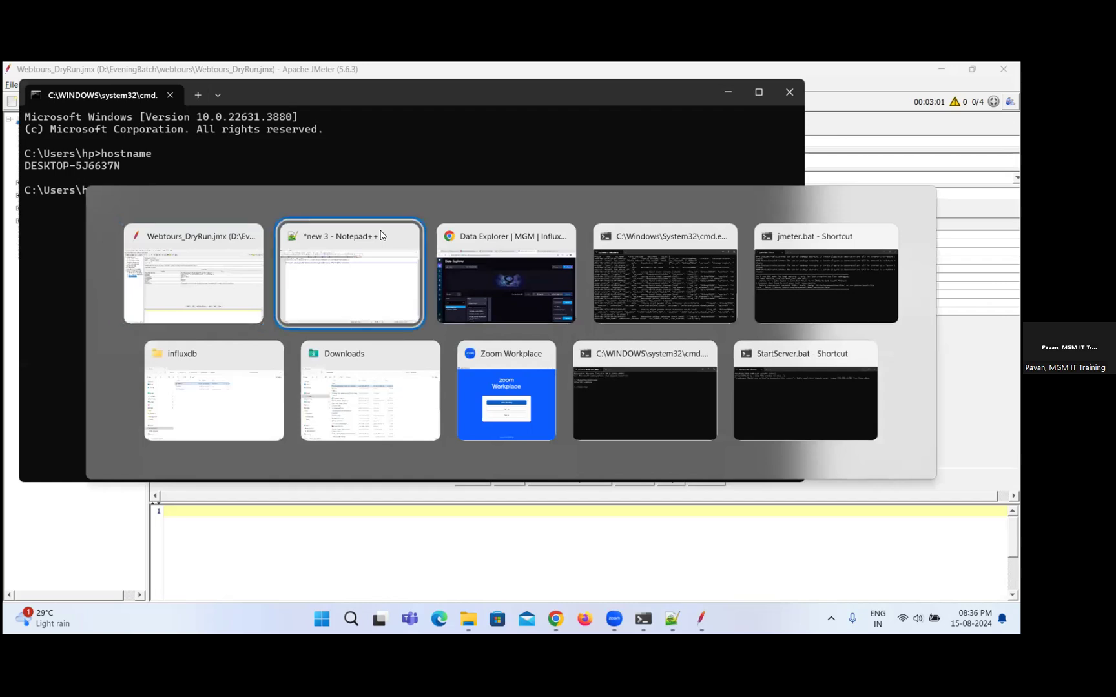
{"action": "left_click", "coordinate": [192, 261]}
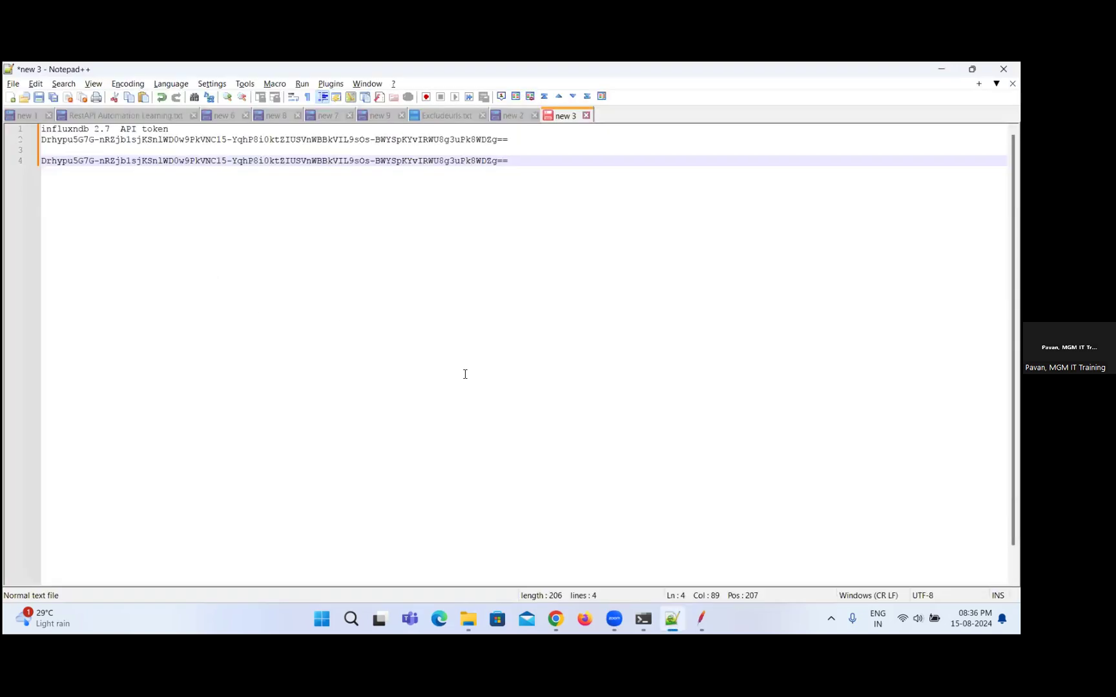
{"action": "key", "text": "alt+Tab"}
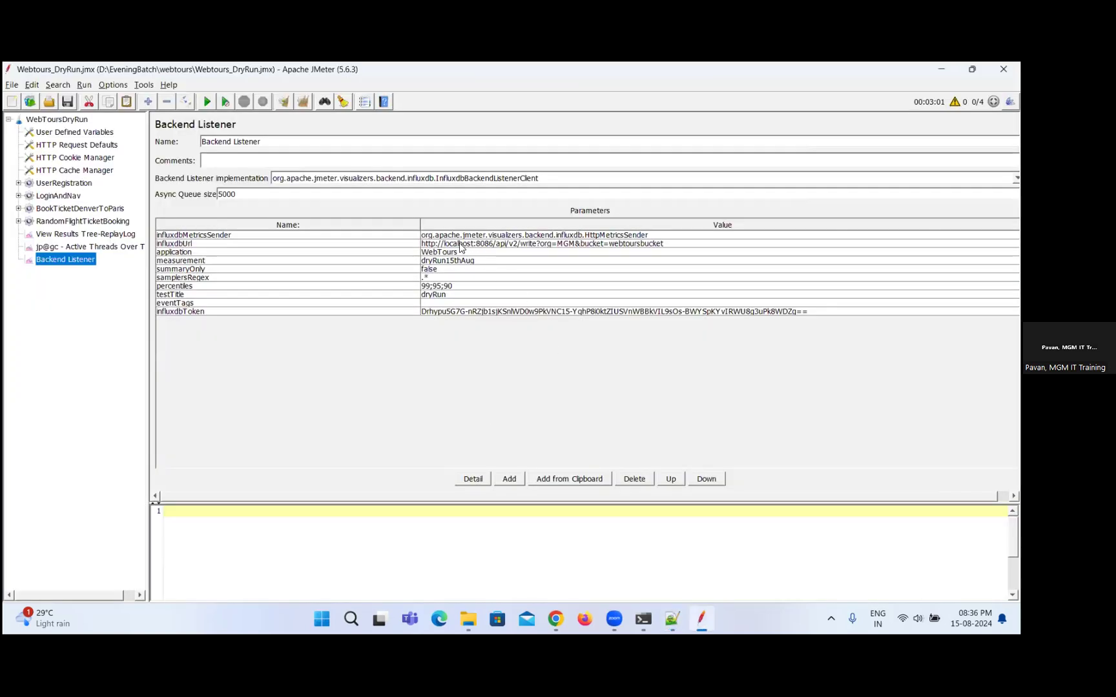
{"action": "double_click", "coordinate": [460, 245]}
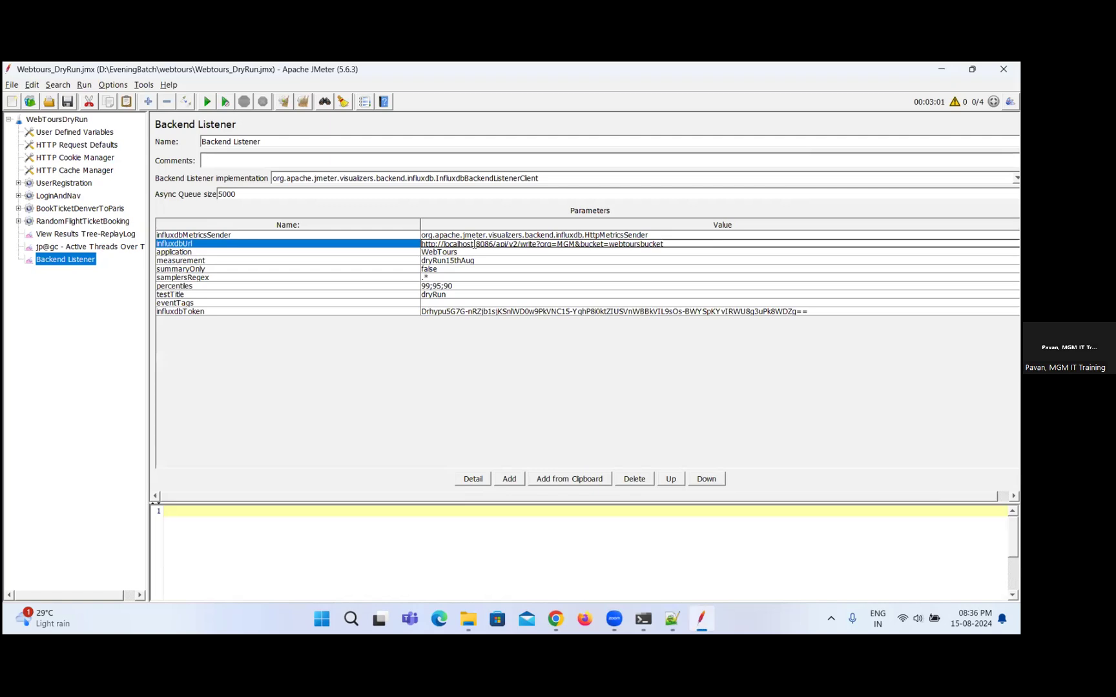
{"action": "key", "text": "shift+End"}
{"action": "left_click_drag", "start_coordinate": [435, 250], "coordinate": [442, 243]}
{"action": "type", "text": "DESKTOP-5J6637N"}
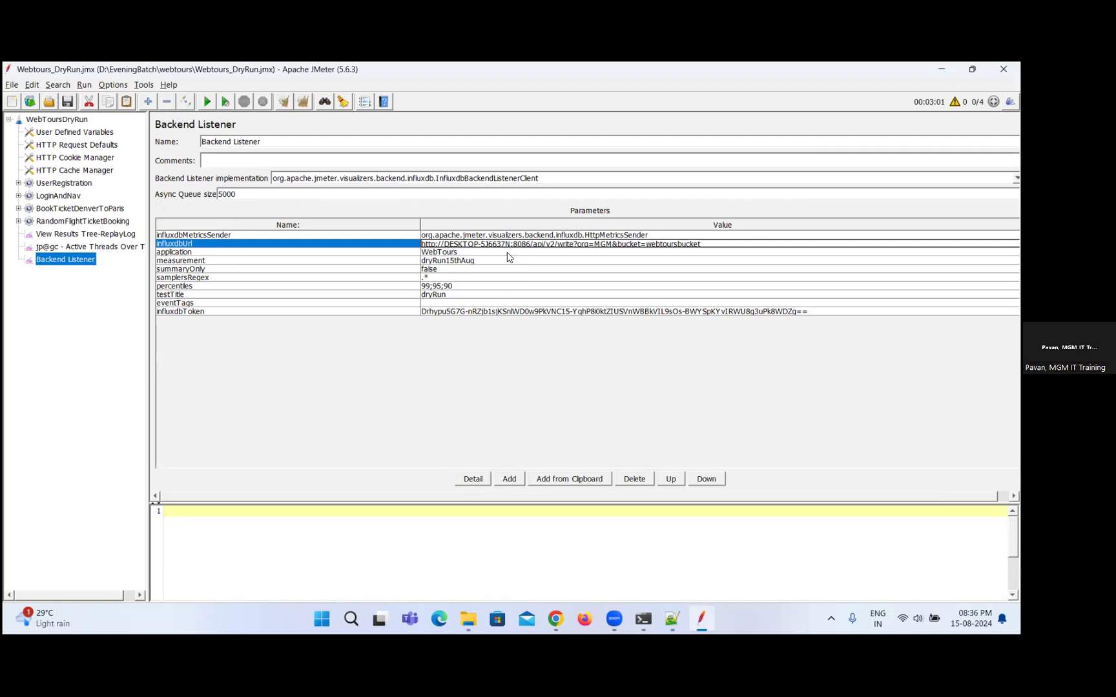
{"action": "key", "text": "ctrl+s"}
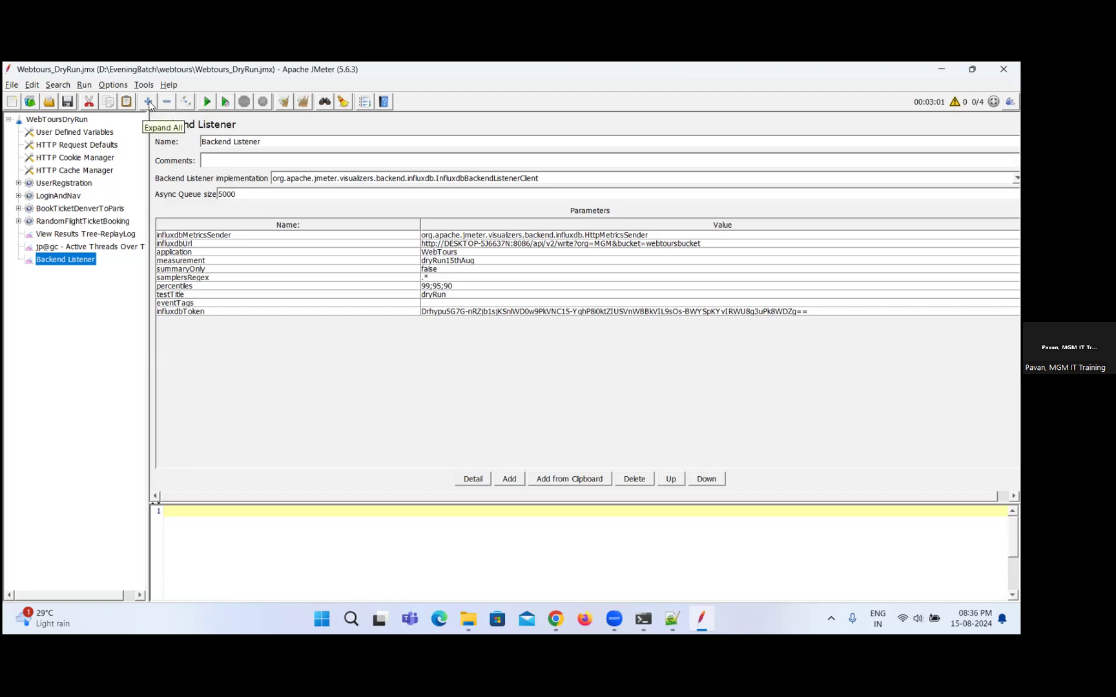
Start the WebTours test and bring up the InfluxDB server console to check its latest log entries.
{"action": "left_click", "coordinate": [207, 103]}
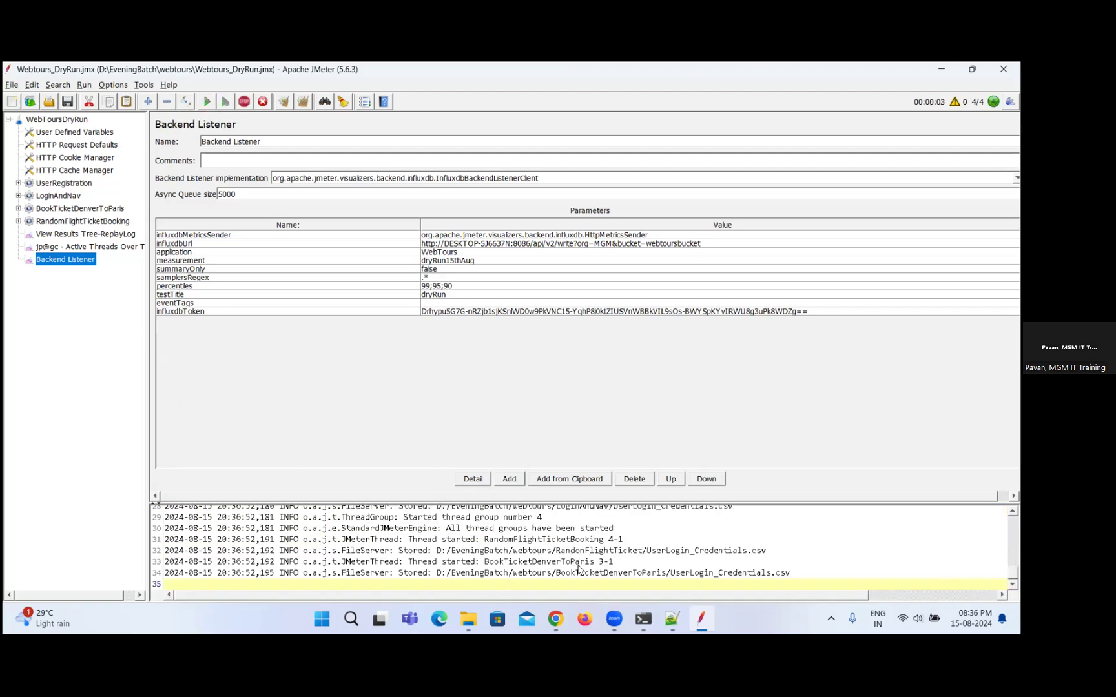
{"action": "mouse_move", "coordinate": [672, 619]}
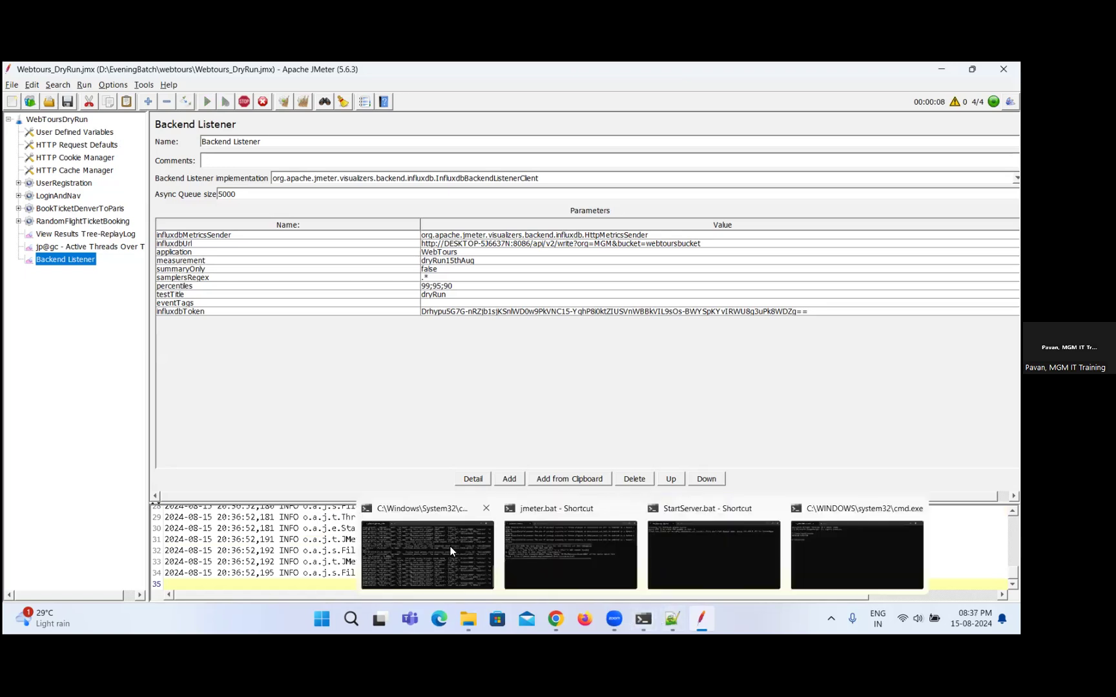
{"action": "left_click", "coordinate": [450, 551]}
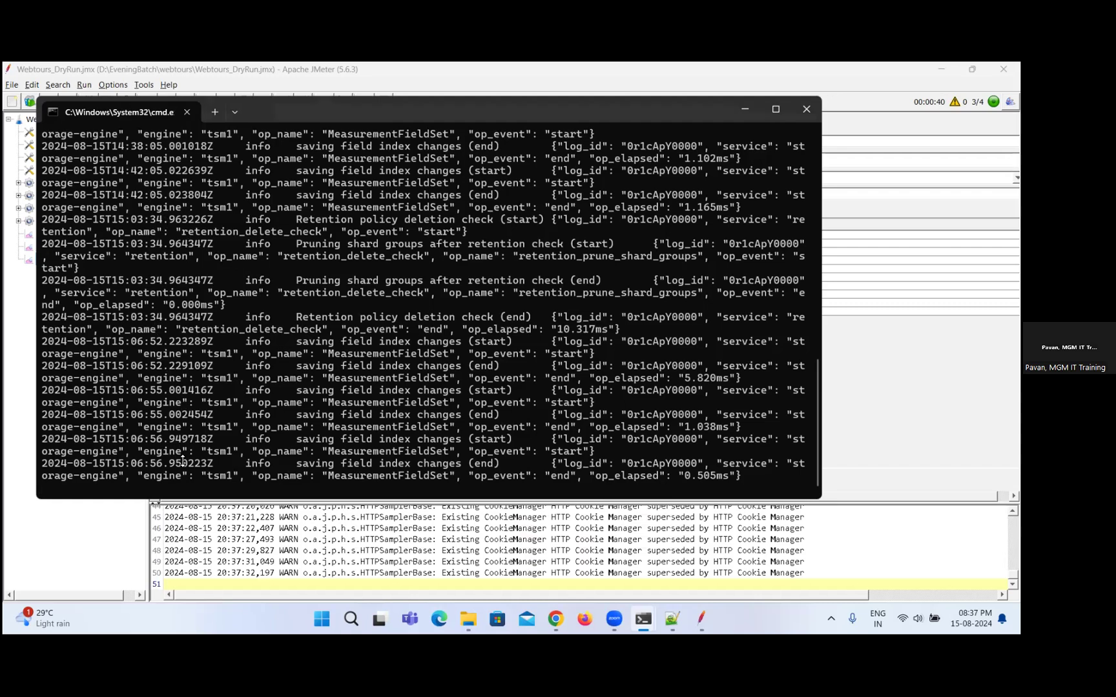
Switch to Chrome and reload the InfluxDB Data Explorer to update the measurement list of webtoursbucket.
{"action": "key", "text": "alt+Tab"}
{"action": "key", "text": "alt+Tab"}
{"action": "key", "text": "alt+Tab"}
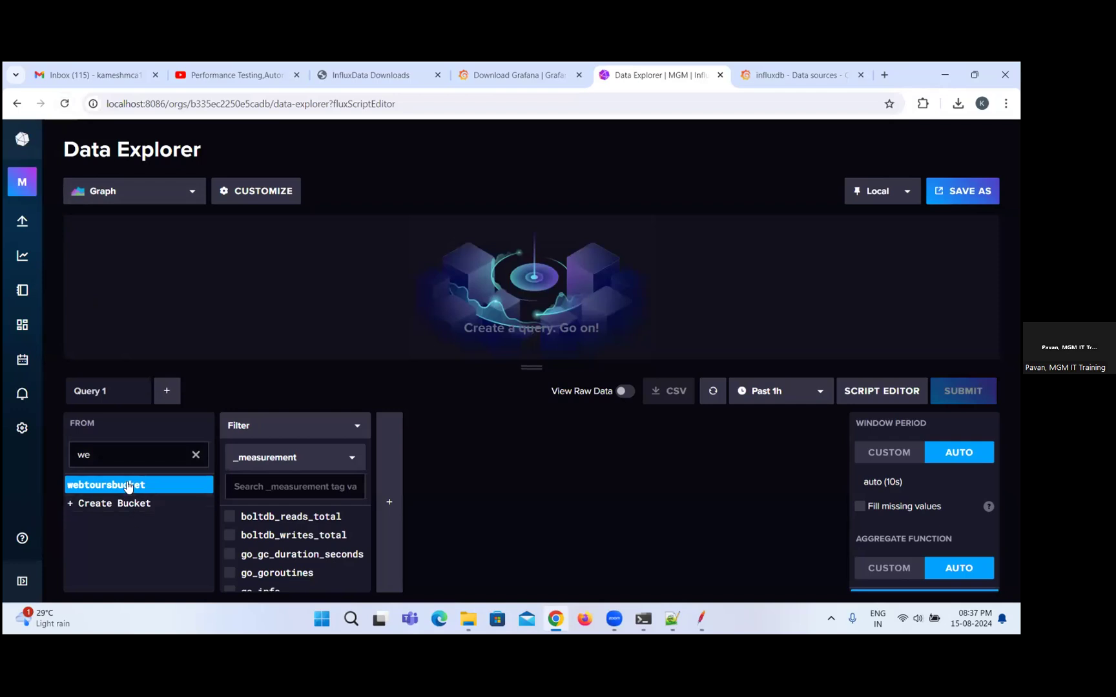
{"action": "left_click", "coordinate": [65, 104]}
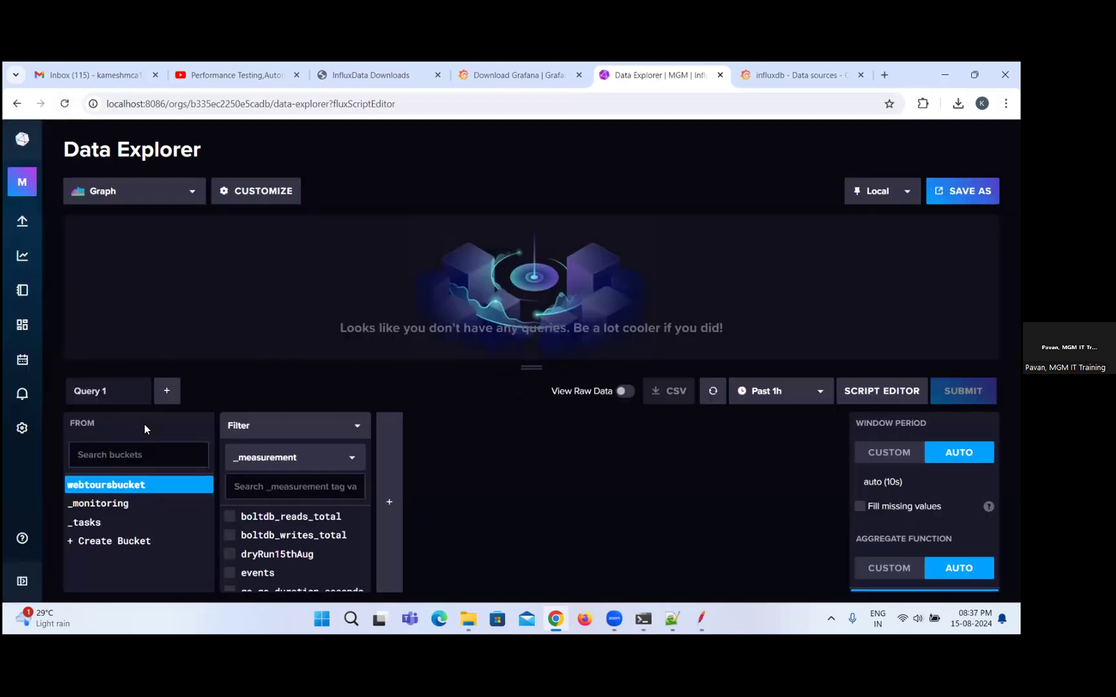
{"action": "right_click", "coordinate": [155, 490]}
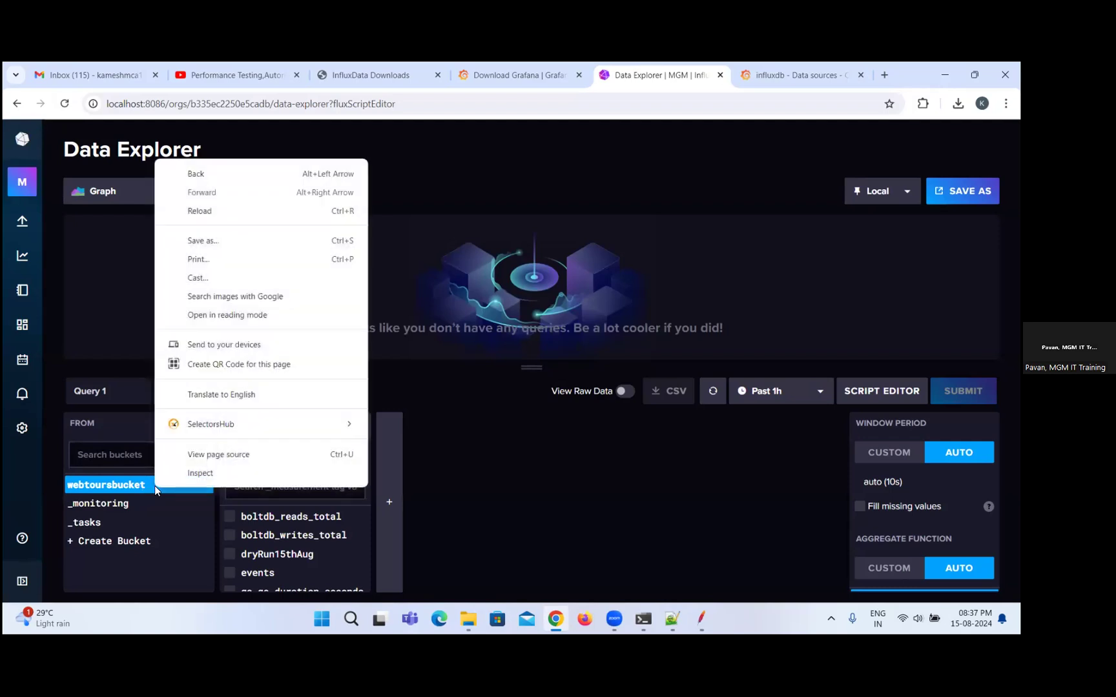
{"action": "left_click", "coordinate": [558, 451]}
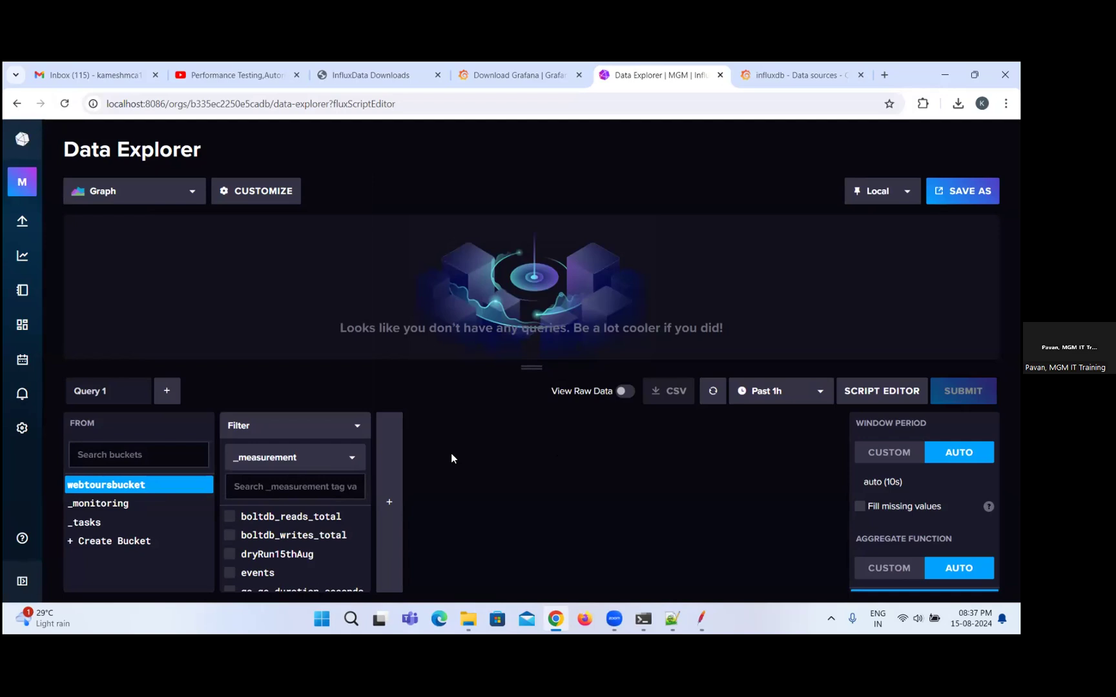
Open InfluxDB's Load Data sources and review the existing buckets, including webtoursbucket.
{"action": "mouse_move", "coordinate": [18, 233]}
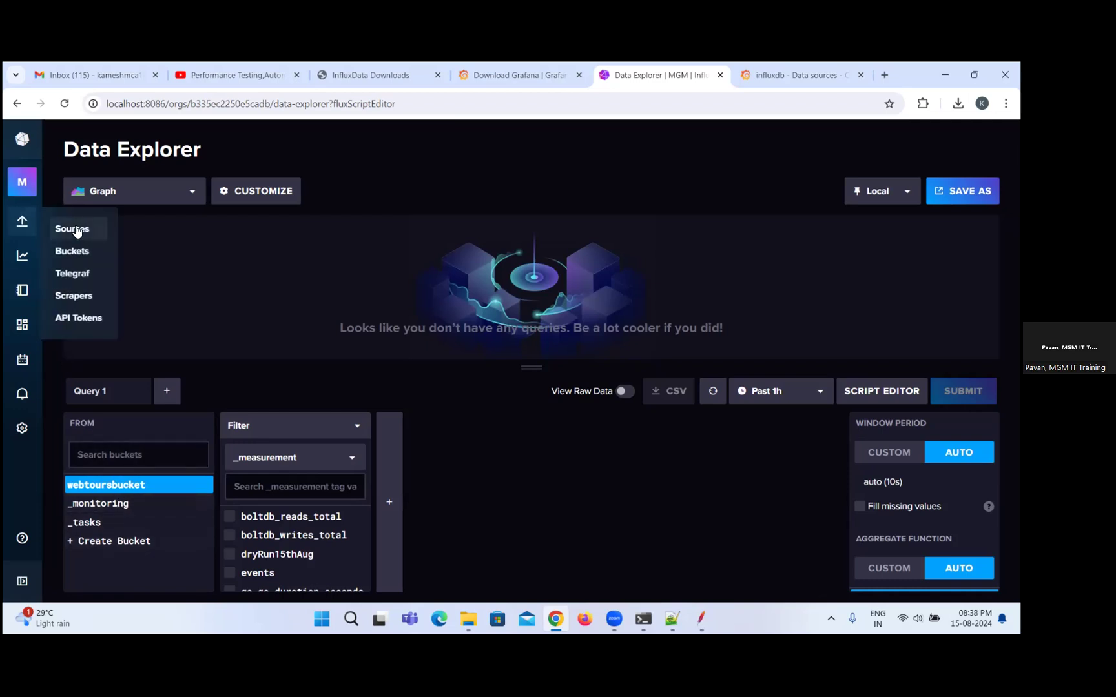
{"action": "left_click", "coordinate": [74, 230]}
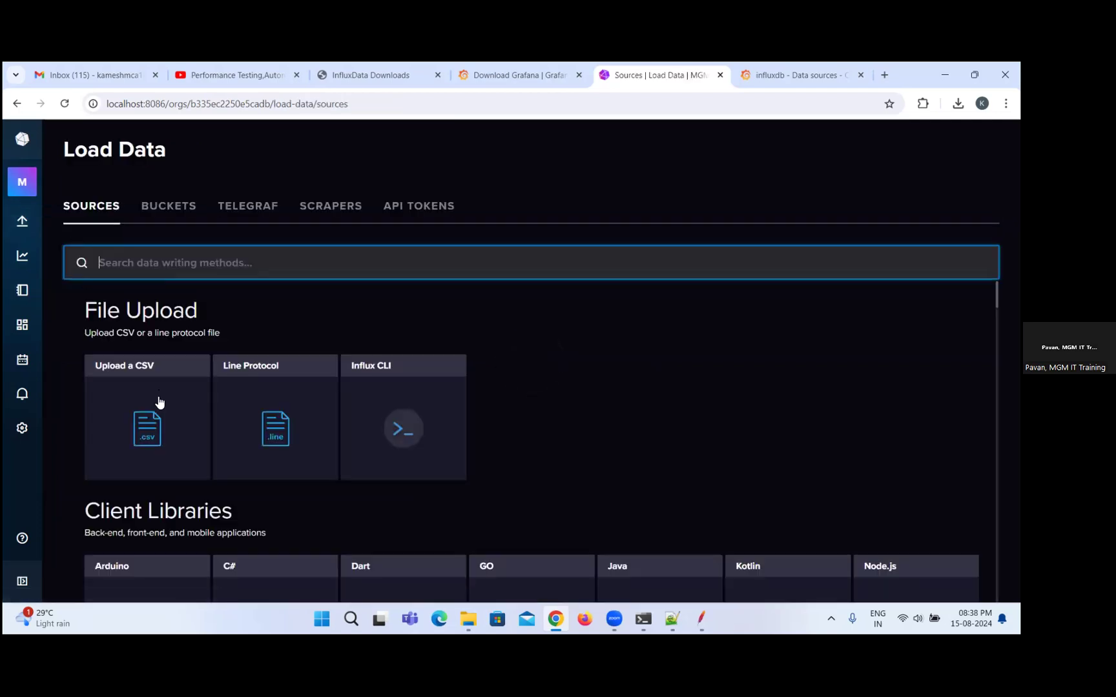
{"action": "left_click", "coordinate": [179, 209]}
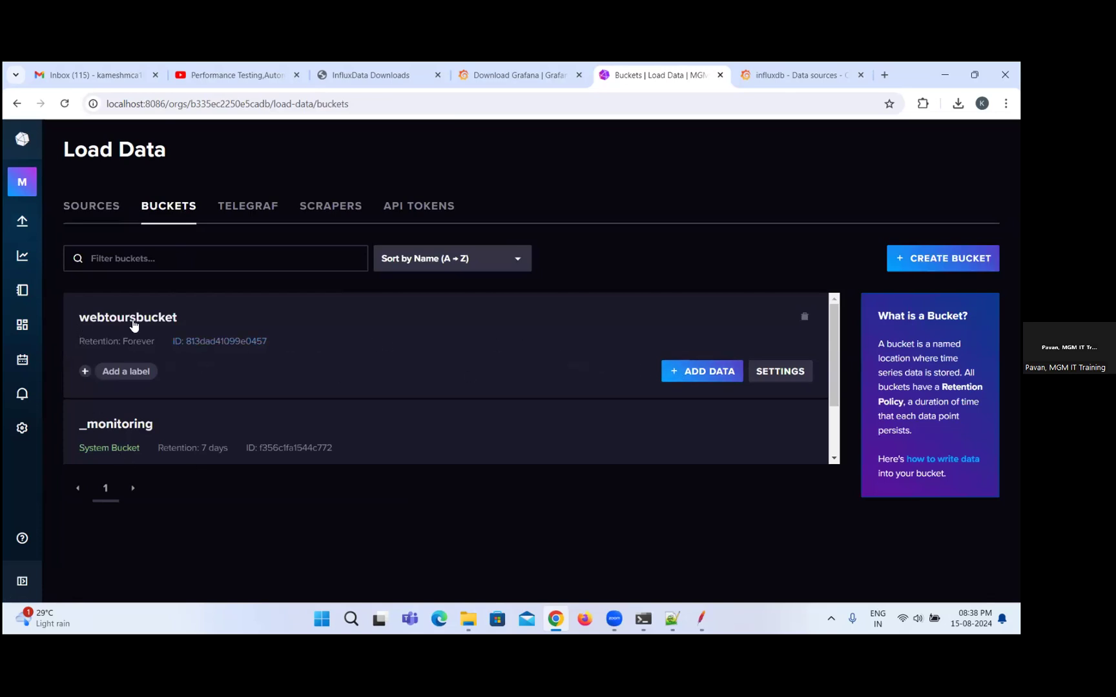
{"action": "mouse_move", "coordinate": [25, 221]}
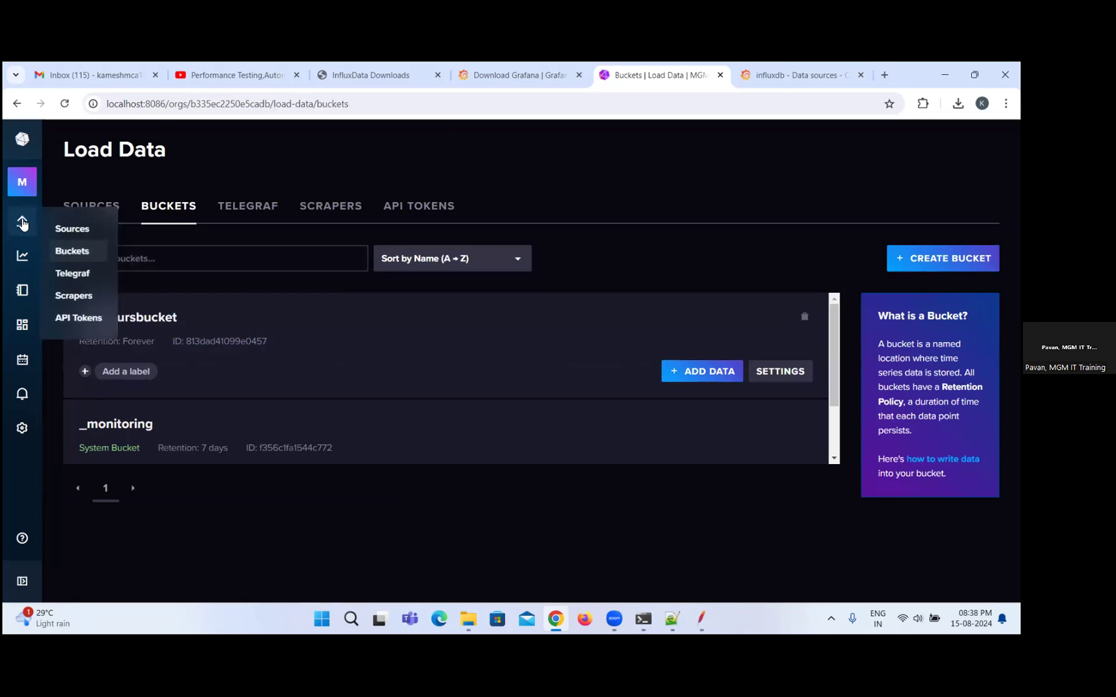
Return to the Data Explorer, check the _monitoring bucket, and reselect webtoursbucket to browse its measurements.
{"action": "left_click", "coordinate": [22, 257]}
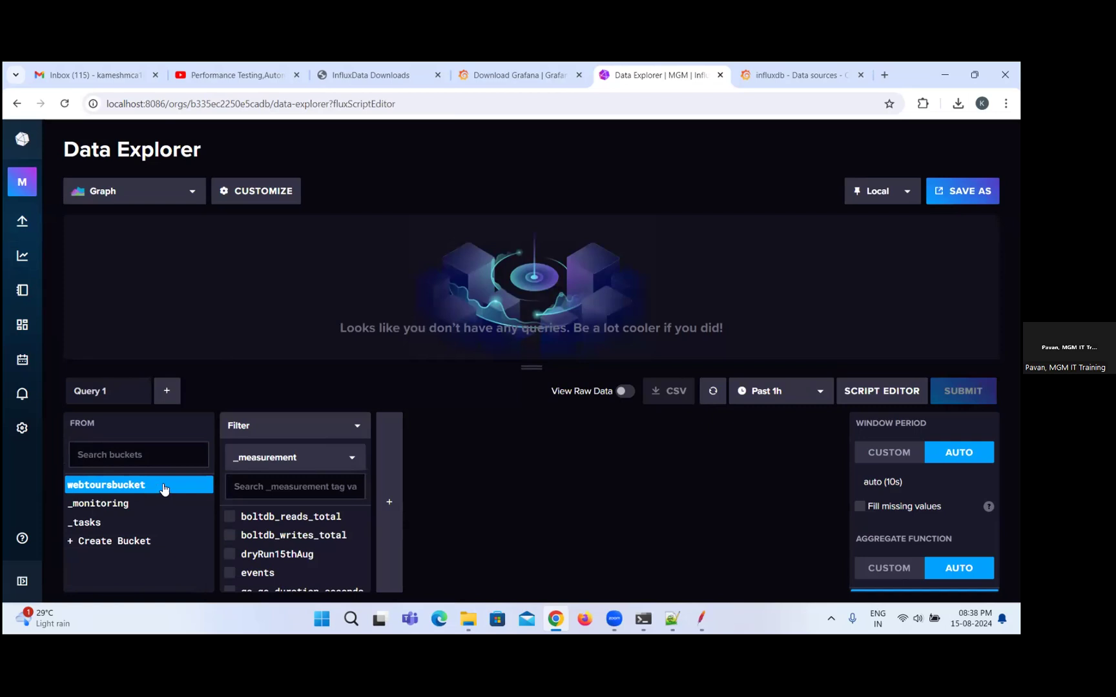
{"action": "left_click", "coordinate": [133, 507]}
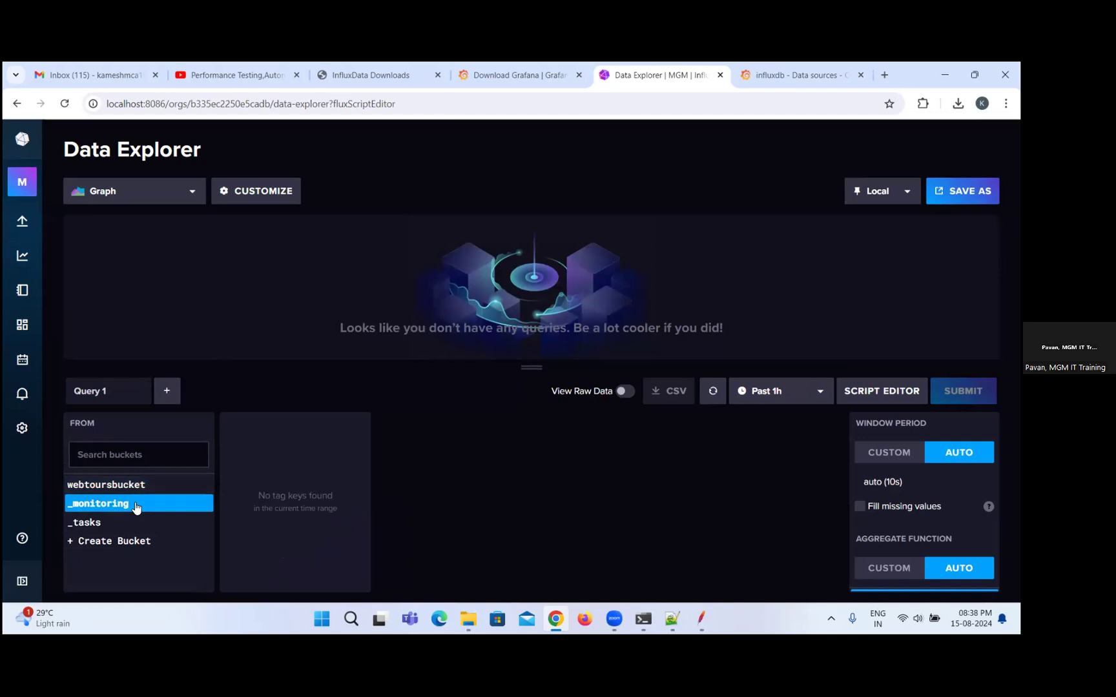
{"action": "left_click", "coordinate": [135, 487]}
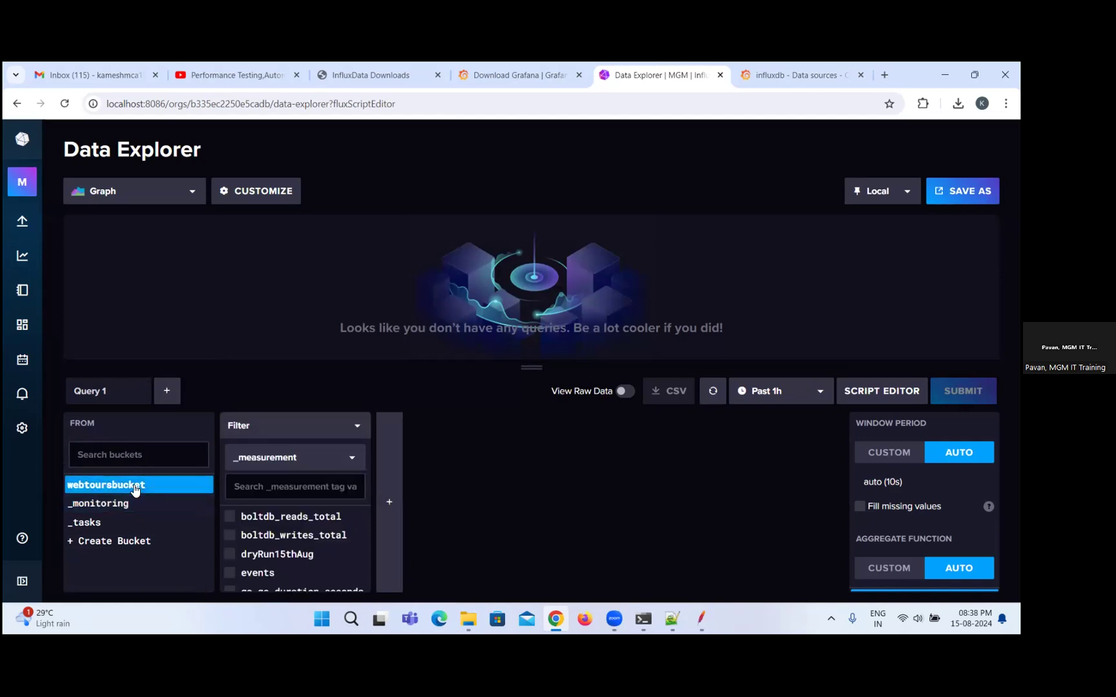
{"action": "scroll", "coordinate": [329, 532], "scroll_direction": "down", "scroll_amount": 1}
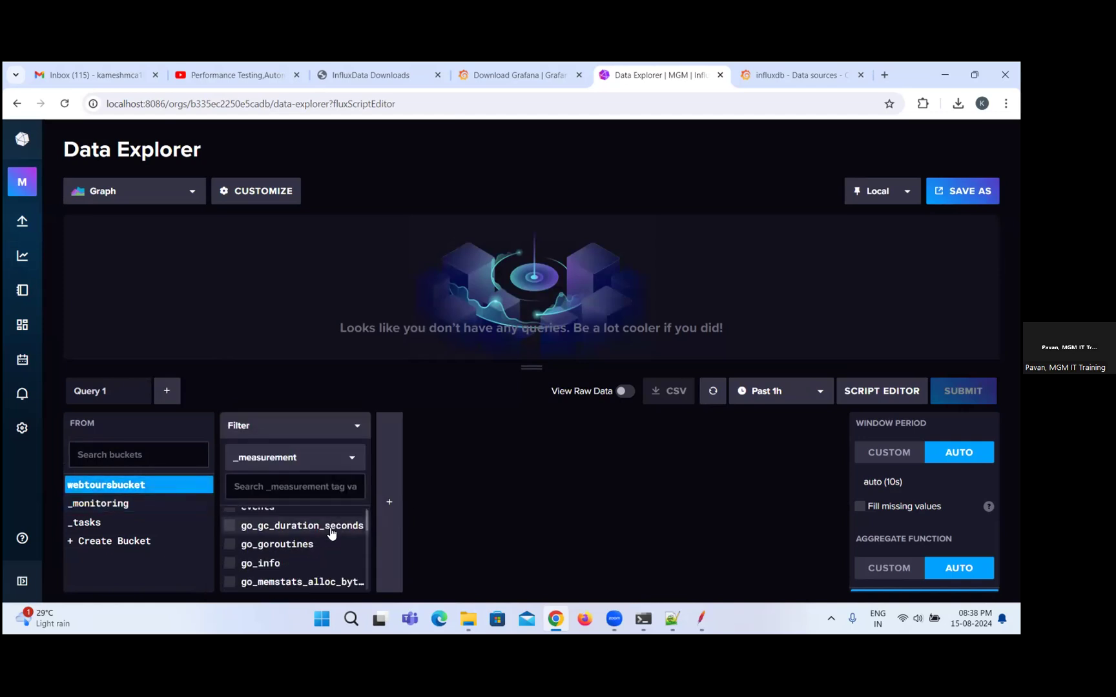
{"action": "scroll", "coordinate": [316, 541], "scroll_direction": "down", "scroll_amount": 1}
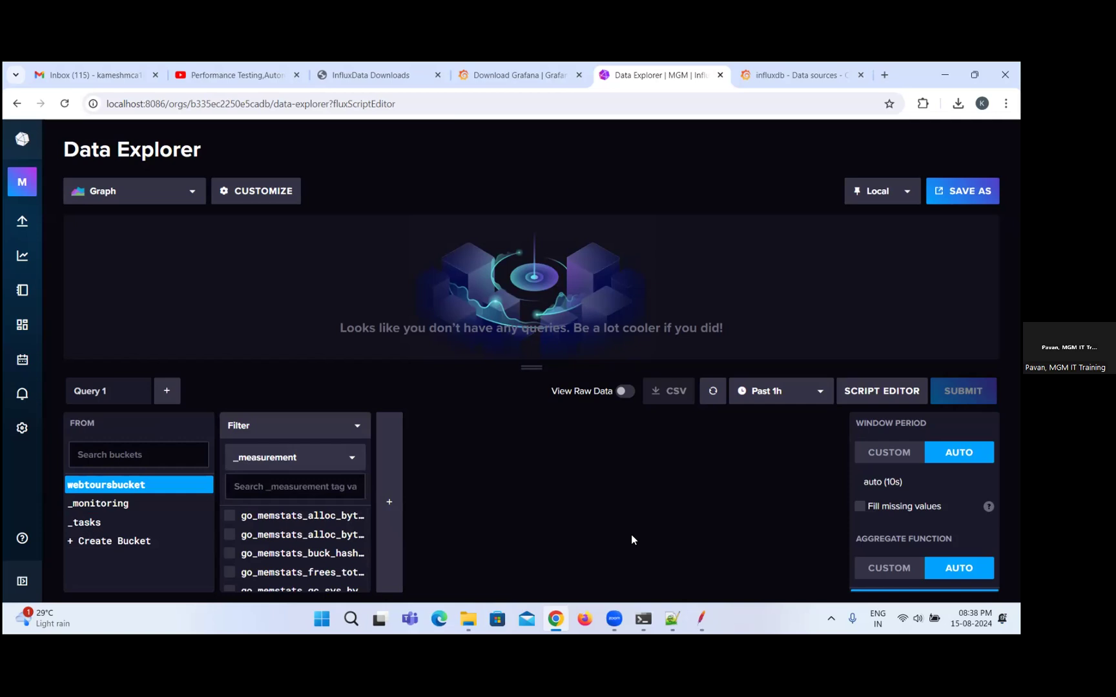
Refresh the Data Explorer query and look through webtoursbucket's measurements for dryRun15thAug.
{"action": "left_click", "coordinate": [714, 394]}
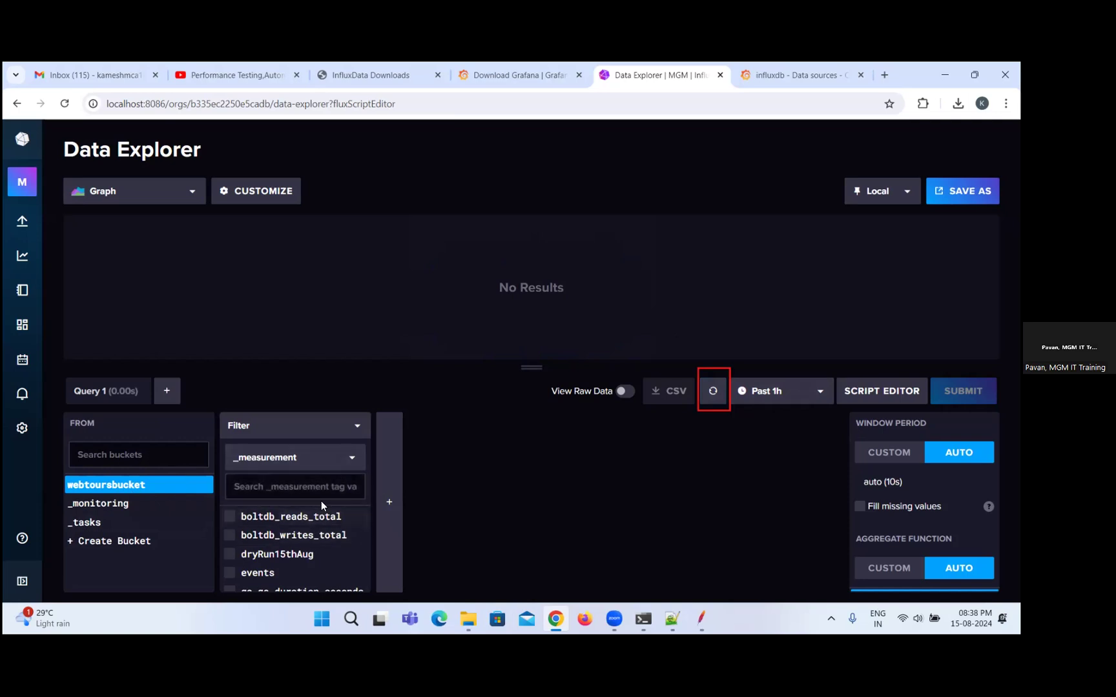
{"action": "scroll", "coordinate": [318, 560], "scroll_direction": "down", "scroll_amount": 1}
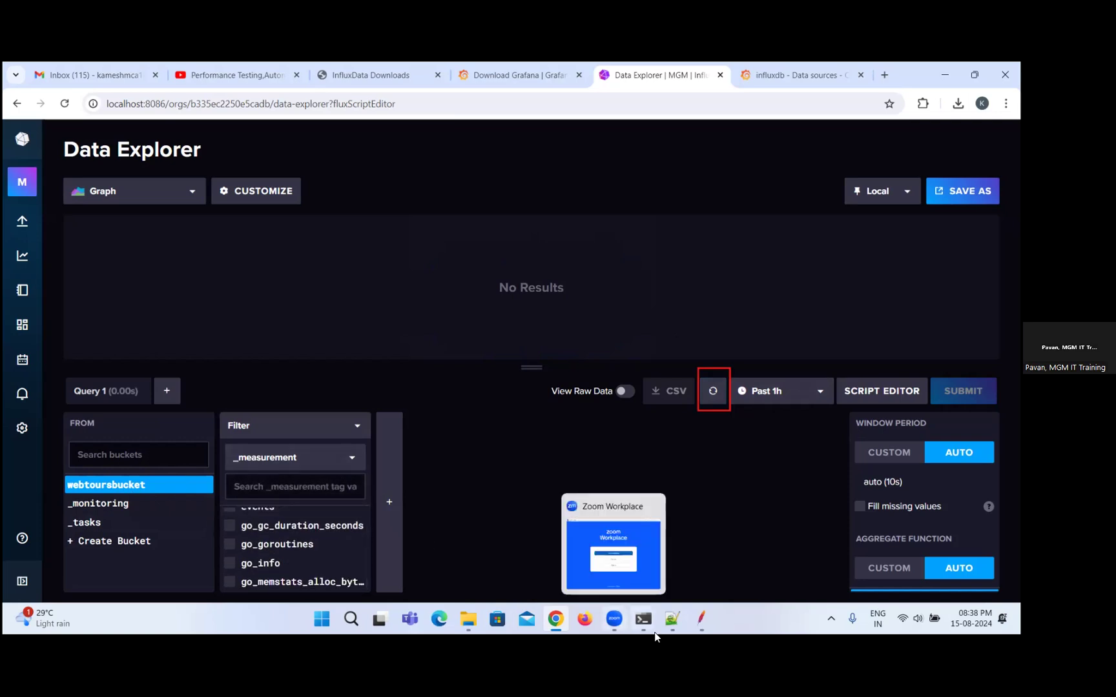
{"action": "scroll", "coordinate": [301, 561], "scroll_direction": "up", "scroll_amount": 1}
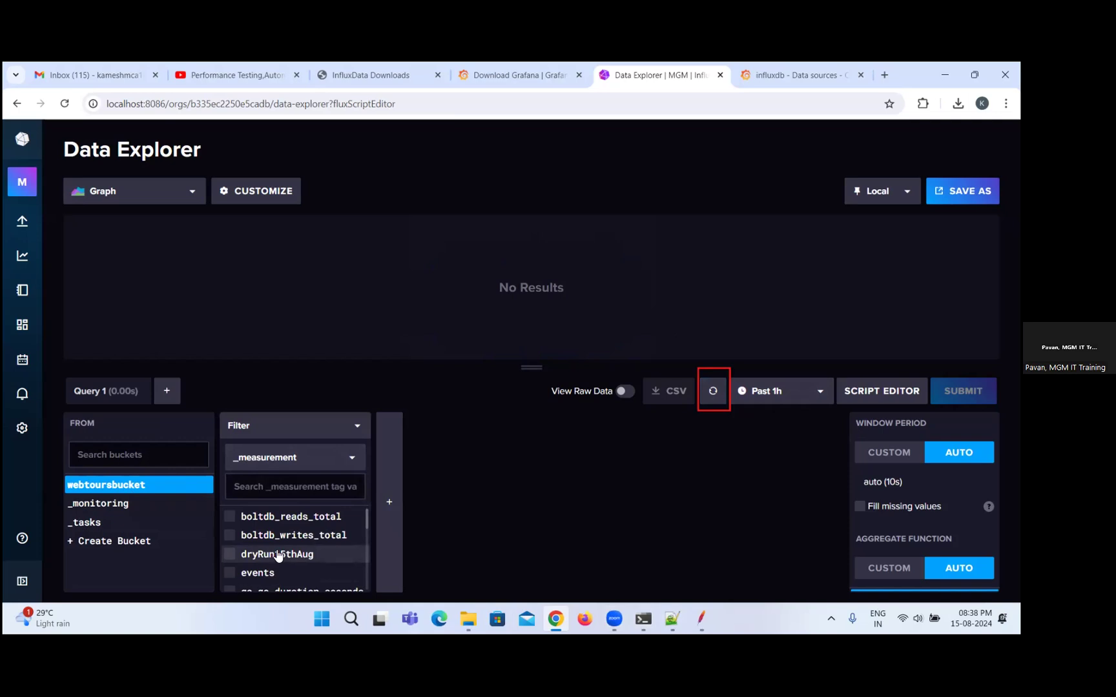
Filter the webtoursbucket query to measurement dryRun15thAug, field avg and application WebTours.
{"action": "left_click", "coordinate": [231, 559]}
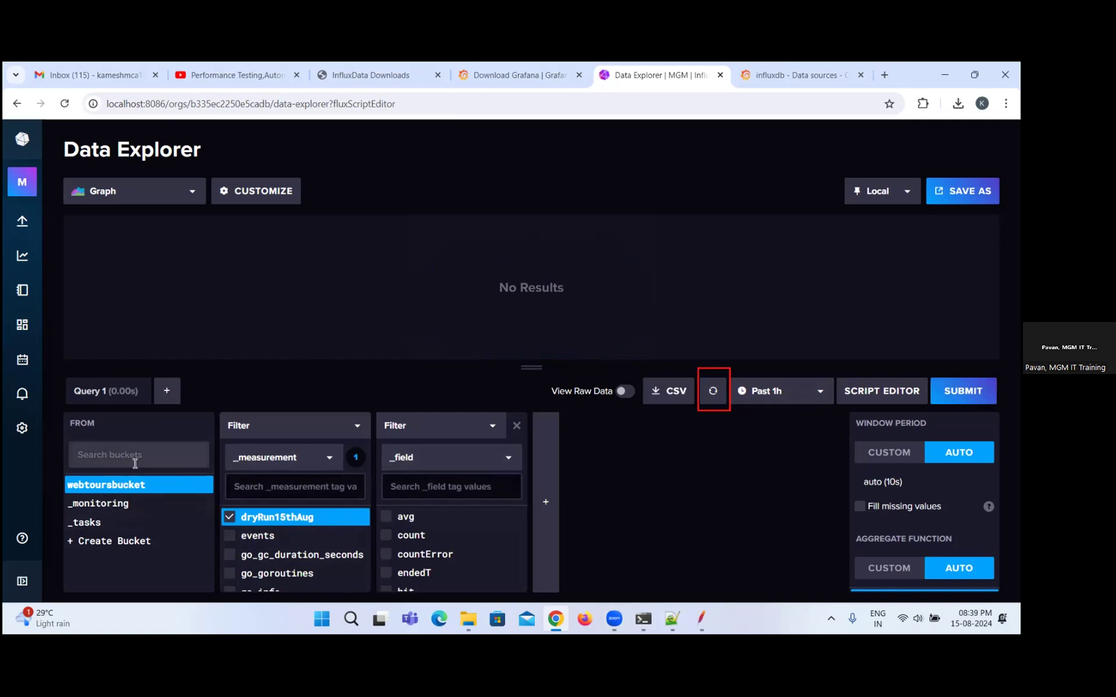
{"action": "left_click", "coordinate": [404, 517]}
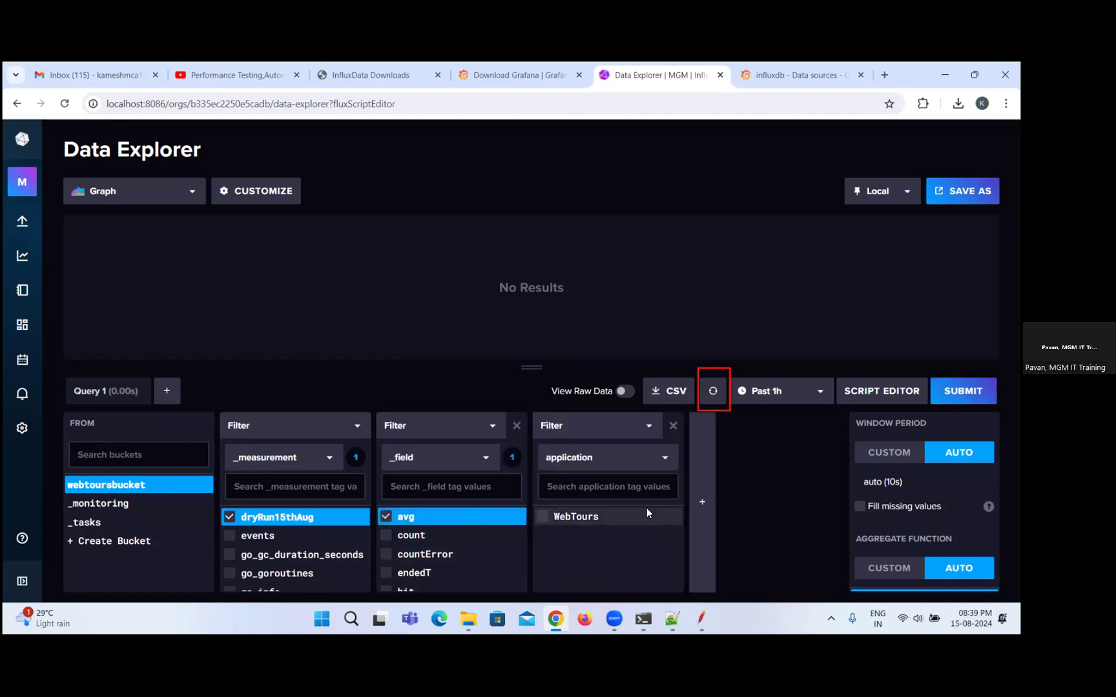
{"action": "left_click", "coordinate": [664, 458]}
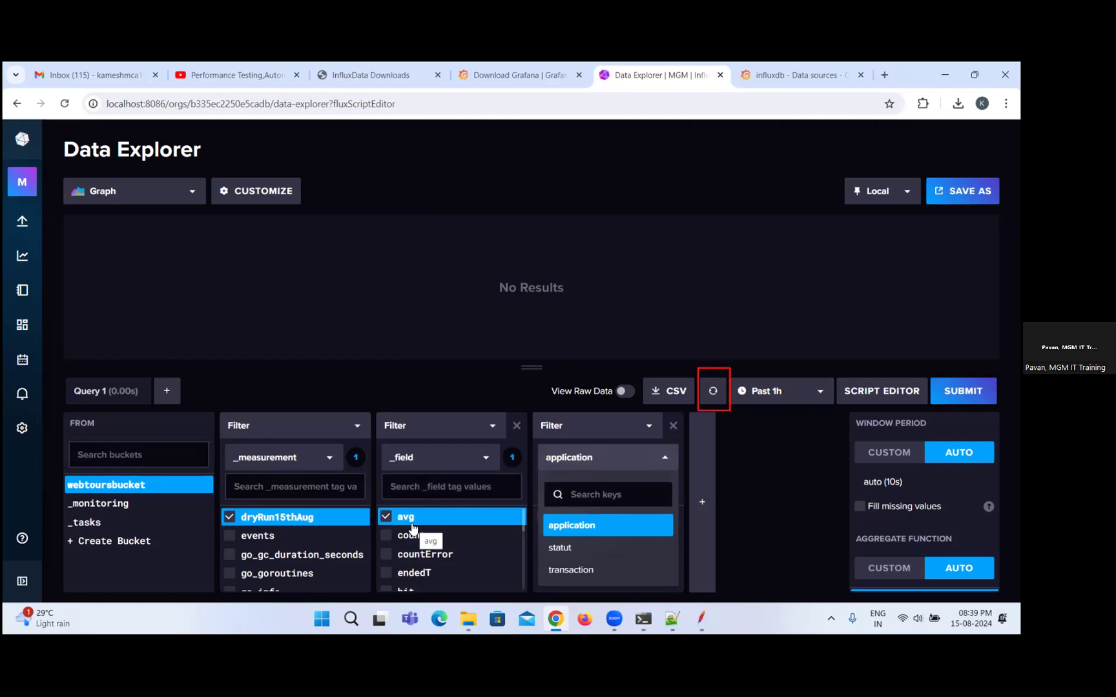
{"action": "left_click", "coordinate": [589, 526]}
{"action": "left_click", "coordinate": [576, 519]}
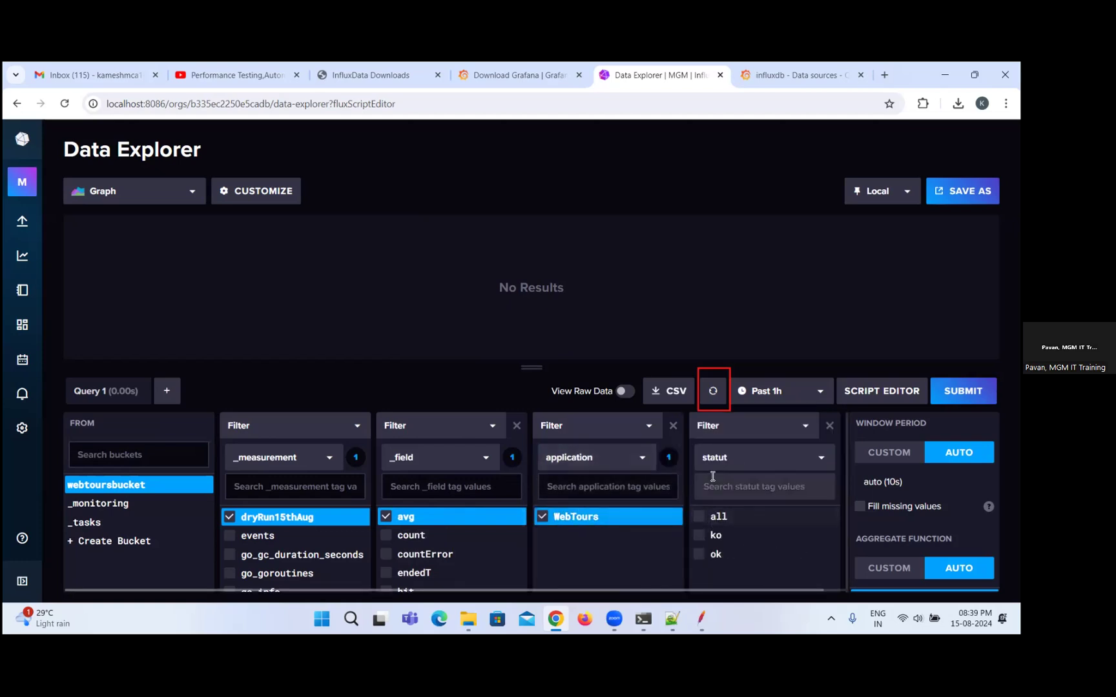
Add a filter on the transaction tag for LoginAndNav_T02_Login and submit the query.
{"action": "left_click", "coordinate": [820, 460]}
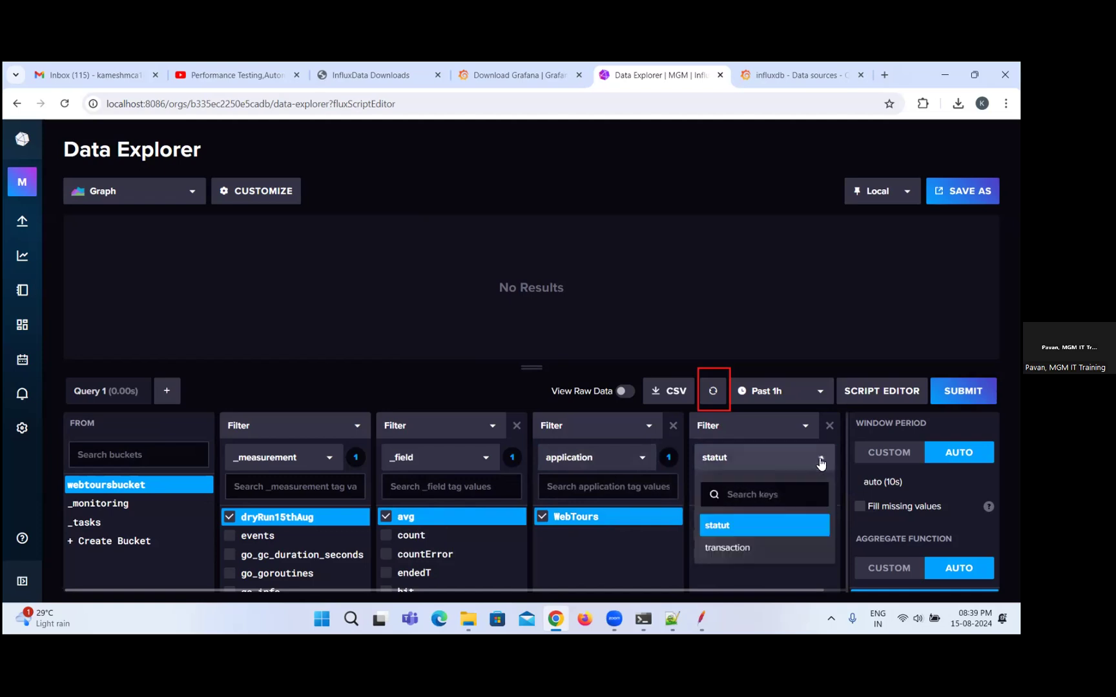
{"action": "left_click", "coordinate": [738, 549]}
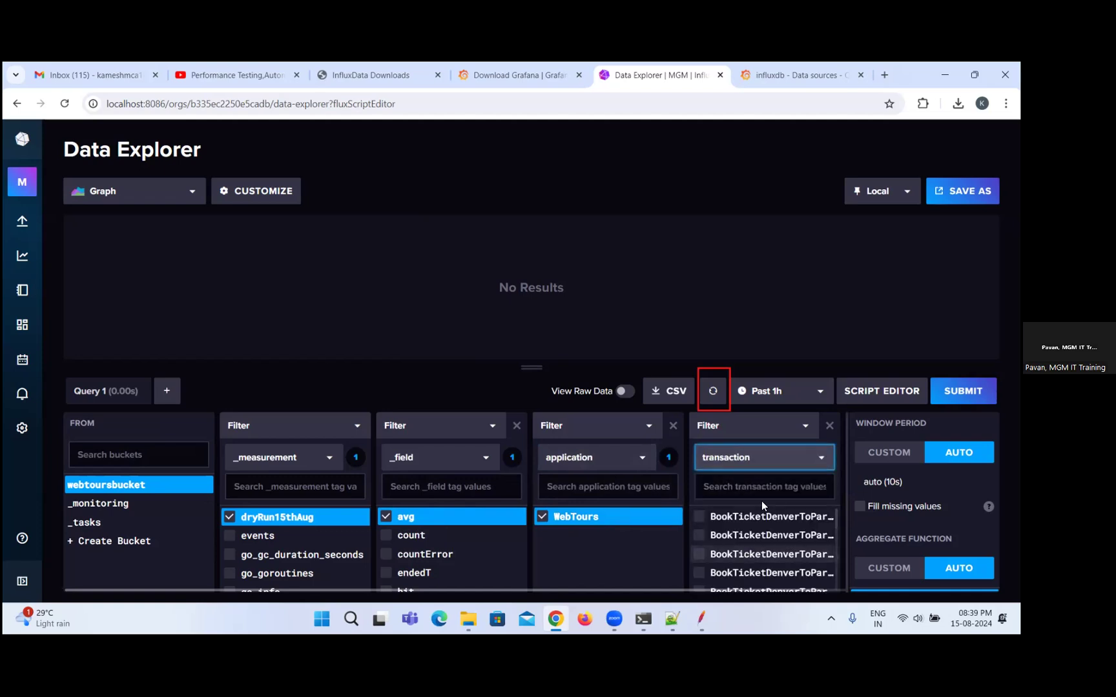
{"action": "scroll", "coordinate": [794, 539], "scroll_direction": "down", "scroll_amount": 5}
{"action": "scroll", "coordinate": [762, 541], "scroll_direction": "down", "scroll_amount": 4}
{"action": "scroll", "coordinate": [789, 567], "scroll_direction": "up", "scroll_amount": 8}
{"action": "scroll", "coordinate": [744, 536], "scroll_direction": "down", "scroll_amount": 8}
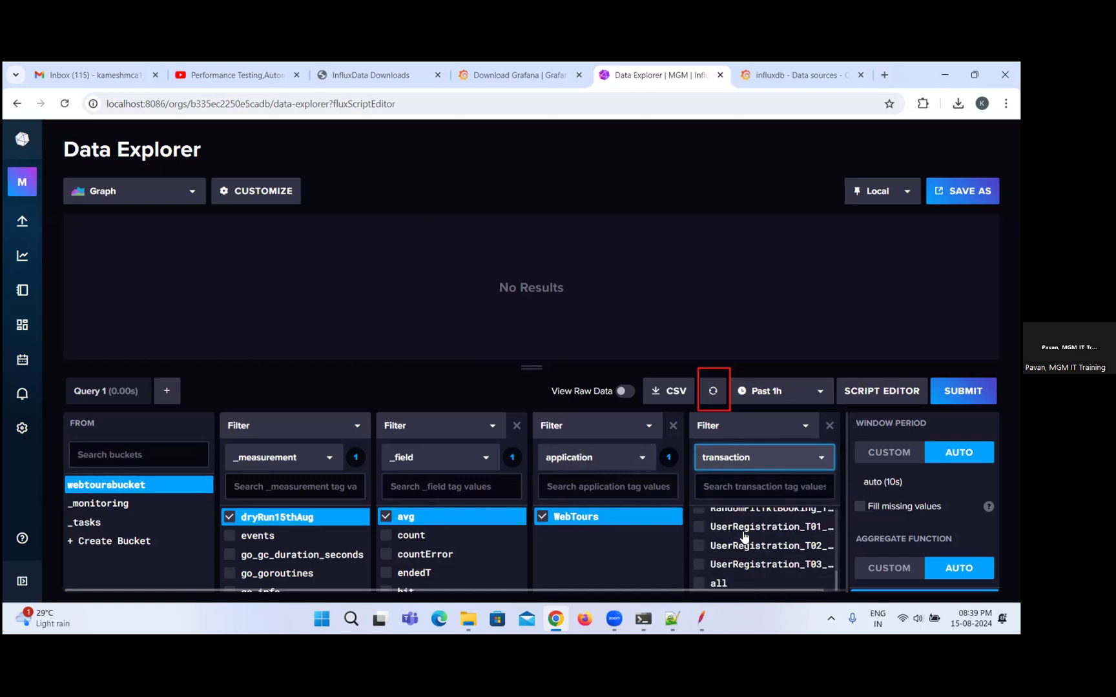
{"action": "left_click", "coordinate": [728, 589]}
{"action": "left_click", "coordinate": [700, 586]}
{"action": "scroll", "coordinate": [762, 559], "scroll_direction": "up", "scroll_amount": 3}
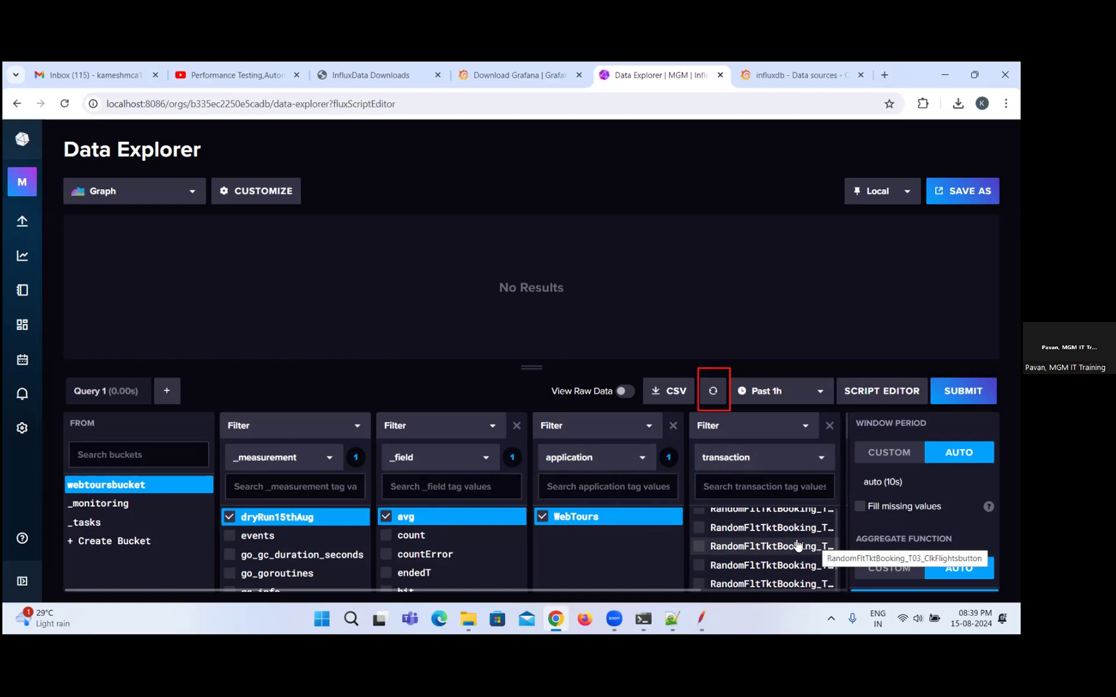
{"action": "scroll", "coordinate": [797, 548], "scroll_direction": "up", "scroll_amount": 3}
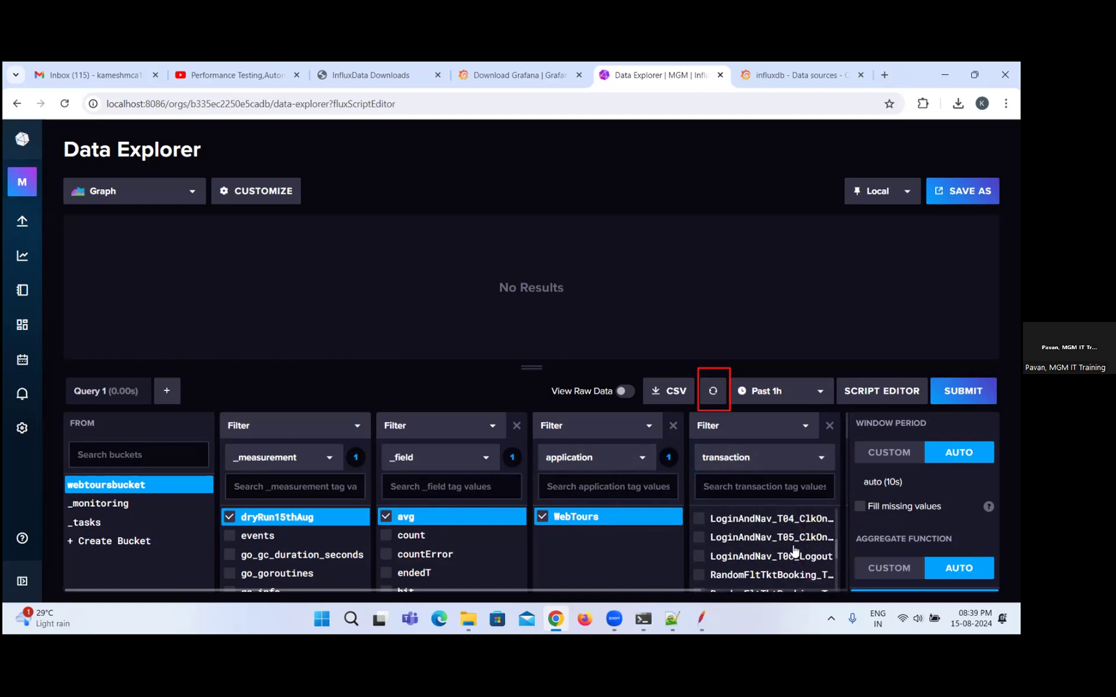
{"action": "scroll", "coordinate": [792, 545], "scroll_direction": "up", "scroll_amount": 3}
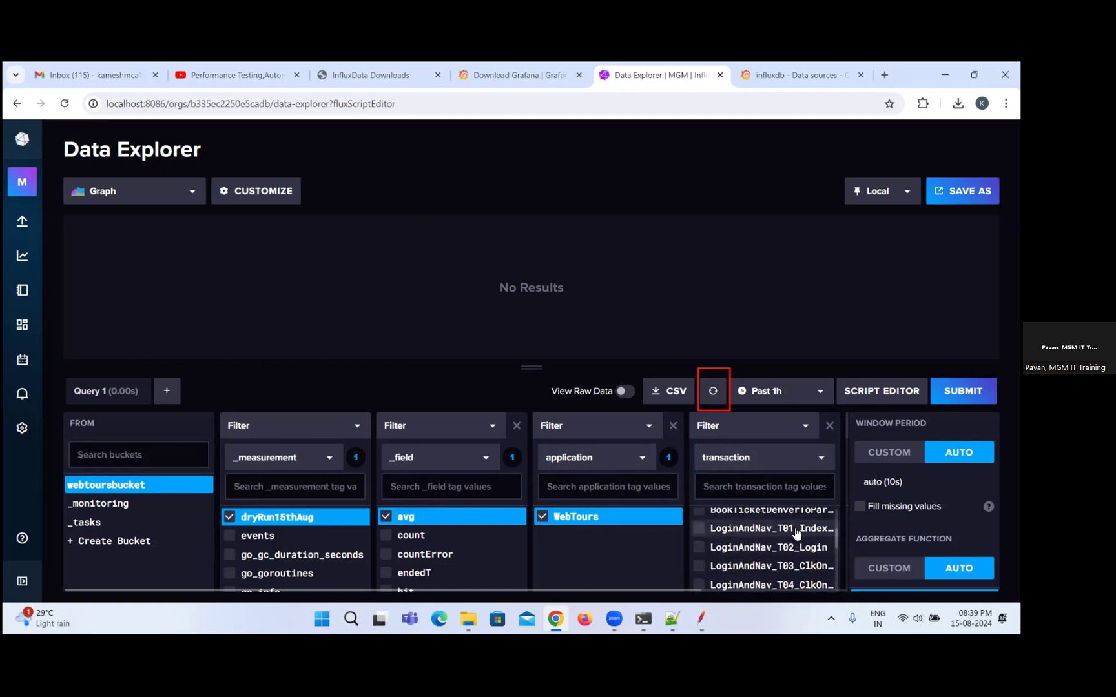
{"action": "left_click", "coordinate": [702, 549]}
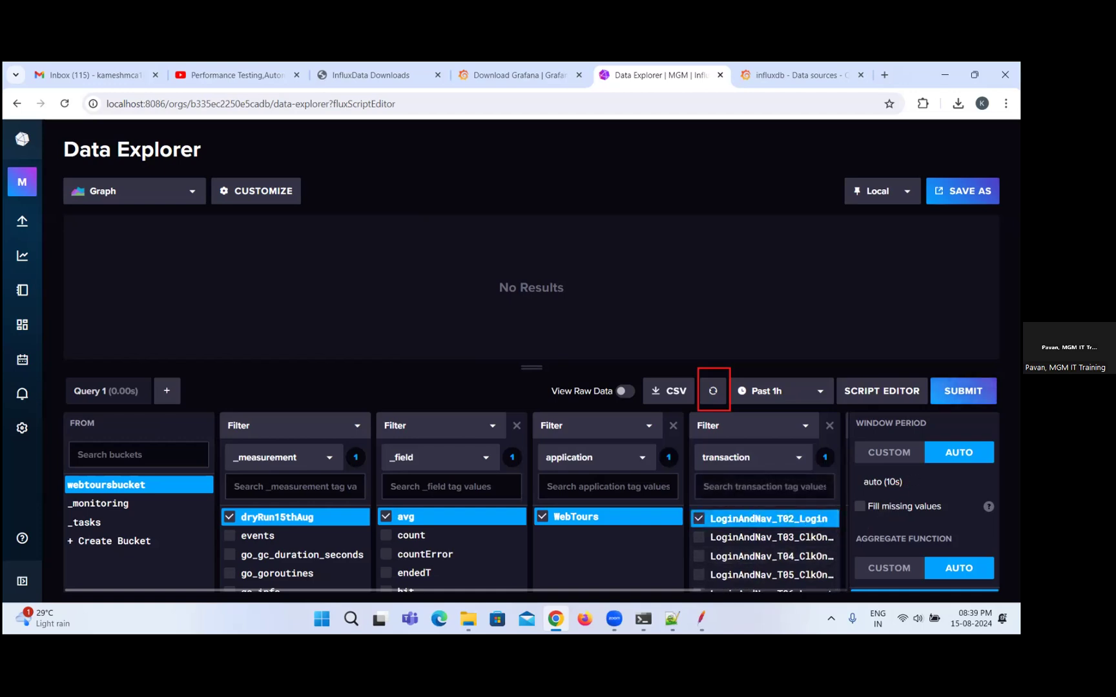
{"action": "left_click", "coordinate": [963, 390]}
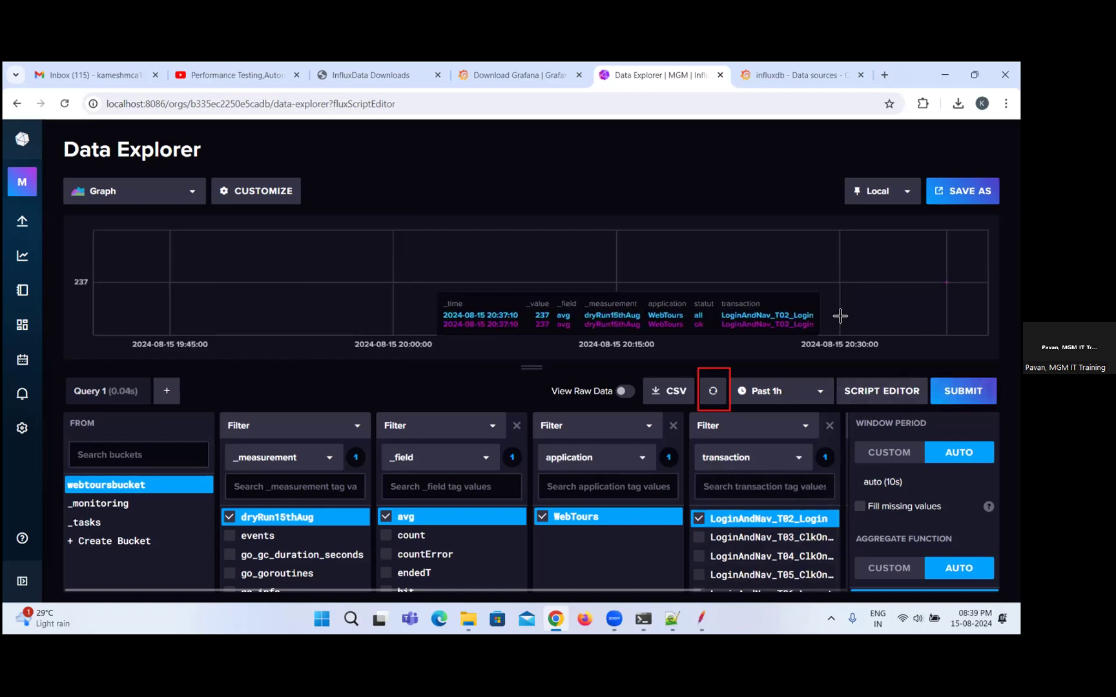
Set the query's time range to Past 5m and refresh the graph.
{"action": "left_click", "coordinate": [763, 392]}
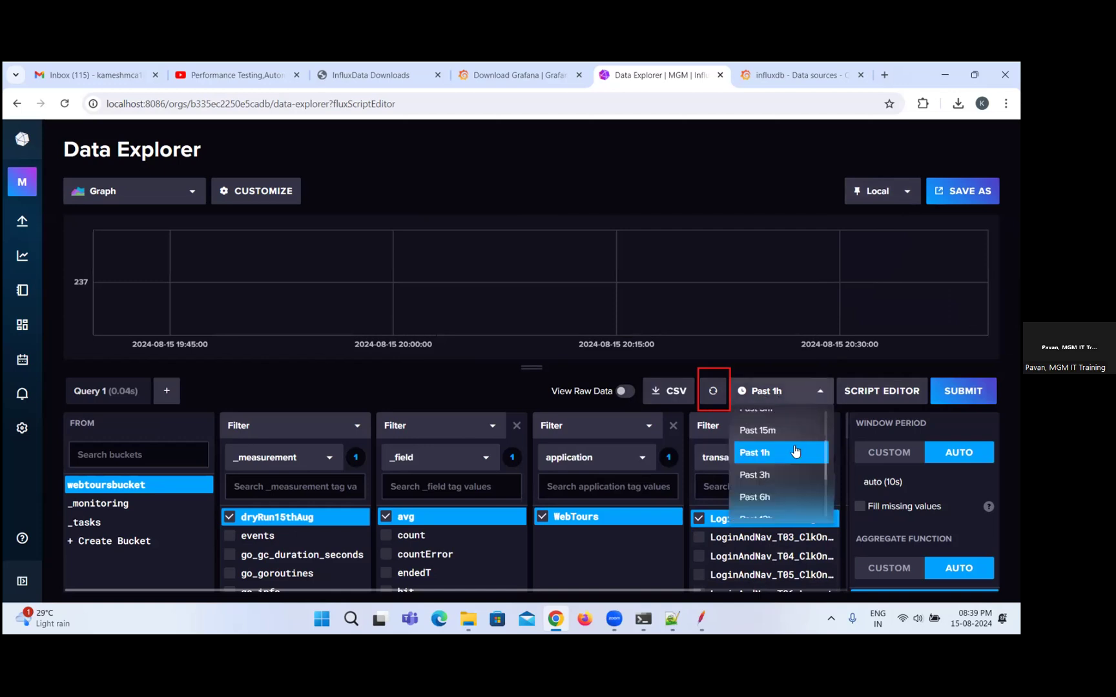
{"action": "scroll", "coordinate": [787, 439], "scroll_direction": "up", "scroll_amount": 3}
{"action": "left_click", "coordinate": [756, 488]}
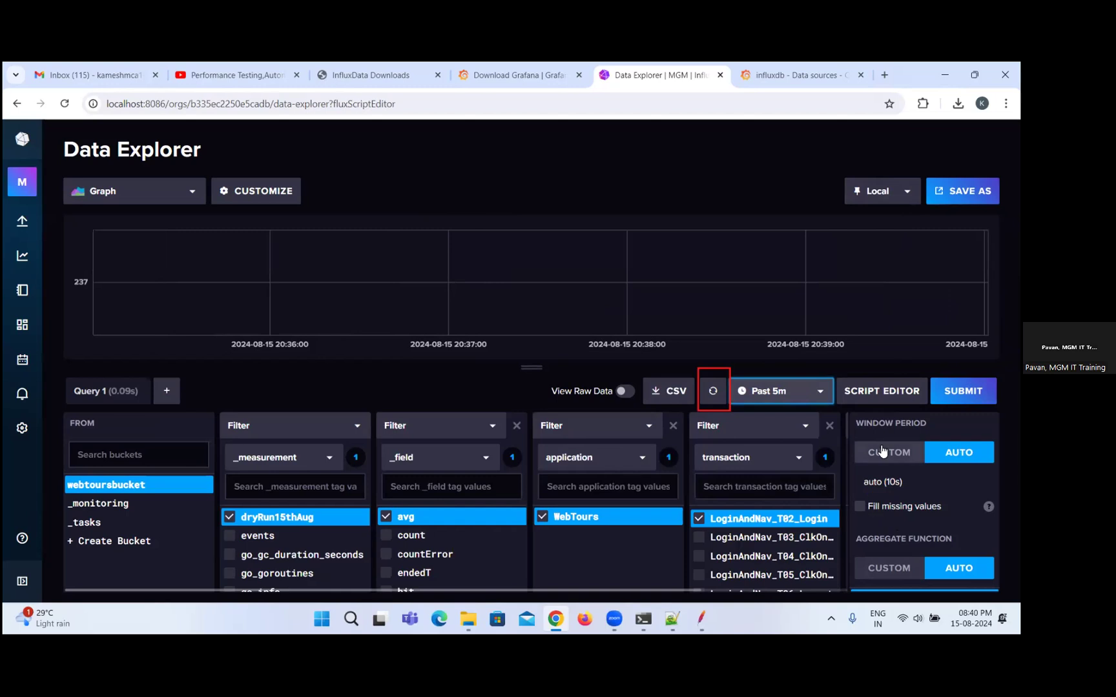
{"action": "left_click", "coordinate": [713, 392]}
{"action": "left_click", "coordinate": [714, 392]}
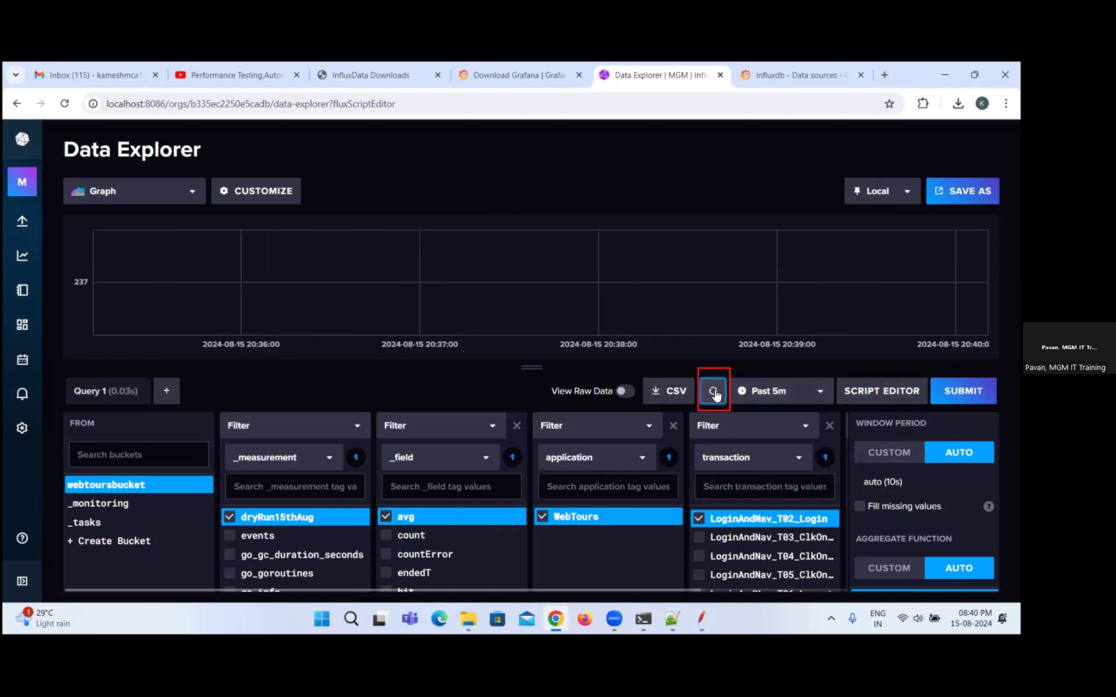
Switch to JMeter, set the Backend Listener's summaryOnly parameter to true, and run the saved test plan.
{"action": "left_click", "coordinate": [702, 618]}
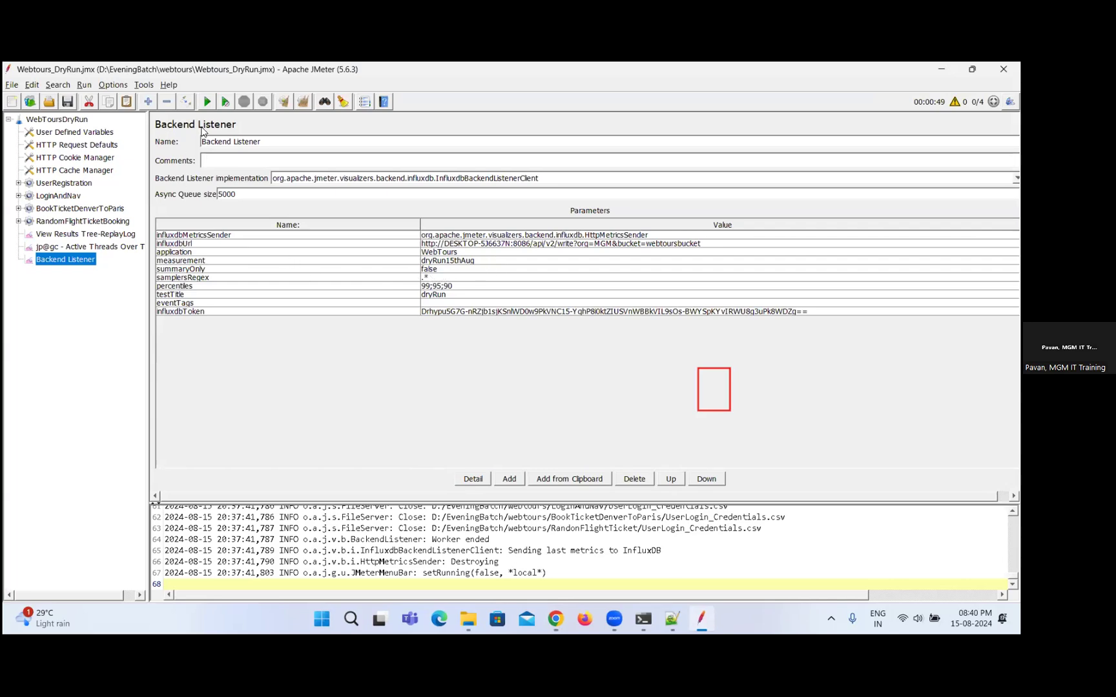
{"action": "left_click", "coordinate": [447, 271]}
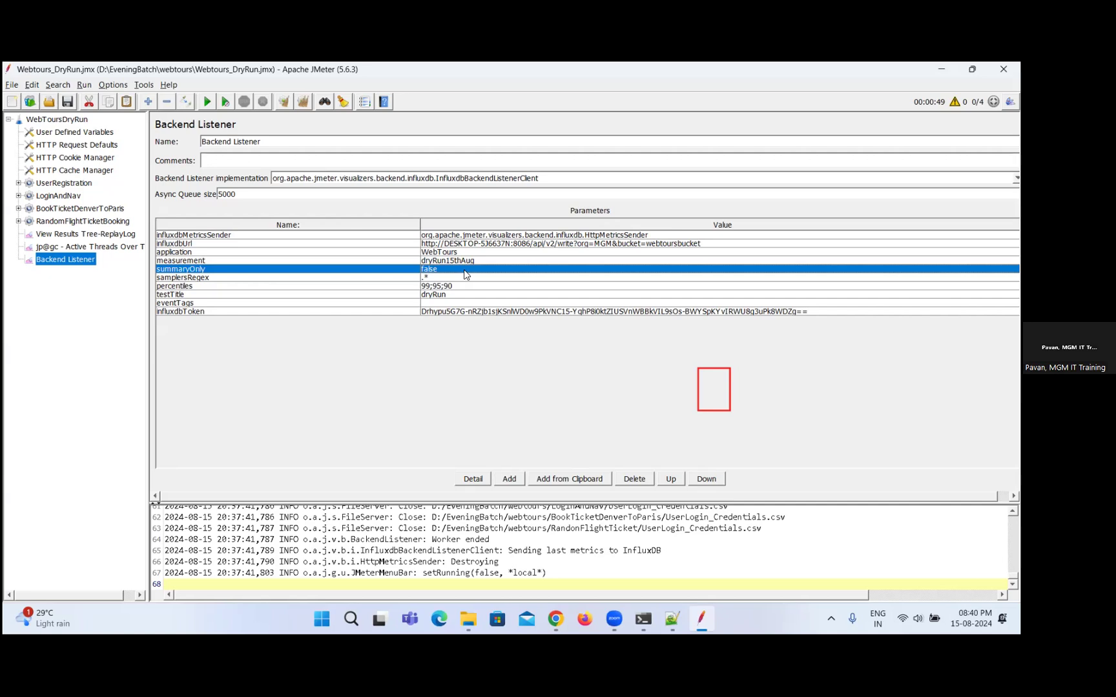
{"action": "double_click", "coordinate": [442, 270]}
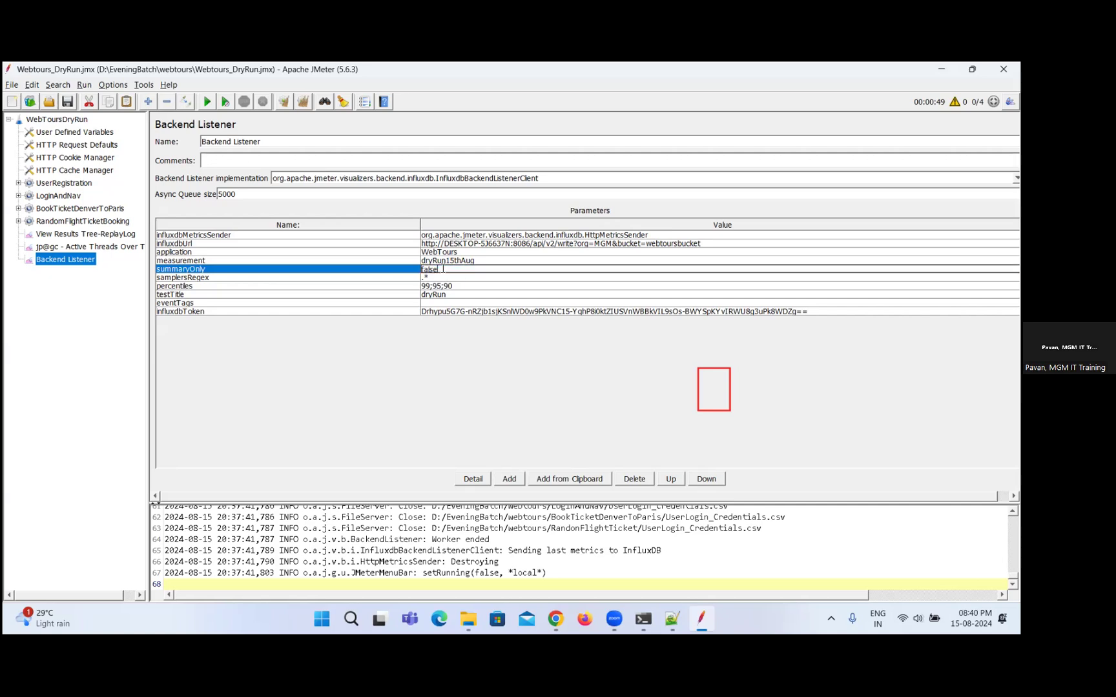
{"action": "key", "text": "BackSpace"}
{"action": "key", "text": "BackSpace"}
{"action": "key", "text": "BackSpace"}
{"action": "key", "text": "BackSpace"}
{"action": "key", "text": "BackSpace"}
{"action": "type", "text": "true"}
{"action": "key", "text": "ctrl+s"}
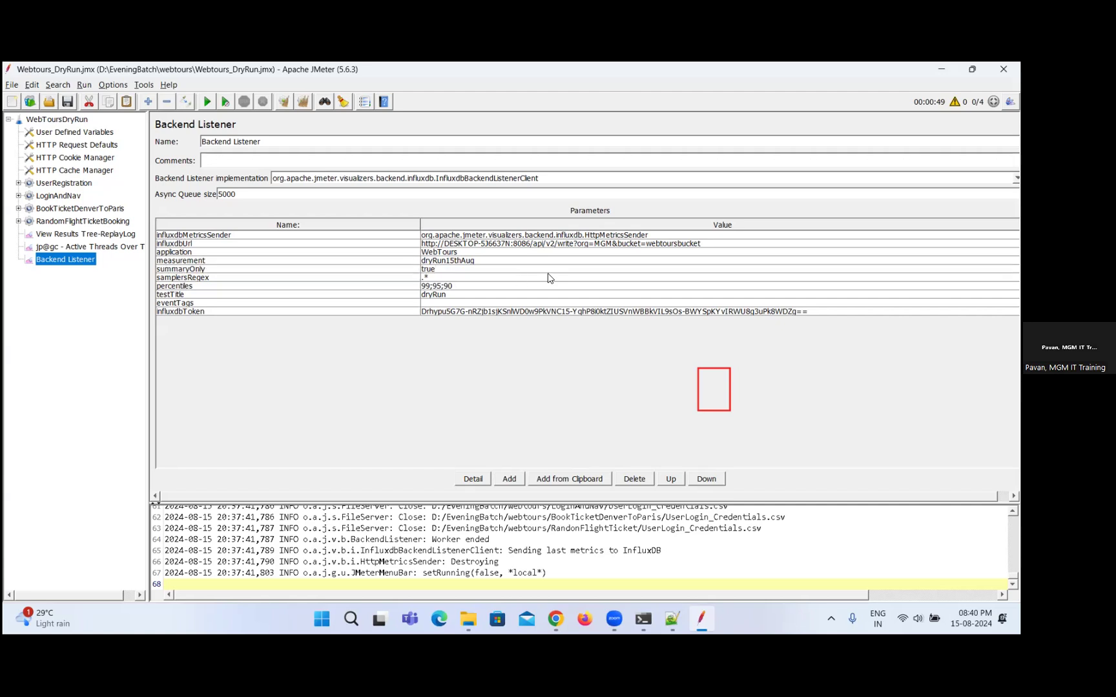
{"action": "left_click", "coordinate": [206, 102]}
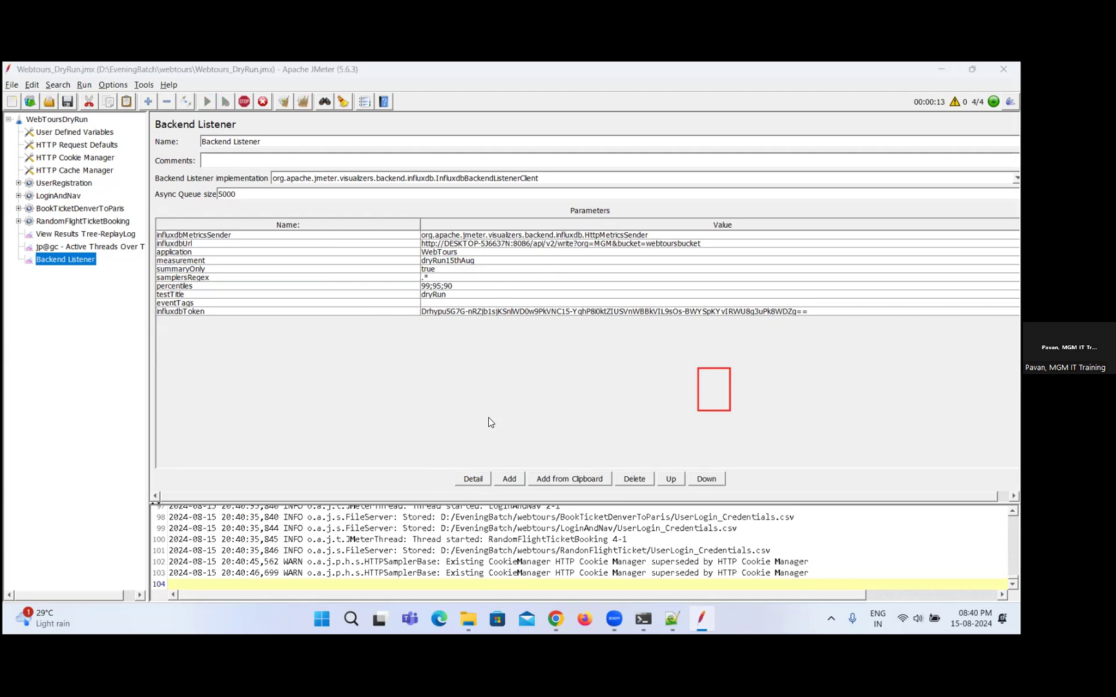
Switch back to InfluxDB's Data Explorer in Chrome, then repeatedly refresh and resubmit the LoginAndNav_T02_Login query to check for new data.
{"action": "key", "text": "alt+Tab"}
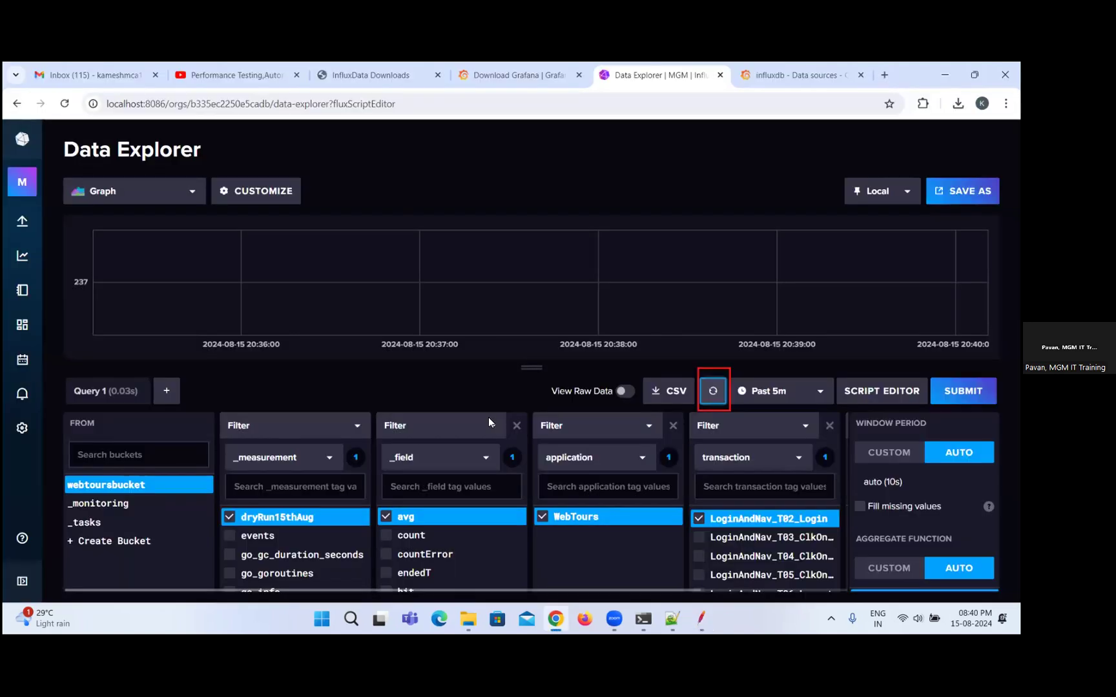
{"action": "left_click", "coordinate": [711, 395]}
{"action": "left_click", "coordinate": [711, 395]}
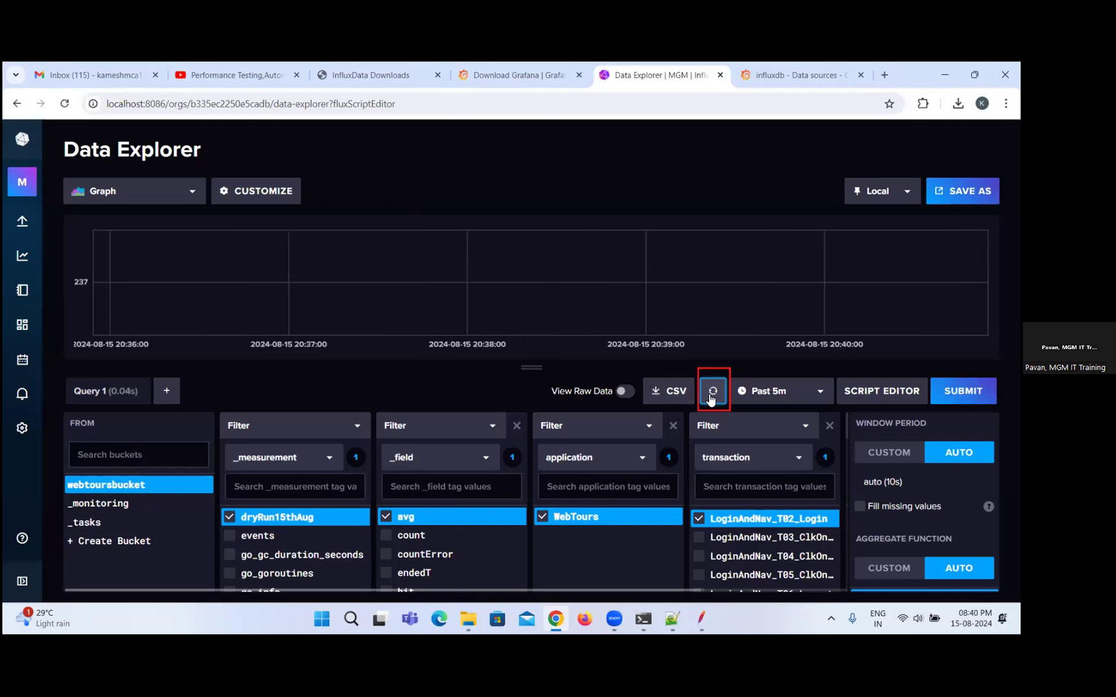
{"action": "left_click", "coordinate": [710, 395]}
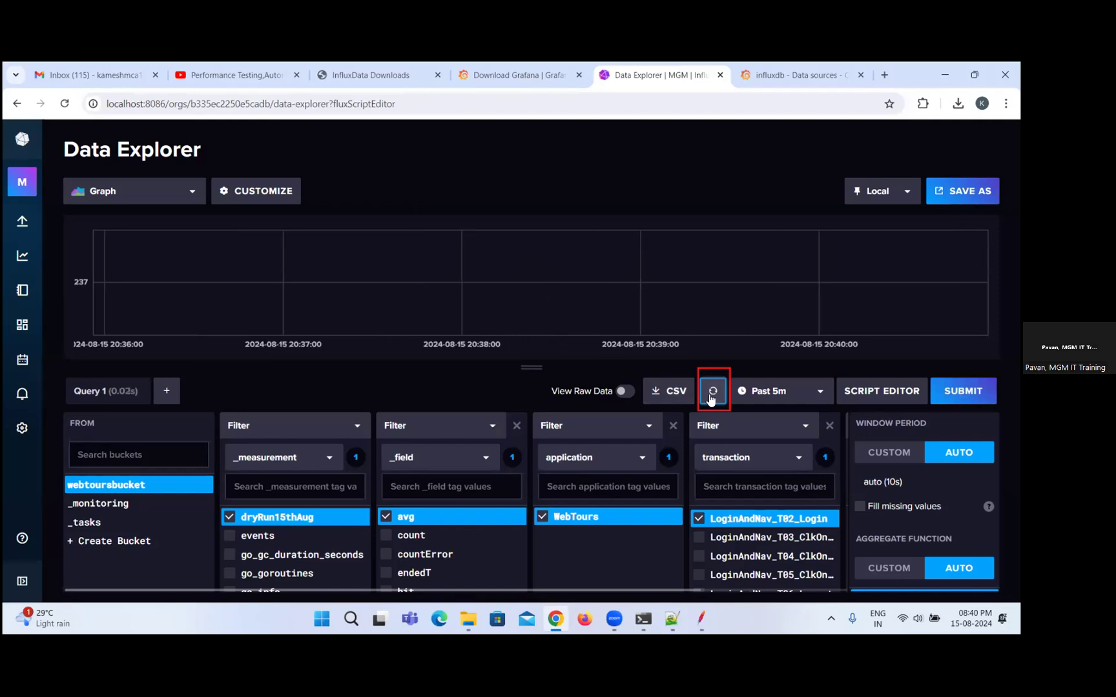
{"action": "left_click", "coordinate": [710, 396]}
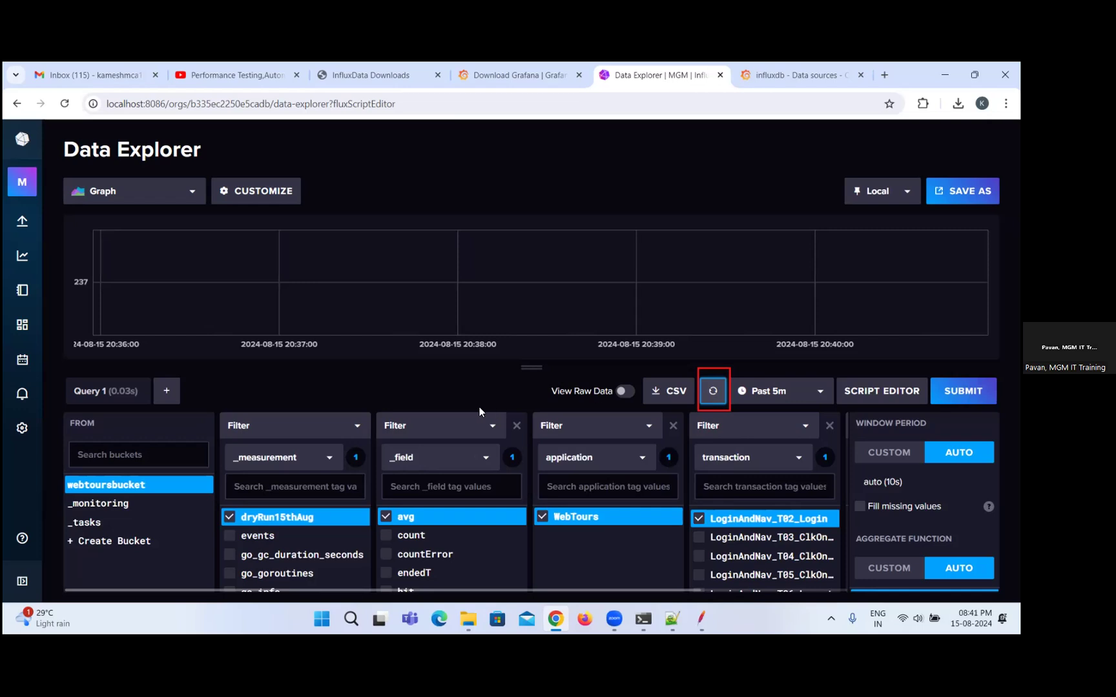
{"action": "left_click", "coordinate": [963, 392]}
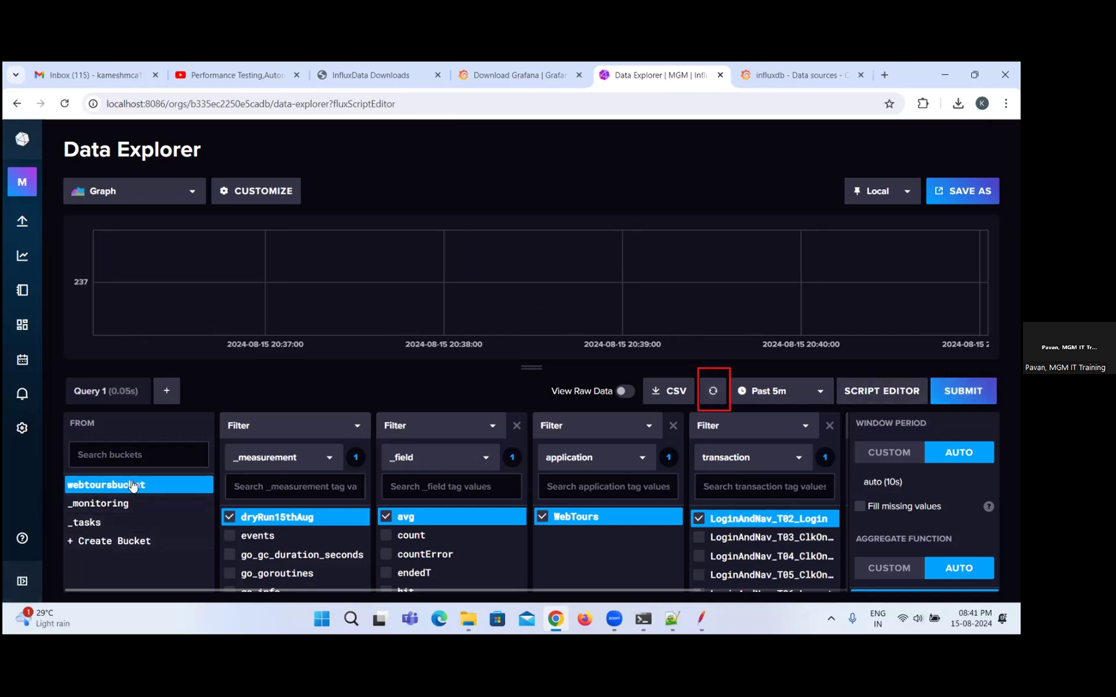
Rebuild the webtoursbucket query with dryRun15thAug, avg, WebTours and statut all, and submit it.
{"action": "left_click", "coordinate": [137, 490]}
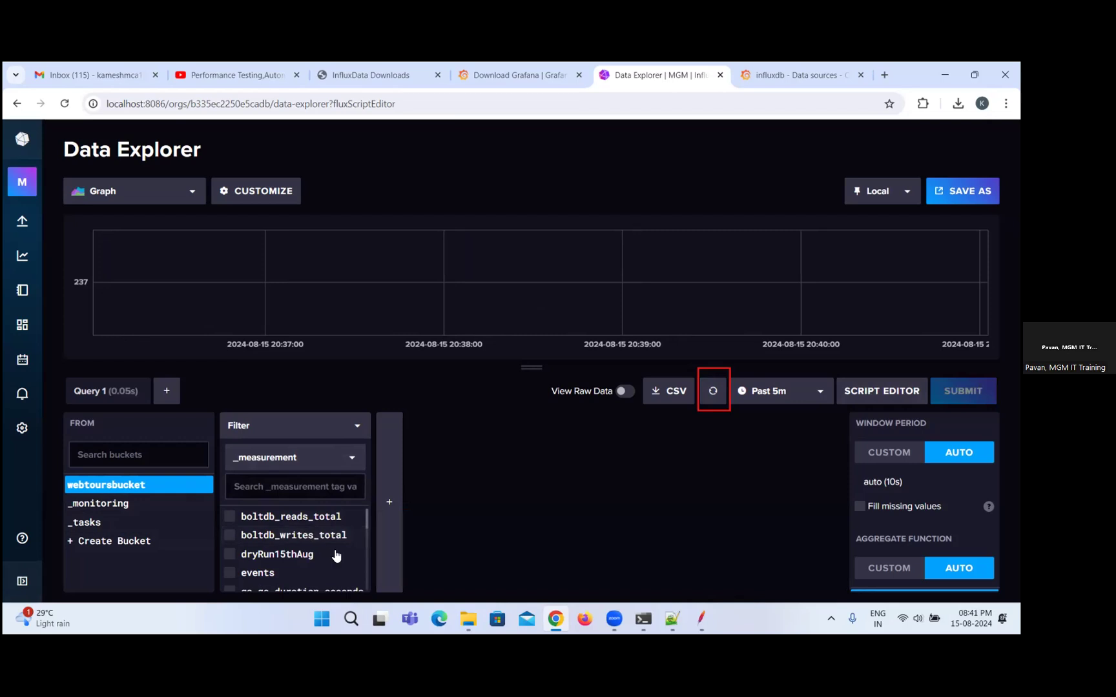
{"action": "left_click", "coordinate": [246, 557]}
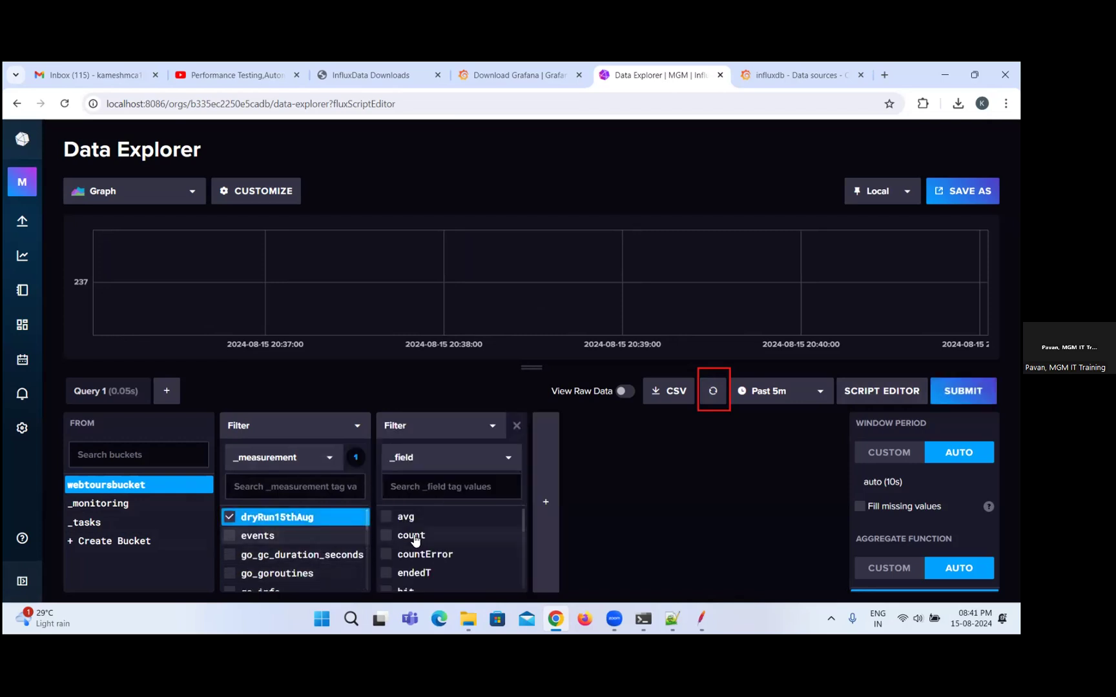
{"action": "left_click", "coordinate": [419, 518]}
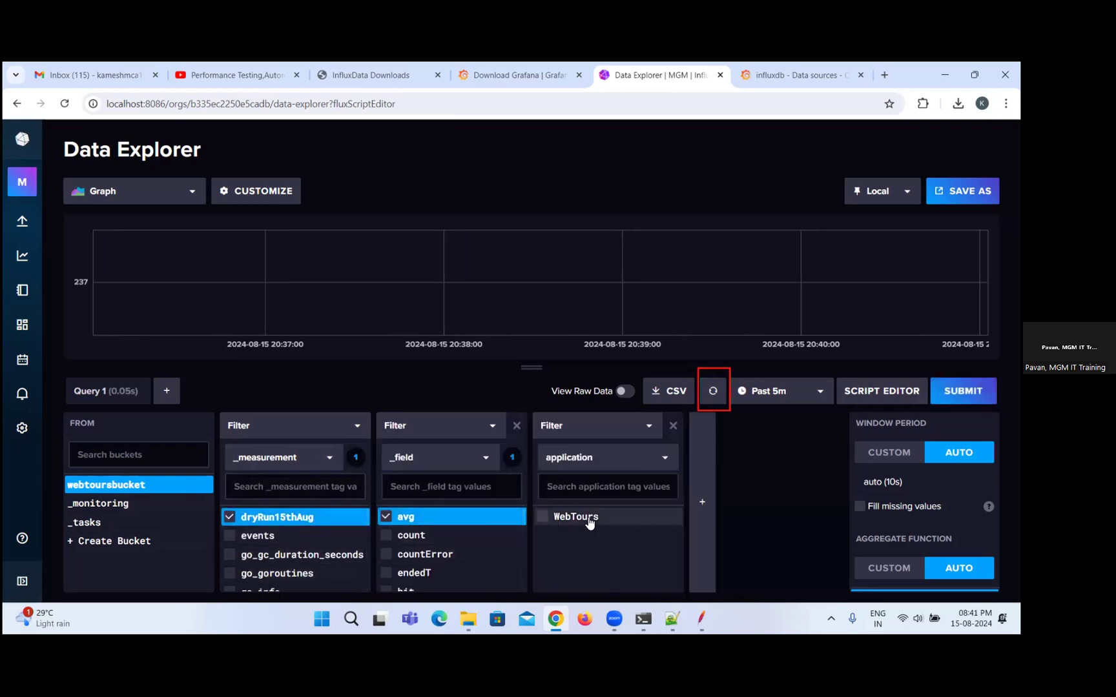
{"action": "left_click", "coordinate": [542, 516]}
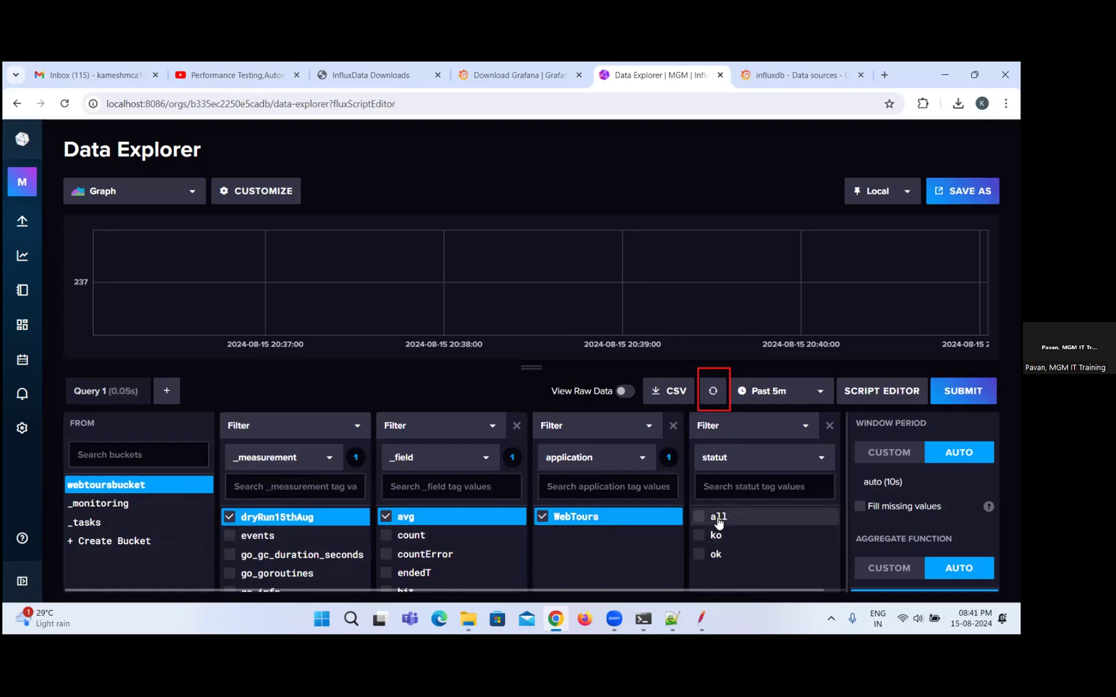
{"action": "left_click", "coordinate": [695, 520]}
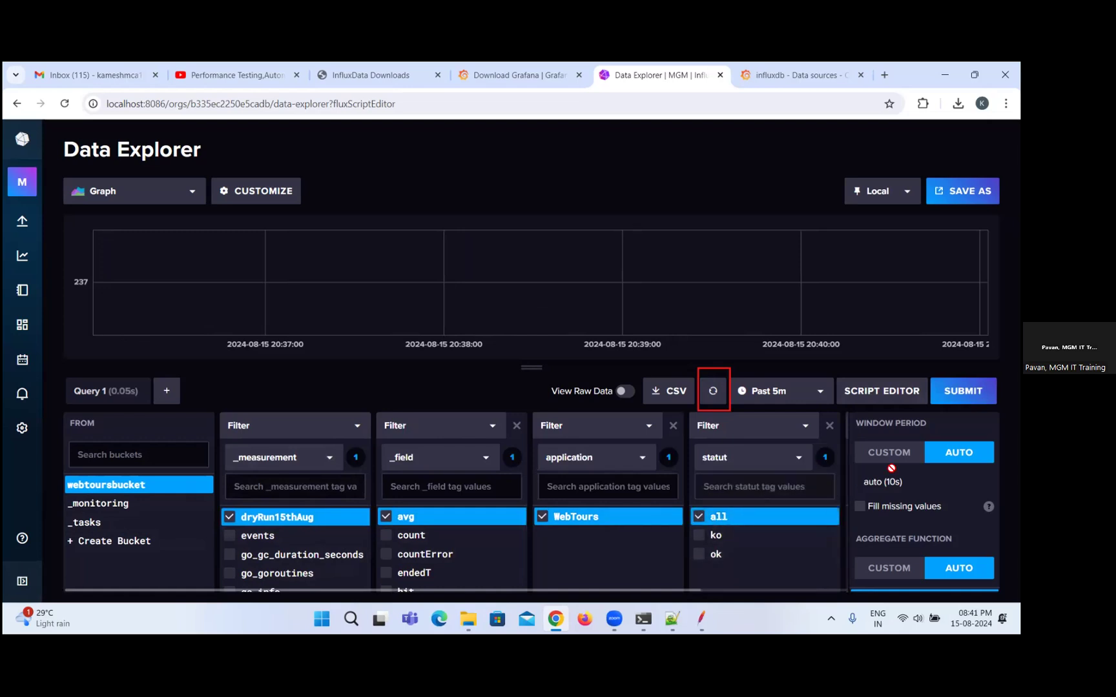
{"action": "left_click", "coordinate": [963, 391]}
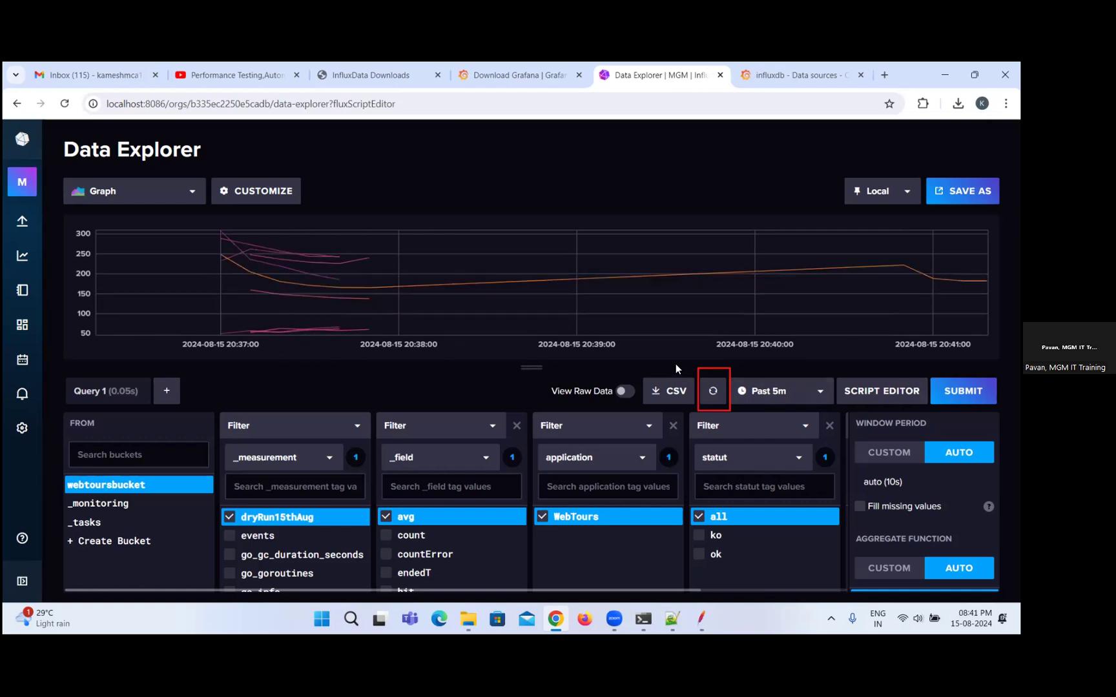
Bring up the InfluxDB server's command window, review its latest log entries, and minimize it.
{"action": "mouse_move", "coordinate": [643, 621]}
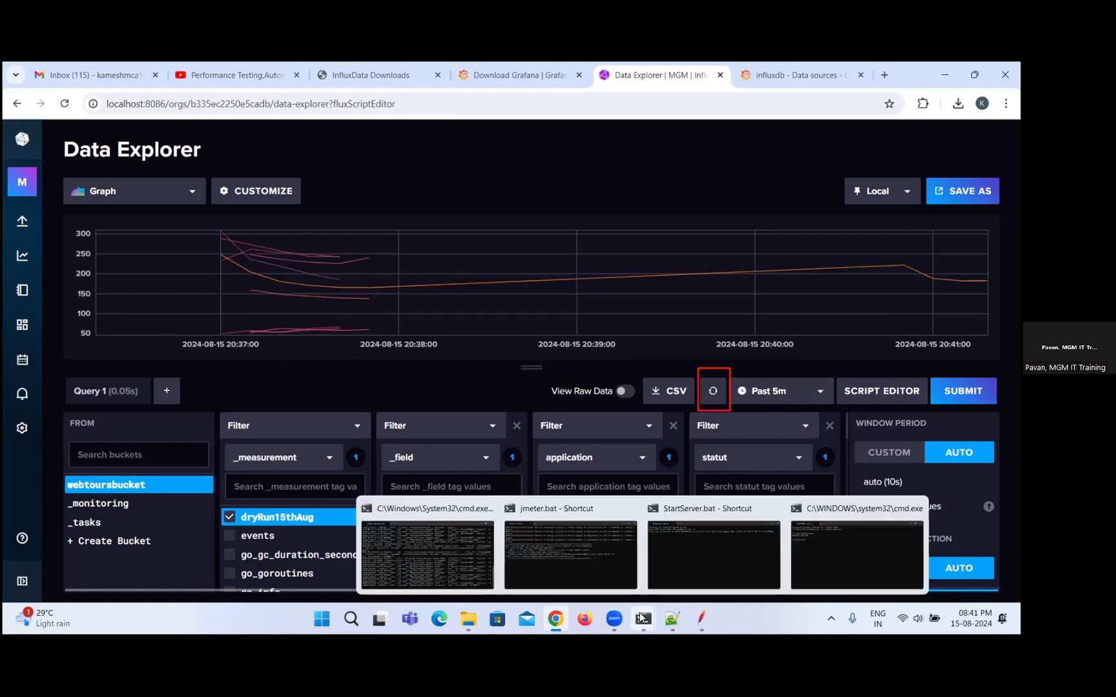
{"action": "left_click", "coordinate": [401, 520]}
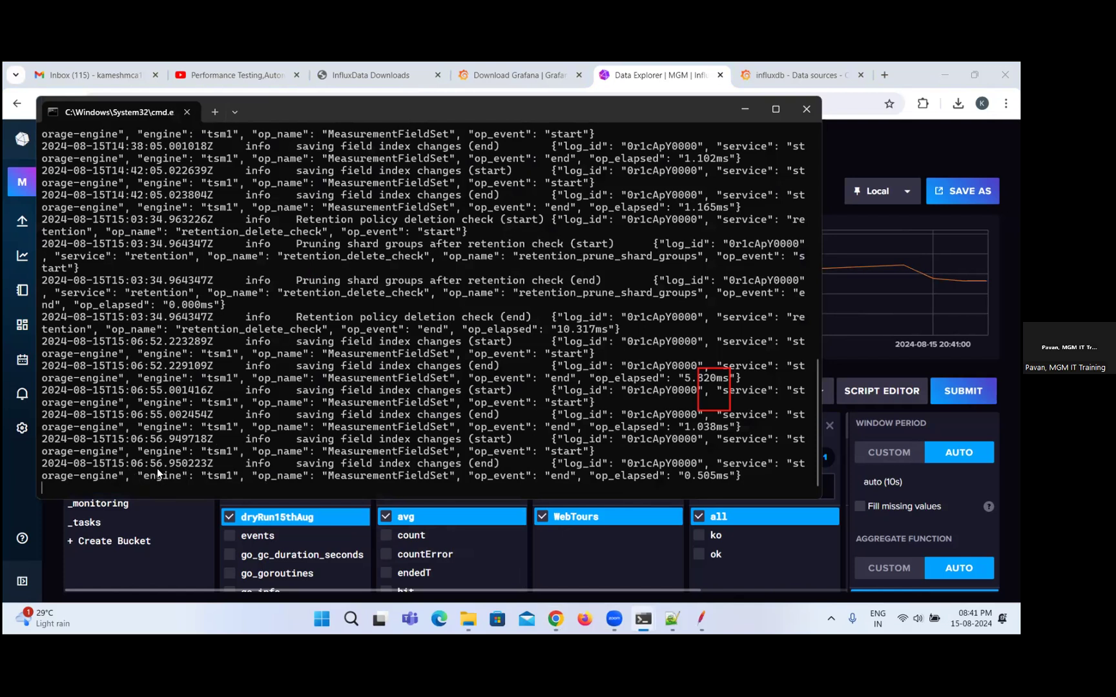
{"action": "left_click", "coordinate": [744, 114]}
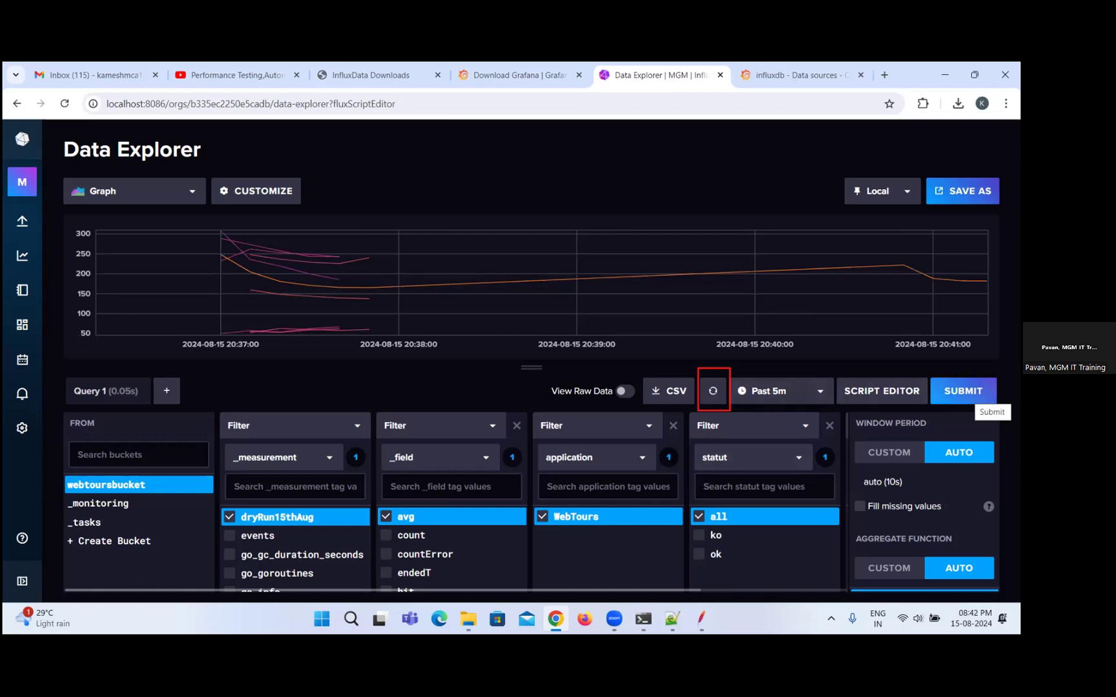
Switch to JMeter to review the Backend Listener's summaryOnly parameter, and return to InfluxDB's Data Explorer in Chrome.
{"action": "left_click", "coordinate": [702, 619]}
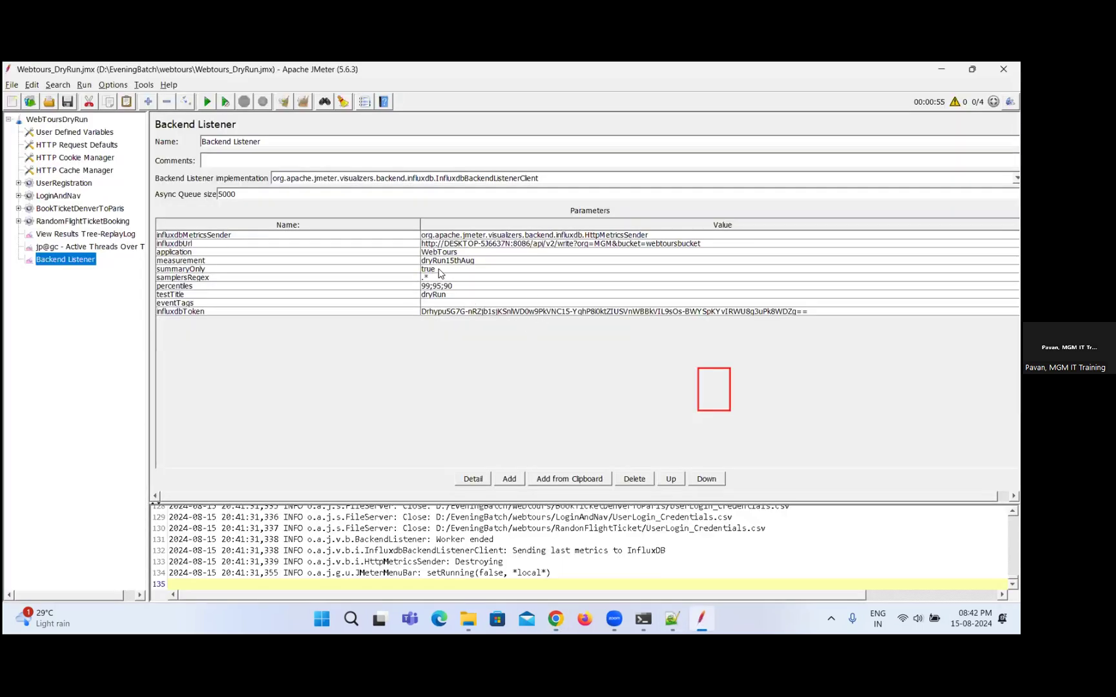
{"action": "left_click", "coordinate": [439, 271]}
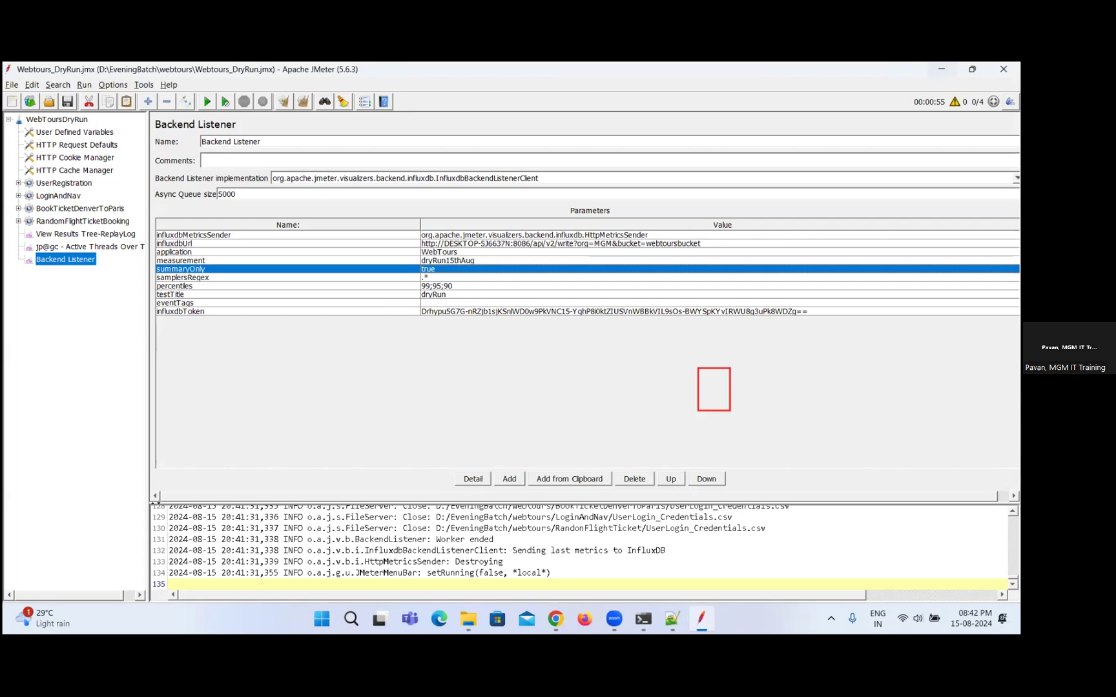
{"action": "left_click", "coordinate": [941, 69]}
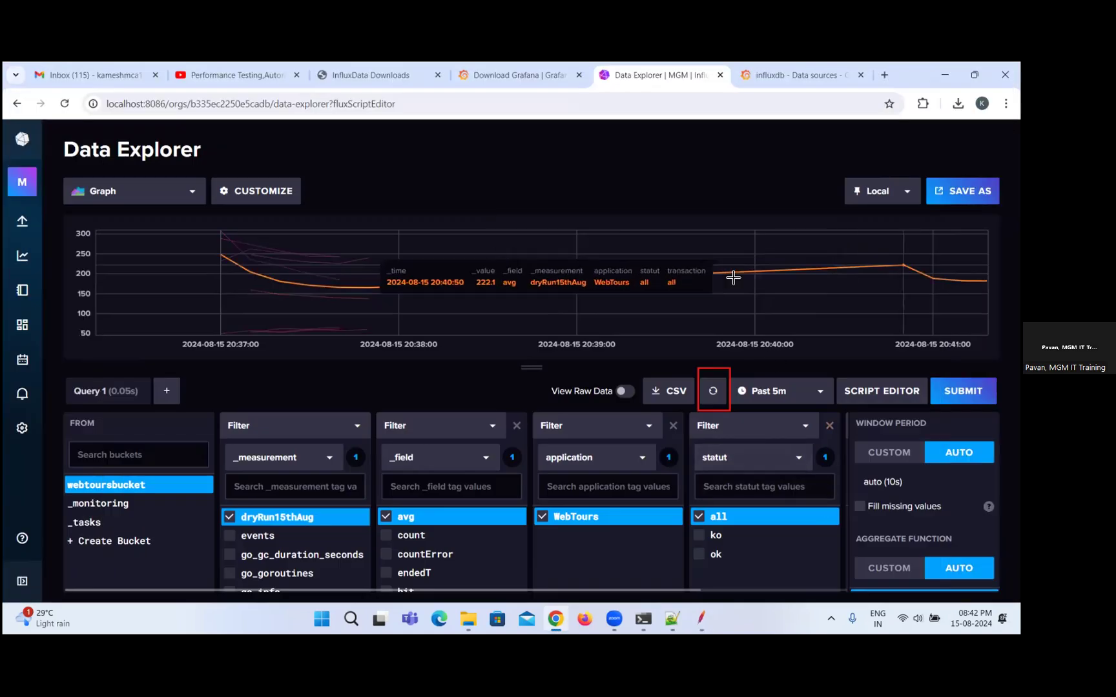
{"action": "left_click", "coordinate": [700, 619]}
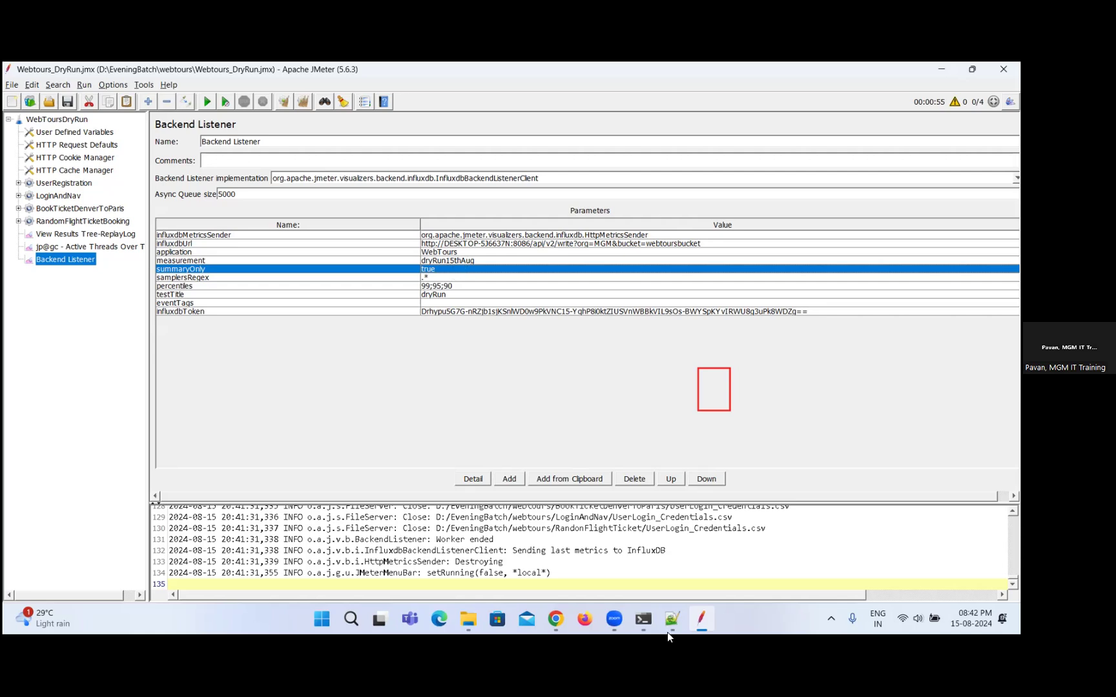
{"action": "key", "text": "super"}
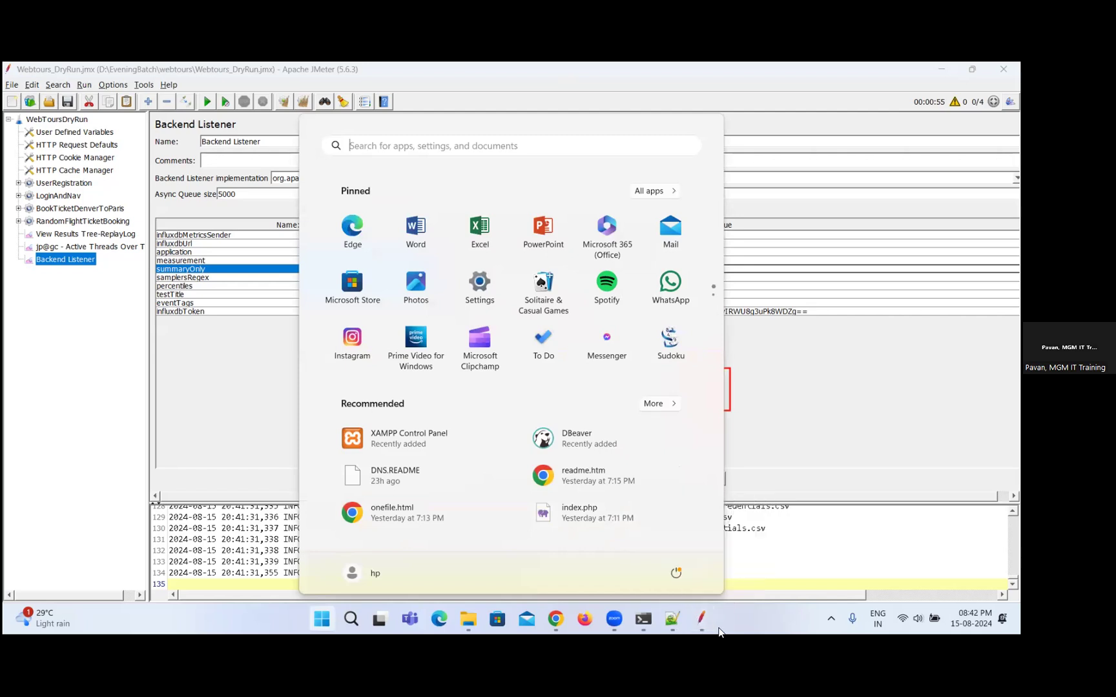
{"action": "left_click", "coordinate": [792, 453]}
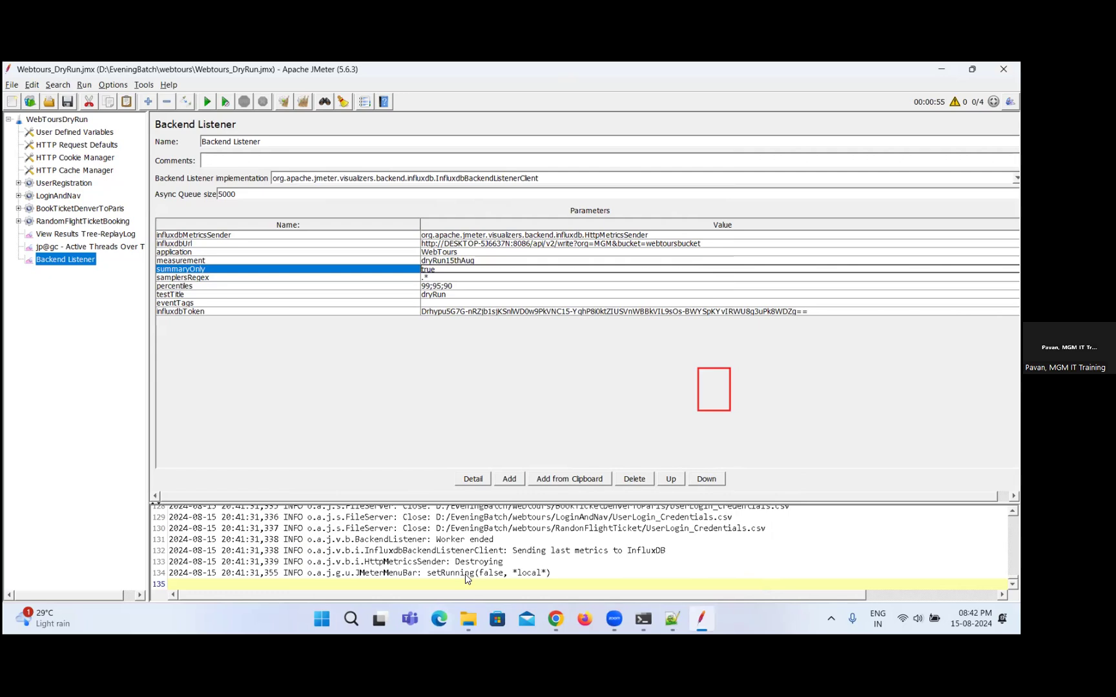
{"action": "left_click", "coordinate": [702, 621]}
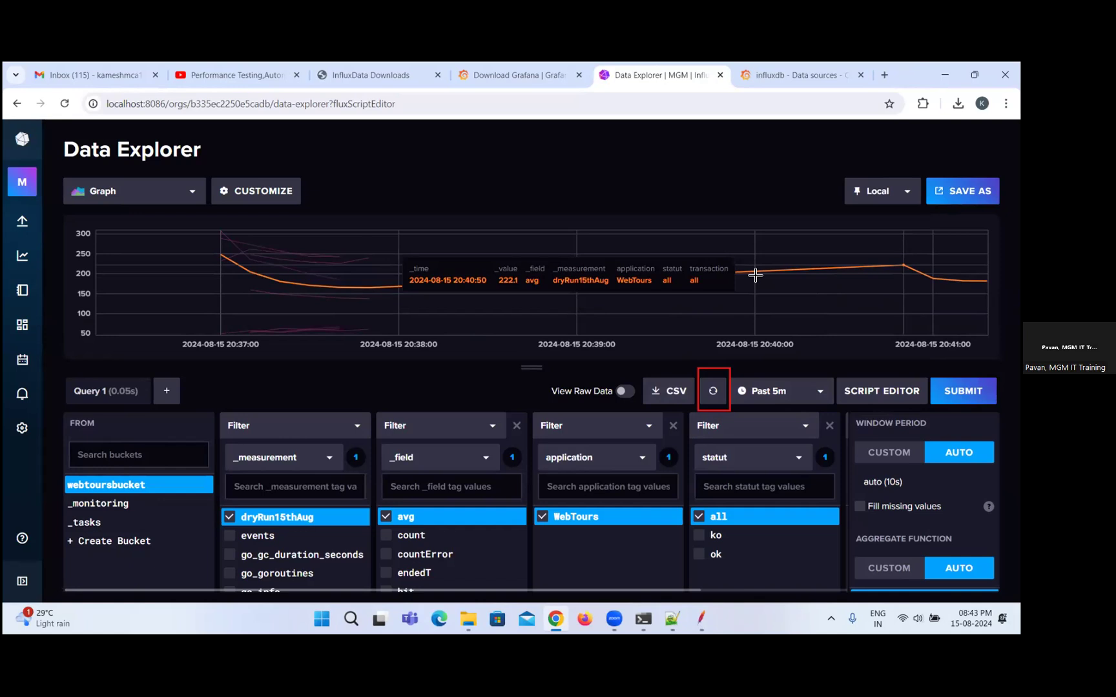
View the influxdb data source settings in Grafana and return to InfluxDB's Data Explorer.
{"action": "left_click", "coordinate": [524, 70]}
{"action": "left_click", "coordinate": [668, 66]}
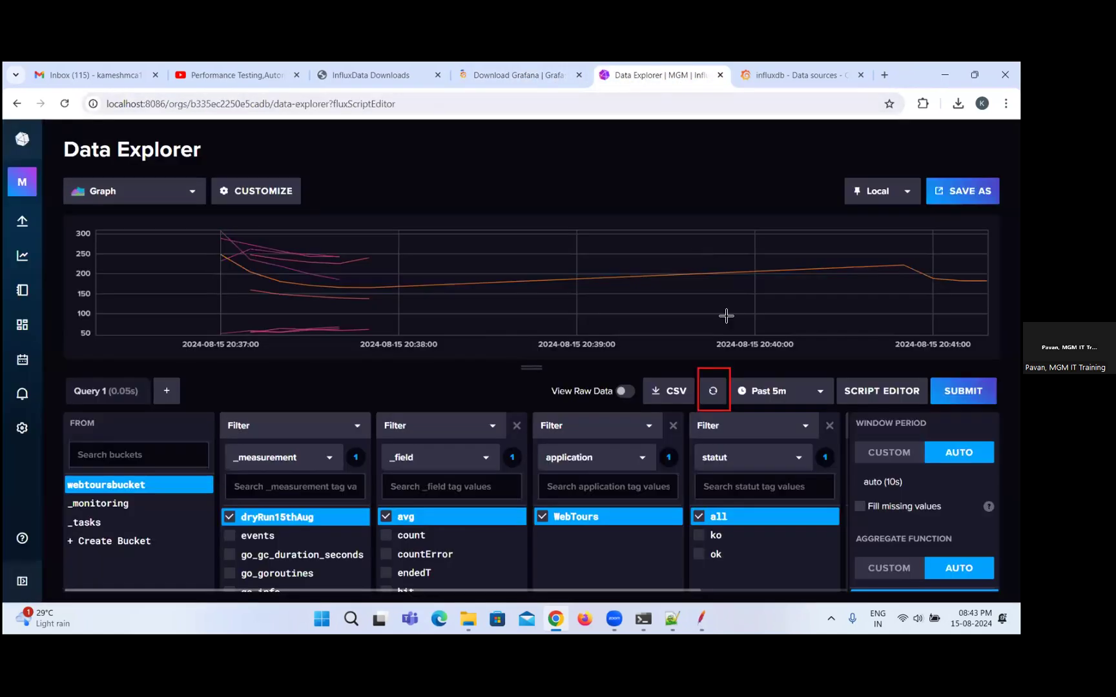
{"action": "left_click", "coordinate": [802, 74]}
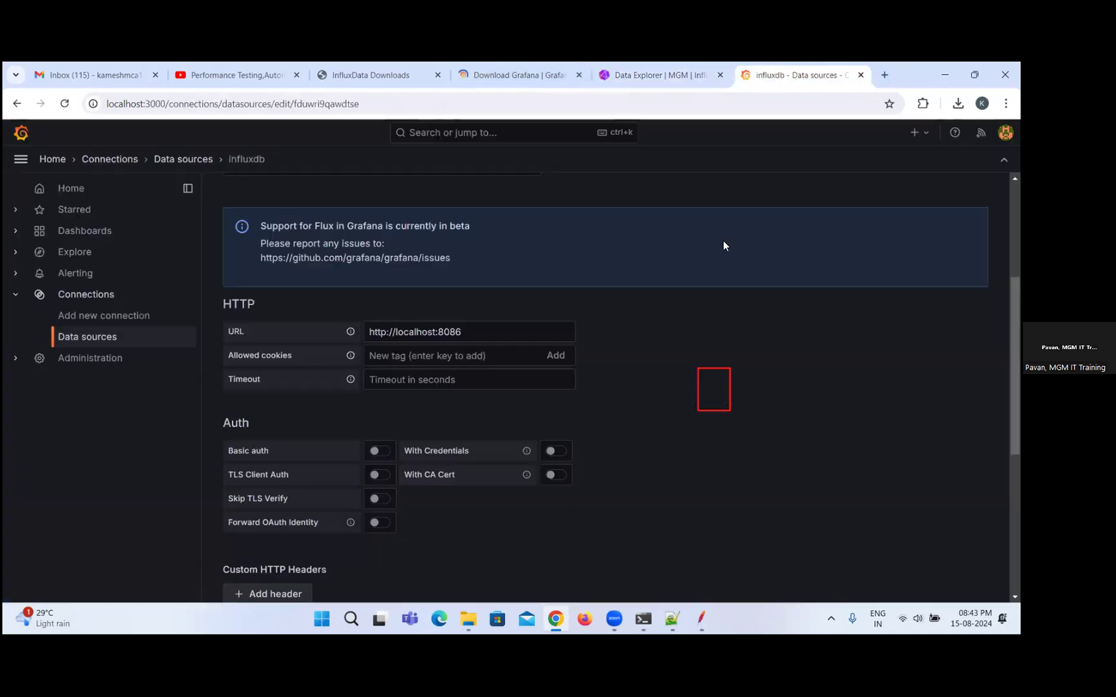
{"action": "scroll", "coordinate": [652, 177], "scroll_direction": "up", "scroll_amount": 4}
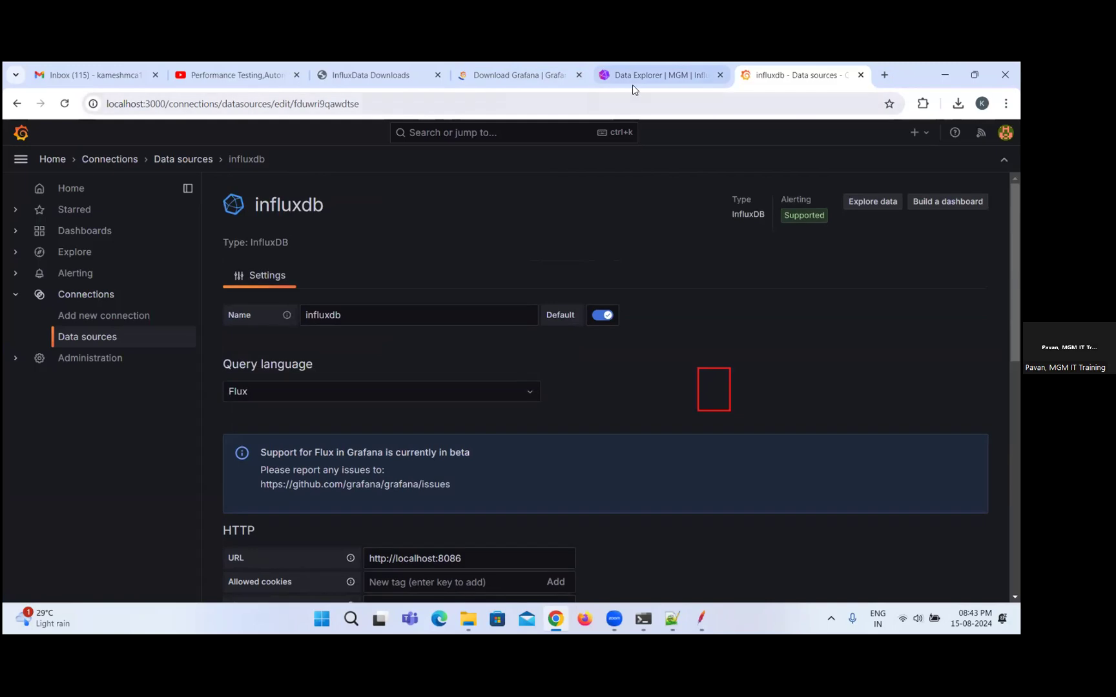
{"action": "left_click", "coordinate": [632, 81]}
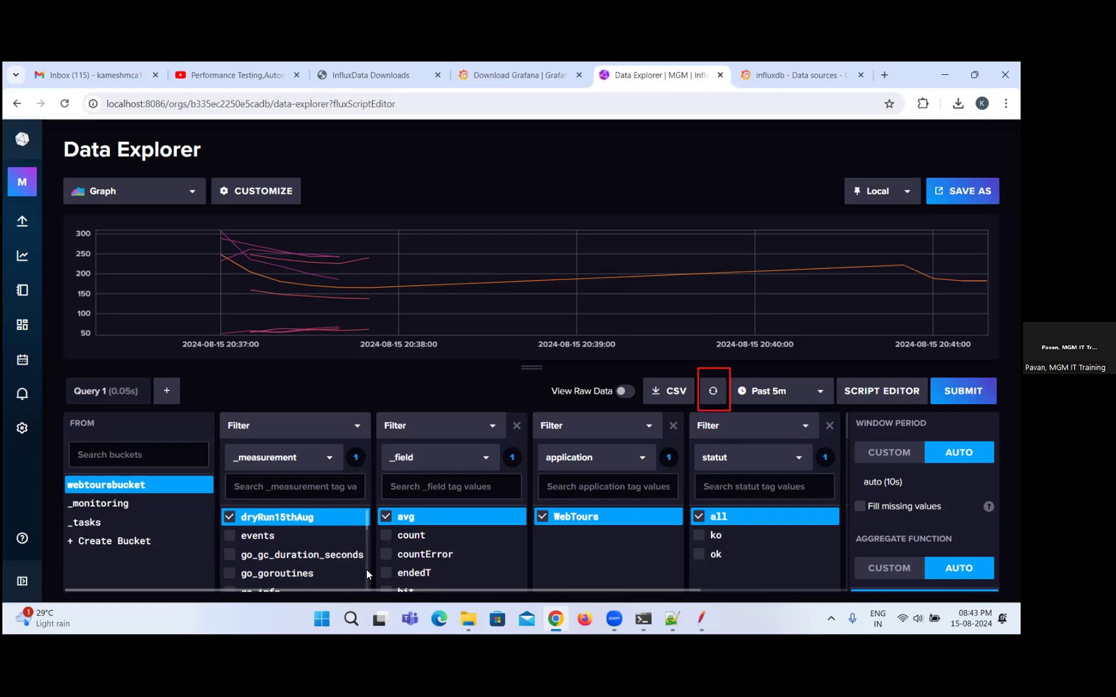
{"action": "key", "text": "alt+Tab"}
{"action": "key", "text": "alt+Tab"}
{"action": "key", "text": "alt+Tab"}
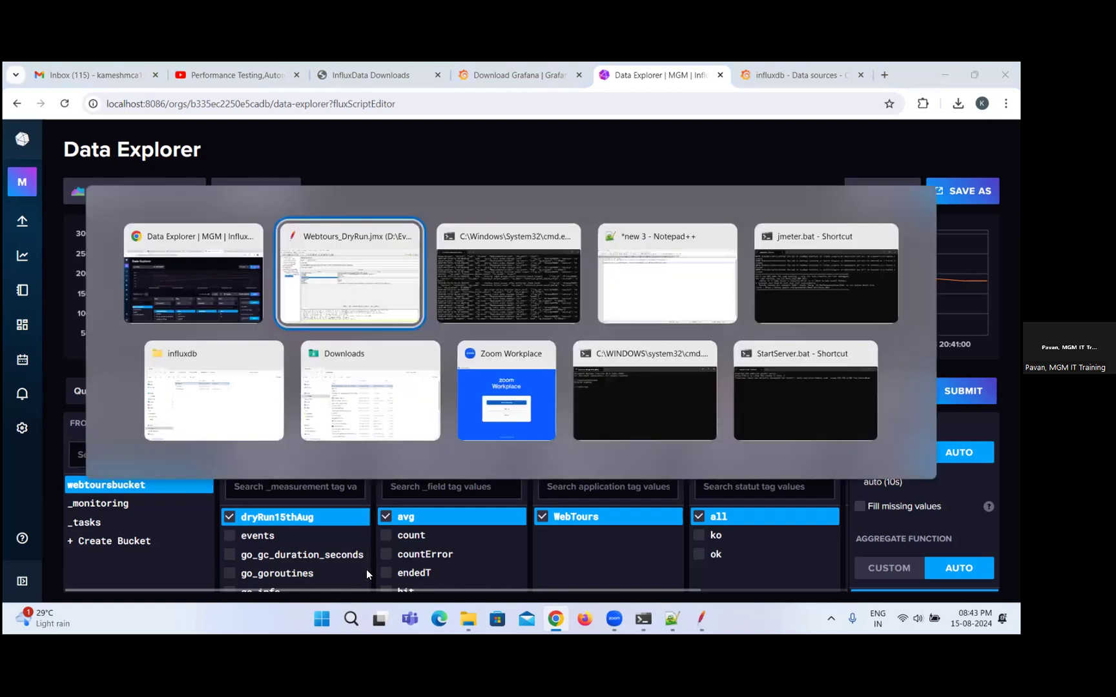
{"action": "key", "text": "alt+Tab"}
{"action": "key", "text": "alt+Tab"}
{"action": "key", "text": "alt+Tab"}
{"action": "key", "text": "alt+Tab"}
{"action": "key", "text": "alt+Tab"}
{"action": "key", "text": "alt+Tab"}
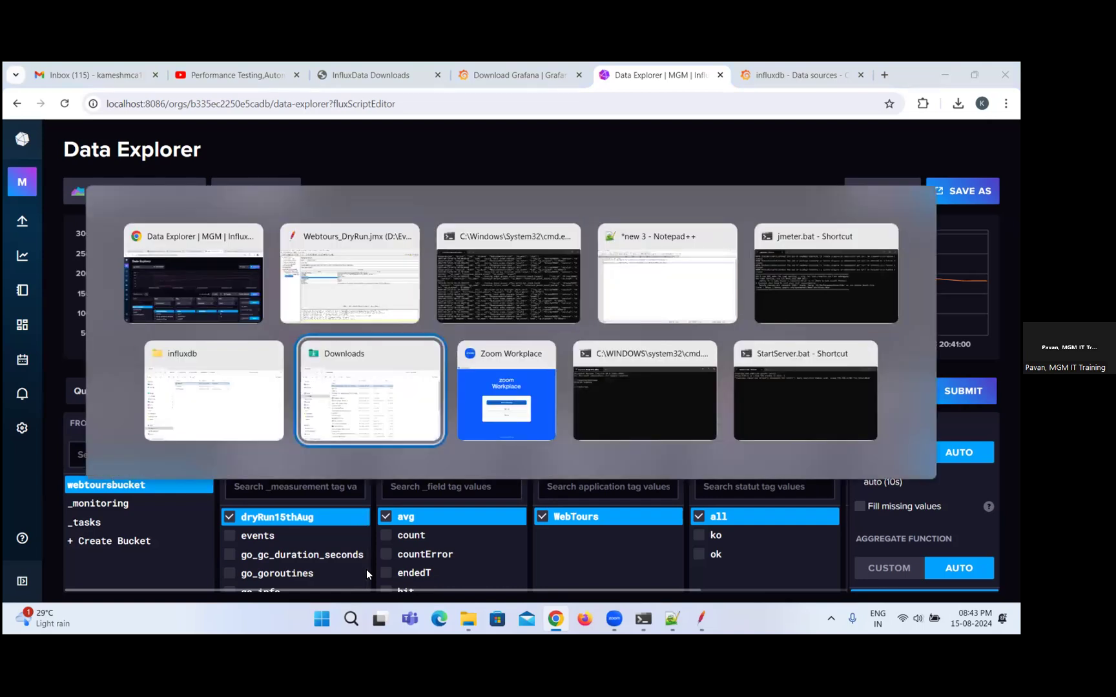
{"action": "key", "text": "alt+Tab"}
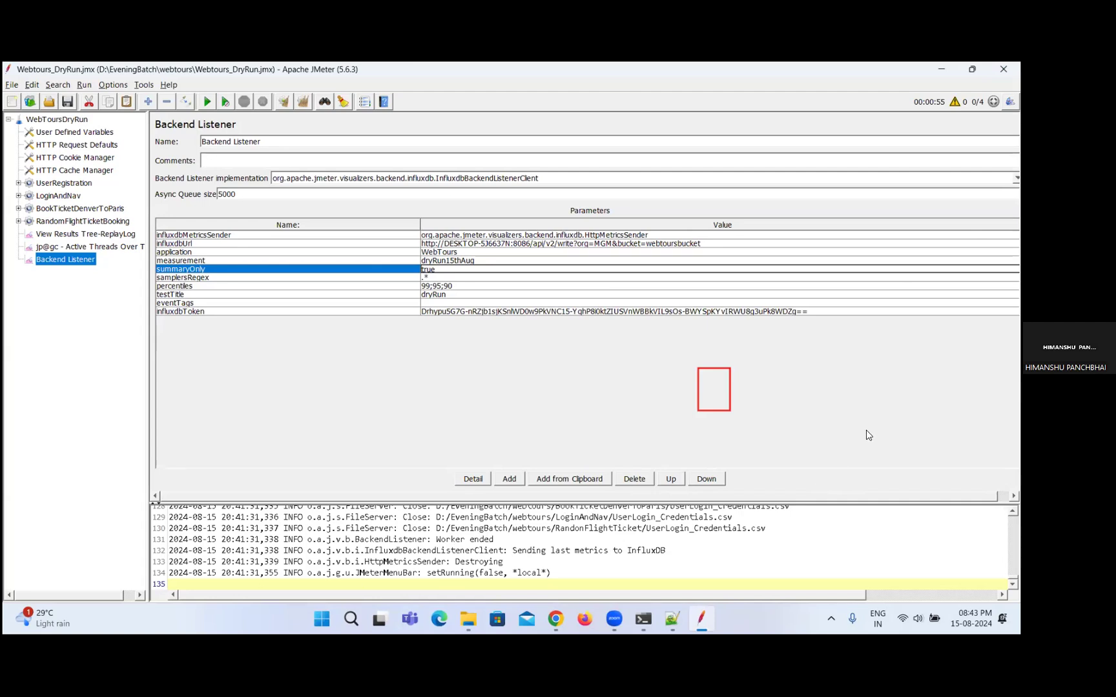
{"action": "mouse_move", "coordinate": [625, 621]}
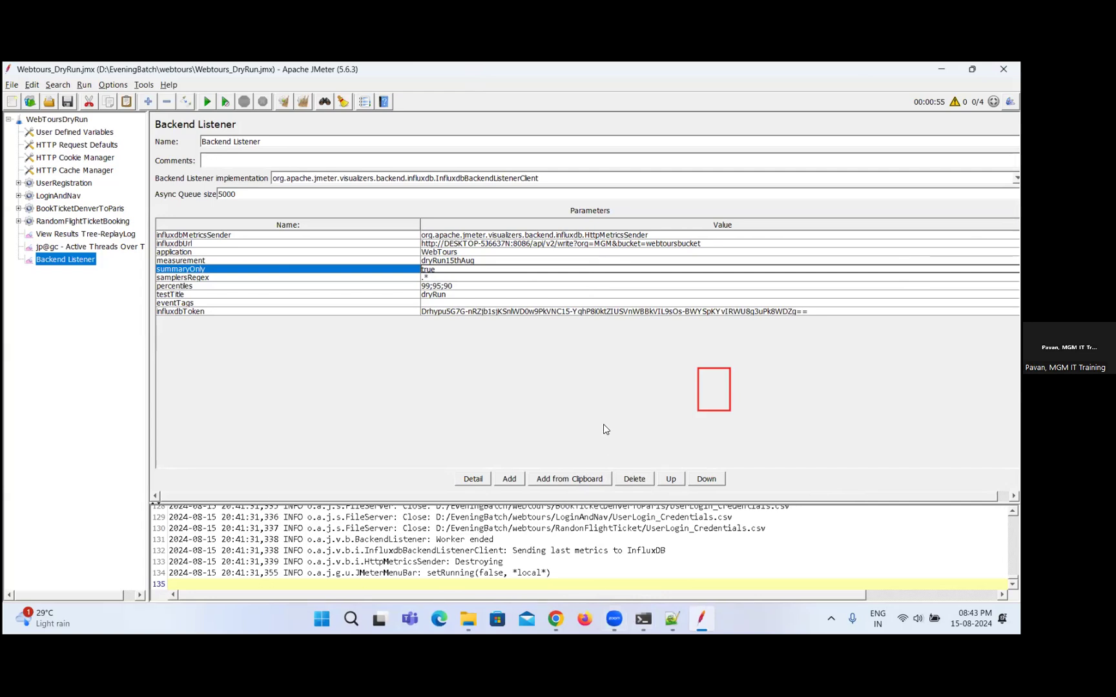
{"action": "key", "text": "alt+Tab"}
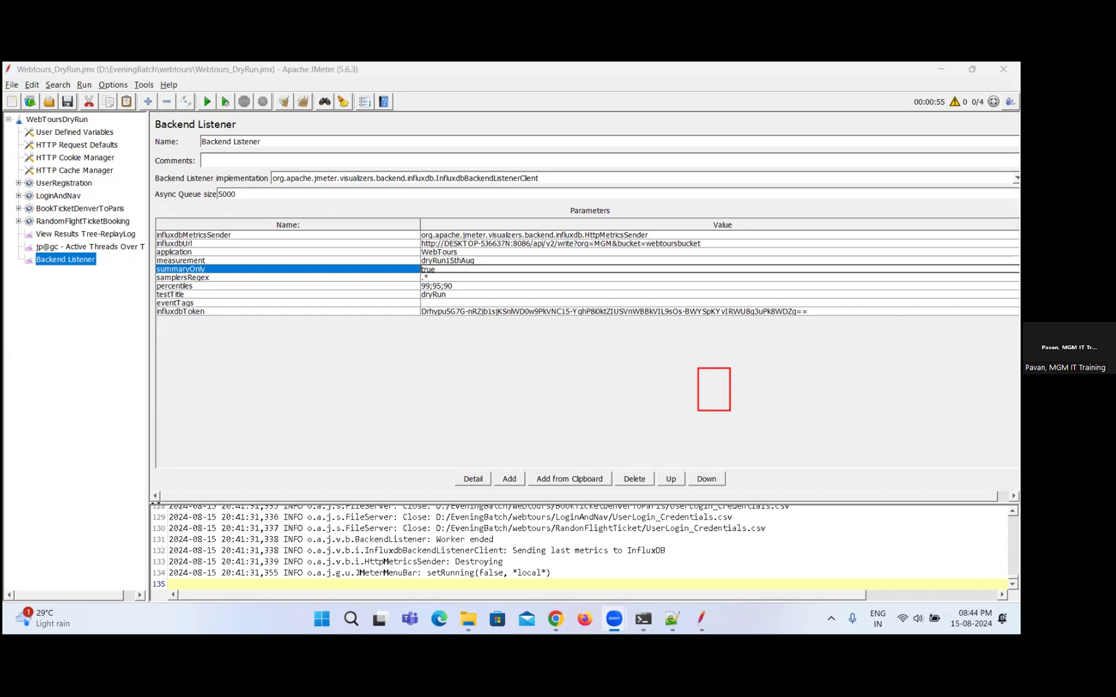
{"action": "left_click", "coordinate": [941, 70]}
Set the Data Explorer query's time range to Past 15m.
{"action": "left_click", "coordinate": [788, 78]}
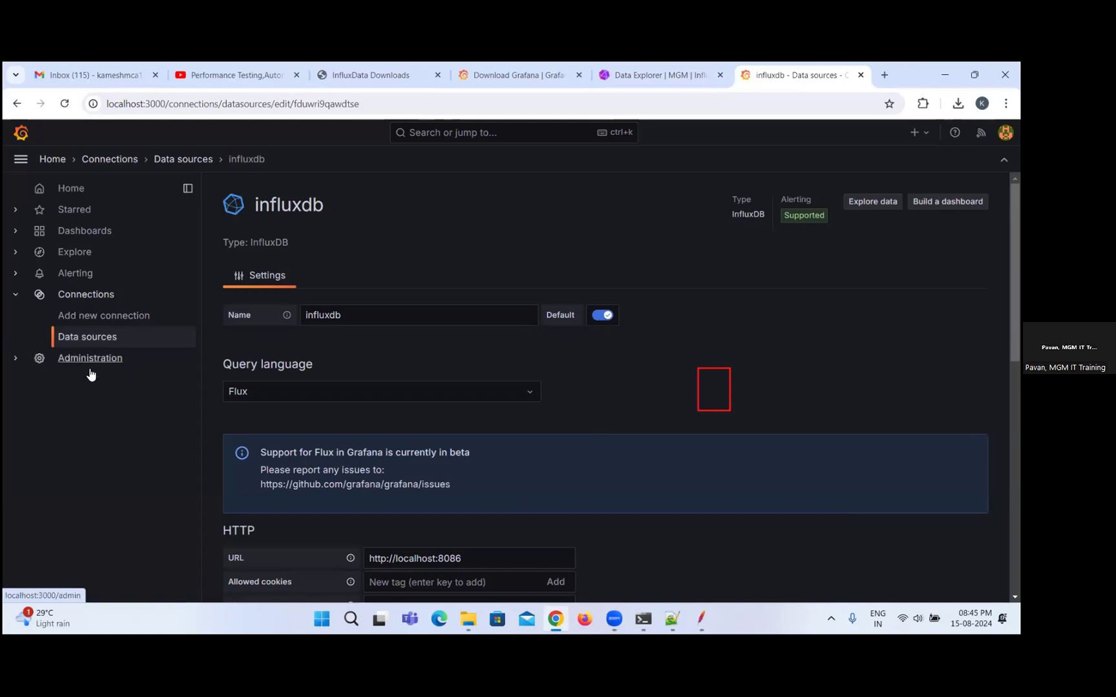
{"action": "left_click", "coordinate": [651, 79]}
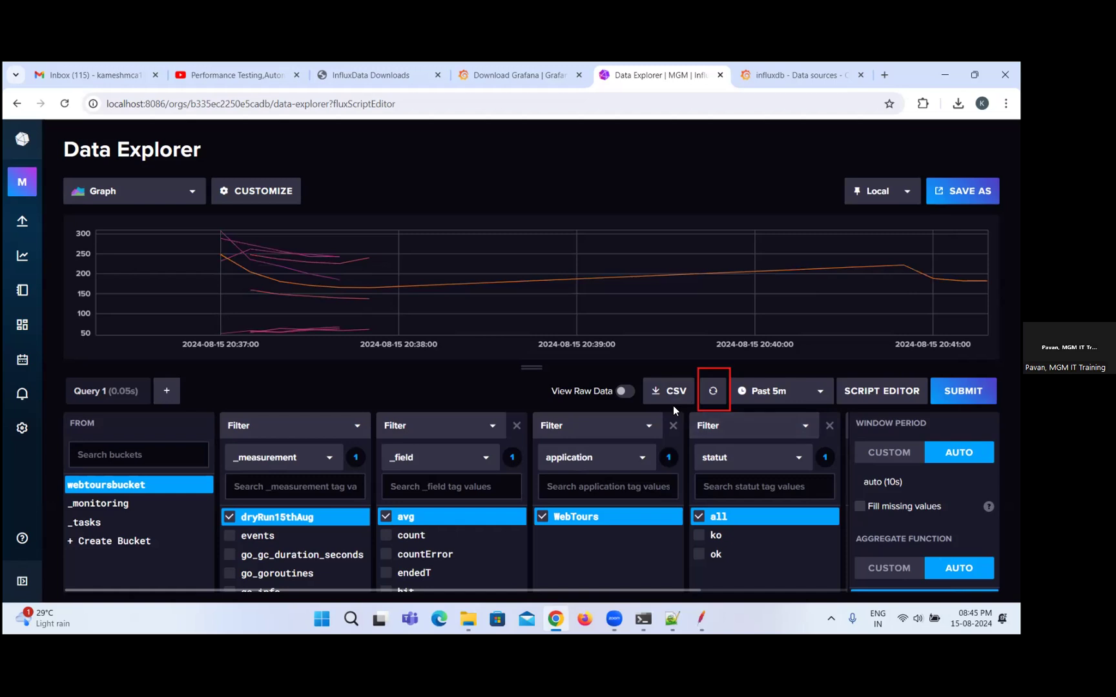
{"action": "left_click", "coordinate": [788, 397]}
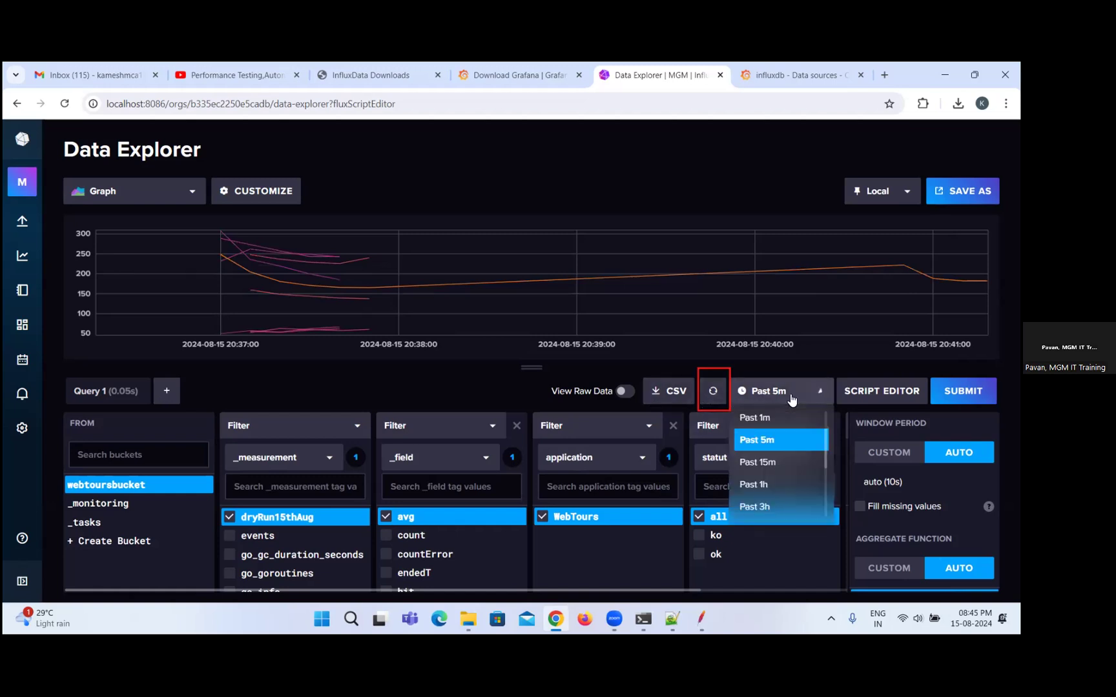
{"action": "left_click", "coordinate": [764, 462]}
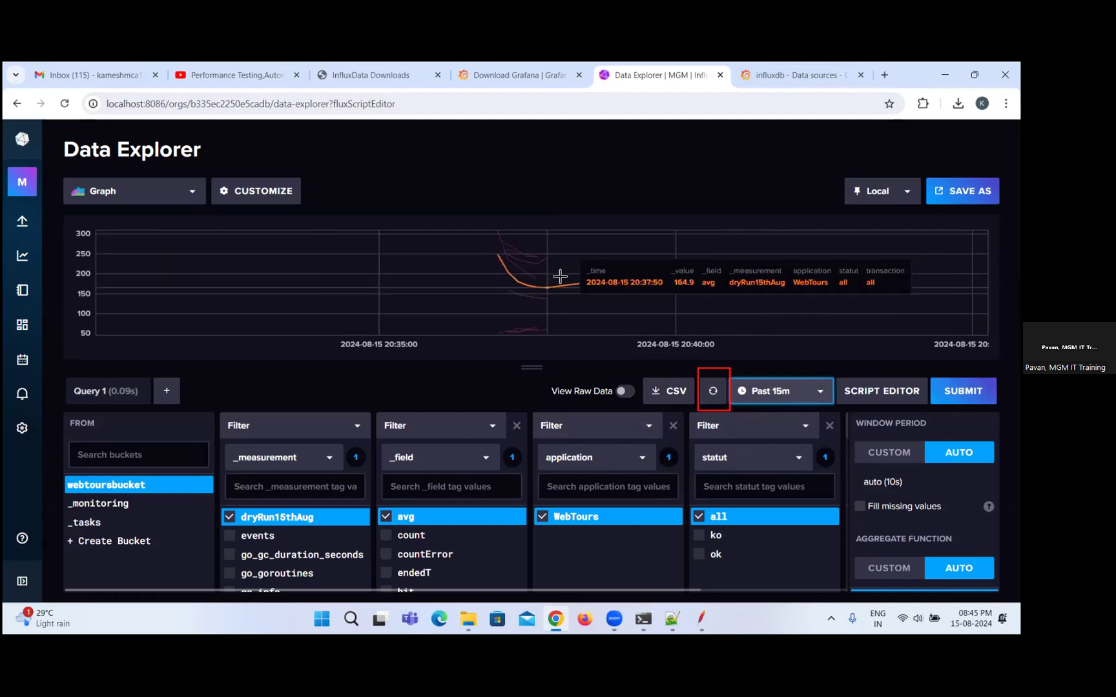
Close the Grafana download page and bring up the local Grafana site.
{"action": "left_click", "coordinate": [528, 81]}
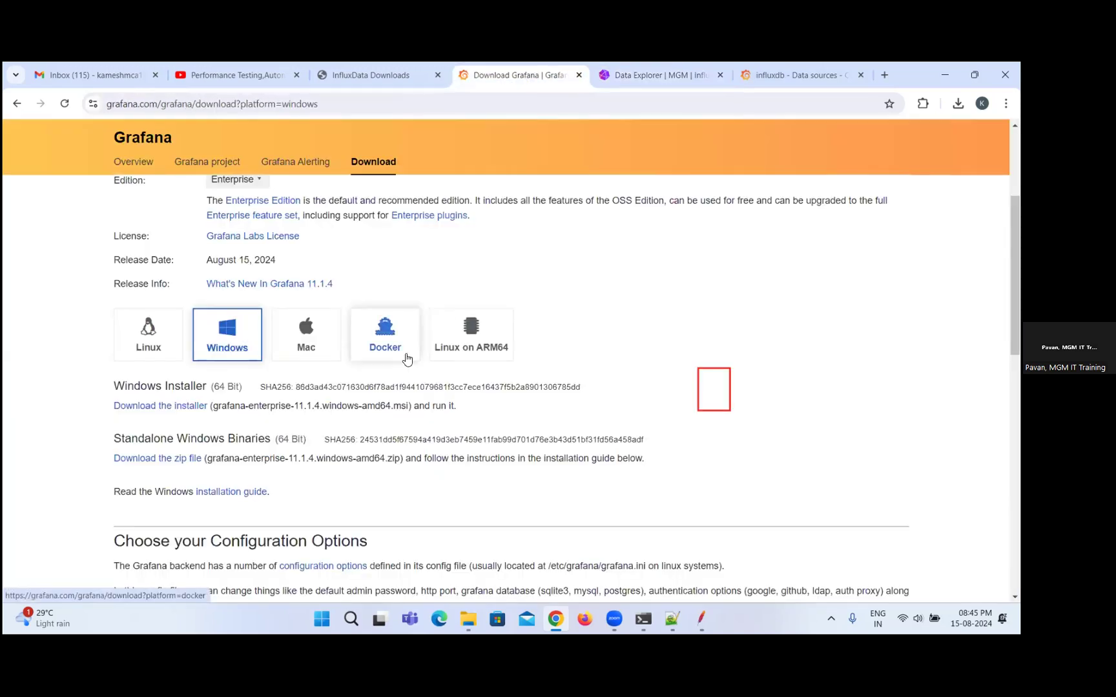
{"action": "scroll", "coordinate": [386, 336], "scroll_direction": "up", "scroll_amount": 3}
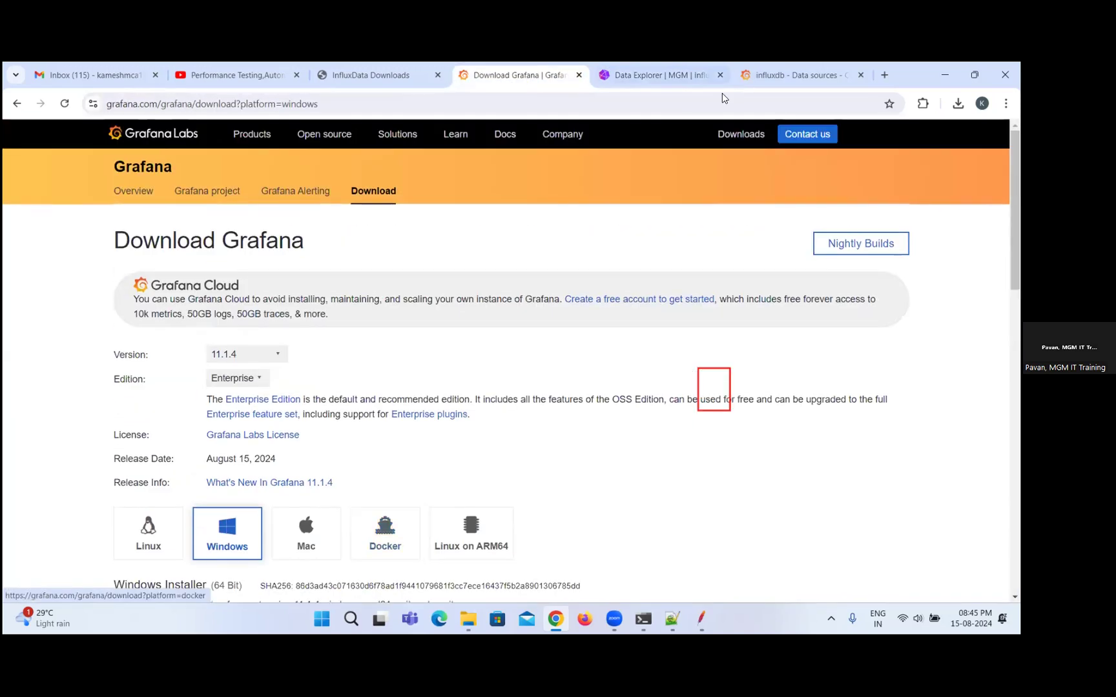
{"action": "left_click", "coordinate": [578, 75]}
{"action": "left_click", "coordinate": [697, 76]}
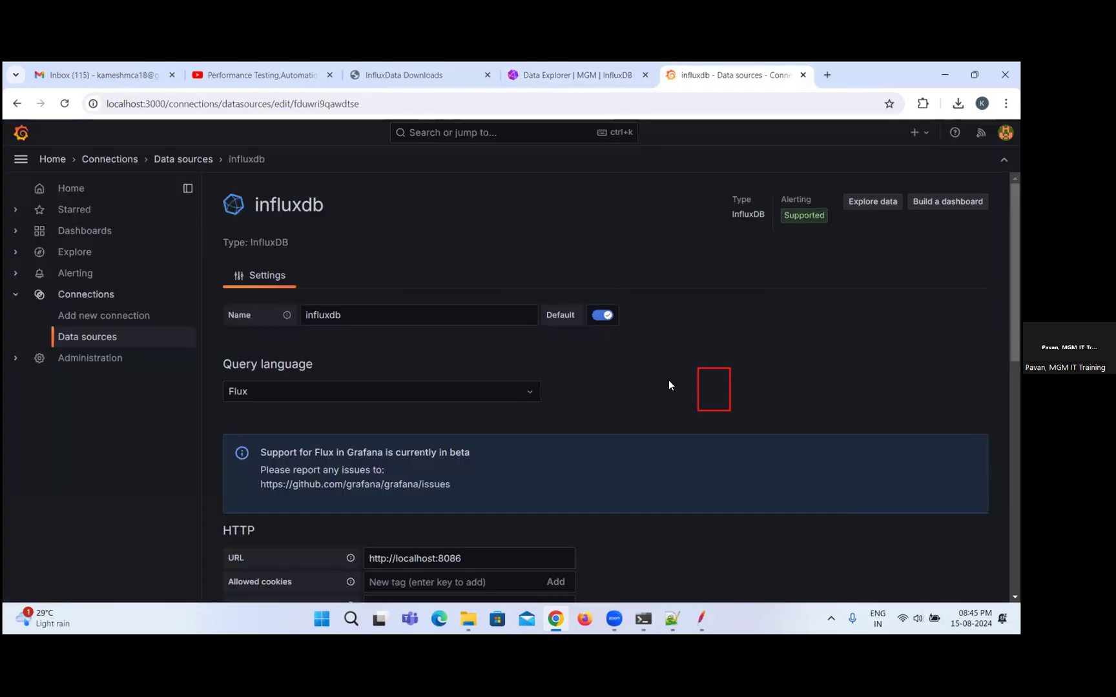
Create a new Grafana dashboard and add a visualization that uses the influxdb data source.
{"action": "left_click", "coordinate": [95, 236]}
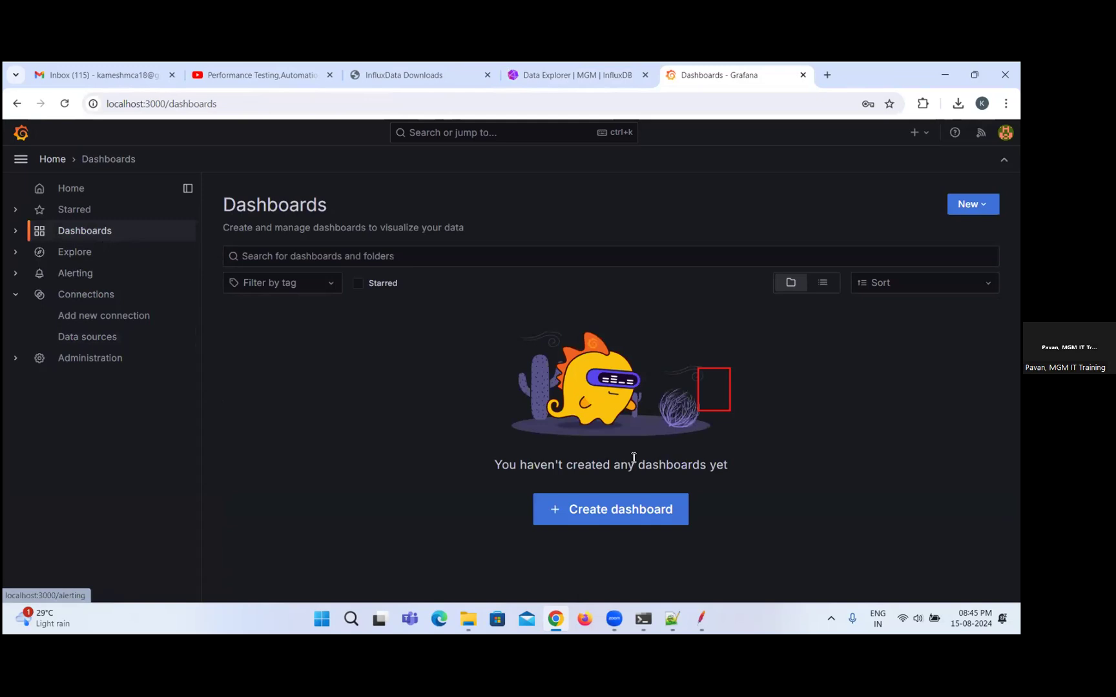
{"action": "left_click", "coordinate": [638, 508]}
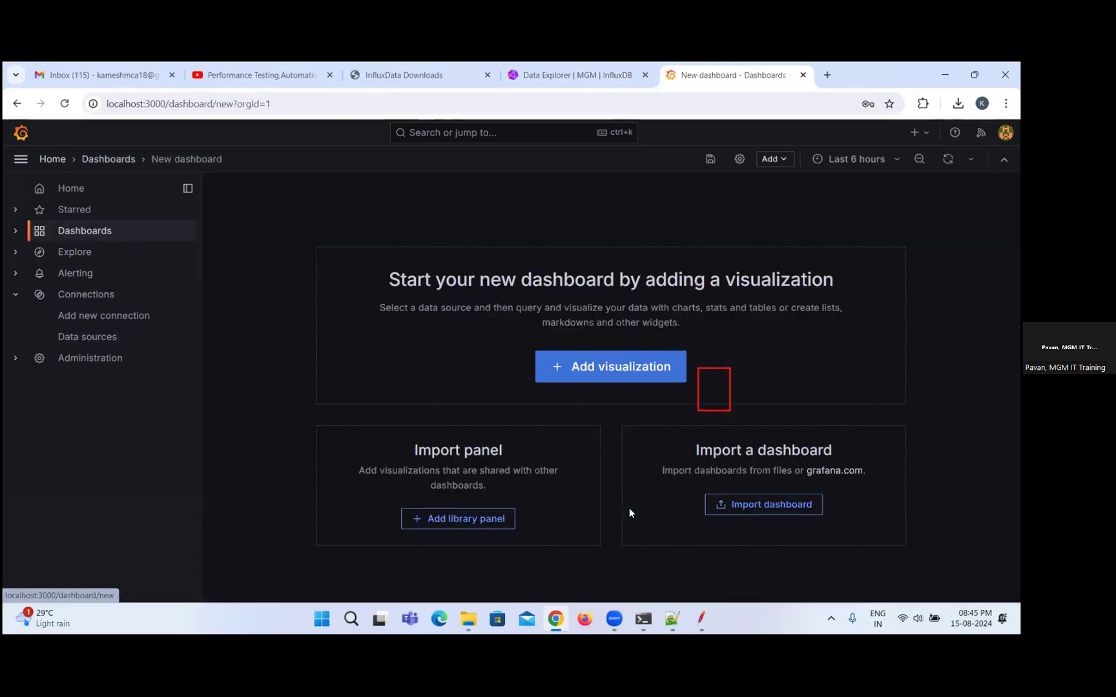
{"action": "left_click", "coordinate": [624, 378]}
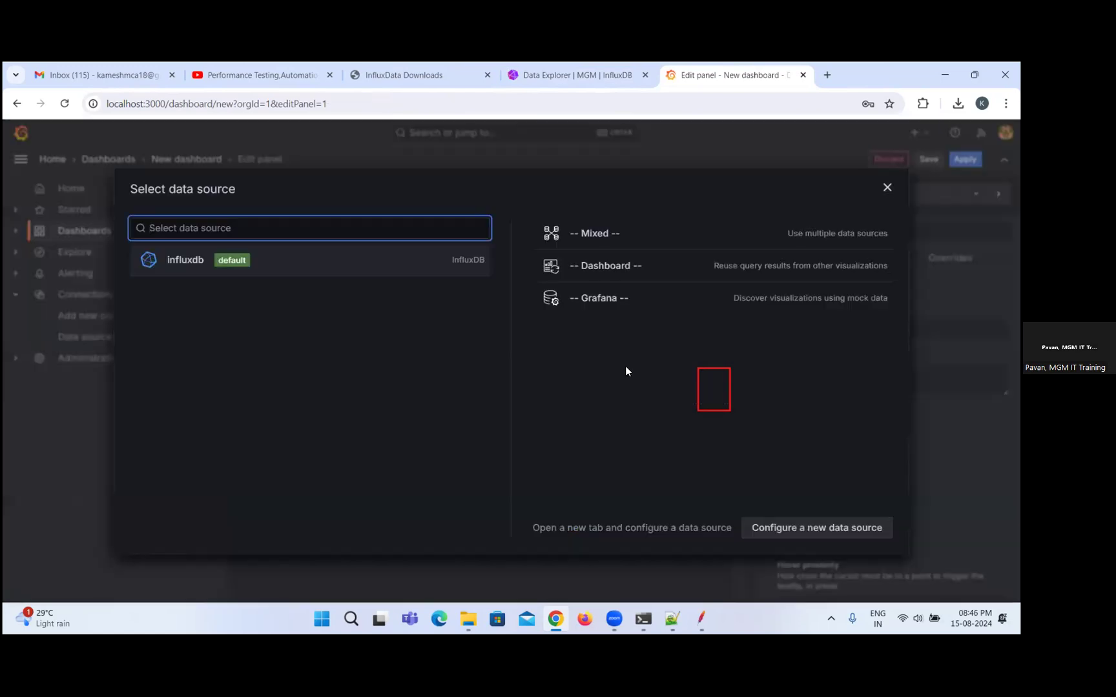
{"action": "left_click", "coordinate": [201, 259]}
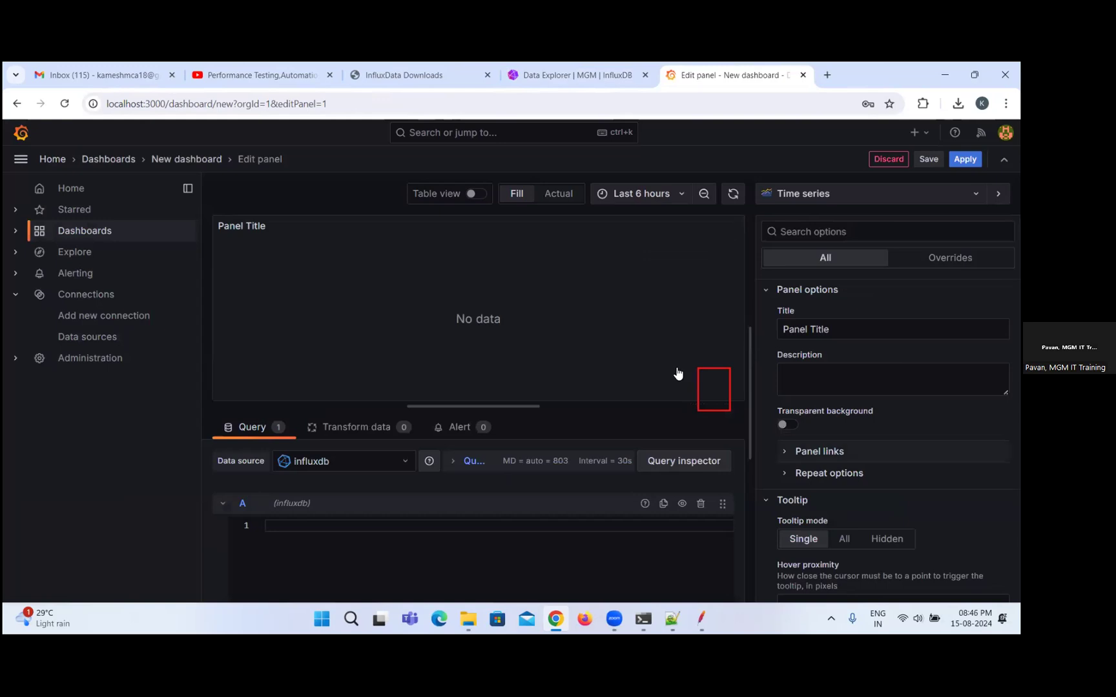
Title the new panel "Avg Response Times".
{"action": "triple_click", "coordinate": [838, 332]}
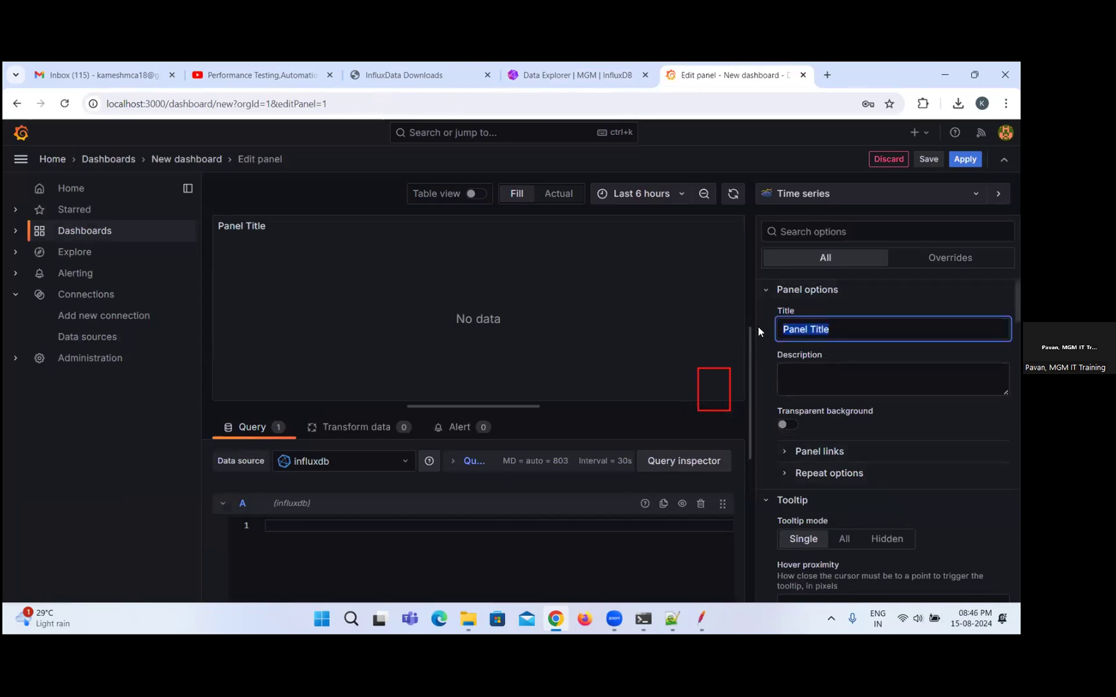
{"action": "type", "text": "Avg Re"}
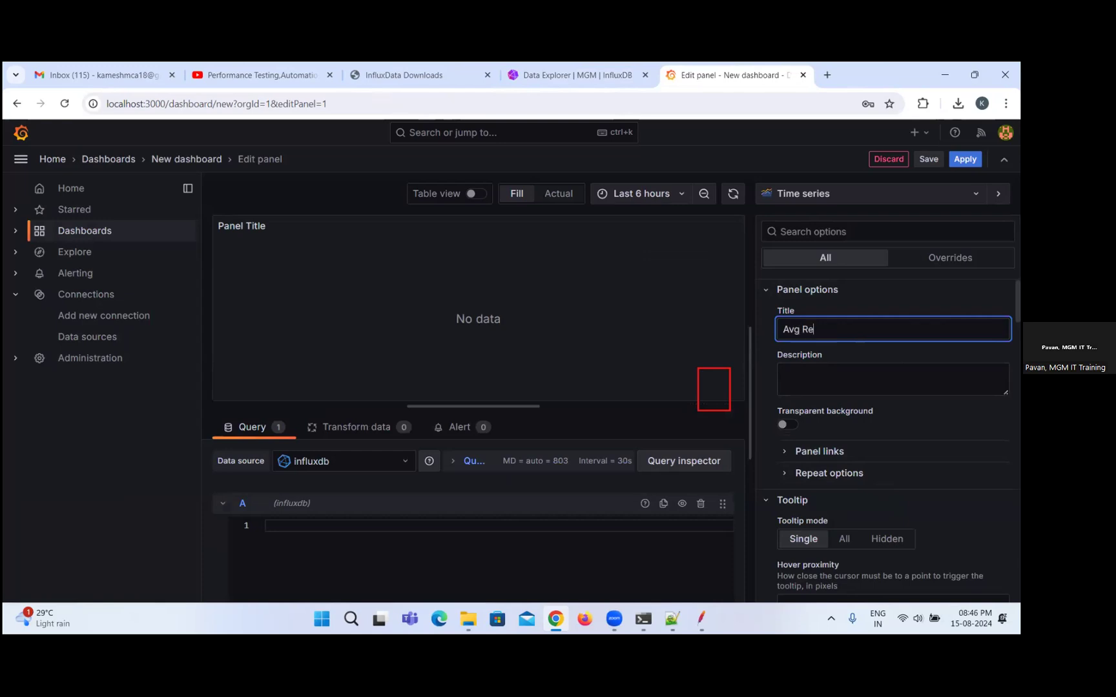
{"action": "type", "text": "sponse Times"}
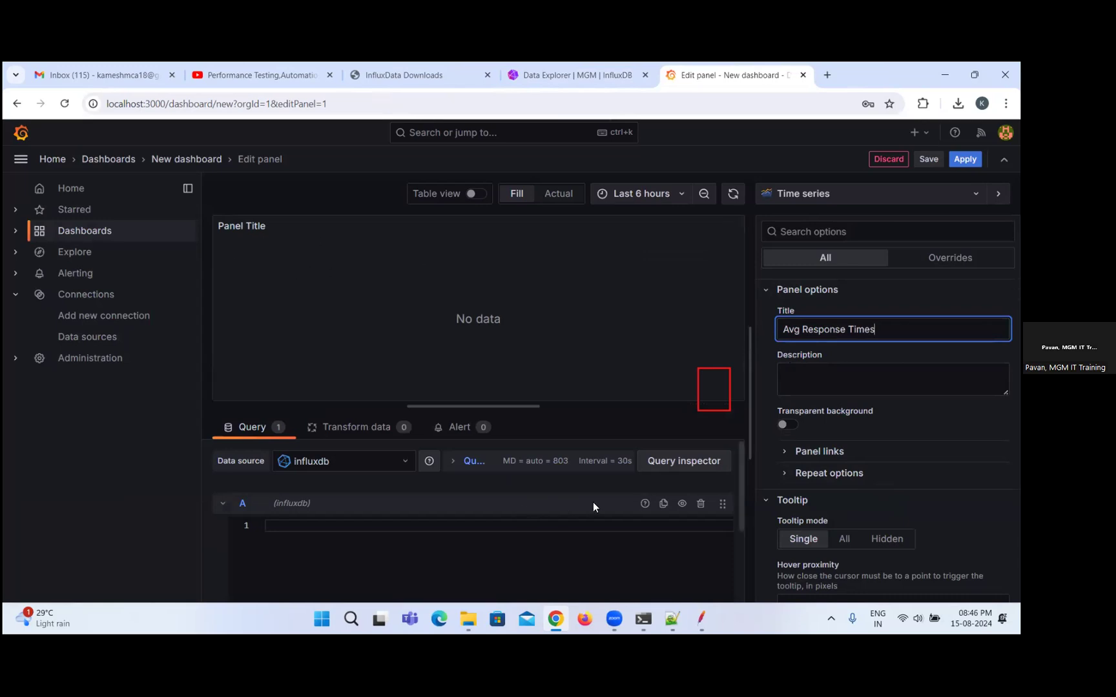
{"action": "left_click", "coordinate": [872, 378]}
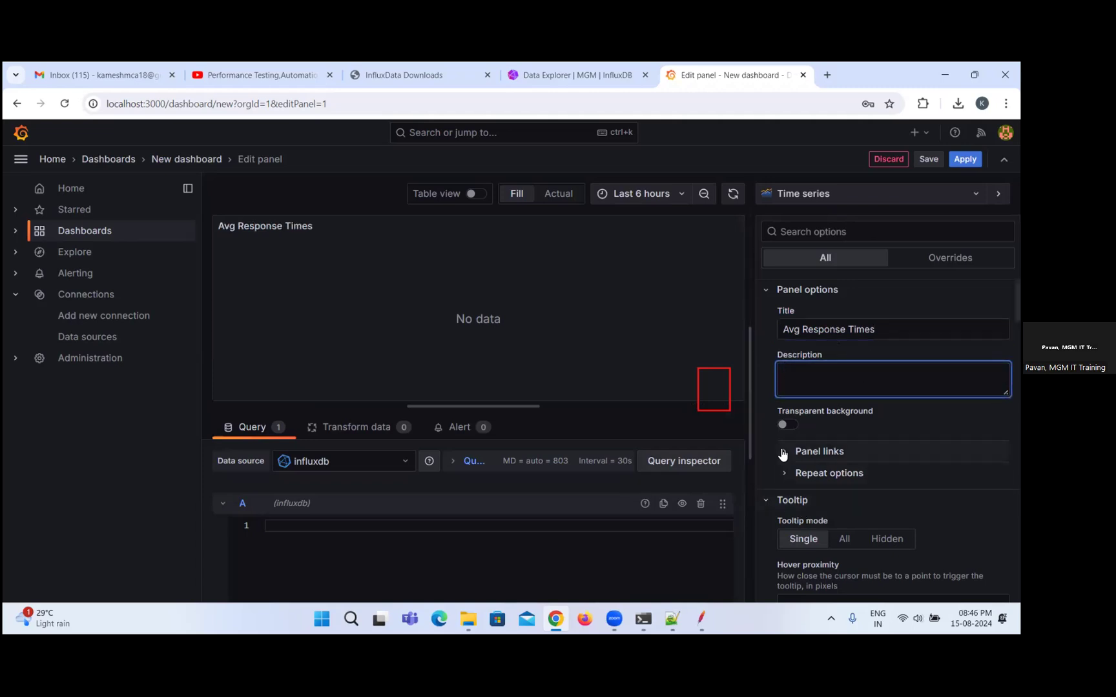
Check the panel's query inspector and close it, and expand the query options above query A's editor.
{"action": "left_click", "coordinate": [685, 461]}
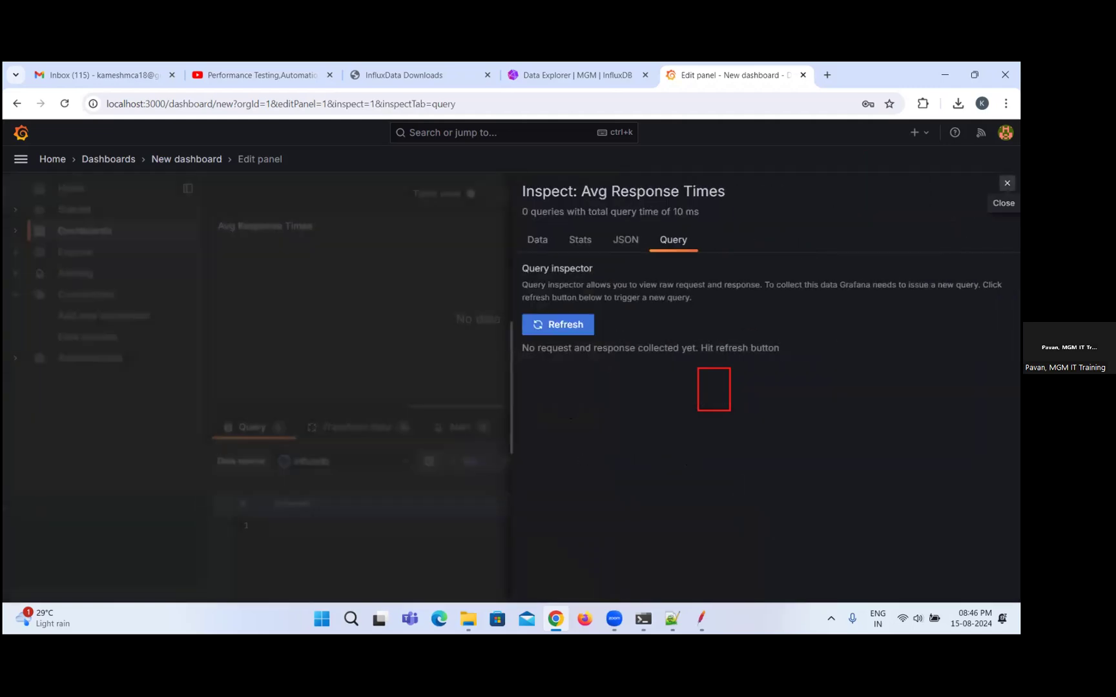
{"action": "left_click", "coordinate": [1006, 183]}
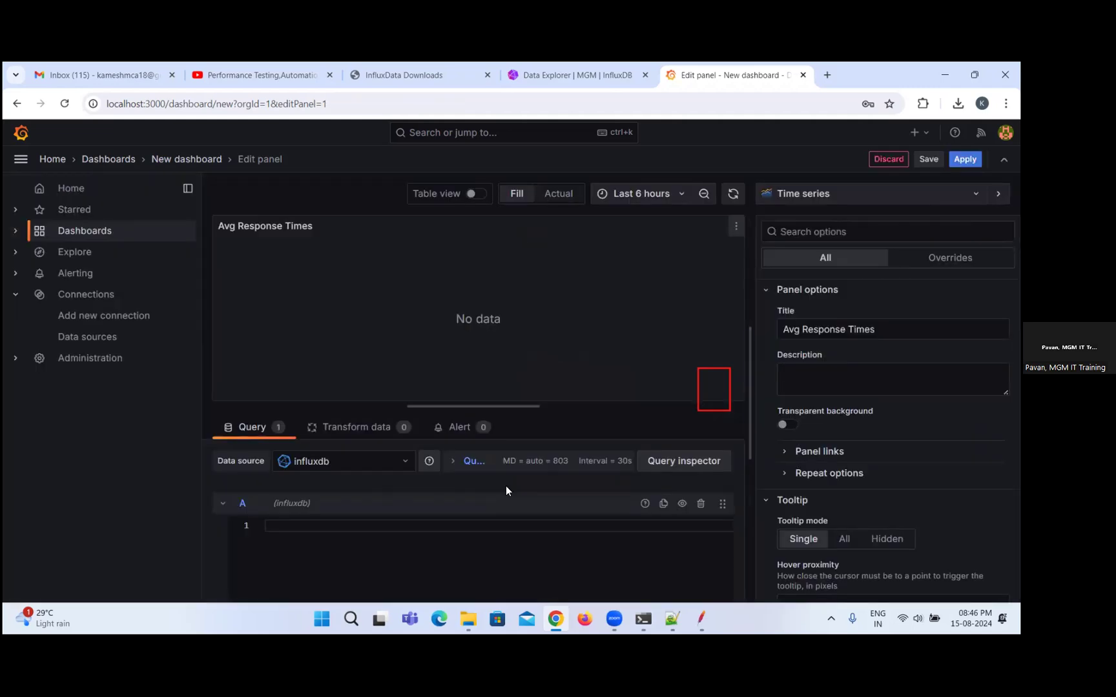
{"action": "left_click", "coordinate": [478, 463]}
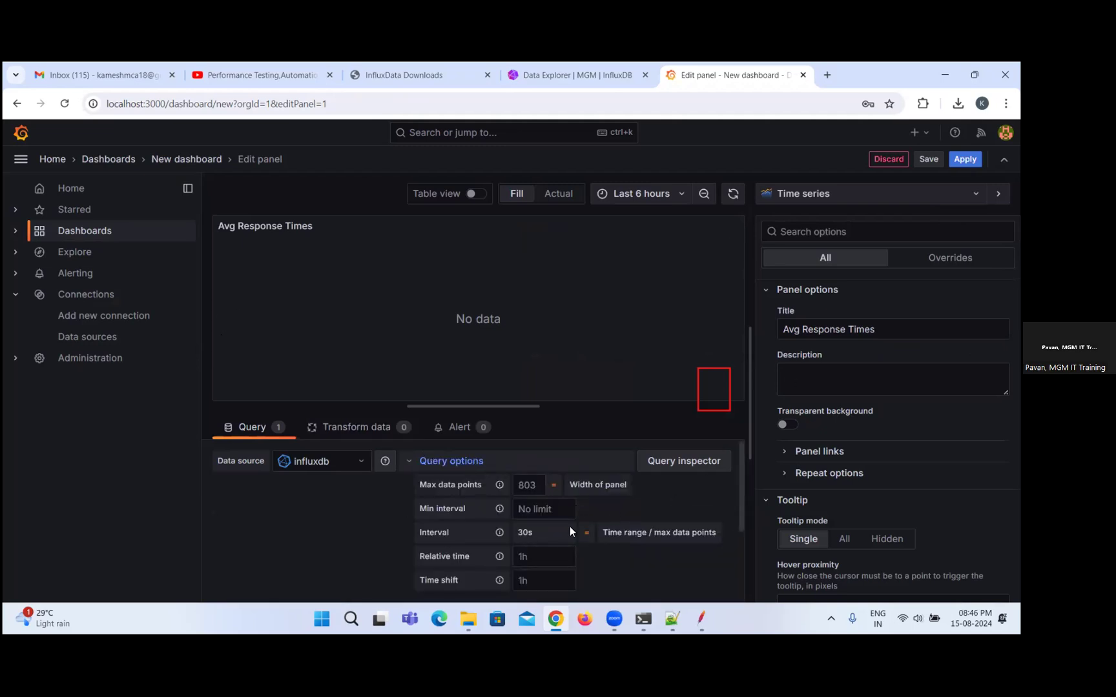
{"action": "scroll", "coordinate": [599, 516], "scroll_direction": "down", "scroll_amount": 2}
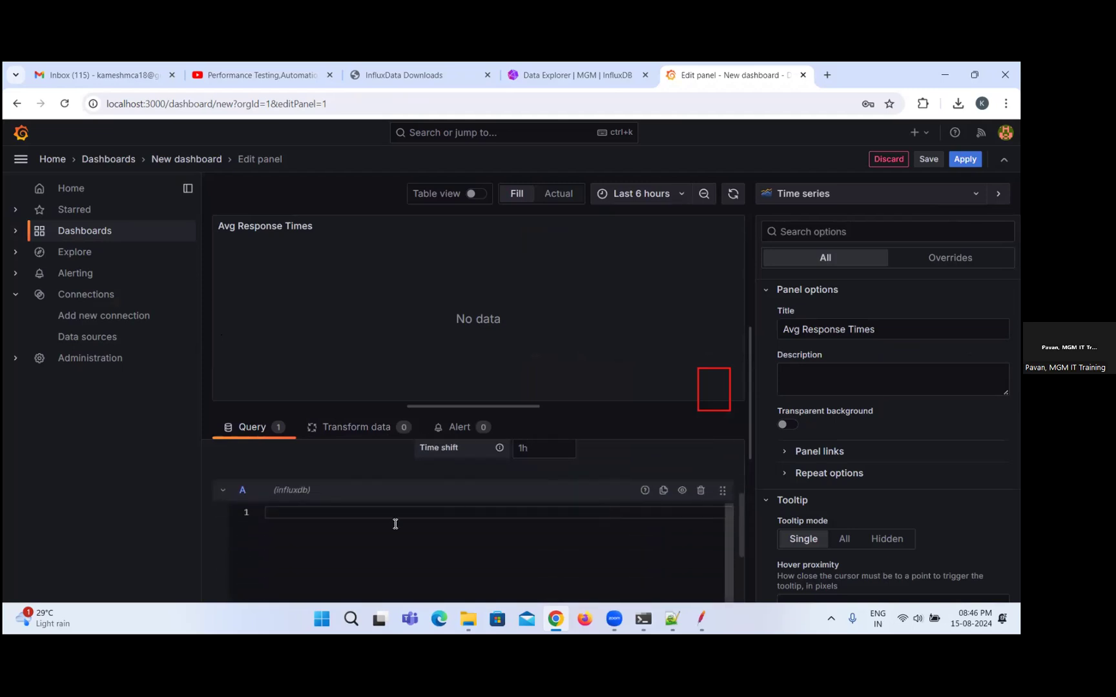
Look through the panel's query options and query inspector, collapsing query A and the options, and close the inspector.
{"action": "scroll", "coordinate": [547, 481], "scroll_direction": "up", "scroll_amount": 1}
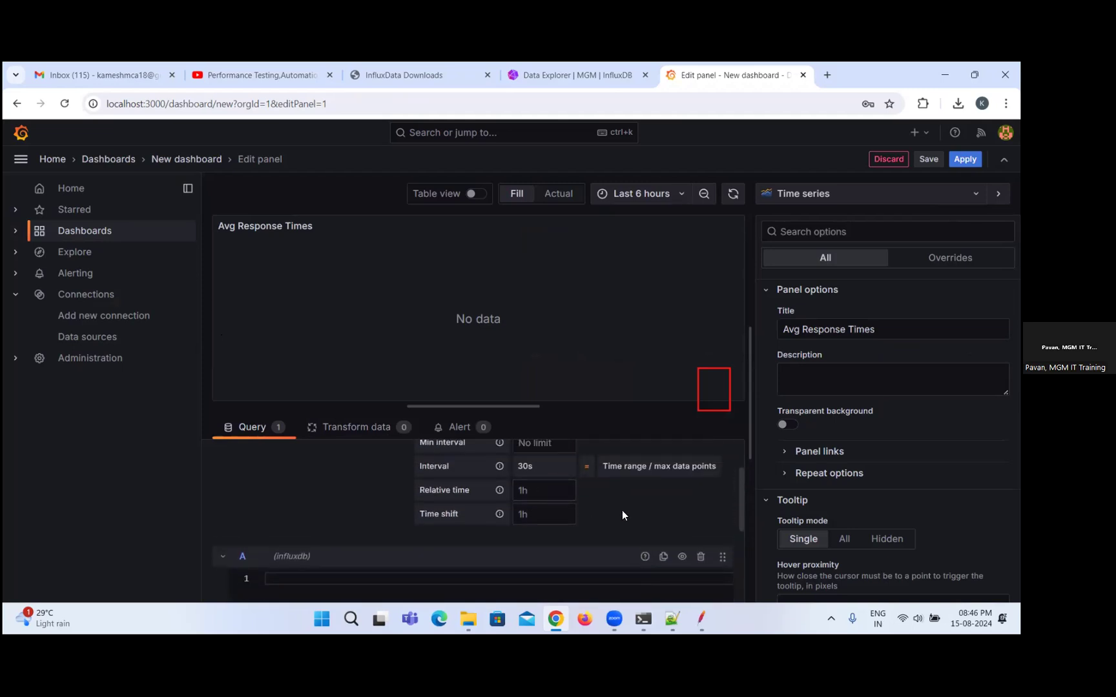
{"action": "scroll", "coordinate": [621, 515], "scroll_direction": "up", "scroll_amount": 1}
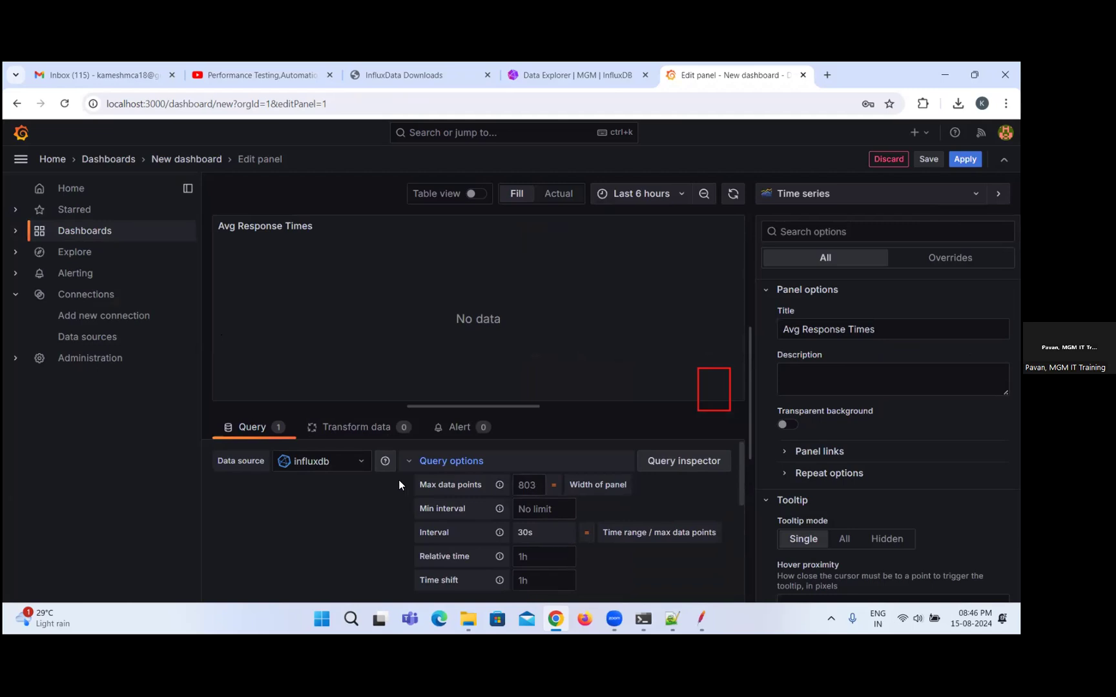
{"action": "scroll", "coordinate": [612, 494], "scroll_direction": "down", "scroll_amount": 1}
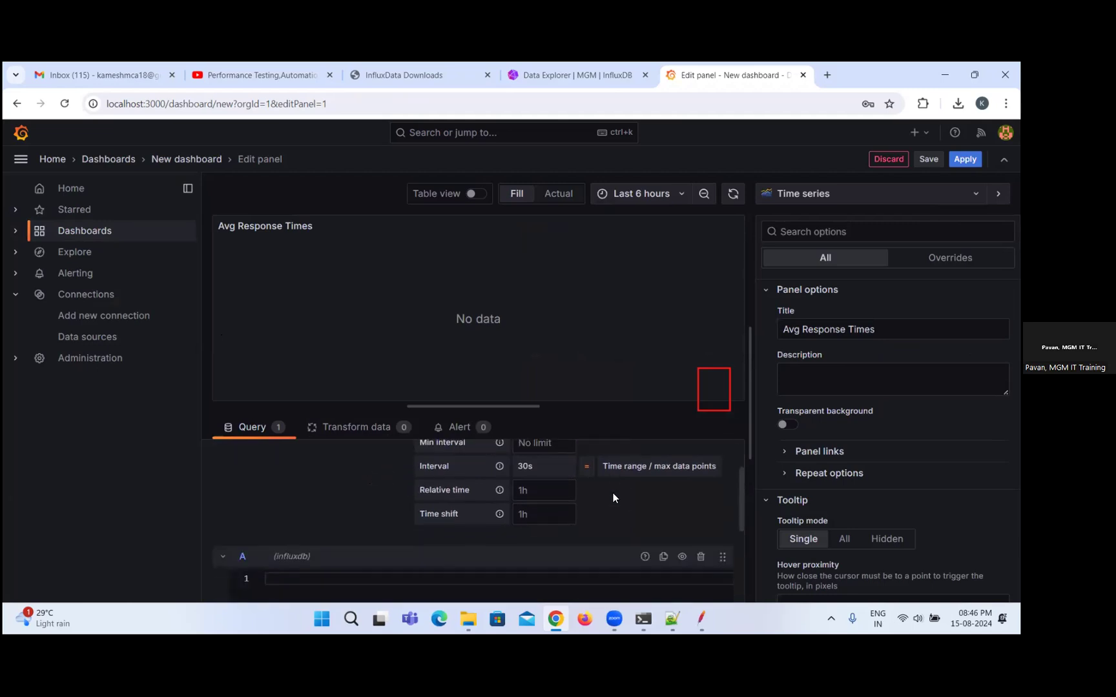
{"action": "left_click", "coordinate": [223, 556]}
{"action": "scroll", "coordinate": [452, 543], "scroll_direction": "down", "scroll_amount": 1}
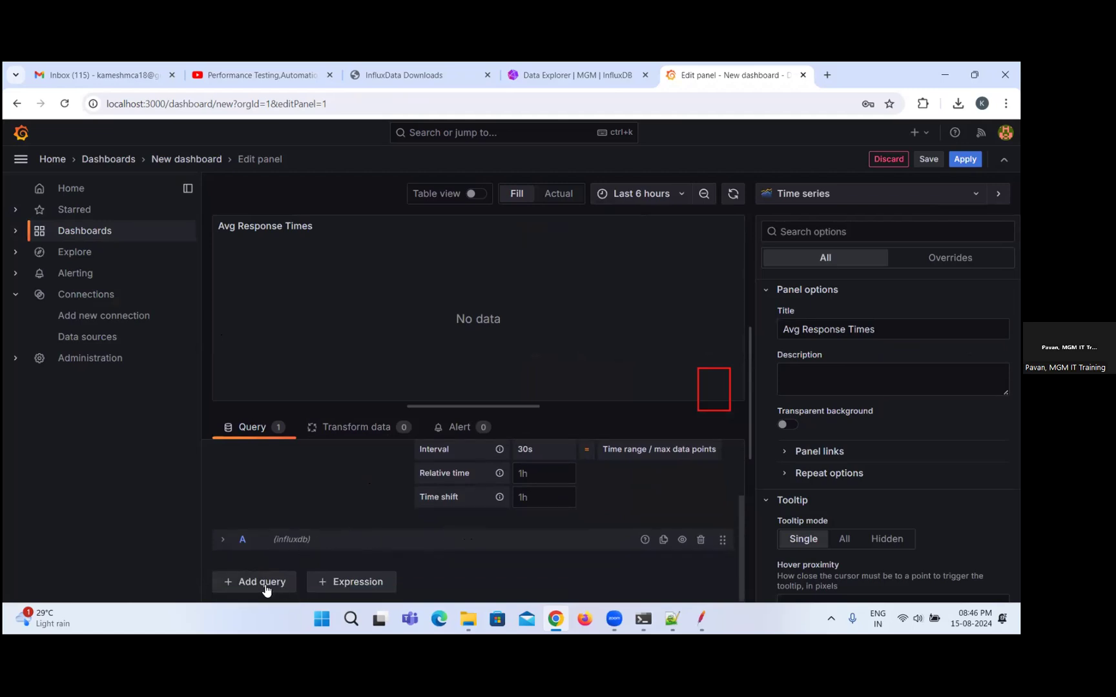
{"action": "scroll", "coordinate": [487, 547], "scroll_direction": "up", "scroll_amount": 4}
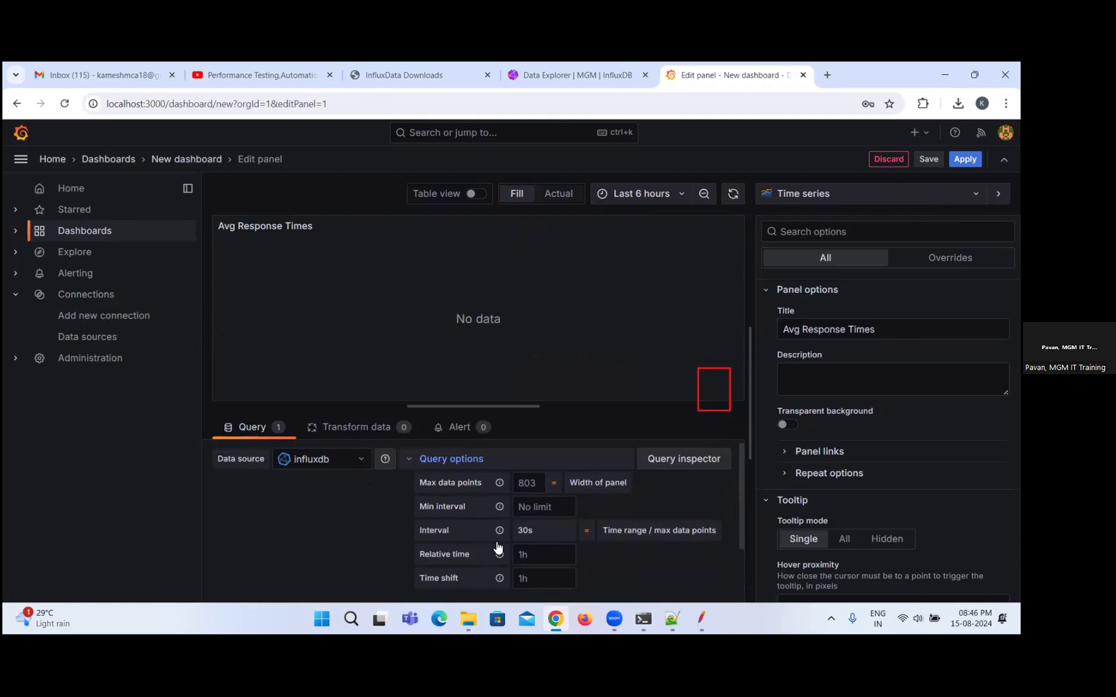
{"action": "left_click", "coordinate": [455, 463]}
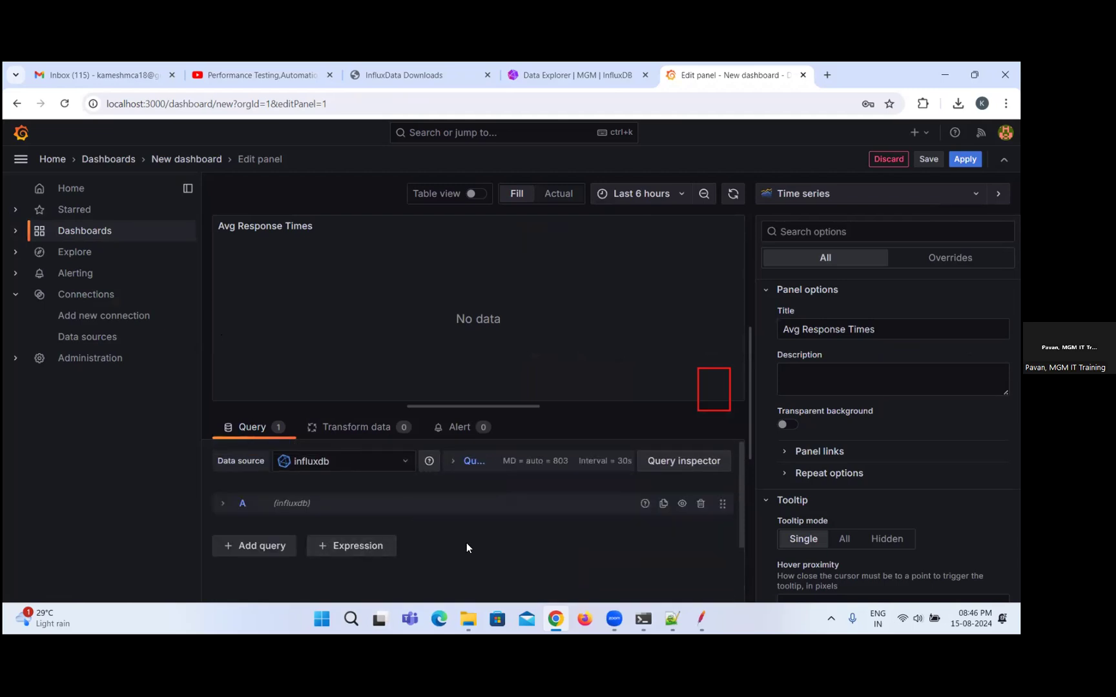
{"action": "left_click", "coordinate": [661, 461]}
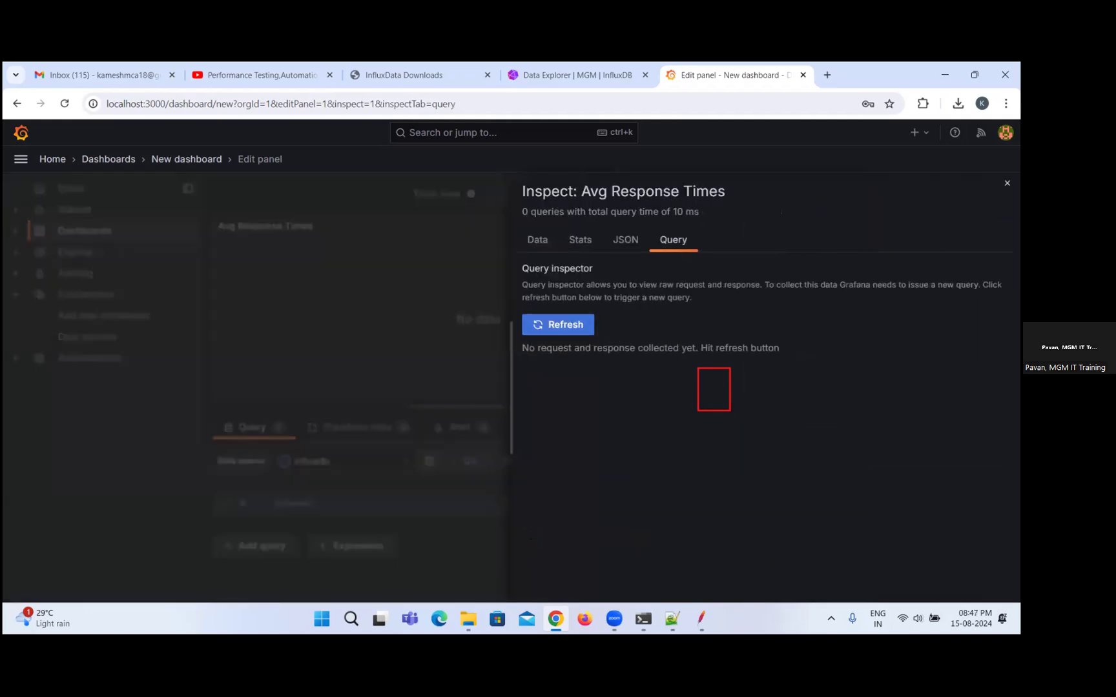
{"action": "left_click", "coordinate": [1006, 183]}
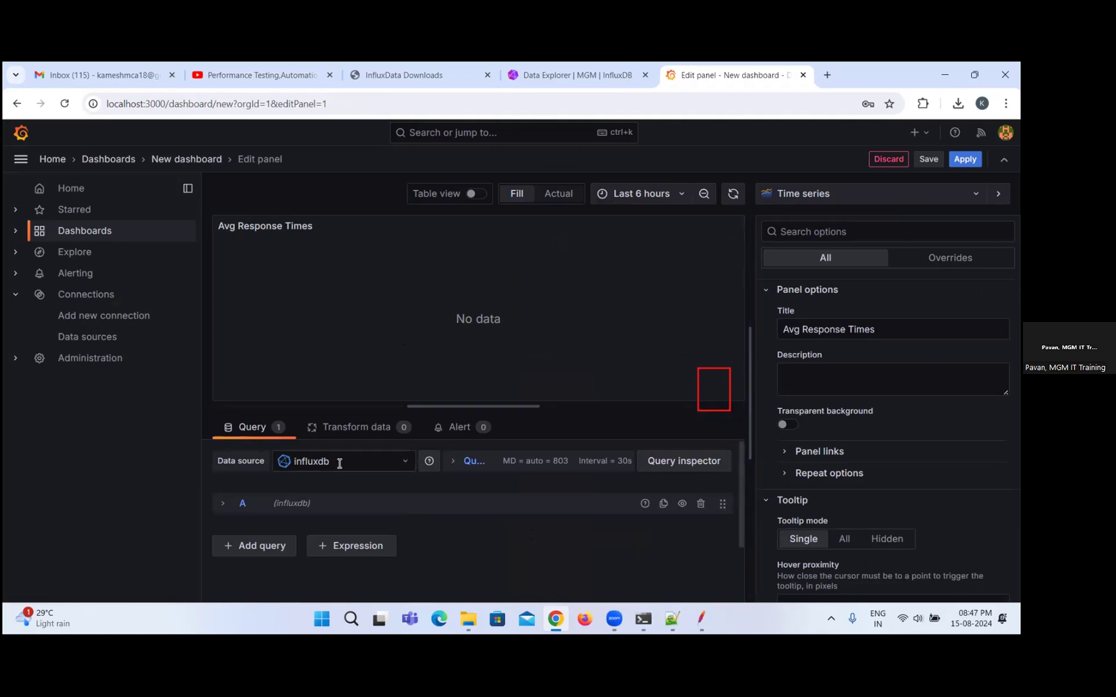
Expand query A and insert the "Simple query" sample into its Flux editor.
{"action": "left_click", "coordinate": [473, 463]}
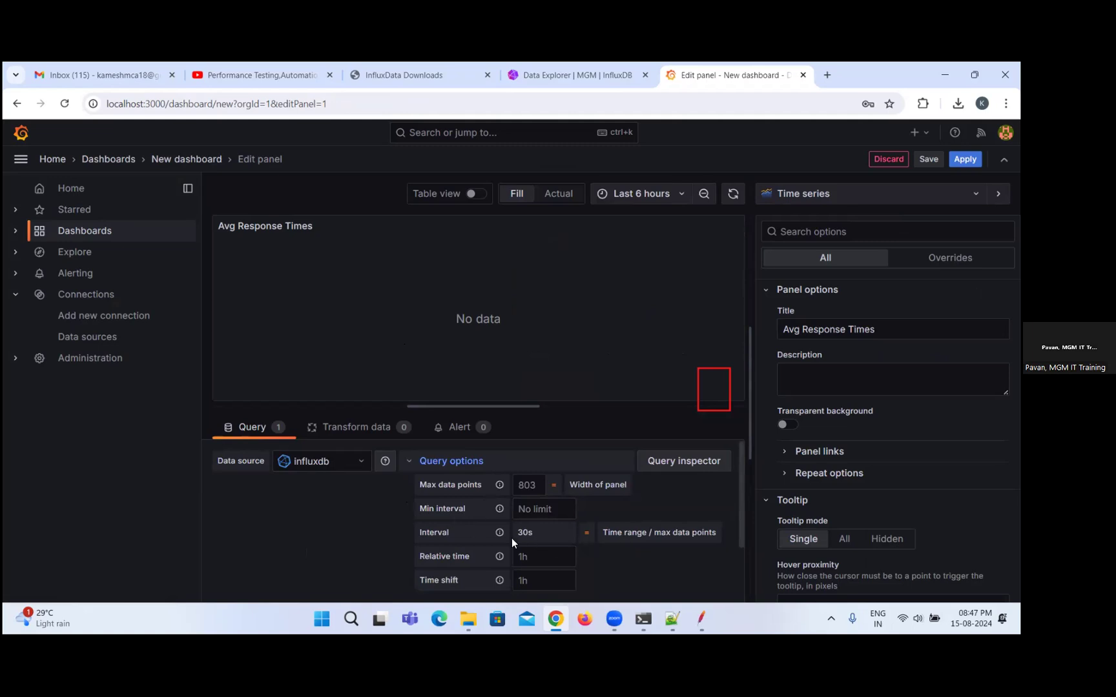
{"action": "scroll", "coordinate": [585, 537], "scroll_direction": "down", "scroll_amount": 2}
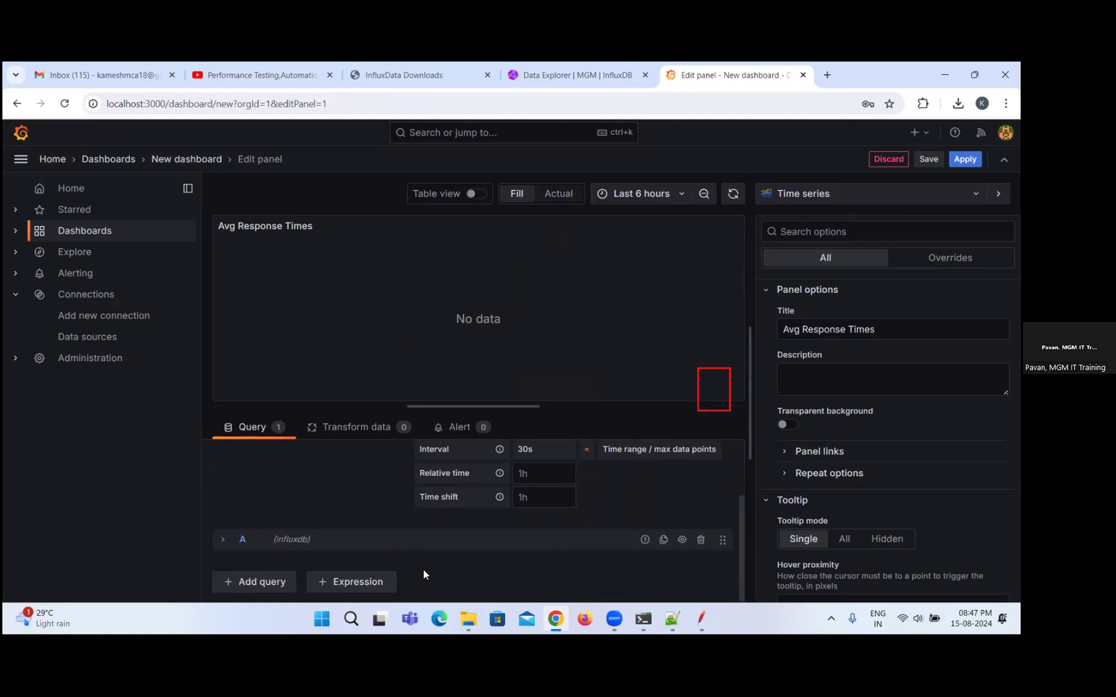
{"action": "left_click", "coordinate": [239, 539]}
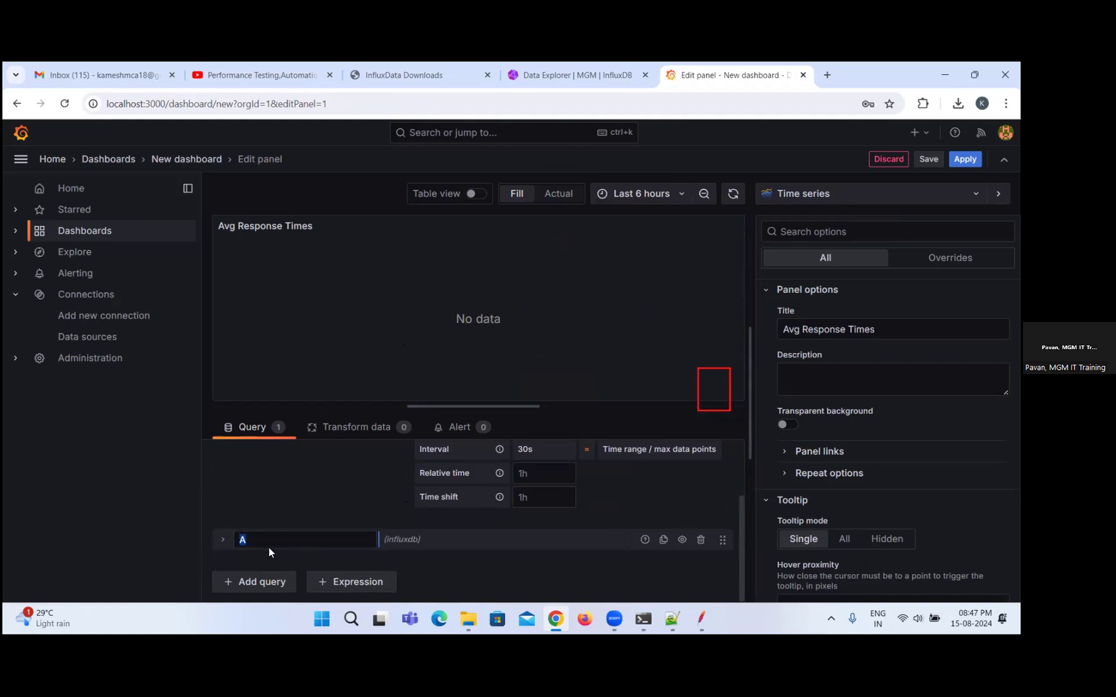
{"action": "left_click", "coordinate": [406, 545]}
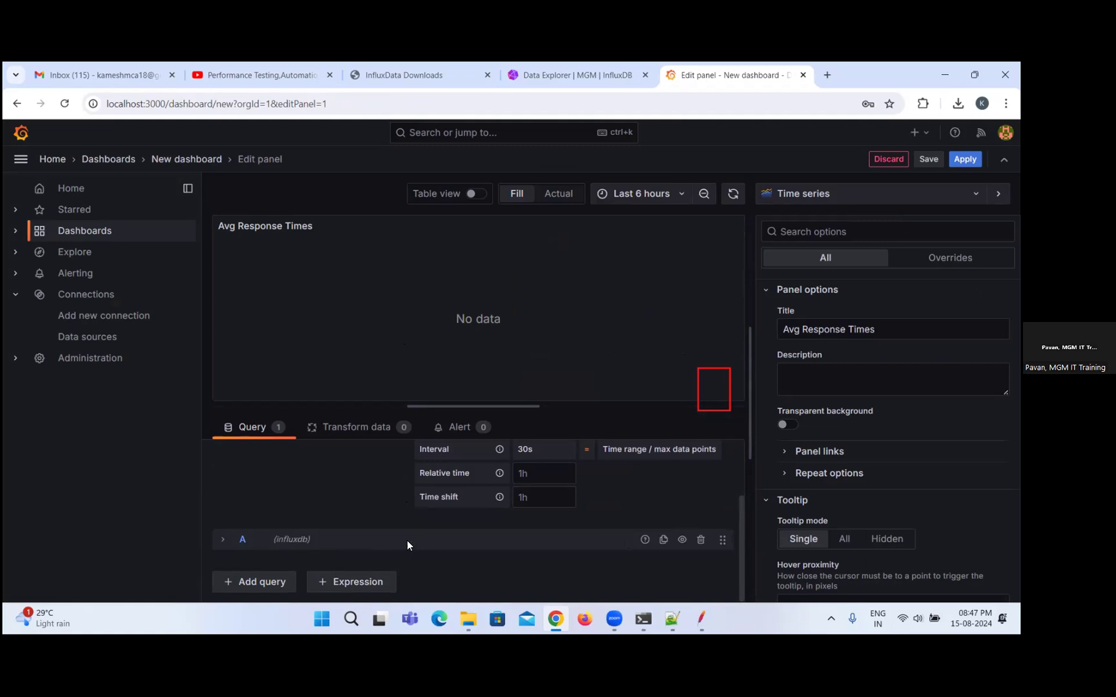
{"action": "left_click", "coordinate": [223, 539]}
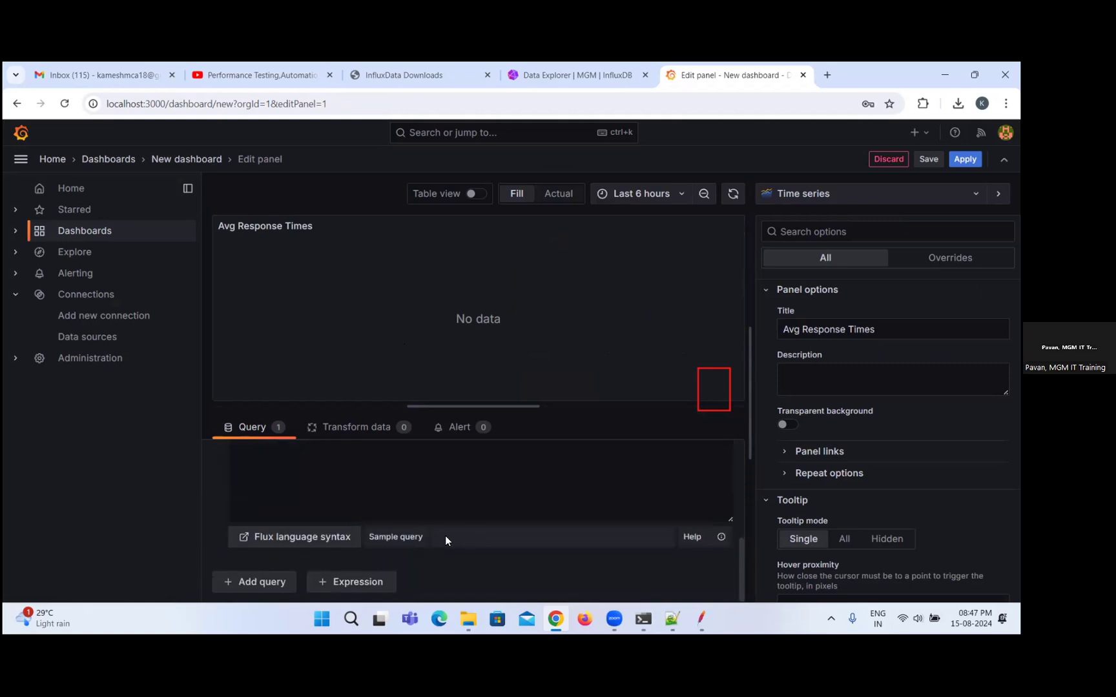
{"action": "left_click", "coordinate": [398, 540]}
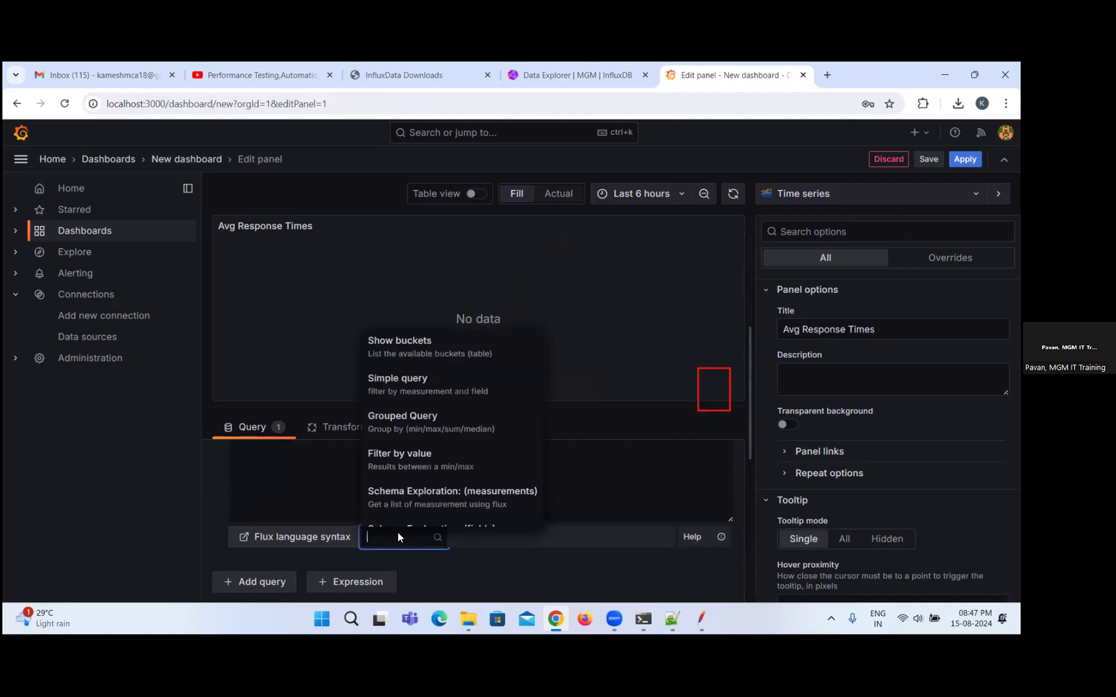
{"action": "left_click", "coordinate": [450, 382]}
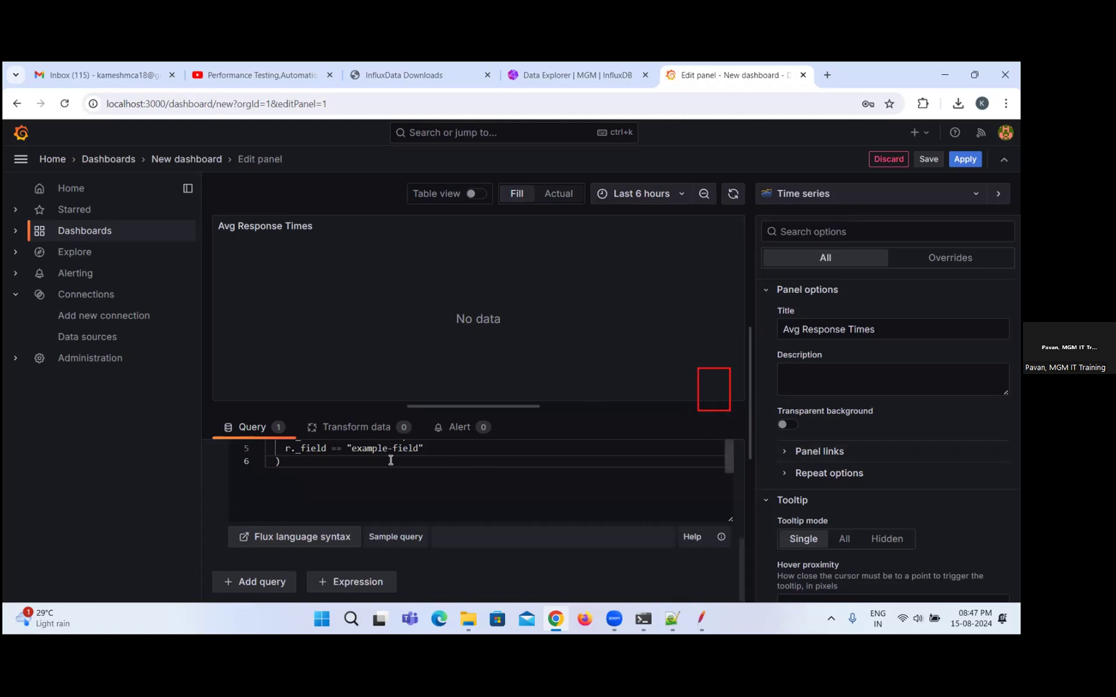
Set the bucket in query A's from() line to "webtoursbucket".
{"action": "scroll", "coordinate": [451, 461], "scroll_direction": "up", "scroll_amount": 1}
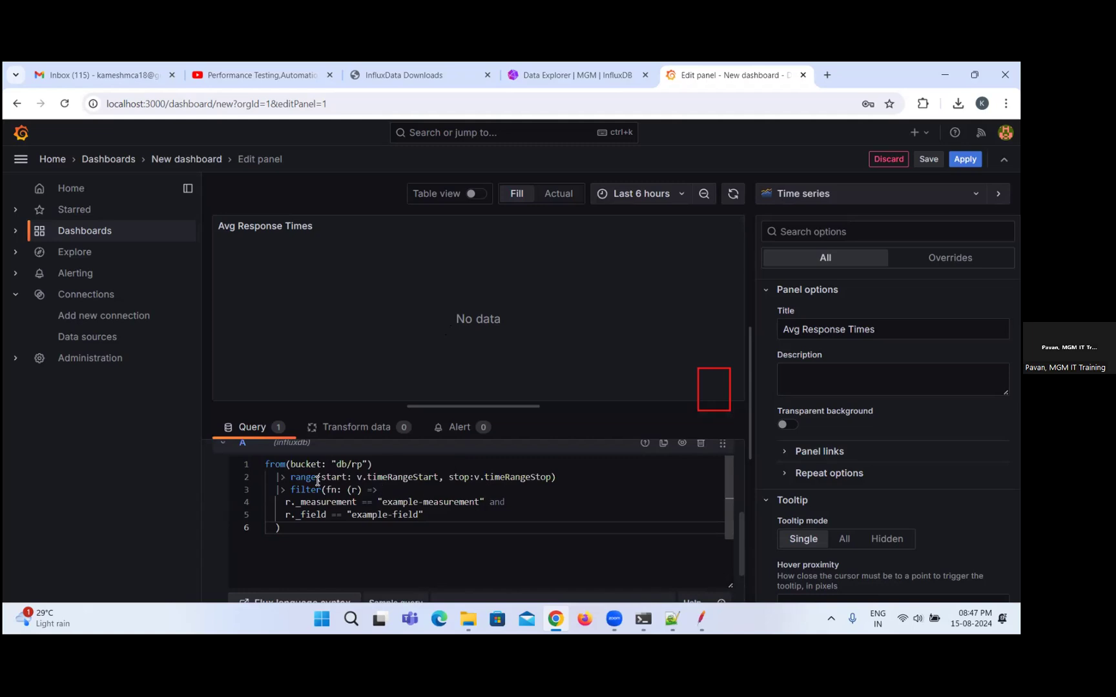
{"action": "left_click_drag", "start_coordinate": [338, 464], "coordinate": [363, 465]}
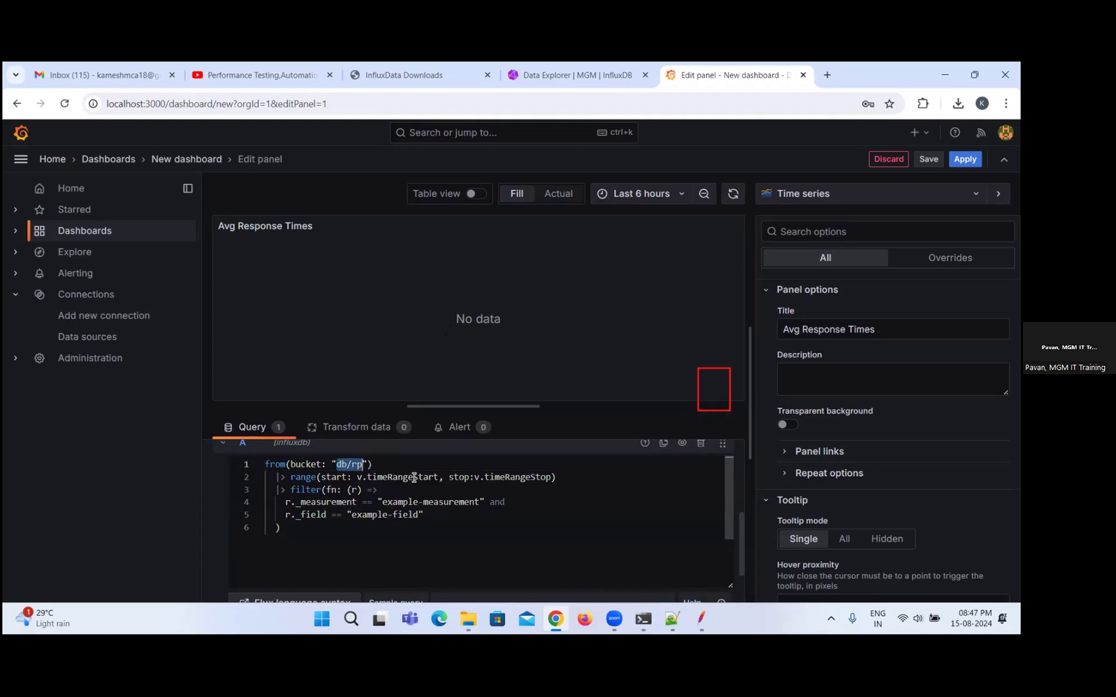
{"action": "type", "text": "we"}
{"action": "type", "text": "btour"}
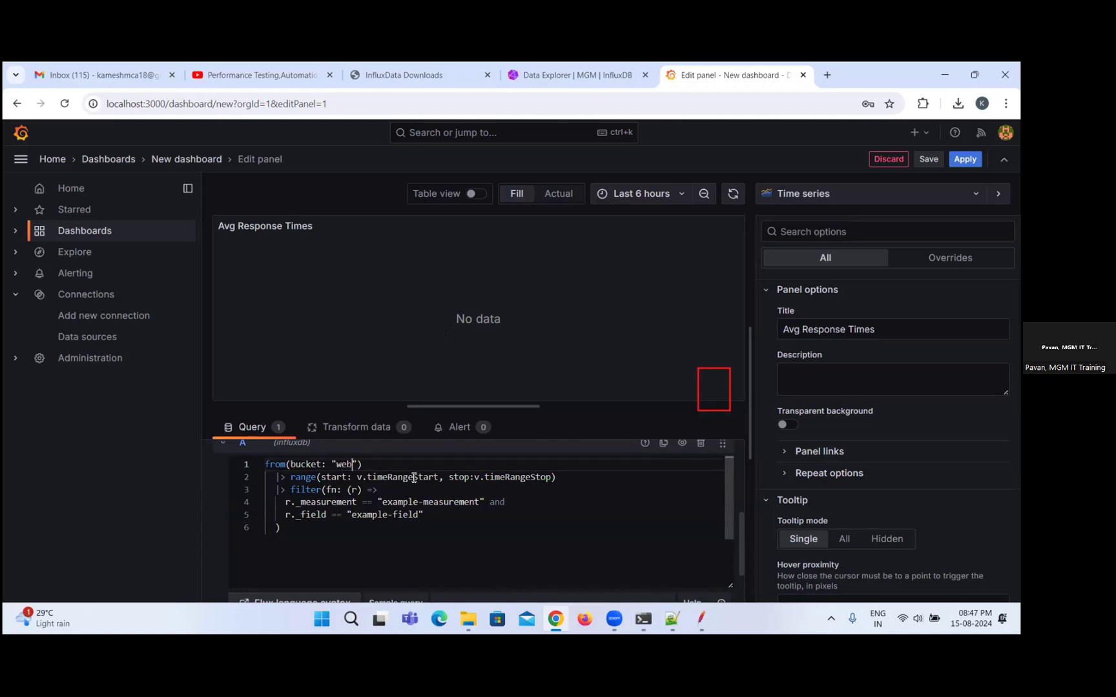
{"action": "type", "text": "sbucket"}
Switch to JMeter and copy the Backend Listener's measurement value, dryRun15thAug.
{"action": "key", "text": "alt+Tab"}
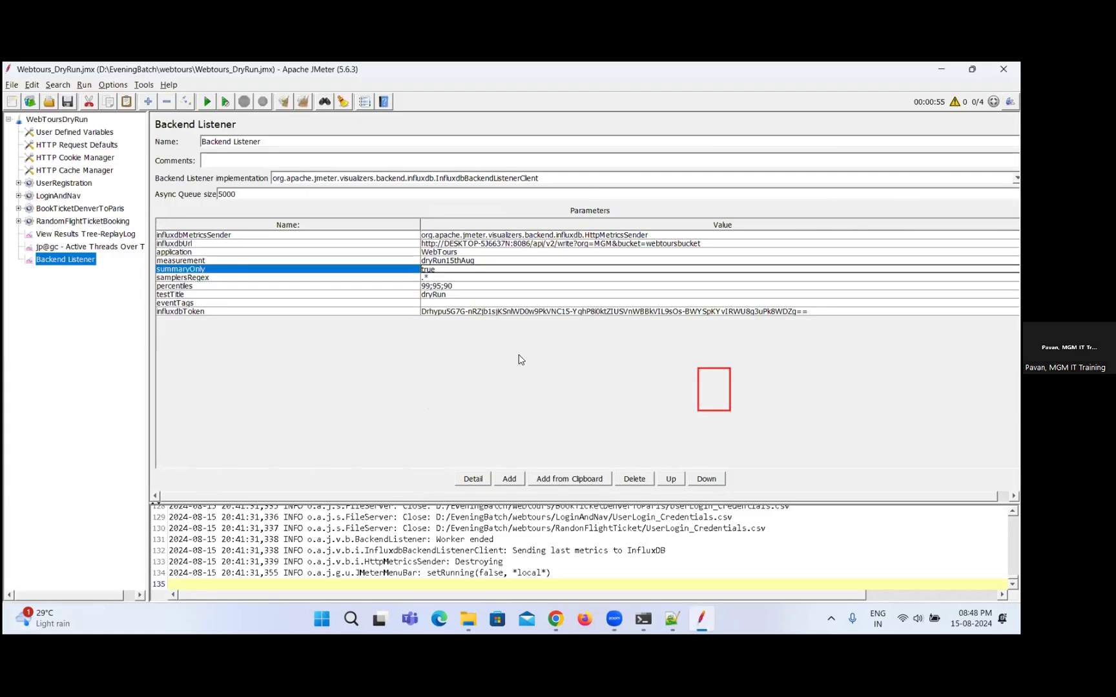
{"action": "double_click", "coordinate": [506, 259]}
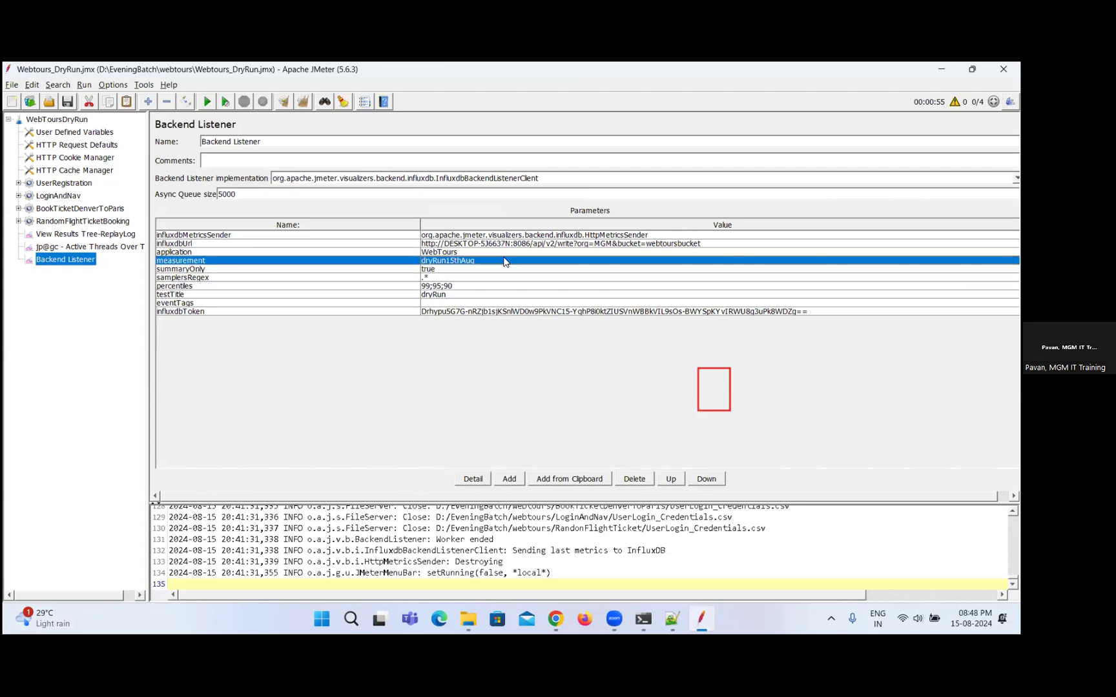
{"action": "key", "text": "ctrl+a"}
{"action": "key", "text": "ctrl+c"}
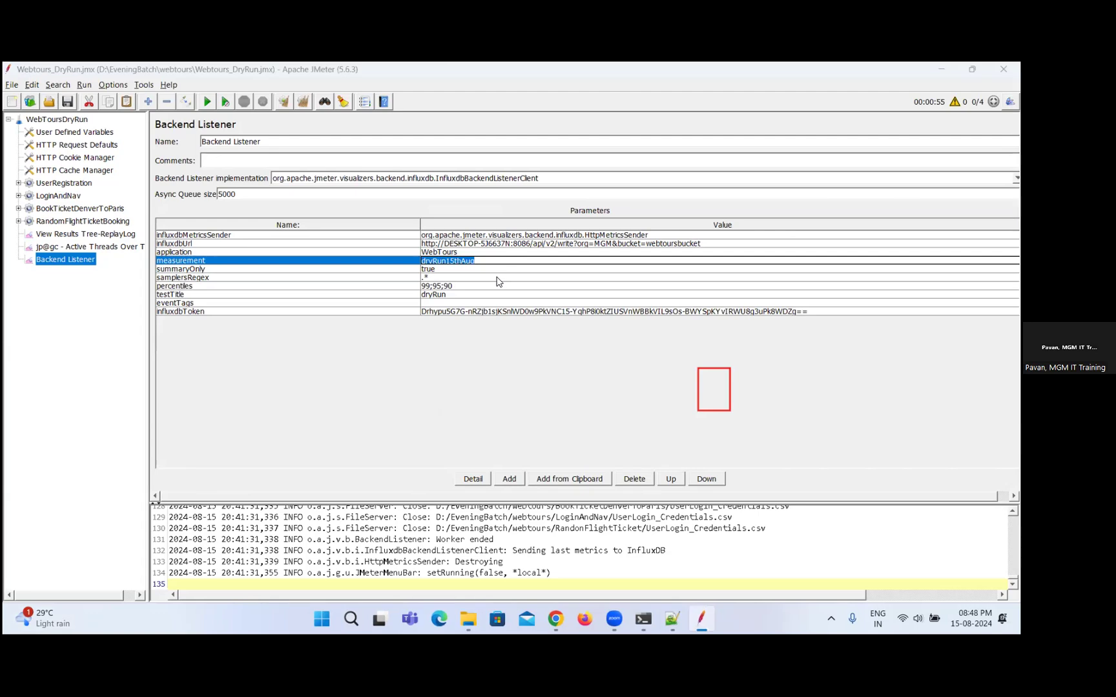
Switch back to Grafana and replace the example measurement in query A's filter with "dryRun15thAug".
{"action": "key", "text": "alt+Tab"}
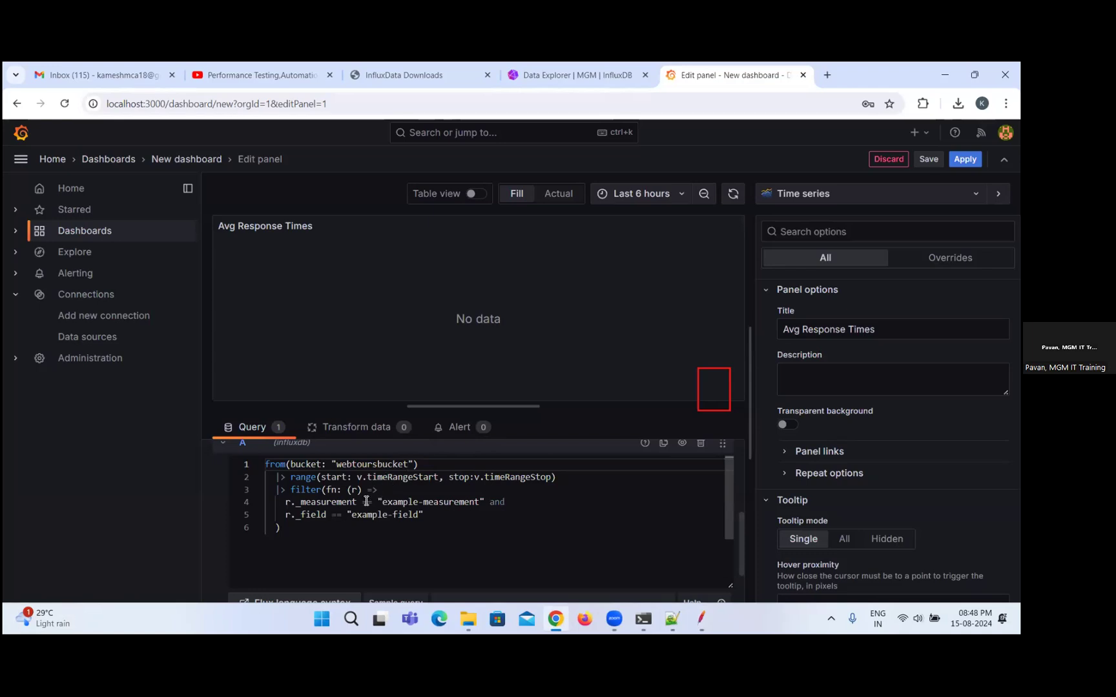
{"action": "double_click", "coordinate": [394, 502]}
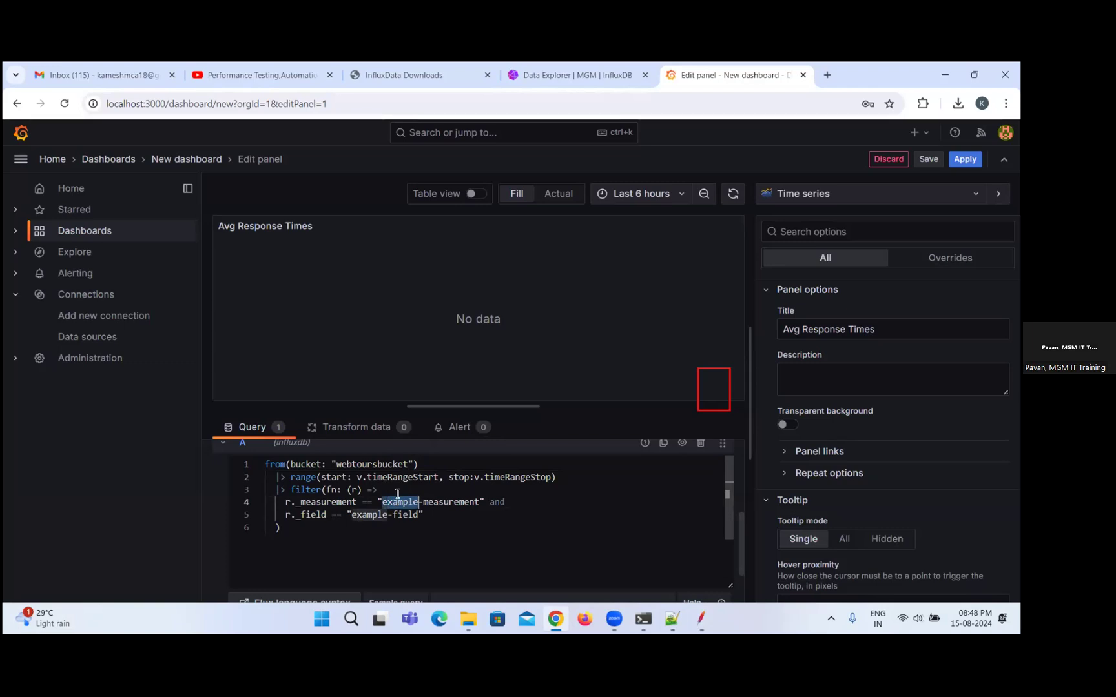
{"action": "key", "text": "shift+Right"}
{"action": "key", "text": "shift+Right"}
{"action": "key", "text": "shift+Right"}
{"action": "key", "text": "shift+Right"}
{"action": "key", "text": "shift+Right"}
{"action": "key", "text": "shift+Right"}
{"action": "key", "text": "shift+Right"}
{"action": "key", "text": "shift+Right"}
{"action": "key", "text": "shift+Right"}
{"action": "key", "text": "shift+Right"}
{"action": "key", "text": "shift+Right"}
{"action": "key", "text": "shift+Right"}
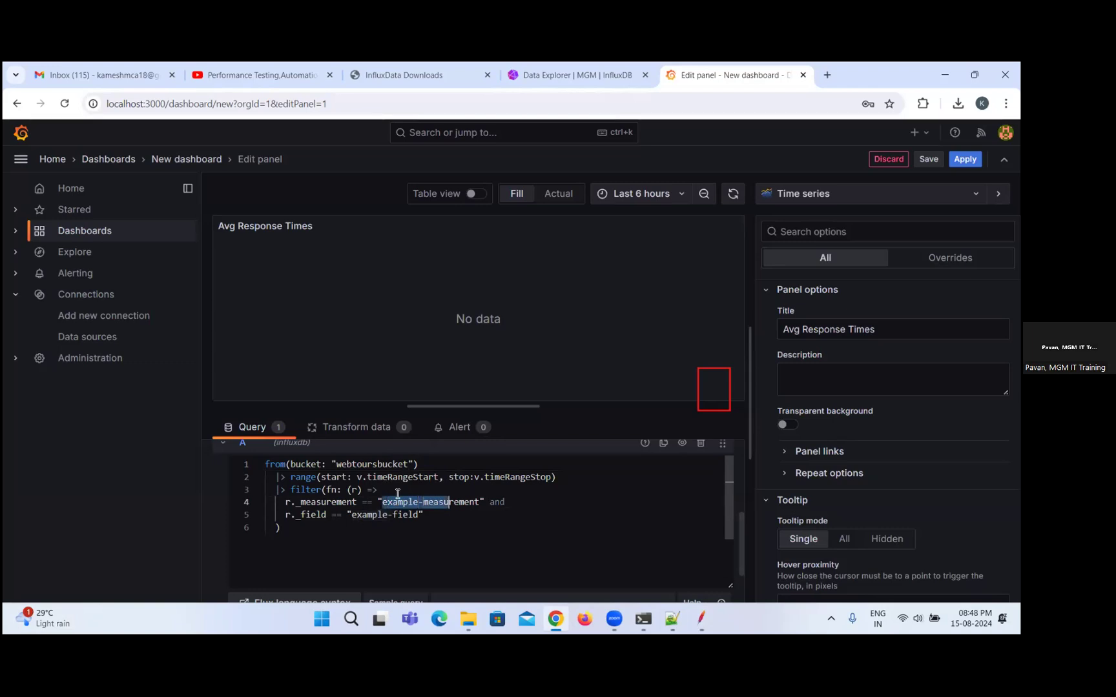
{"action": "key", "text": "shift+Right"}
{"action": "key", "text": "ctrl+v"}
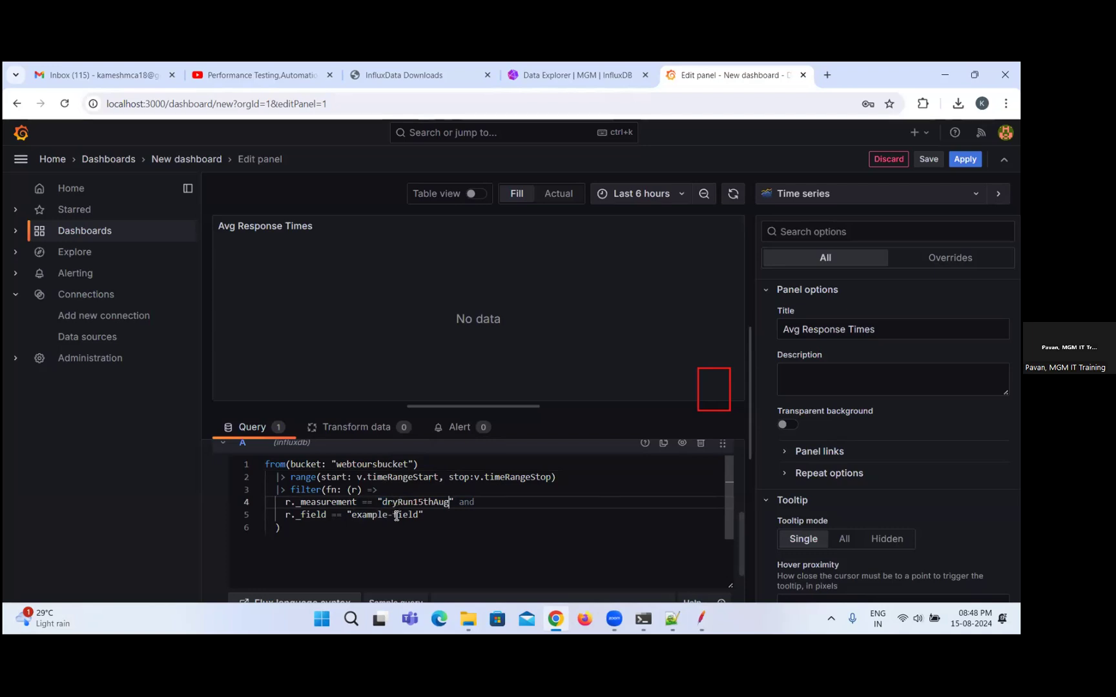
Replace the example field in query A's filter with "avg".
{"action": "double_click", "coordinate": [371, 516]}
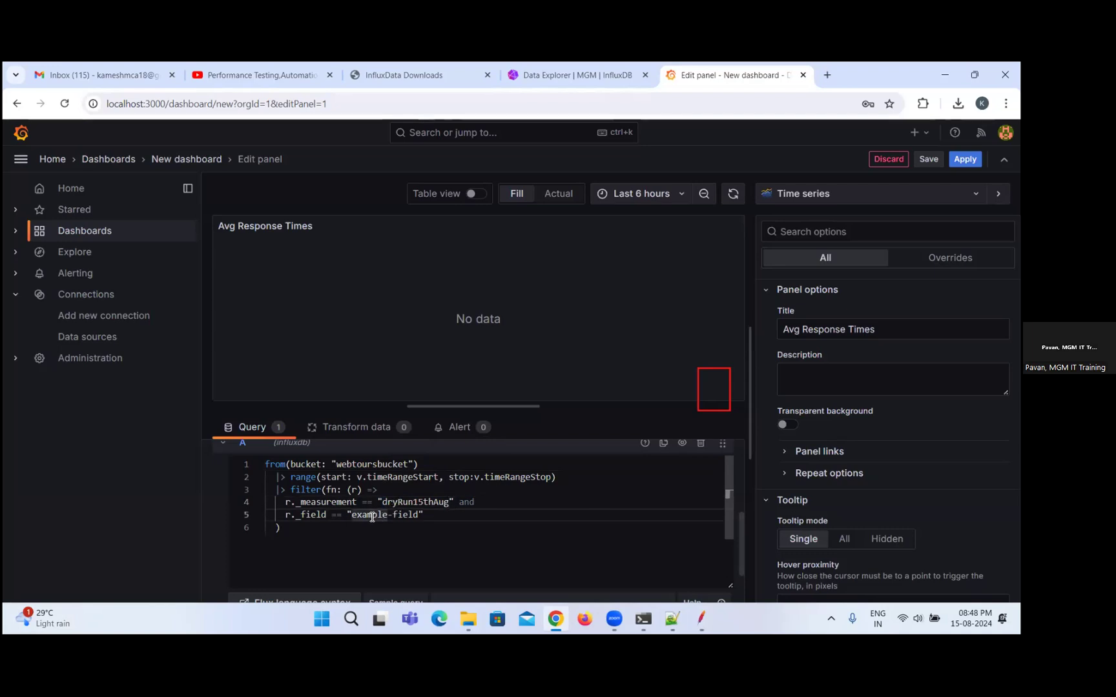
{"action": "double_click", "coordinate": [372, 516]}
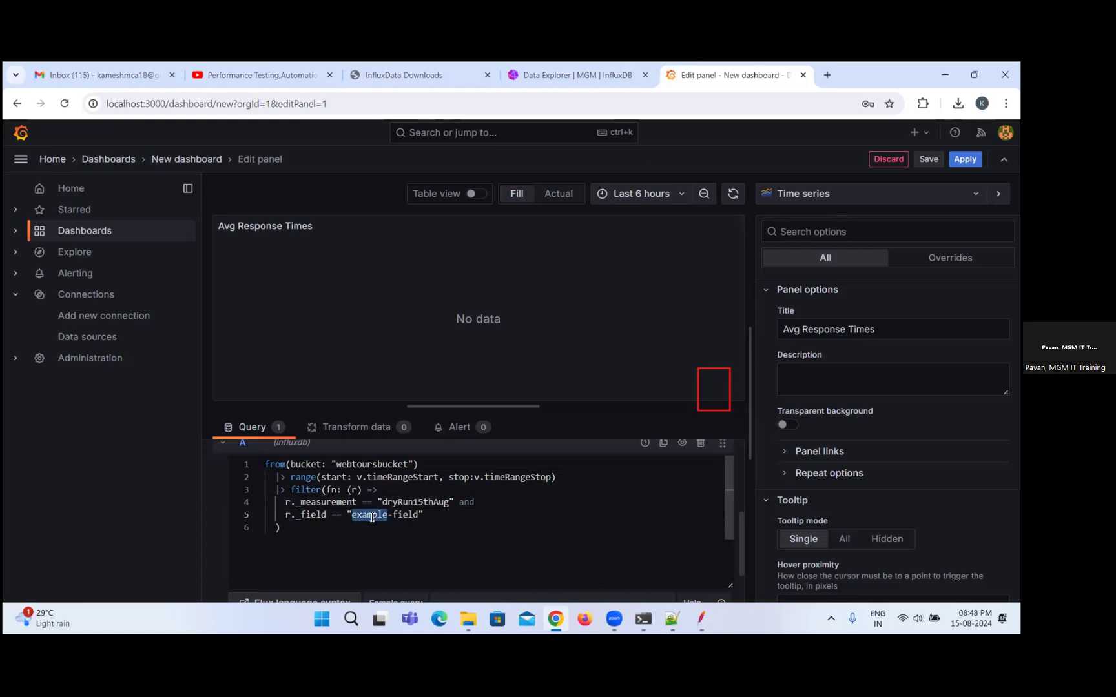
{"action": "key", "text": "shift+Right"}
{"action": "key", "text": "shift+Right"}
{"action": "key", "text": "shift+Right"}
{"action": "key", "text": "shift+Right"}
{"action": "key", "text": "shift+Right"}
{"action": "key", "text": "shift+Right"}
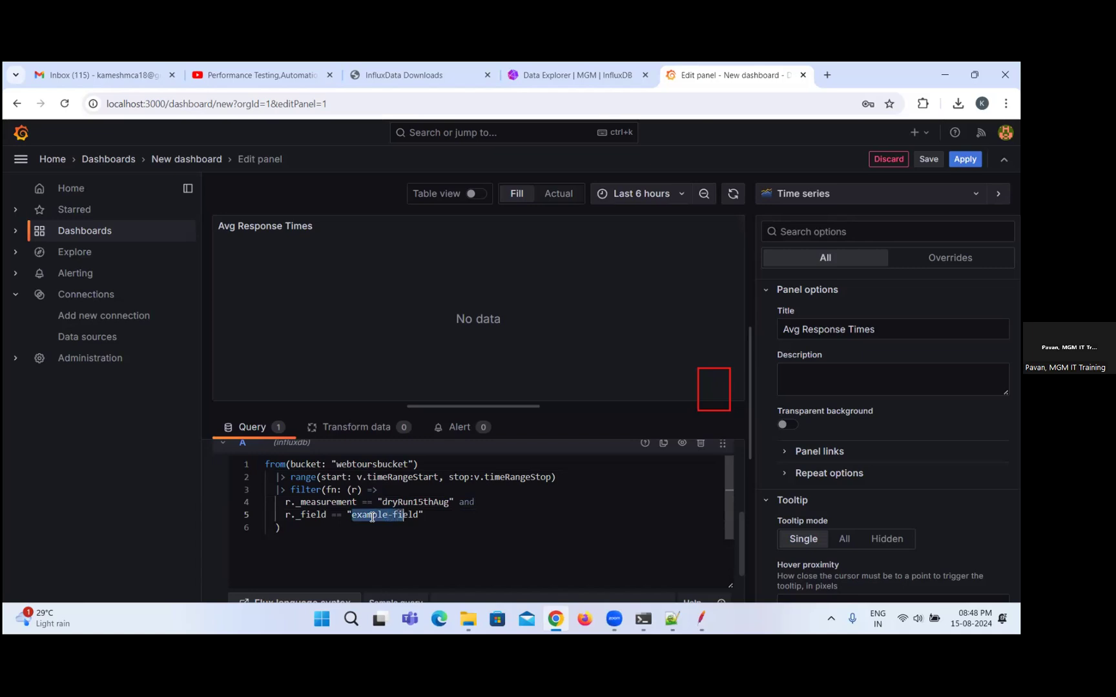
{"action": "key", "text": "shift+Right"}
{"action": "type", "text": "av"}
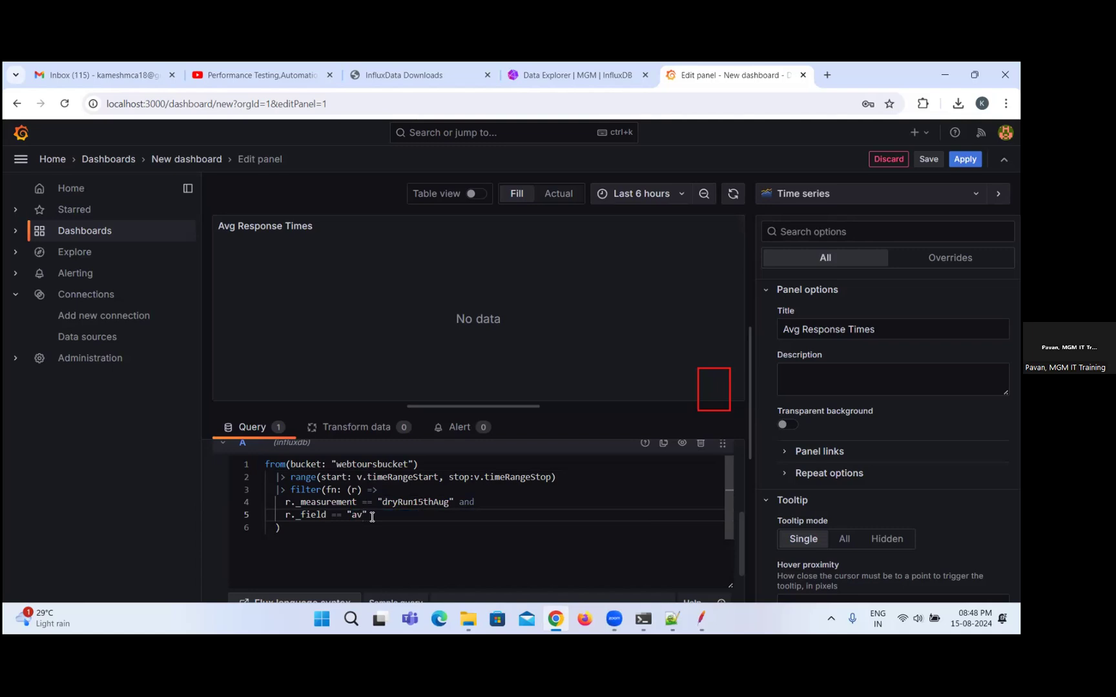
{"action": "type", "text": "g"}
{"action": "key", "text": "BackSpace"}
{"action": "type", "text": "g"}
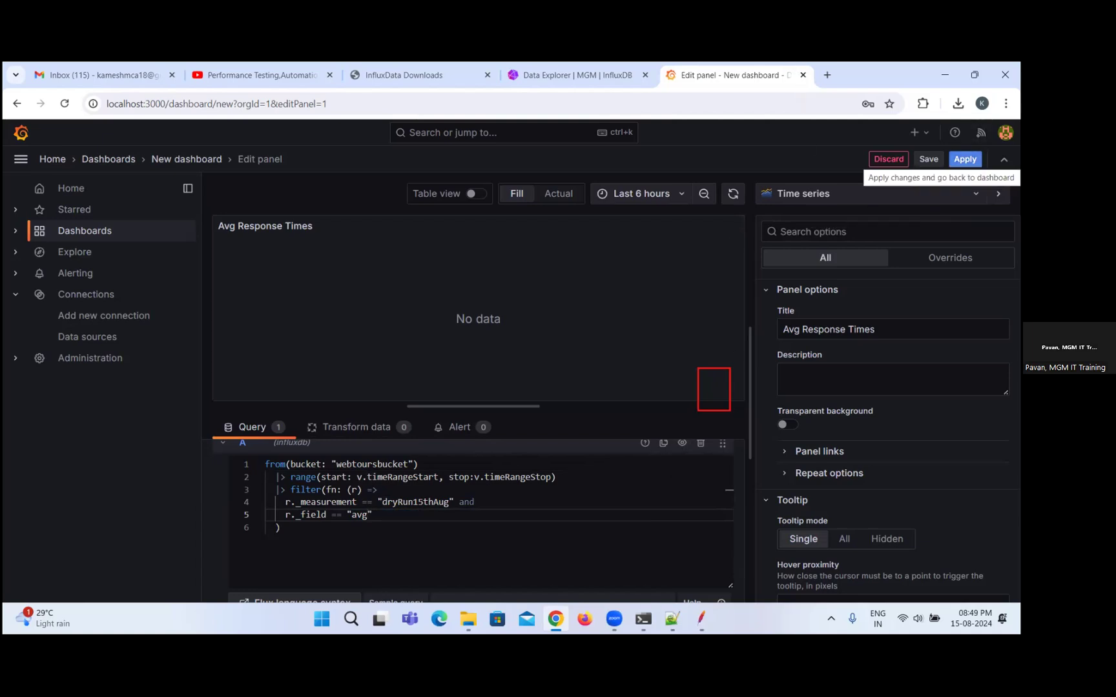
Apply the panel changes to return to the dashboard and set its time range to Last 15 minutes.
{"action": "left_click", "coordinate": [964, 158]}
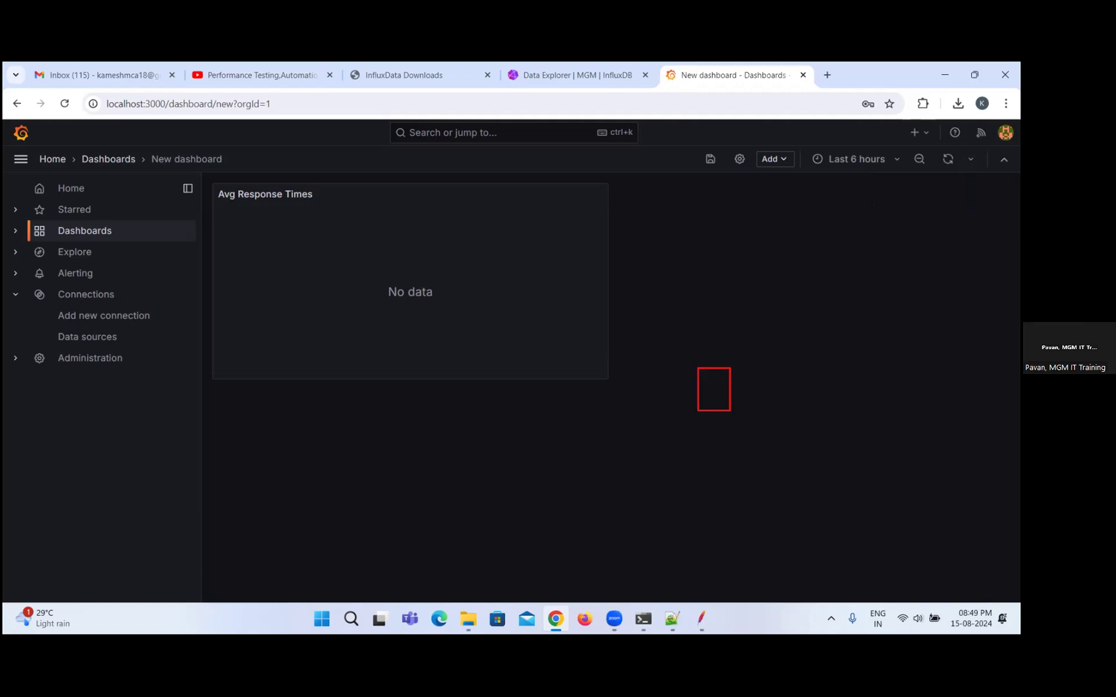
{"action": "left_click", "coordinate": [896, 160]}
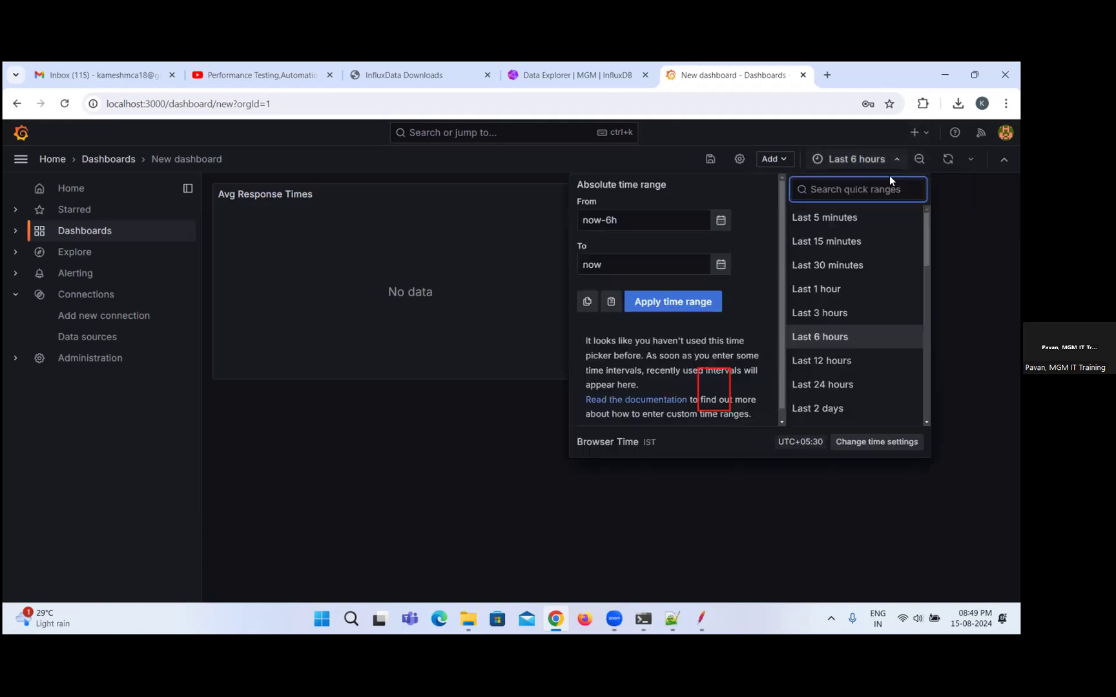
{"action": "left_click", "coordinate": [851, 241]}
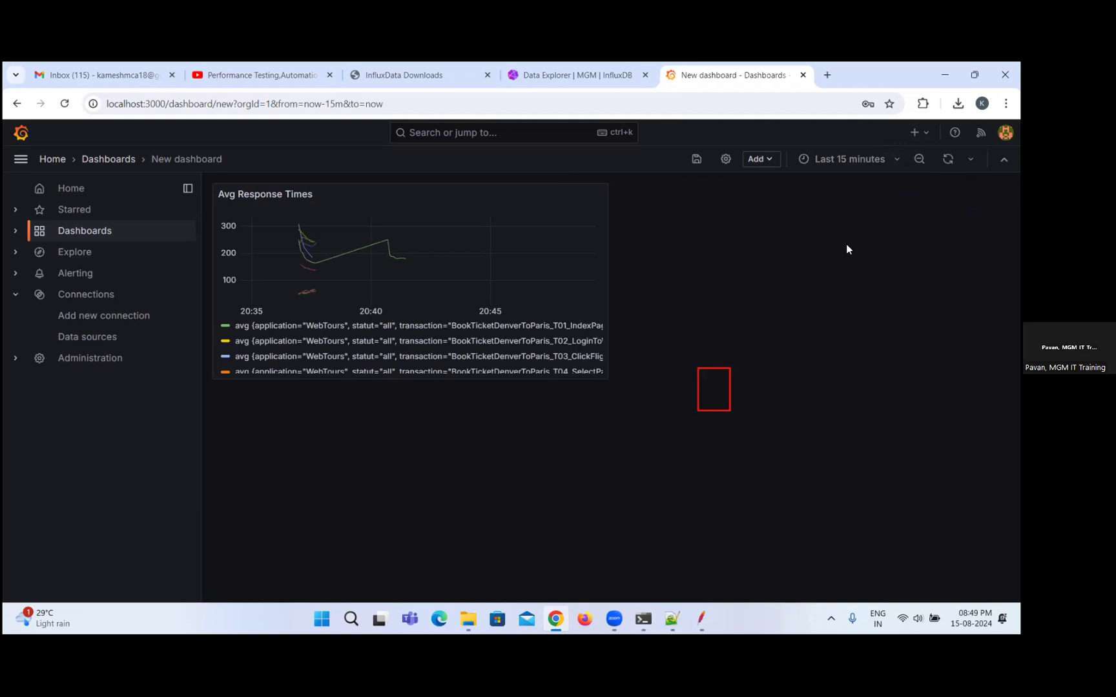
Zoom out the time range of the Avg Response Times chart and view the panel enlarged with its full series legend.
{"action": "left_click", "coordinate": [454, 230]}
{"action": "double_click", "coordinate": [453, 230]}
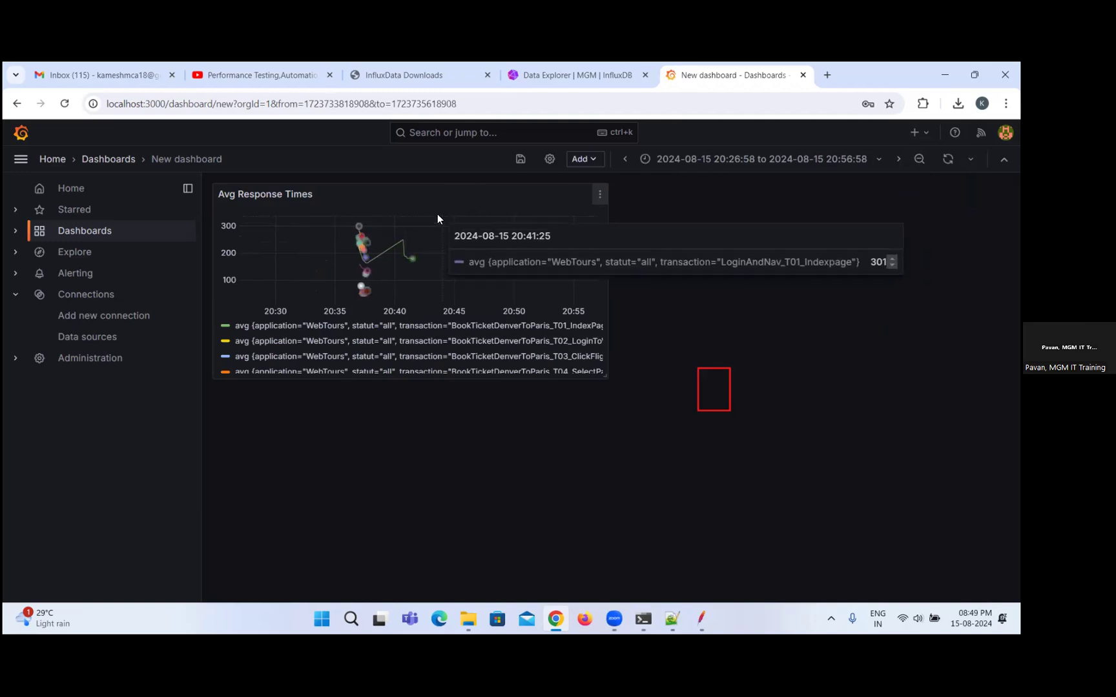
{"action": "left_click", "coordinate": [599, 194]}
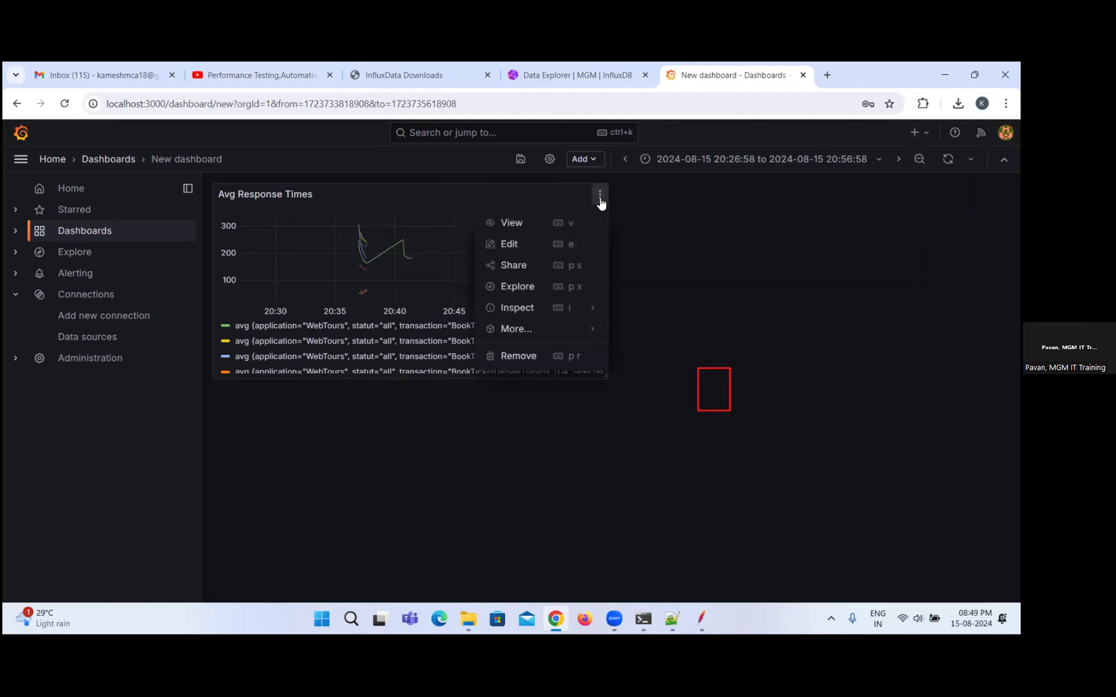
{"action": "left_click", "coordinate": [533, 226]}
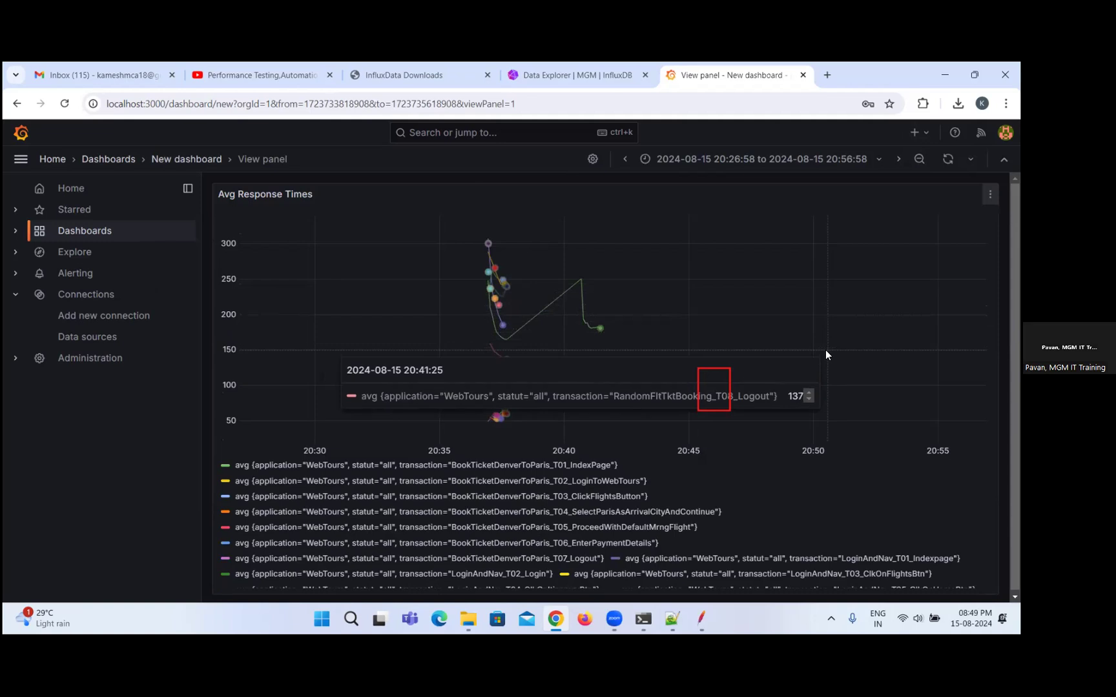
{"action": "scroll", "coordinate": [680, 485], "scroll_direction": "down", "scroll_amount": 5}
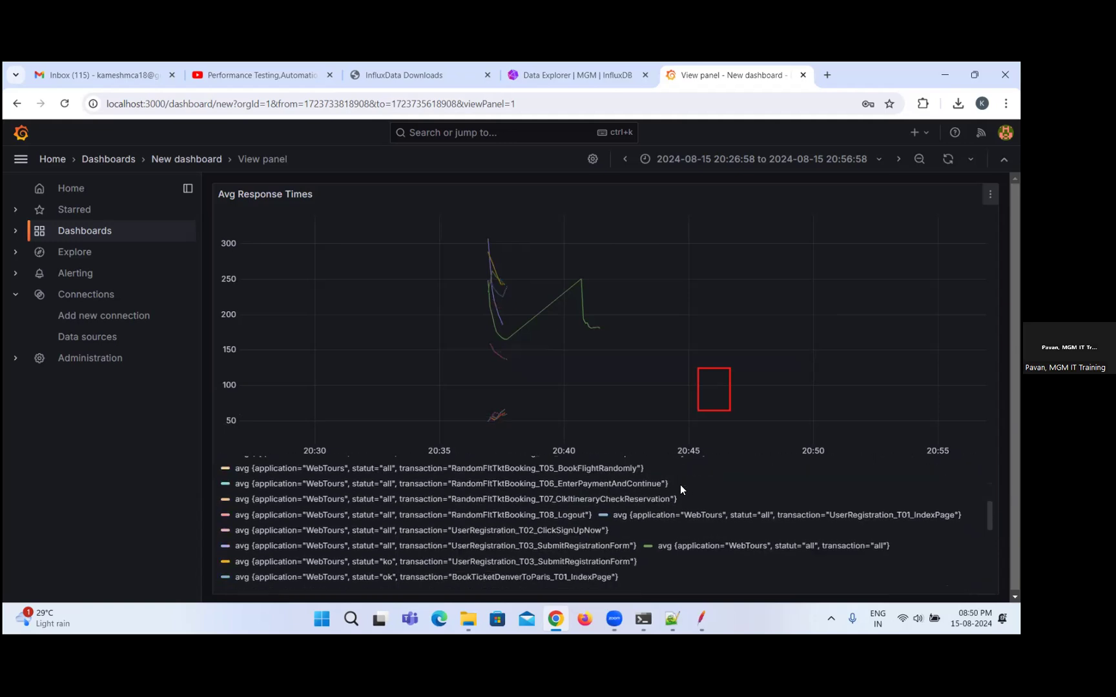
{"action": "scroll", "coordinate": [681, 485], "scroll_direction": "down", "scroll_amount": 5}
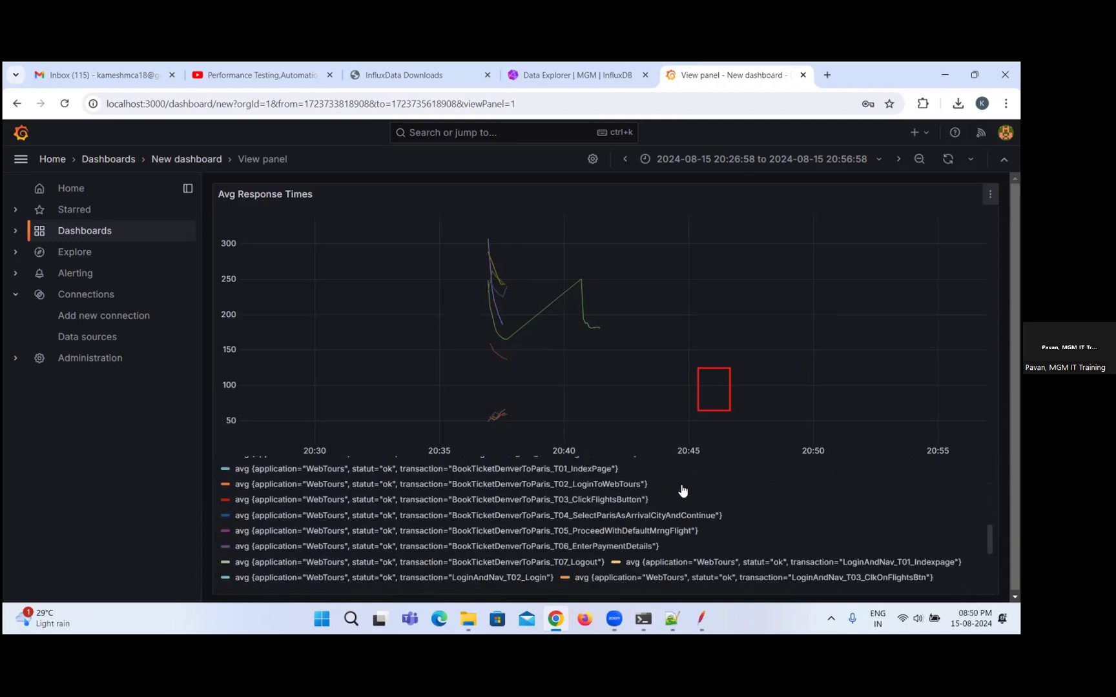
{"action": "scroll", "coordinate": [681, 487], "scroll_direction": "up", "scroll_amount": 1}
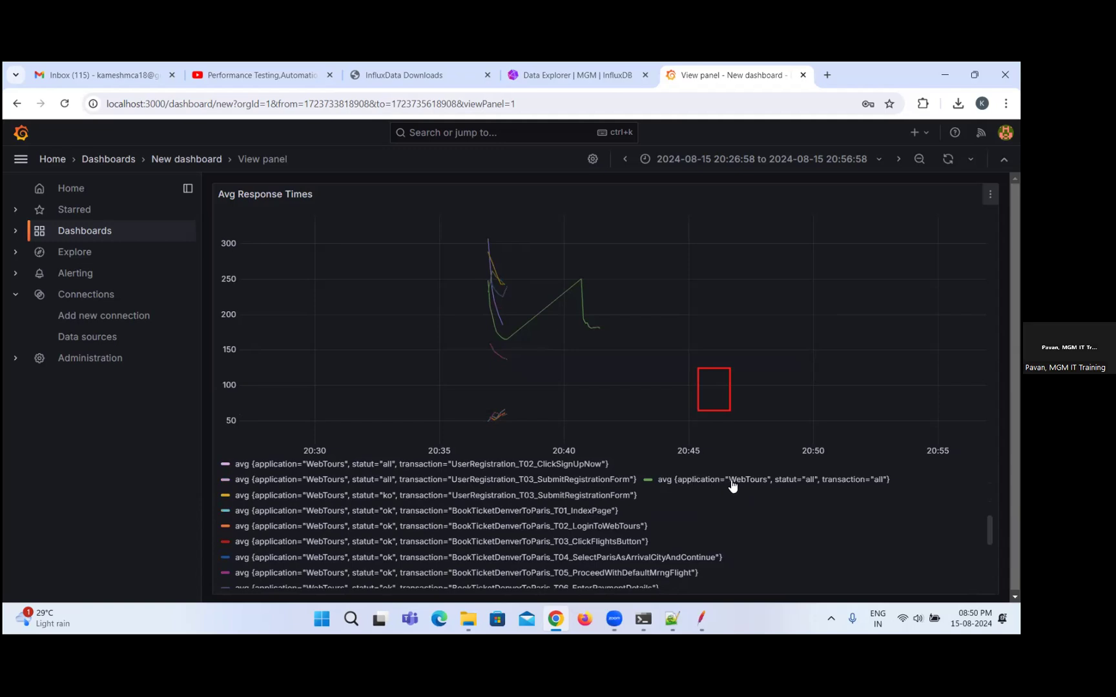
{"action": "scroll", "coordinate": [732, 486], "scroll_direction": "up", "scroll_amount": 5}
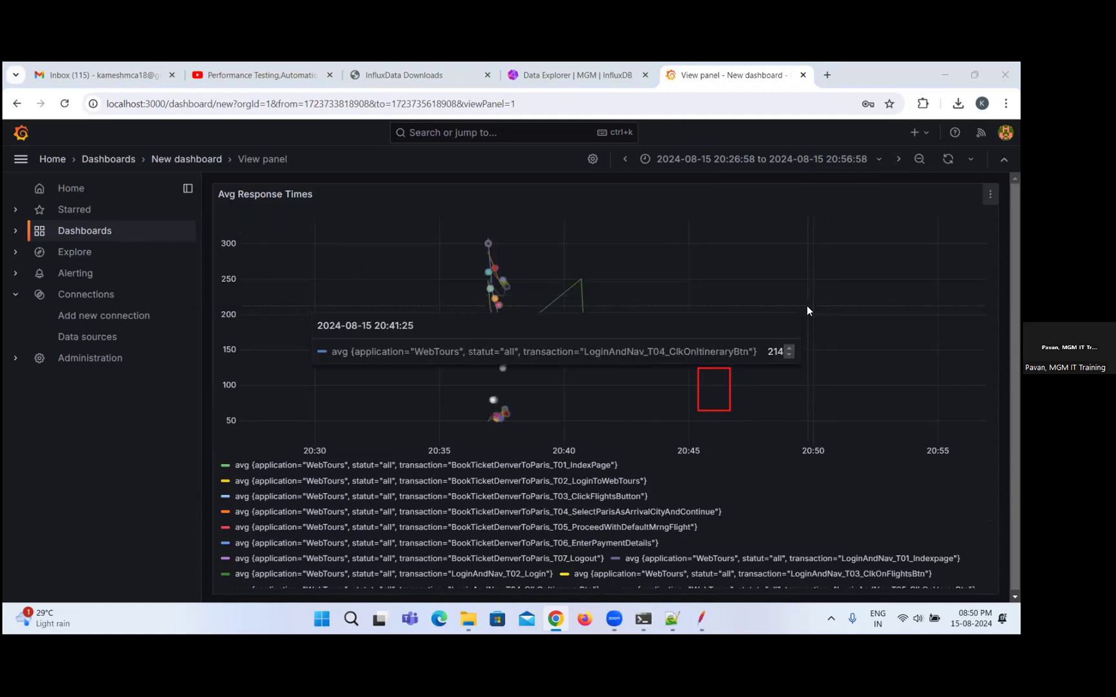
Switch to JMeter and check the error percentages in the UserRegistration thread group's Summary Report.
{"action": "key", "text": "alt+Tab"}
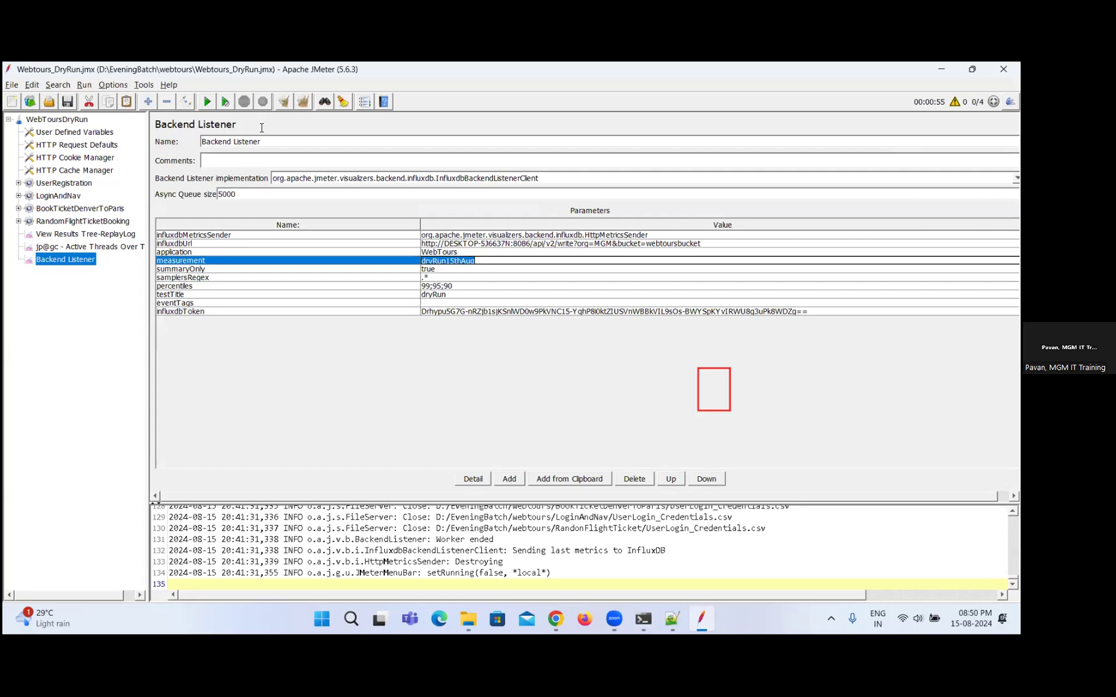
{"action": "left_click", "coordinate": [67, 235]}
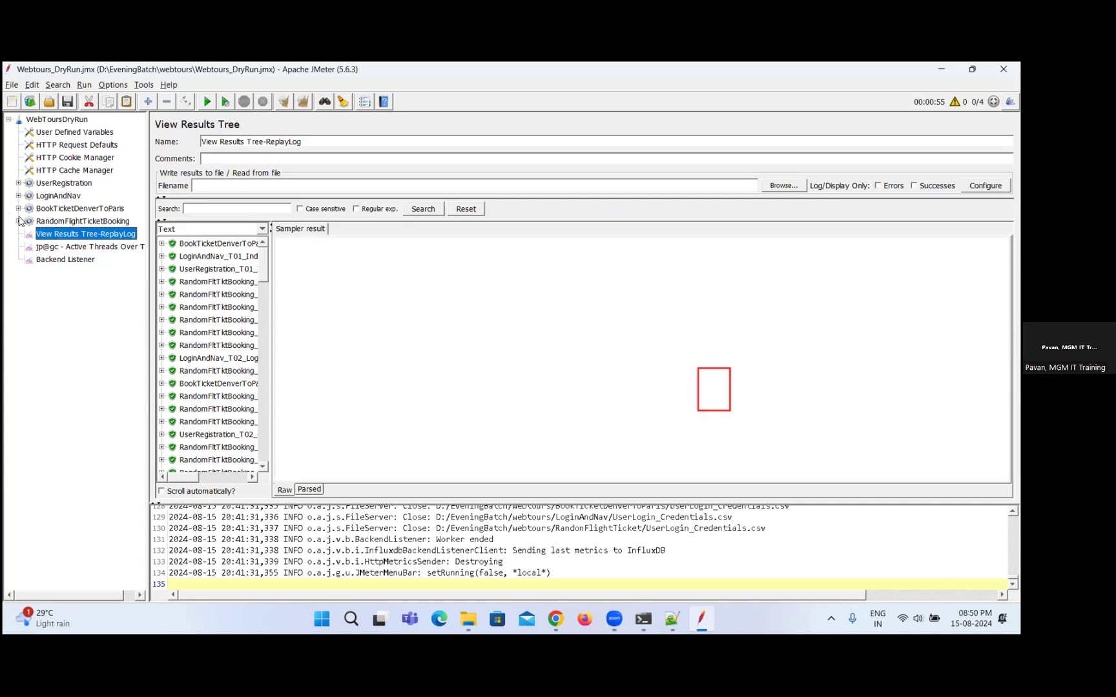
{"action": "left_click", "coordinate": [41, 249]}
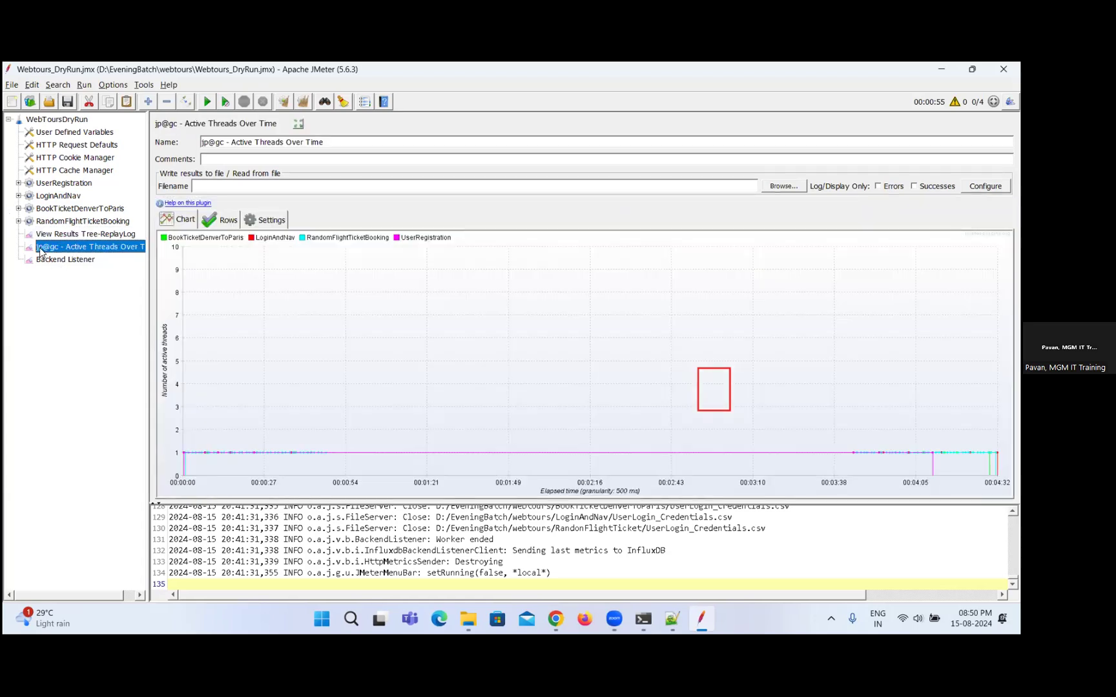
{"action": "left_click", "coordinate": [18, 222]}
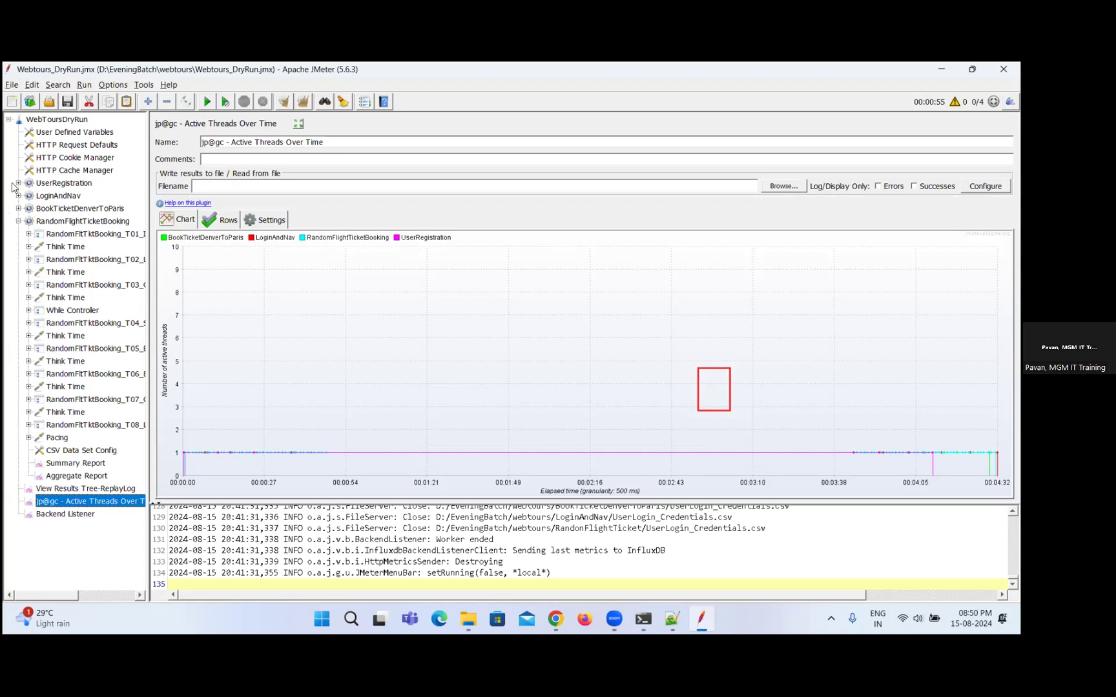
{"action": "left_click", "coordinate": [46, 184]}
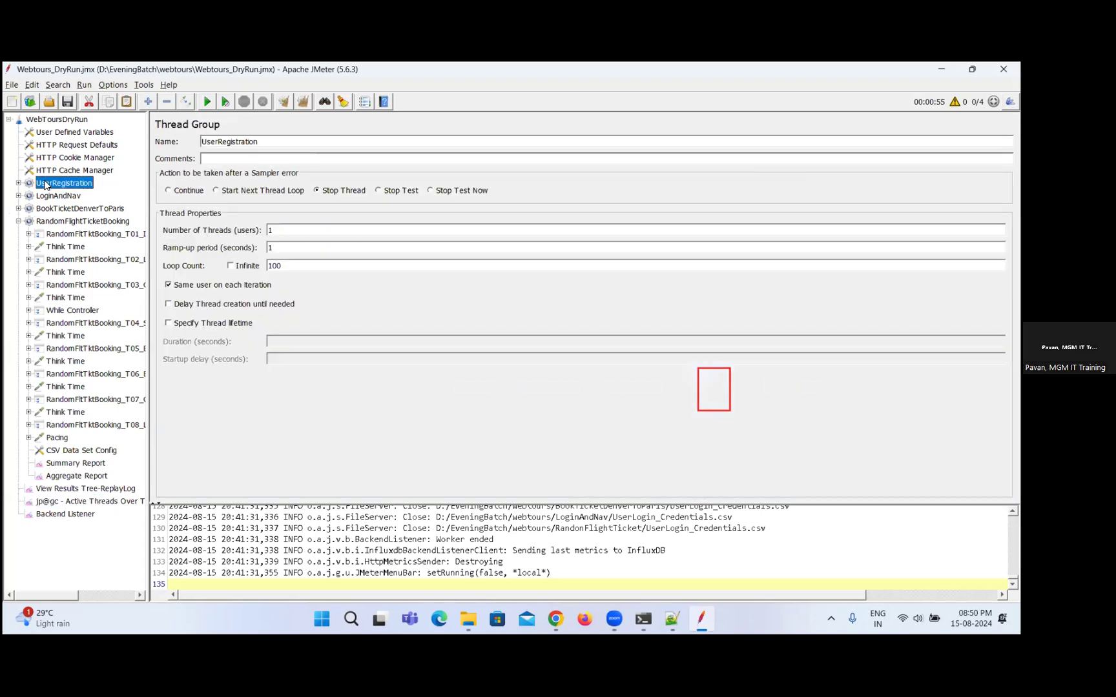
{"action": "key", "text": "Right"}
{"action": "key", "text": "Down"}
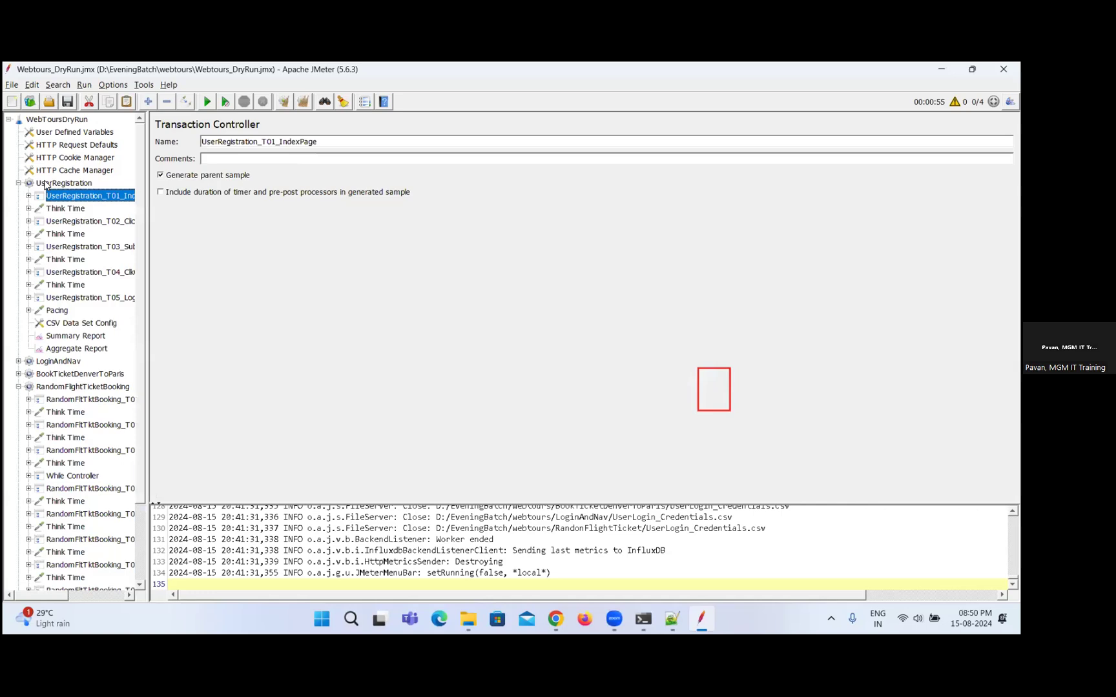
{"action": "left_click", "coordinate": [69, 336]}
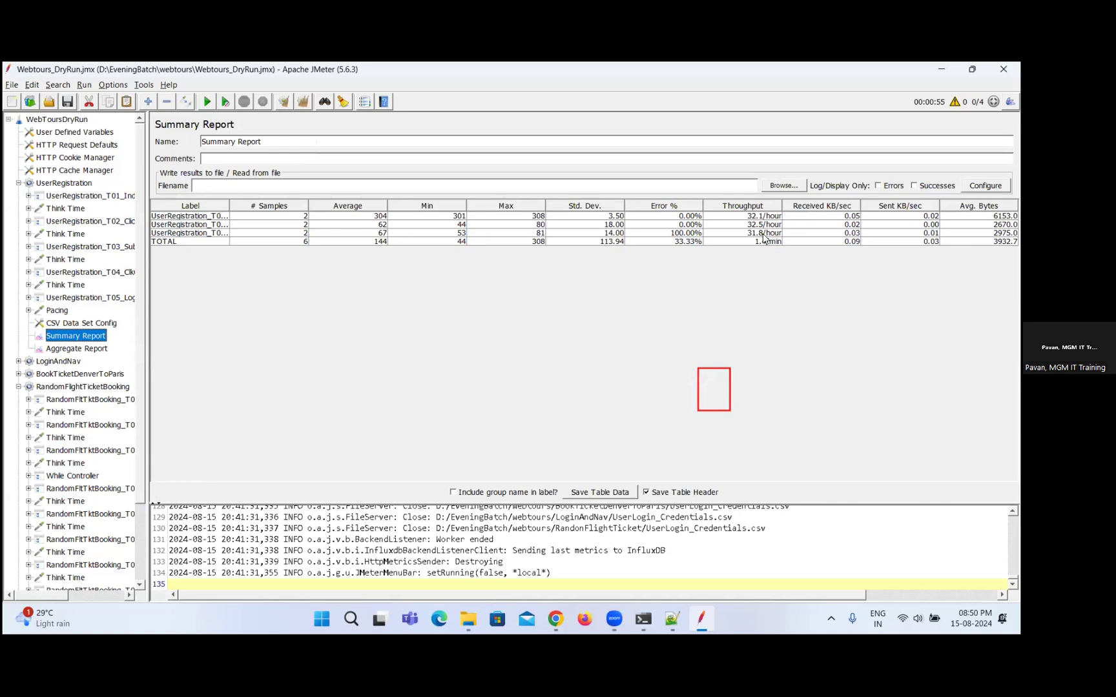
{"action": "left_click", "coordinate": [682, 235]}
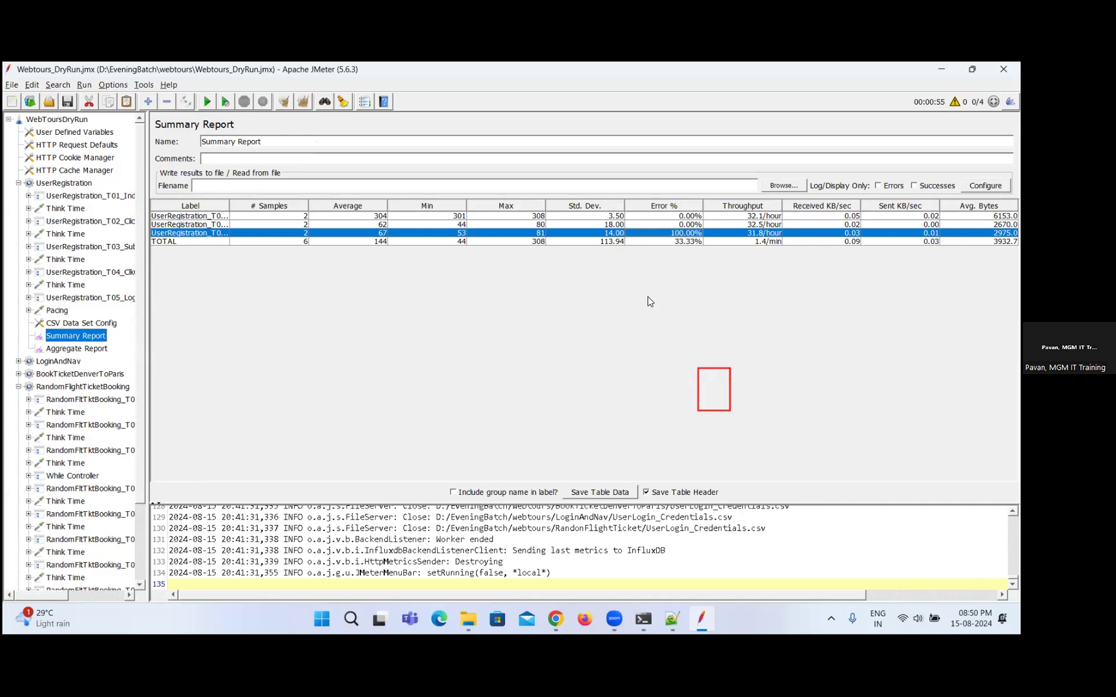
Switch back to Grafana and set the dashboard's auto-refresh interval to 5s.
{"action": "key", "text": "alt+Tab"}
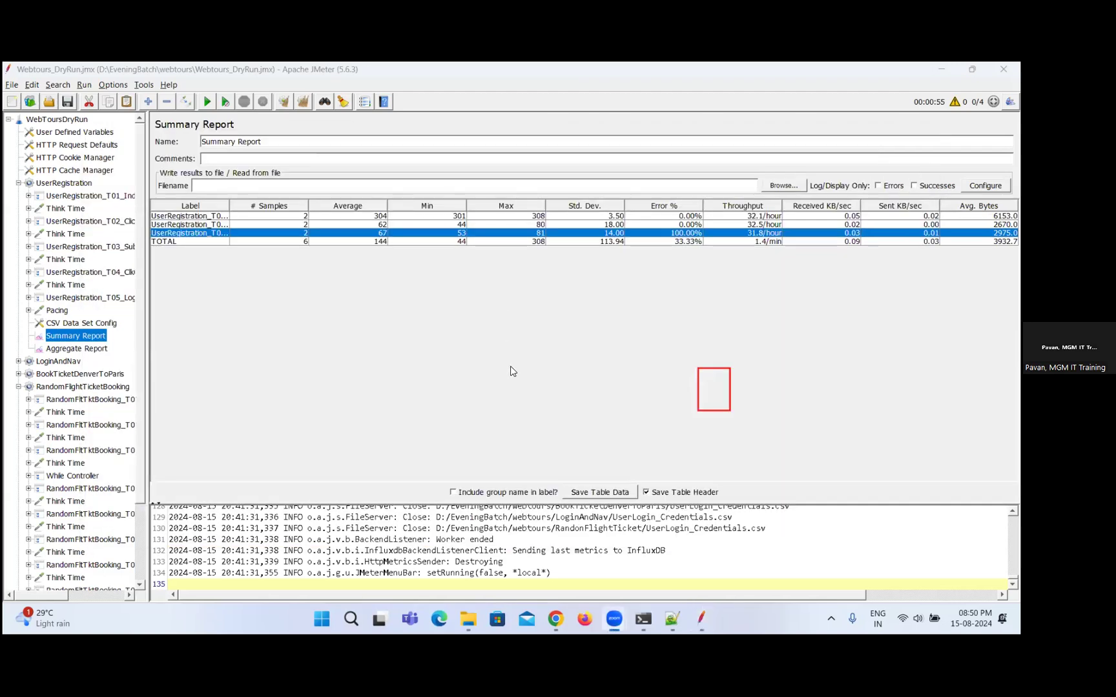
{"action": "key", "text": "alt+Tab"}
{"action": "key", "text": "alt+Tab"}
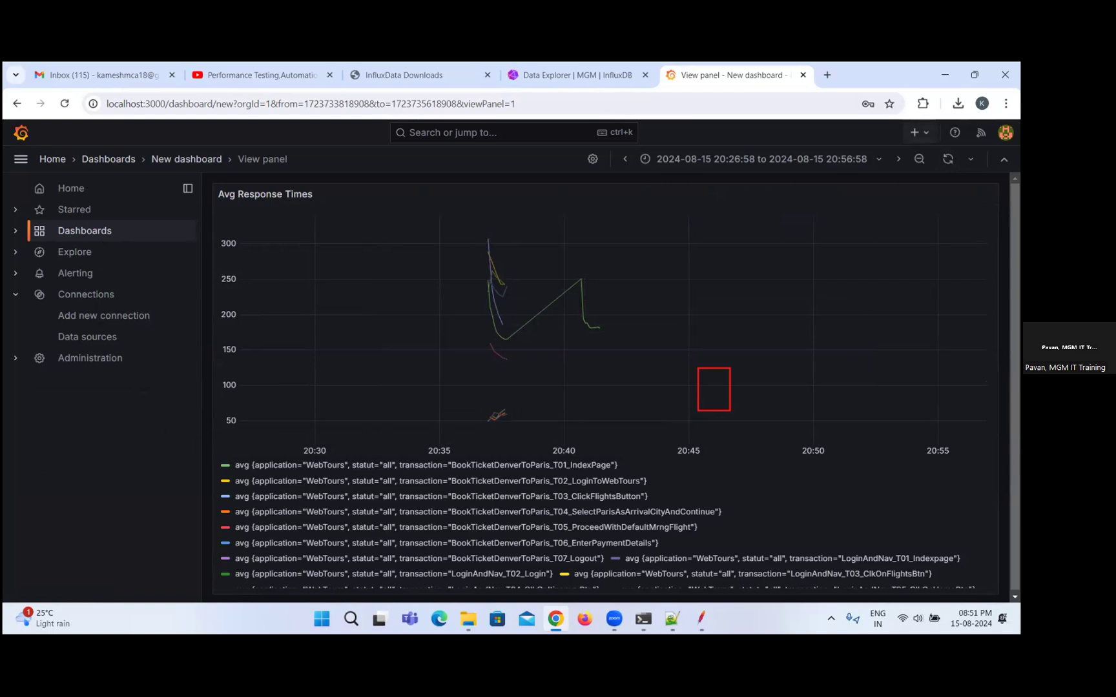
{"action": "left_click", "coordinate": [916, 133]}
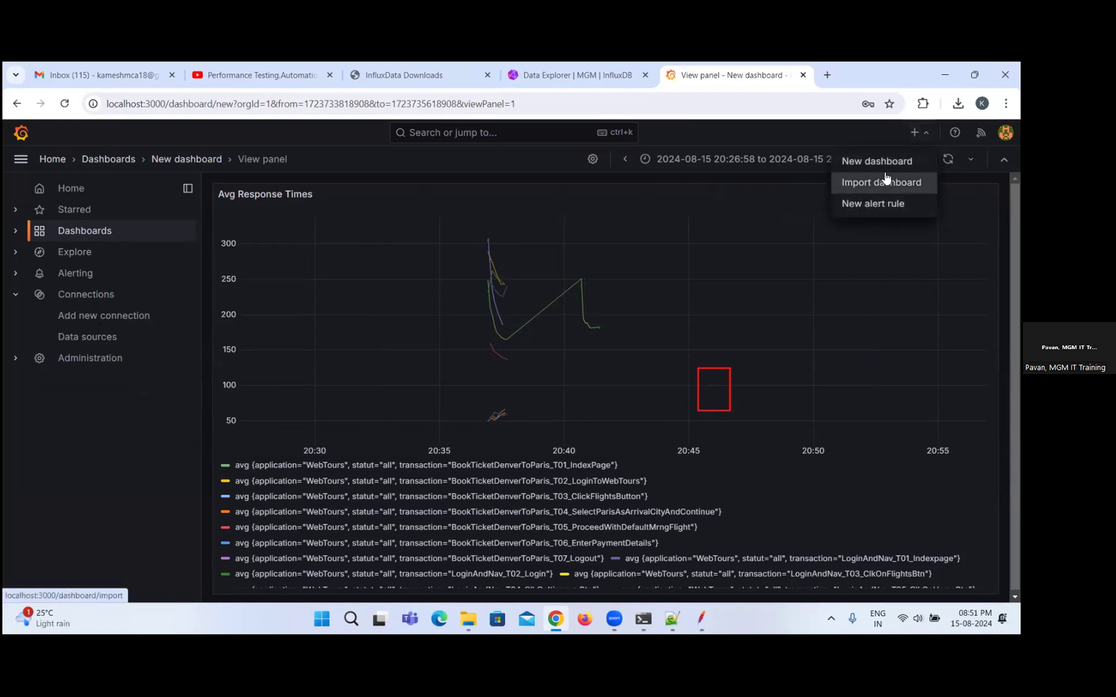
{"action": "left_click", "coordinate": [947, 159]}
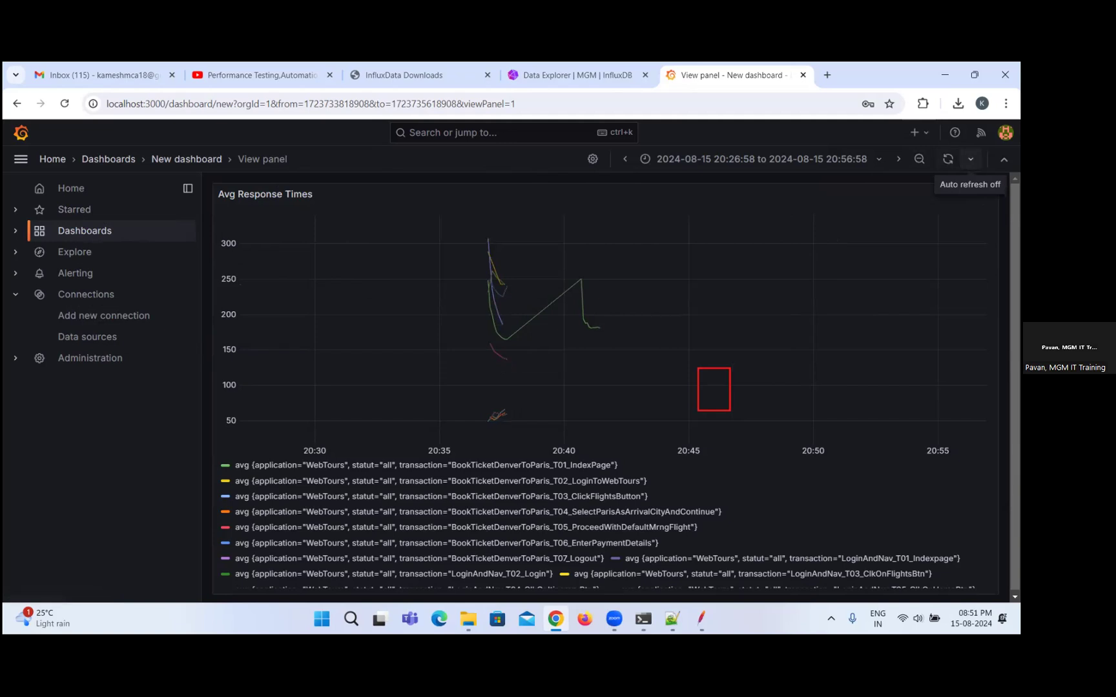
{"action": "left_click", "coordinate": [970, 159]}
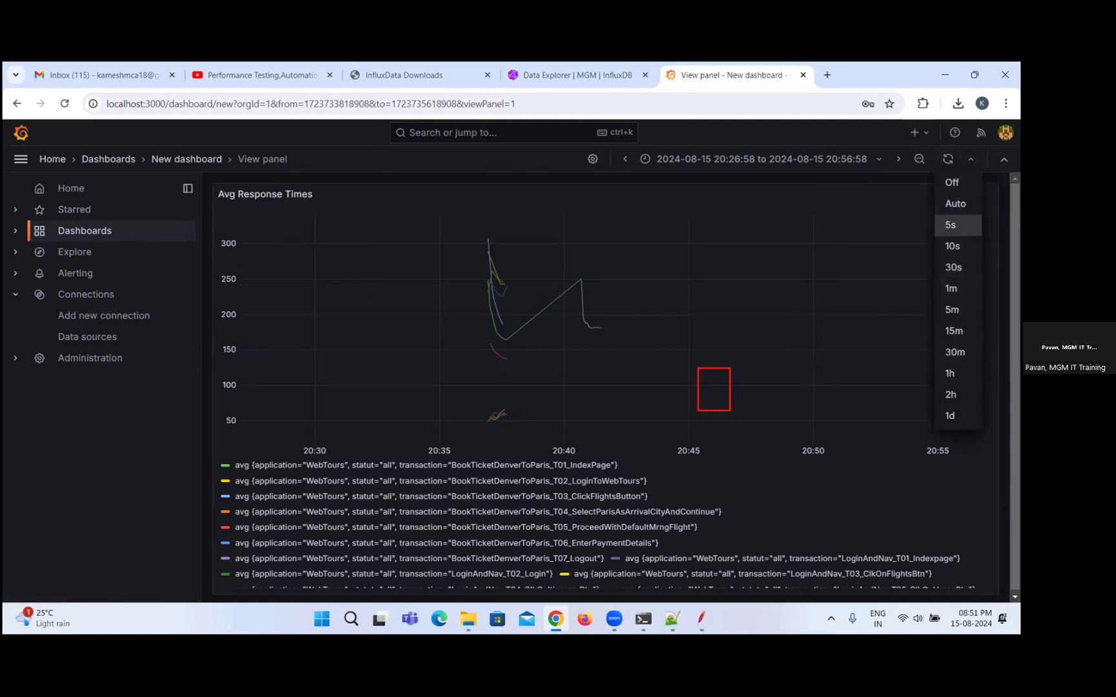
{"action": "left_click", "coordinate": [955, 224]}
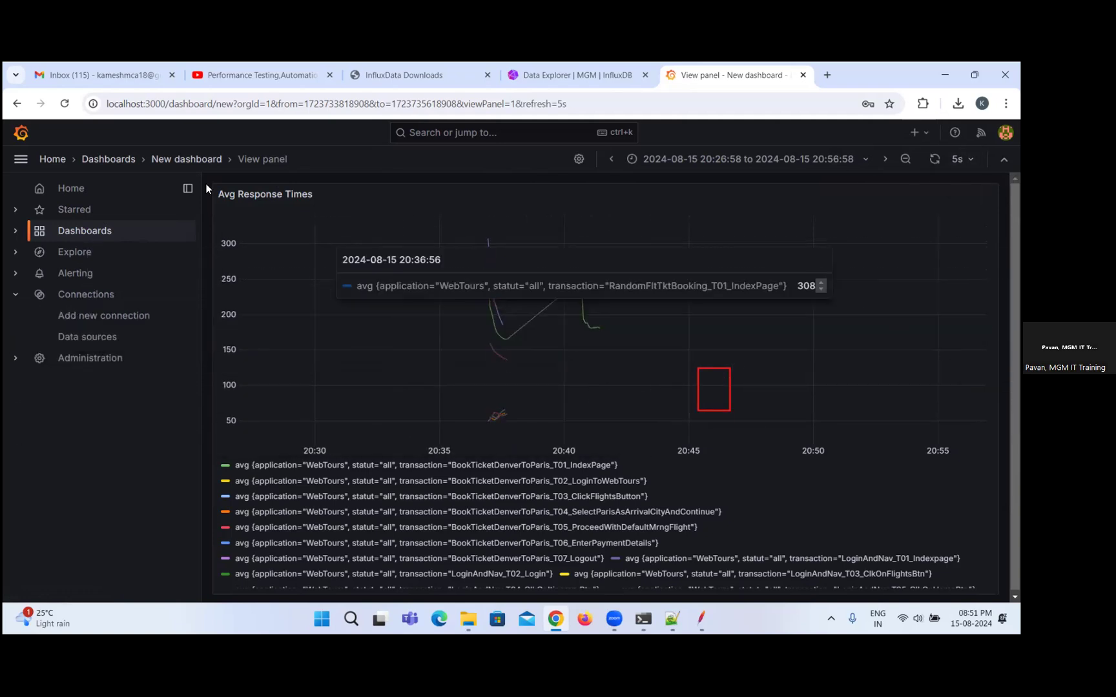
Return to the new dashboard, add another visualization and title its panel "Errors".
{"action": "left_click", "coordinate": [194, 162]}
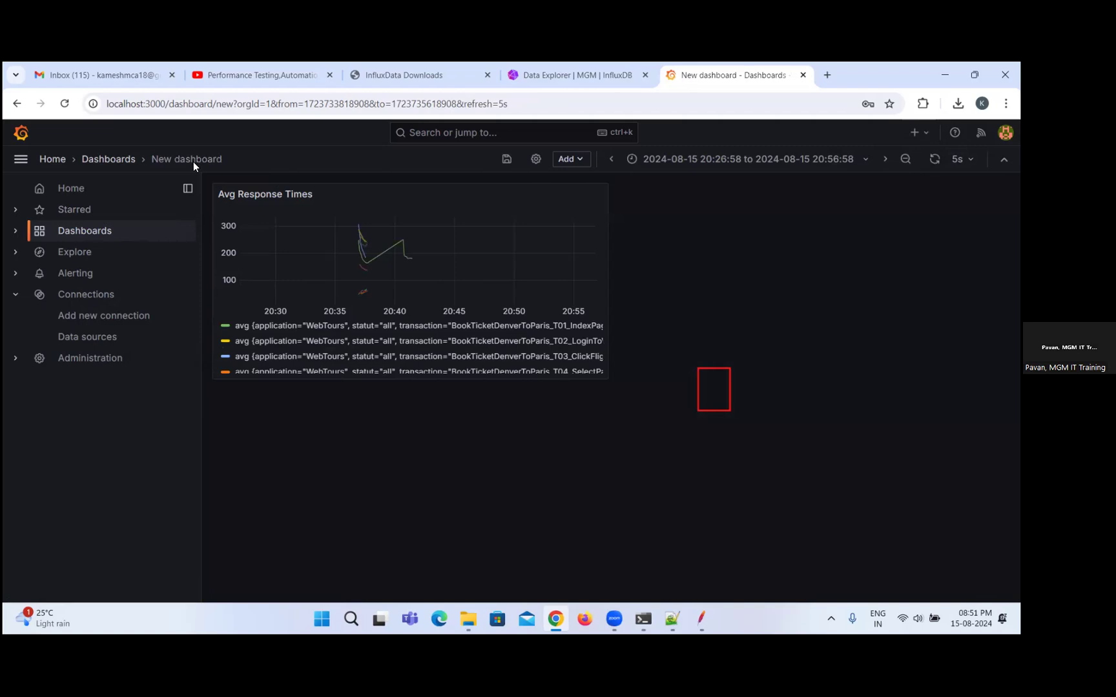
{"action": "left_click", "coordinate": [579, 161]}
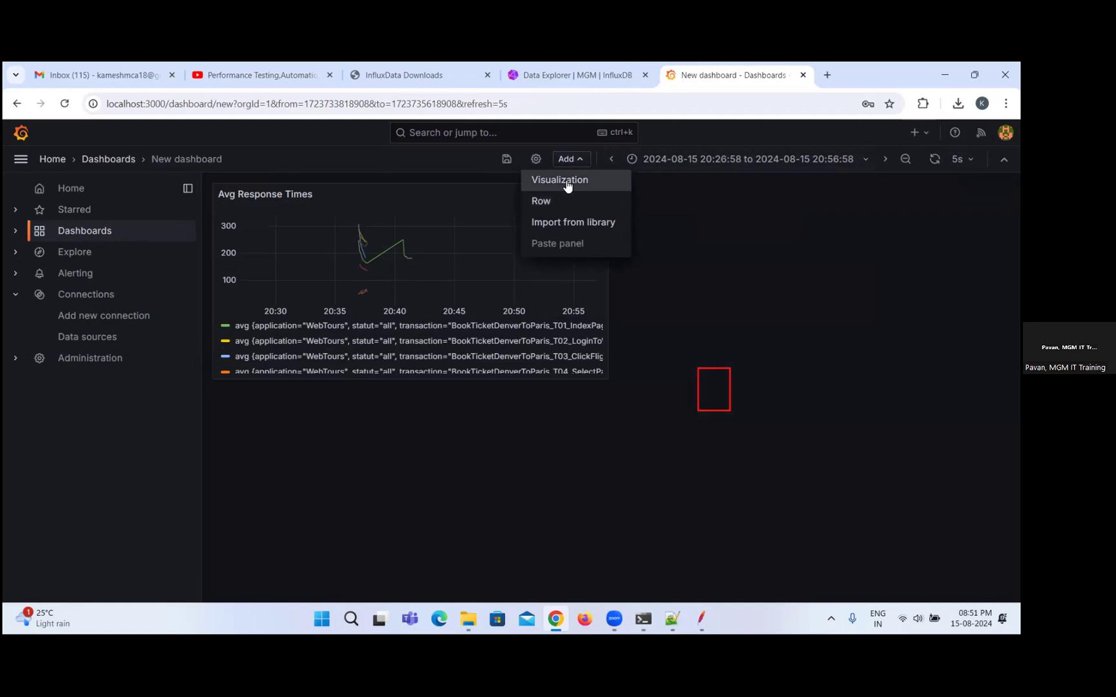
{"action": "left_click", "coordinate": [567, 186]}
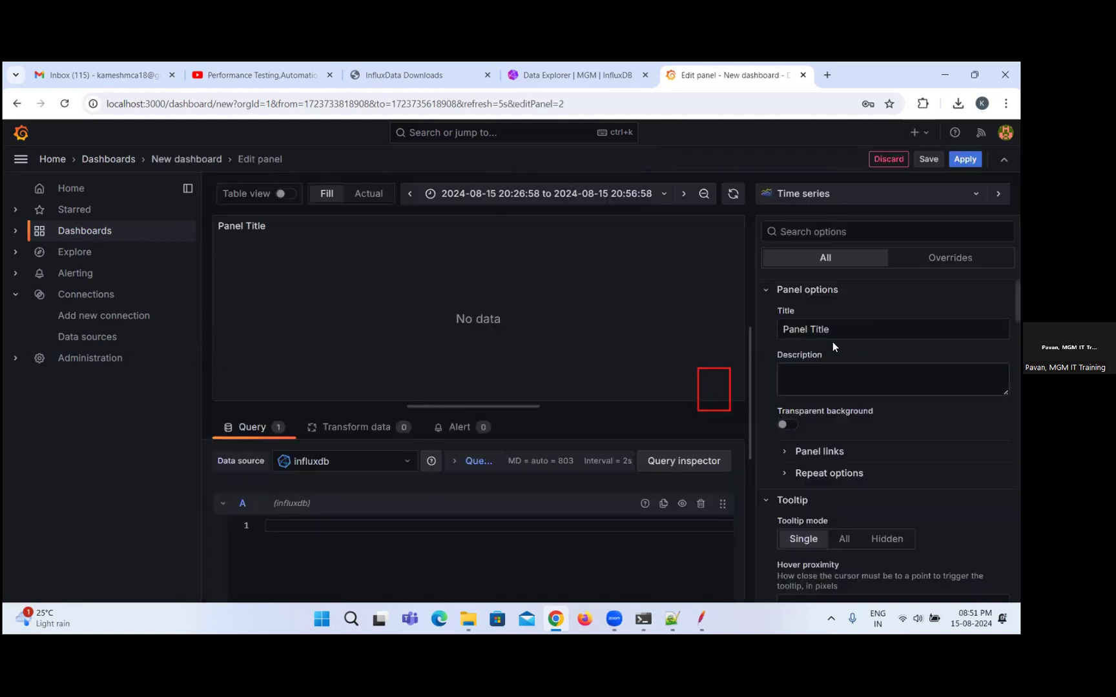
{"action": "triple_click", "coordinate": [847, 322]}
{"action": "type", "text": "Errors"}
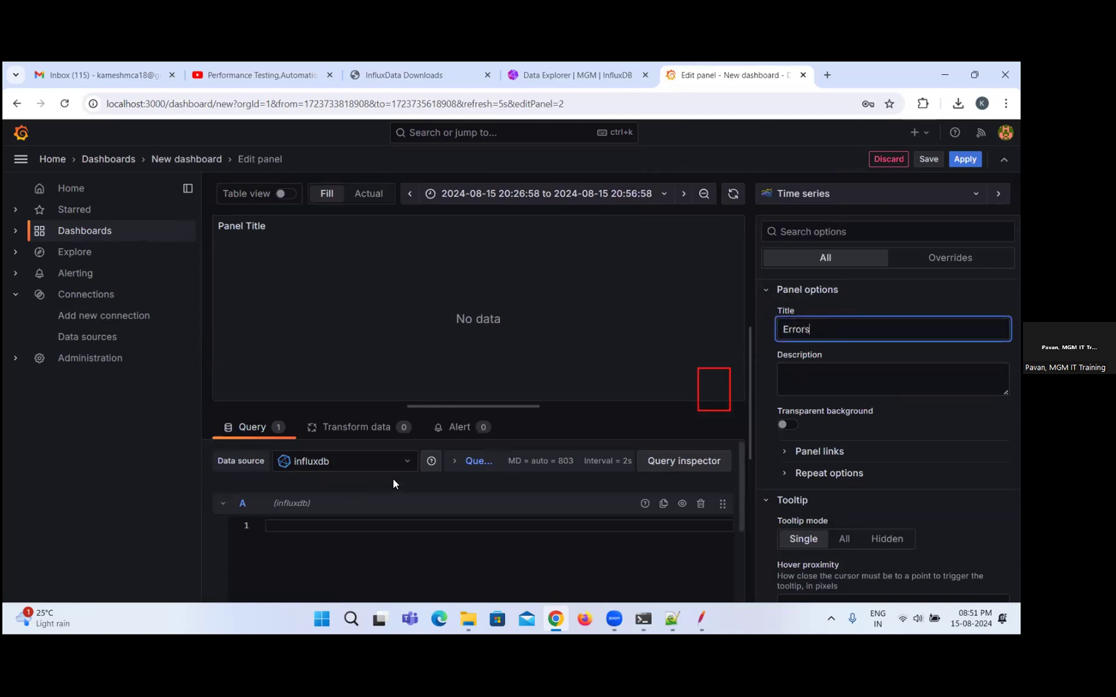
Expand the Errors panel's query options and insert the Simple query sample into query A.
{"action": "left_click", "coordinate": [478, 461]}
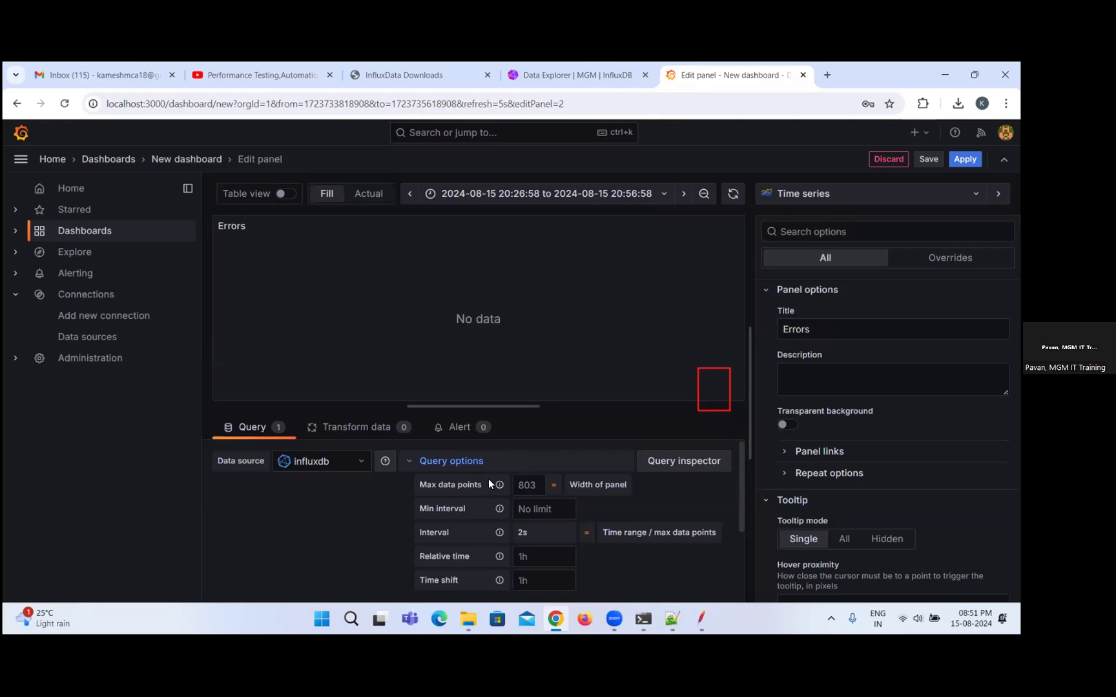
{"action": "scroll", "coordinate": [616, 537], "scroll_direction": "down", "scroll_amount": 3}
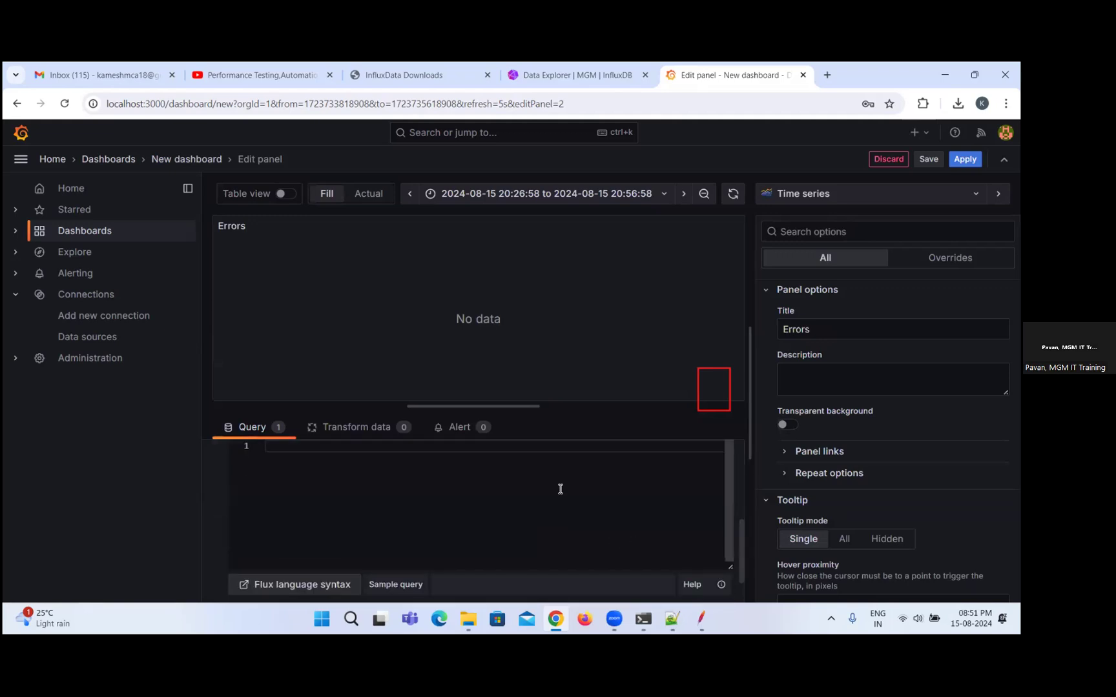
{"action": "scroll", "coordinate": [533, 496], "scroll_direction": "up", "scroll_amount": 1}
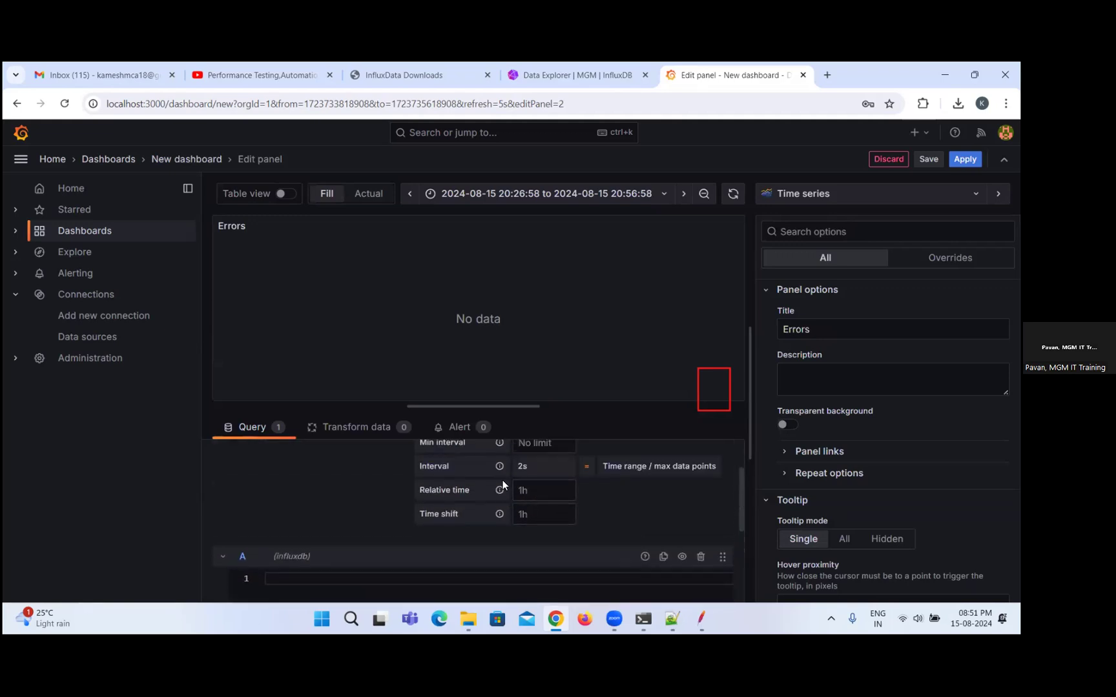
{"action": "scroll", "coordinate": [520, 497], "scroll_direction": "up", "scroll_amount": 1}
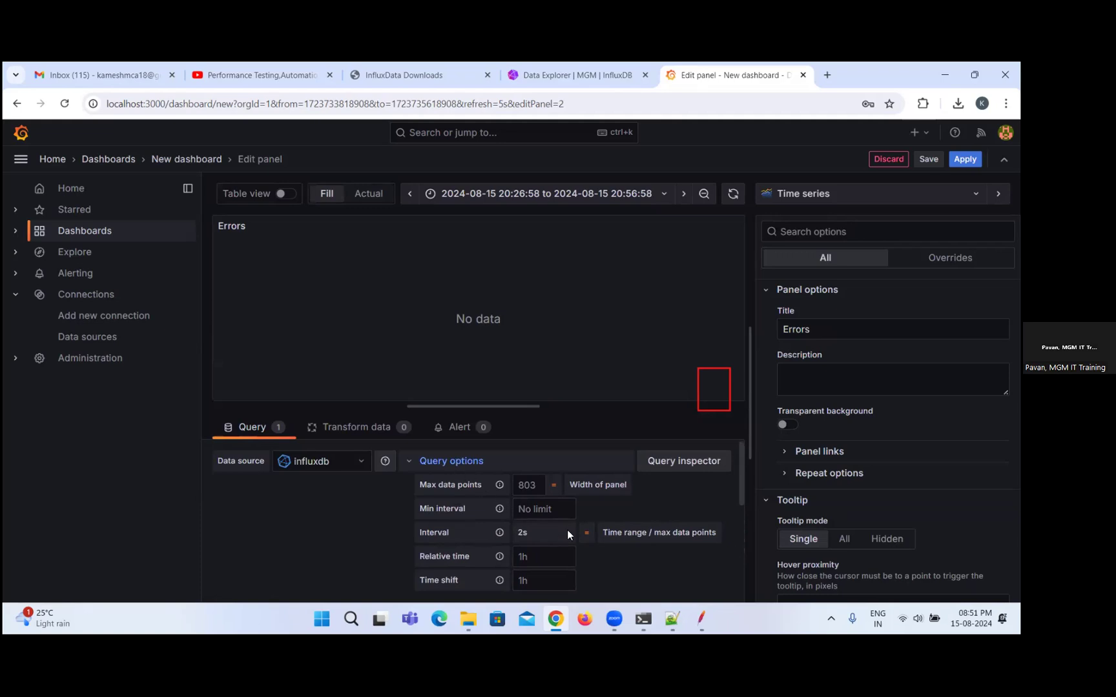
{"action": "scroll", "coordinate": [456, 461], "scroll_direction": "down", "scroll_amount": 2}
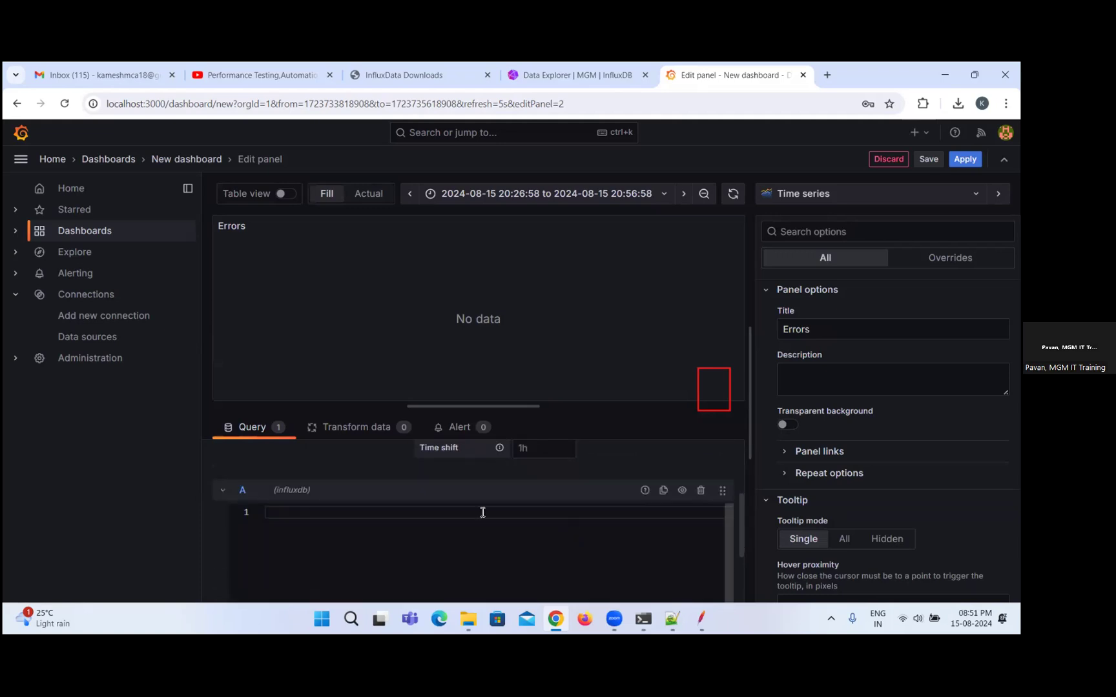
{"action": "left_click", "coordinate": [244, 490]}
{"action": "scroll", "coordinate": [494, 512], "scroll_direction": "up", "scroll_amount": 2}
{"action": "scroll", "coordinate": [531, 565], "scroll_direction": "down", "scroll_amount": 3}
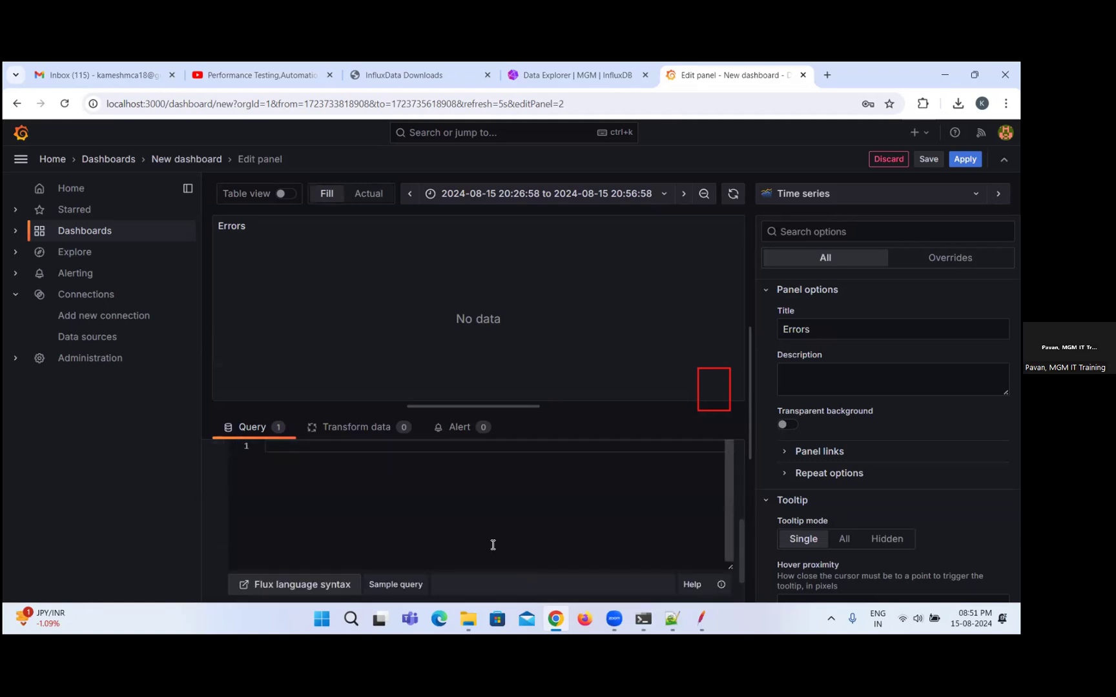
{"action": "left_click", "coordinate": [396, 584]}
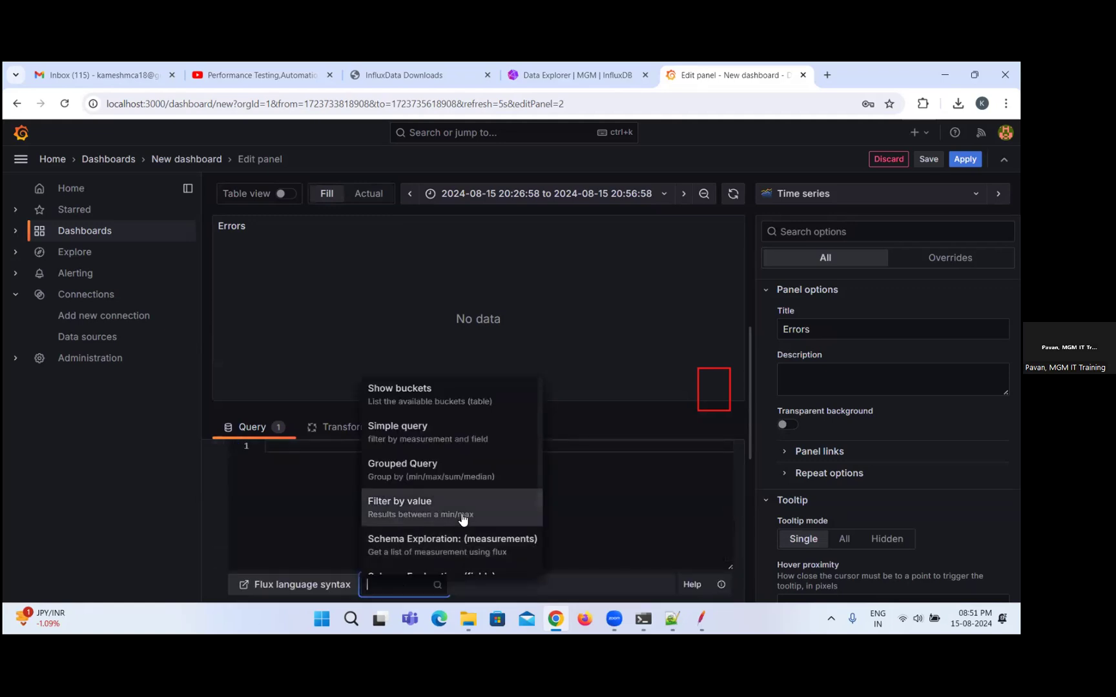
{"action": "left_click", "coordinate": [438, 432]}
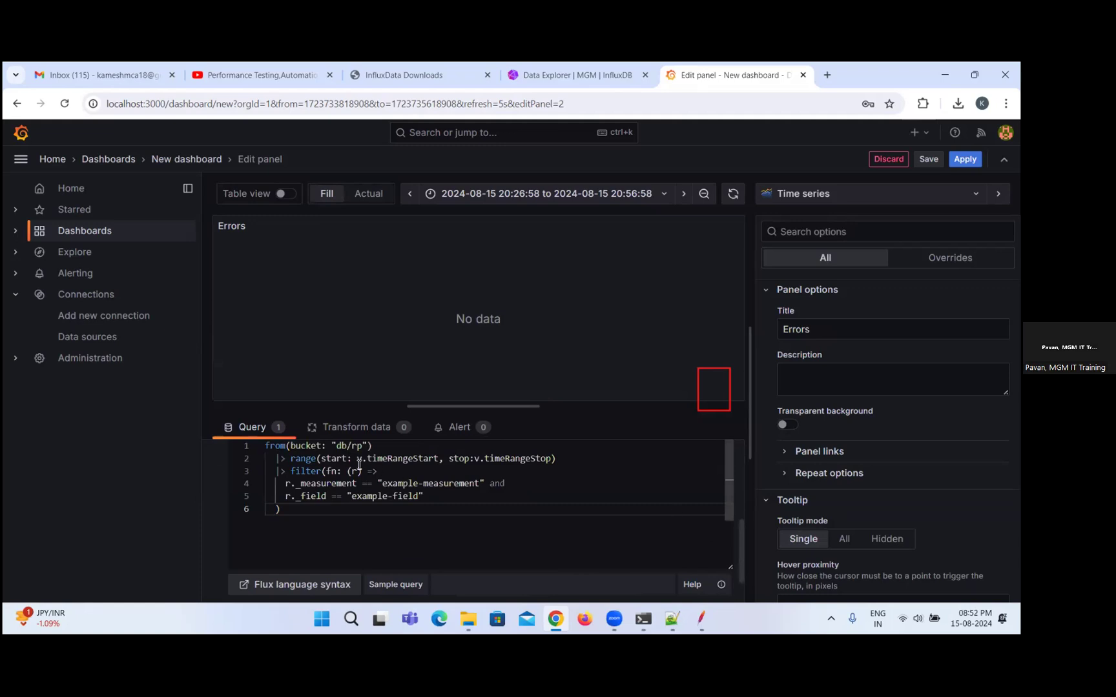
Set the bucket in the Errors panel's Flux query to "webtoursbucket".
{"action": "double_click", "coordinate": [340, 445]}
{"action": "left_click_drag", "start_coordinate": [342, 445], "coordinate": [365, 445]}
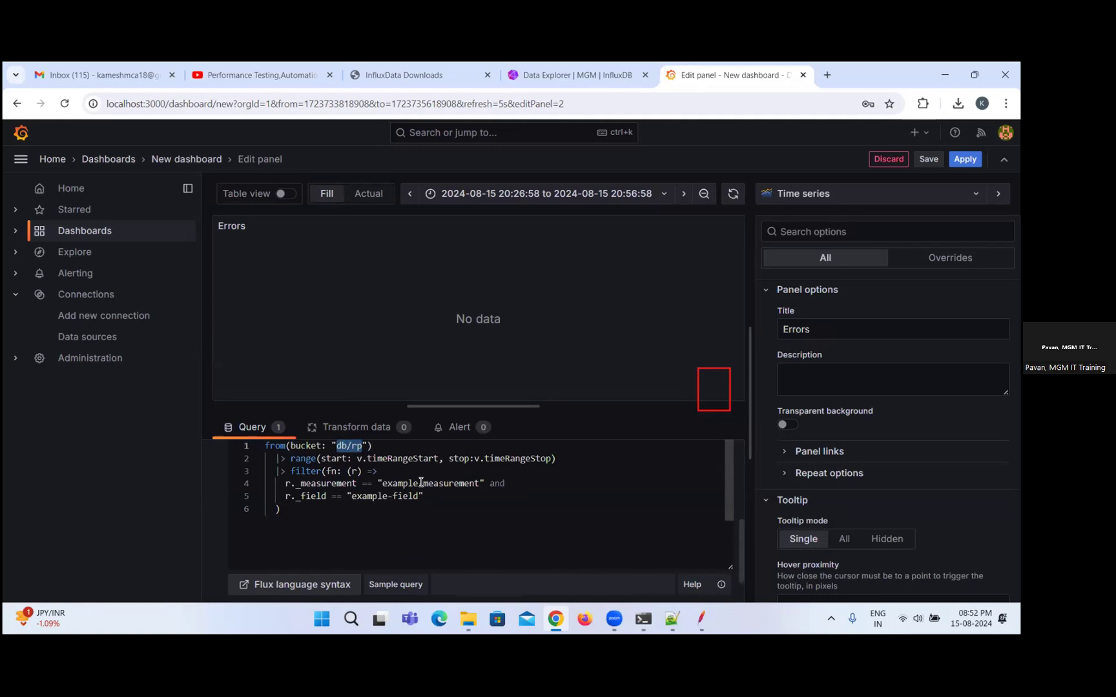
{"action": "type", "text": "webtour"}
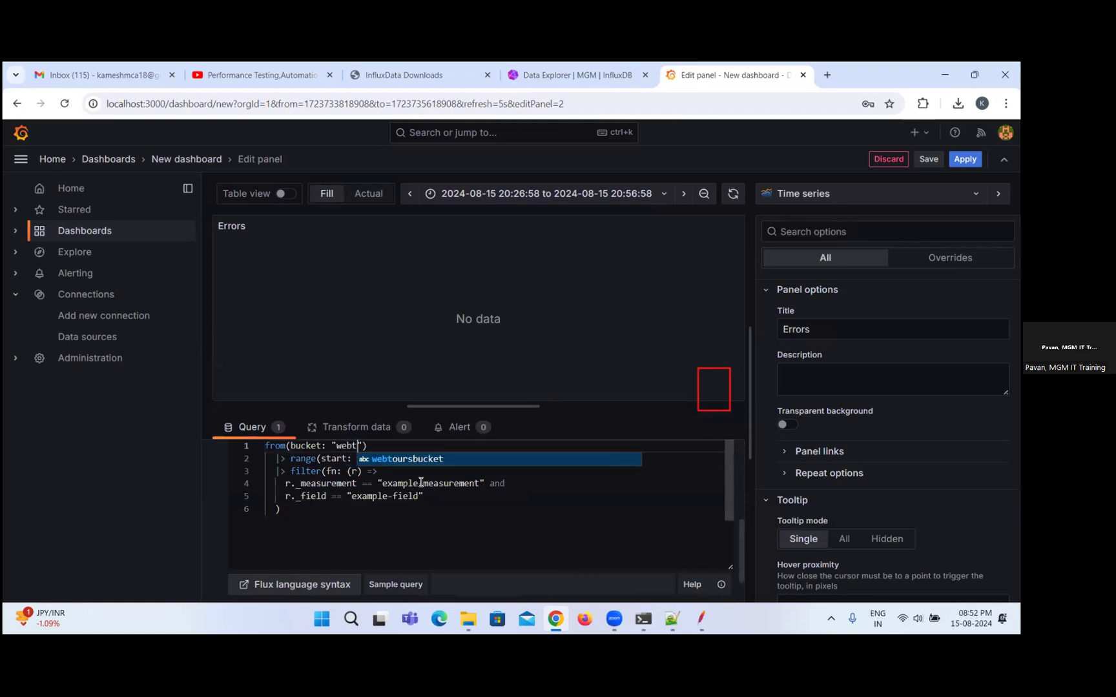
{"action": "type", "text": "sbucket"}
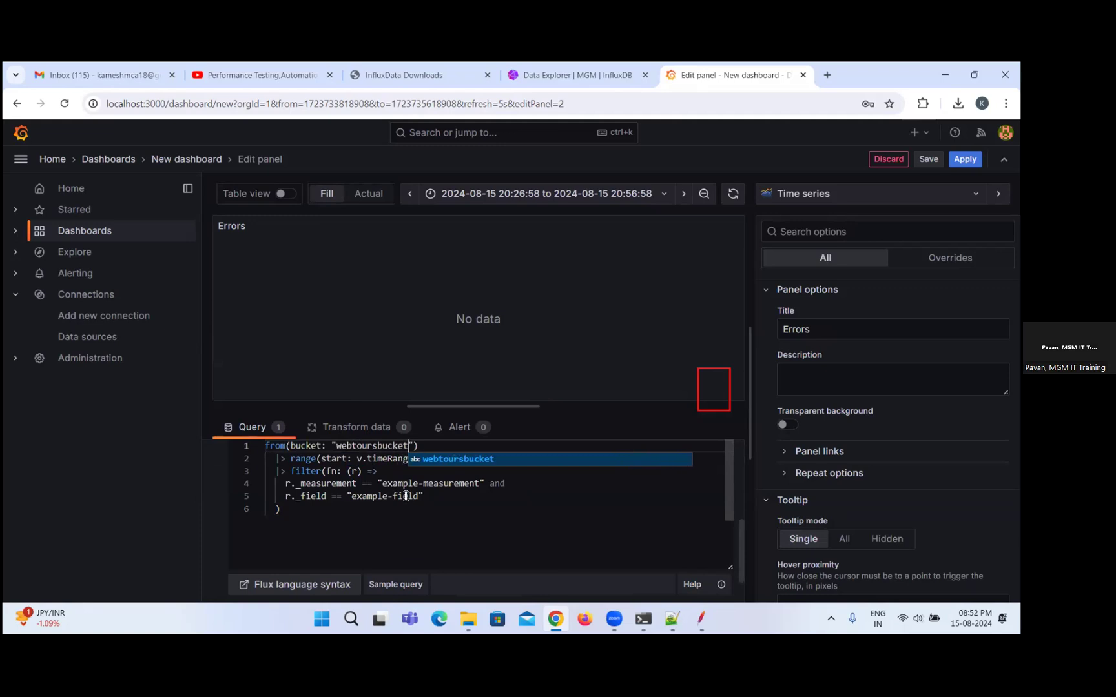
Replace the example measurement in the query's filter with "dryRun15thAug".
{"action": "double_click", "coordinate": [406, 485]}
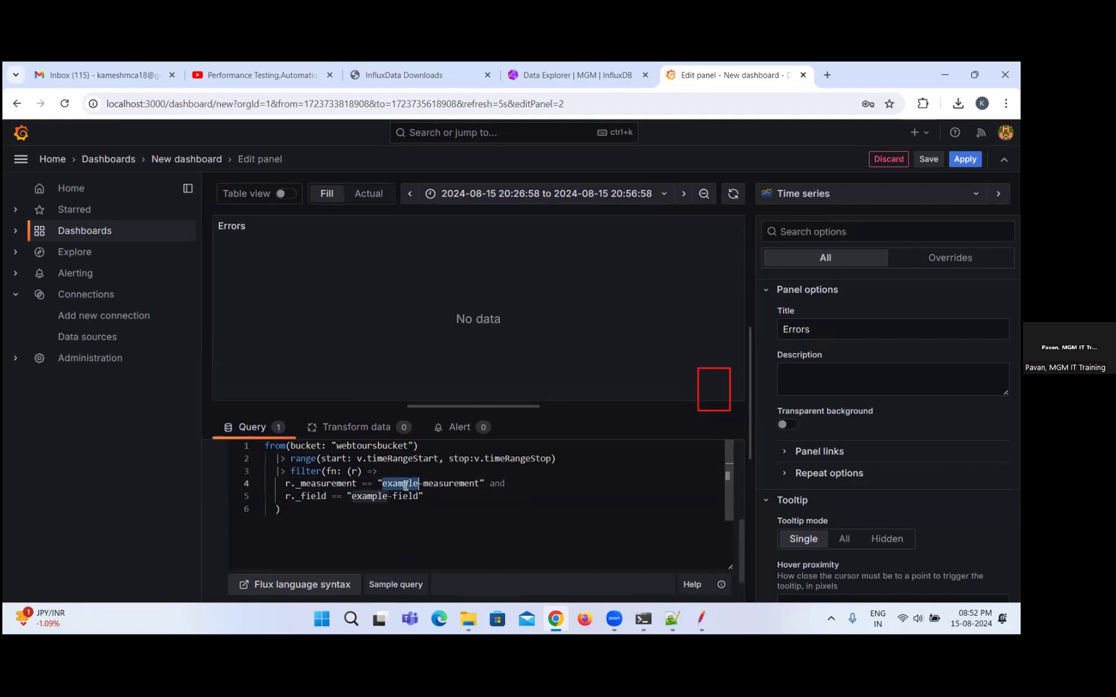
{"action": "key", "text": "shift+Right"}
{"action": "key", "text": "shift+Right"}
{"action": "key", "text": "shift+Right"}
{"action": "key", "text": "shift+Right"}
{"action": "key", "text": "shift+Right"}
{"action": "key", "text": "shift+Right"}
{"action": "key", "text": "shift+Right"}
{"action": "key", "text": "shift+Right"}
{"action": "key", "text": "shift+Right"}
{"action": "key", "text": "shift+Right"}
{"action": "key", "text": "shift+Right"}
{"action": "key", "text": "shift+Right"}
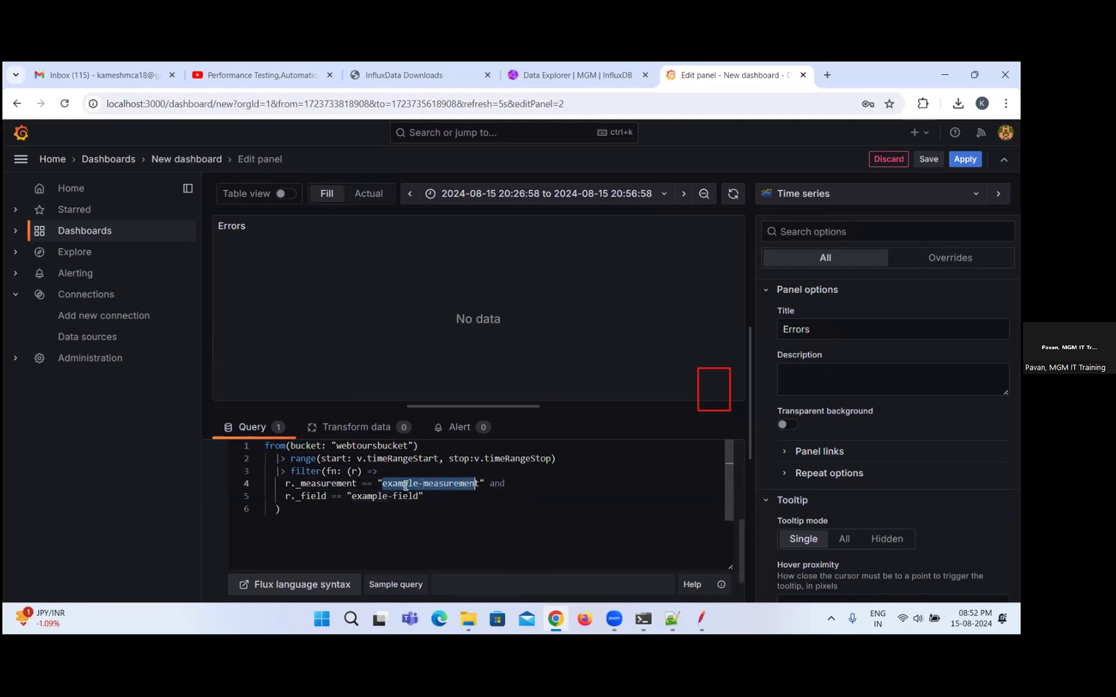
{"action": "key", "text": "shift+Right"}
{"action": "key", "text": "BackSpace"}
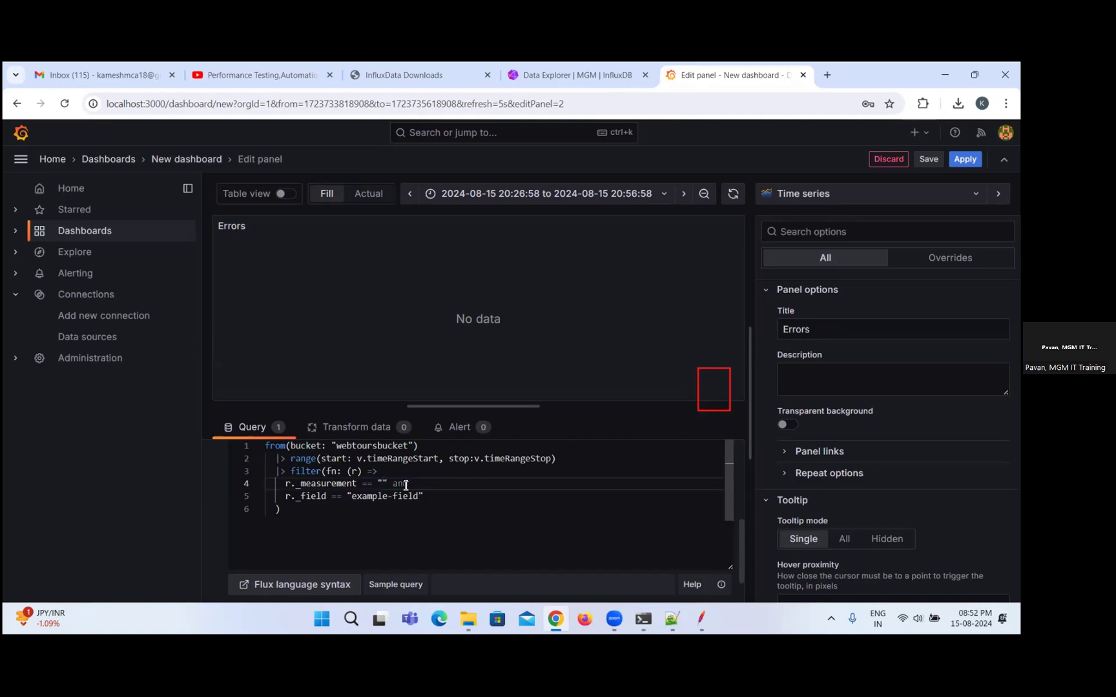
{"action": "type", "text": "dr"}
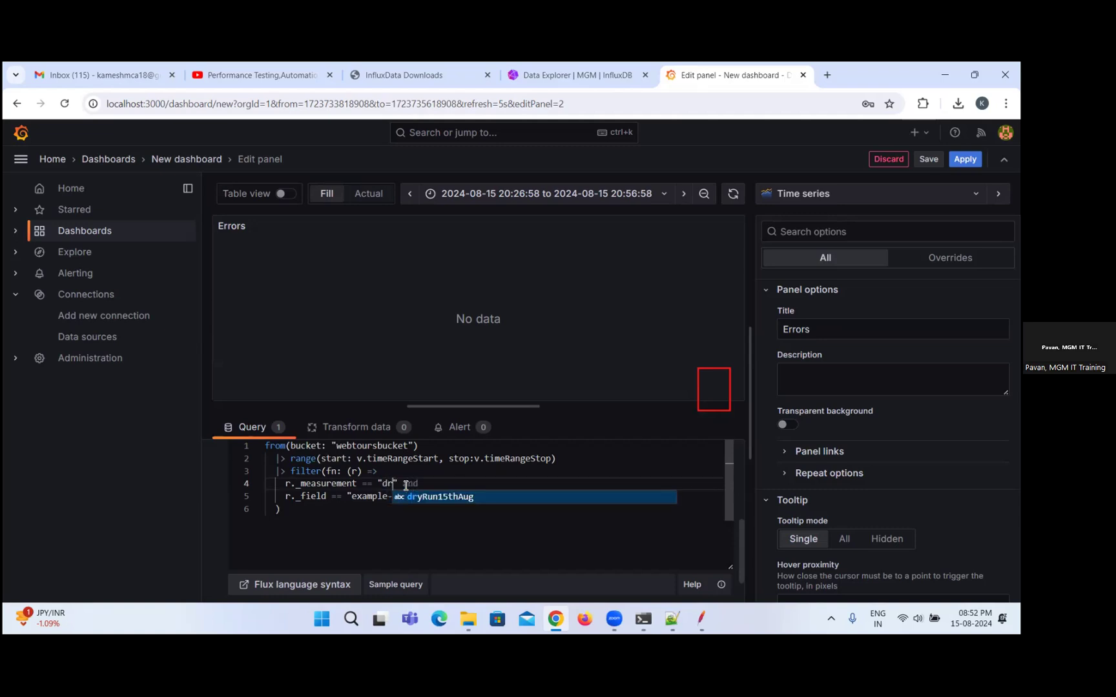
{"action": "key", "text": "Tab"}
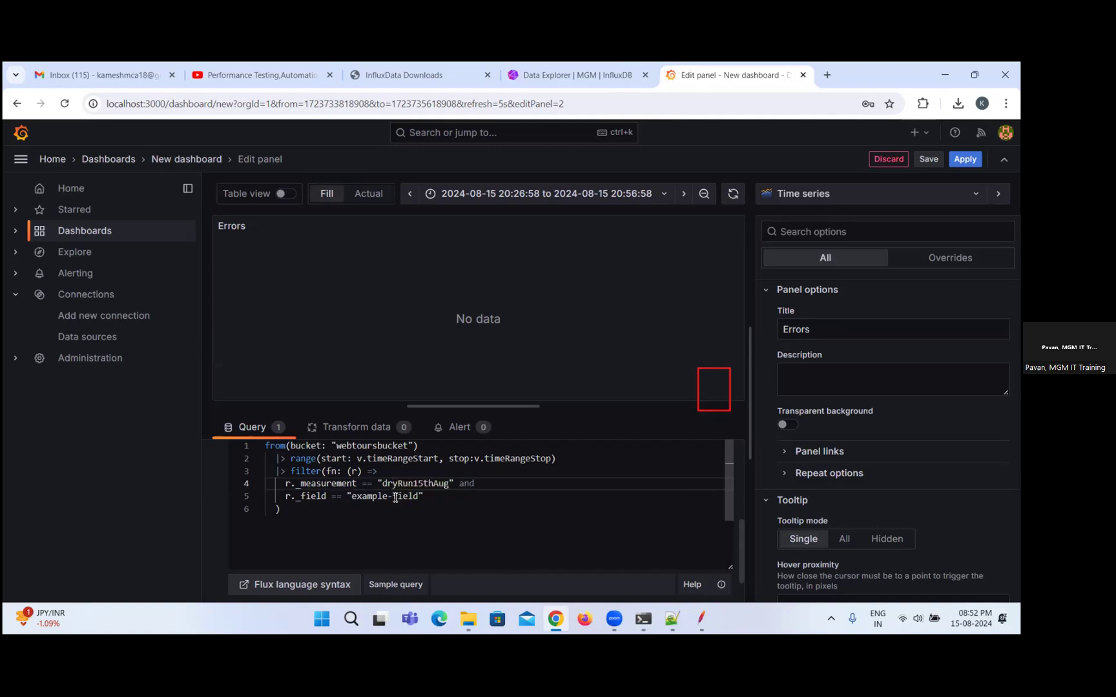
Clear the example field name from the query's _field filter, trying "err" and "Err" to find a matching error field.
{"action": "double_click", "coordinate": [382, 496]}
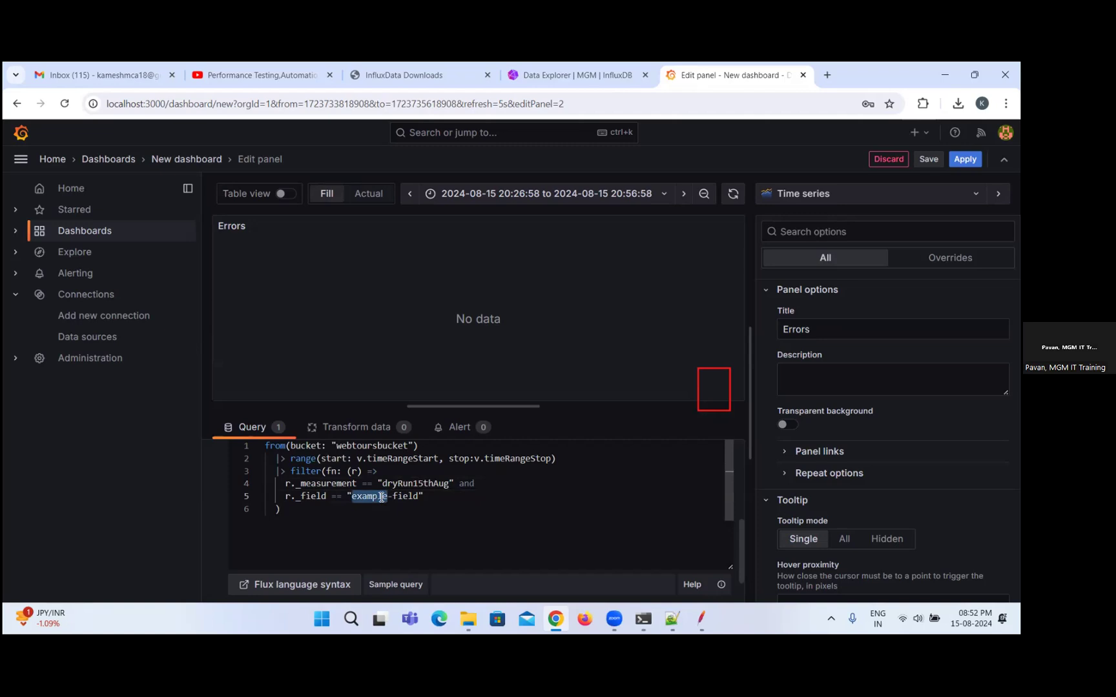
{"action": "key", "text": "Right"}
{"action": "key", "text": "Right"}
{"action": "key", "text": "Right"}
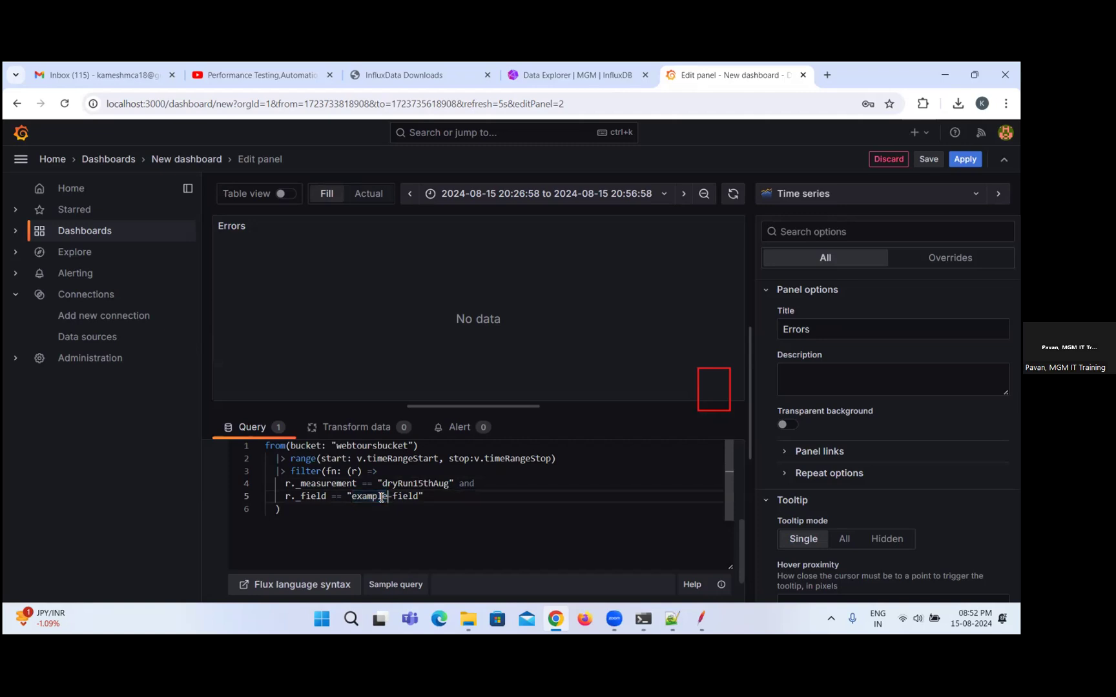
{"action": "double_click", "coordinate": [381, 497]}
{"action": "key", "text": "shift+Right"}
{"action": "key", "text": "shift+Right"}
{"action": "key", "text": "shift+Right"}
{"action": "key", "text": "shift+Right"}
{"action": "key", "text": "shift+Right"}
{"action": "key", "text": "shift+Right"}
{"action": "key", "text": "shift+Right"}
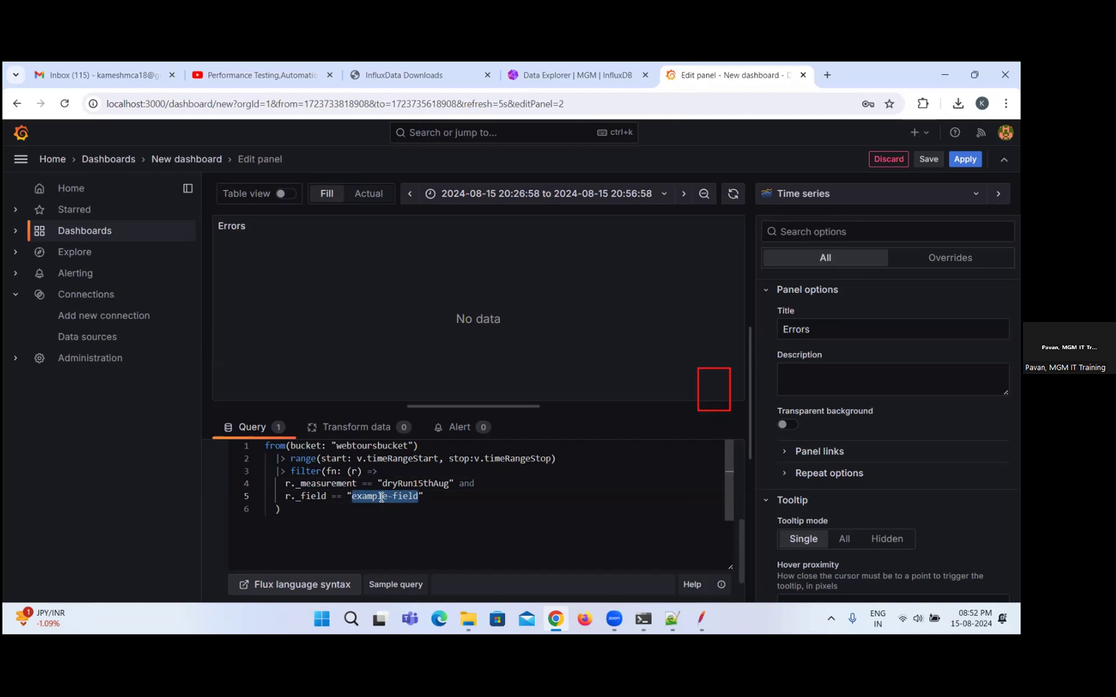
{"action": "type", "text": "er"}
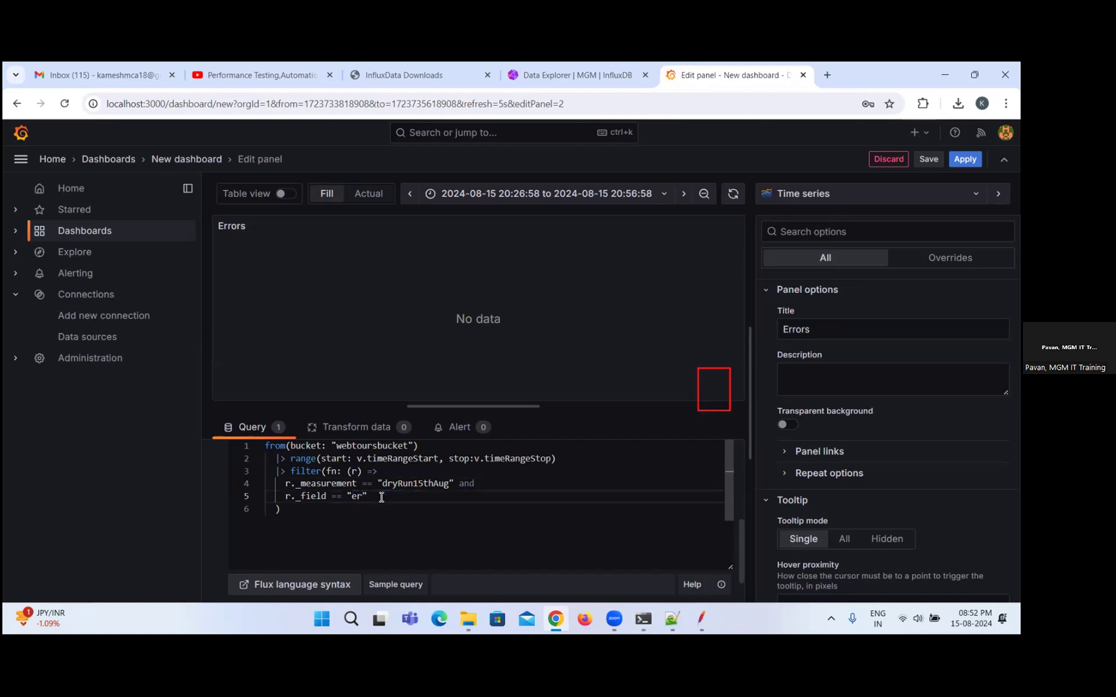
{"action": "type", "text": "r"}
{"action": "key", "text": "BackSpace"}
{"action": "key", "text": "BackSpace"}
{"action": "key", "text": "BackSpace"}
{"action": "type", "text": "Err"}
{"action": "key", "text": "BackSpace"}
{"action": "key", "text": "BackSpace"}
{"action": "key", "text": "BackSpace"}
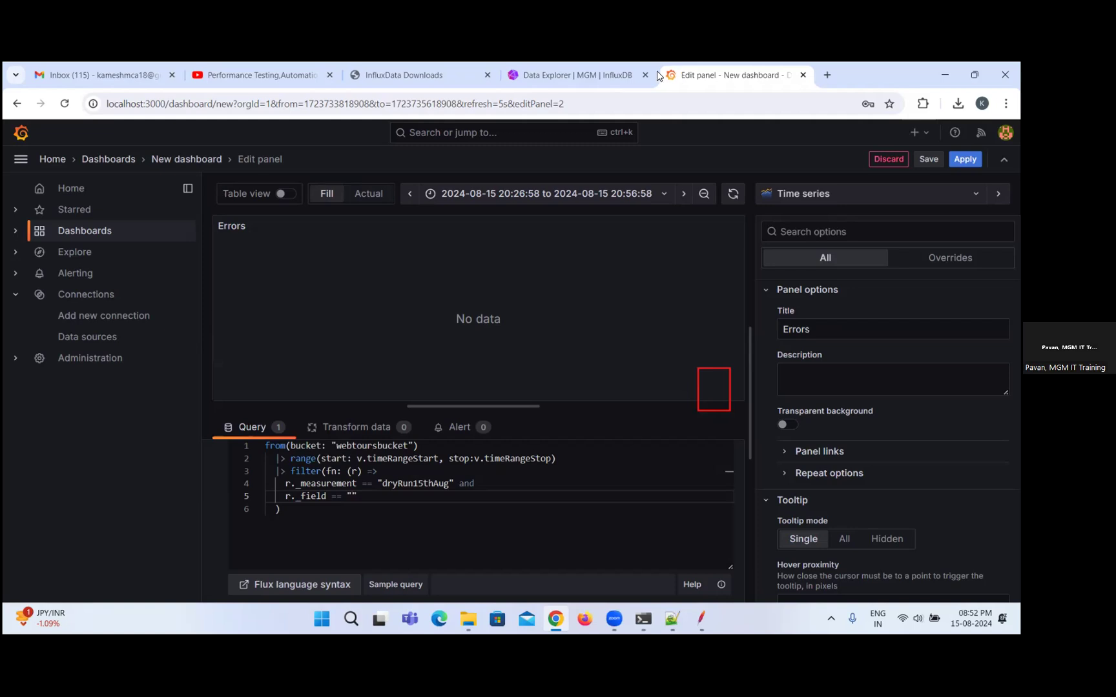
Check the error field's name in InfluxDB's Data Explorer, and back in Grafana set the query's _field filter to "countError".
{"action": "left_click", "coordinate": [572, 66]}
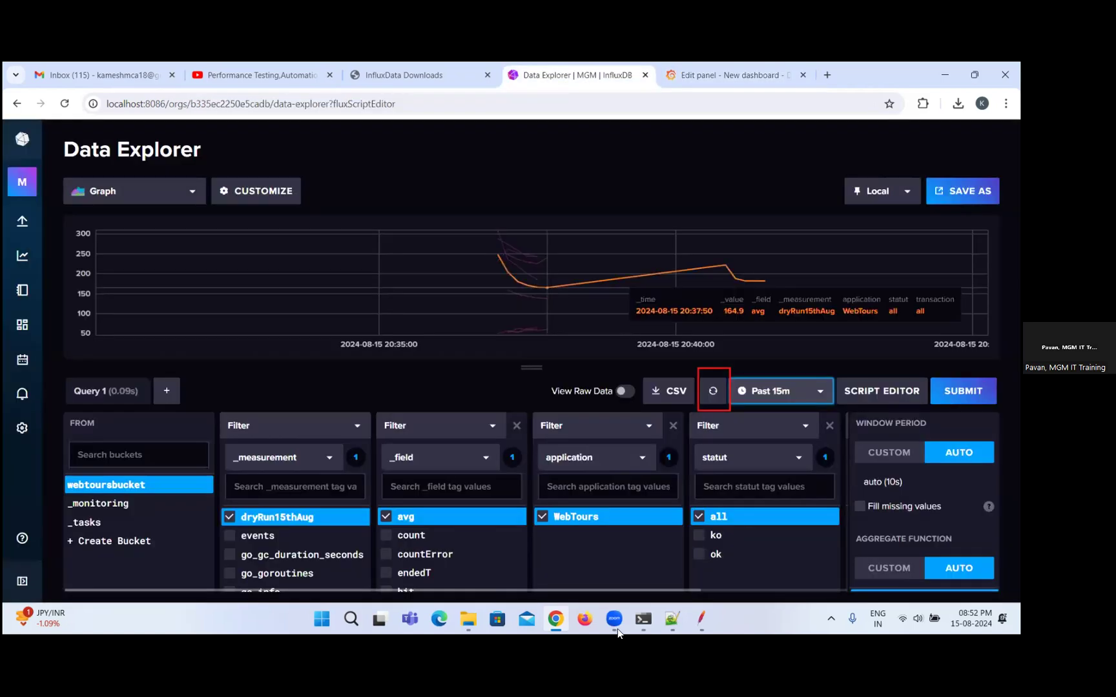
{"action": "left_click", "coordinate": [616, 537]}
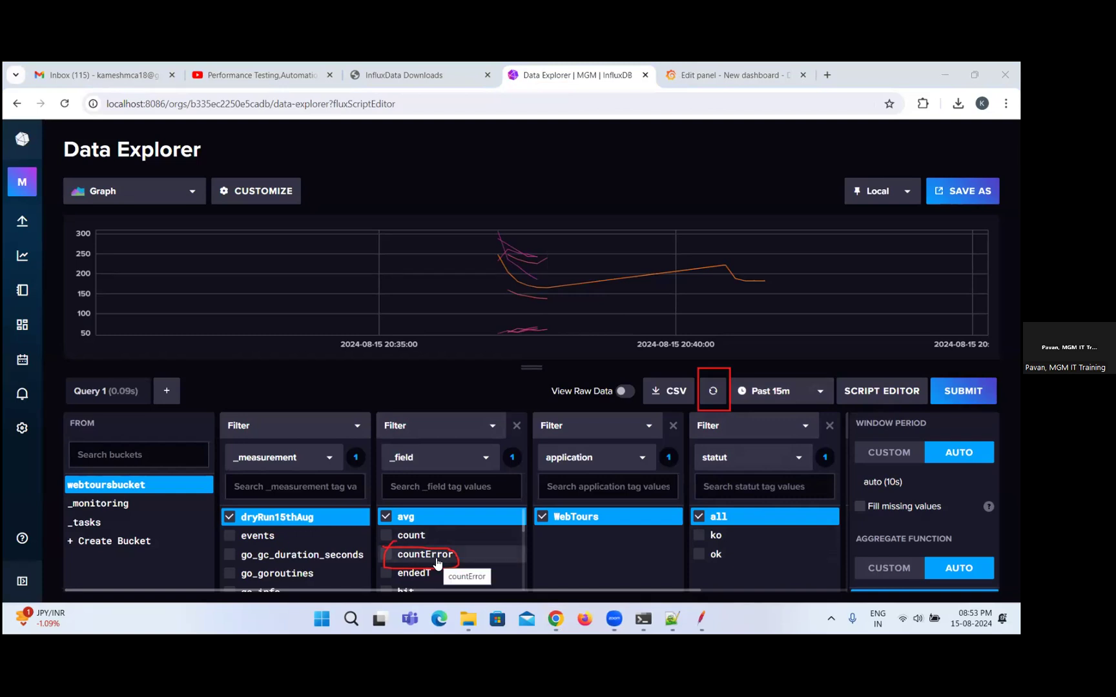
{"action": "left_click", "coordinate": [716, 75]}
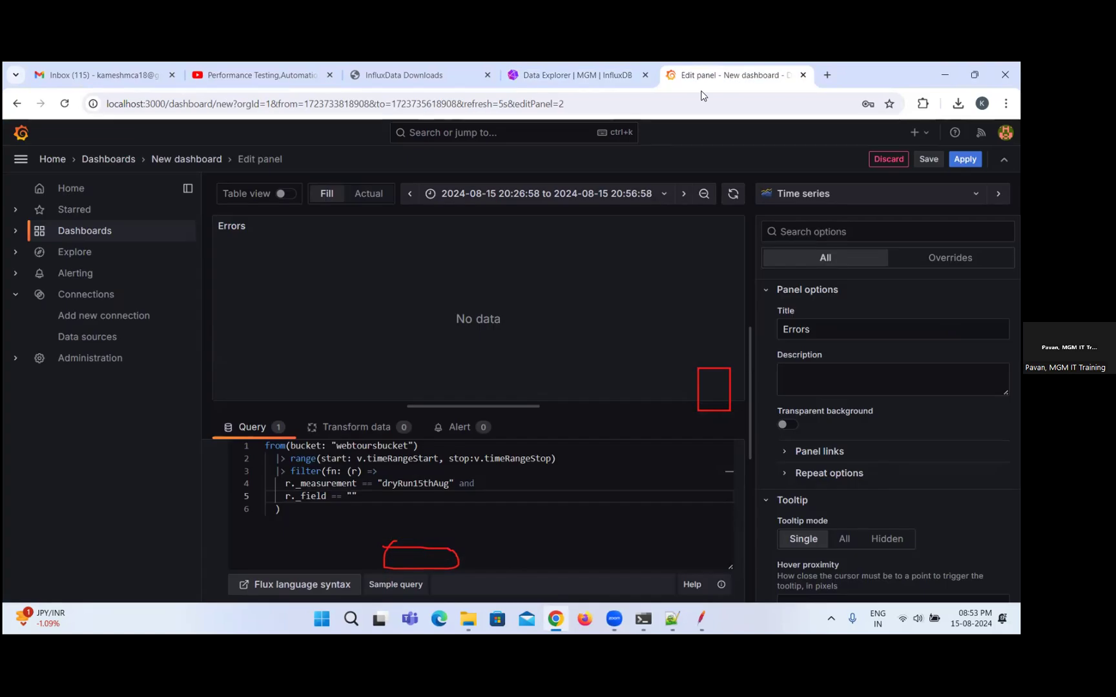
{"action": "type", "text": "co"}
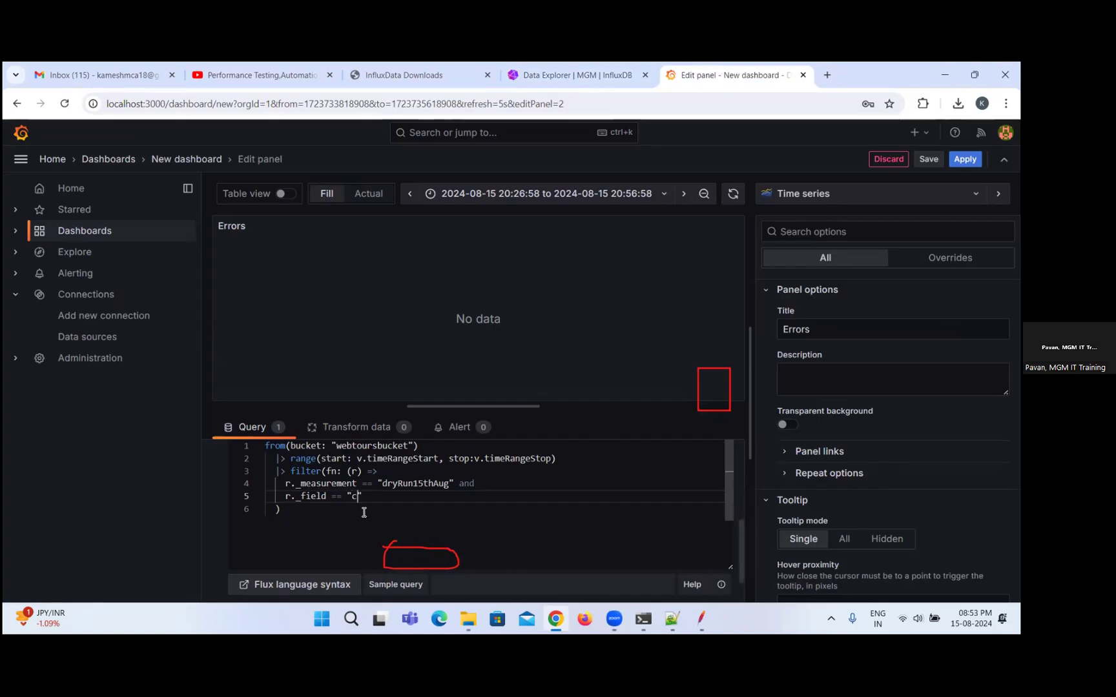
{"action": "type", "text": "unt"}
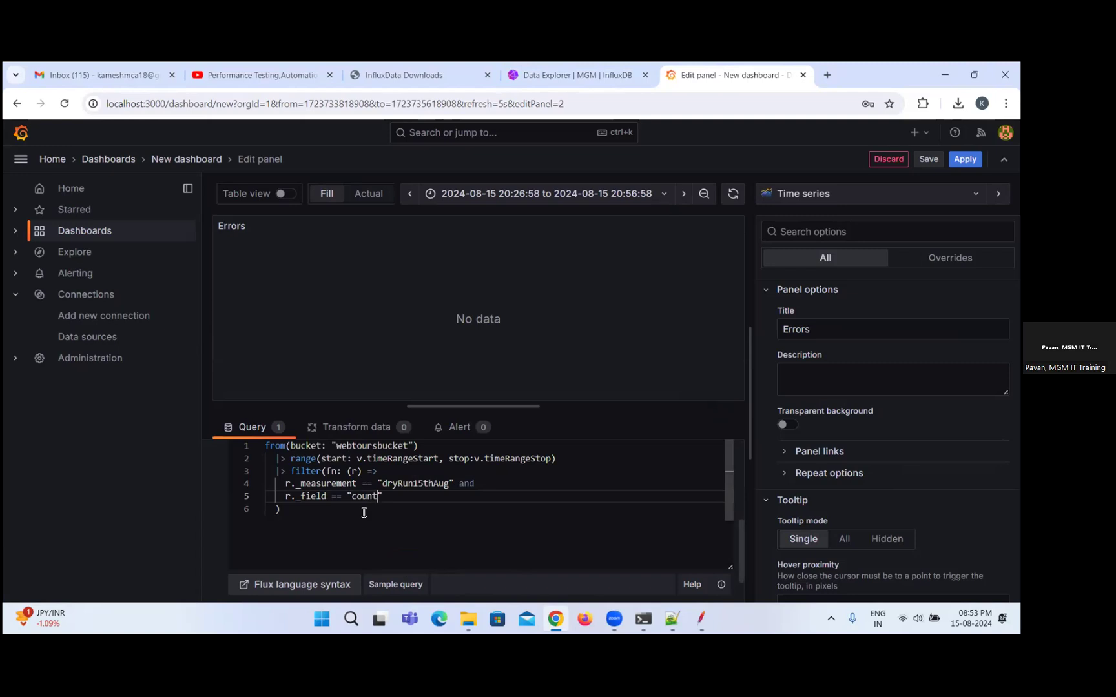
{"action": "type", "text": "Err"}
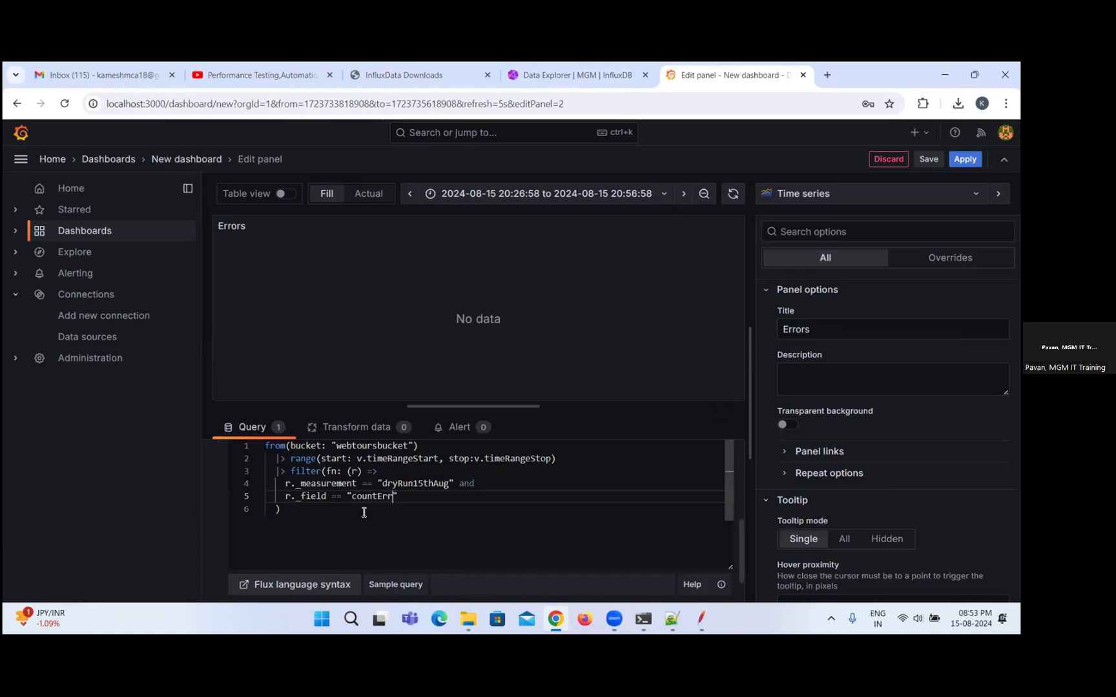
{"action": "type", "text": "or"}
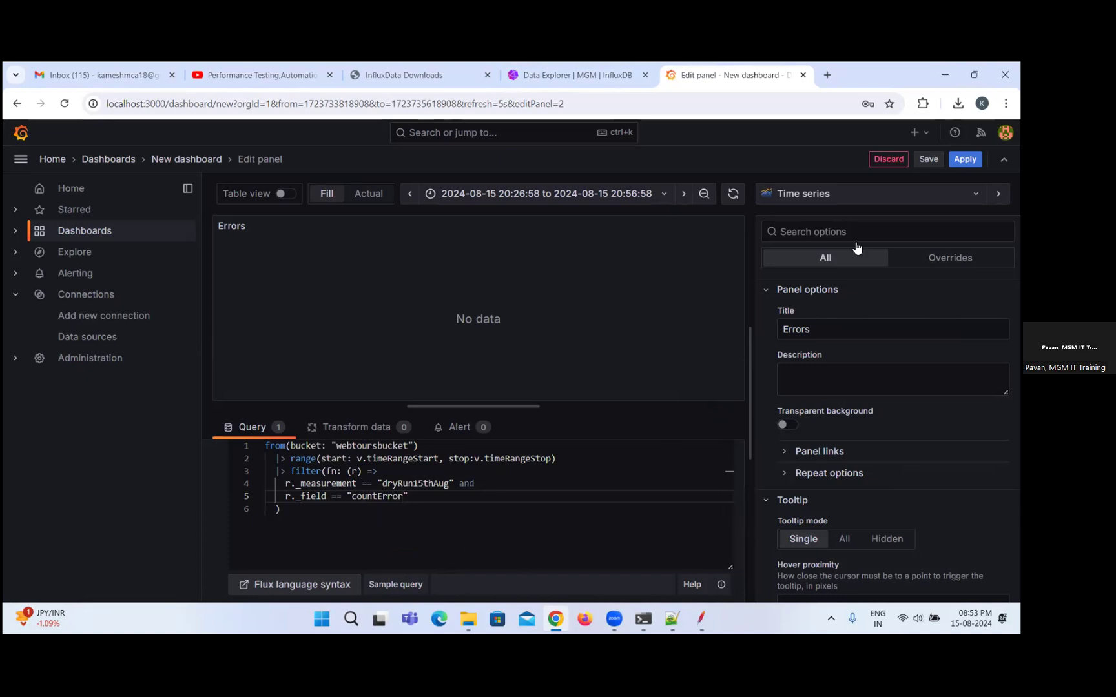
Apply the Errors panel to the dashboard and refresh the dashboard's data.
{"action": "left_click", "coordinate": [966, 159]}
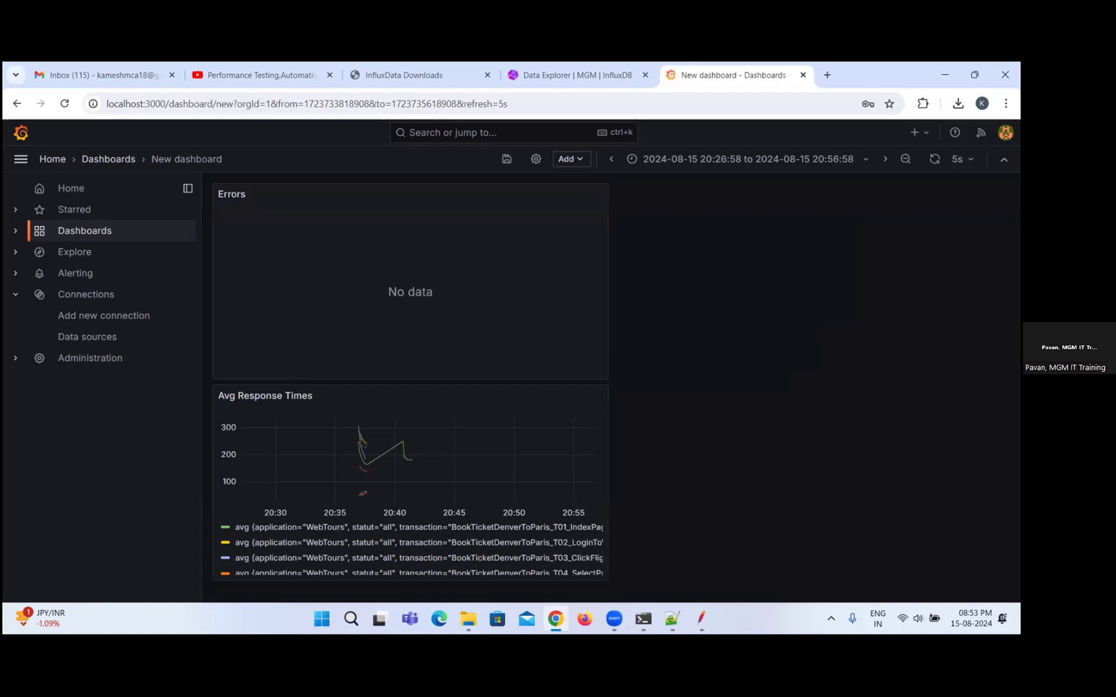
{"action": "left_click", "coordinate": [935, 159]}
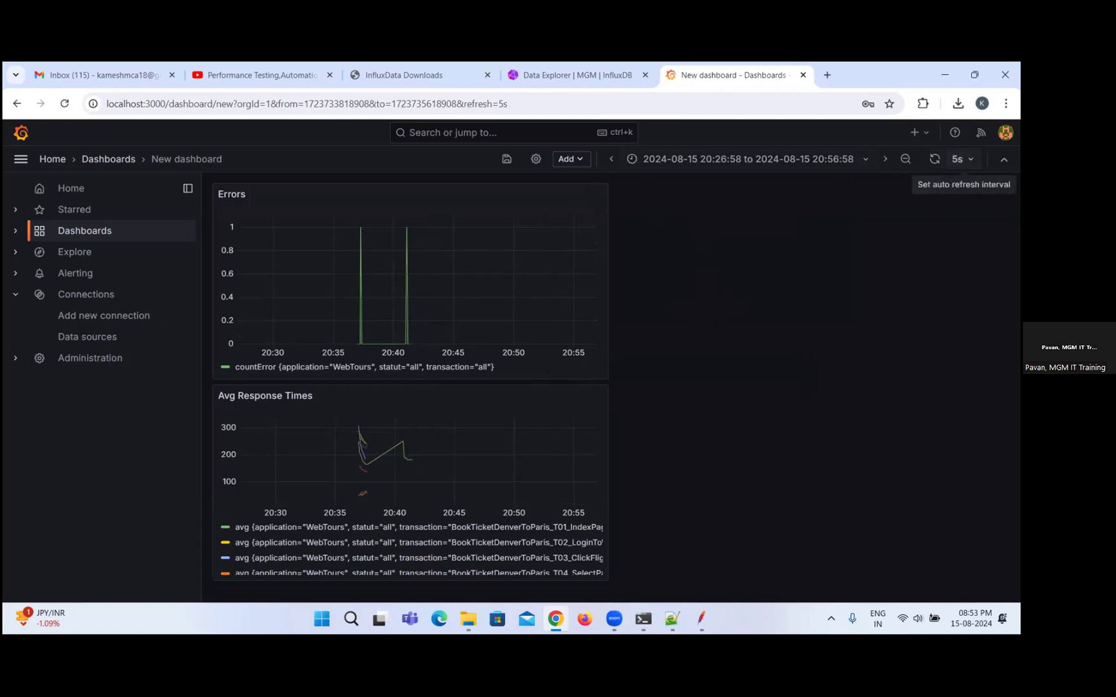
{"action": "left_click", "coordinate": [961, 159]}
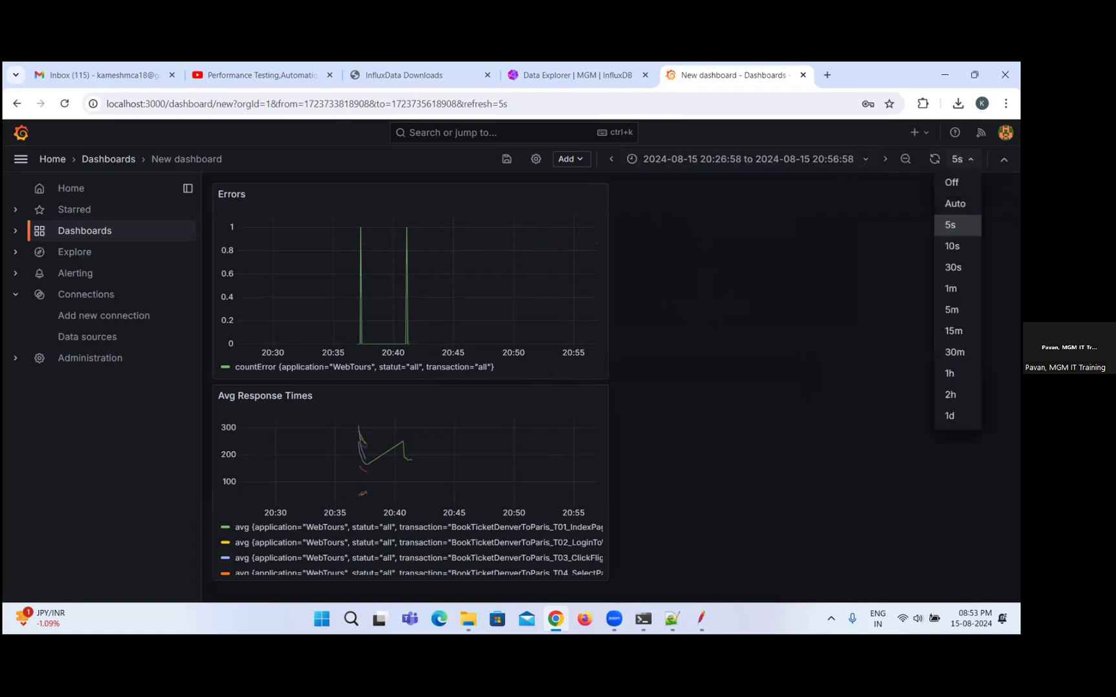
{"action": "left_click", "coordinate": [703, 253]}
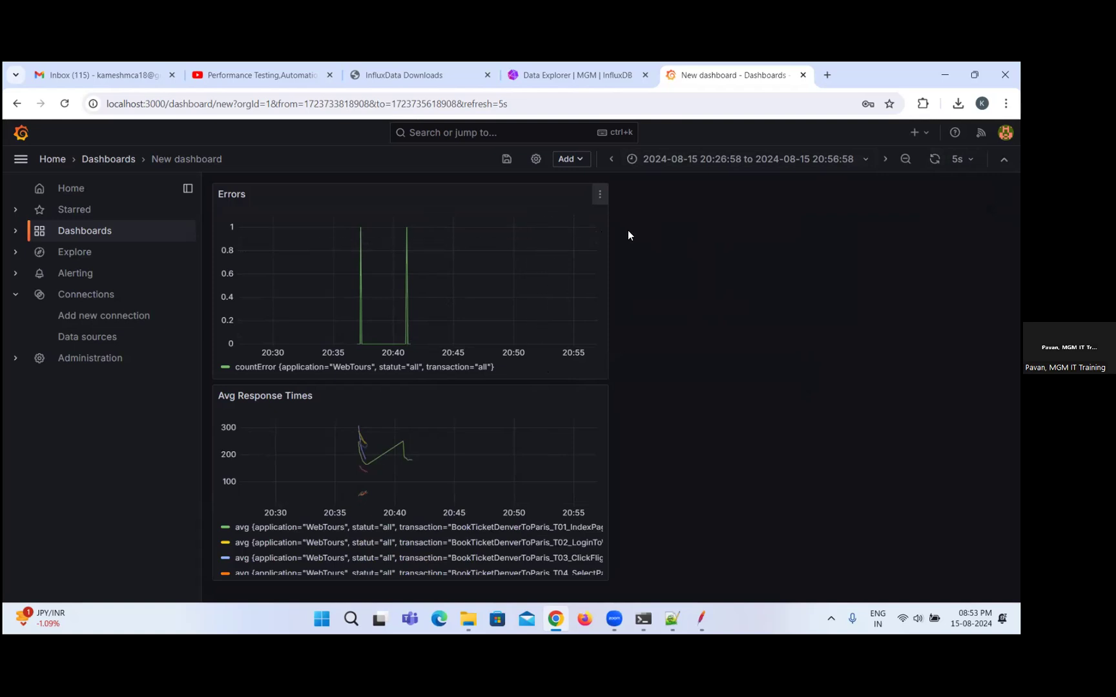
Set the dashboard's time range to Last 30 minutes.
{"action": "left_click", "coordinate": [464, 246]}
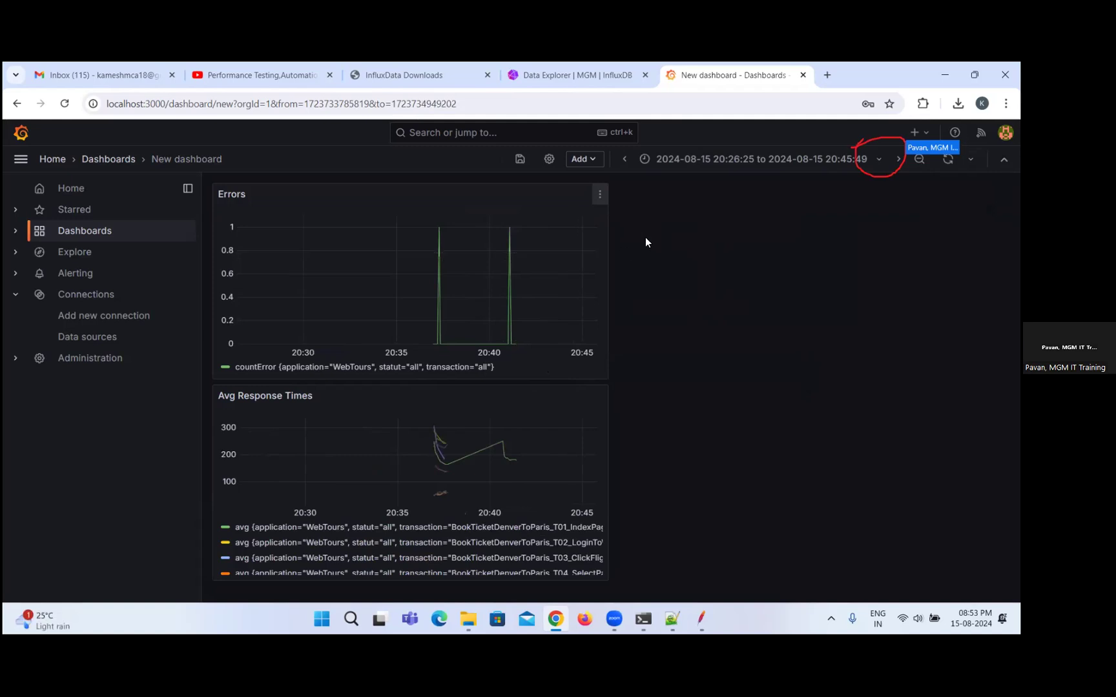
{"action": "left_click", "coordinate": [882, 160]}
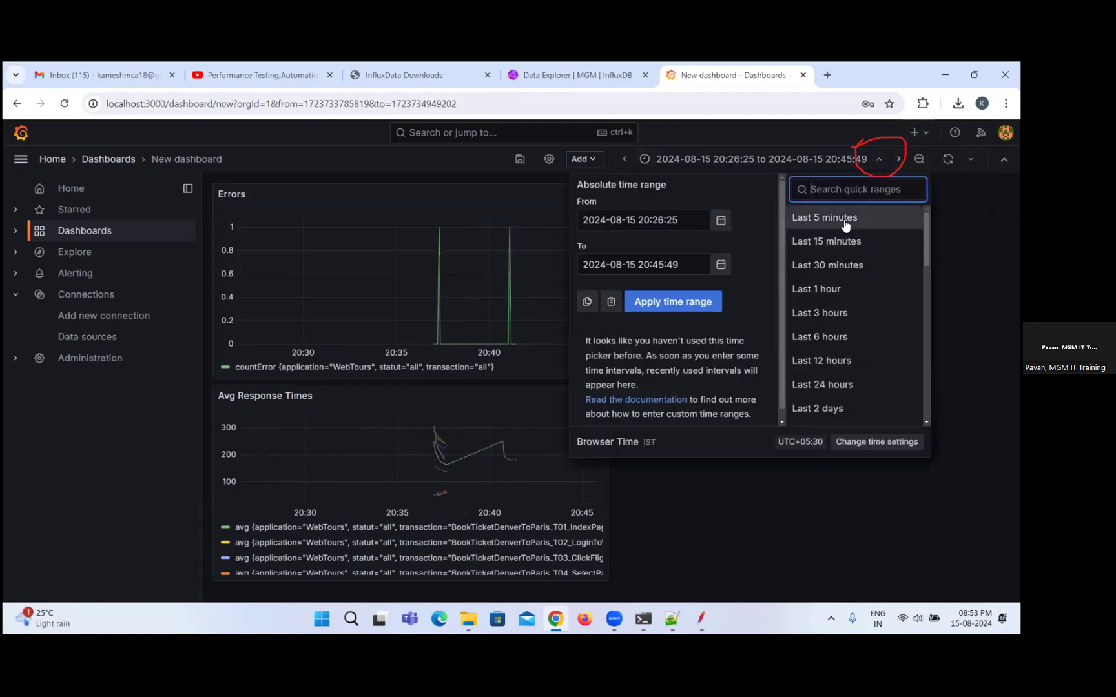
{"action": "left_click", "coordinate": [852, 266]}
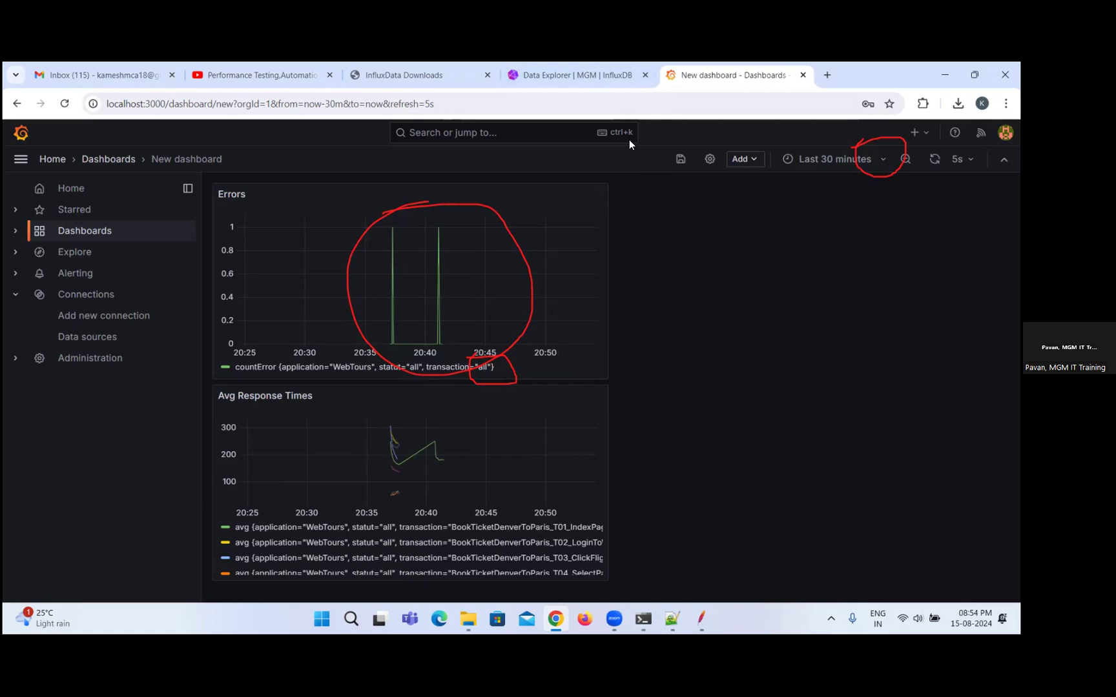
Switch to InfluxDB's Data Explorer, restrict the query's statut filter to ko only and run the query.
{"action": "left_click", "coordinate": [588, 71]}
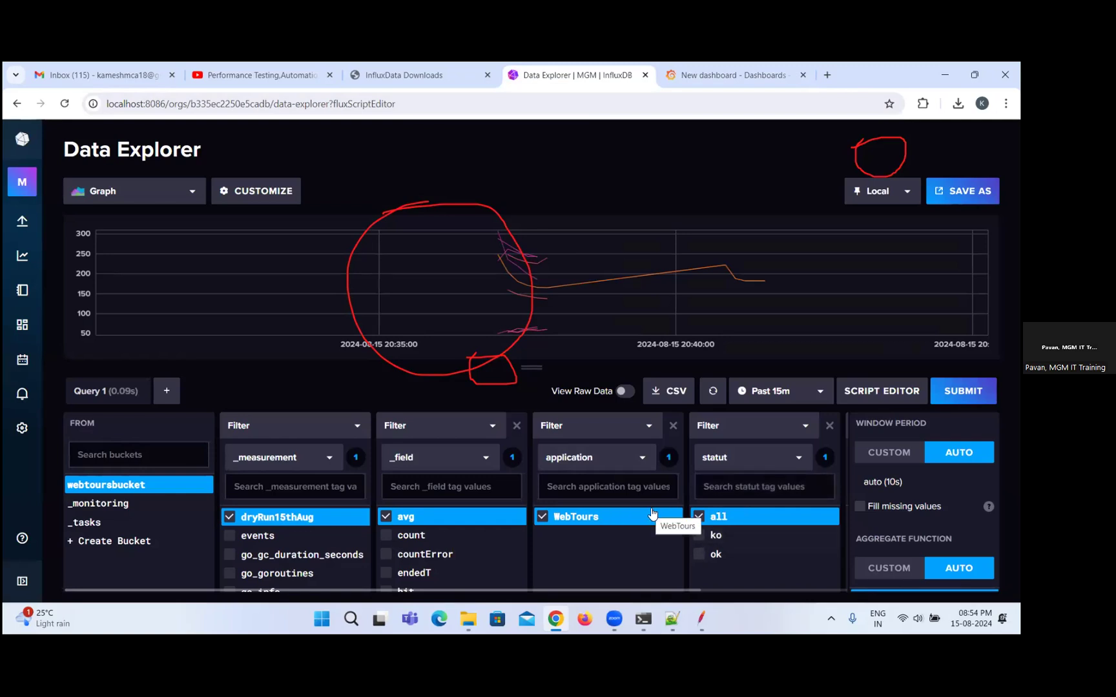
{"action": "left_click", "coordinate": [701, 517]}
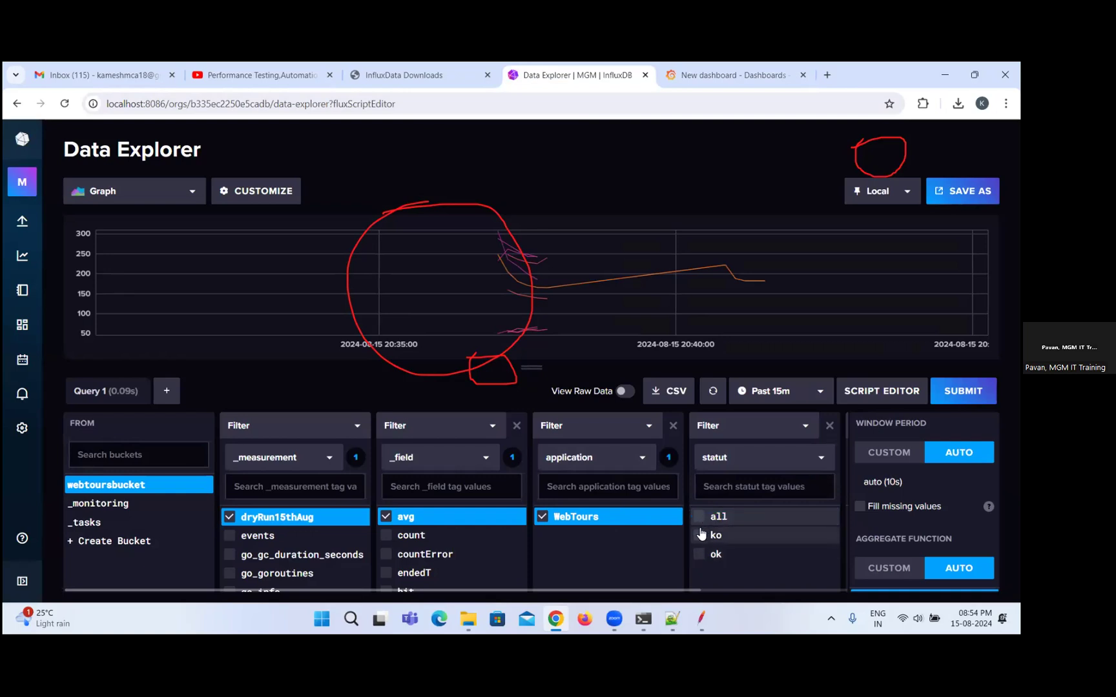
{"action": "left_click", "coordinate": [704, 535]}
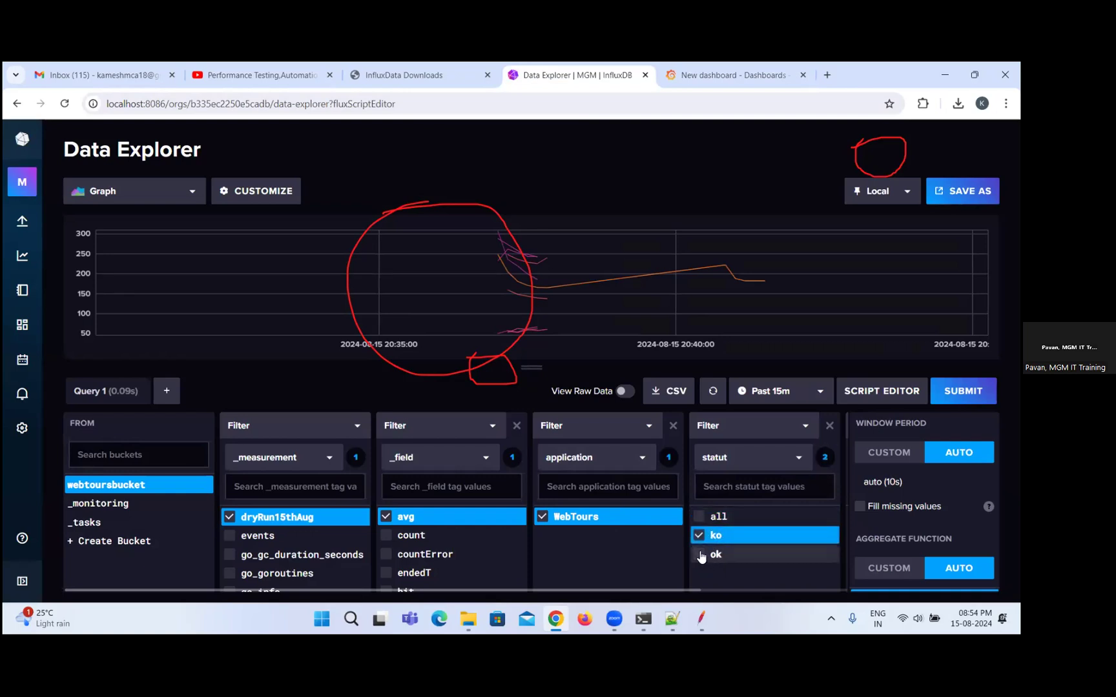
{"action": "left_click", "coordinate": [701, 555]}
{"action": "left_click", "coordinate": [703, 538]}
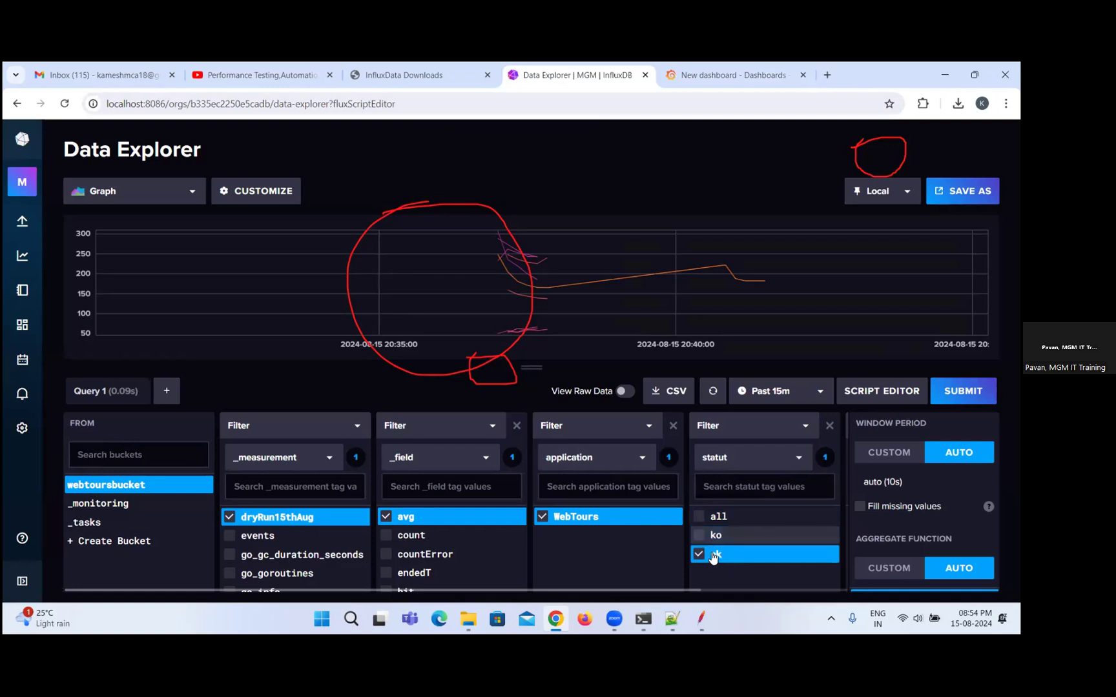
{"action": "left_click", "coordinate": [779, 460]}
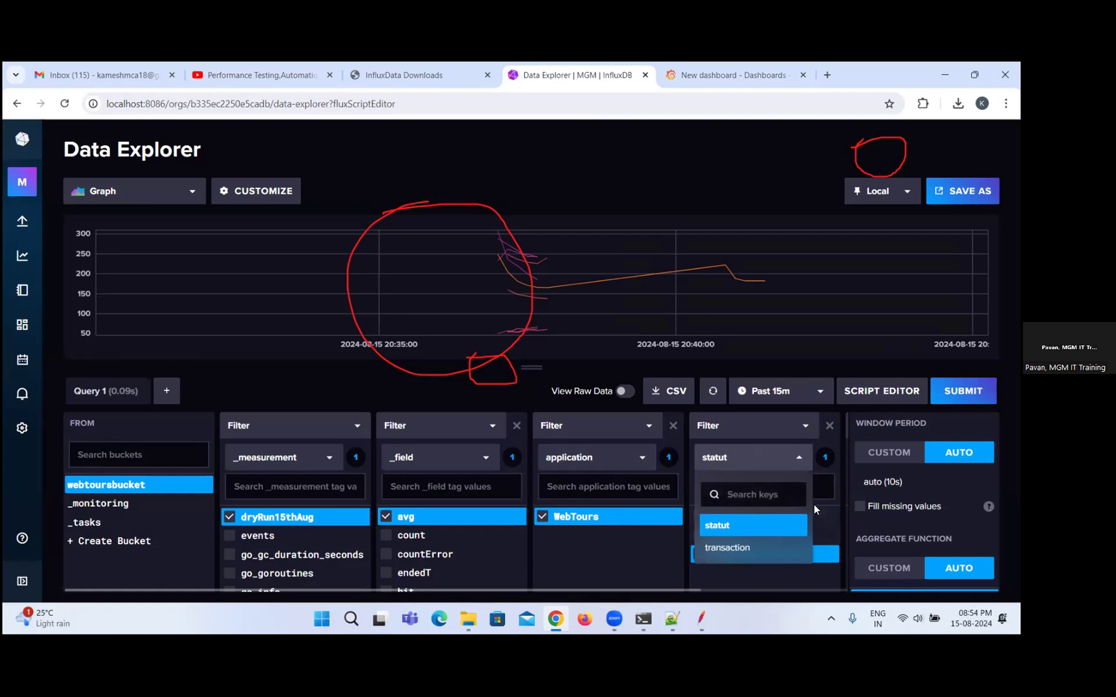
{"action": "left_click", "coordinate": [826, 474]}
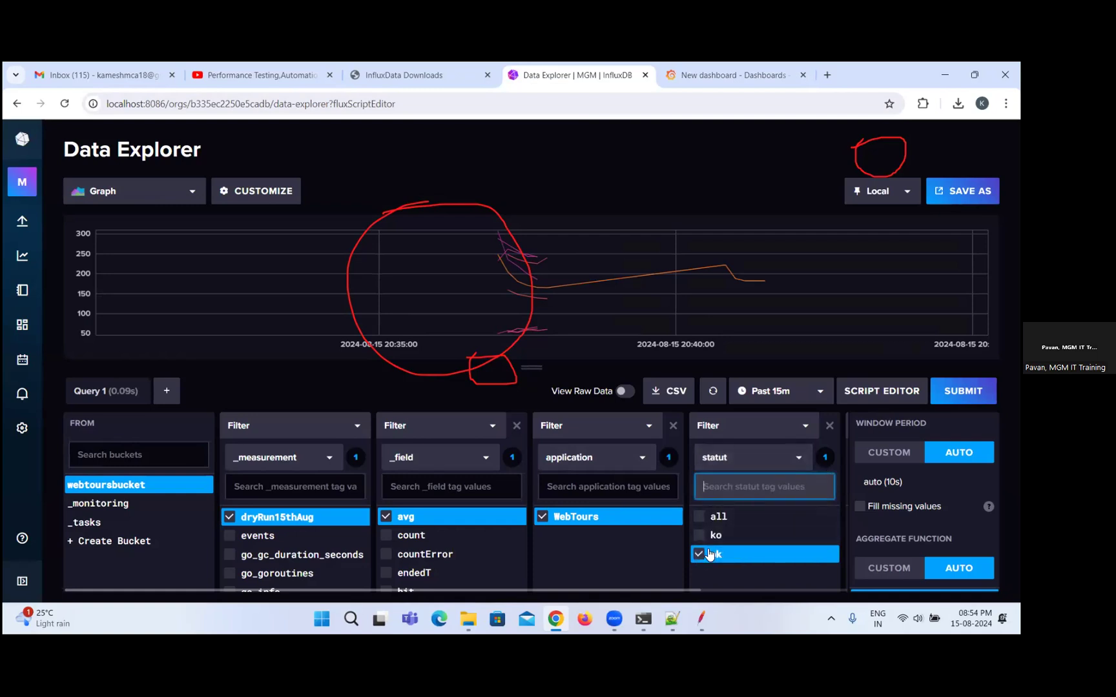
{"action": "left_click", "coordinate": [701, 536]}
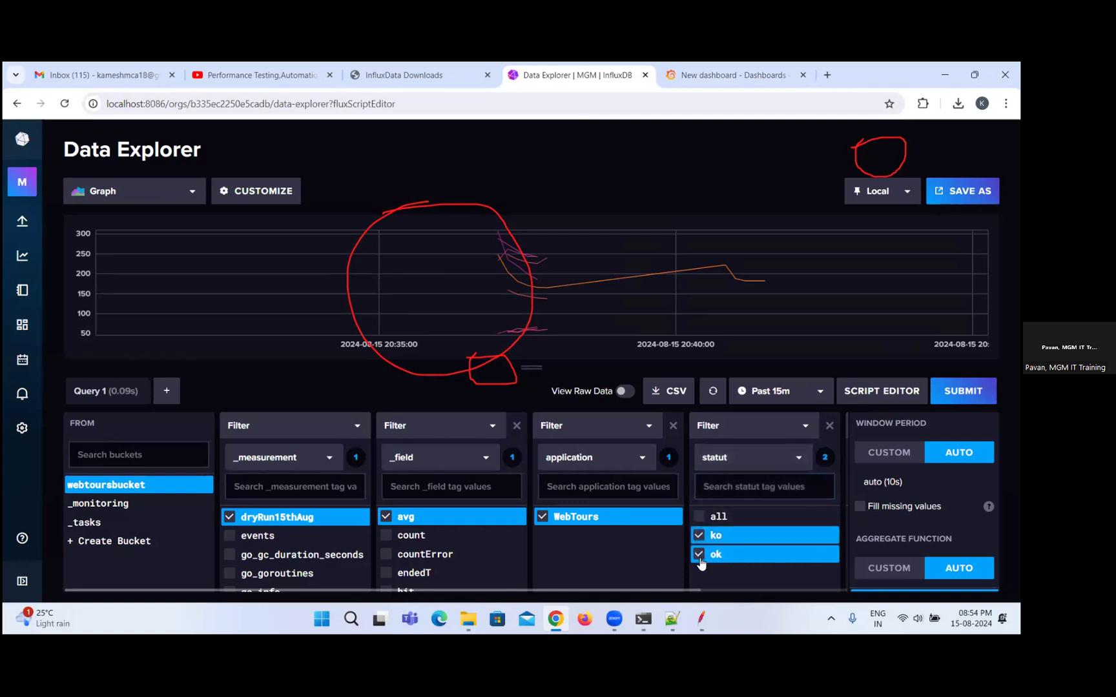
{"action": "left_click", "coordinate": [700, 555]}
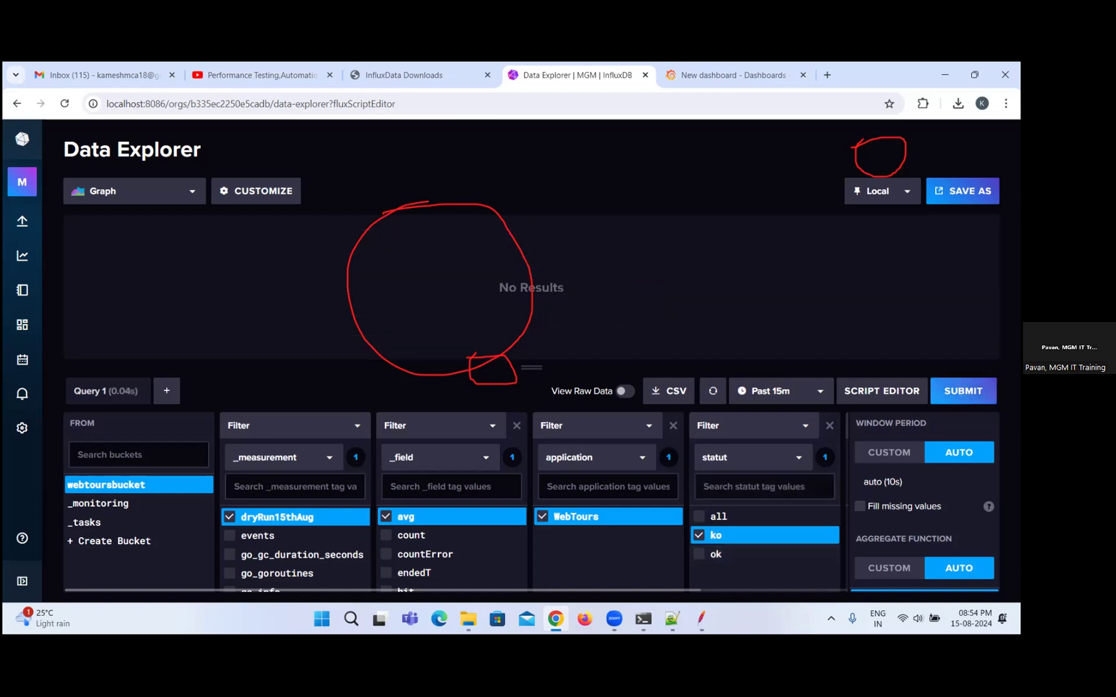
Set the Data Explorer query's time range to Past 1h and refresh the results.
{"action": "left_click", "coordinate": [796, 392]}
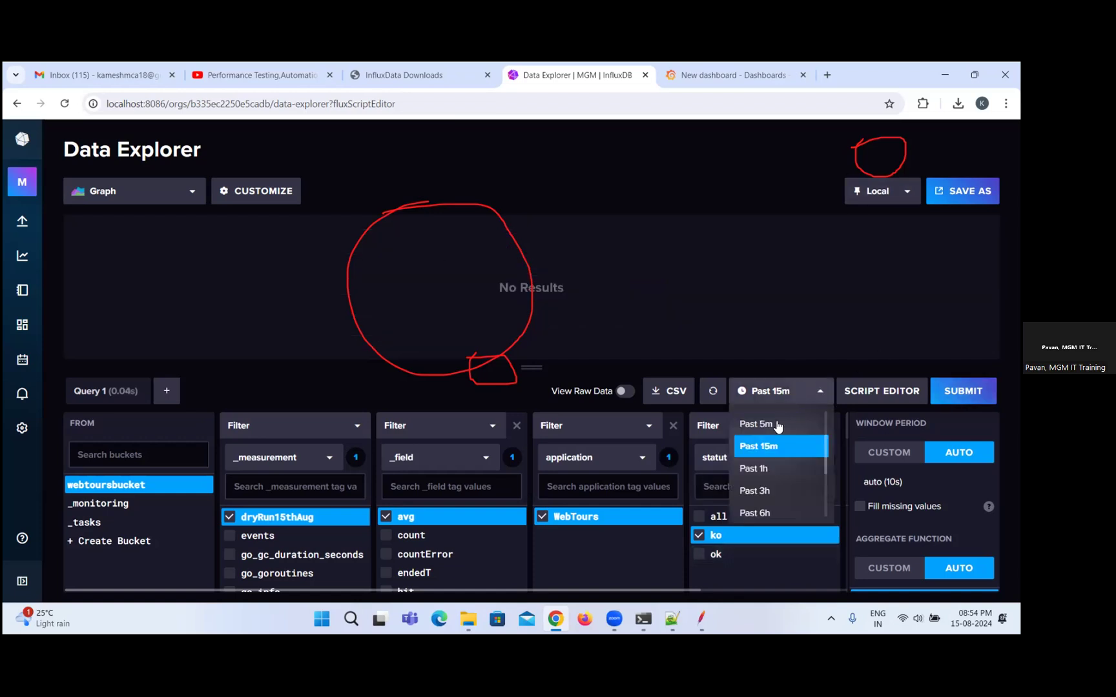
{"action": "left_click", "coordinate": [761, 467]}
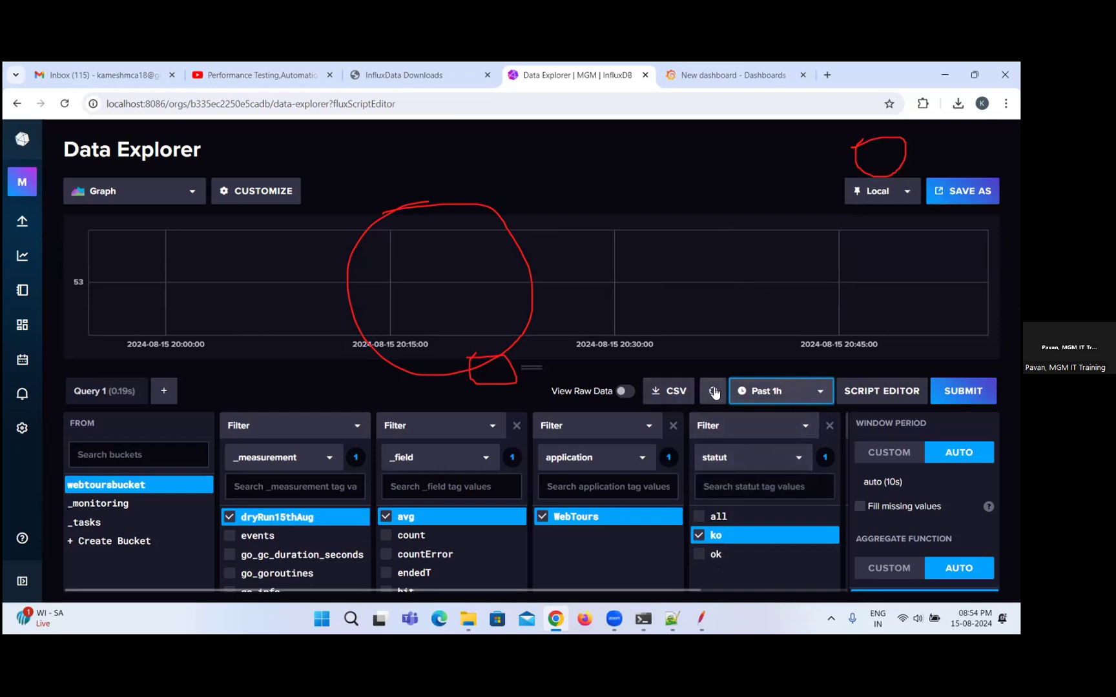
{"action": "left_click", "coordinate": [713, 392]}
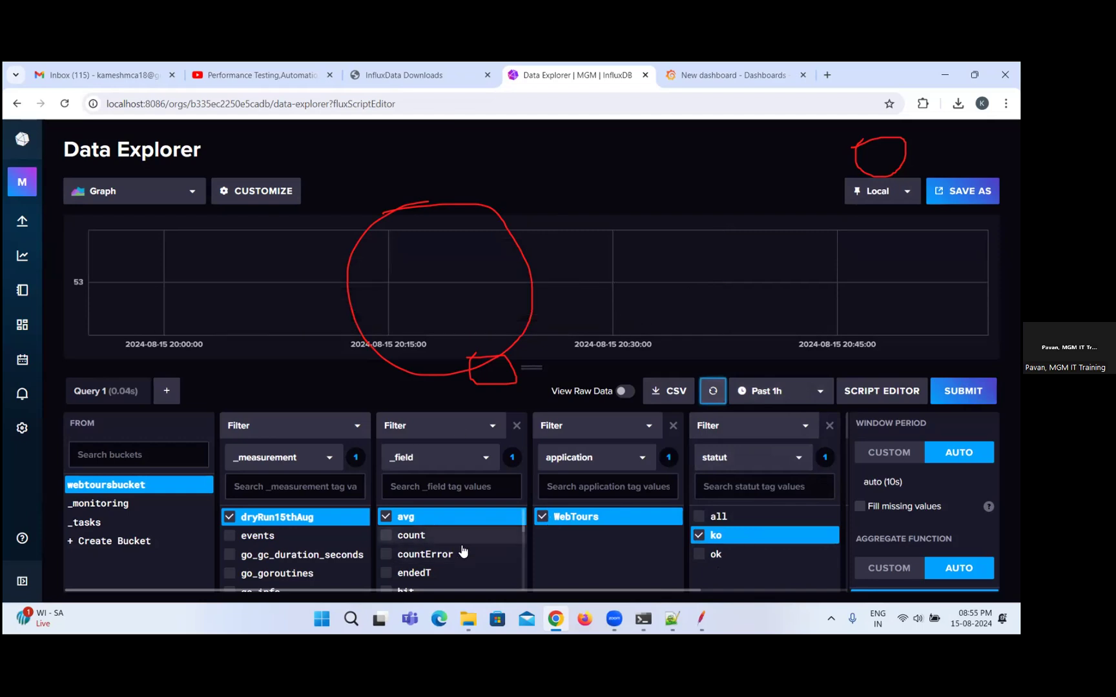
Change the _field filter from avg to countError, run the query and refresh its results.
{"action": "left_click", "coordinate": [387, 518]}
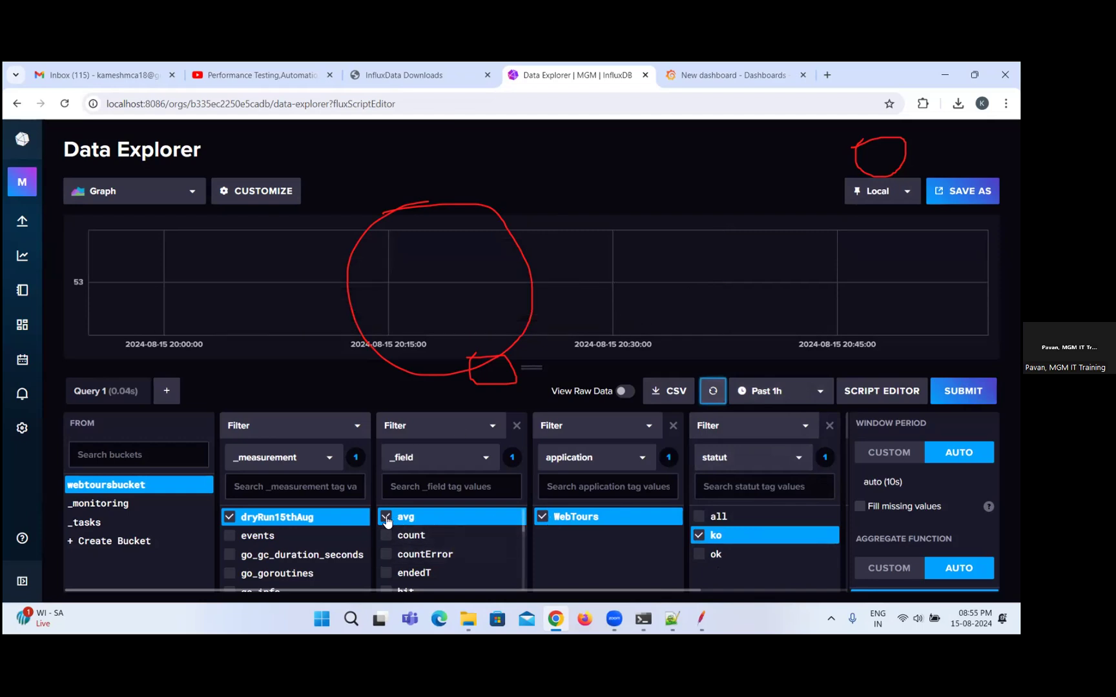
{"action": "left_click", "coordinate": [426, 554]}
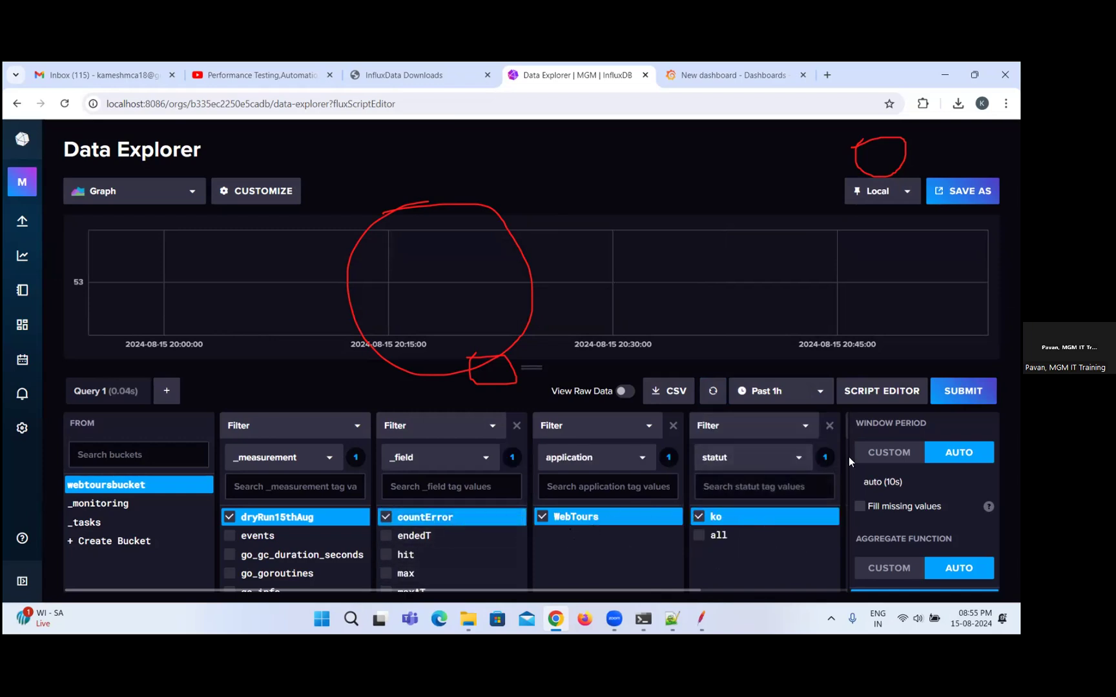
{"action": "left_click", "coordinate": [962, 391]}
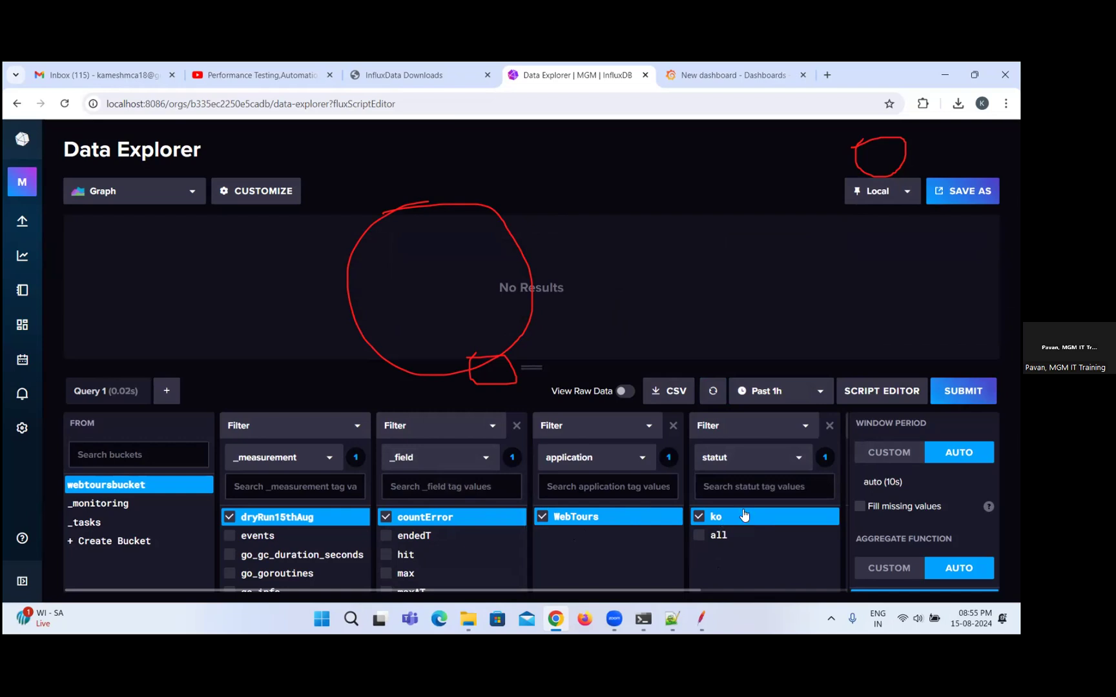
{"action": "left_click", "coordinate": [964, 393]}
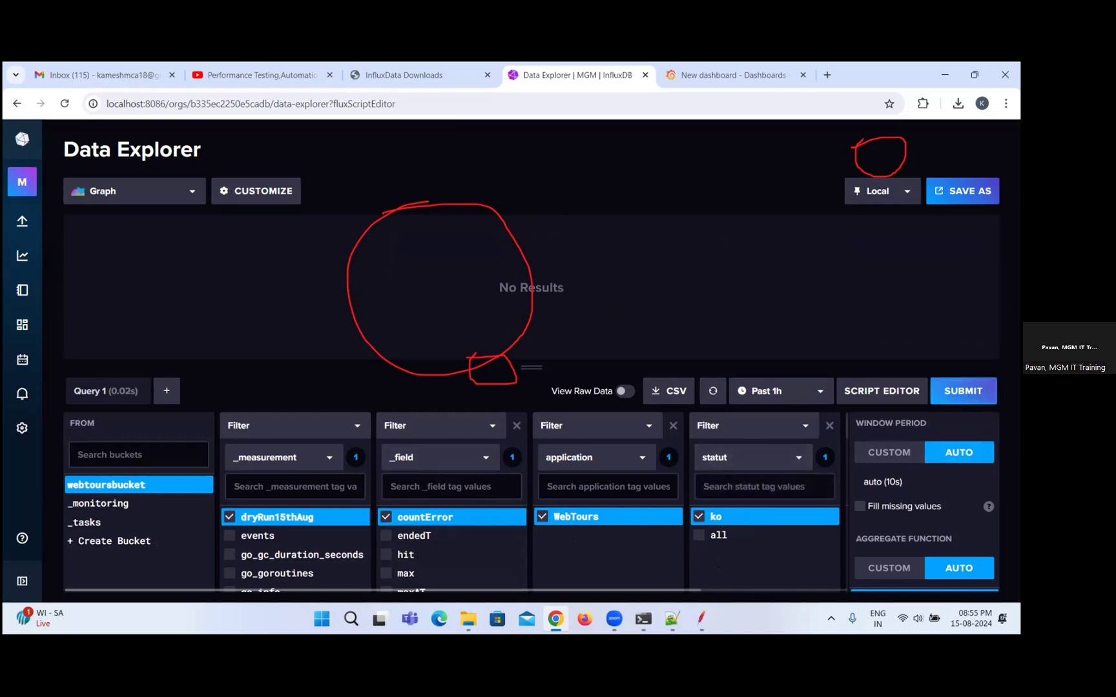
{"action": "left_click", "coordinate": [711, 392]}
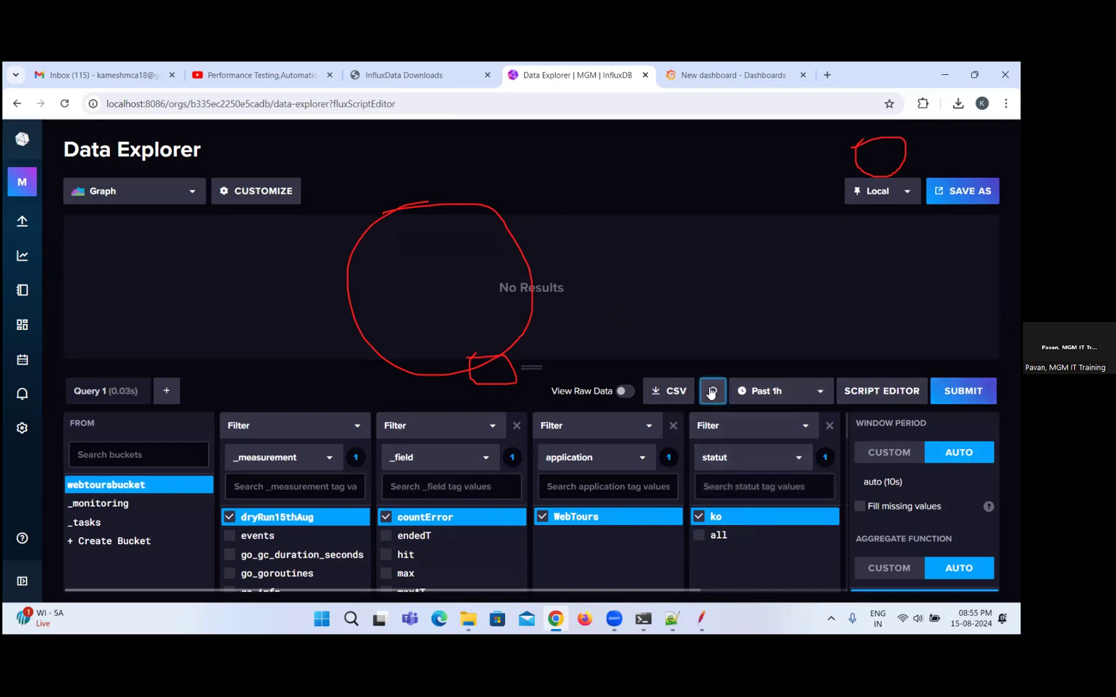
Set the query's time range to Past 15m and look through the available _measurement and _field values.
{"action": "left_click", "coordinate": [774, 392]}
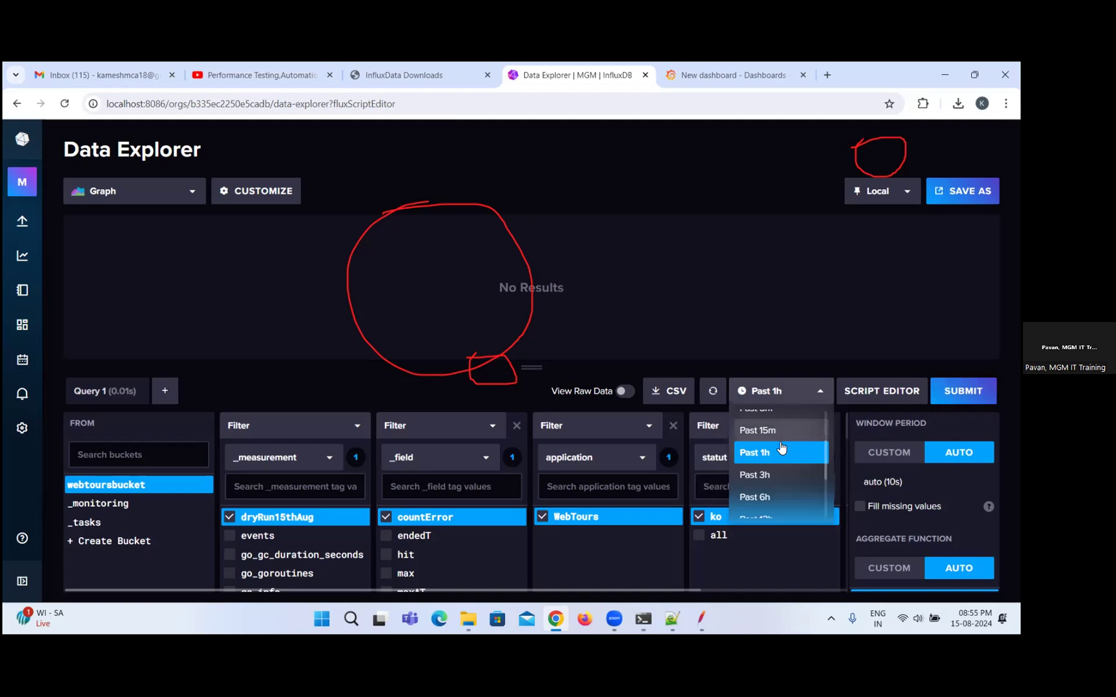
{"action": "left_click", "coordinate": [774, 433]}
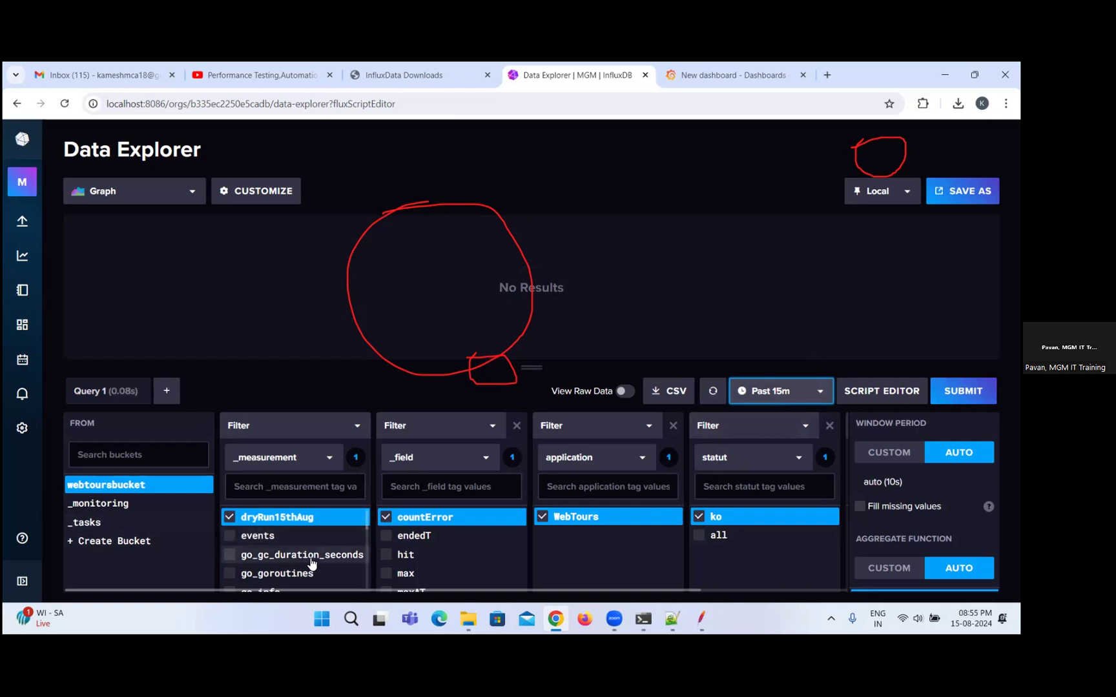
{"action": "scroll", "coordinate": [311, 563], "scroll_direction": "down", "scroll_amount": 3}
{"action": "scroll", "coordinate": [290, 565], "scroll_direction": "up", "scroll_amount": 3}
{"action": "scroll", "coordinate": [488, 550], "scroll_direction": "down", "scroll_amount": 3}
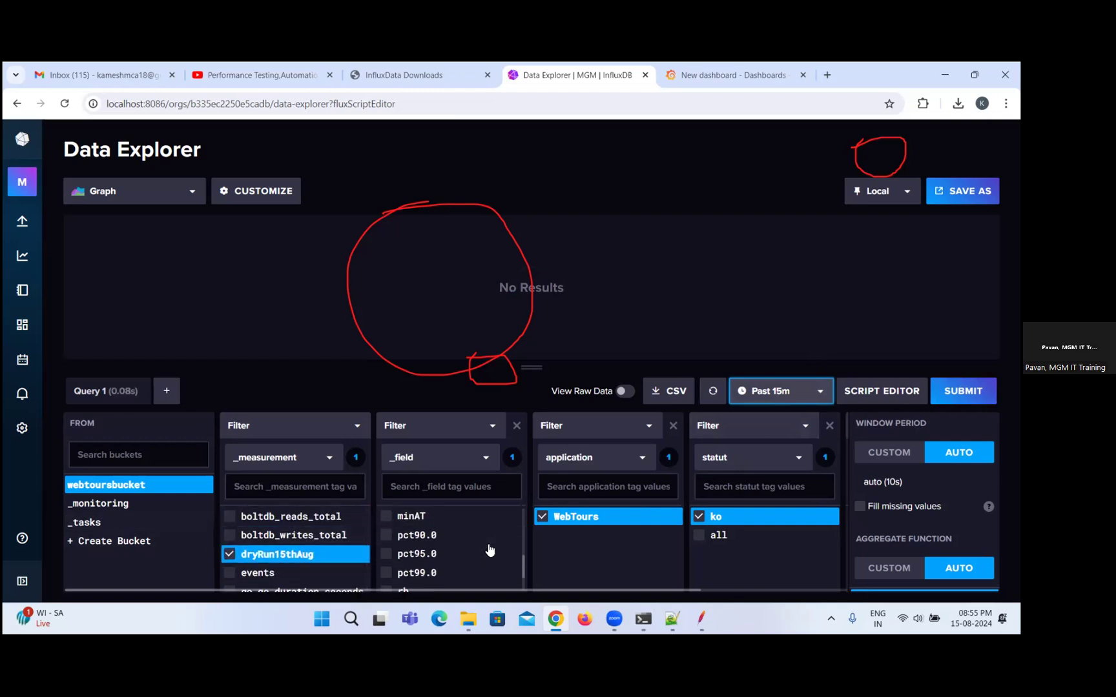
{"action": "scroll", "coordinate": [489, 549], "scroll_direction": "down", "scroll_amount": 2}
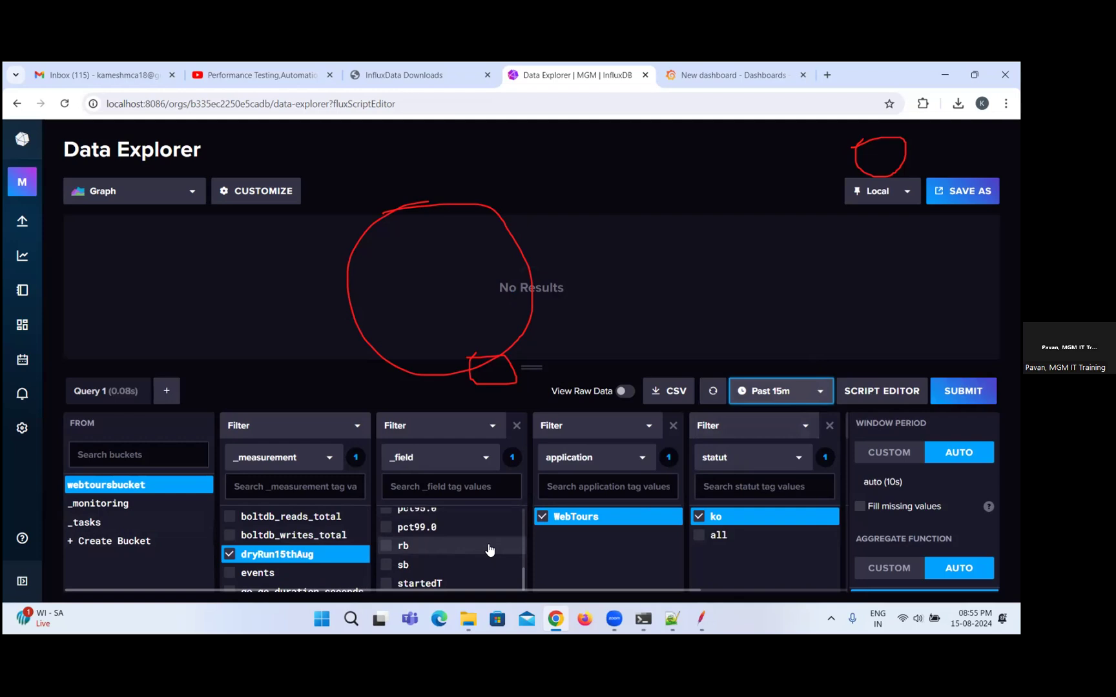
{"action": "scroll", "coordinate": [489, 549], "scroll_direction": "up", "scroll_amount": 5}
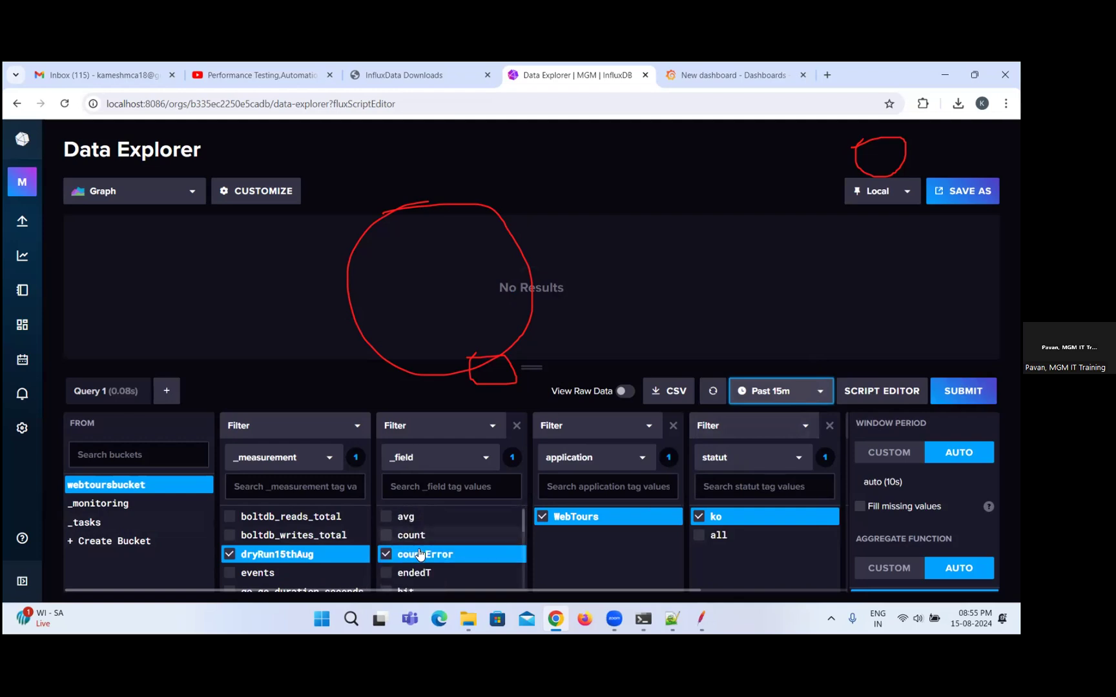
Clear countError from the _field filter and switch the statut filter to the transaction key.
{"action": "left_click", "coordinate": [413, 556]}
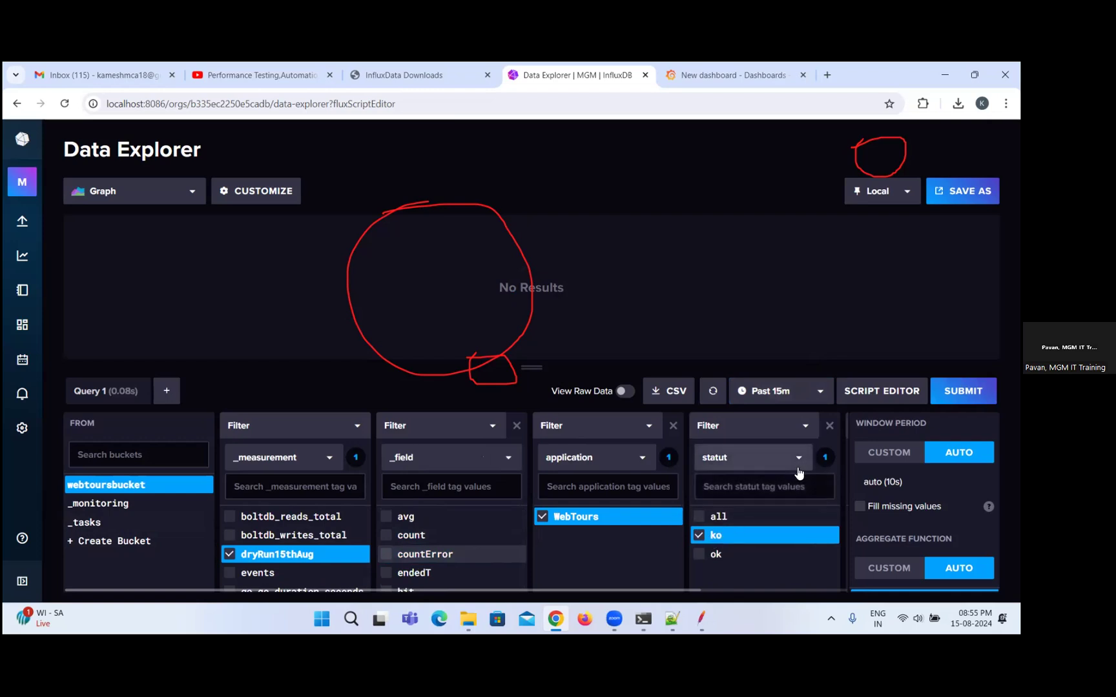
{"action": "left_click", "coordinate": [798, 469]}
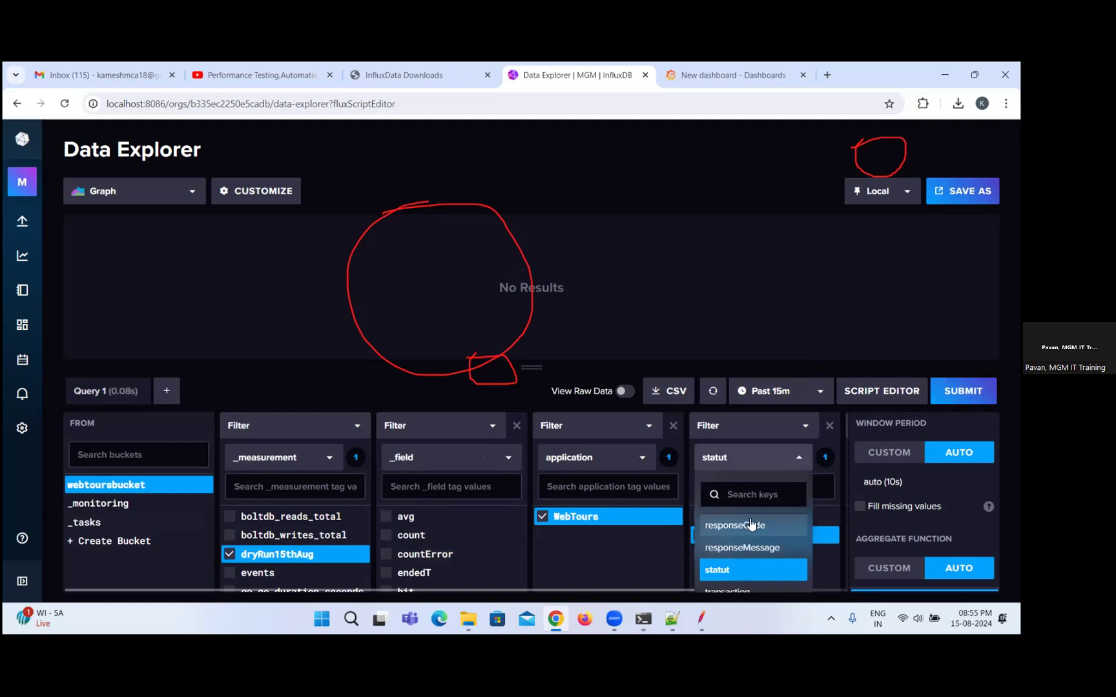
{"action": "left_click", "coordinate": [735, 590]}
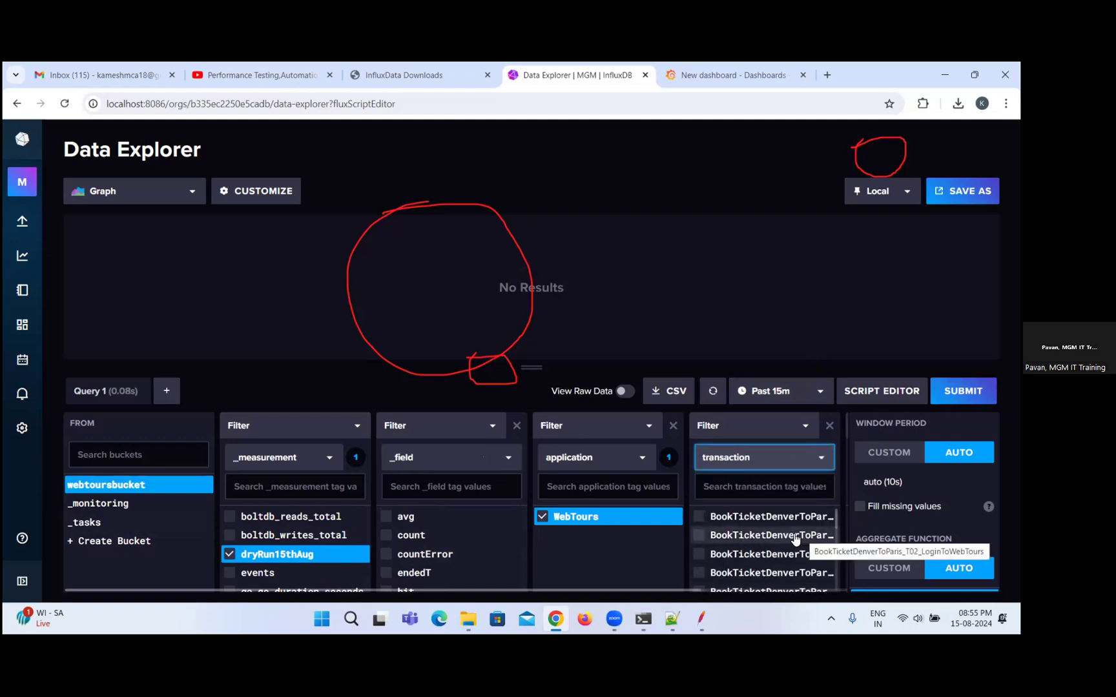
Select the UserRegistration_T03 transaction in the filter and run the query for the Past 1h time range.
{"action": "scroll", "coordinate": [786, 540], "scroll_direction": "down", "scroll_amount": 10}
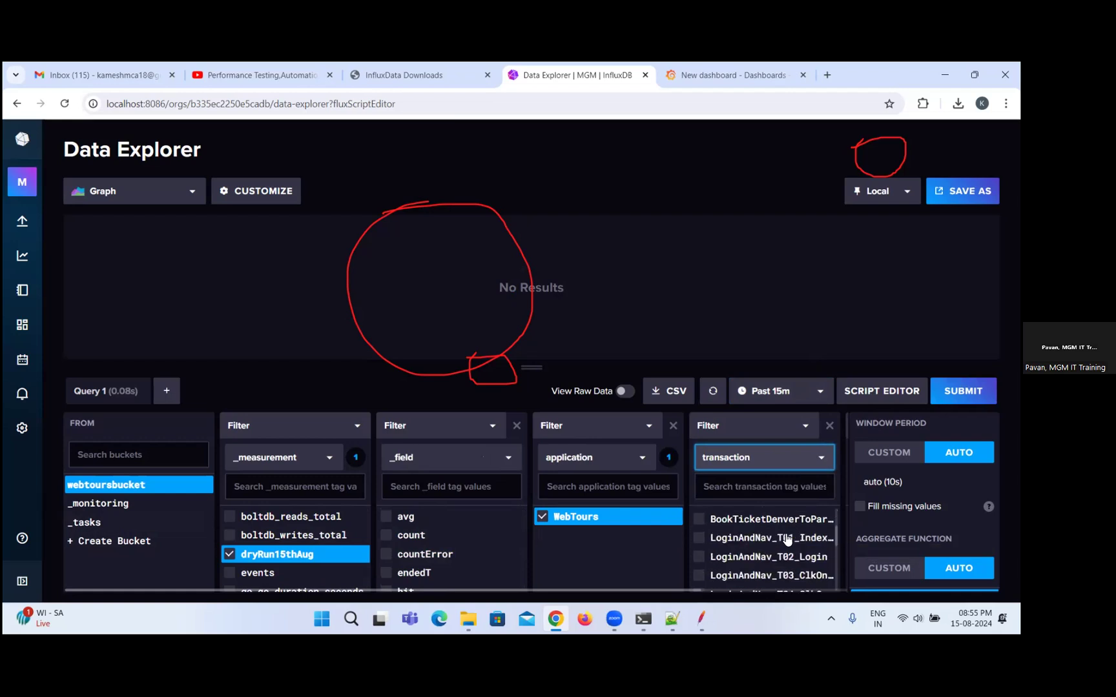
{"action": "scroll", "coordinate": [787, 540], "scroll_direction": "down", "scroll_amount": 3}
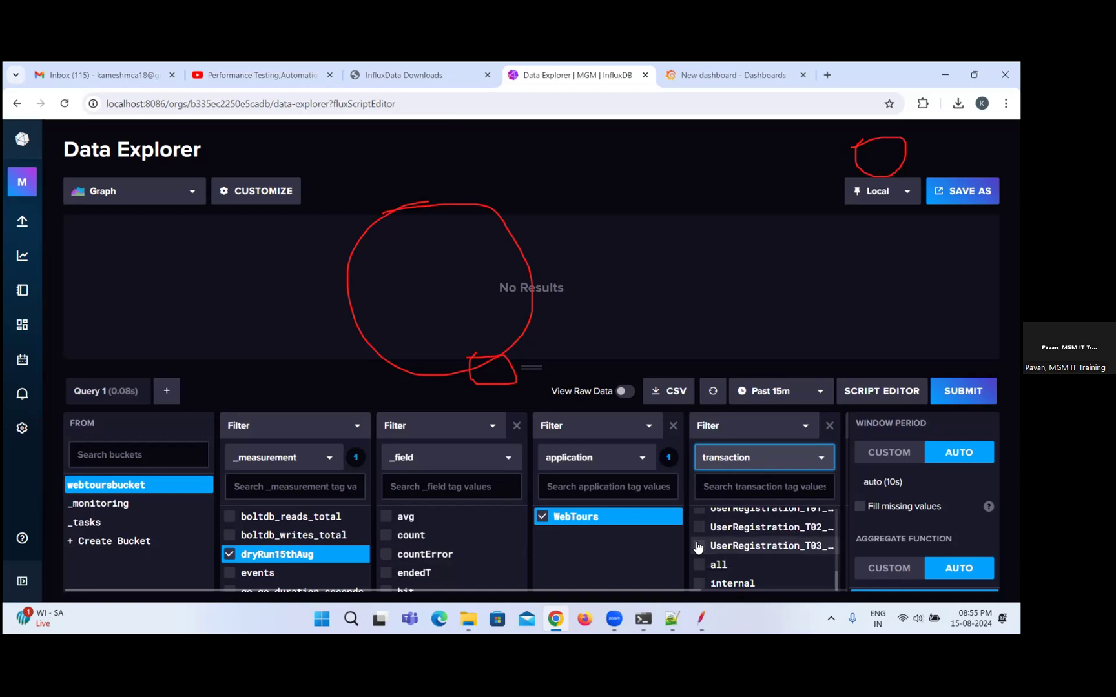
{"action": "left_click", "coordinate": [795, 546]}
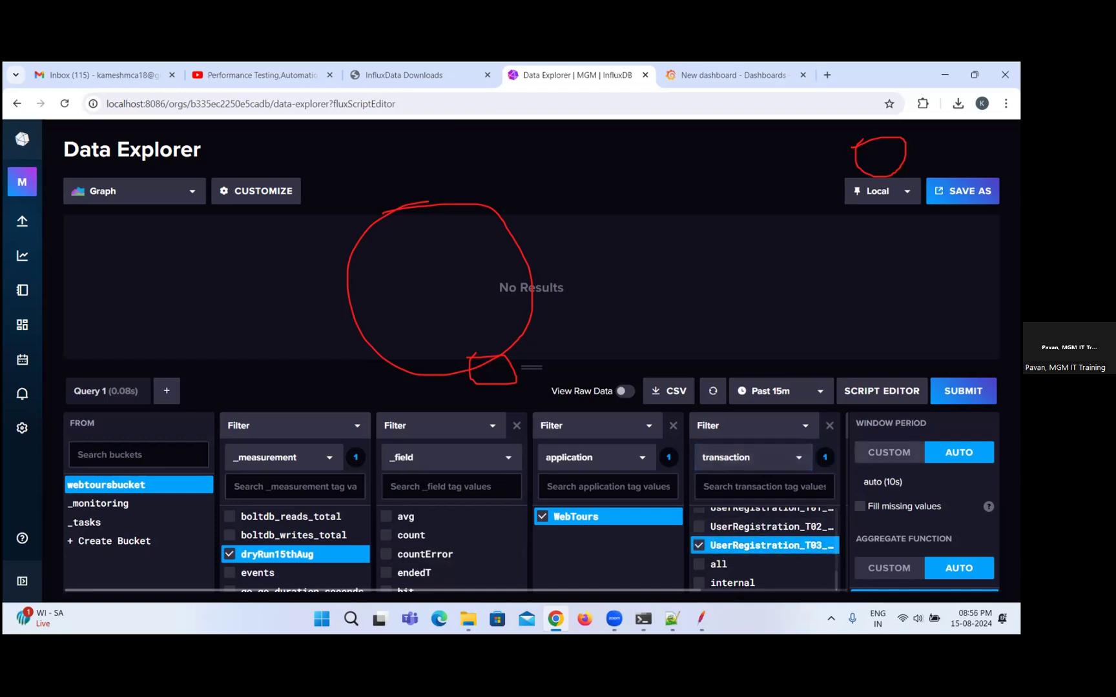
{"action": "left_click", "coordinate": [962, 392]}
{"action": "left_click", "coordinate": [962, 391]}
{"action": "left_click", "coordinate": [794, 395]}
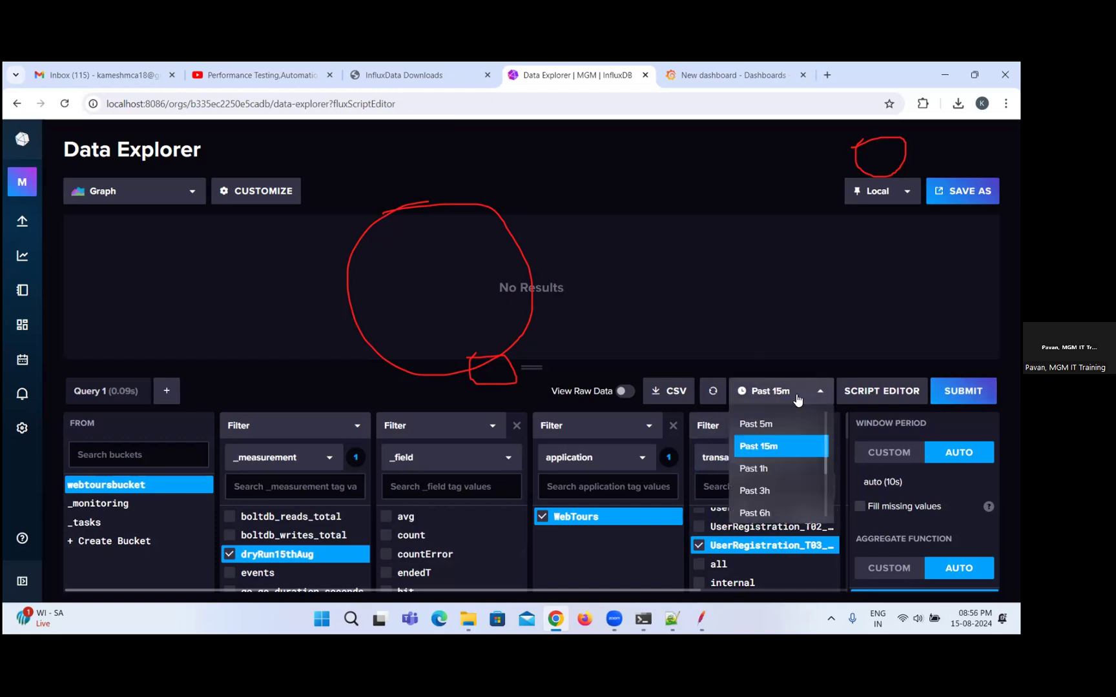
{"action": "left_click", "coordinate": [770, 469]}
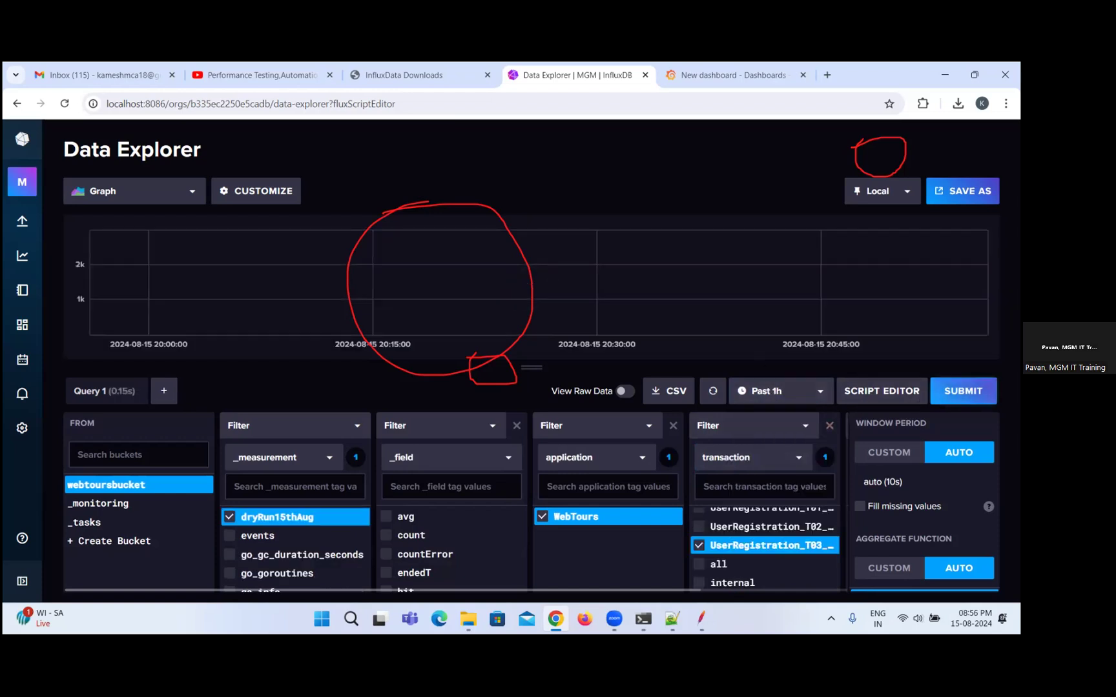
Switch to Grafana, open the Errors panel for editing, review its countError field filter and apply the panel.
{"action": "mouse_move", "coordinate": [544, 288]}
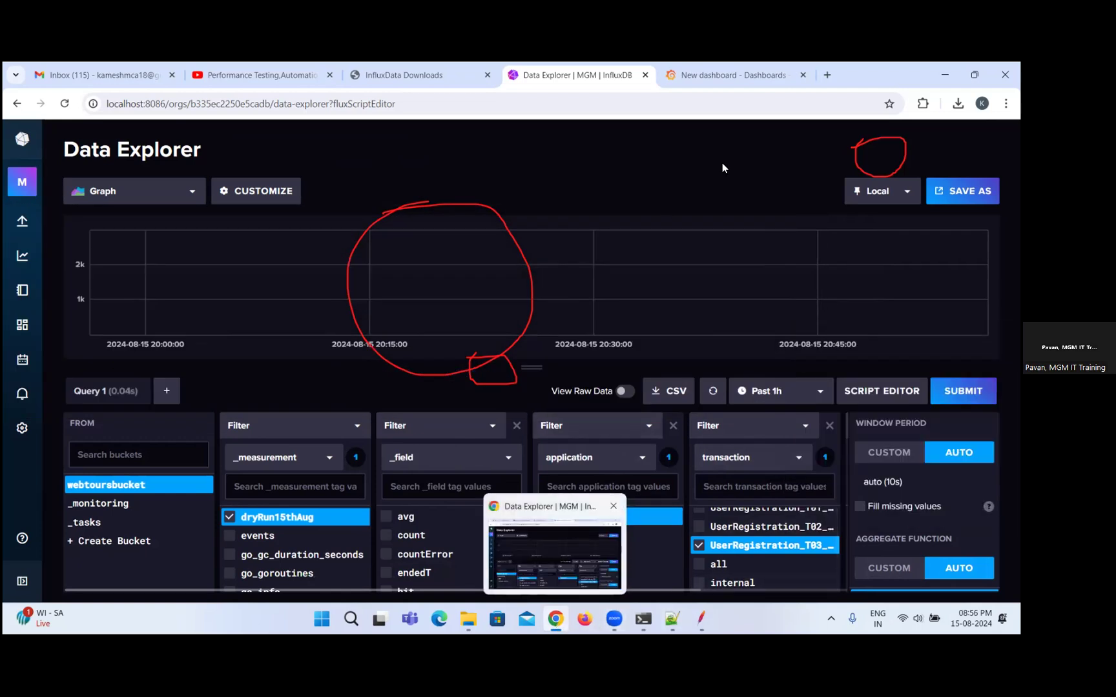
{"action": "left_click", "coordinate": [732, 75]}
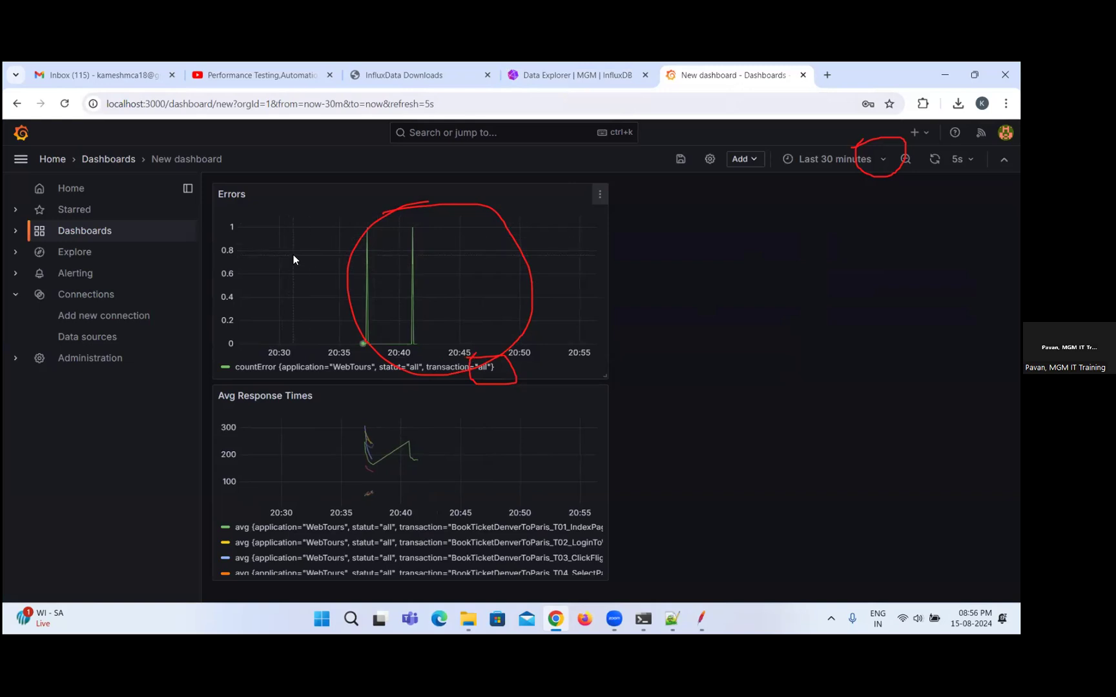
{"action": "left_click", "coordinate": [598, 194]}
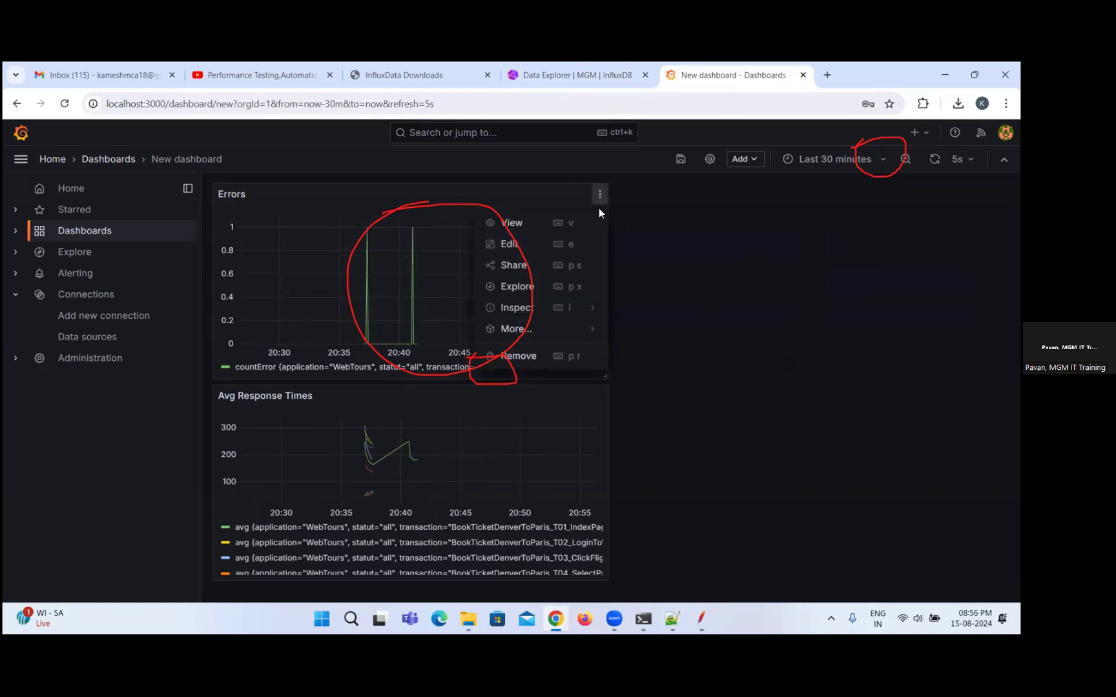
{"action": "left_click", "coordinate": [514, 249]}
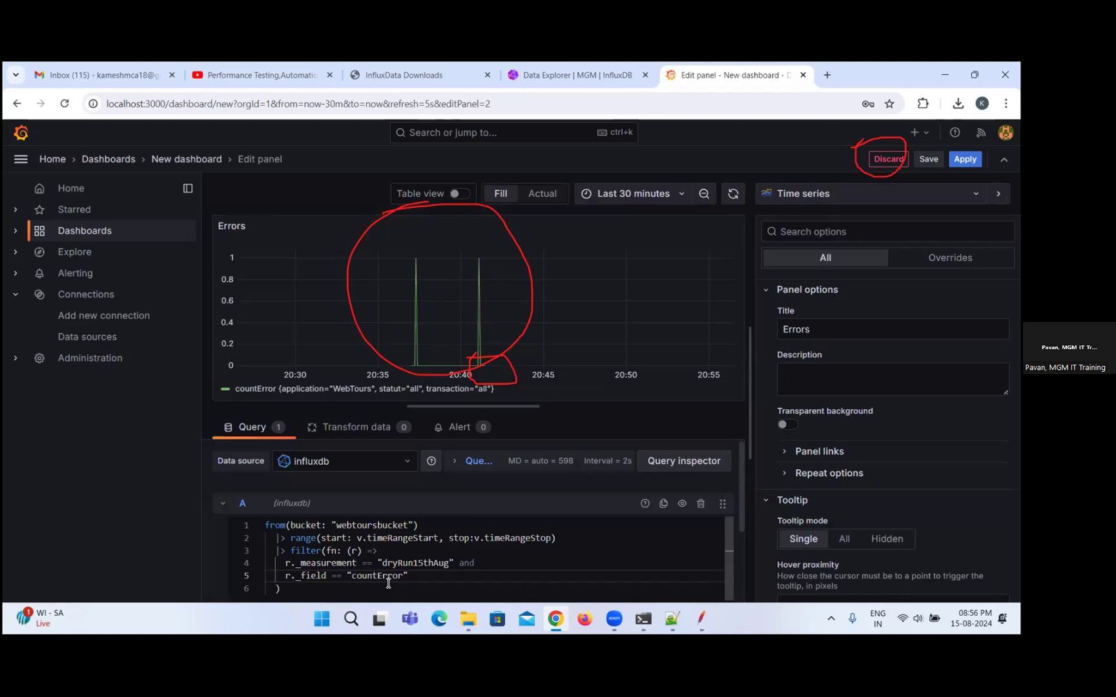
{"action": "double_click", "coordinate": [388, 577]}
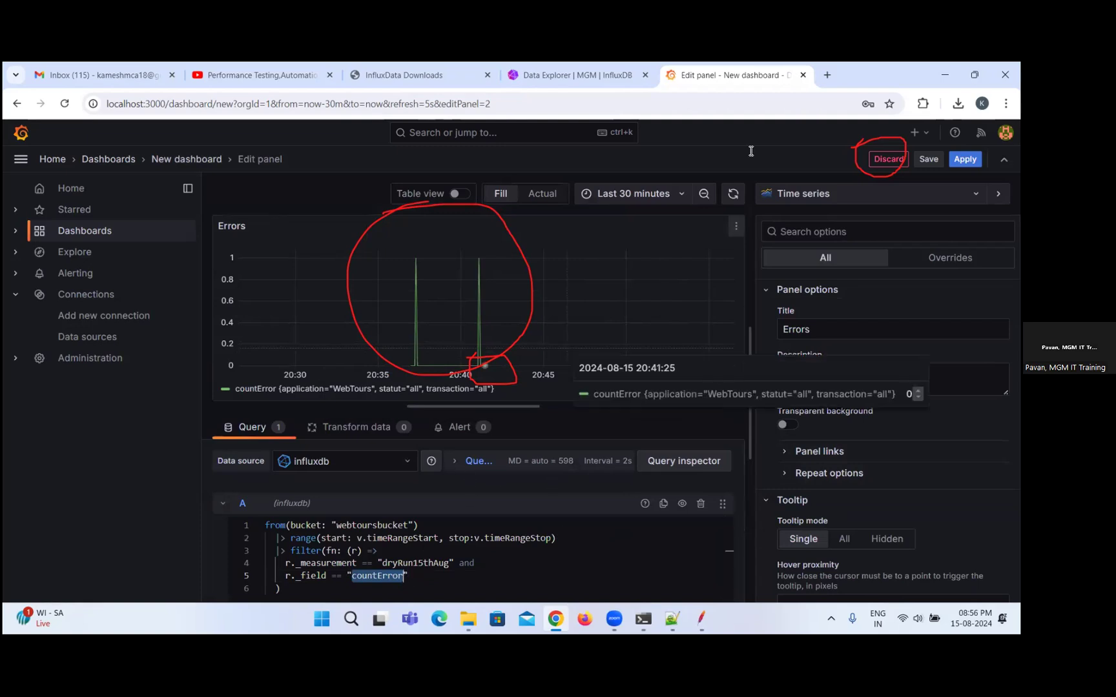
{"action": "left_click", "coordinate": [965, 159]}
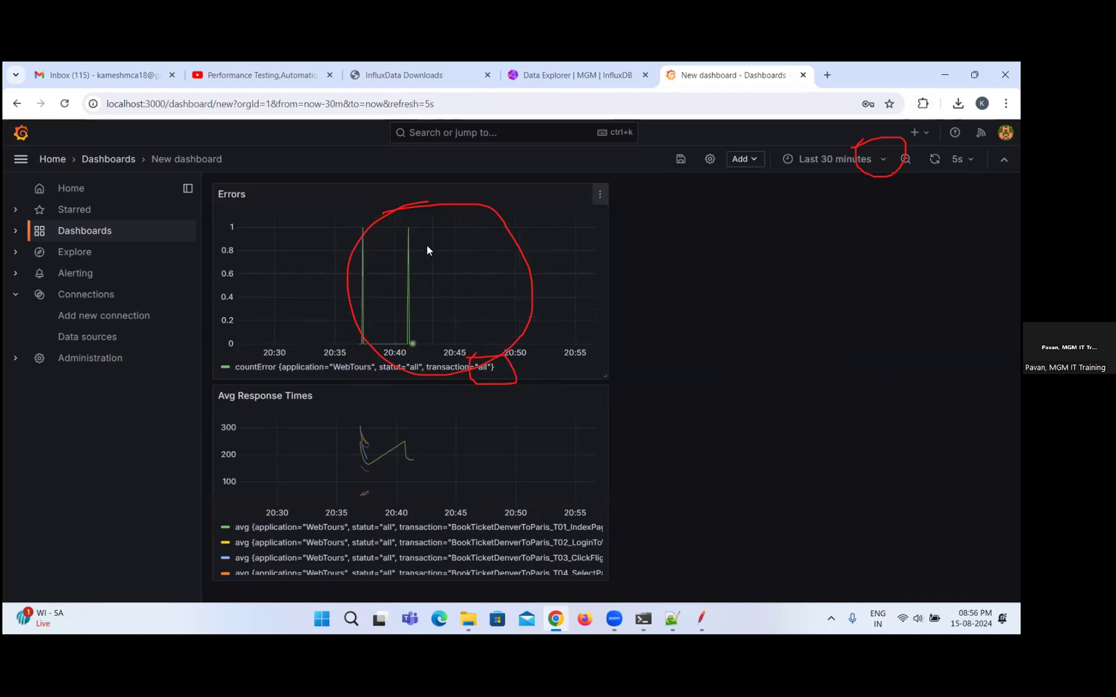
Edit the Errors panel again and change its title to "90Percentile".
{"action": "left_click", "coordinate": [599, 193]}
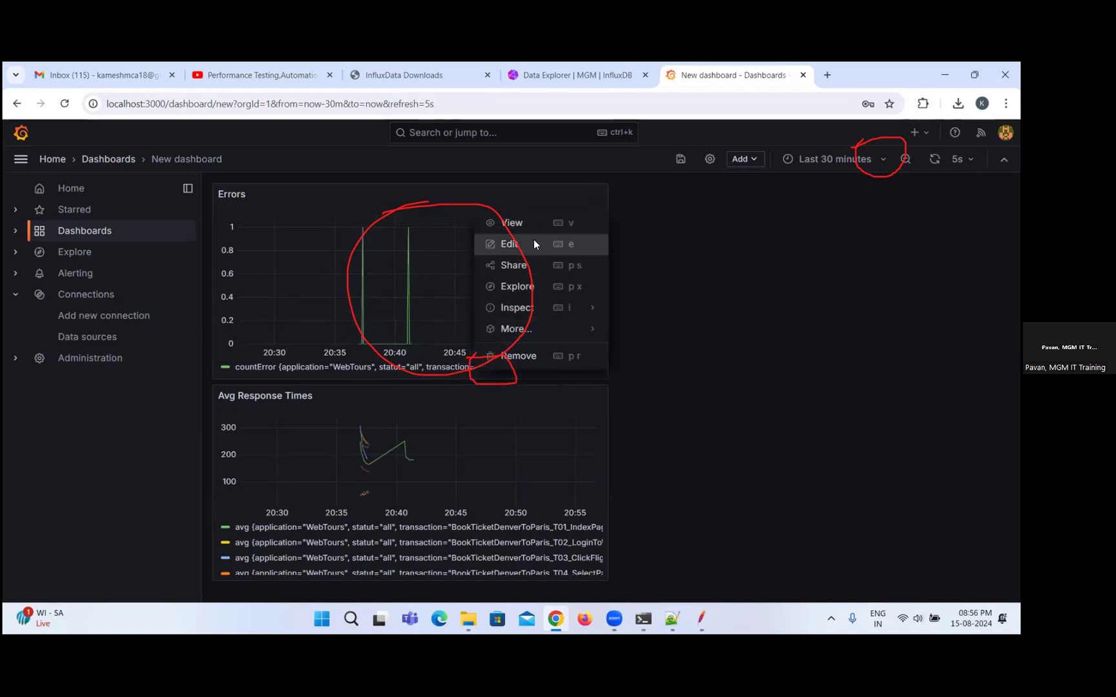
{"action": "left_click", "coordinate": [508, 243]}
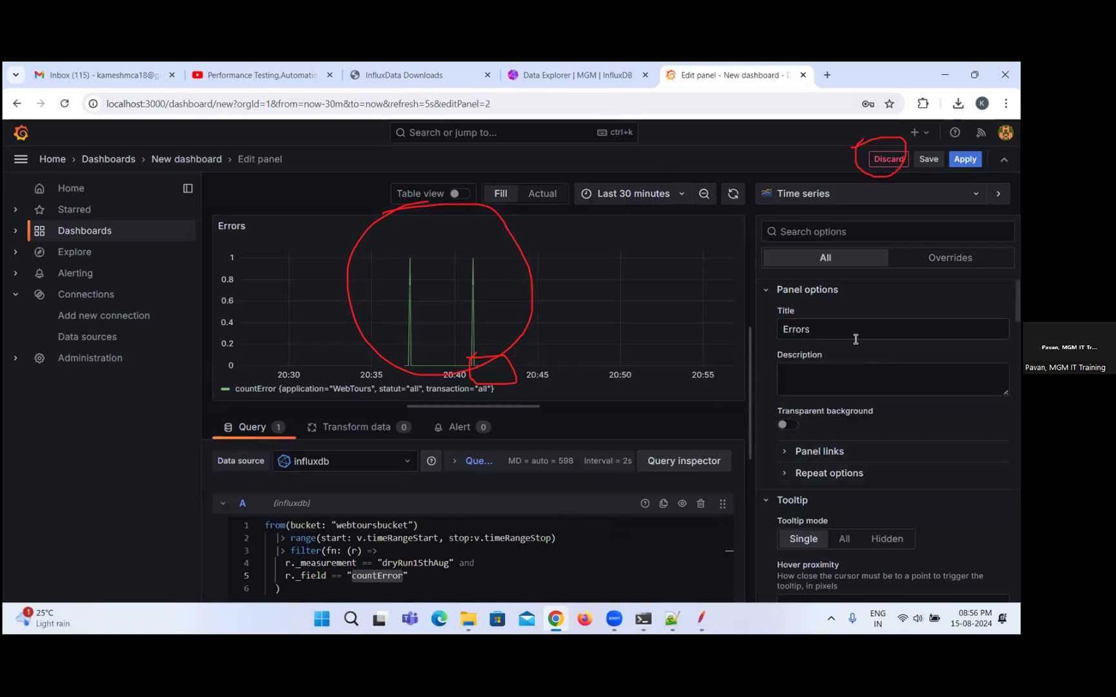
{"action": "double_click", "coordinate": [843, 320]}
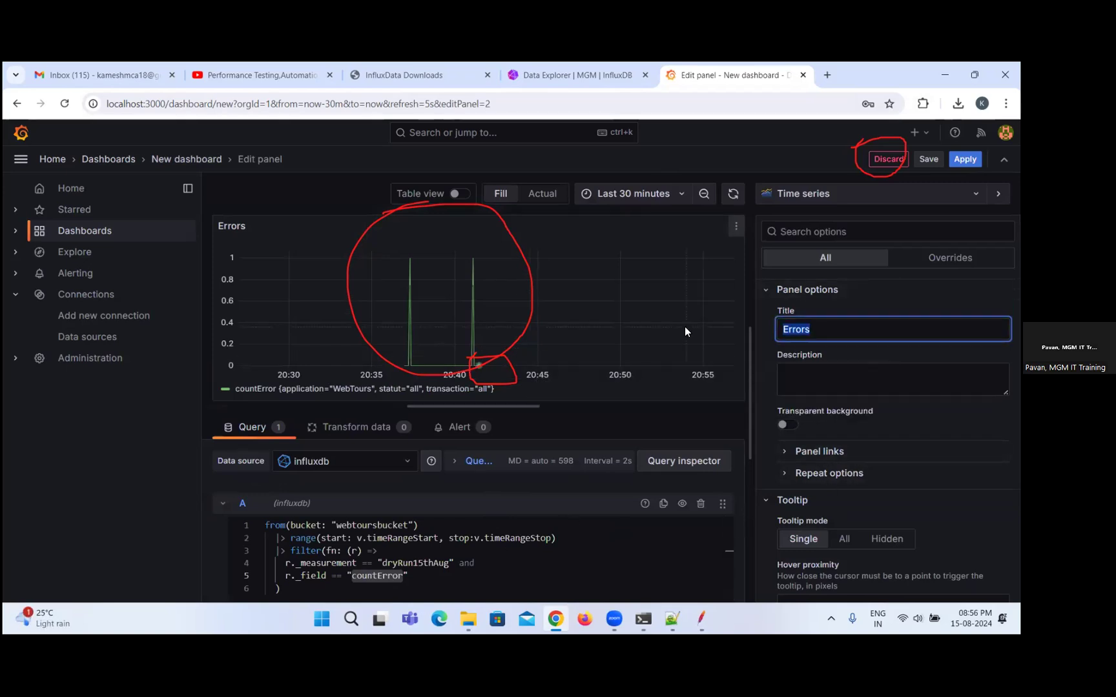
{"action": "type", "text": "90Per"}
{"action": "type", "text": "centile"}
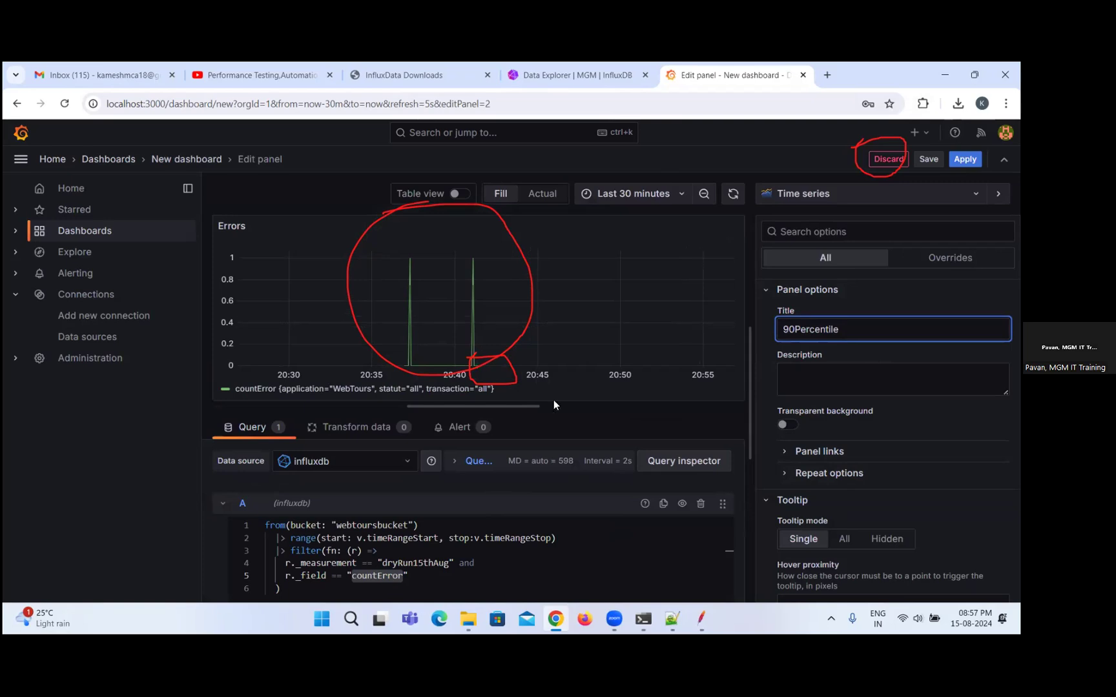
Switch to the InfluxDB Data Explorer and look up the 90th percentile field name in the _field filter.
{"action": "double_click", "coordinate": [376, 577]}
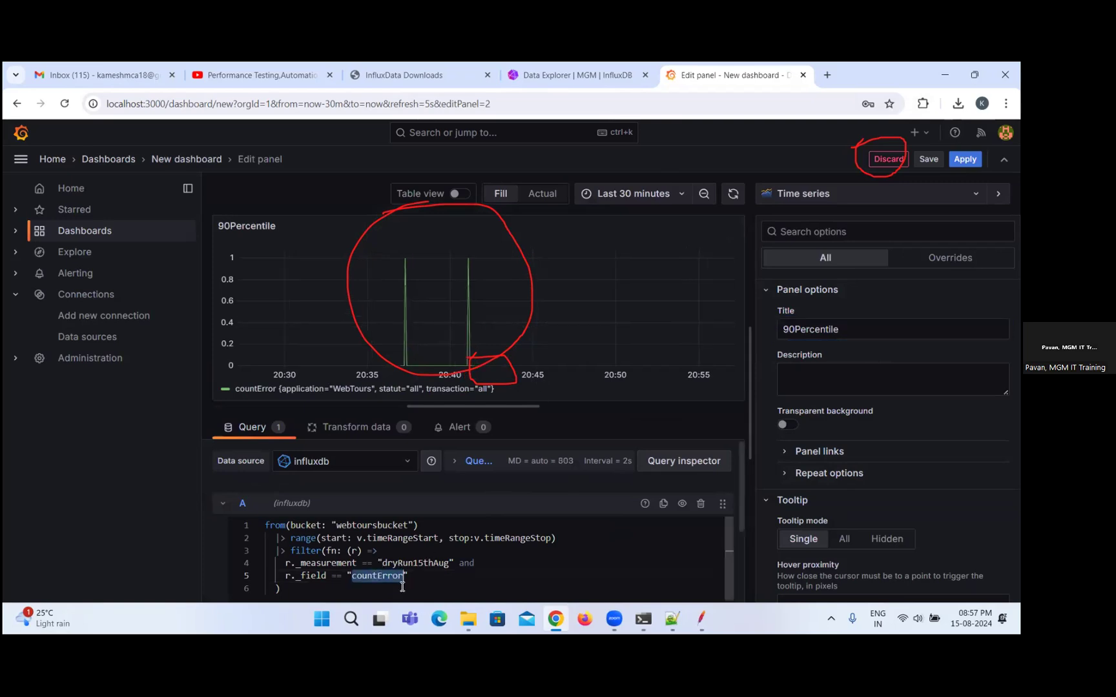
{"action": "left_click", "coordinate": [571, 75]}
{"action": "scroll", "coordinate": [461, 539], "scroll_direction": "down", "scroll_amount": 4}
{"action": "scroll", "coordinate": [455, 571], "scroll_direction": "down", "scroll_amount": 3}
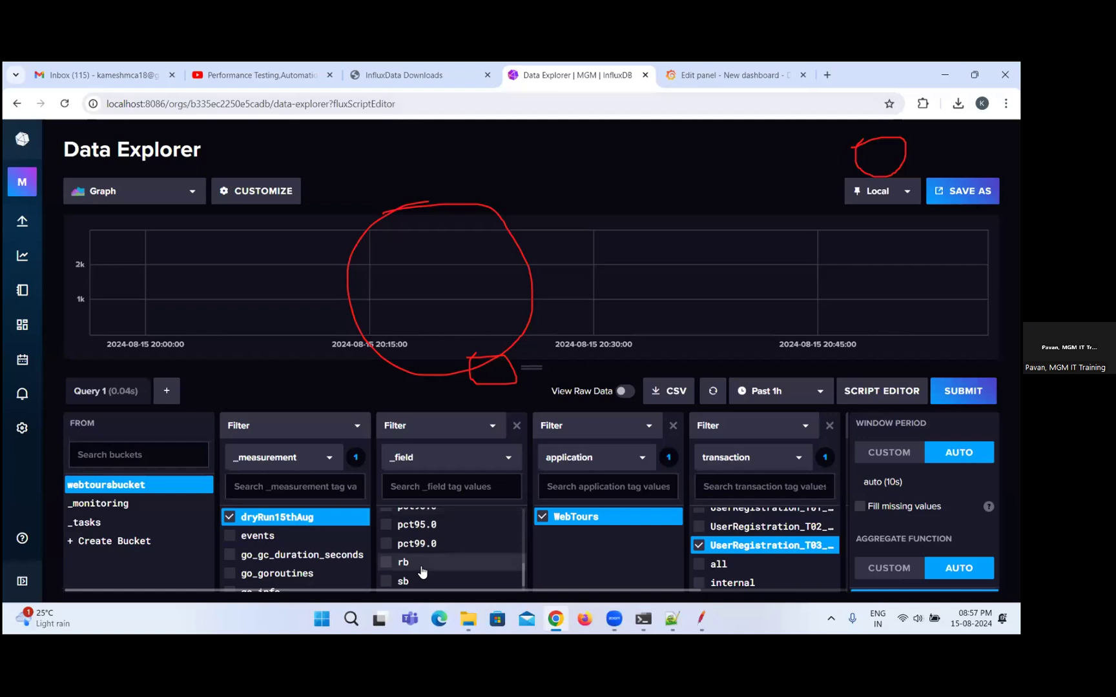
{"action": "scroll", "coordinate": [421, 534], "scroll_direction": "up", "scroll_amount": 3}
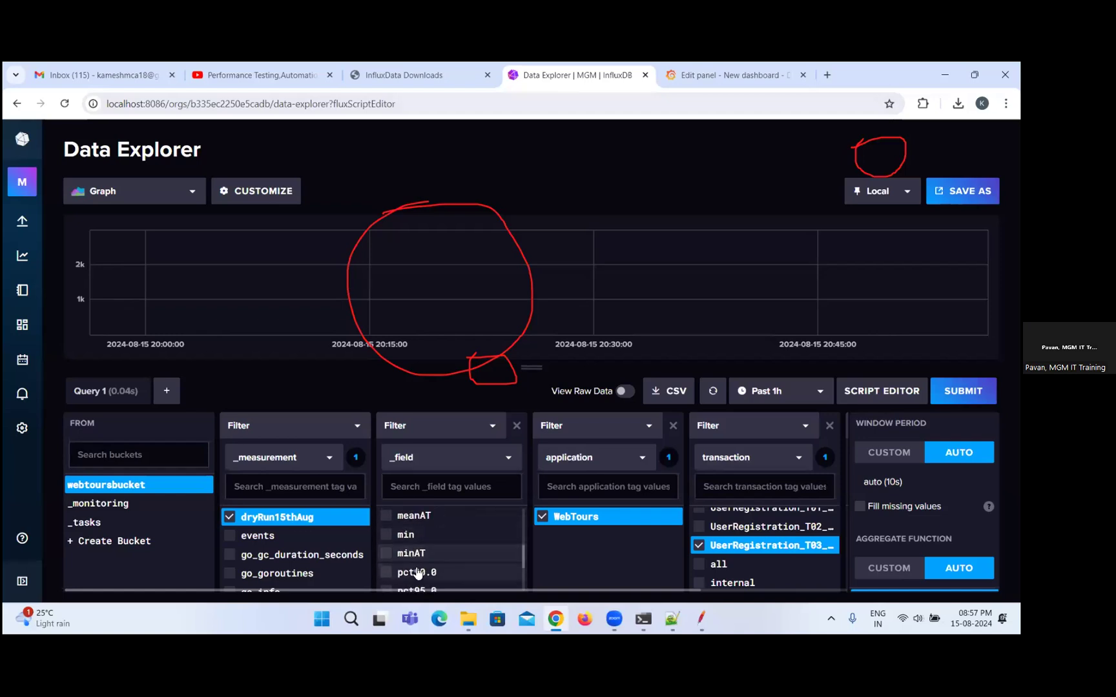
Return to Grafana, replace countError with pct90.0 in the 90Percentile panel's Flux query and apply the panel.
{"action": "left_click", "coordinate": [736, 75]}
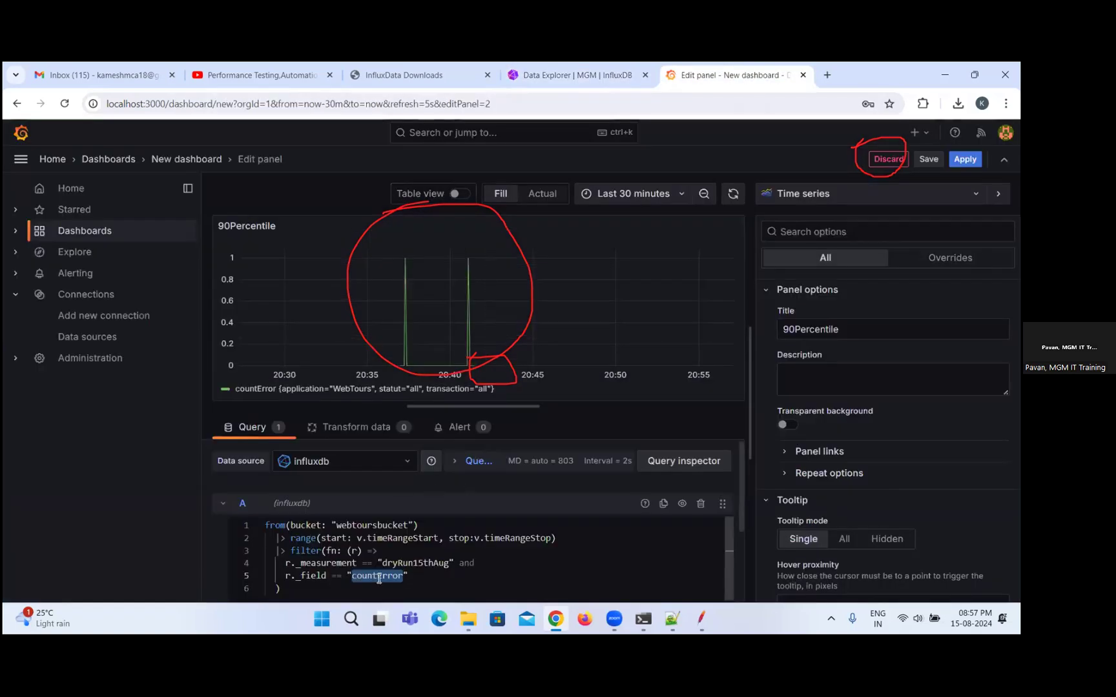
{"action": "type", "text": "pct90.0"}
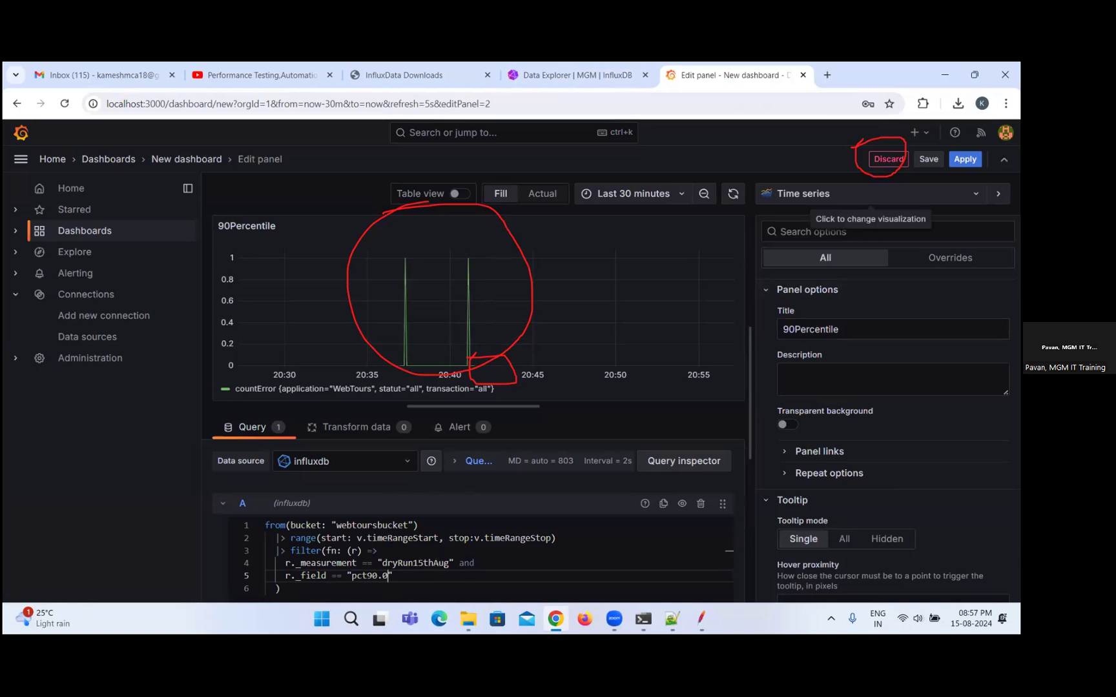
{"action": "left_click", "coordinate": [965, 159]}
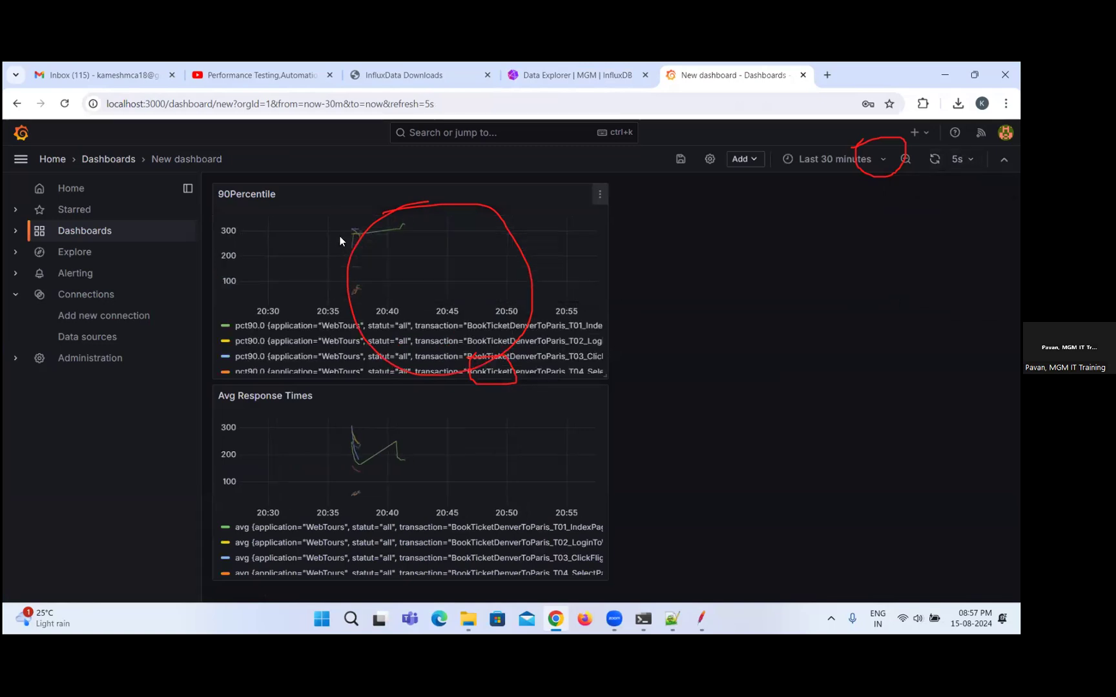
Try the Last 15 minutes time range on the dashboard and set it back to Last 30 minutes.
{"action": "left_click", "coordinate": [854, 161]}
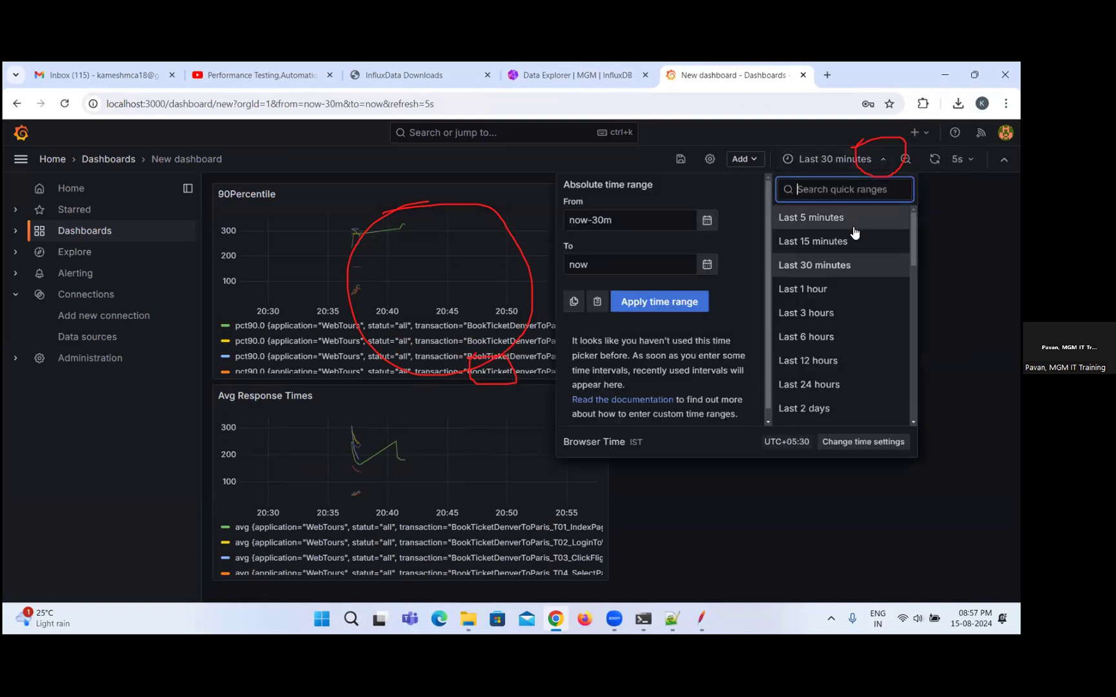
{"action": "left_click", "coordinate": [811, 242]}
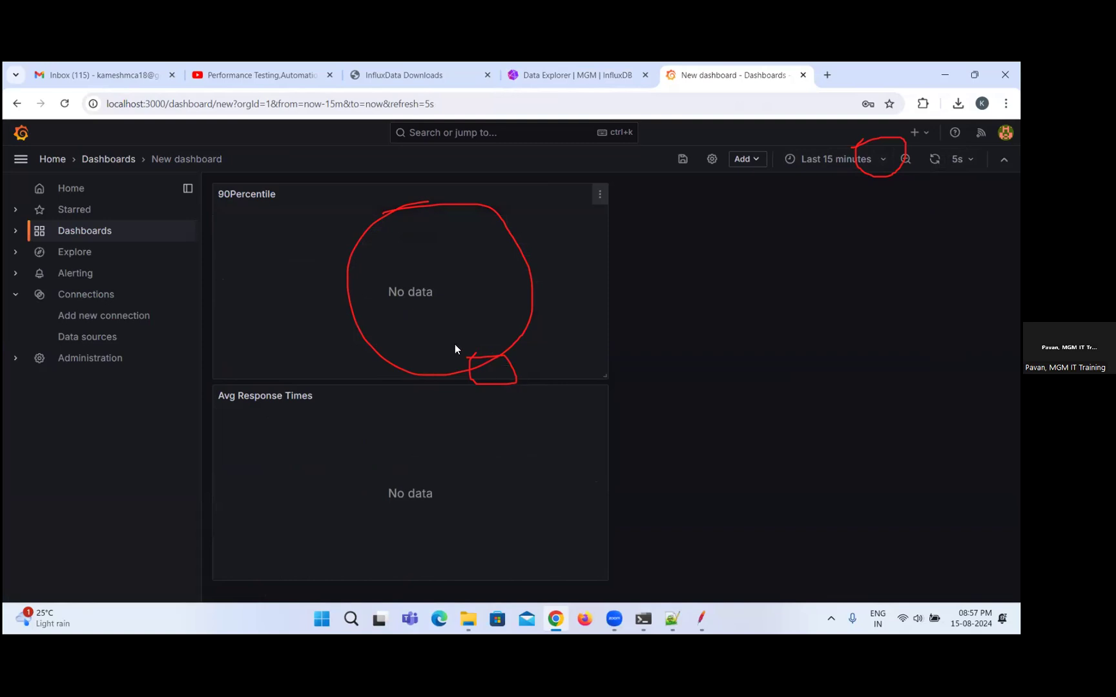
{"action": "left_click", "coordinate": [879, 160]}
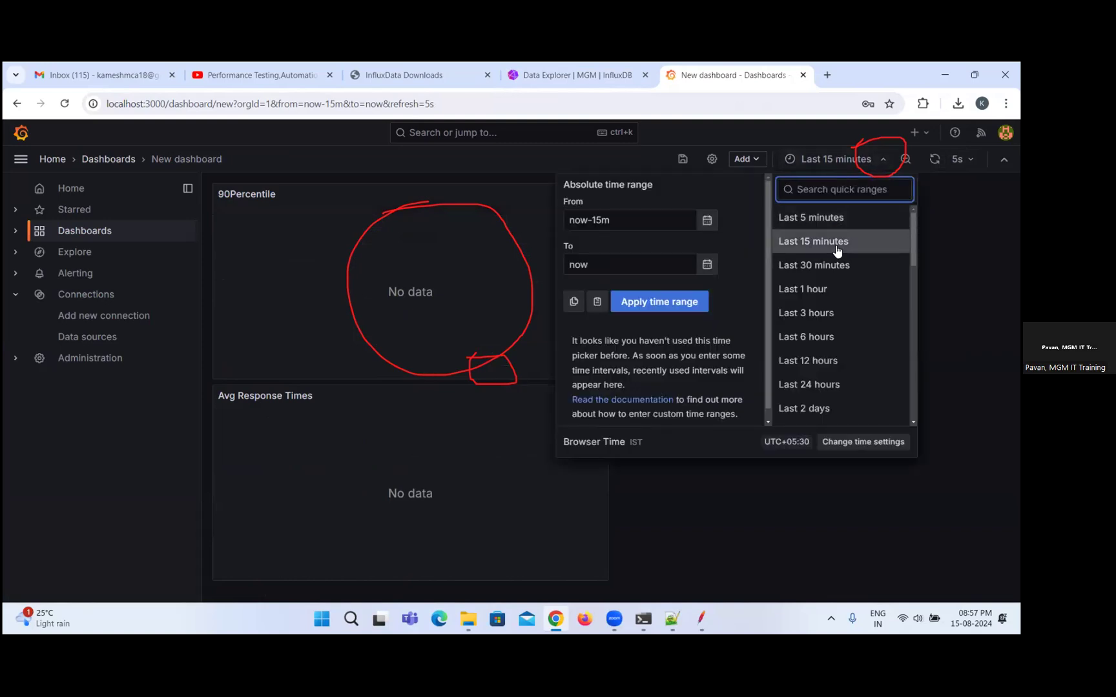
{"action": "left_click", "coordinate": [813, 264]}
{"action": "mouse_move", "coordinate": [360, 238]}
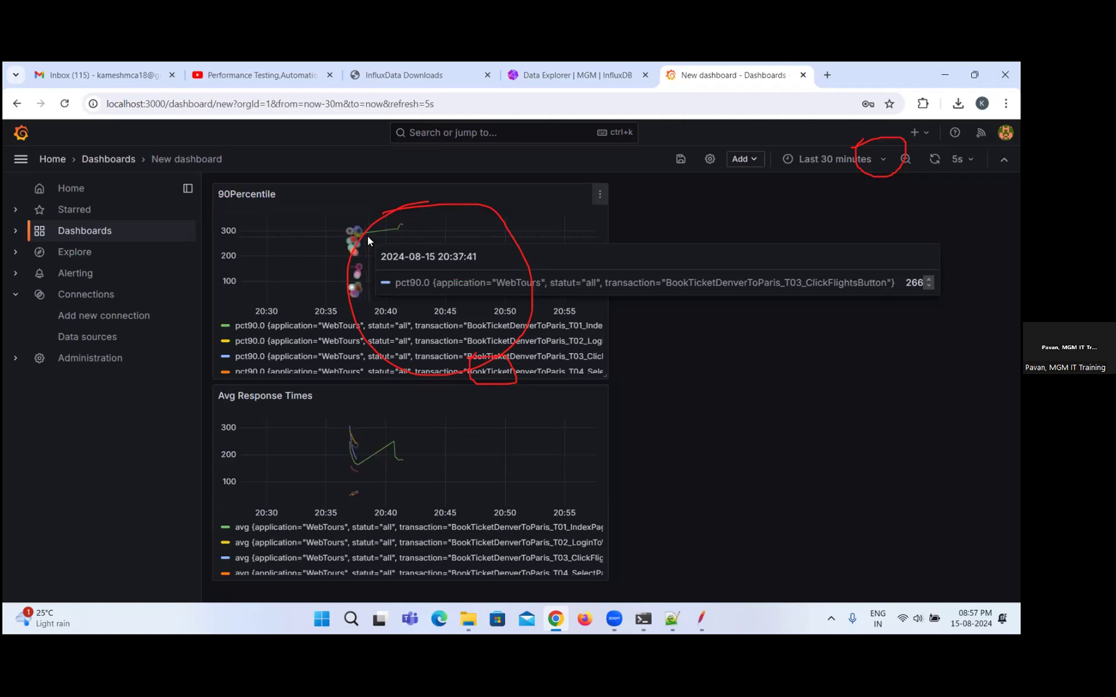
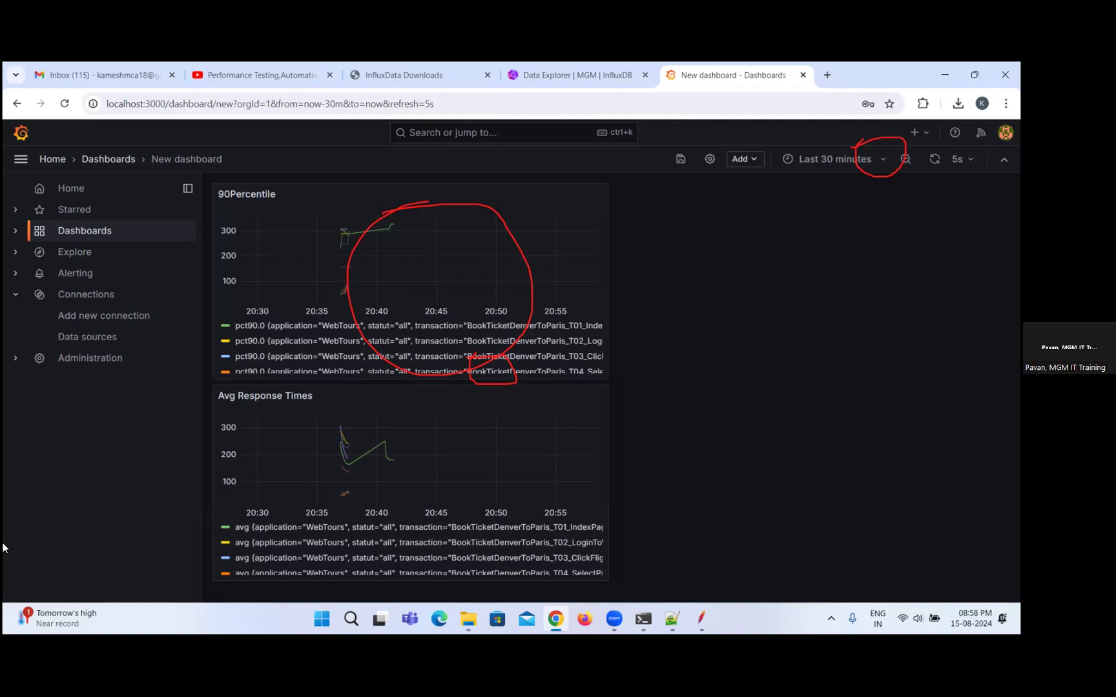
Save the new dashboard with the title Webtours_DryRun in the Dashboards folder.
{"action": "left_click", "coordinate": [680, 158]}
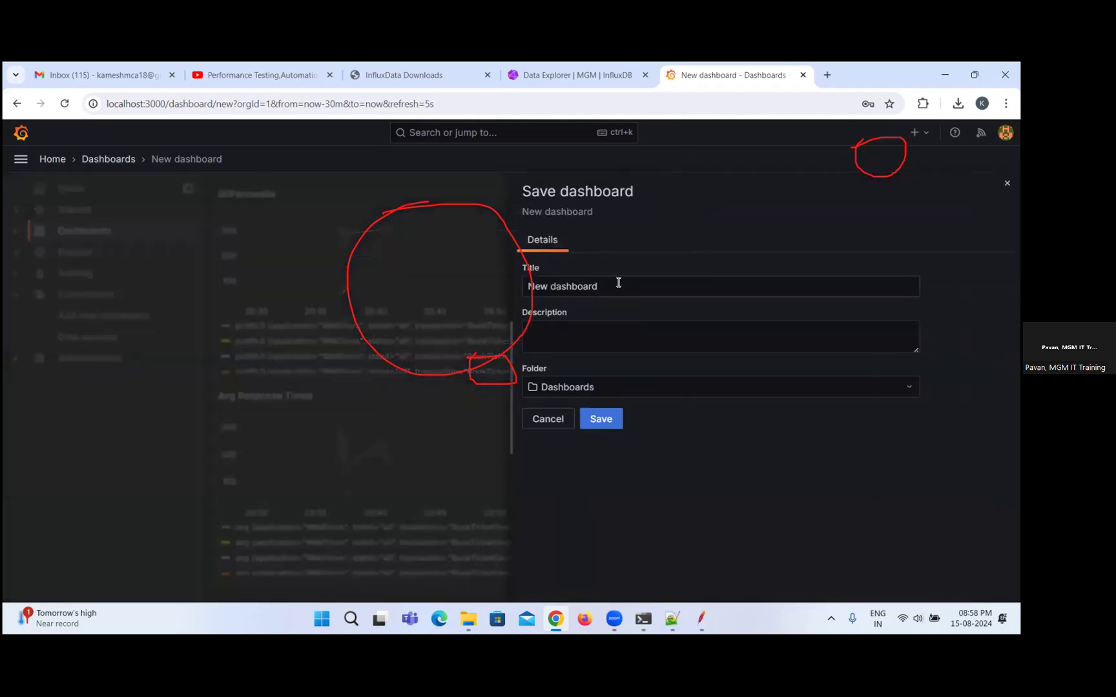
{"action": "triple_click", "coordinate": [613, 286]}
{"action": "type", "text": "Web"}
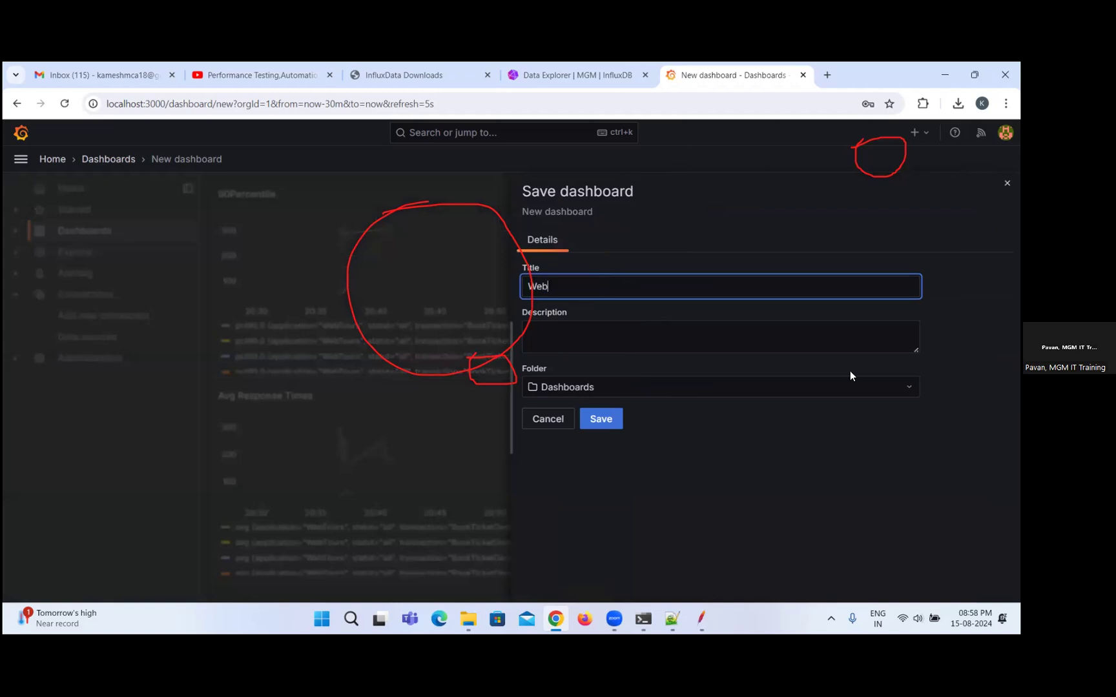
{"action": "type", "text": "tours_DryRun"}
{"action": "left_click", "coordinate": [603, 419]}
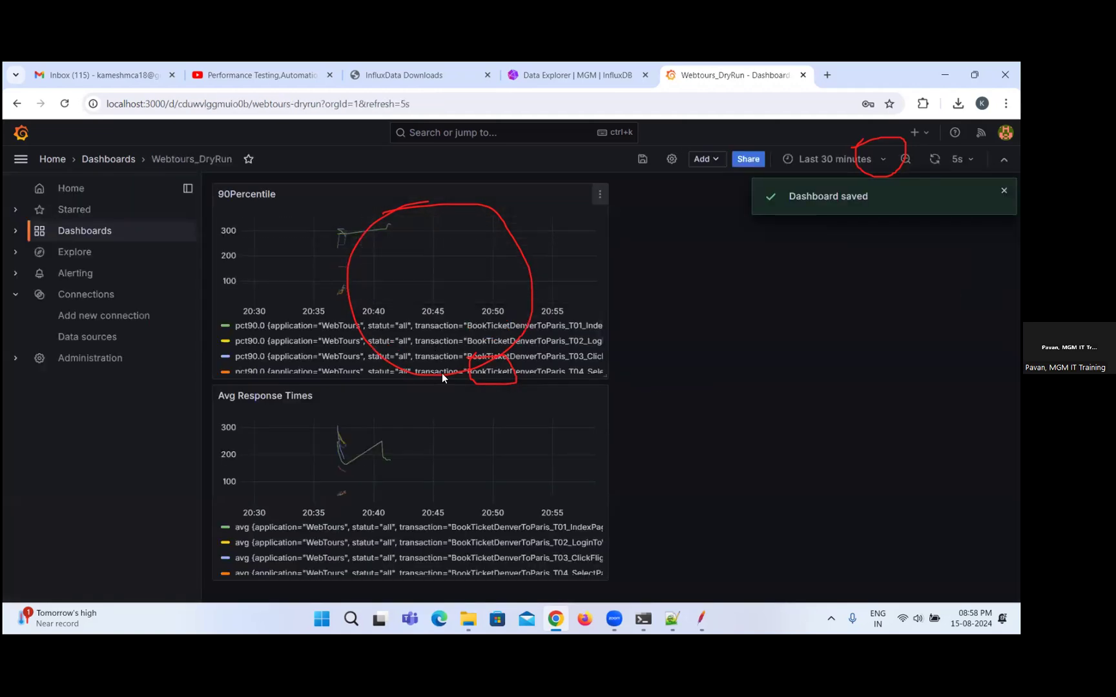
{"action": "left_click", "coordinate": [712, 163]}
{"action": "left_click", "coordinate": [704, 180]}
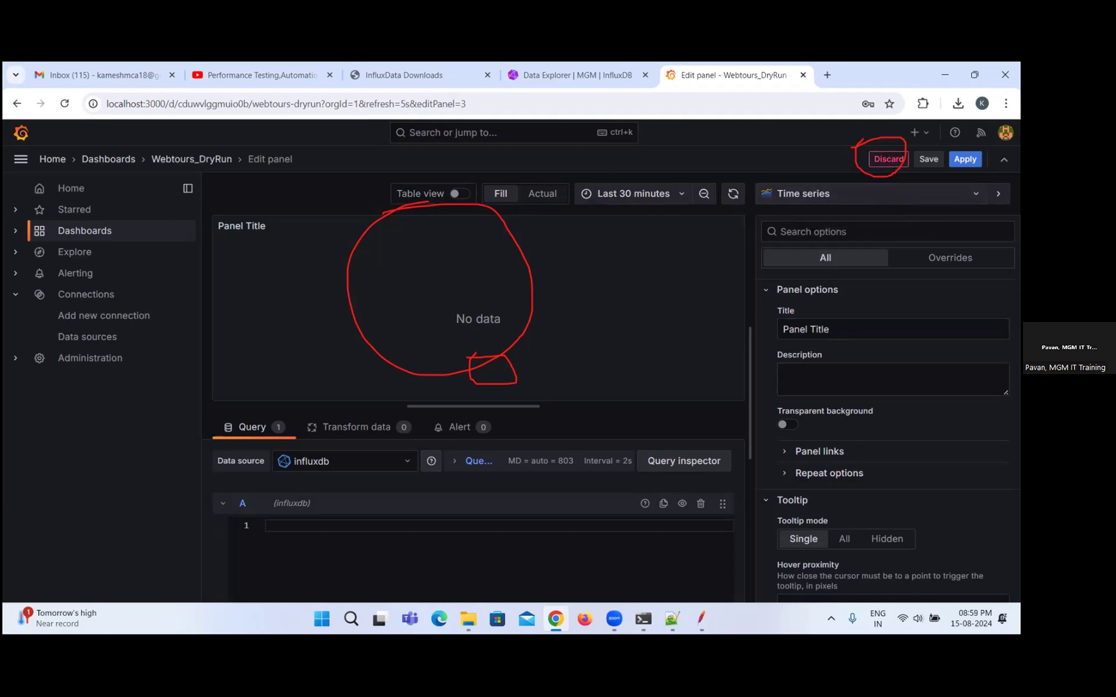
{"action": "left_click", "coordinate": [894, 163]}
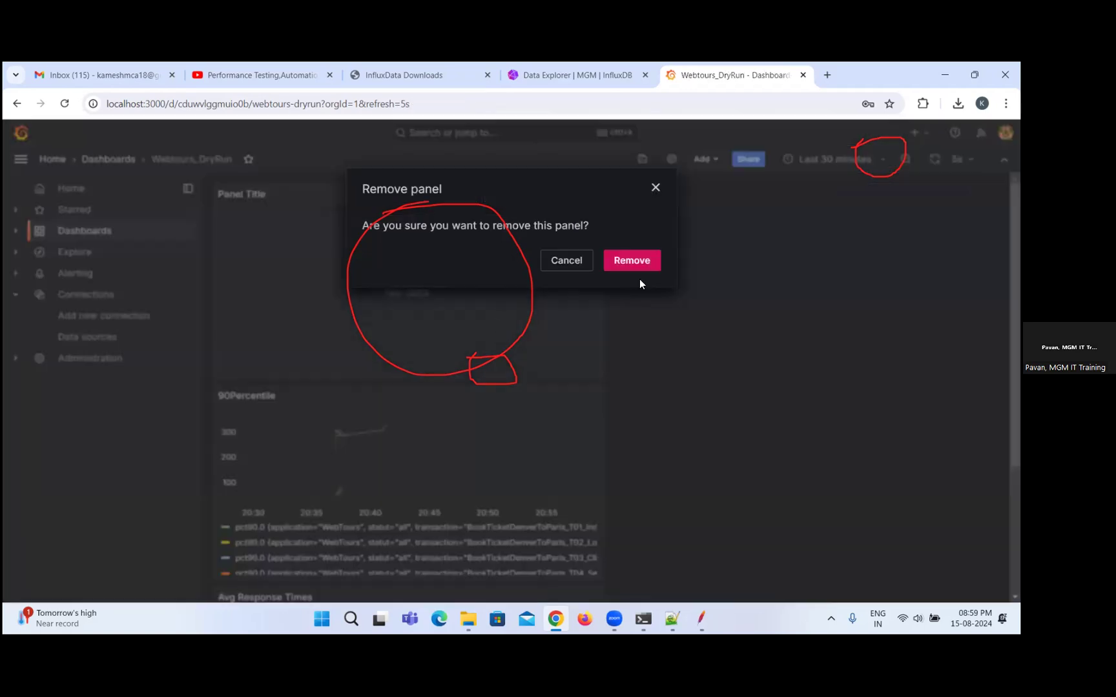
{"action": "left_click", "coordinate": [628, 264]}
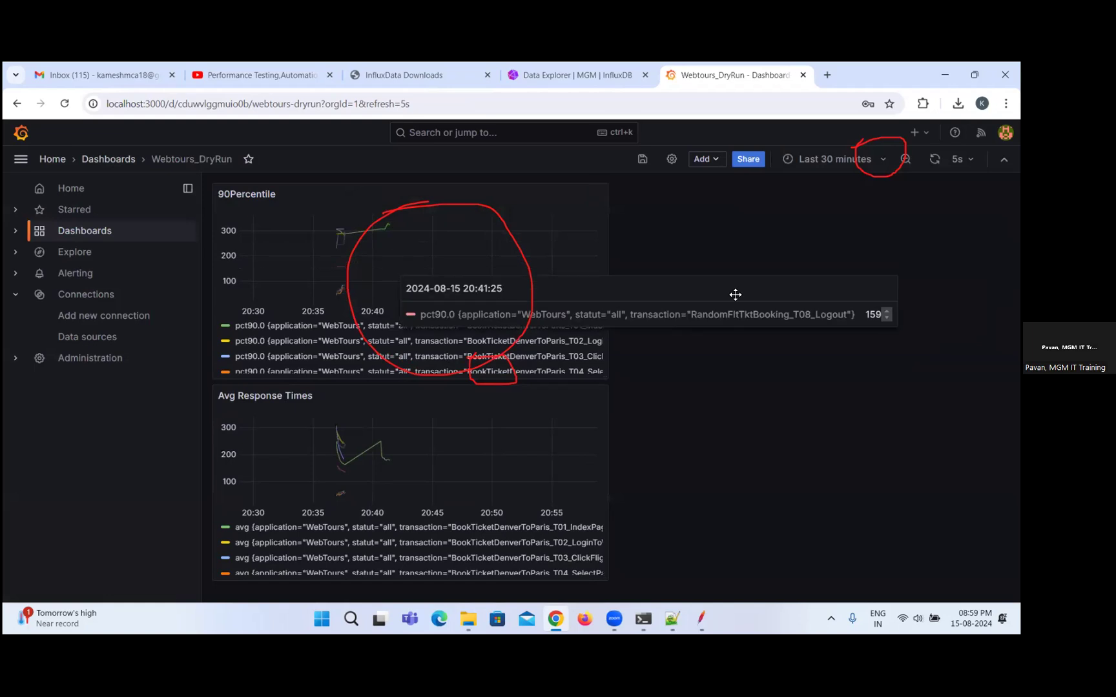
Copy a shortened share link for the Webtours_DryRun dashboard and export the dashboard to a JSON file.
{"action": "left_click", "coordinate": [748, 160]}
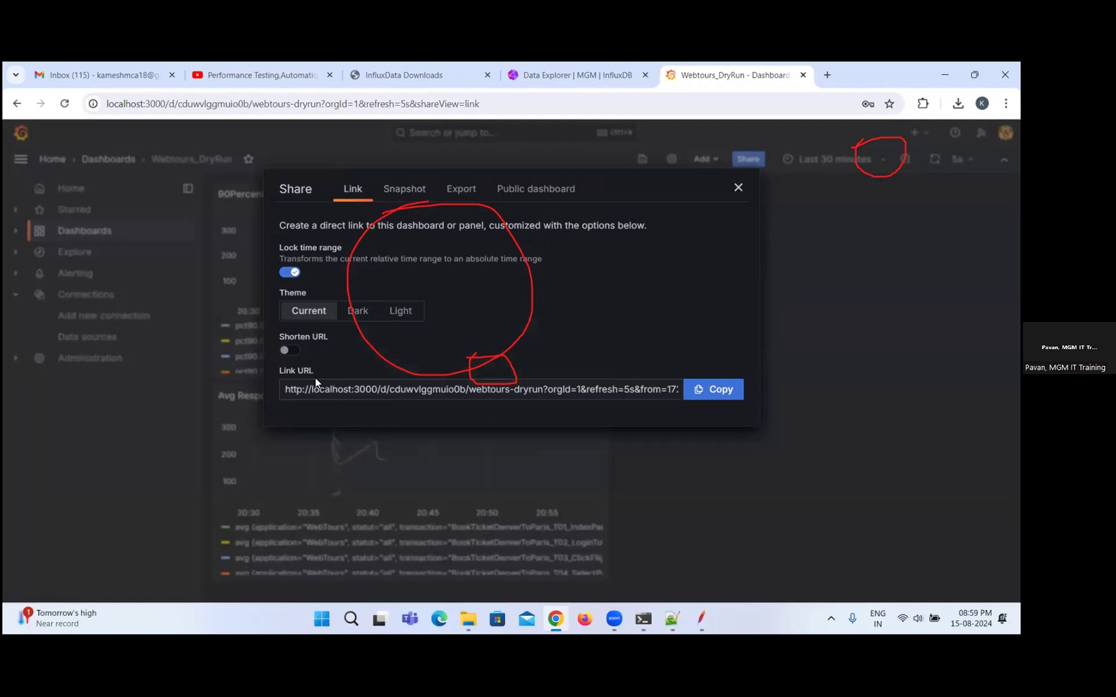
{"action": "left_click", "coordinate": [288, 350]}
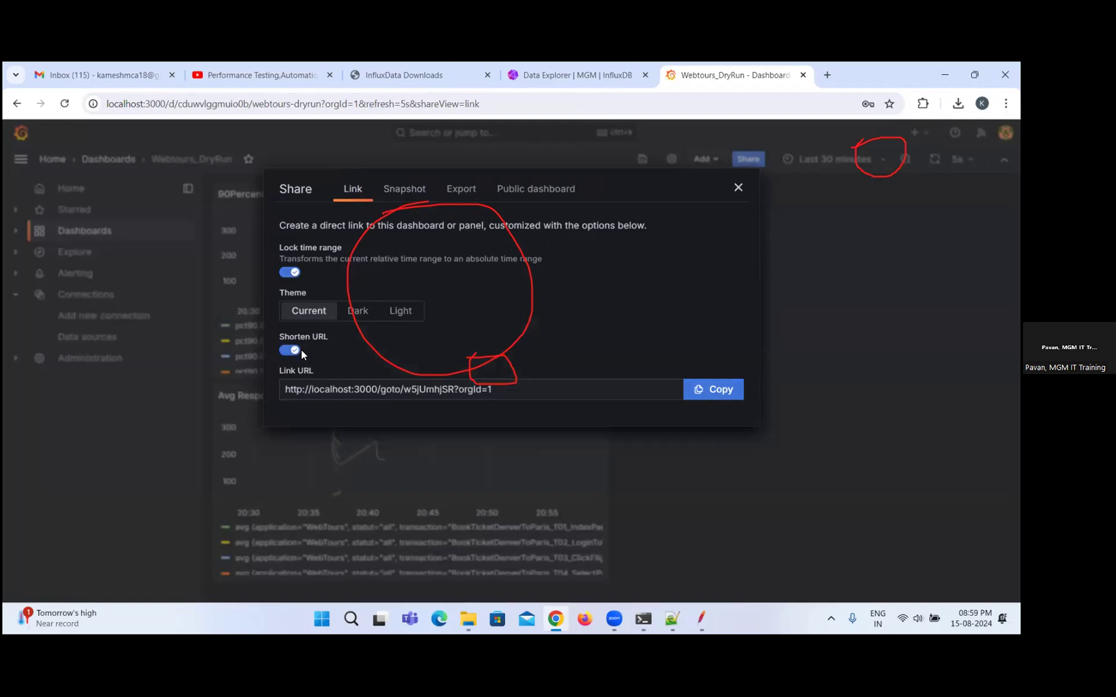
{"action": "left_click", "coordinate": [726, 390]}
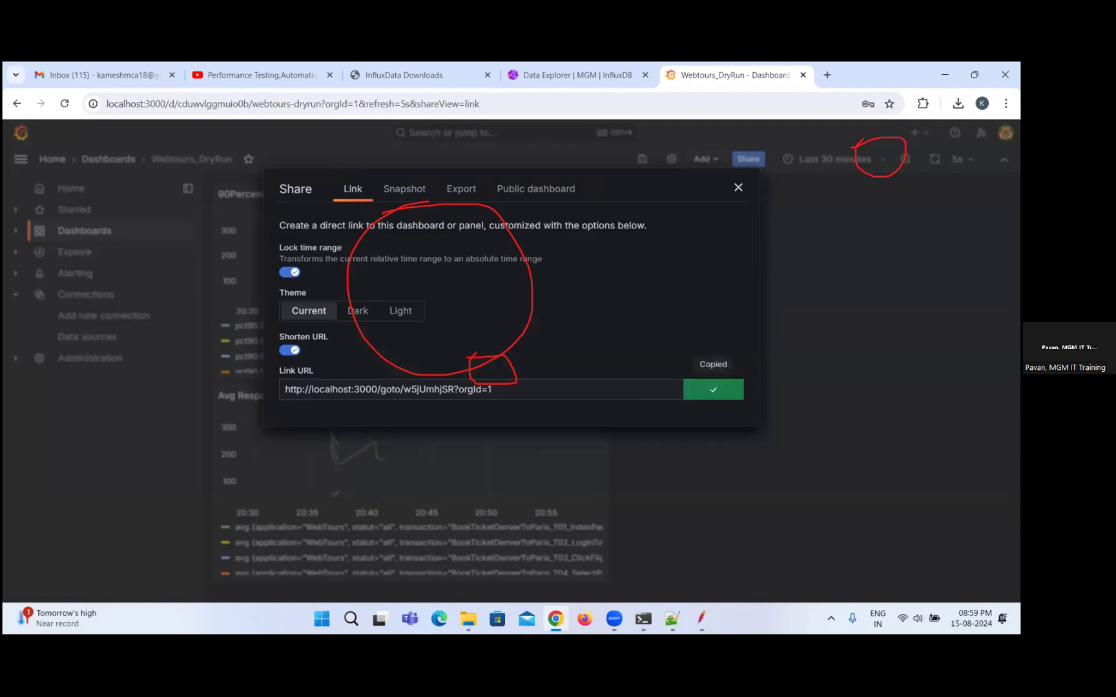
{"action": "left_click", "coordinate": [477, 193]}
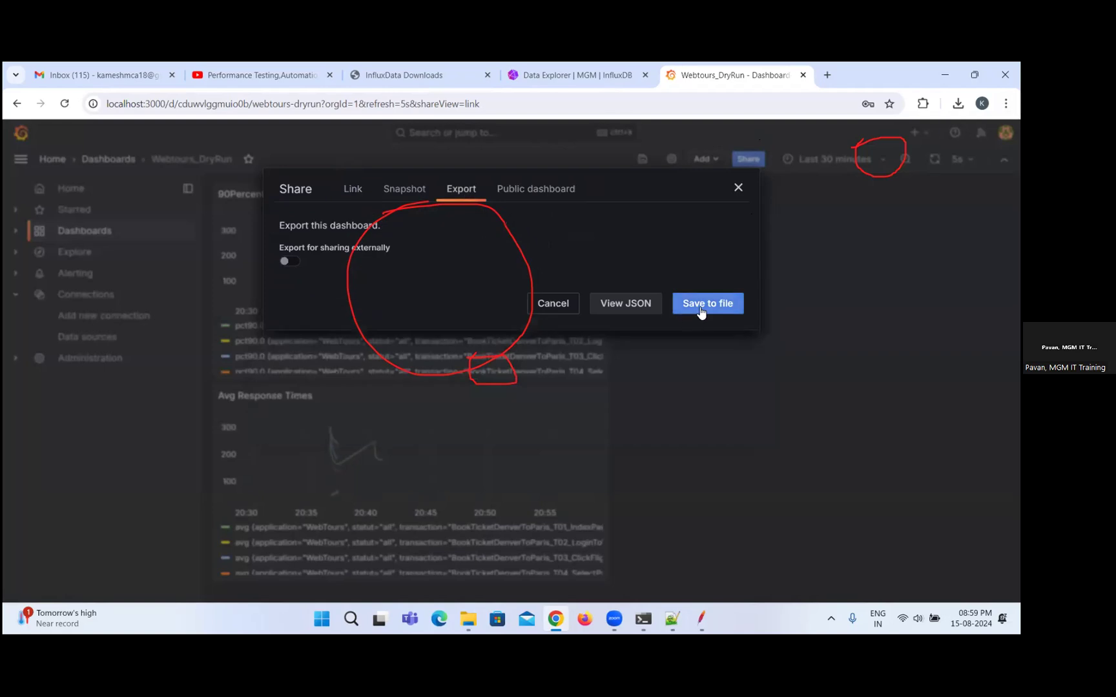
{"action": "left_click", "coordinate": [694, 304]}
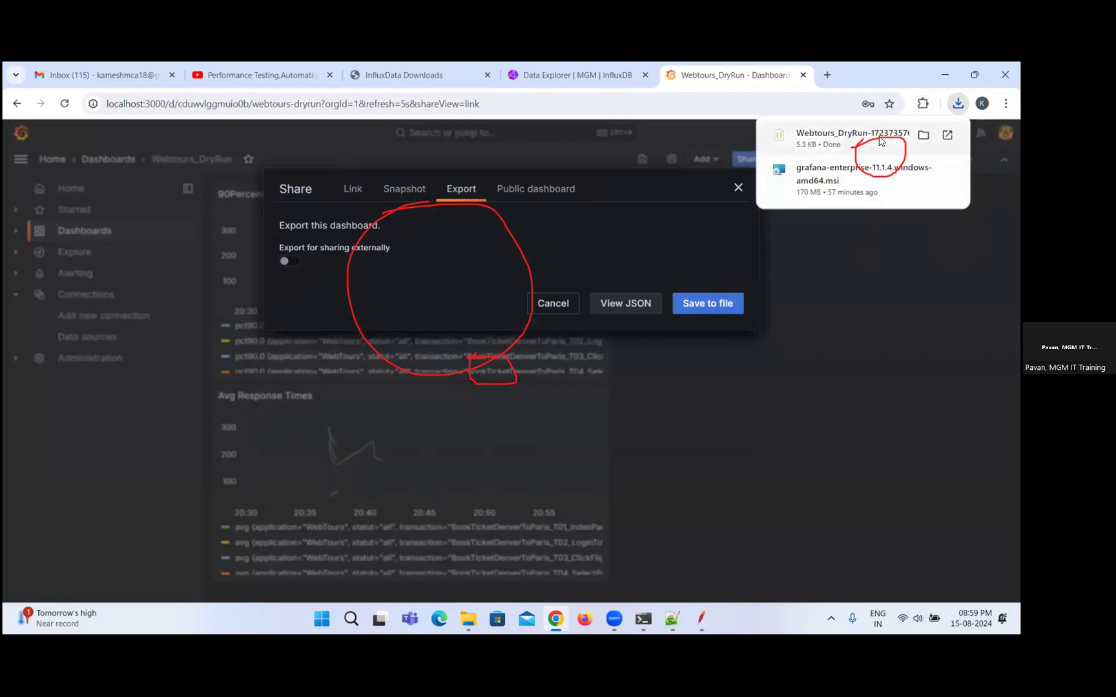
{"action": "left_click", "coordinate": [847, 310]}
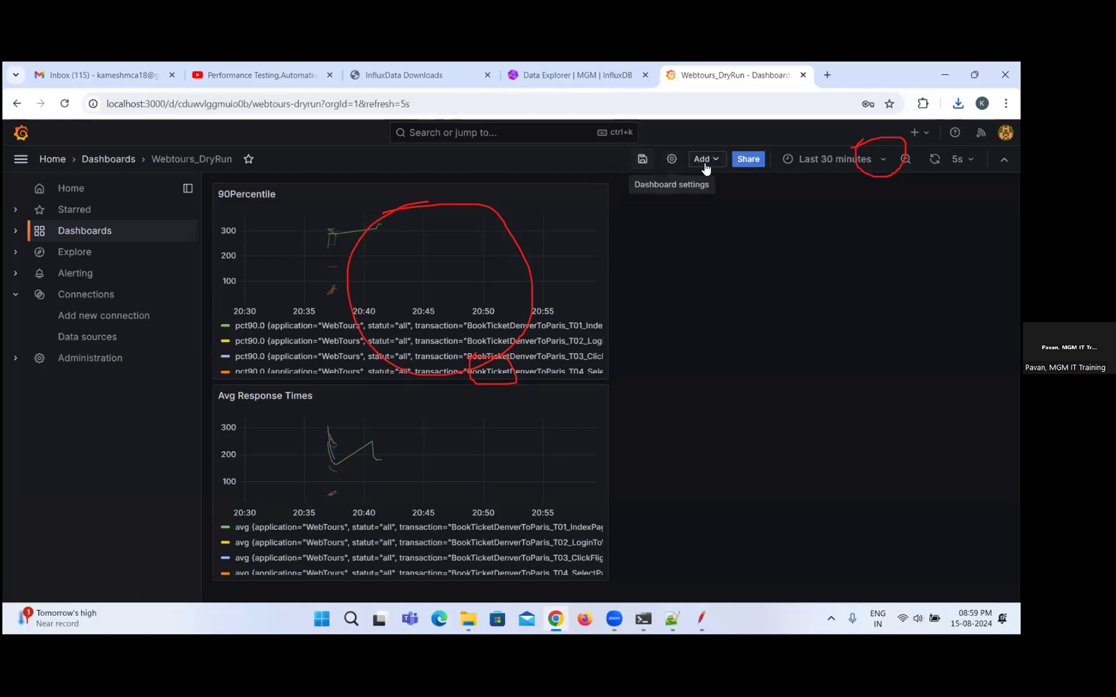
Copy a fresh shortened share link for the dashboard and open it in a new Incognito window.
{"action": "left_click", "coordinate": [747, 159]}
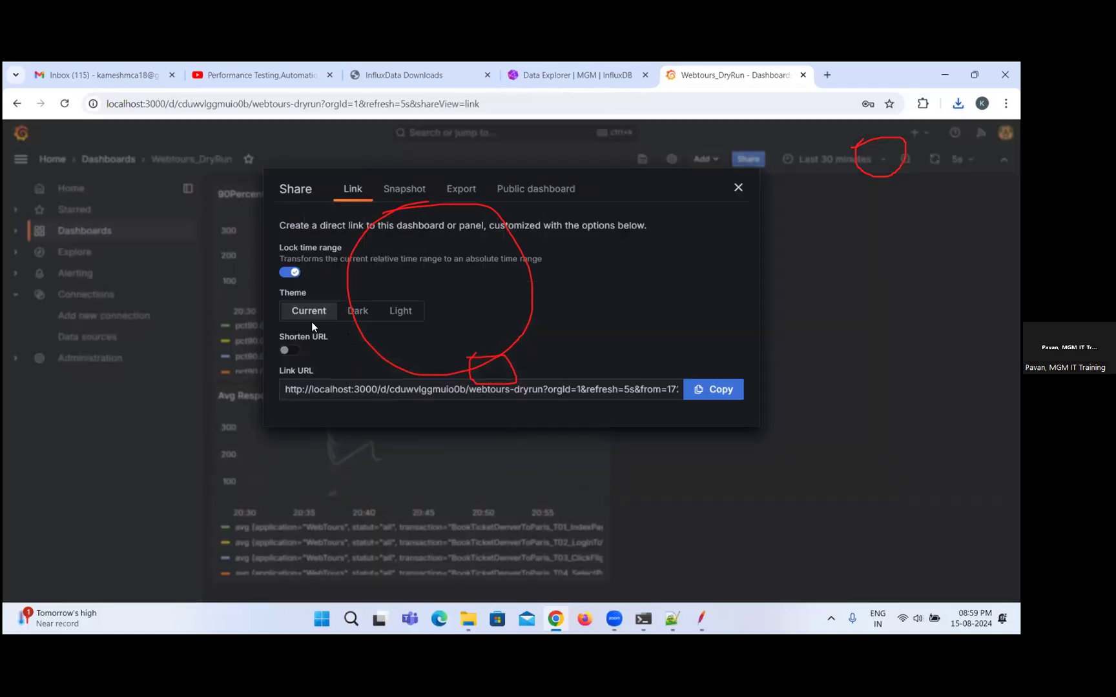
{"action": "left_click", "coordinate": [298, 354]}
{"action": "left_click", "coordinate": [720, 390]}
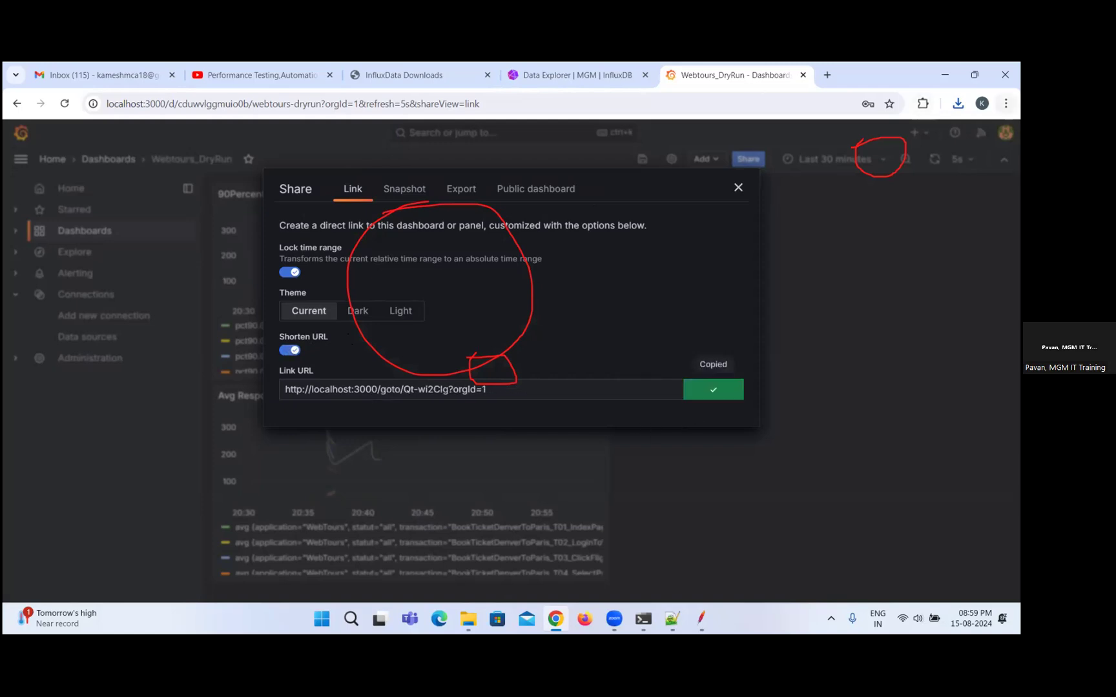
{"action": "left_click", "coordinate": [1005, 104]}
{"action": "left_click", "coordinate": [830, 168]}
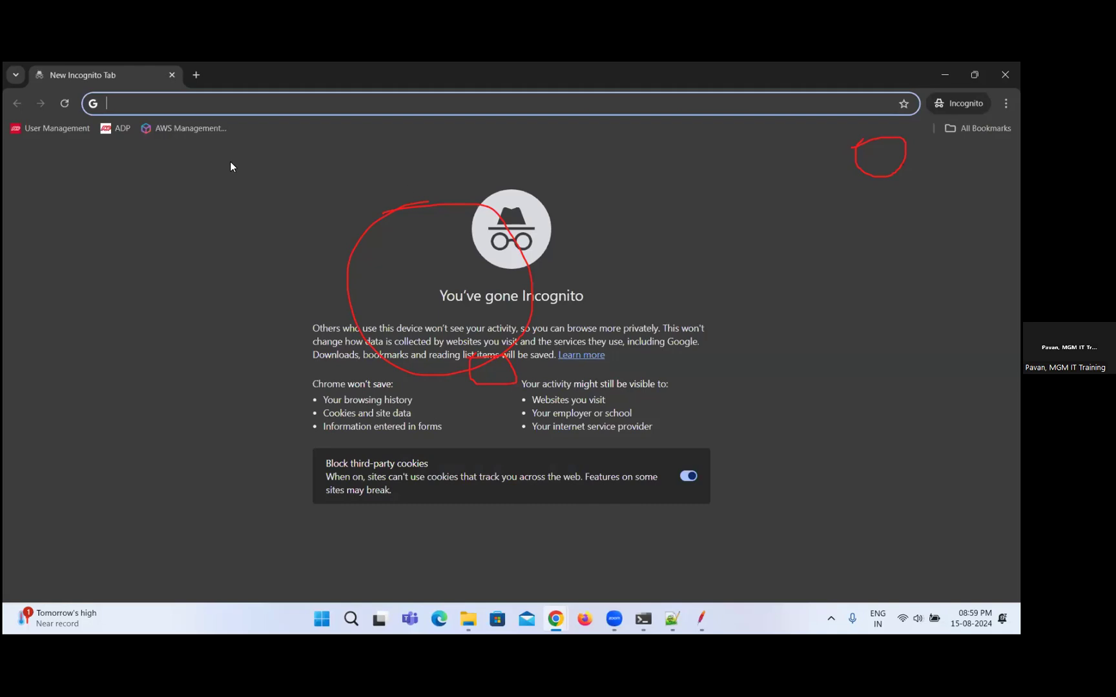
{"action": "key", "text": "ctrl+v"}
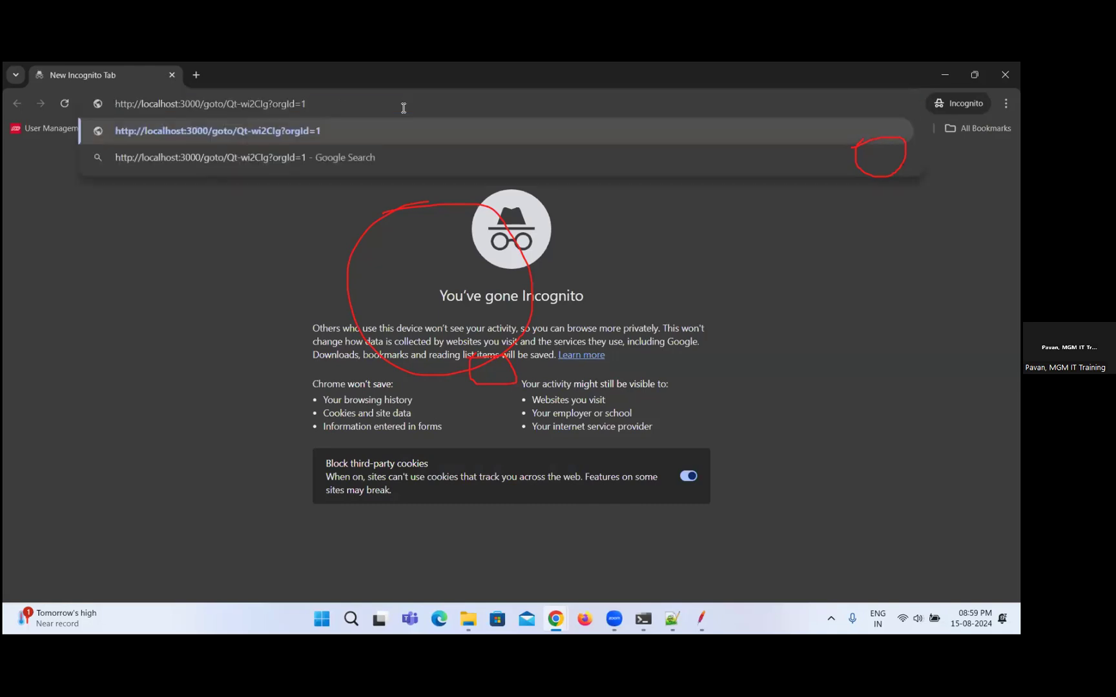
{"action": "key", "text": "Return"}
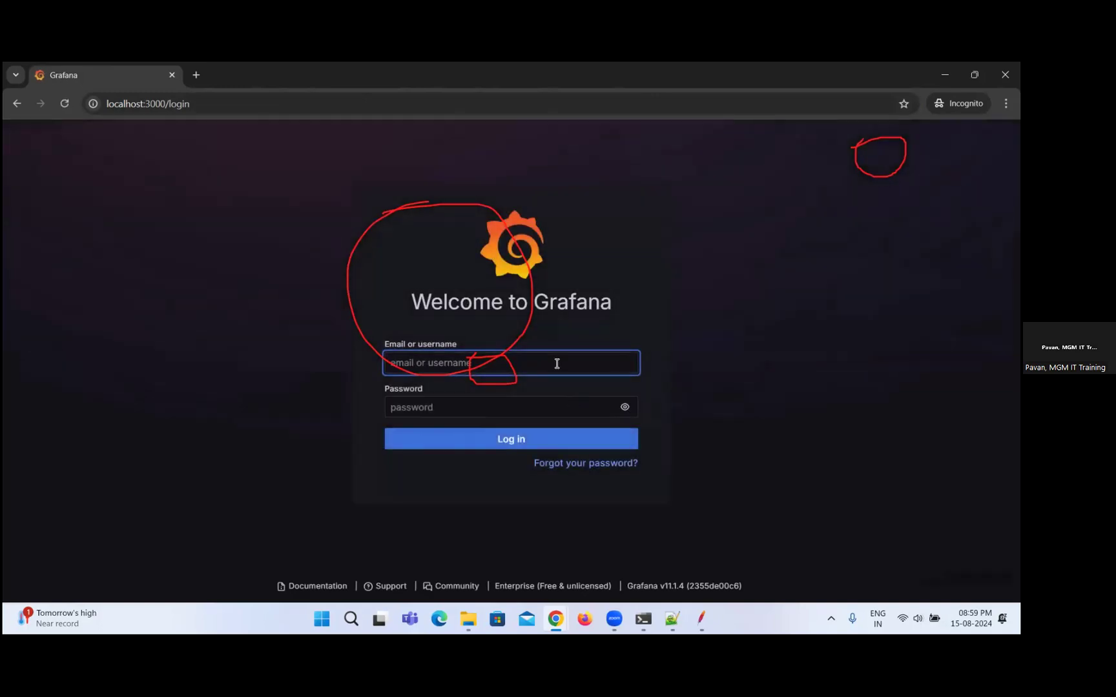
Log in to Grafana with the username admin and the account password to open the shared dashboard.
{"action": "left_click", "coordinate": [601, 368]}
{"action": "left_click", "coordinate": [552, 392]}
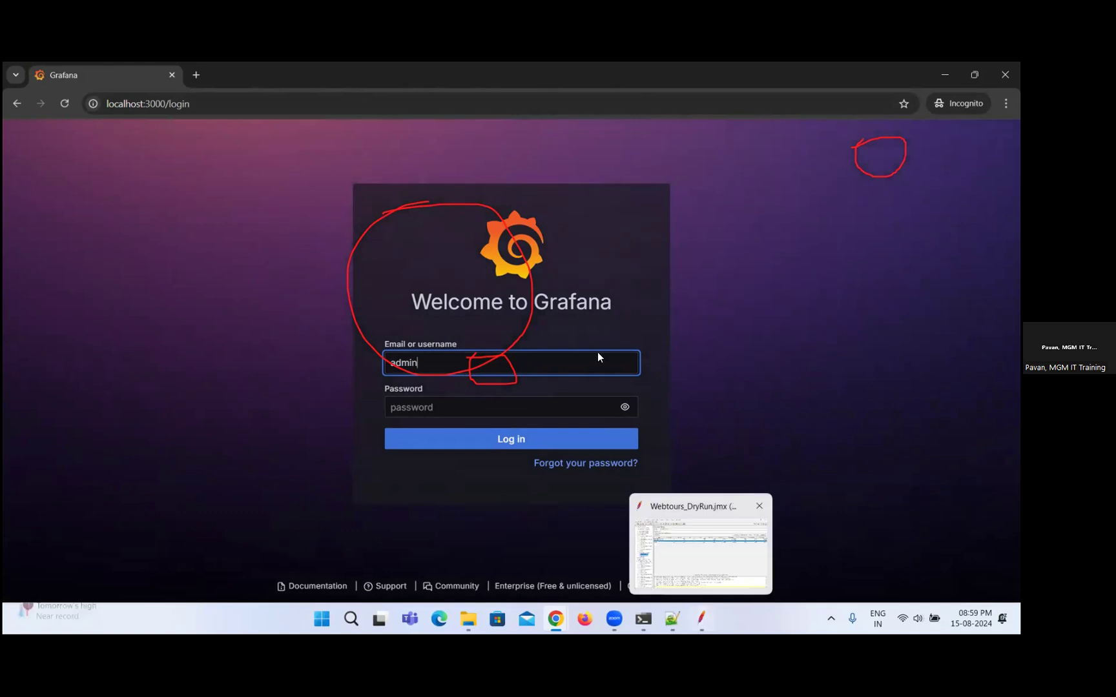
{"action": "key", "text": "Tab"}
{"action": "type", "text": "admi"}
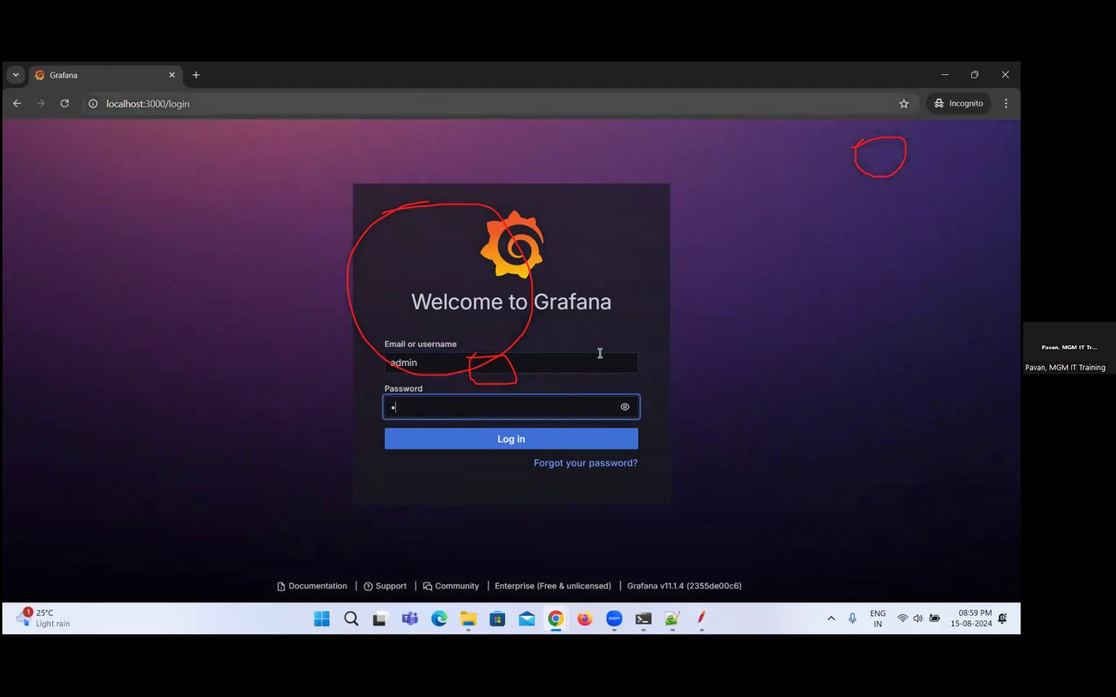
{"action": "type", "text": "n@123"}
{"action": "key", "text": "Return"}
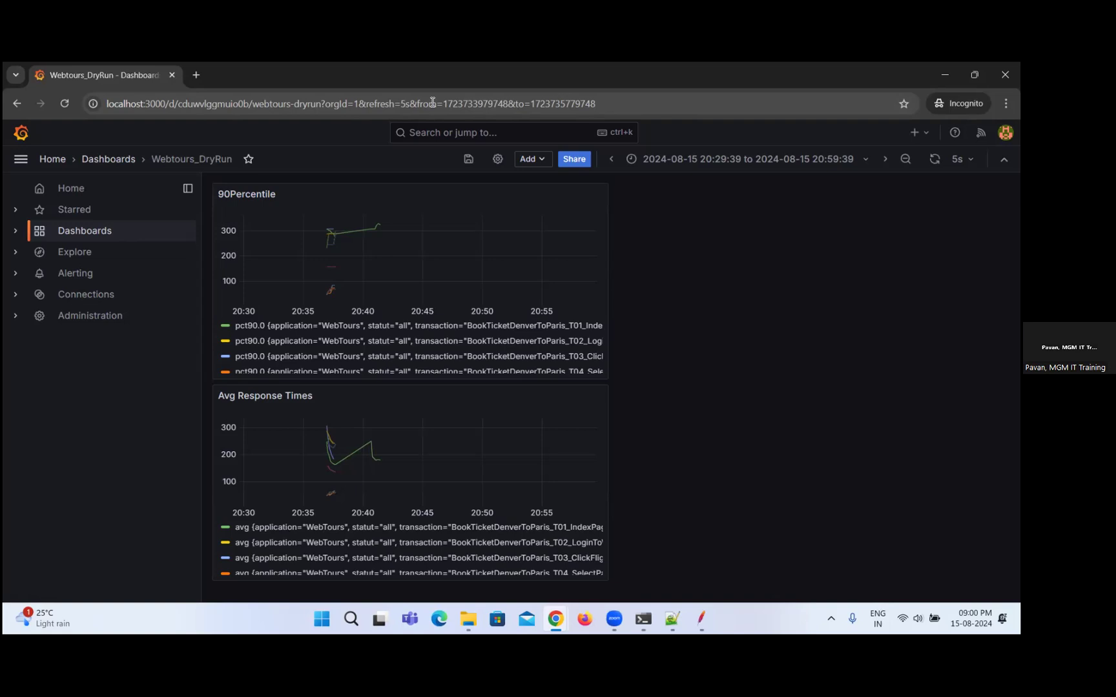
Open the dashboard import page and examine its options for loading by URL or ID and uploading a JSON file.
{"action": "left_click", "coordinate": [916, 132]}
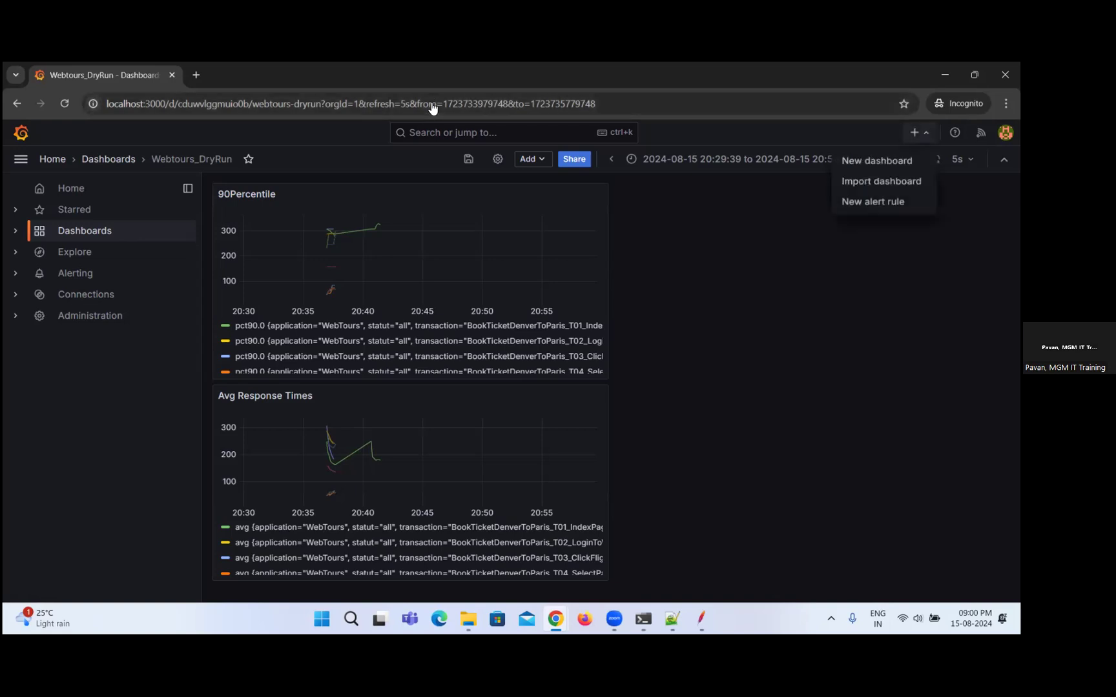
{"action": "left_click", "coordinate": [876, 185]}
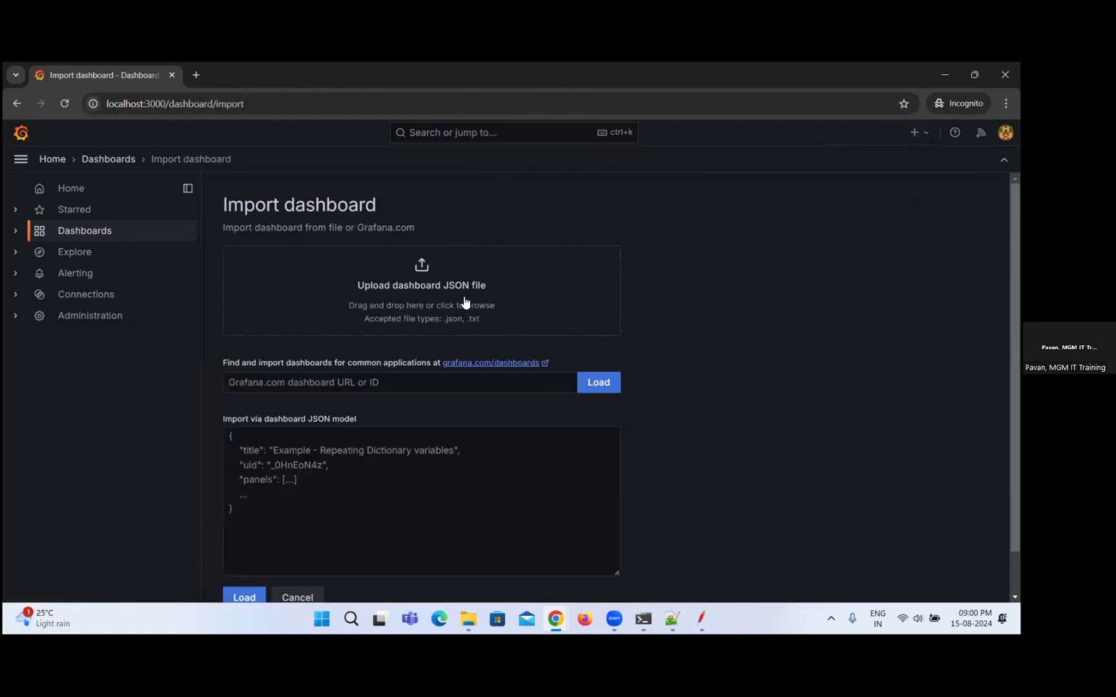
{"action": "left_click", "coordinate": [593, 383]}
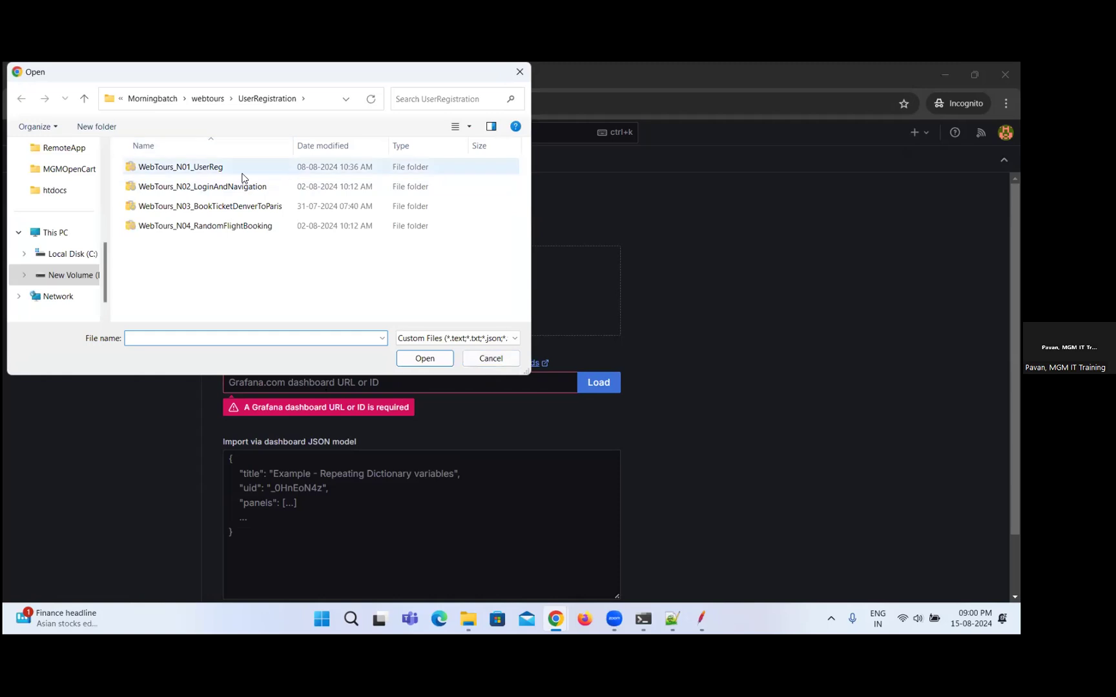
{"action": "left_click", "coordinate": [515, 72]}
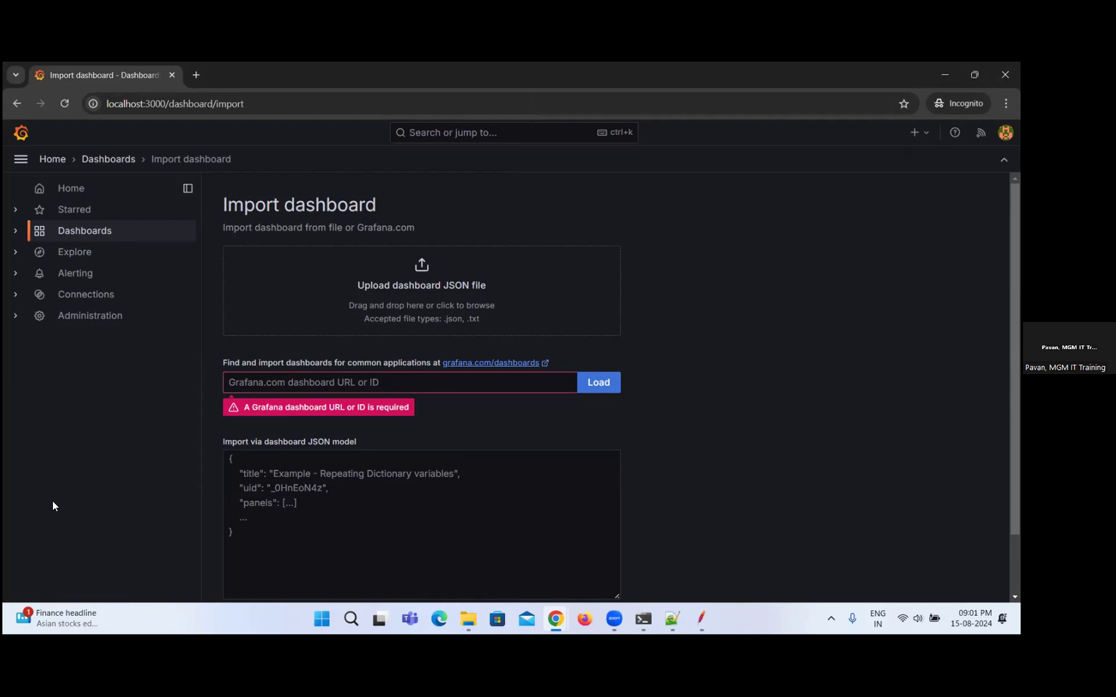
Return to the original browser window, close the Share dialog and review the dashboard alongside the InfluxDB Data Explorer.
{"action": "left_click", "coordinate": [945, 75]}
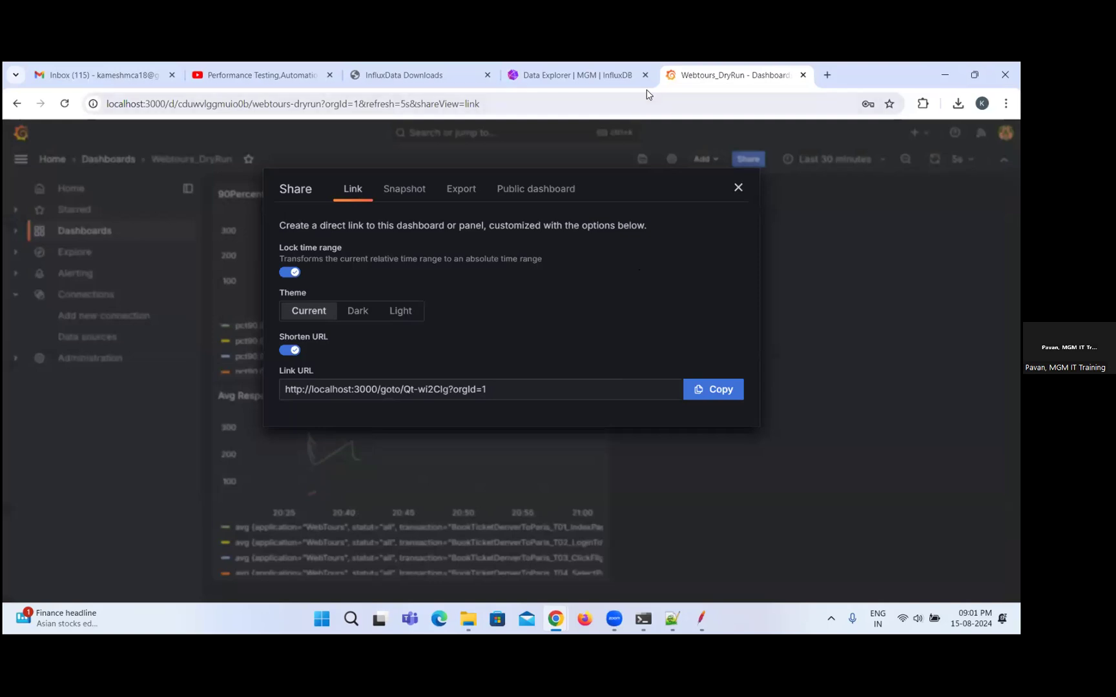
{"action": "left_click", "coordinate": [738, 187]}
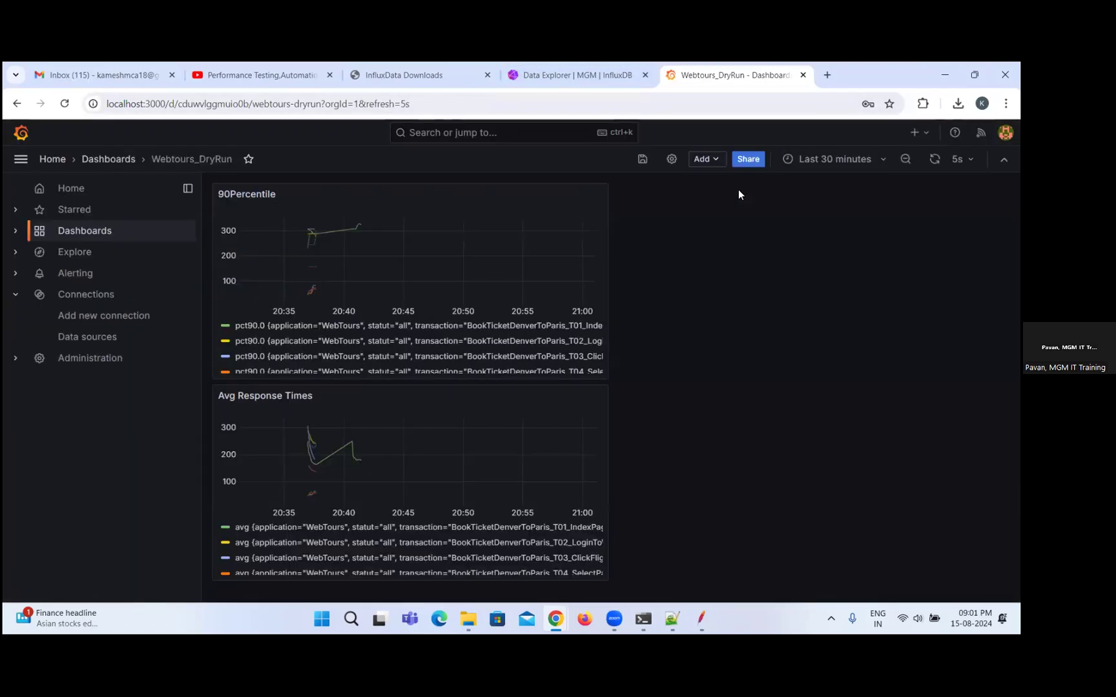
{"action": "left_click", "coordinate": [559, 74]}
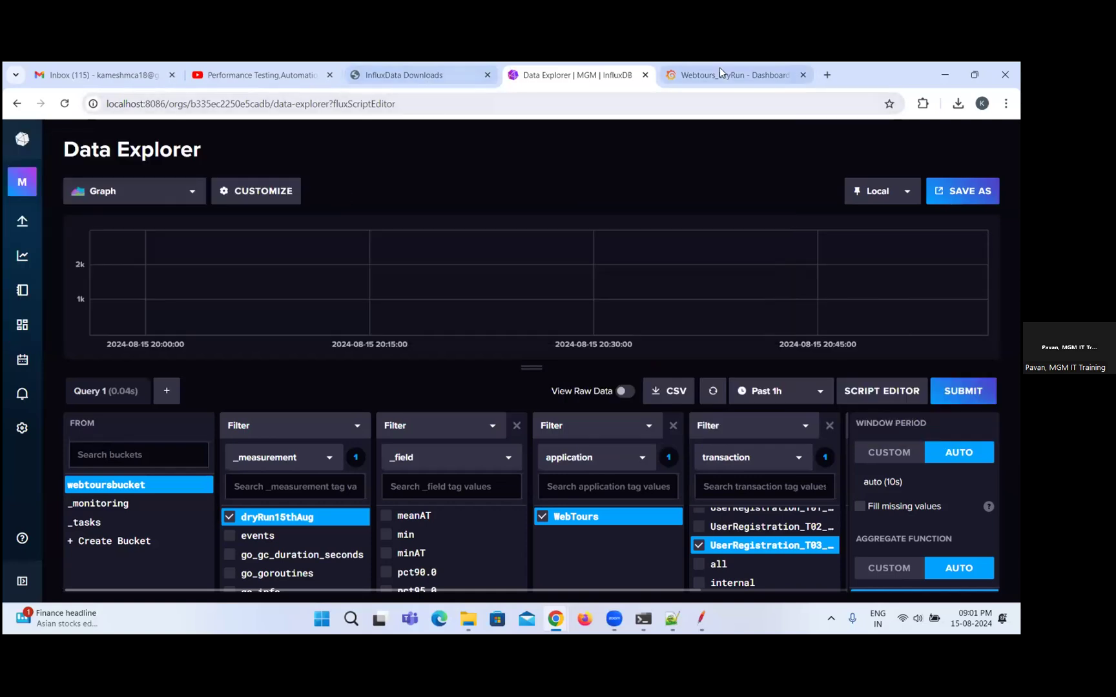
{"action": "left_click", "coordinate": [723, 73]}
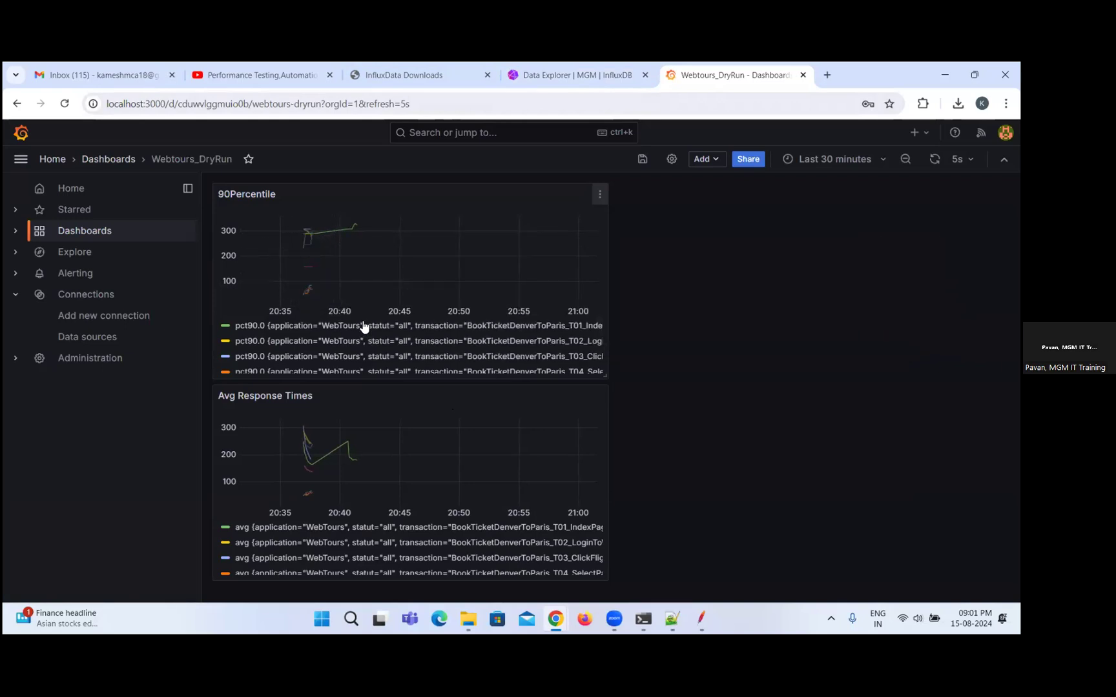
{"action": "left_click", "coordinate": [572, 74]}
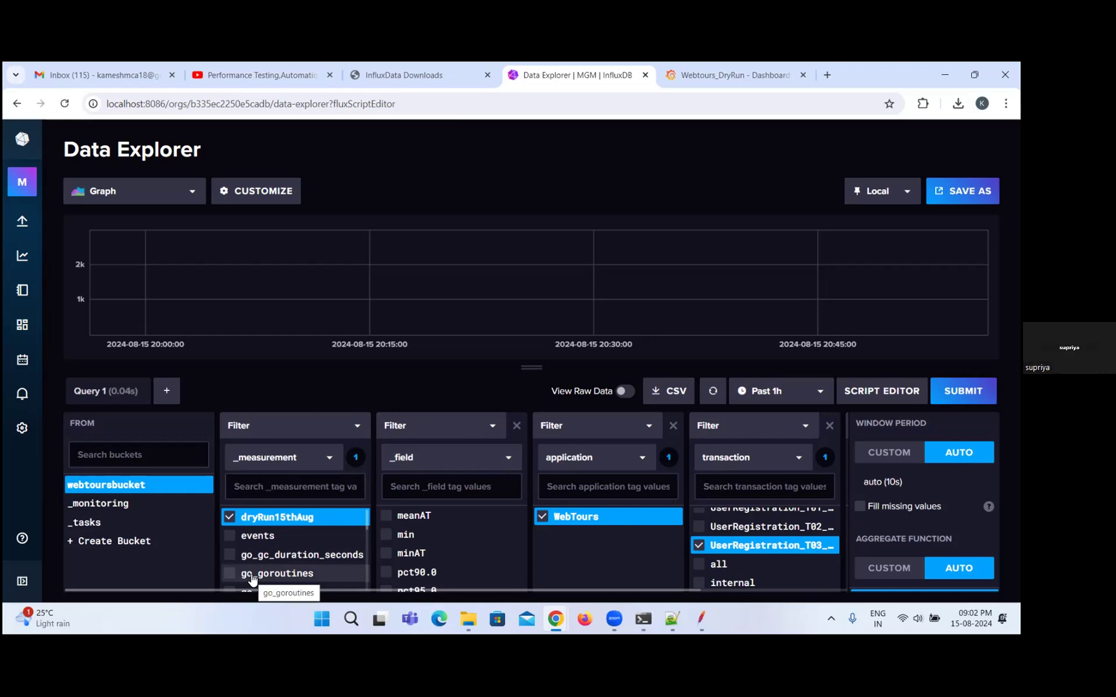
{"action": "left_click", "coordinate": [730, 75]}
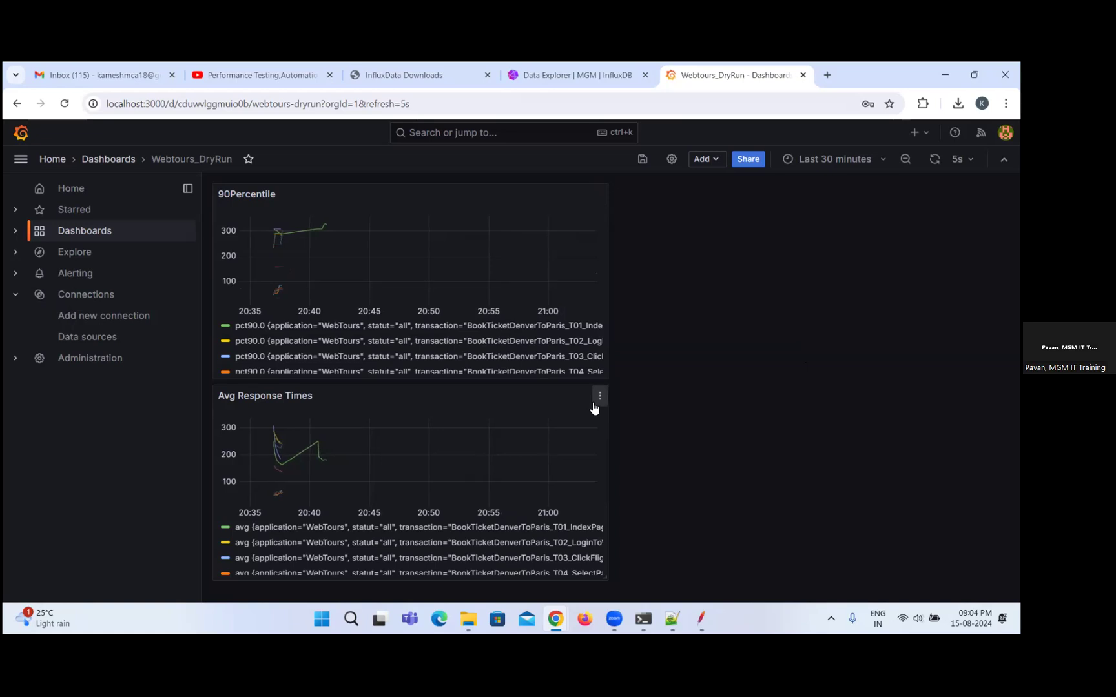
Isolate the BookTicketDenverToParis_T04 series in Avg Response Times and start the Webtours_DryRun test in JMeter, returning to the Grafana dashboard.
{"action": "left_click", "coordinate": [255, 575]}
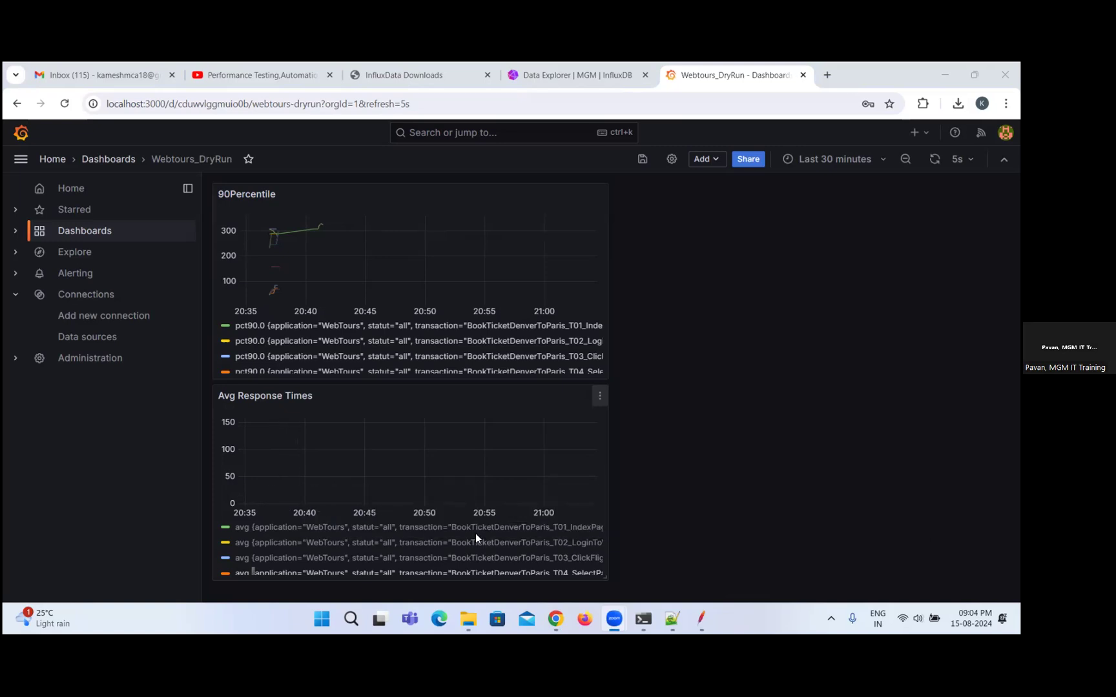
{"action": "mouse_move", "coordinate": [702, 612]}
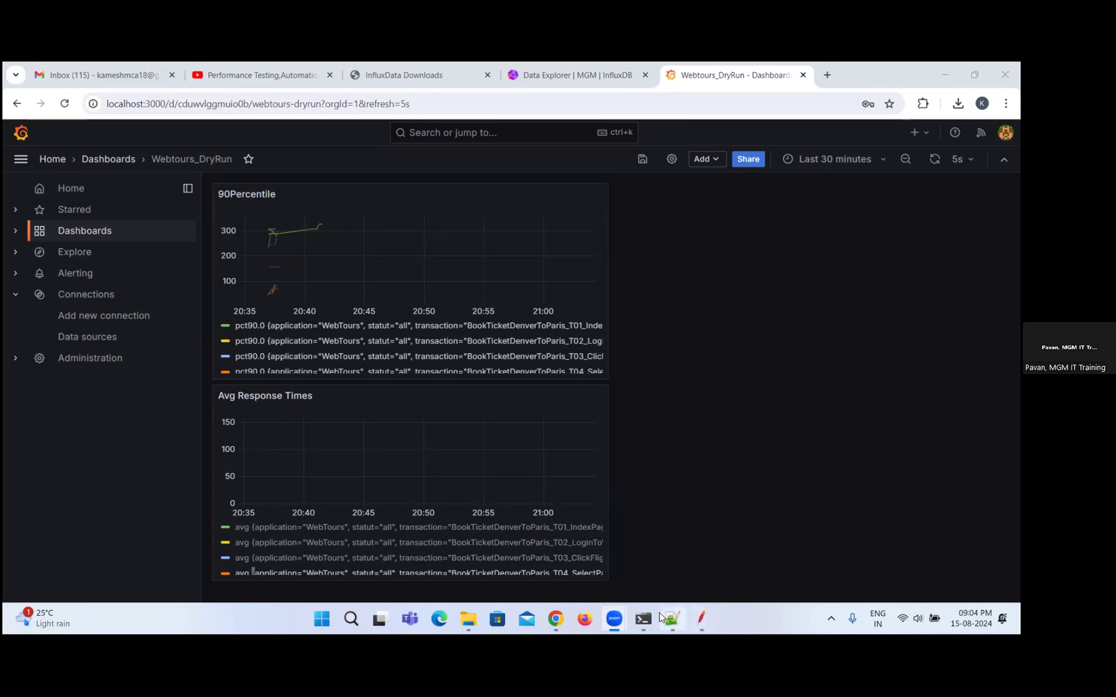
{"action": "left_click", "coordinate": [701, 617]}
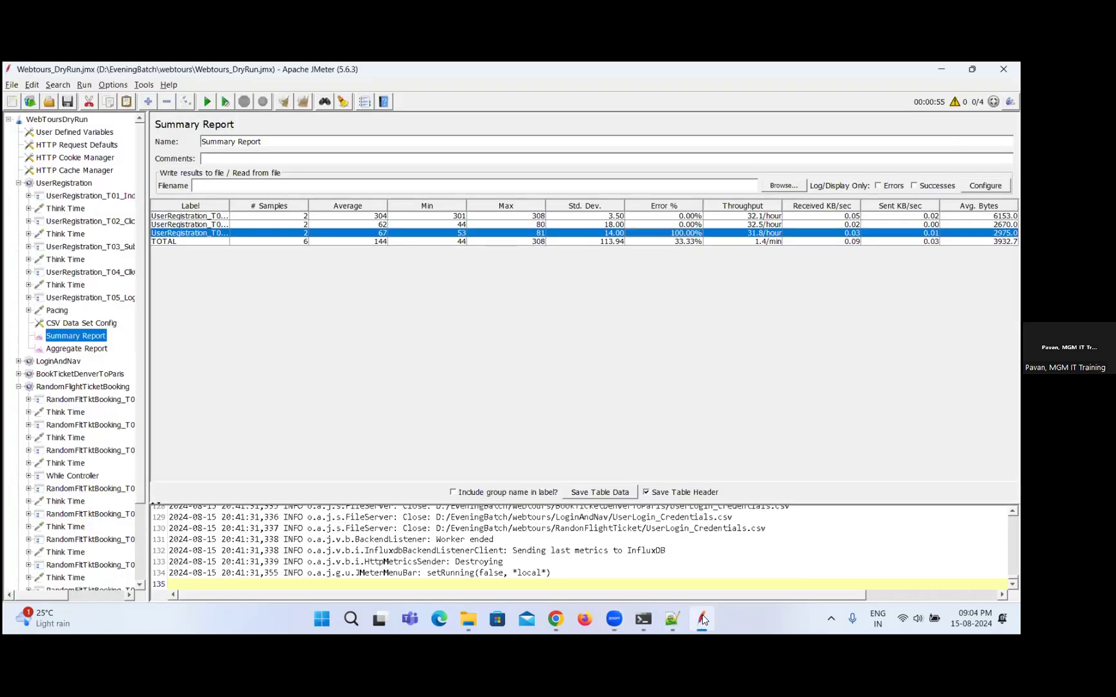
{"action": "left_click", "coordinate": [208, 102]}
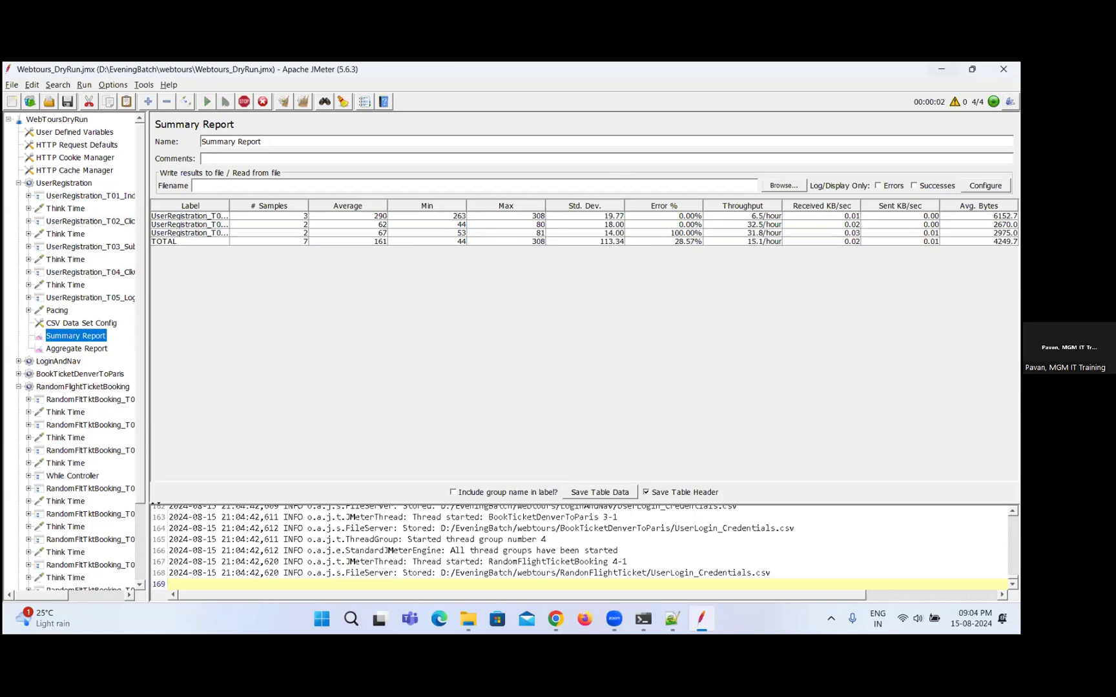
{"action": "key", "text": "alt+Tab"}
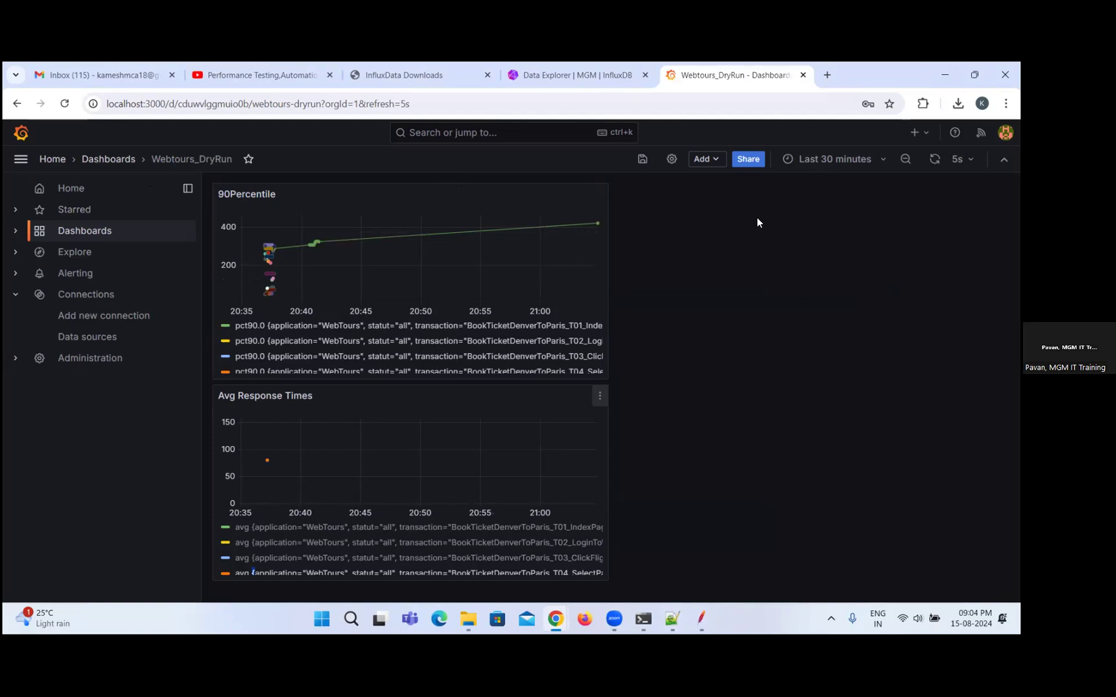
Refresh the Webtours_DryRun dashboard and set its time range to the last 5 minutes.
{"action": "left_click", "coordinate": [934, 160]}
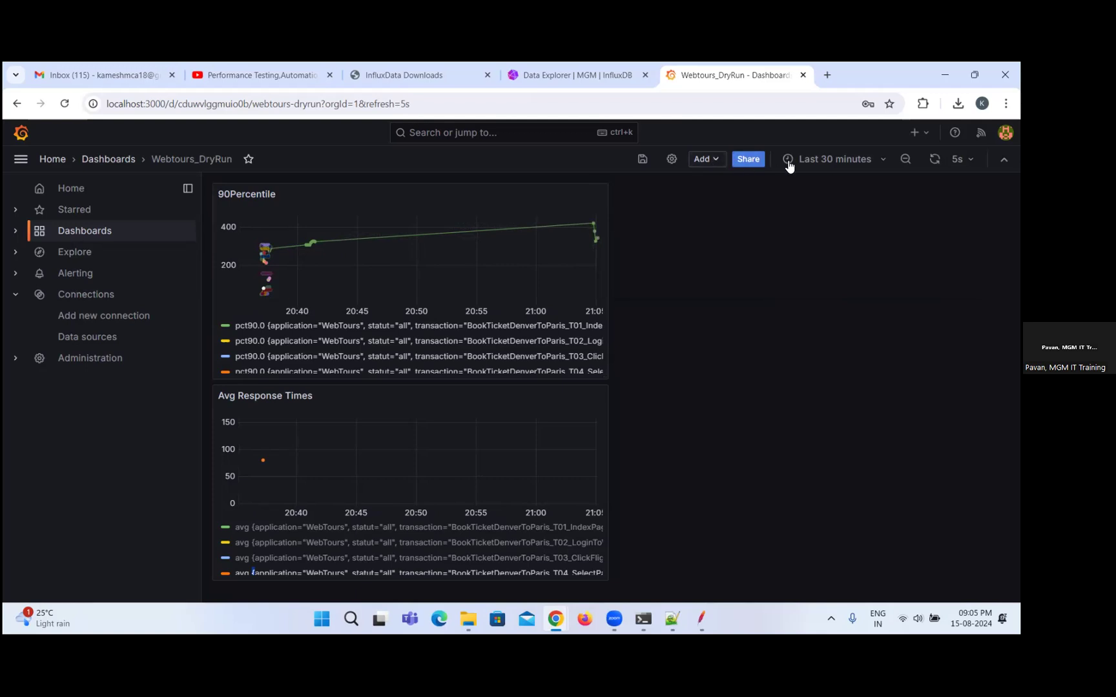
{"action": "left_click", "coordinate": [878, 160]}
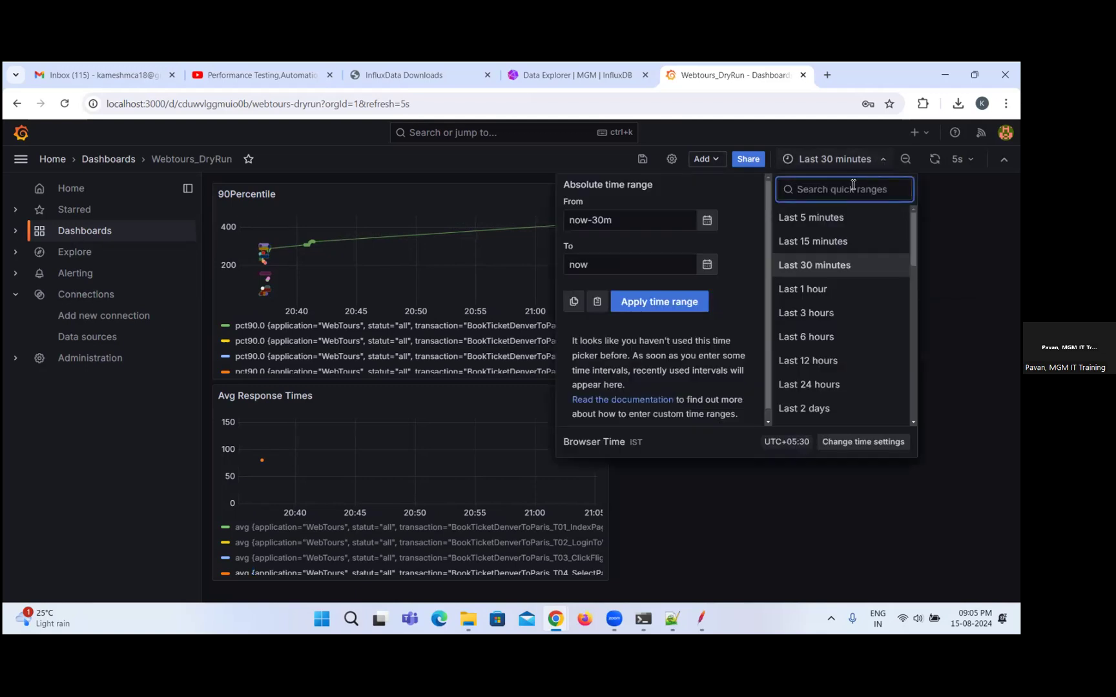
{"action": "left_click", "coordinate": [832, 220]}
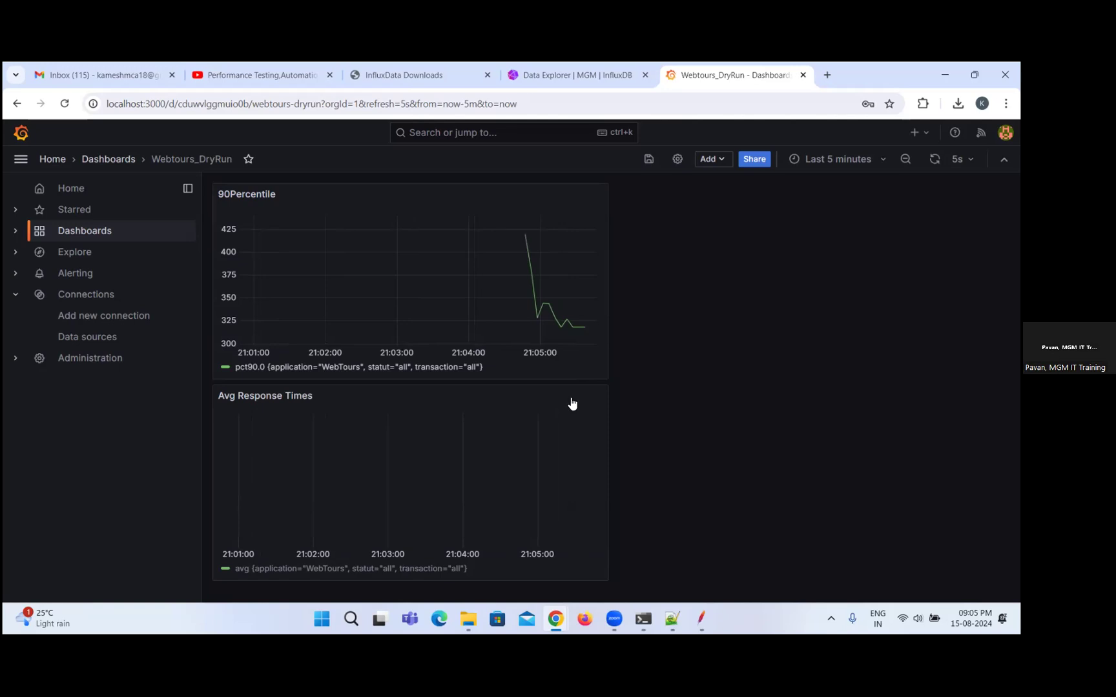
Open the Avg Response Times panel for editing, check the measurement name in its query and return to the Webtours_DryRun dashboard.
{"action": "left_click", "coordinate": [598, 395]}
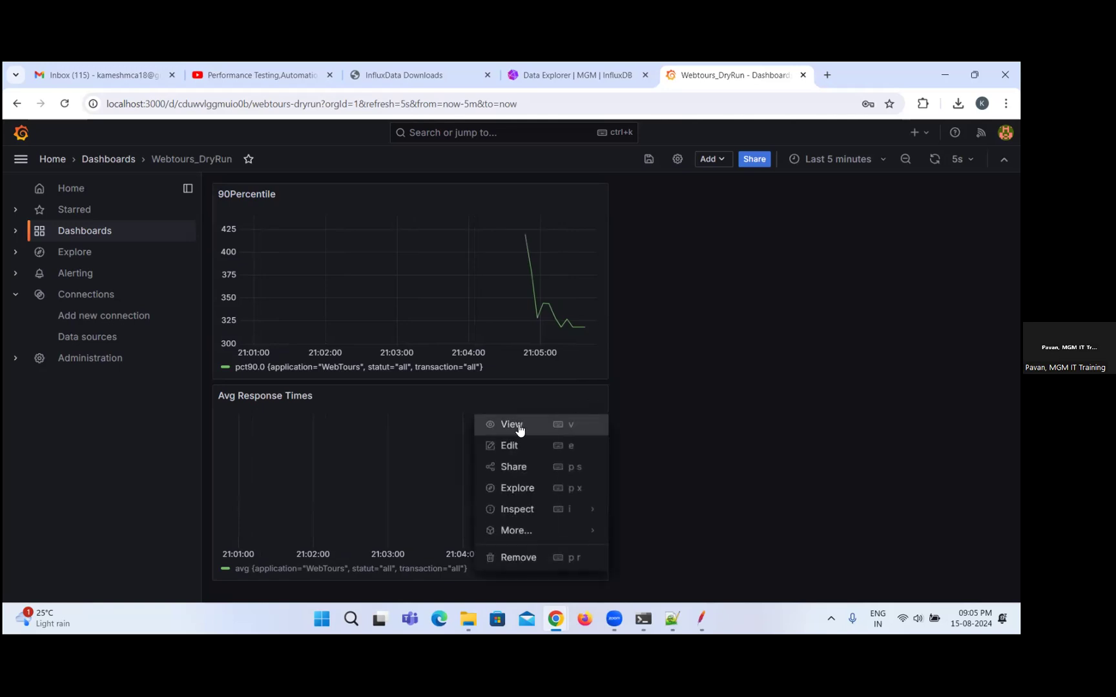
{"action": "left_click", "coordinate": [509, 446]}
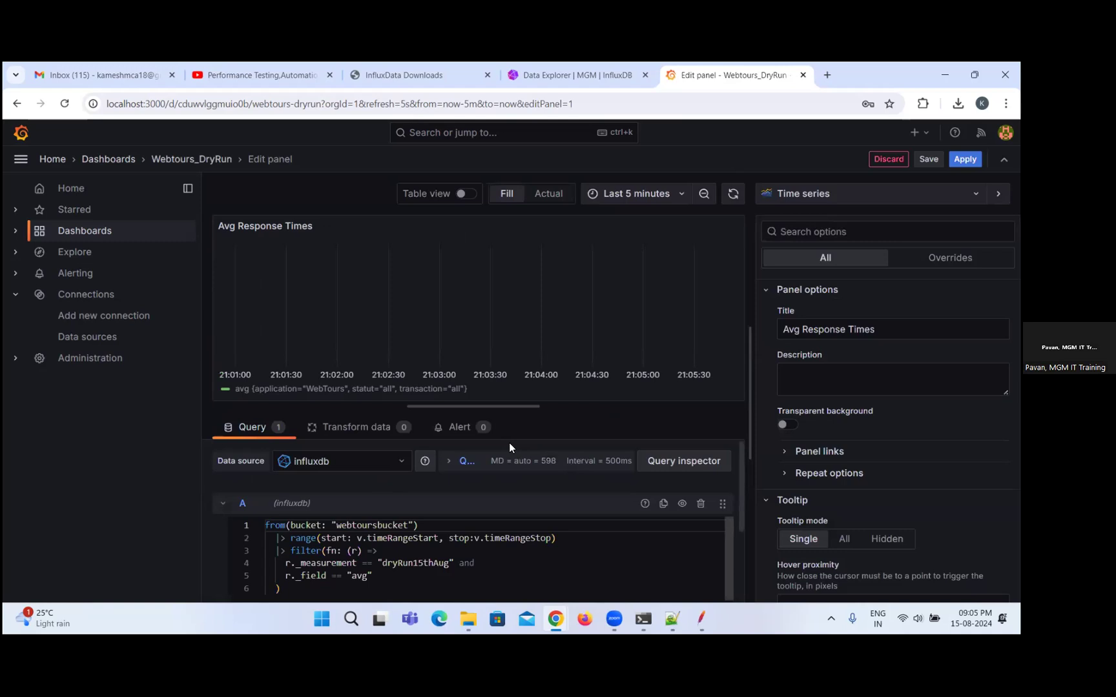
{"action": "left_click", "coordinate": [417, 563]}
{"action": "double_click", "coordinate": [417, 563]}
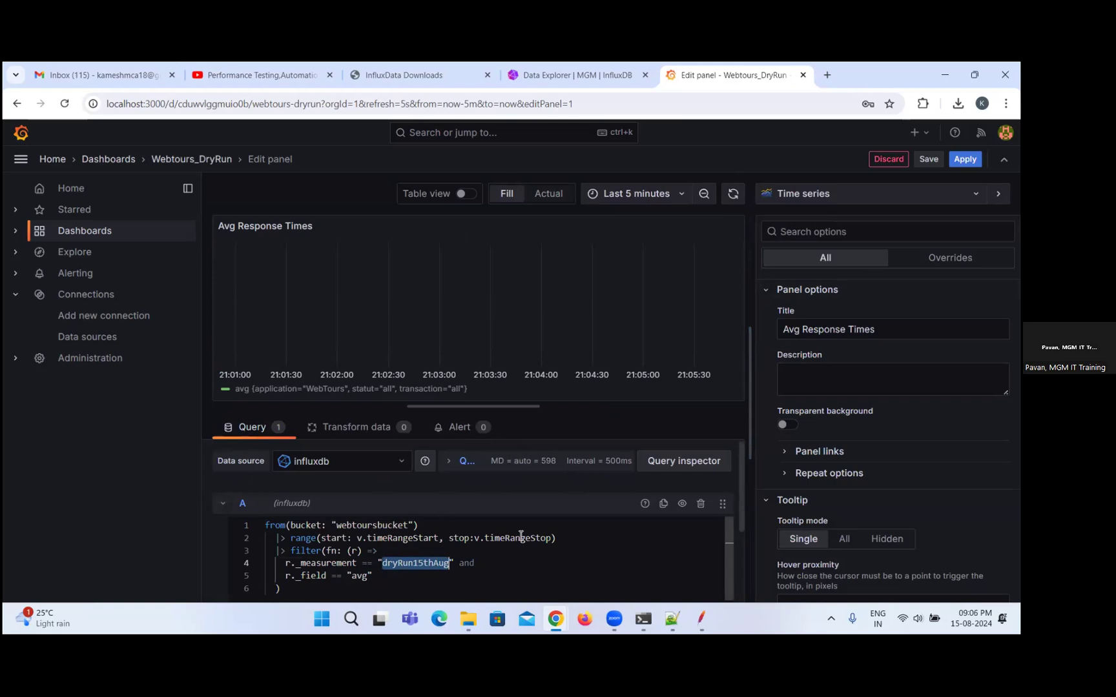
{"action": "left_click", "coordinate": [192, 160]}
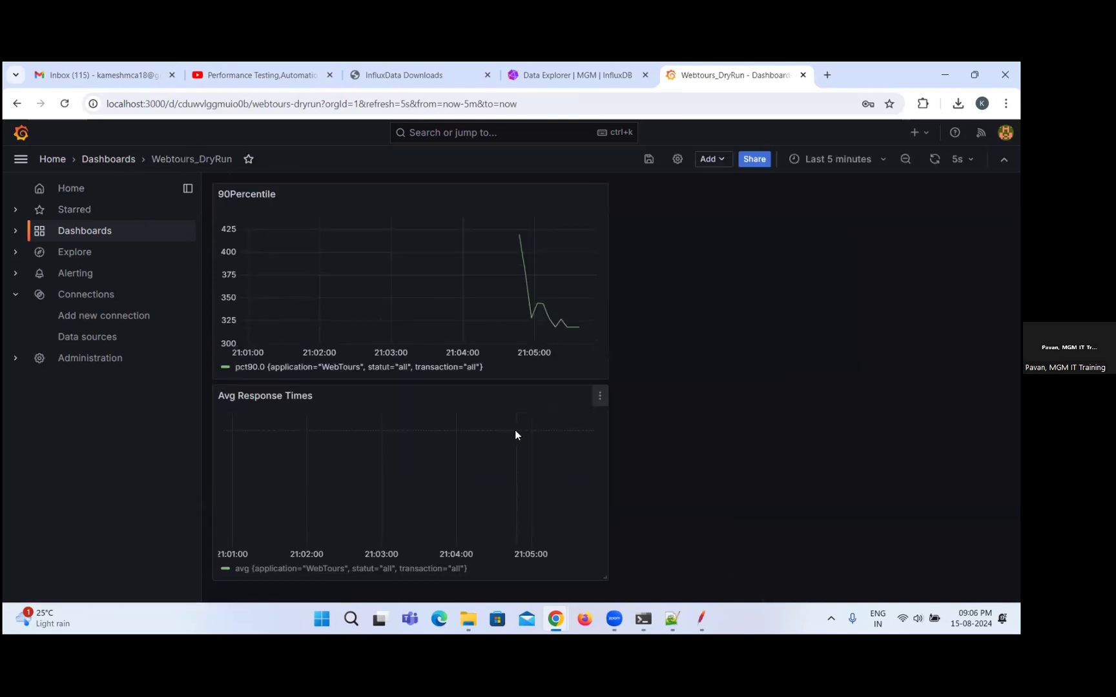
Look through the additional actions available for the Avg Response Times panel and refresh the dashboard.
{"action": "left_click", "coordinate": [600, 398]}
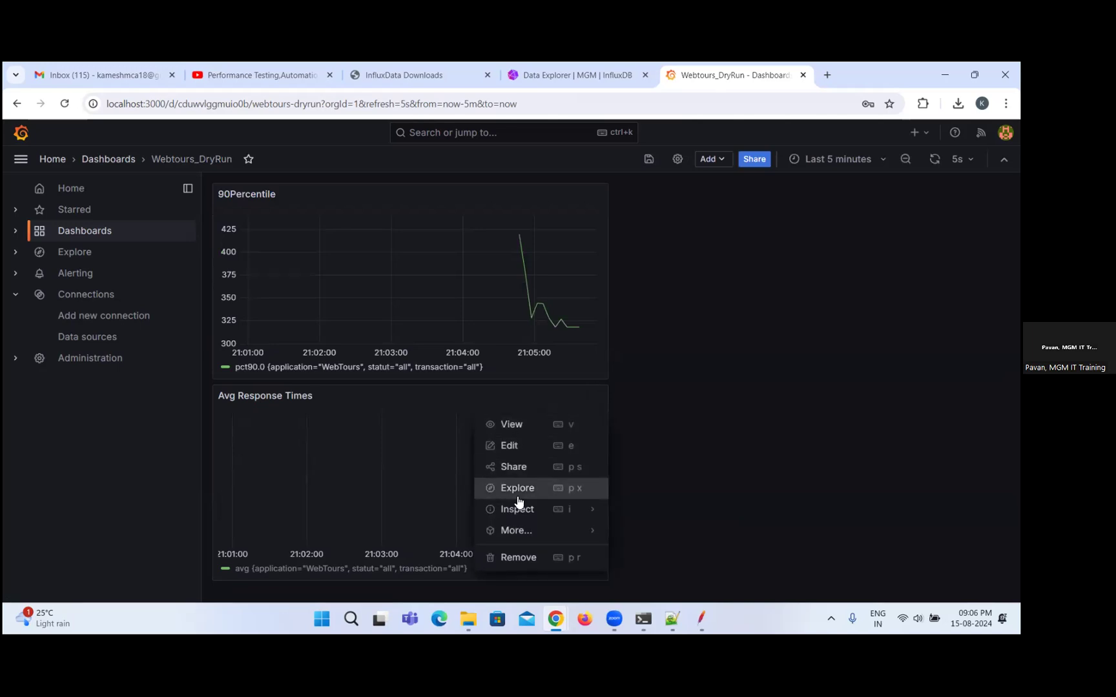
{"action": "mouse_move", "coordinate": [514, 532]}
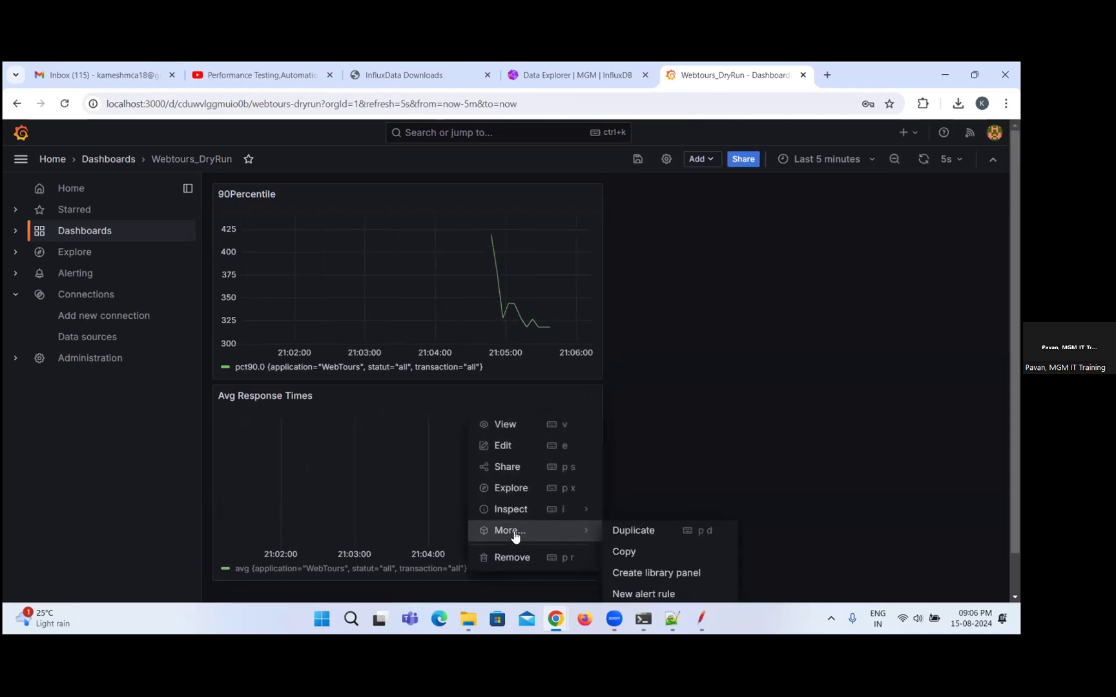
{"action": "left_click", "coordinate": [360, 444]}
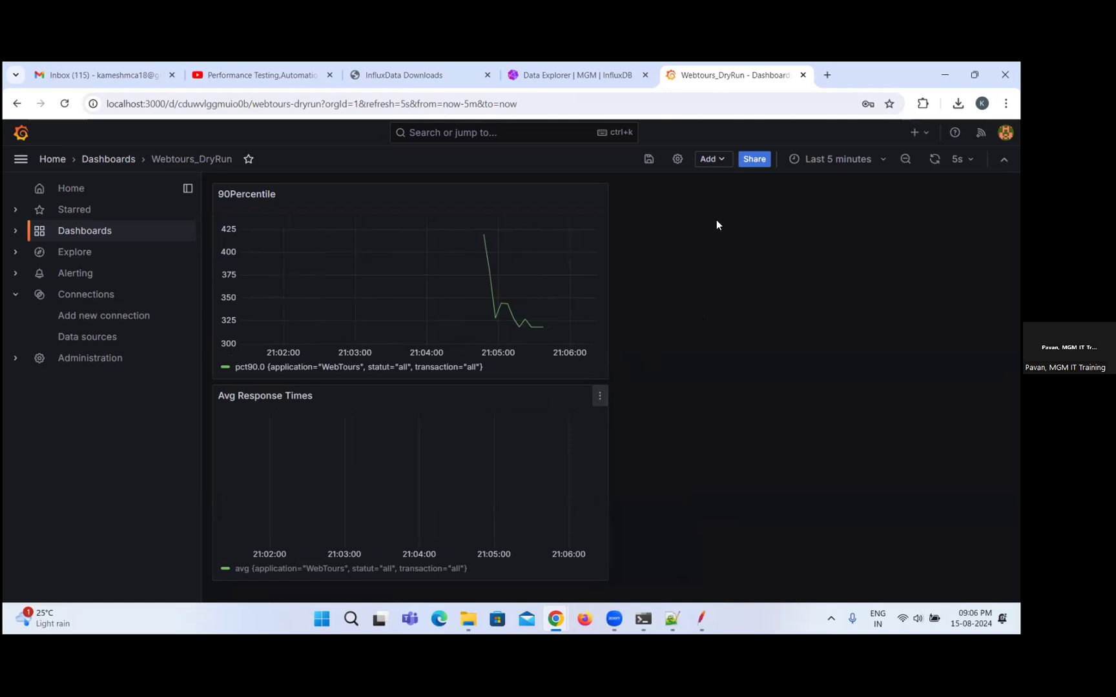
{"action": "left_click", "coordinate": [934, 159]}
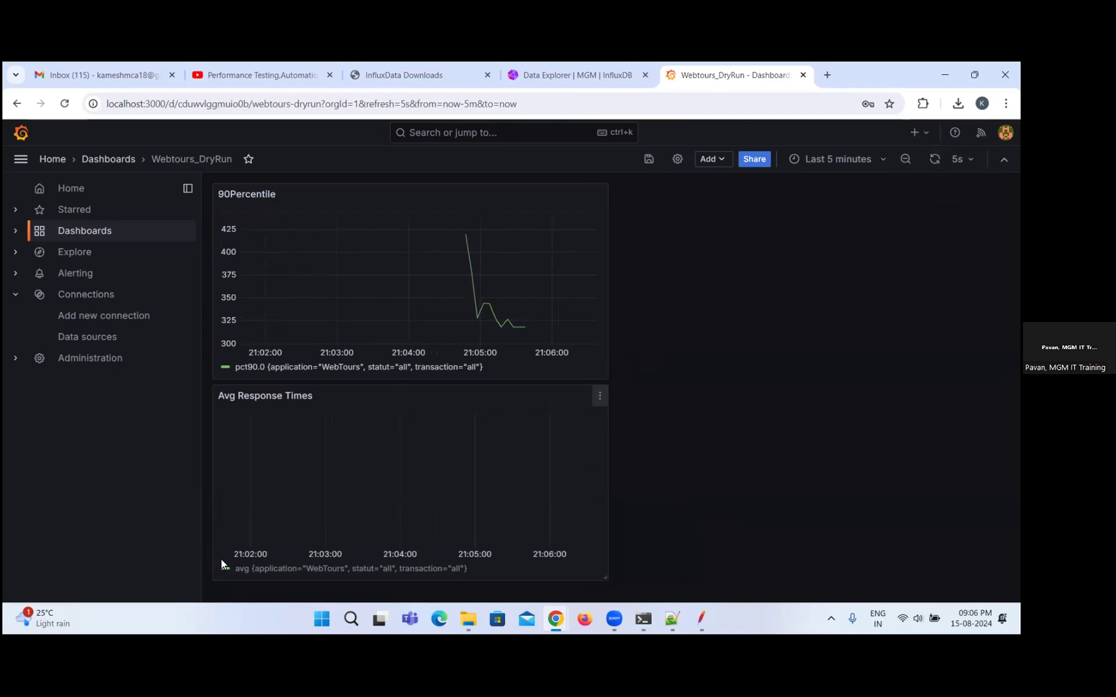
Examine the machine's CPU performance graph in Task Manager and minimize Task Manager.
{"action": "right_click", "coordinate": [745, 620]}
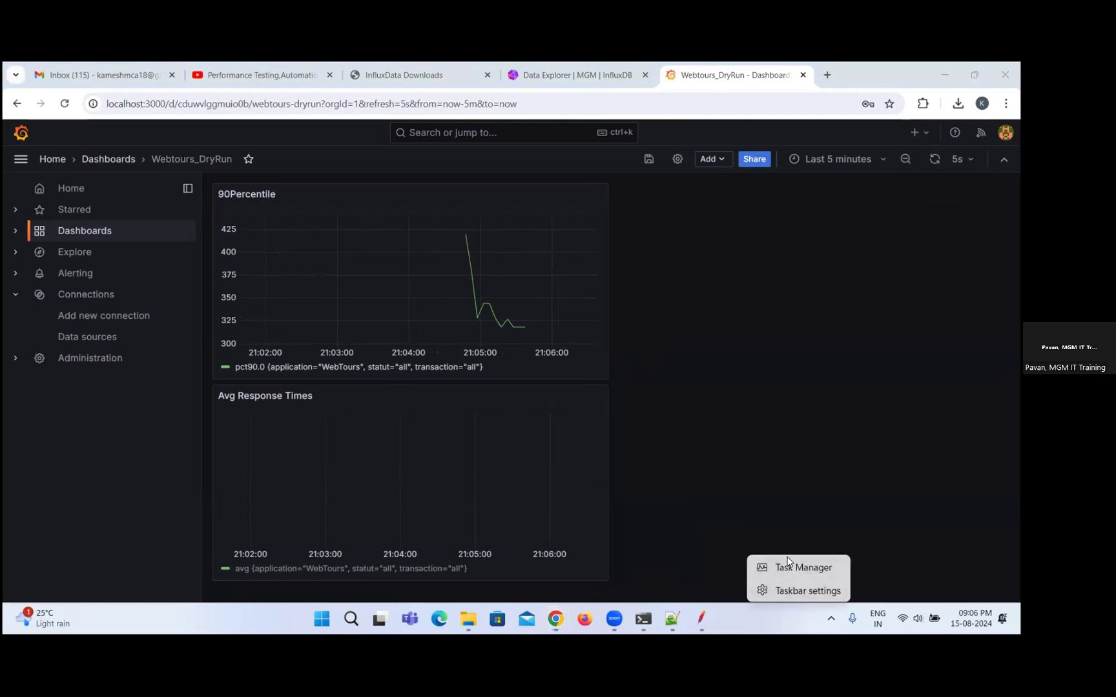
{"action": "left_click", "coordinate": [790, 563]}
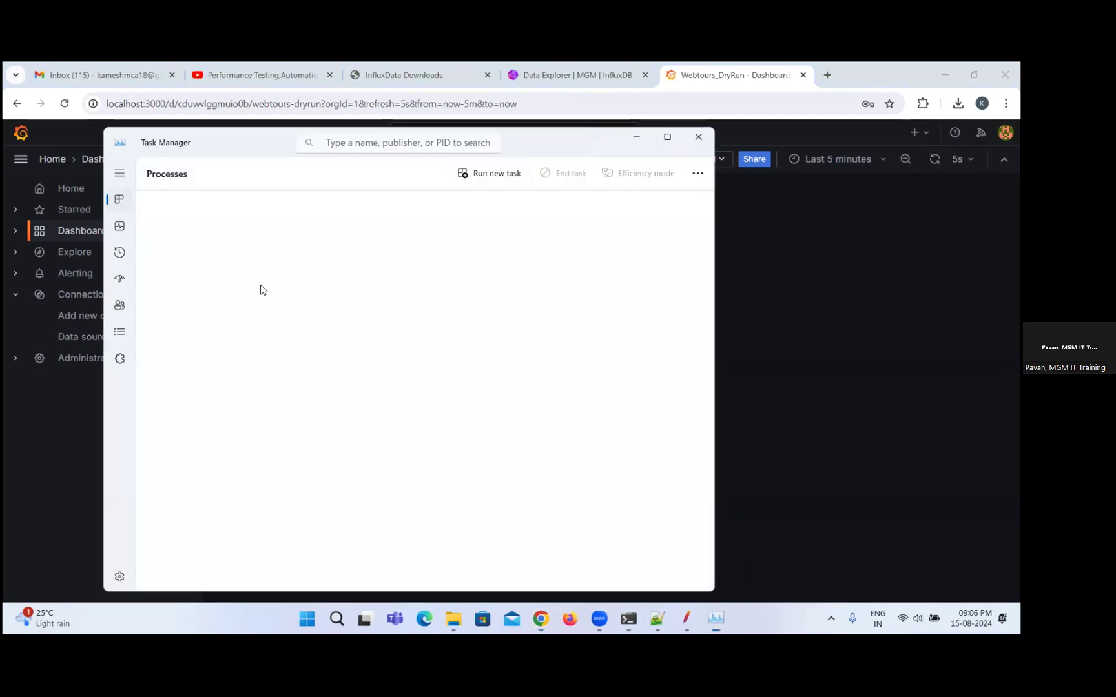
{"action": "left_click", "coordinate": [119, 231]}
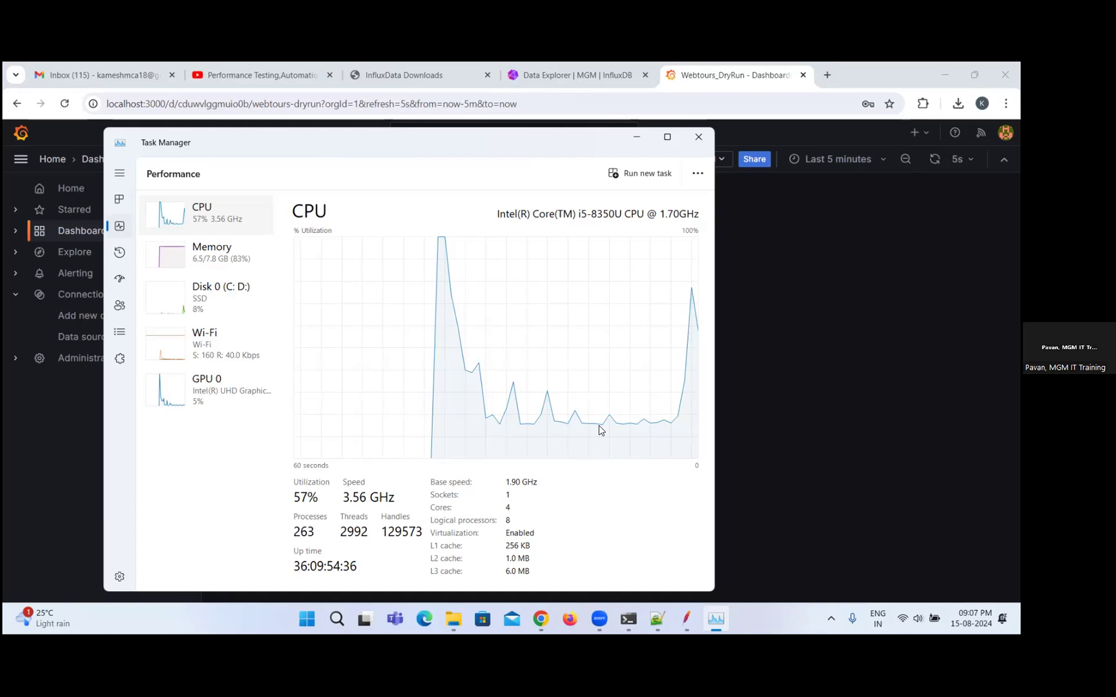
{"action": "left_click", "coordinate": [636, 139]}
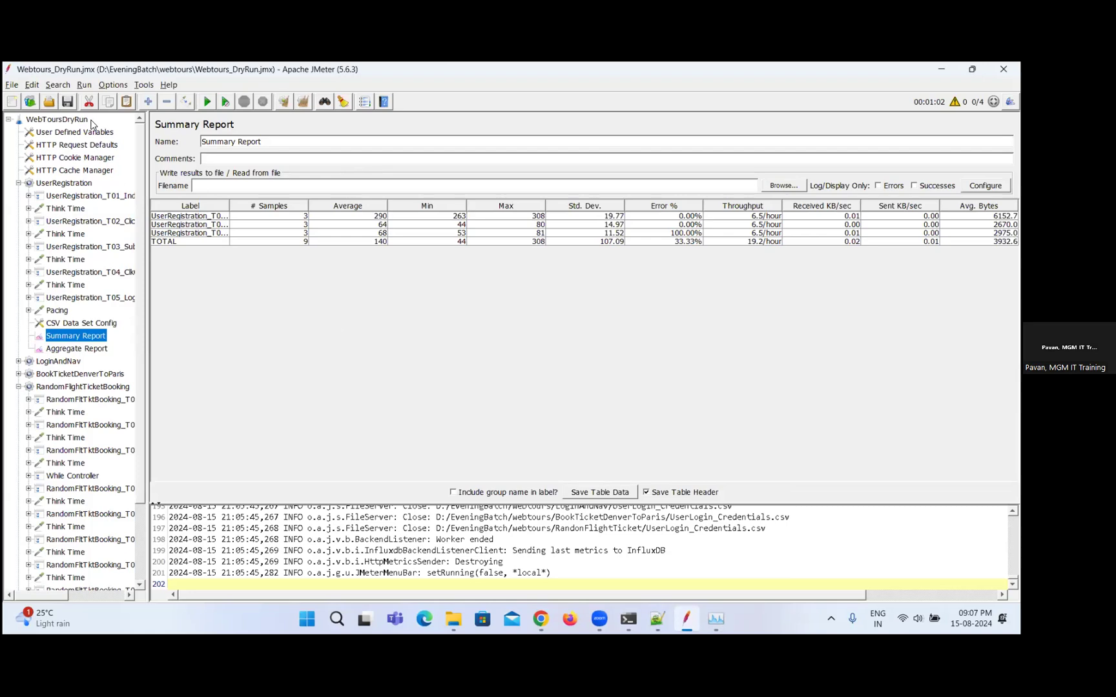
View the UserRegistration Aggregate Report in JMeter and compare it with the 90Percentile panel on the Grafana dashboard.
{"action": "left_click", "coordinate": [101, 349]}
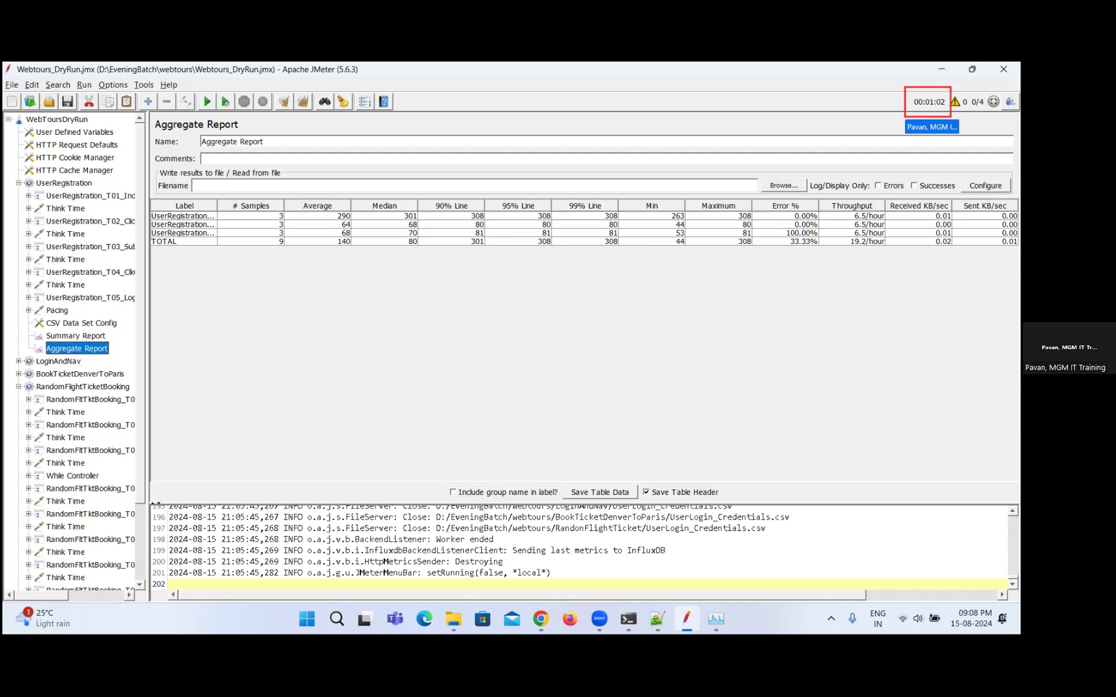
{"action": "key", "text": "alt+Tab"}
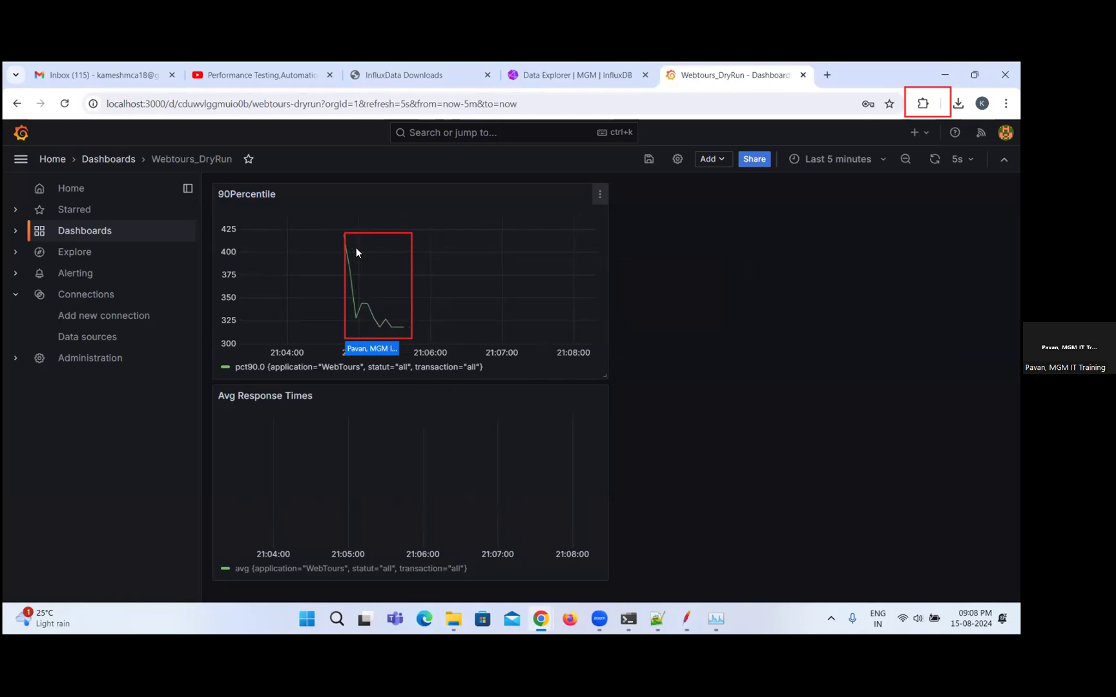
{"action": "mouse_move", "coordinate": [362, 309]}
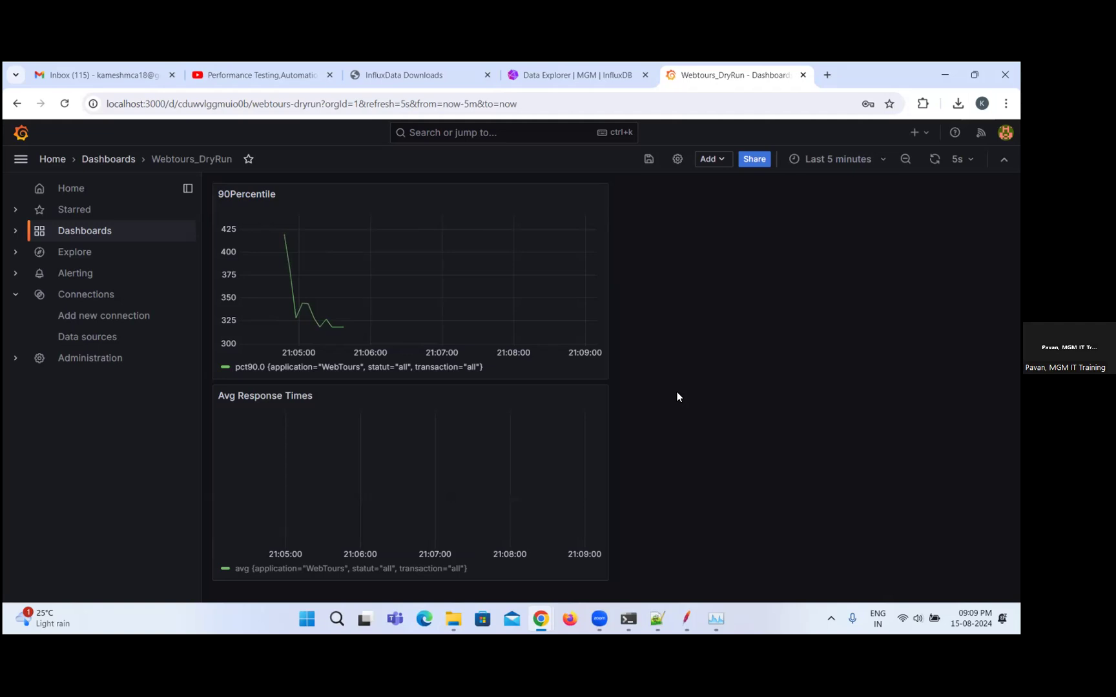
{"action": "left_click", "coordinate": [406, 537]}
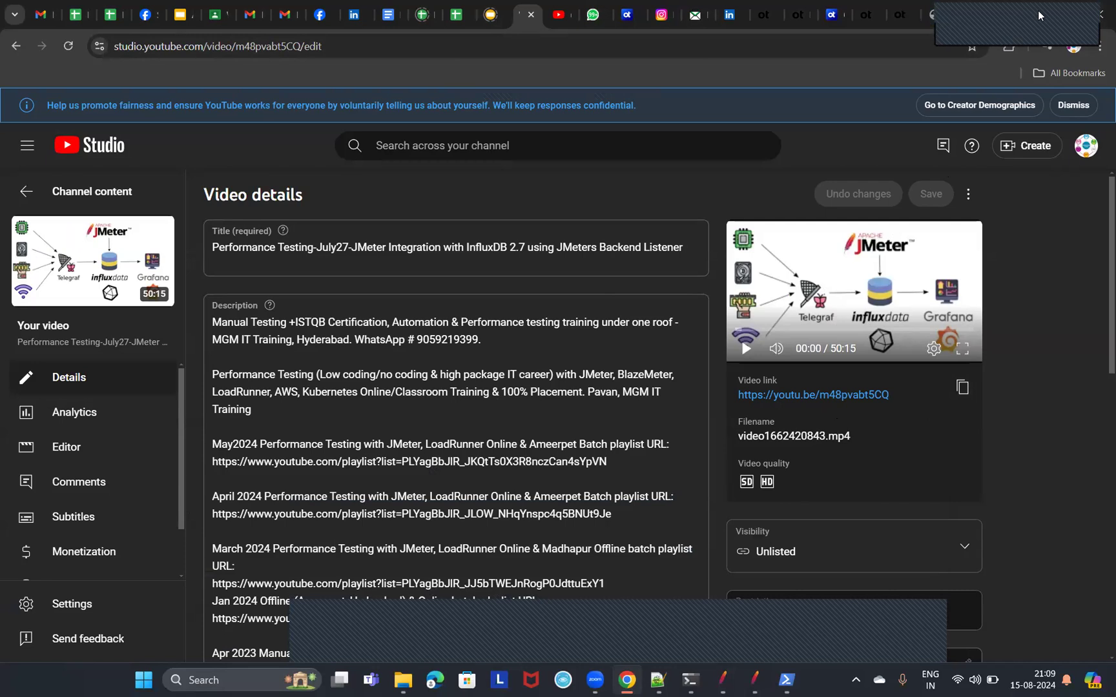
{"action": "left_click", "coordinate": [592, 17]}
{"action": "scroll", "coordinate": [245, 297], "scroll_direction": "down", "scroll_amount": 1}
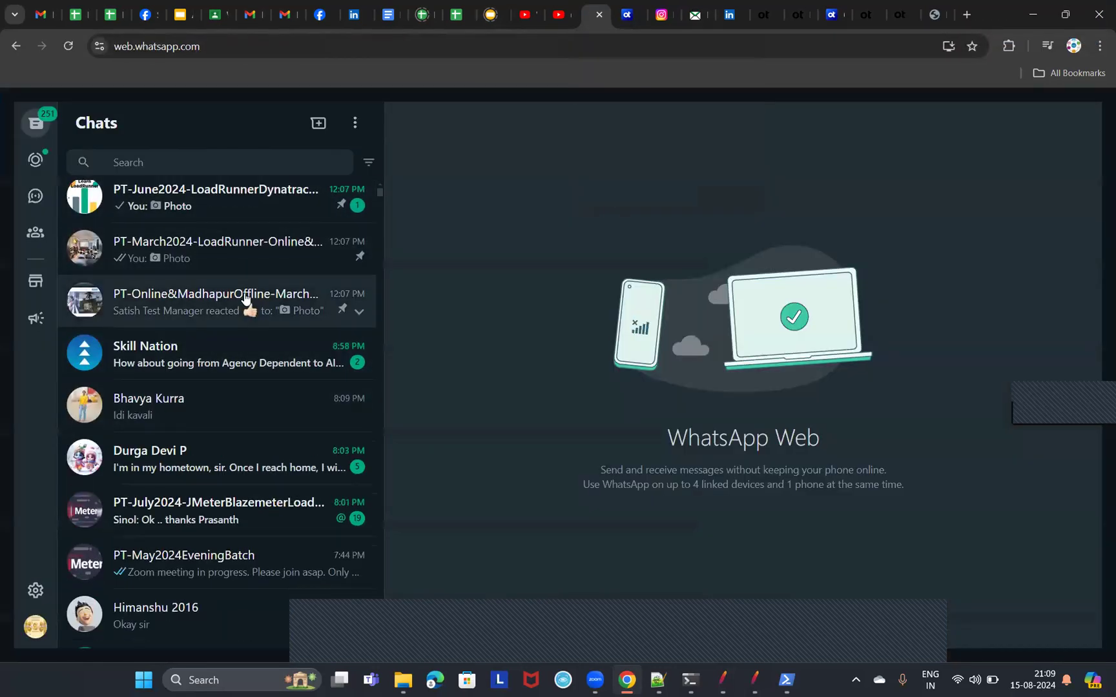
{"action": "scroll", "coordinate": [245, 297], "scroll_direction": "up", "scroll_amount": 1}
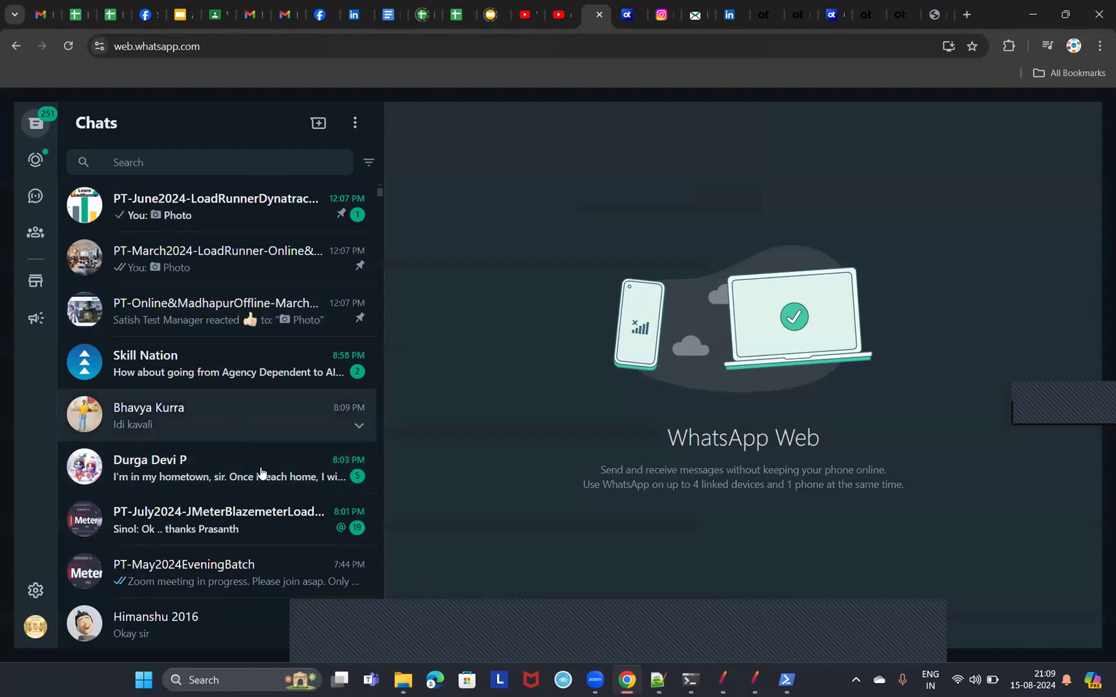
{"action": "left_click", "coordinate": [245, 572]}
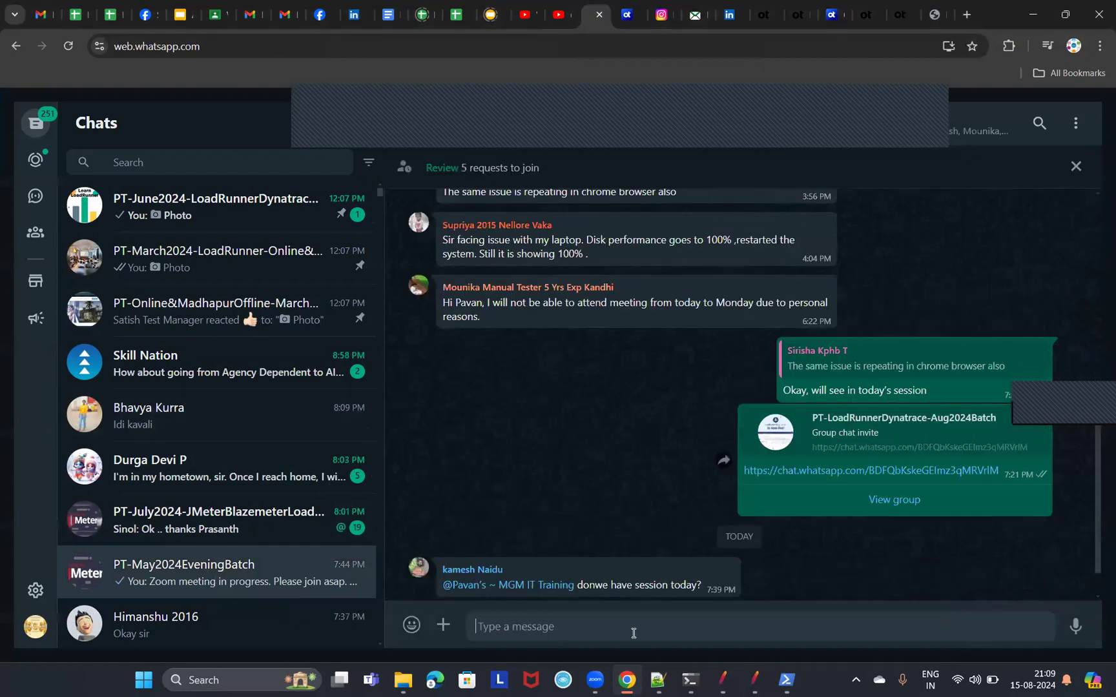
{"action": "type", "text": "https://youtu.be/m48pvabt5CQ"}
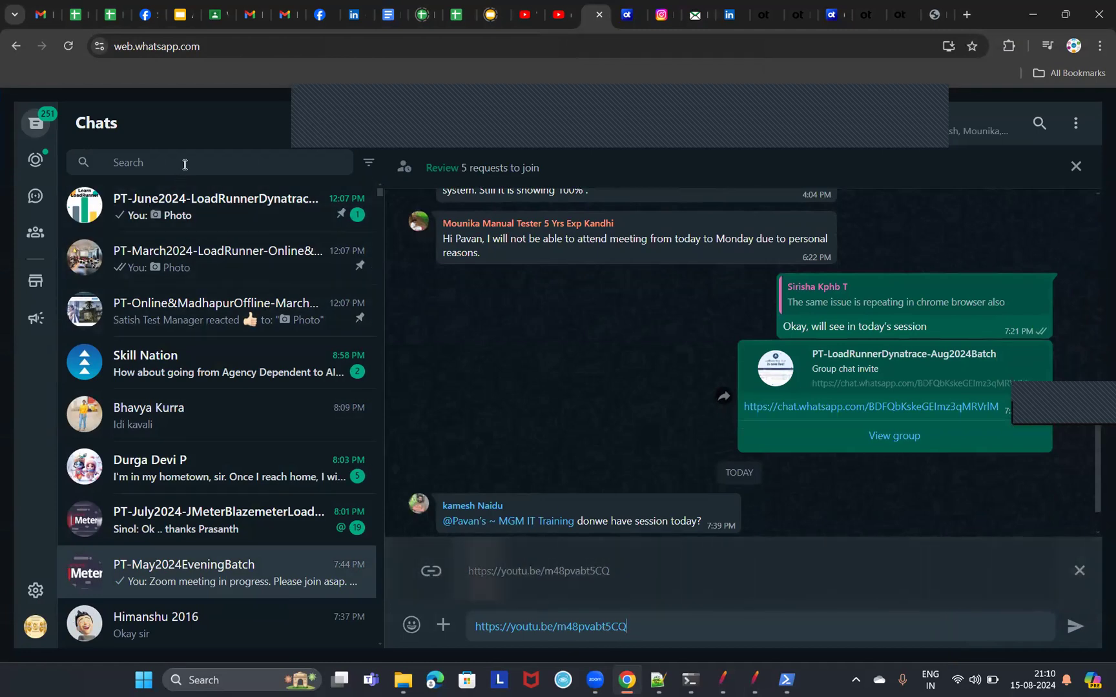
{"action": "left_click", "coordinate": [242, 164]}
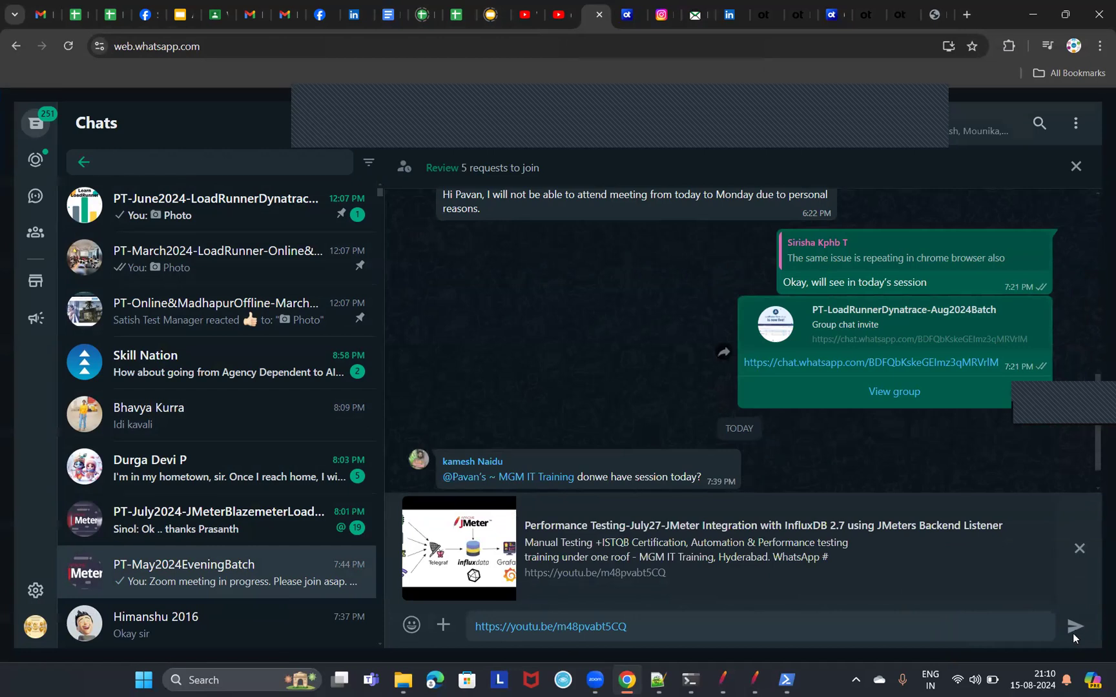
{"action": "left_click", "coordinate": [1073, 629]}
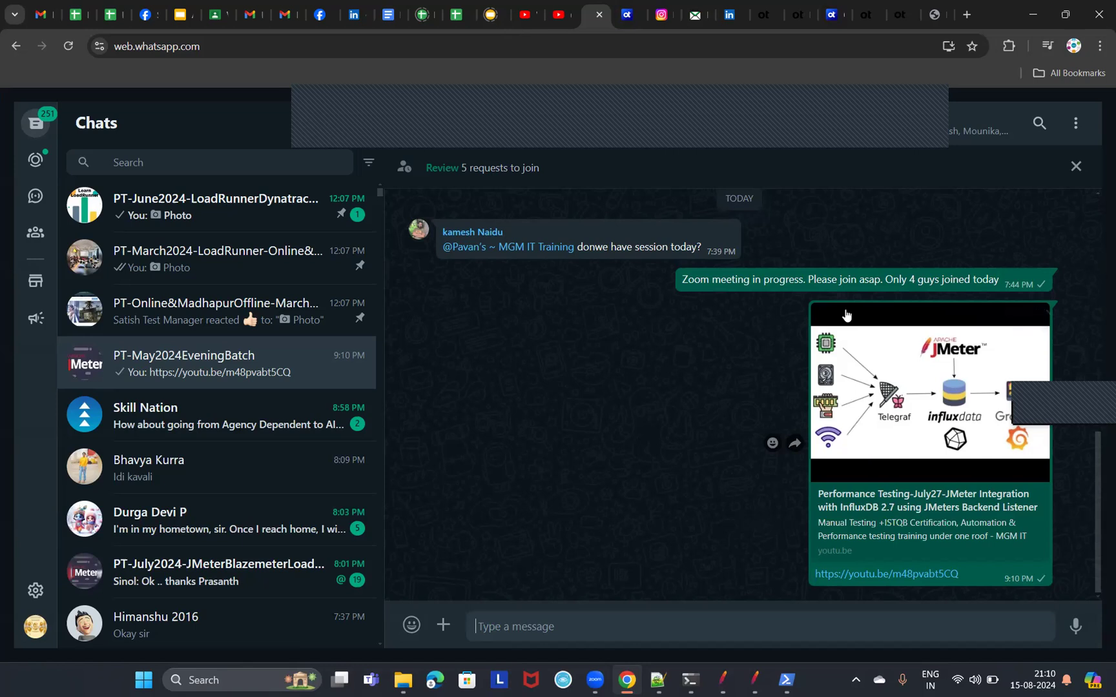
Switch to the Apache JMeter Core concepts with Certification V2022 presentation and browse its InfluxDB/Grafana, Filebeat and Kibana slides.
{"action": "left_click", "coordinate": [729, 145]}
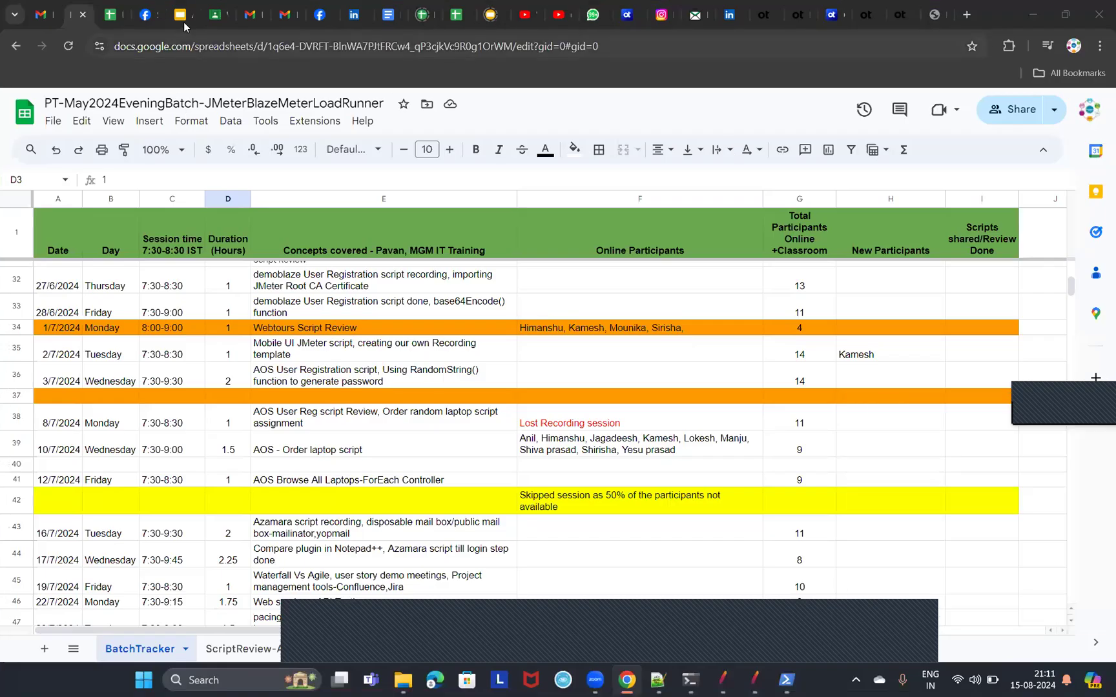
{"action": "left_click", "coordinate": [183, 22]}
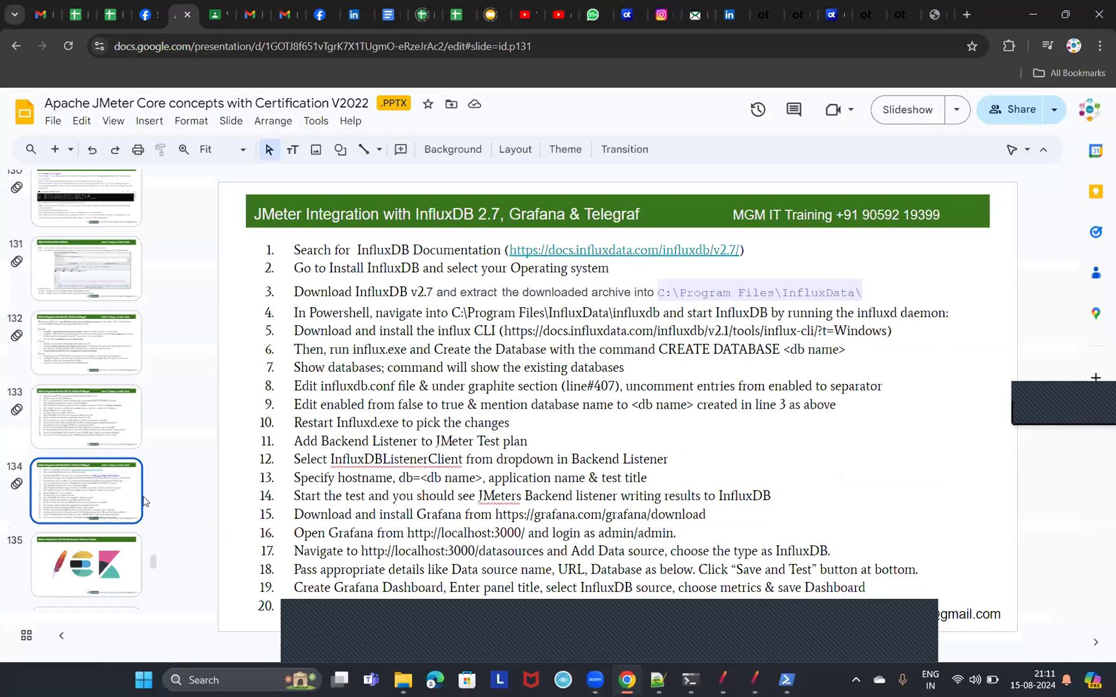
{"action": "left_click", "coordinate": [106, 398]}
{"action": "left_click", "coordinate": [111, 346]}
{"action": "left_click", "coordinate": [97, 439]}
{"action": "key", "text": "Down"}
{"action": "key", "text": "Down"}
{"action": "key", "text": "Down"}
{"action": "key", "text": "Down"}
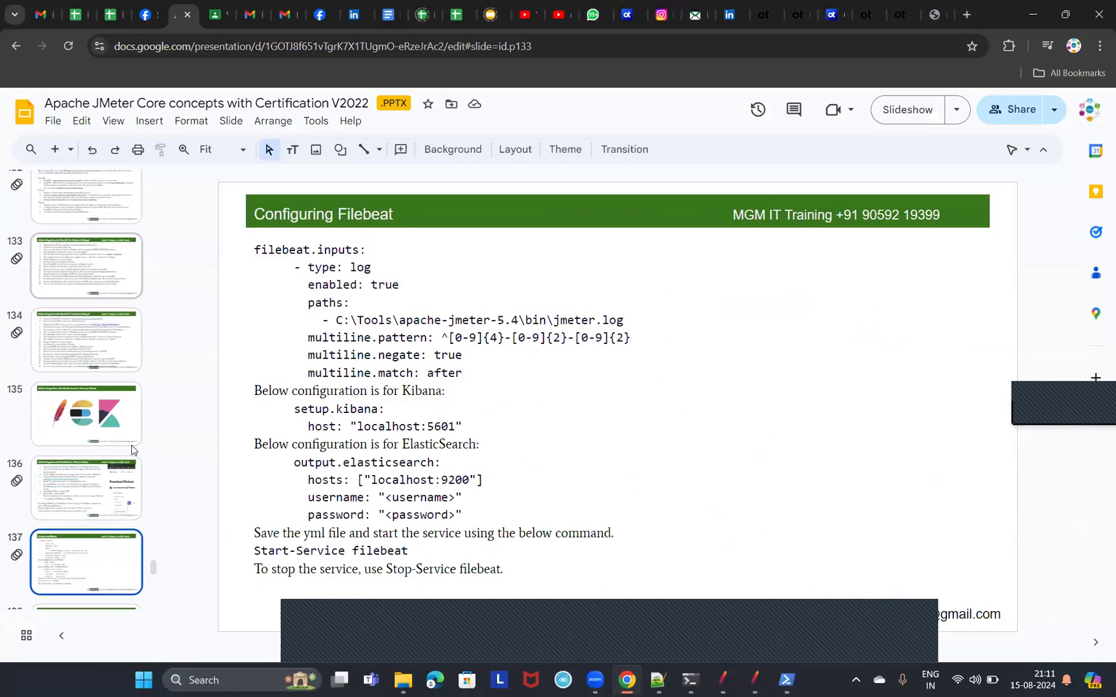
{"action": "key", "text": "Down"}
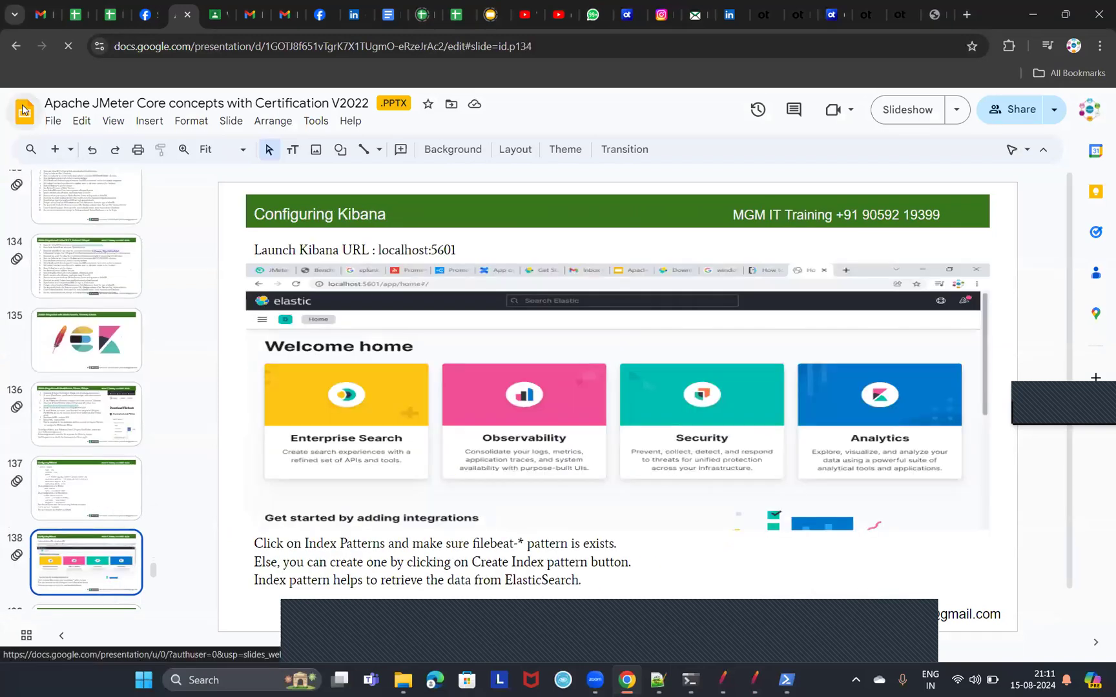
Open the Apache JMeter Core concepts with Certification V2024 presentation from the Google Slides home page.
{"action": "left_click", "coordinate": [23, 111]}
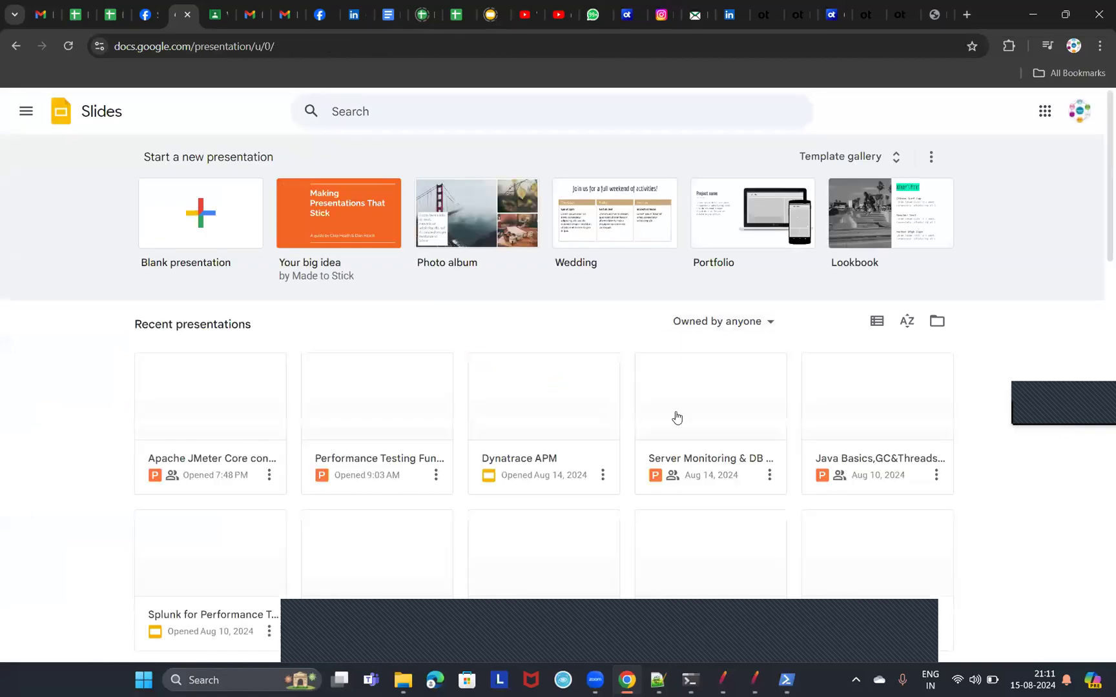
{"action": "scroll", "coordinate": [528, 420], "scroll_direction": "down", "scroll_amount": 1}
{"action": "scroll", "coordinate": [528, 420], "scroll_direction": "down", "scroll_amount": 2}
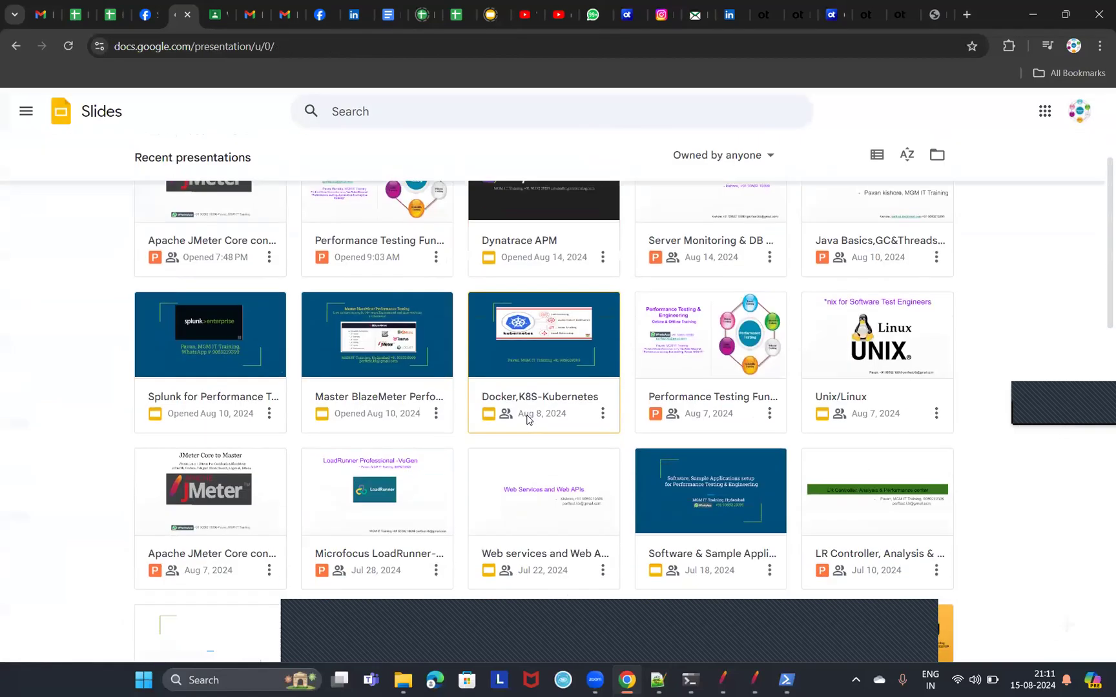
{"action": "left_click", "coordinate": [196, 478]}
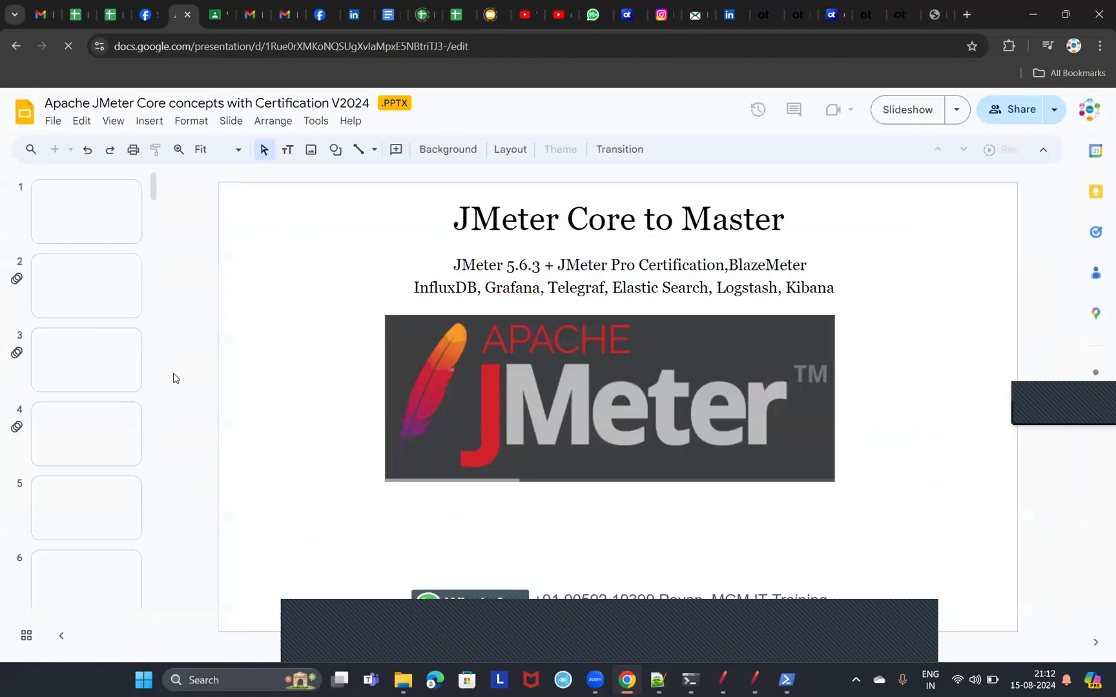
Follow the course contents link for JMeter Integration with InfluxDB, Grafana and open the InfluxDB terminology slide.
{"action": "left_click", "coordinate": [98, 303]}
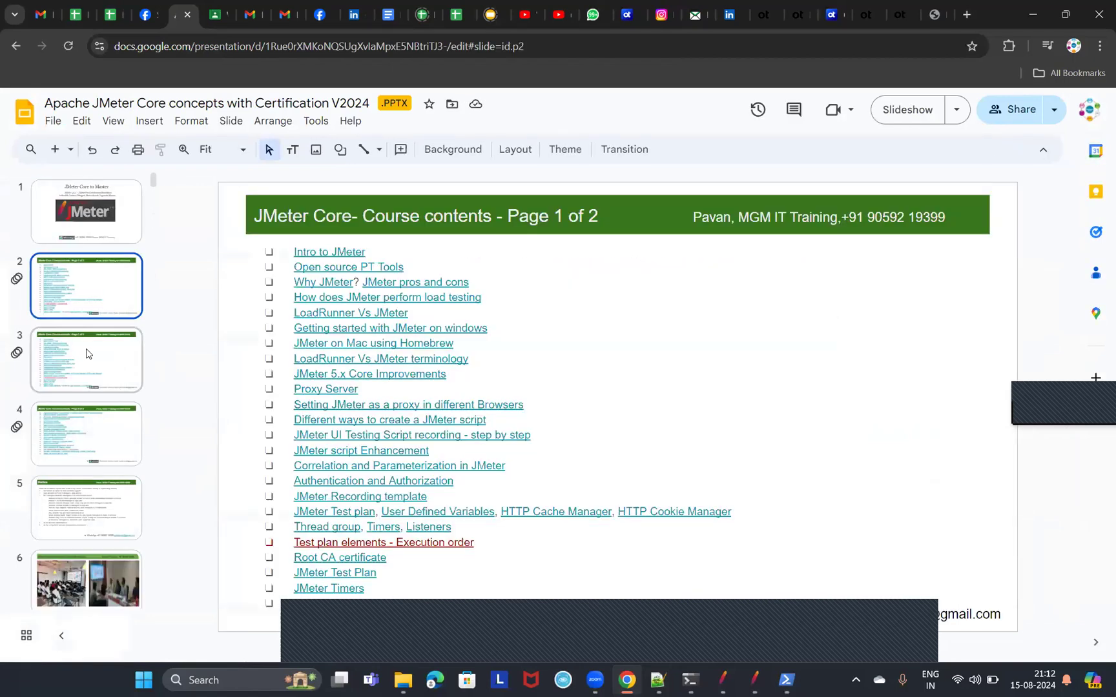
{"action": "left_click", "coordinate": [128, 332]}
{"action": "left_click", "coordinate": [99, 459]}
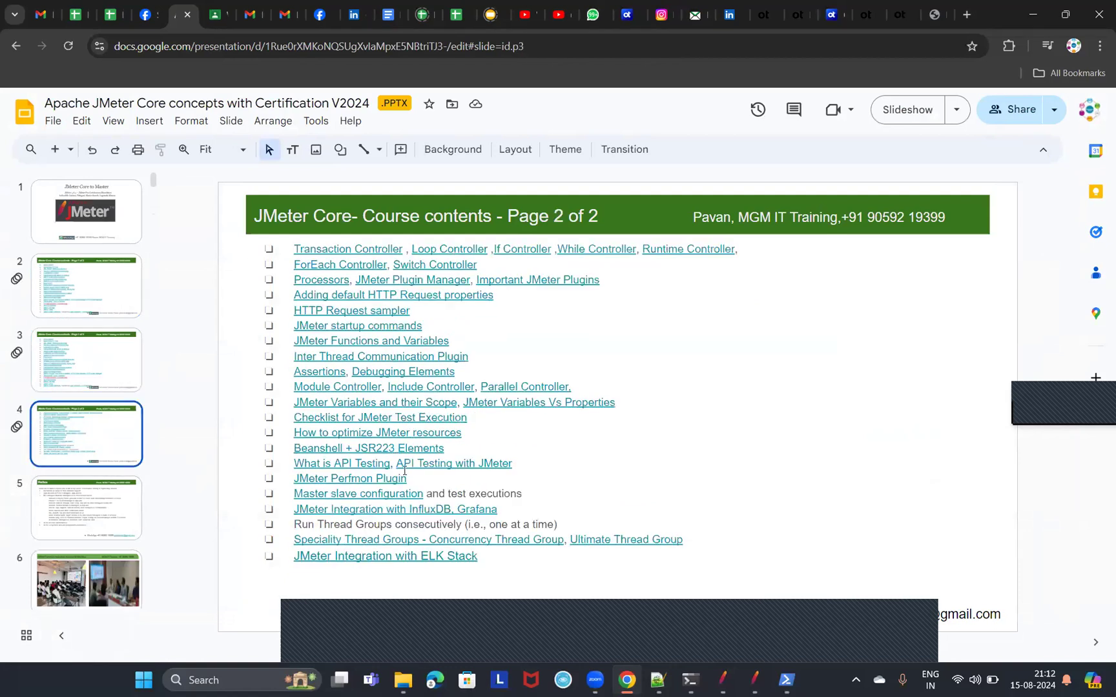
{"action": "left_click", "coordinate": [378, 509]}
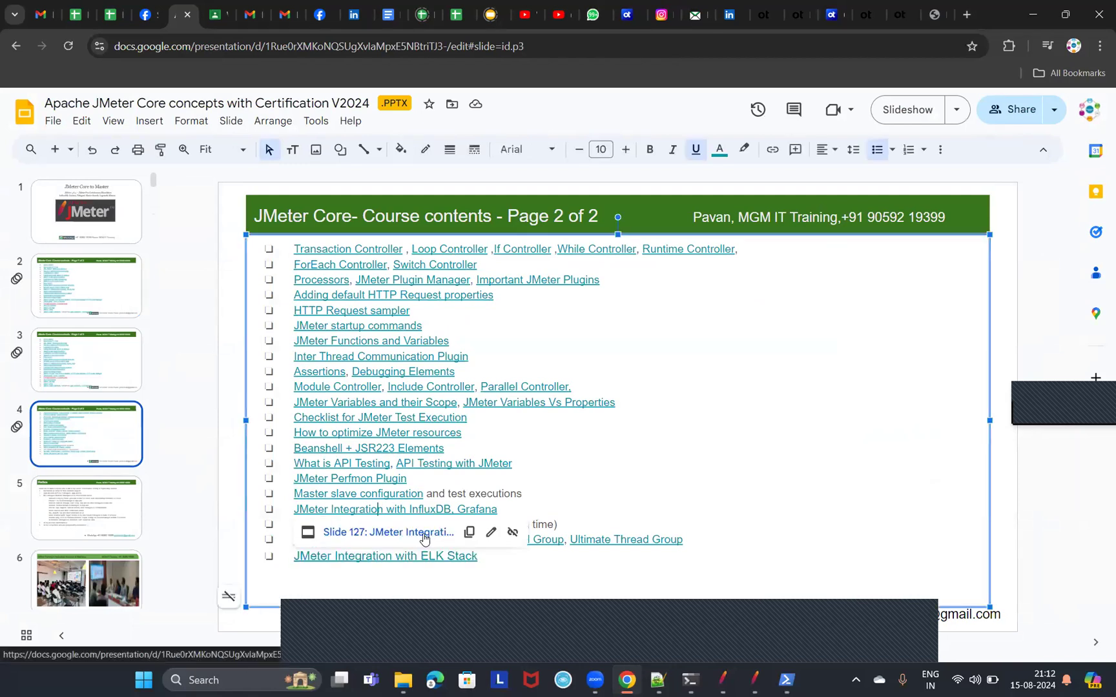
{"action": "left_click", "coordinate": [418, 540]}
{"action": "scroll", "coordinate": [78, 465], "scroll_direction": "down", "scroll_amount": 3}
{"action": "left_click", "coordinate": [83, 366]}
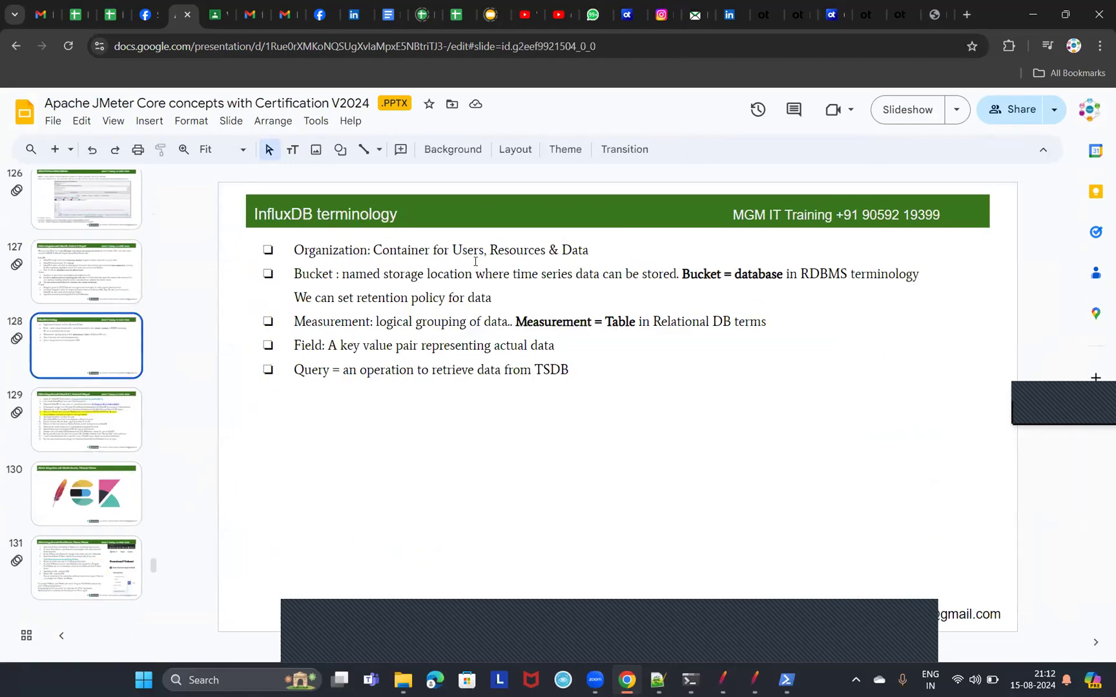
Highlight the Organization definition on the InfluxDB terminology slide, including the word Users, to explain it.
{"action": "left_click", "coordinate": [346, 251]}
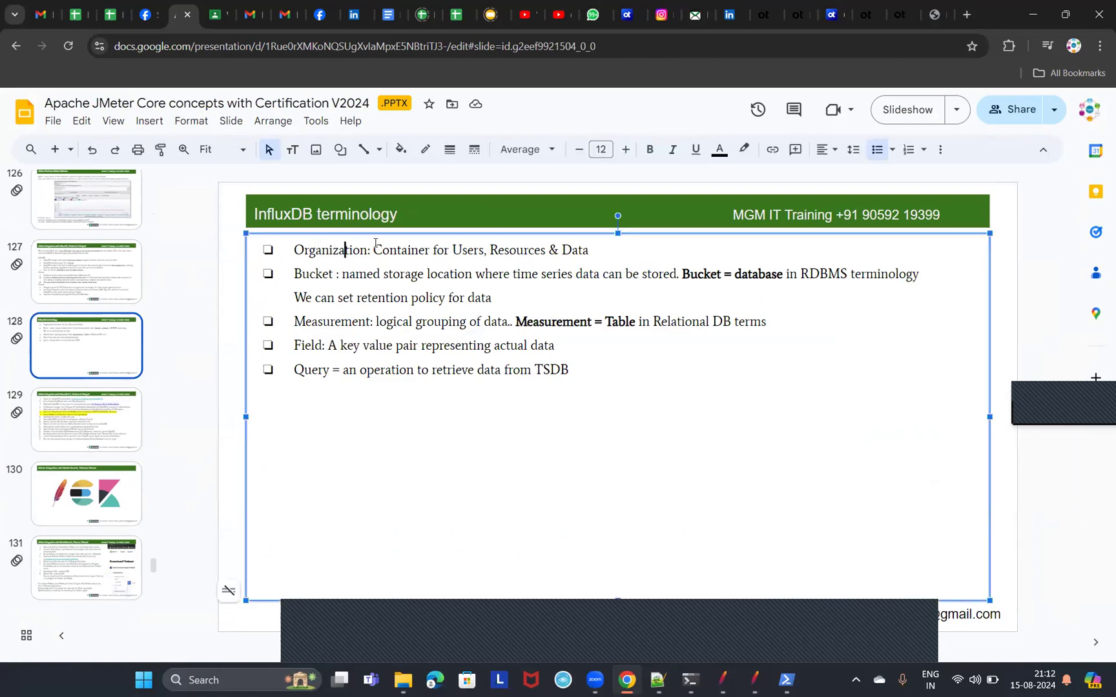
{"action": "left_click_drag", "start_coordinate": [373, 251], "coordinate": [588, 253]}
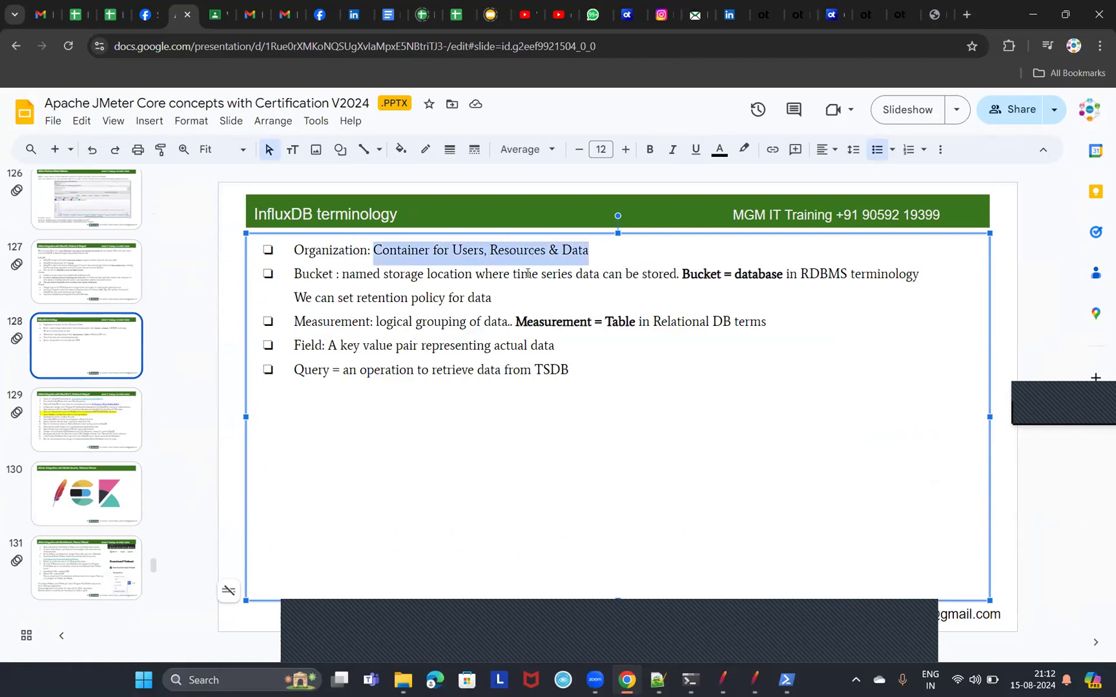
{"action": "double_click", "coordinate": [461, 249]}
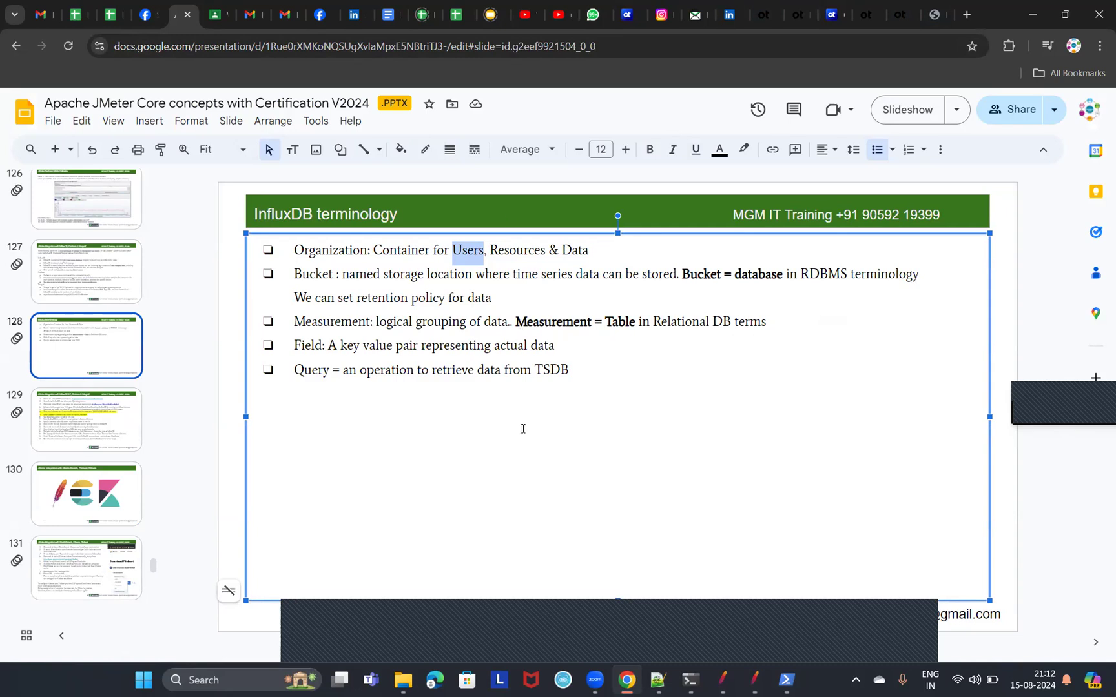
Highlight the Bucket definition and its comparison to a database in RDBMS terminology.
{"action": "double_click", "coordinate": [301, 274]}
{"action": "triple_click", "coordinate": [301, 274]}
{"action": "left_click", "coordinate": [393, 274]}
{"action": "left_click_drag", "start_coordinate": [339, 276], "coordinate": [683, 276]}
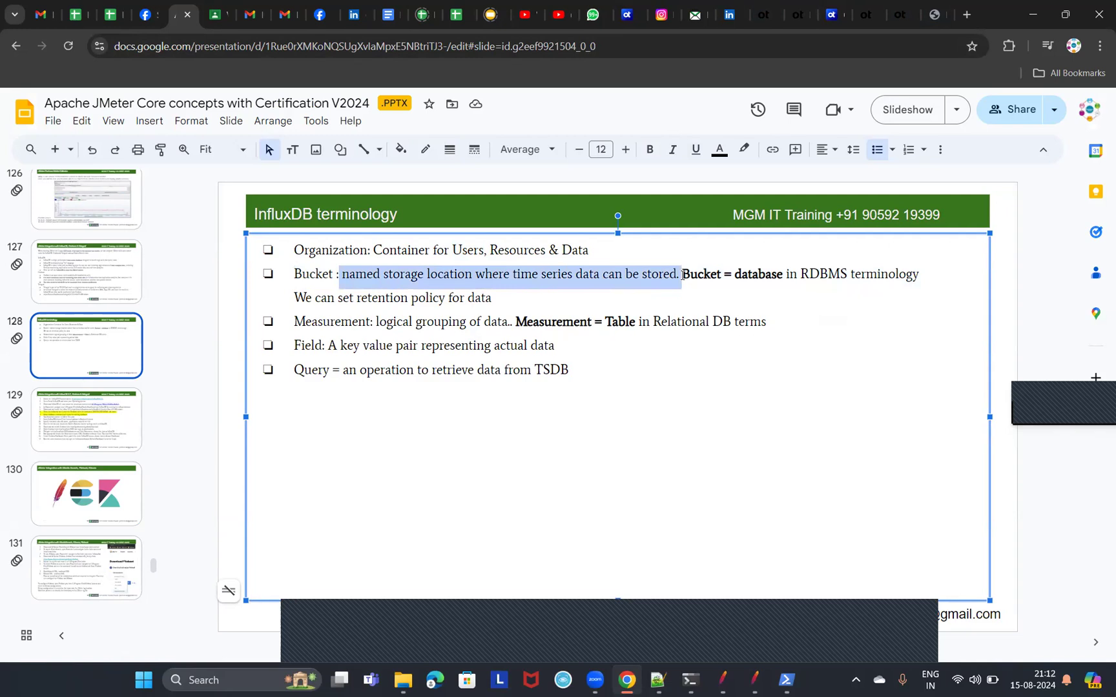
{"action": "left_click_drag", "start_coordinate": [685, 275], "coordinate": [920, 276]}
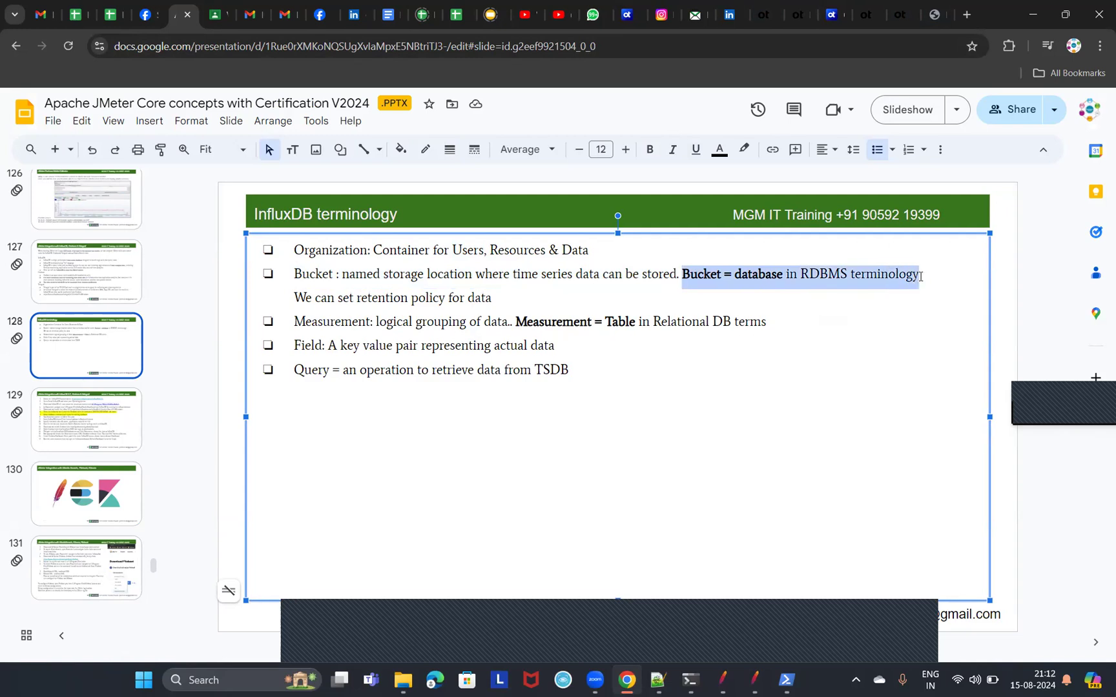
{"action": "double_click", "coordinate": [755, 279]}
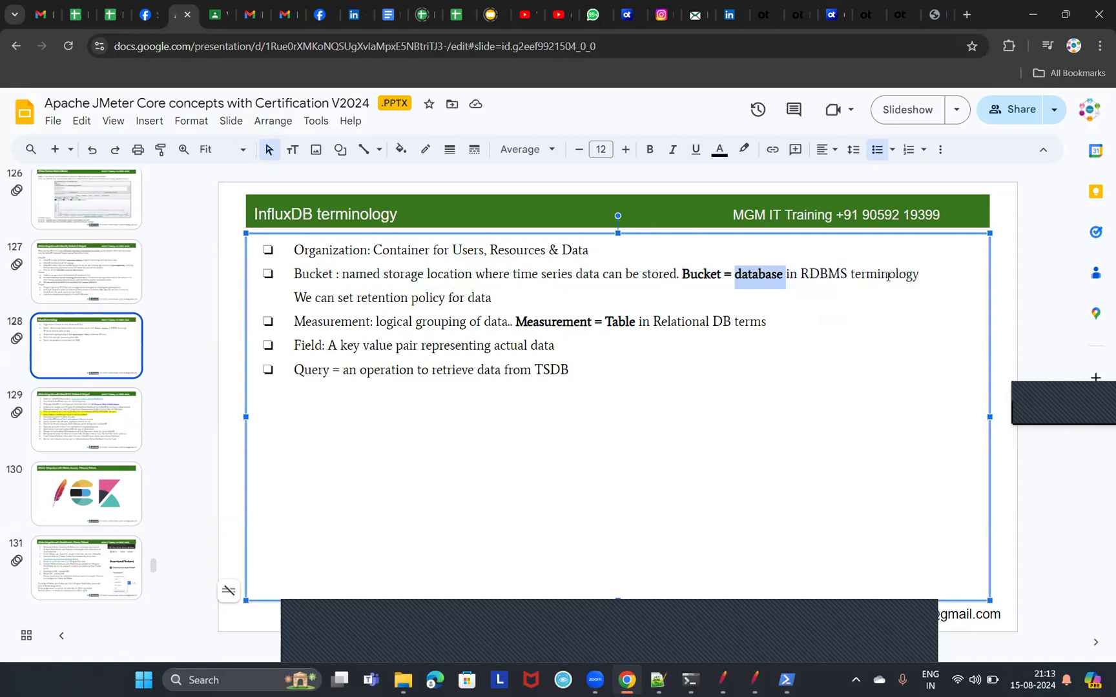
Highlight the Measurement term and its equivalence to a Table in relational database terms.
{"action": "double_click", "coordinate": [325, 323]}
{"action": "double_click", "coordinate": [633, 322]}
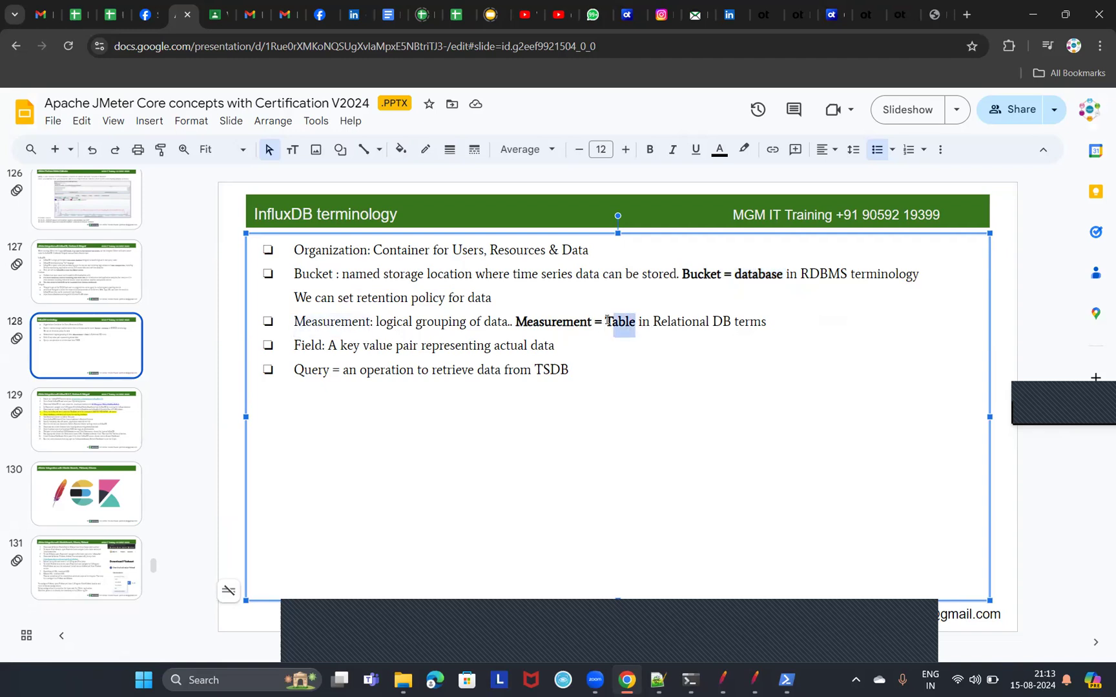
{"action": "left_click_drag", "start_coordinate": [769, 322], "coordinate": [643, 322]}
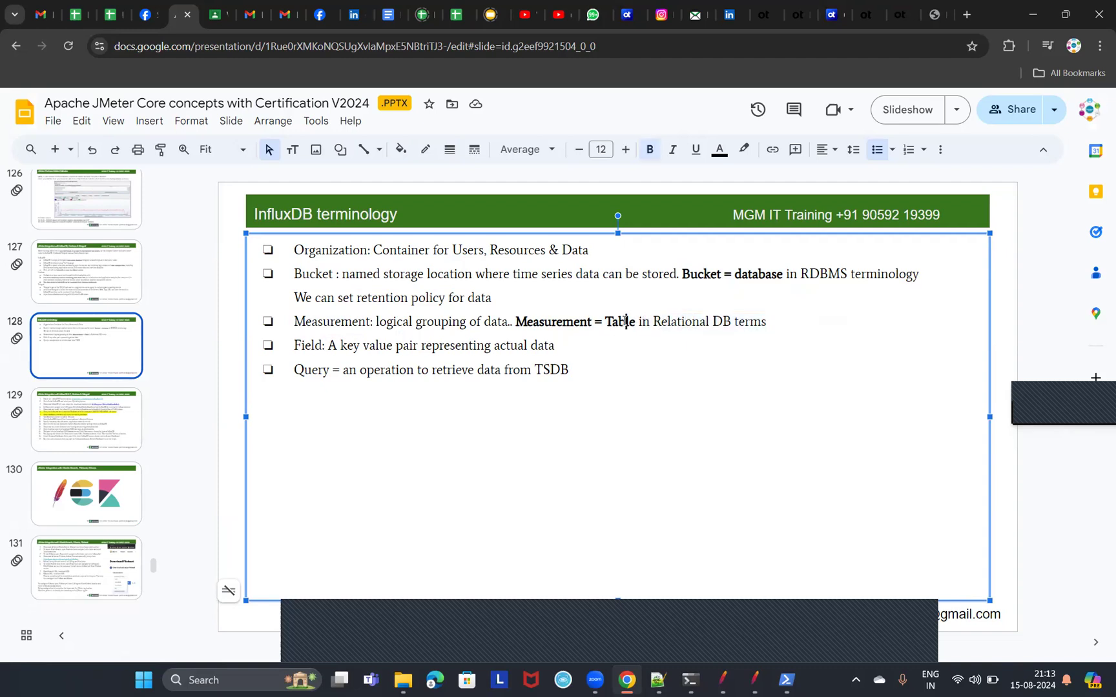
{"action": "double_click", "coordinate": [624, 323]}
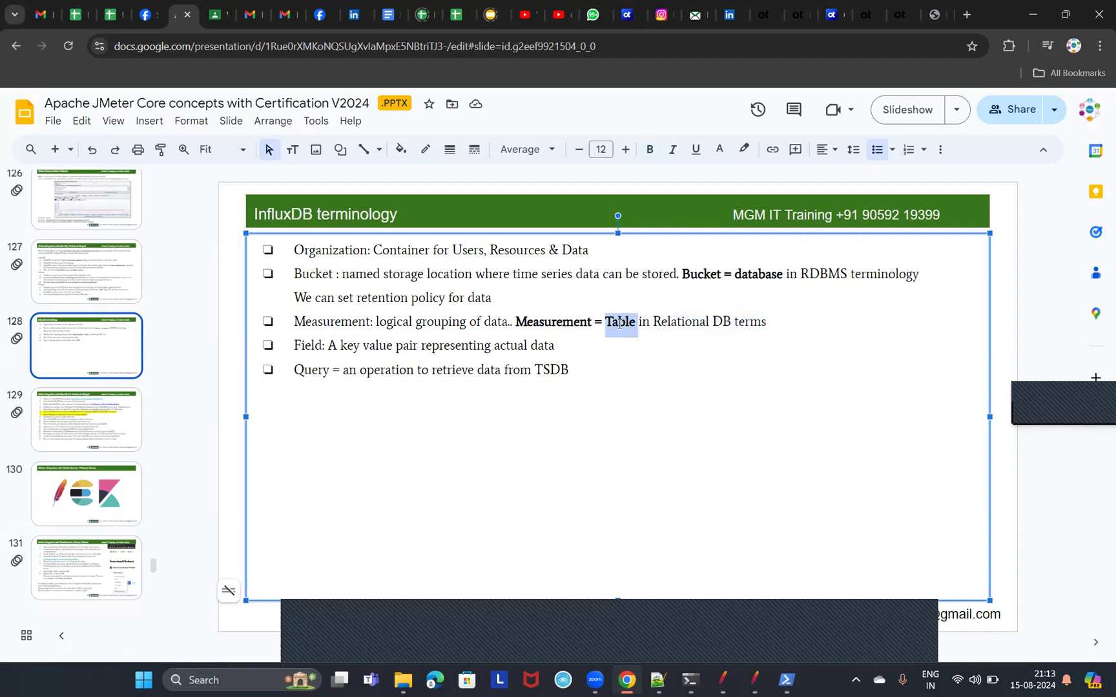
{"action": "double_click", "coordinate": [349, 323]}
Highlight the Field and Query terms with their definitions on the InfluxDB terminology slide.
{"action": "double_click", "coordinate": [307, 346]}
{"action": "left_click_drag", "start_coordinate": [341, 347], "coordinate": [557, 347]}
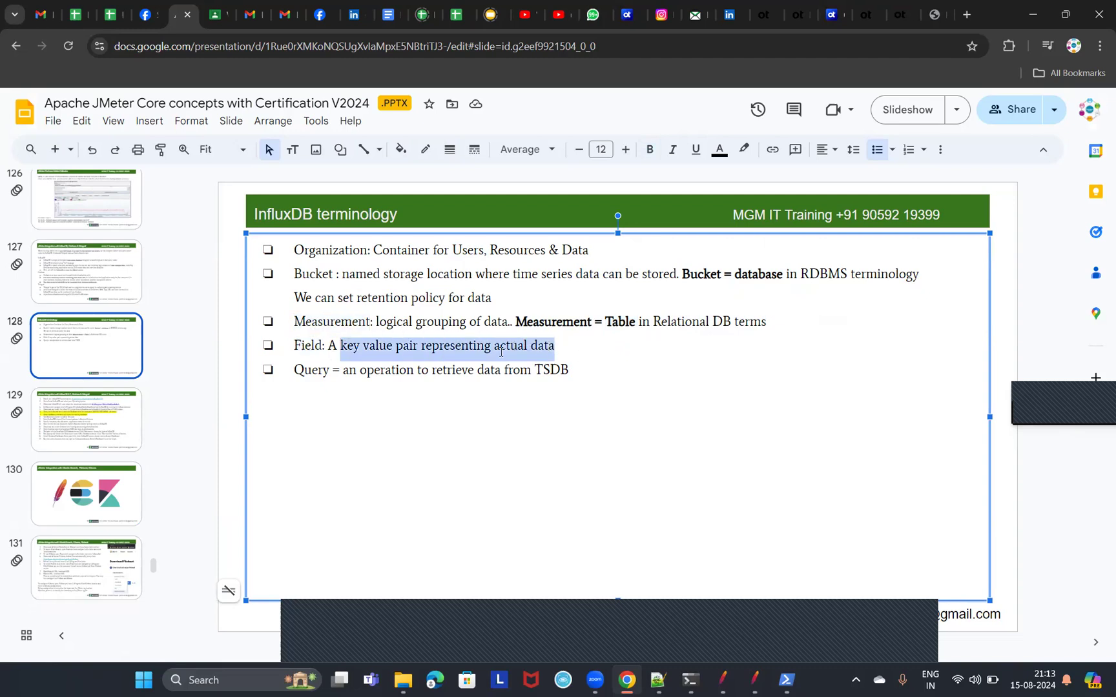
{"action": "double_click", "coordinate": [313, 376]}
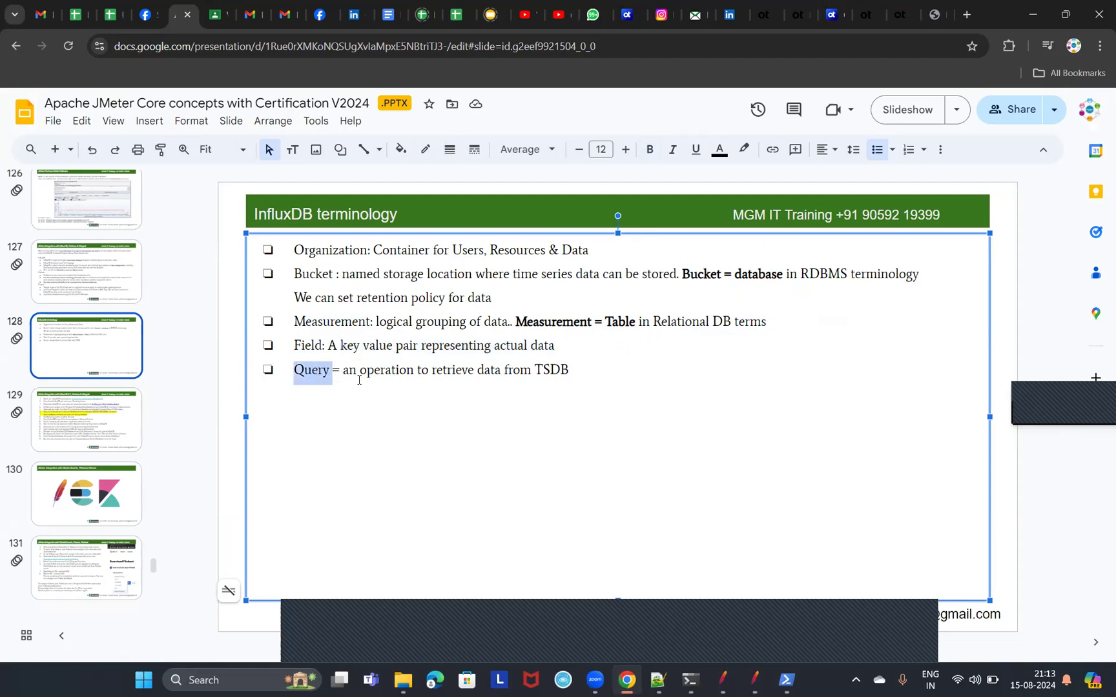
{"action": "left_click", "coordinate": [408, 371]}
{"action": "left_click_drag", "start_coordinate": [360, 369], "coordinate": [581, 366]}
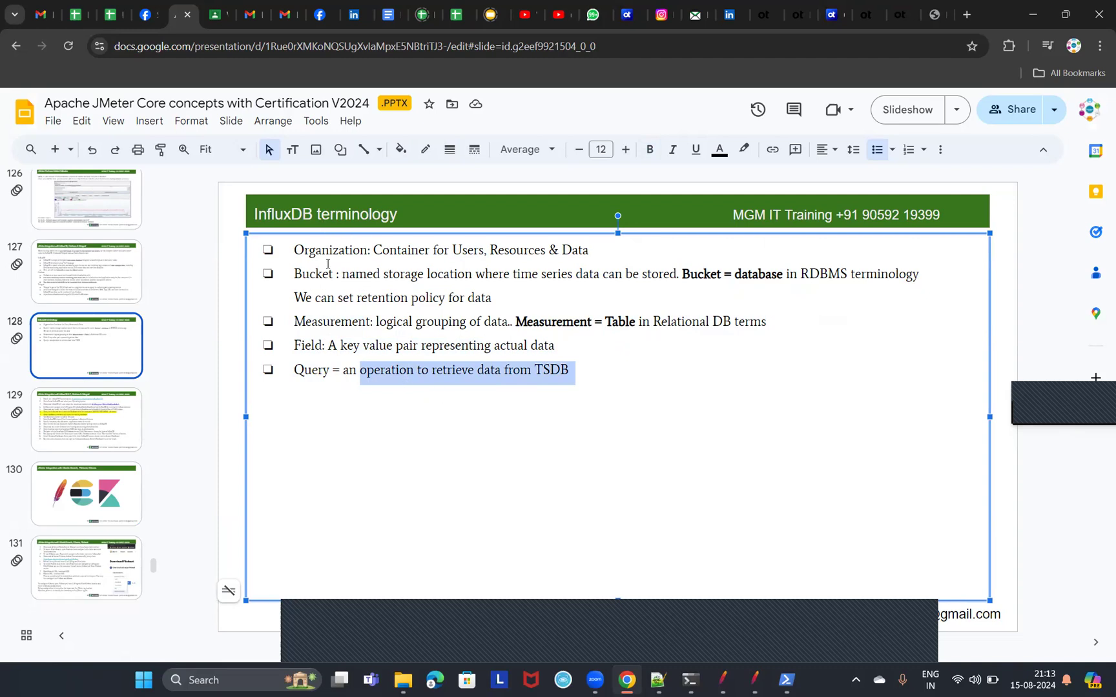
Highlight the terms Organization and Bucket again to review how they relate.
{"action": "double_click", "coordinate": [347, 252]}
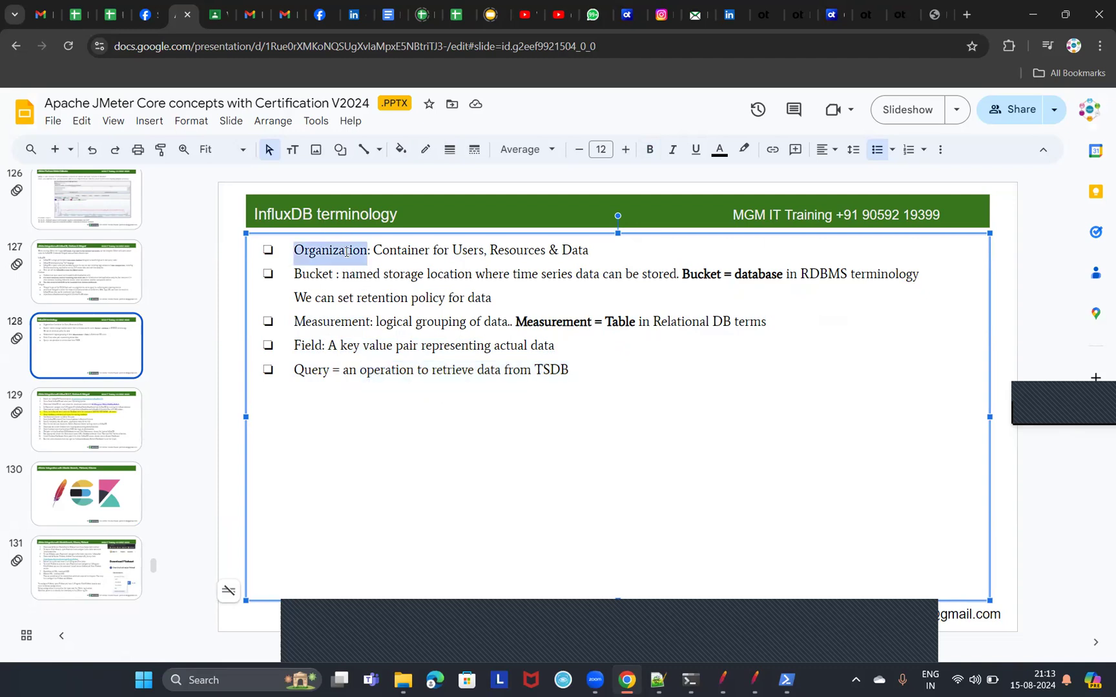
{"action": "double_click", "coordinate": [323, 278]}
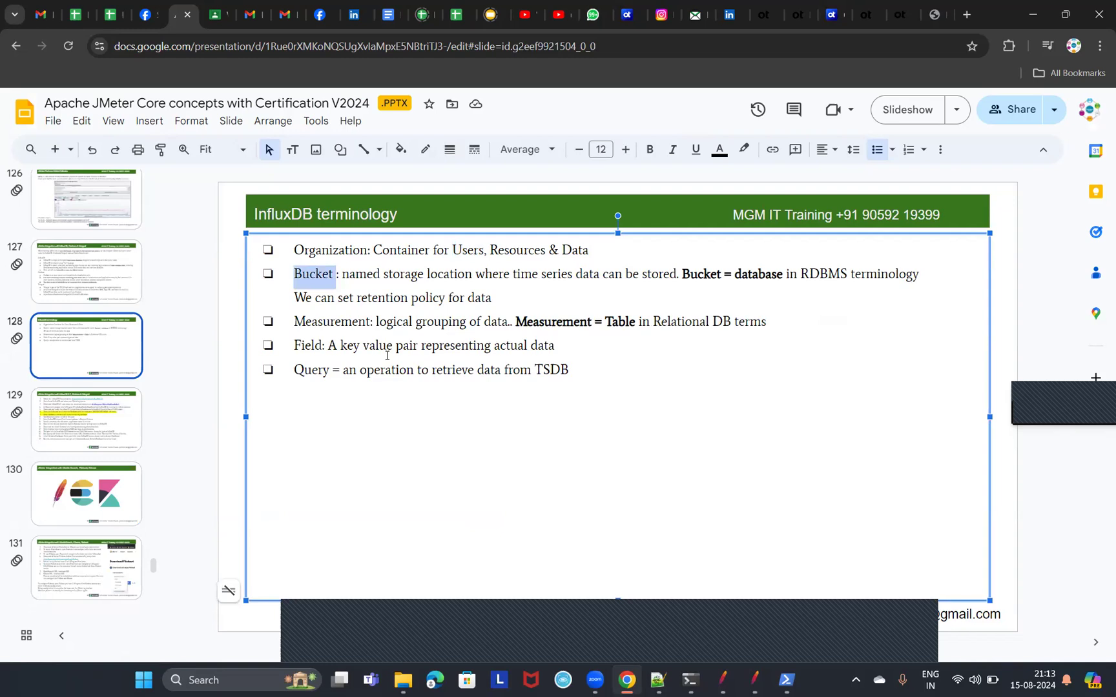
{"action": "double_click", "coordinate": [341, 252]}
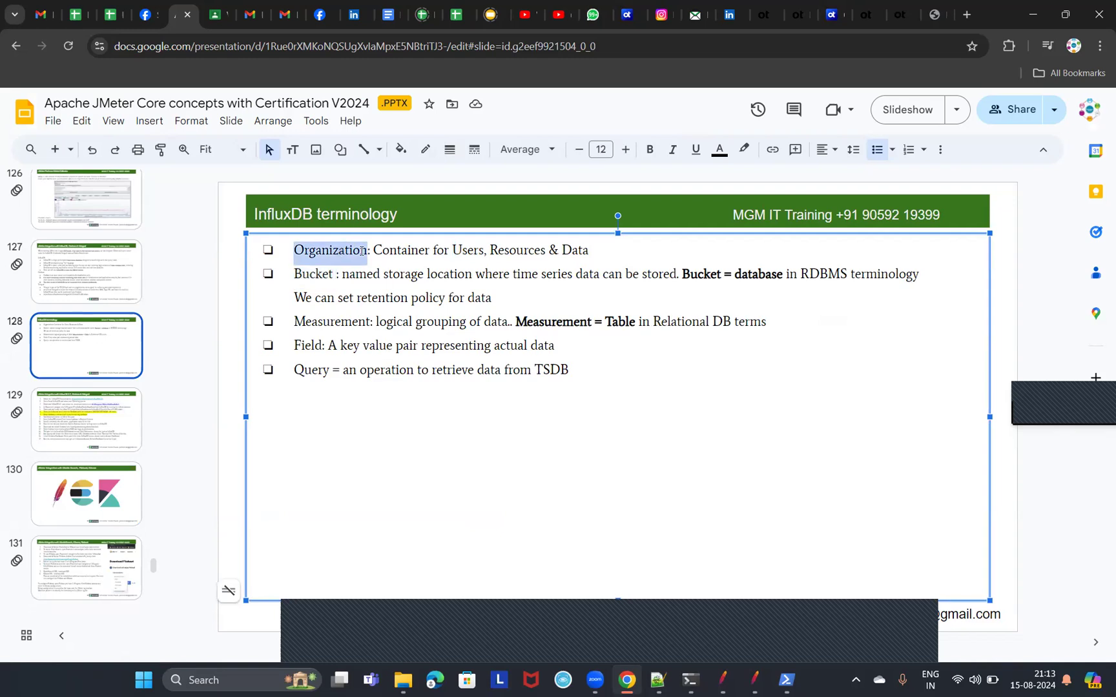